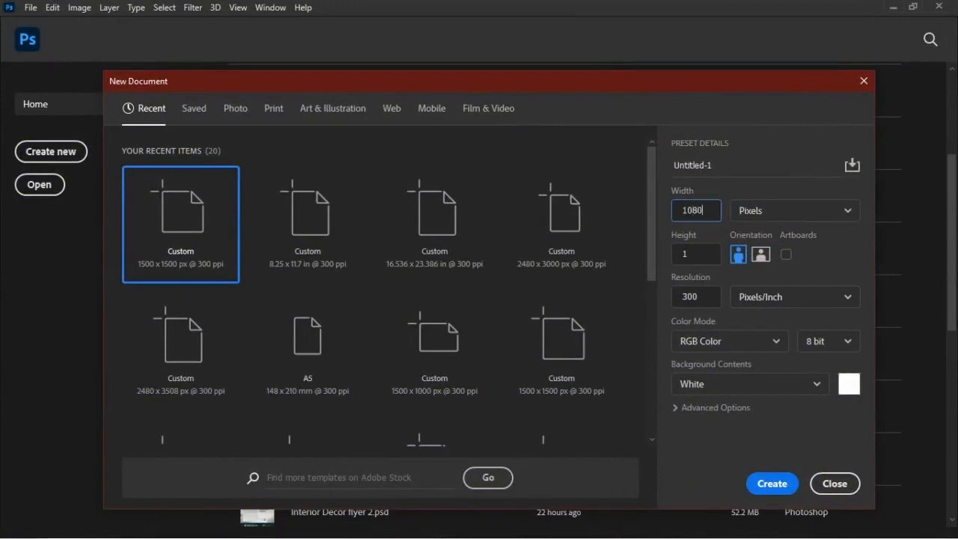
Create a new document 1580 pixels wide and 1975 pixels high at 300 pixels/inch.
key(Tab)
key(Tab)
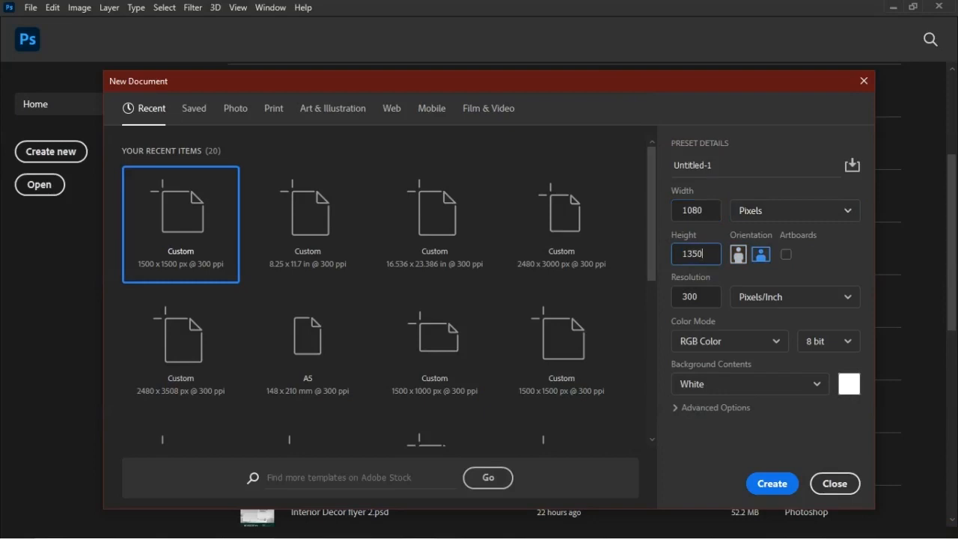
key(shift+Tab)
key(shift+Tab)
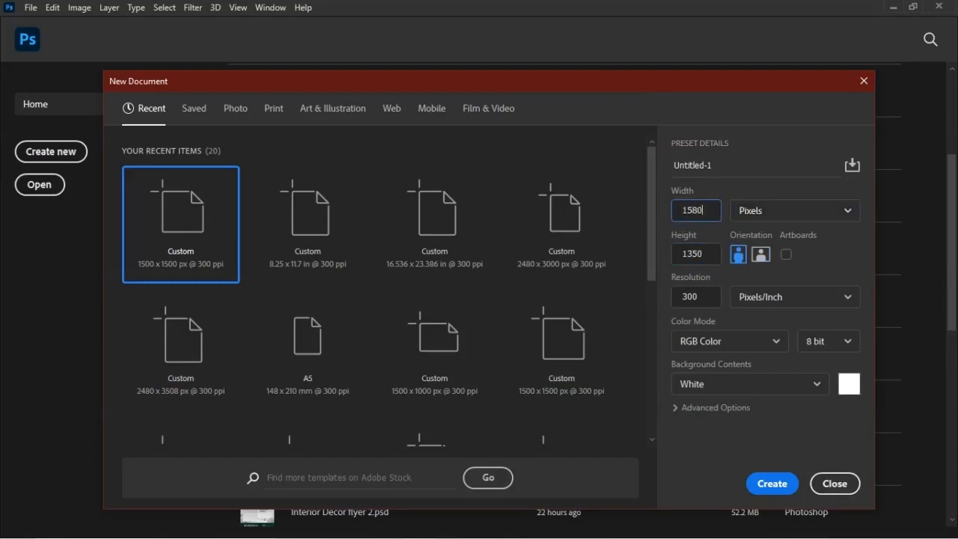
key(Tab)
key(Tab)
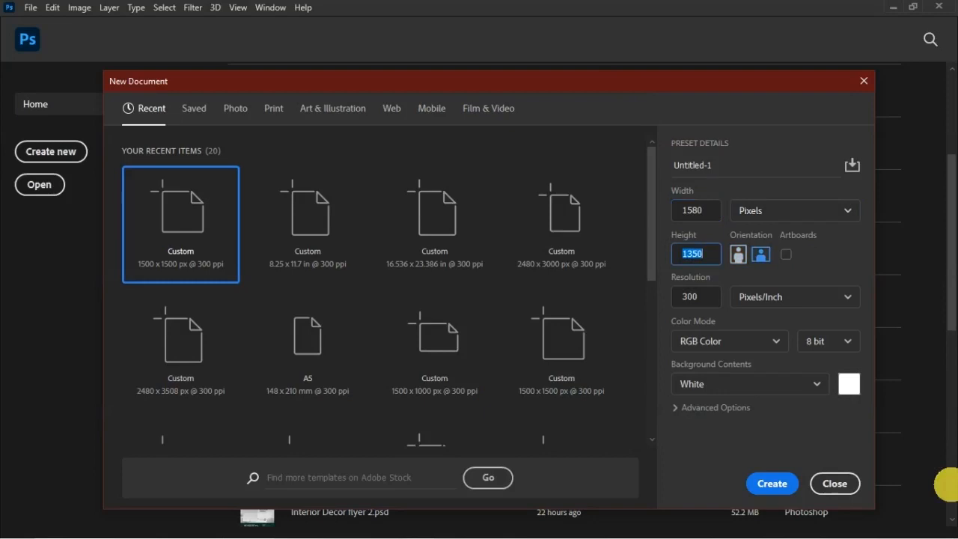
text(197)
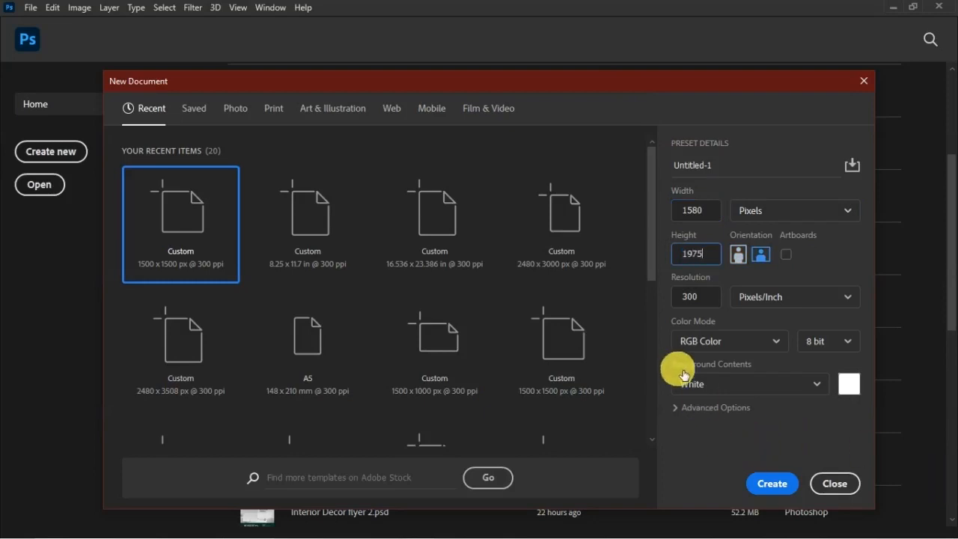
click(707, 298)
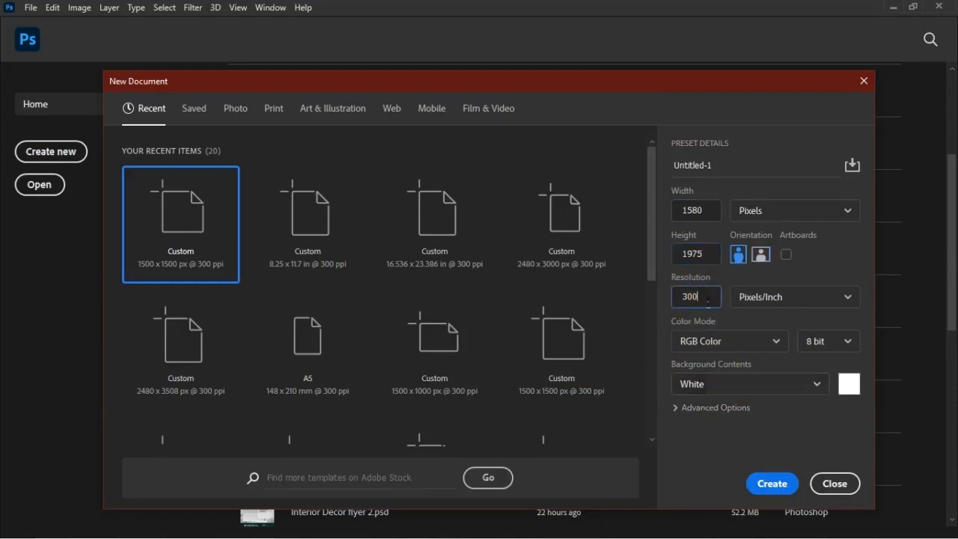
click(778, 487)
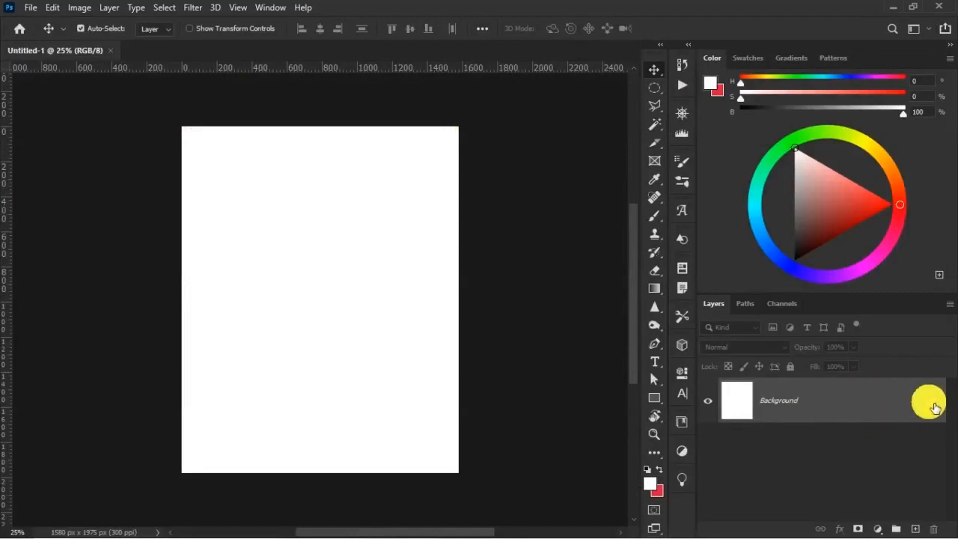
Unlock the Background layer and add a Solid Color fill layer above it in dark brown 140504.
click(937, 404)
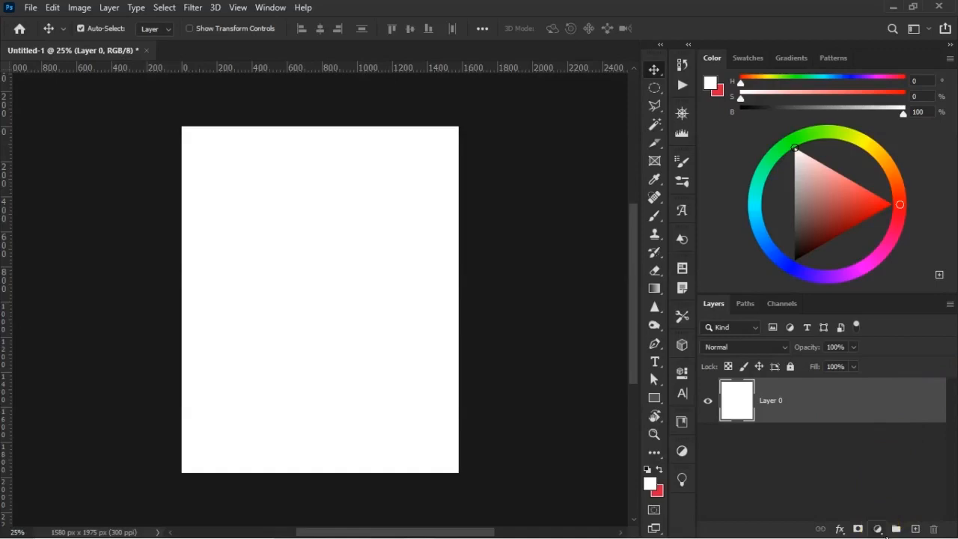
click(879, 530)
click(908, 286)
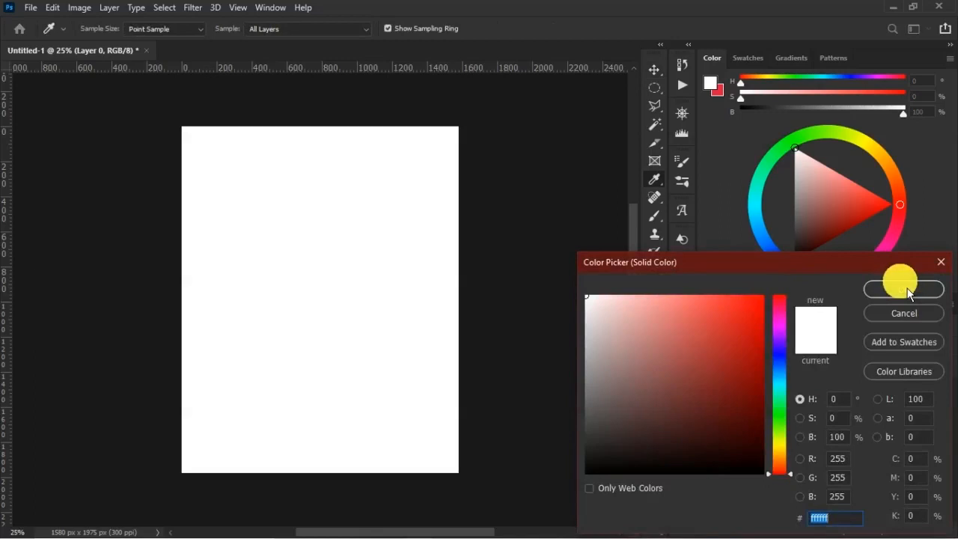
text(1)
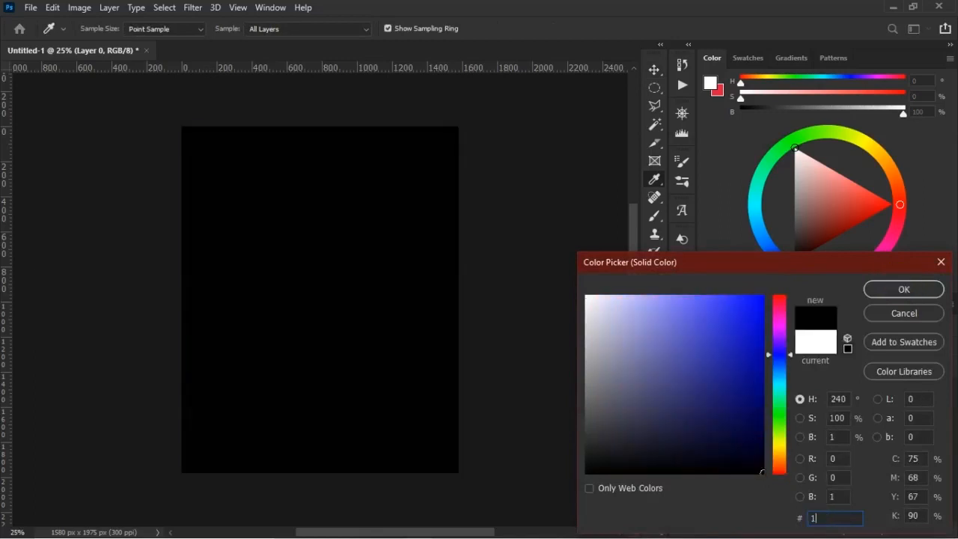
text(40)
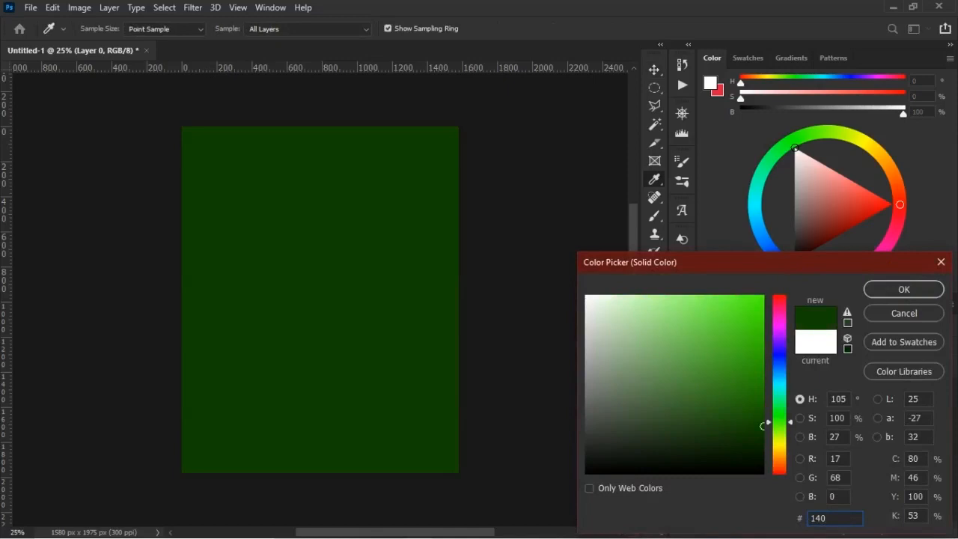
text(504)
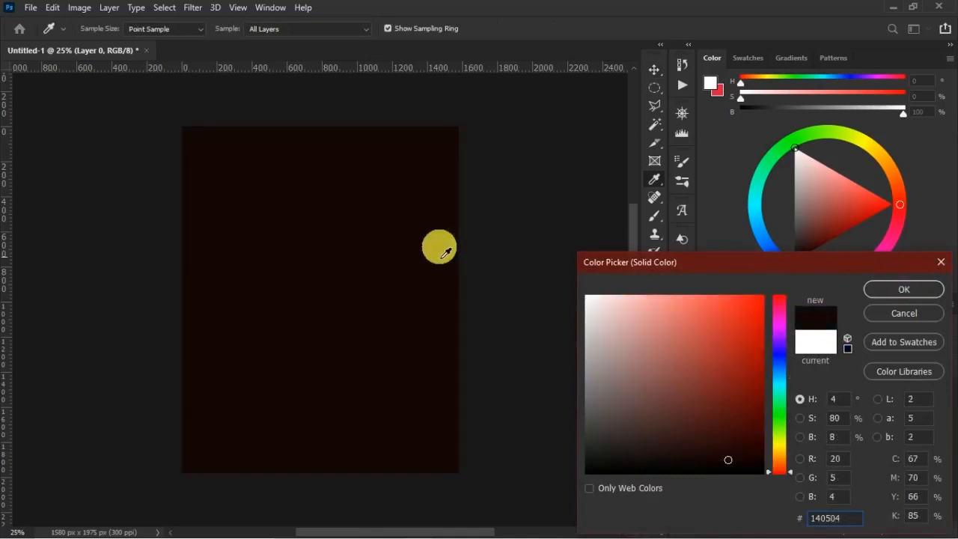
click(899, 289)
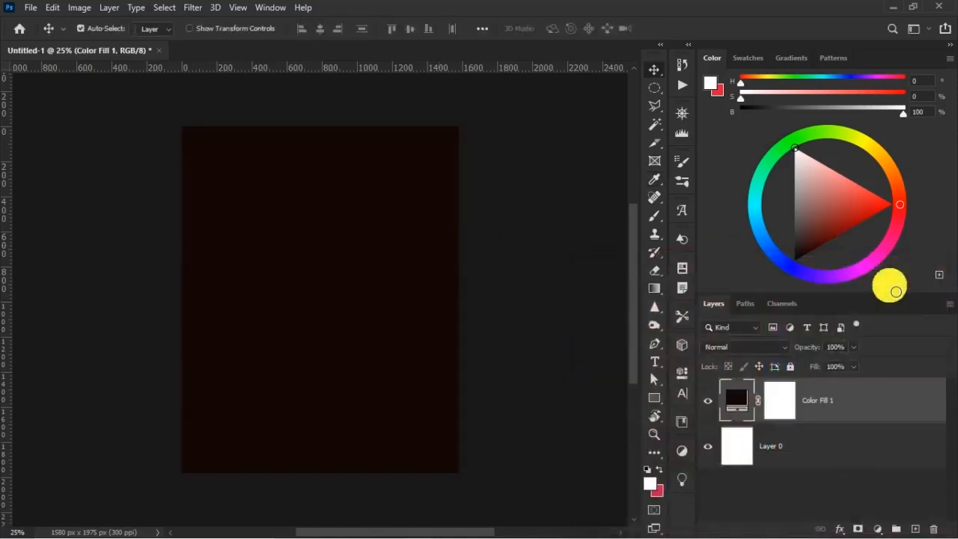
Add a second Solid Color fill layer in dark red 7c1810 above the dark brown fill.
click(879, 529)
click(898, 278)
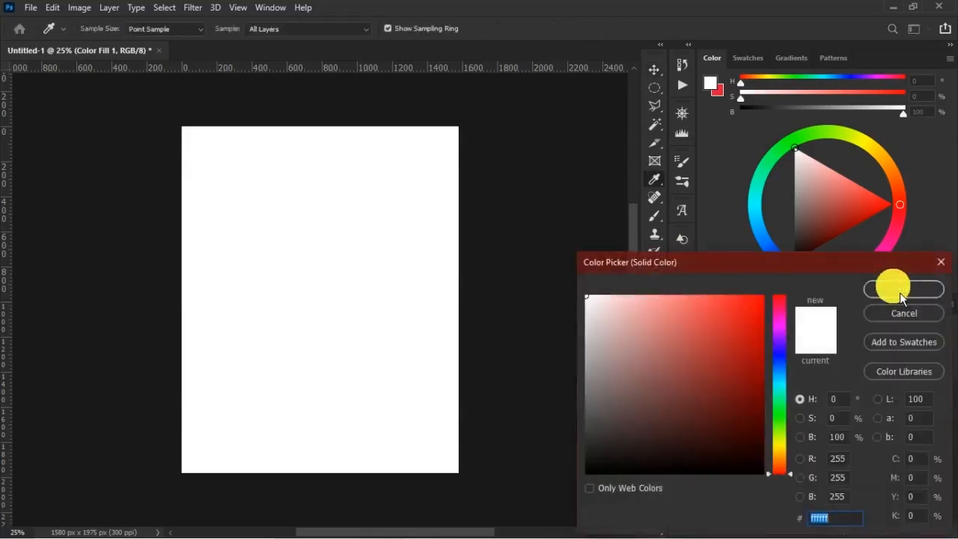
text(7c)
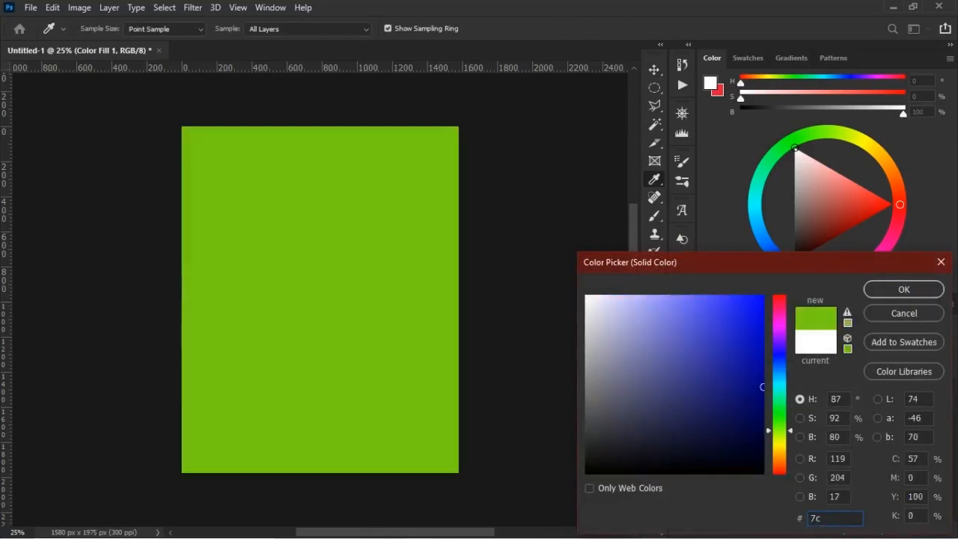
text(1810)
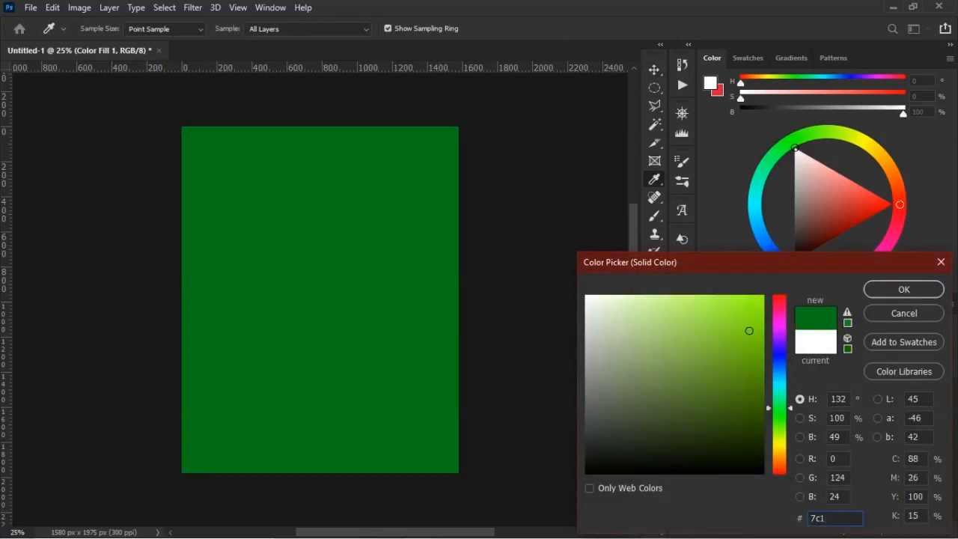
click(919, 291)
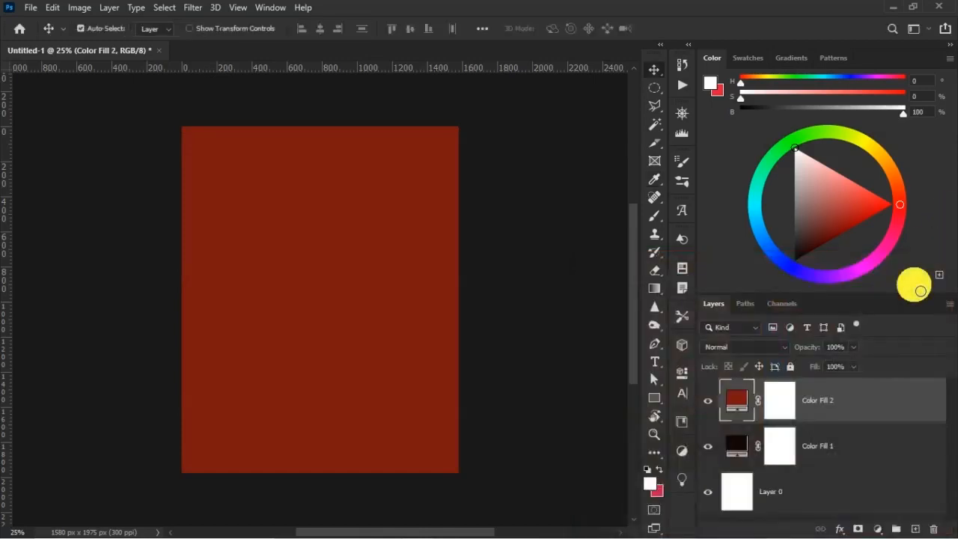
Set the dark red fill layer's blend mode to Linear Dodge (Add) and invert its layer mask to black.
click(725, 348)
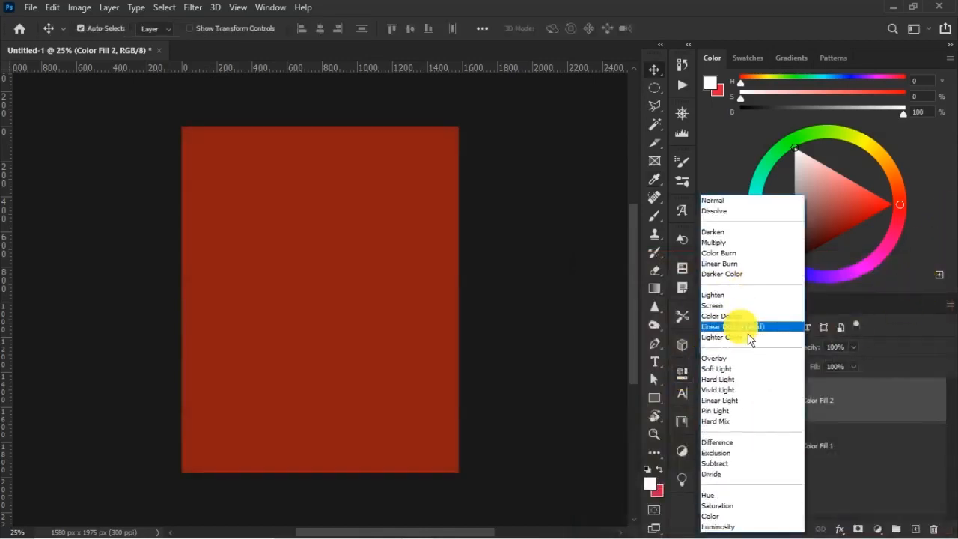
click(750, 328)
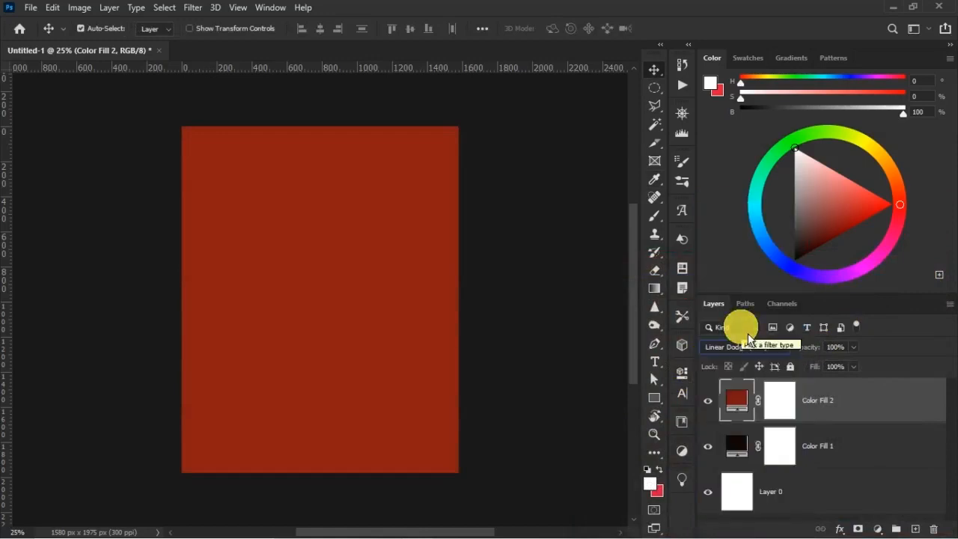
click(786, 402)
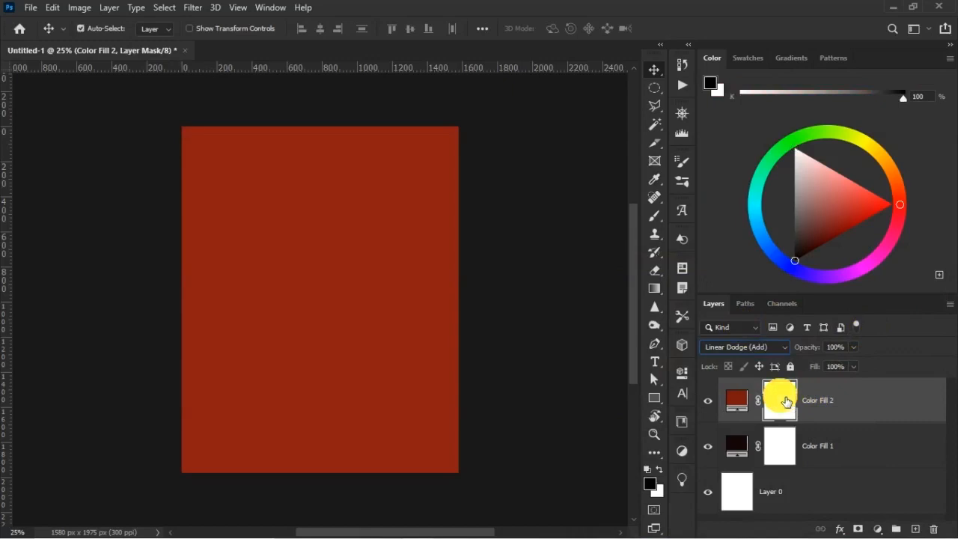
key(ctrl+i)
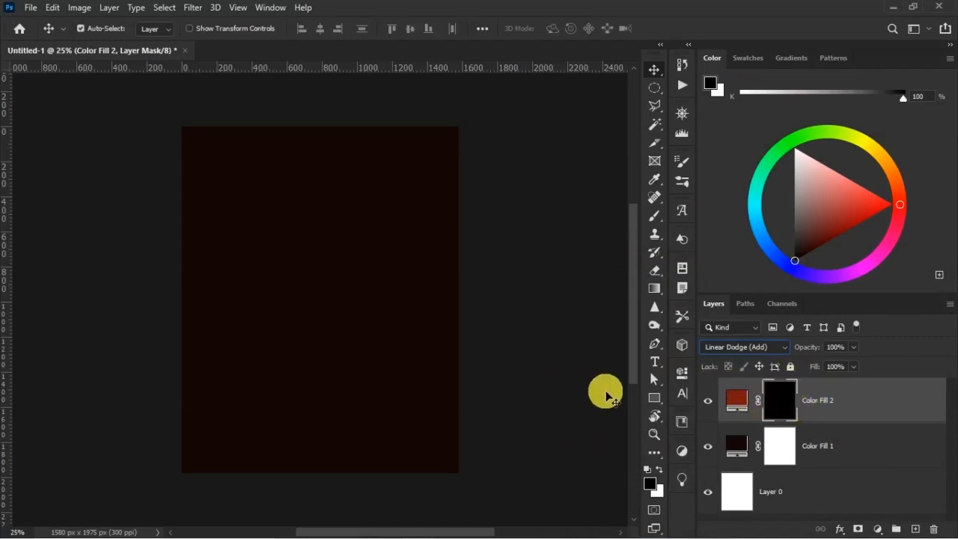
Paint a soft white glow at the canvas centre on the dark red fill's mask with a 1900 px brush, 89% opacity and 74% flow.
click(657, 215)
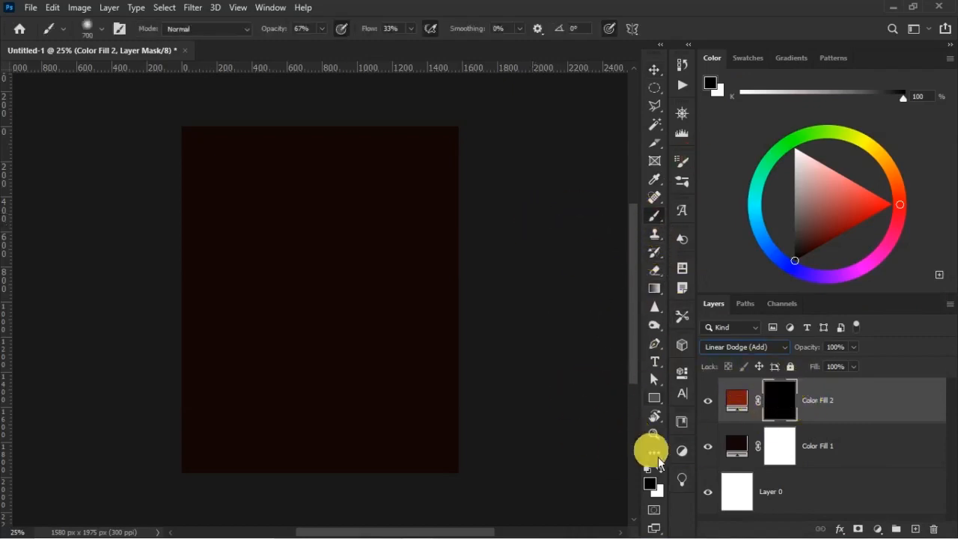
click(659, 469)
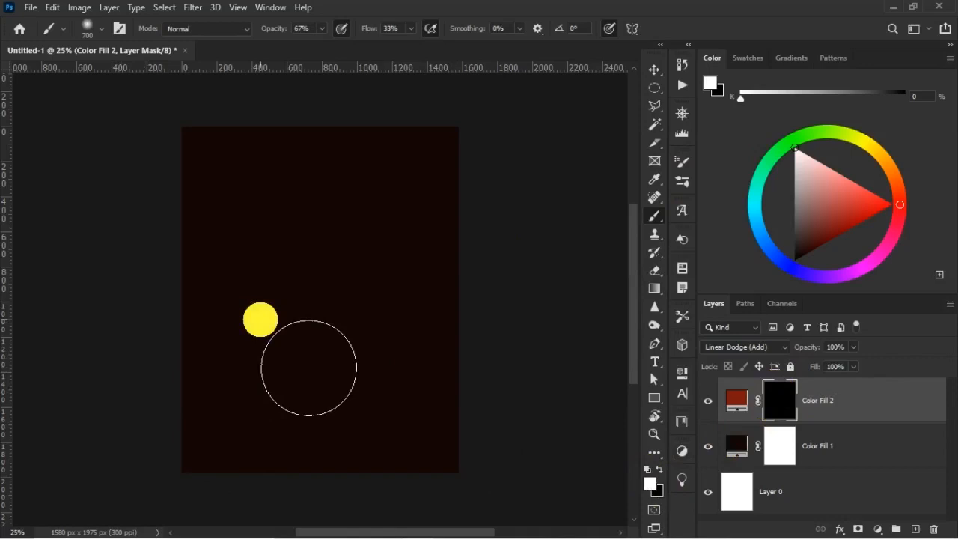
key(bracketright)
key(bracketright)
key(bracketright)
key(bracketright)
key(bracketright)
key(bracketright)
key(bracketright)
key(bracketright)
key(bracketright)
key(bracketright)
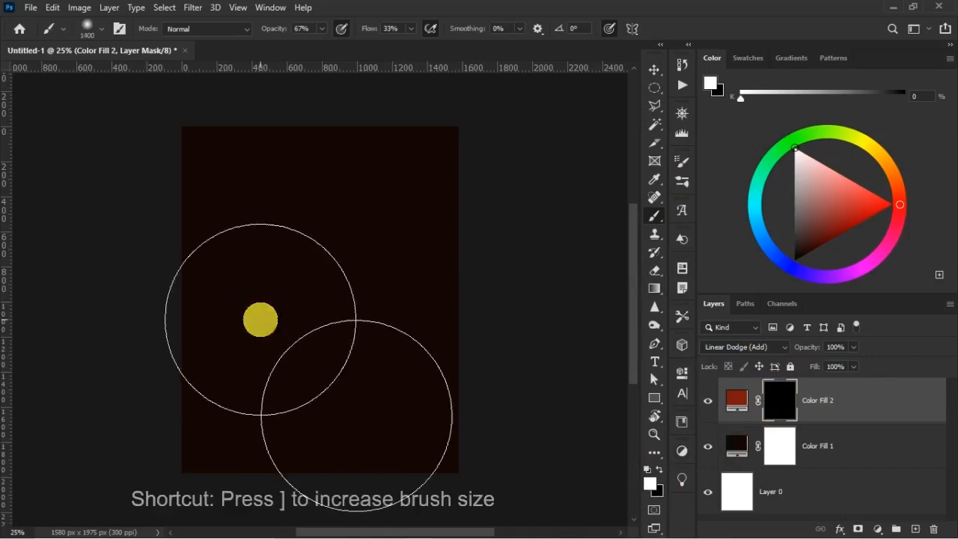
key(bracketright)
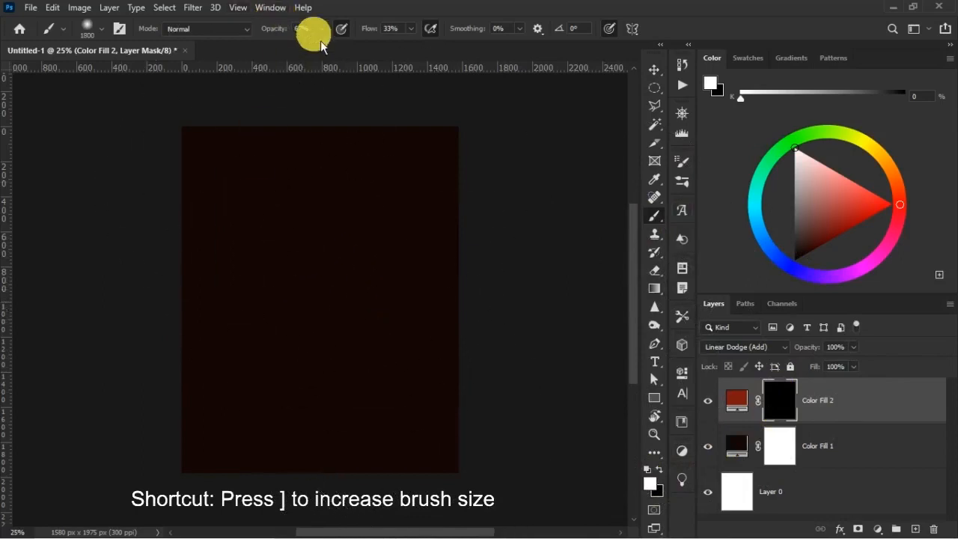
drag(299, 42, 294, 39)
drag(369, 29, 394, 48)
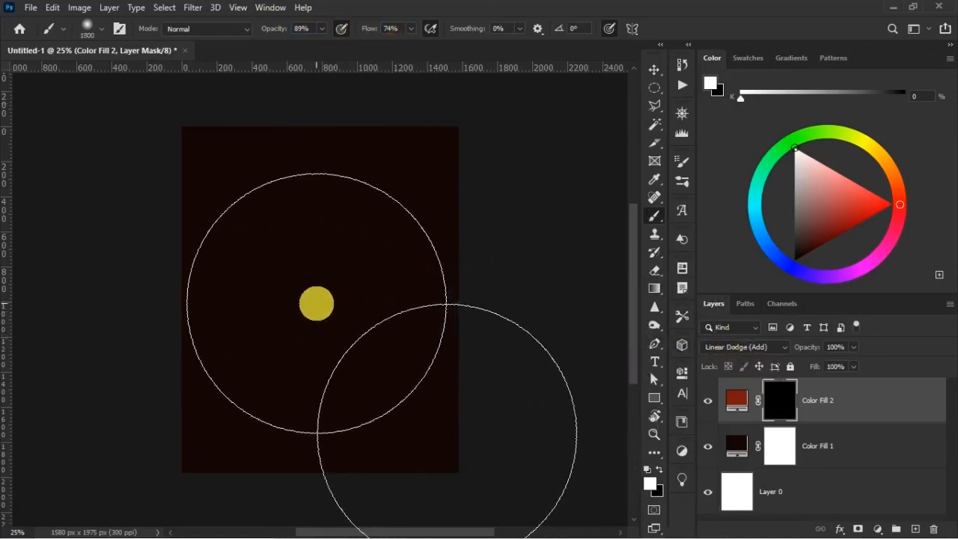
click(322, 304)
click(322, 304)
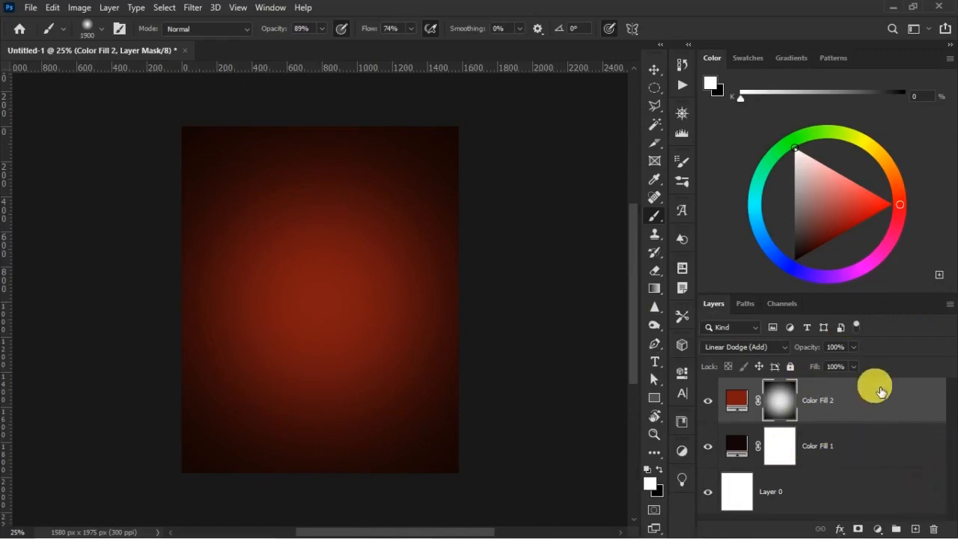
Add a third Solid Color fill layer in bright red de2b1c above the dark red fill.
click(878, 529)
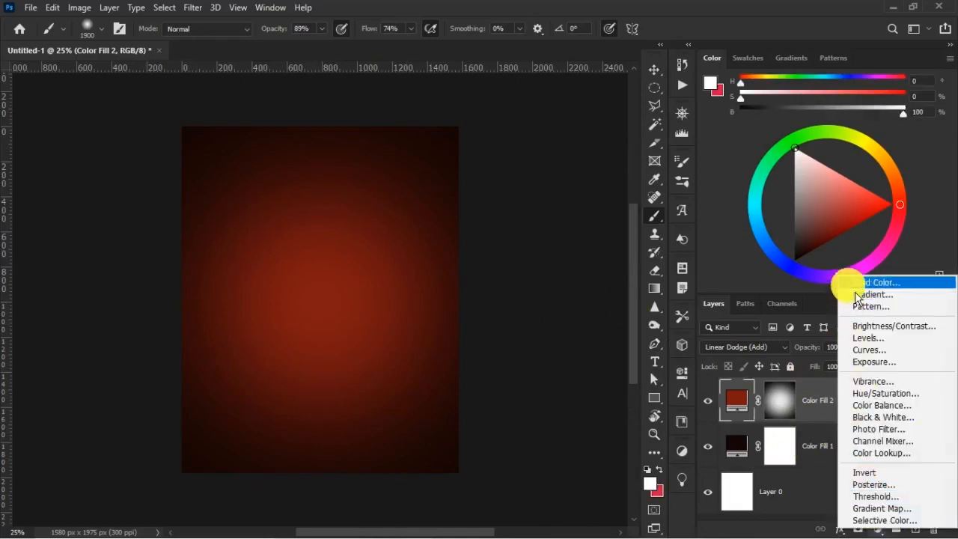
click(856, 290)
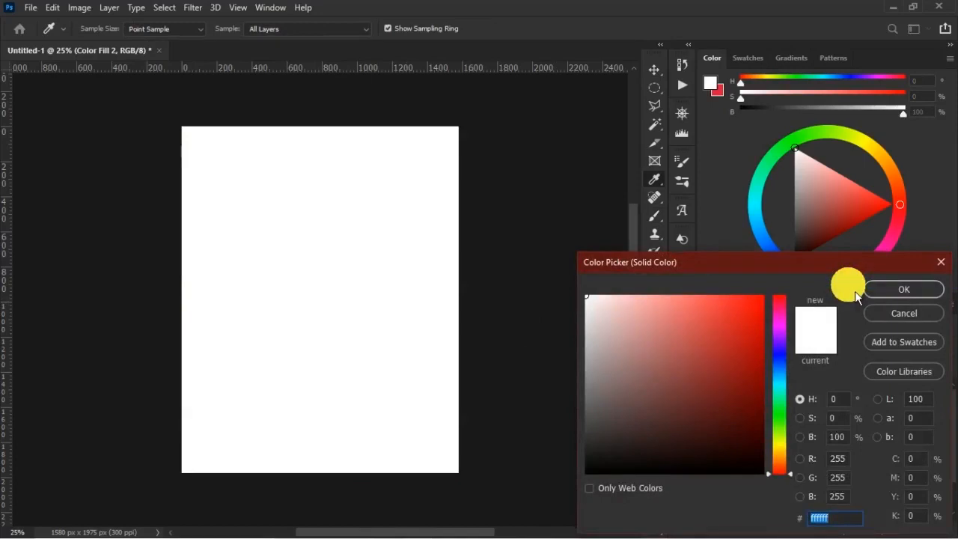
text(de2)
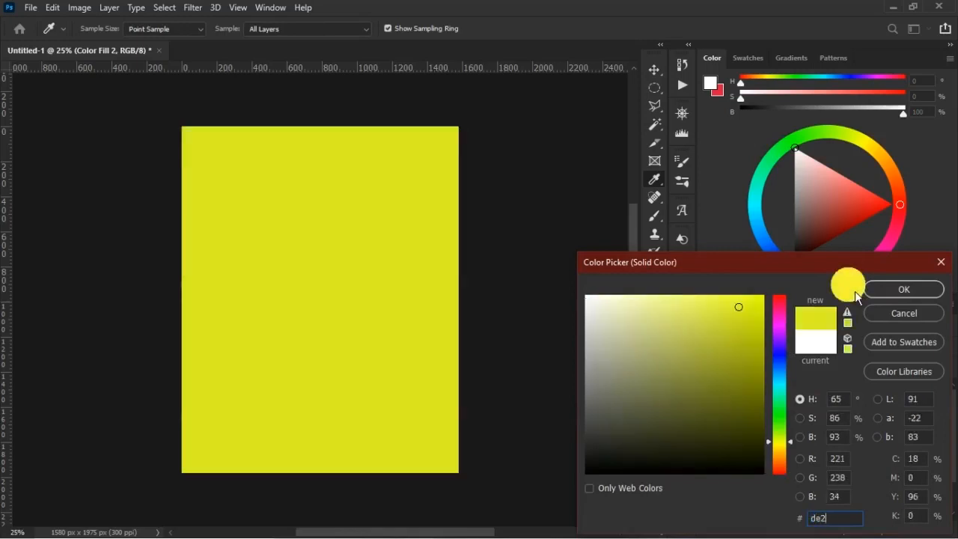
text(b1c)
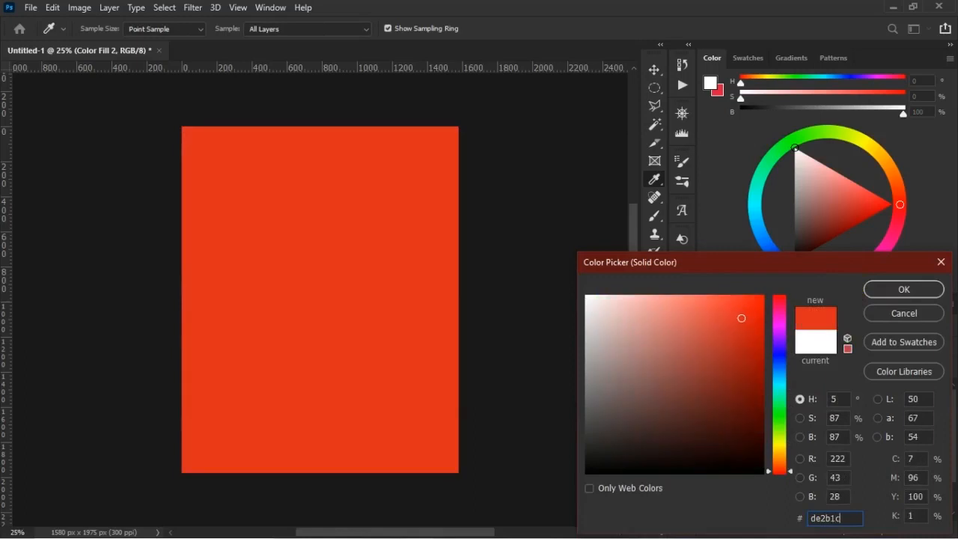
click(903, 295)
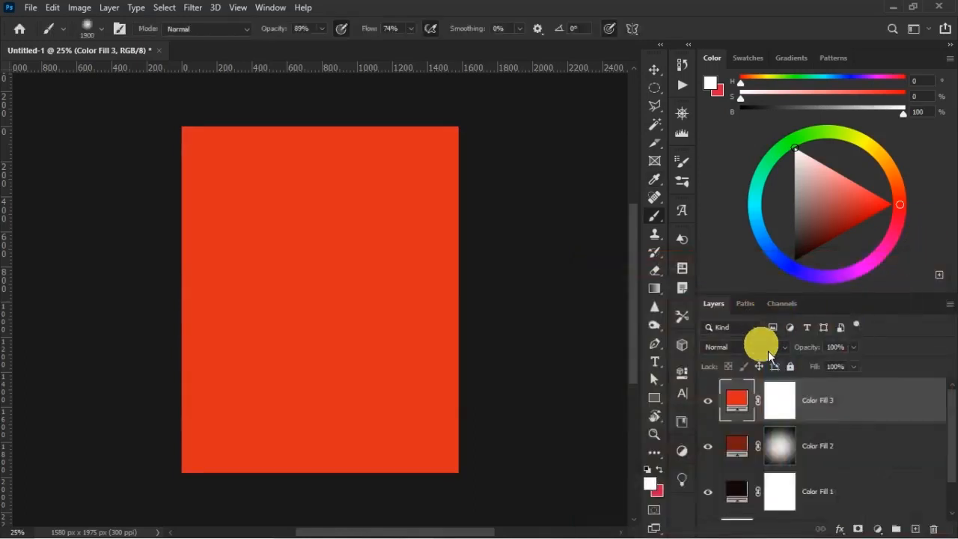
Set the bright red fill layer's blend mode to Linear Dodge (Add) and invert its layer mask to black.
click(771, 350)
click(756, 331)
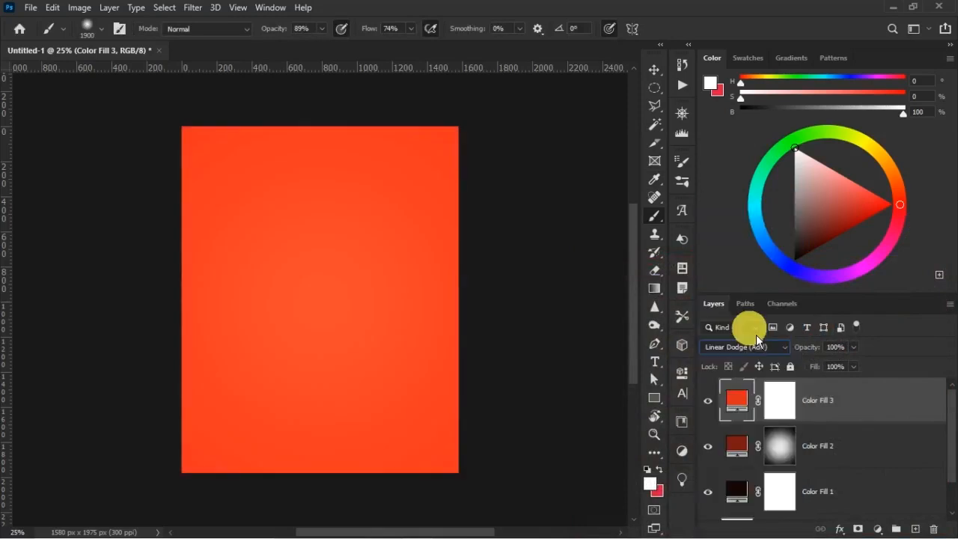
click(780, 403)
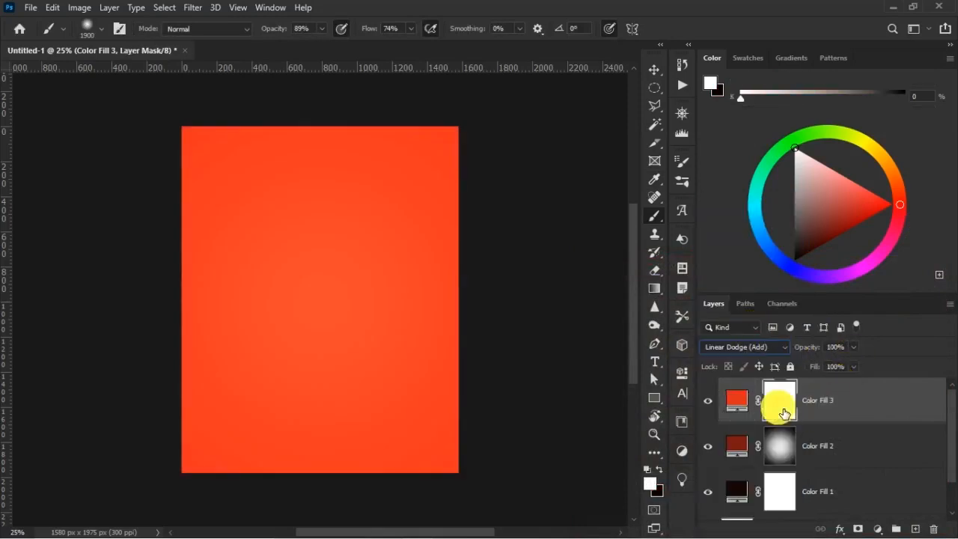
drag(784, 414, 786, 415)
key(ctrl+i)
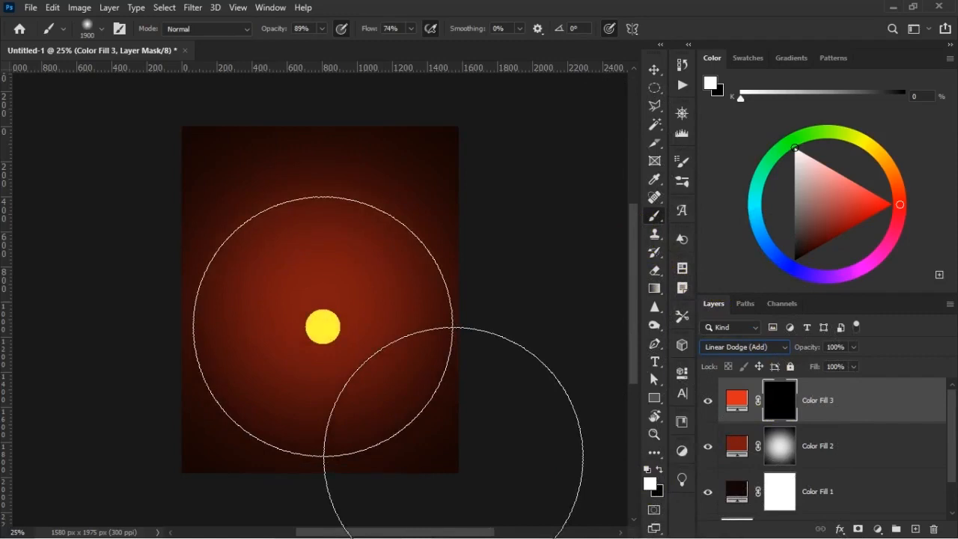
Paint a soft white glow at the canvas centre on the bright red fill's mask with a 1500 px brush, 79% opacity and 69% flow.
drag(286, 33, 279, 33)
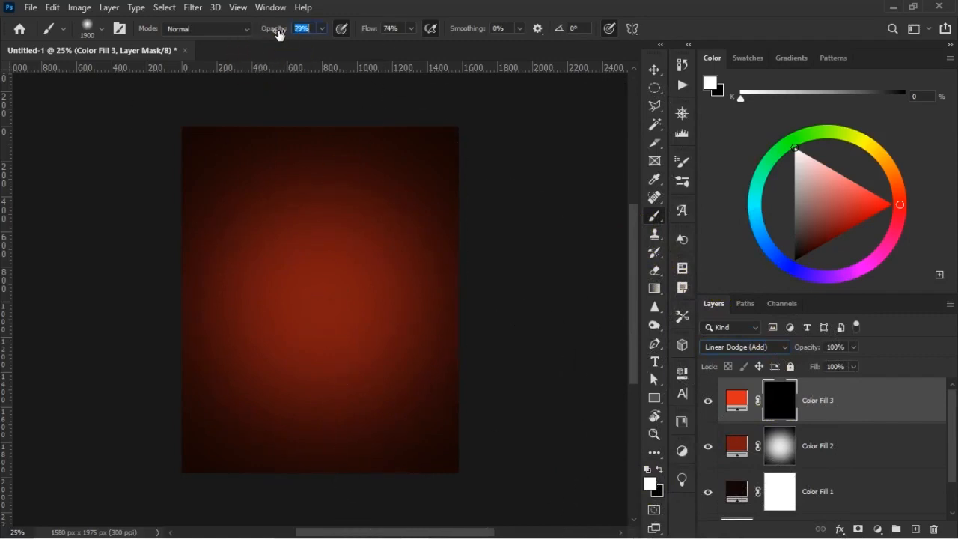
drag(370, 35, 364, 35)
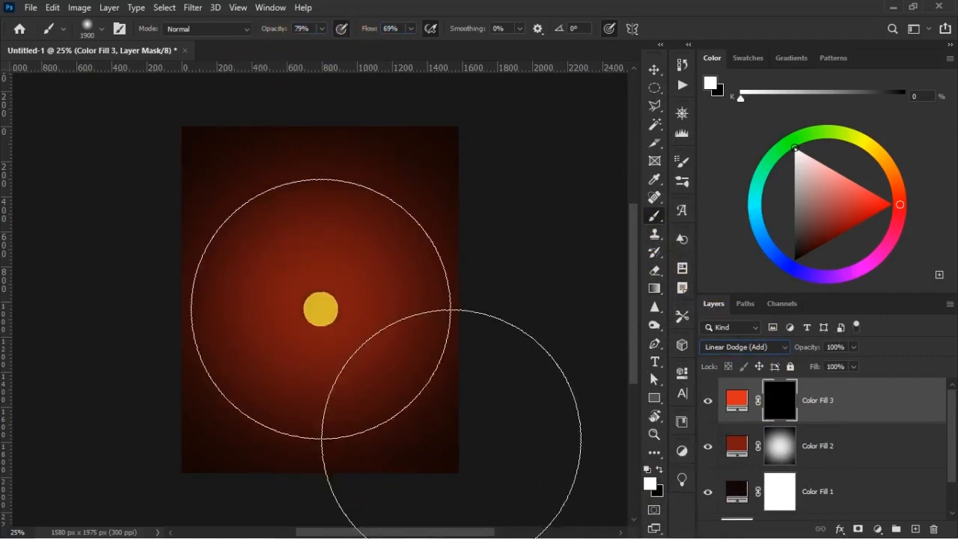
click(323, 305)
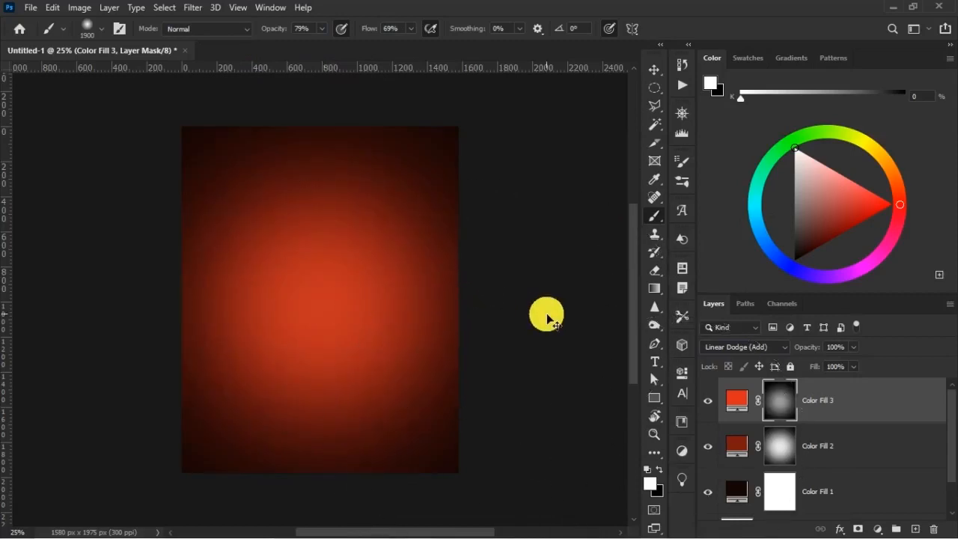
key(ctrl+z)
key(bracketleft)
key(bracketleft)
key(bracketleft)
key(bracketleft)
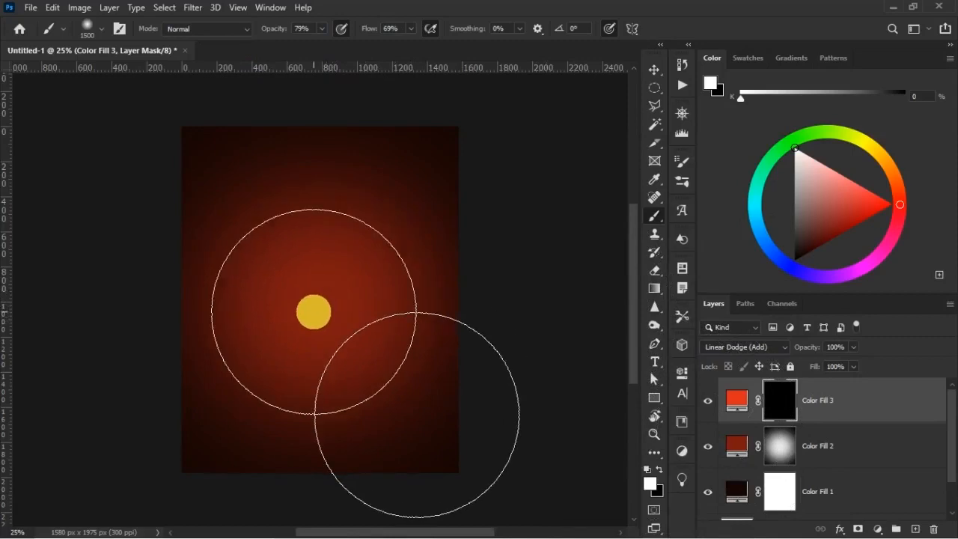
click(314, 315)
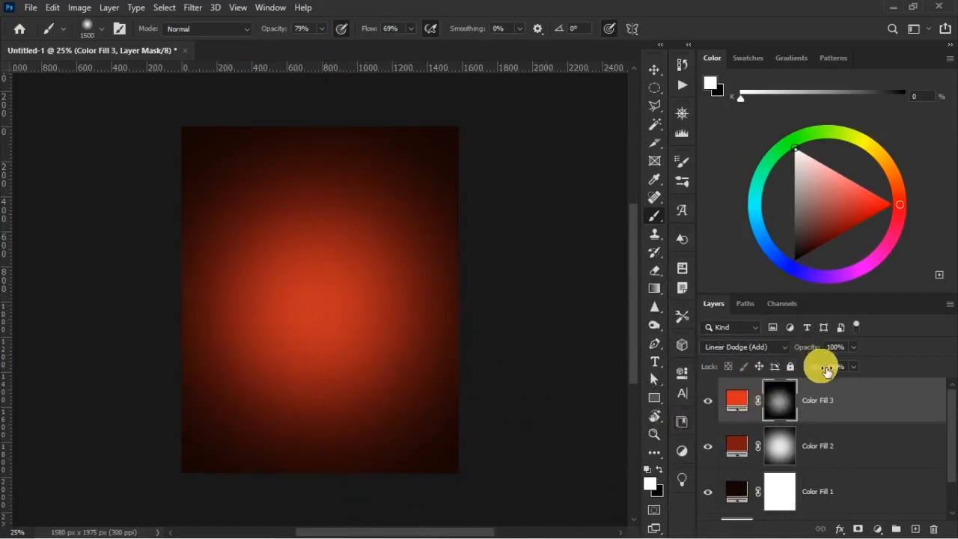
Set the bright red fill layer's opacity to 80% and its fill to 75%, and check the layer hidden and shown.
drag(808, 348, 812, 350)
click(705, 402)
click(707, 402)
click(739, 400)
Hide and show the dark red fill and the base fill layer in turn to check what each contributes.
click(710, 447)
click(708, 447)
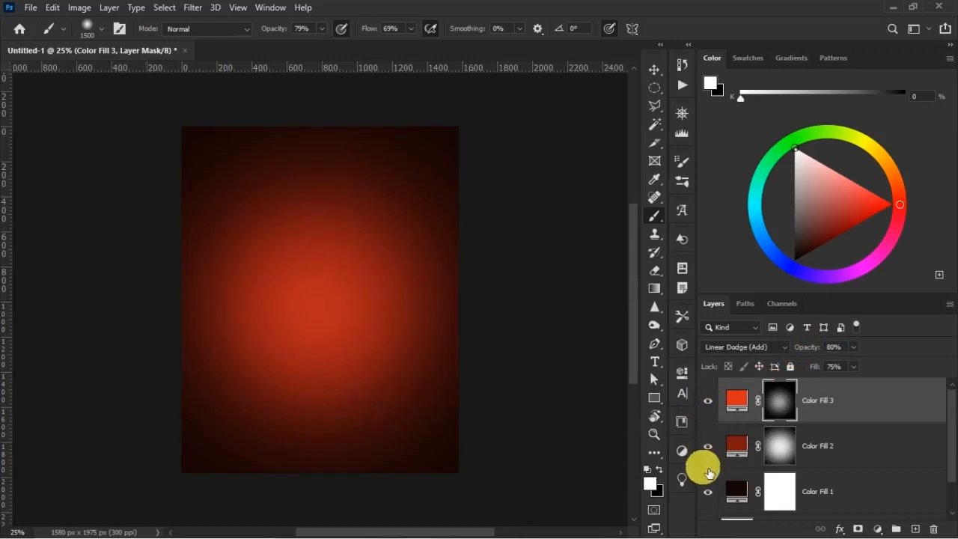
click(708, 494)
click(708, 495)
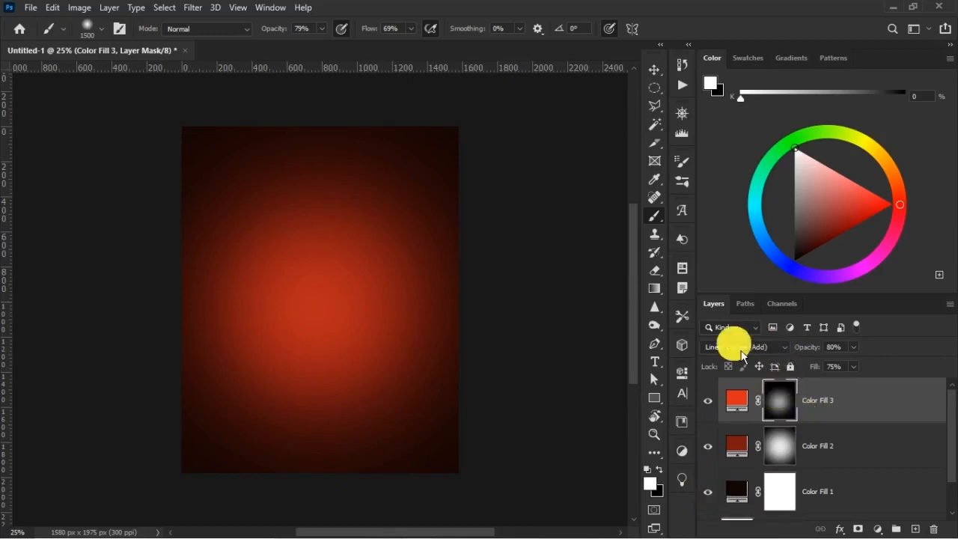
Add a text layer reading 300 in the upper part of the canvas with the Horizontal Type tool.
click(915, 529)
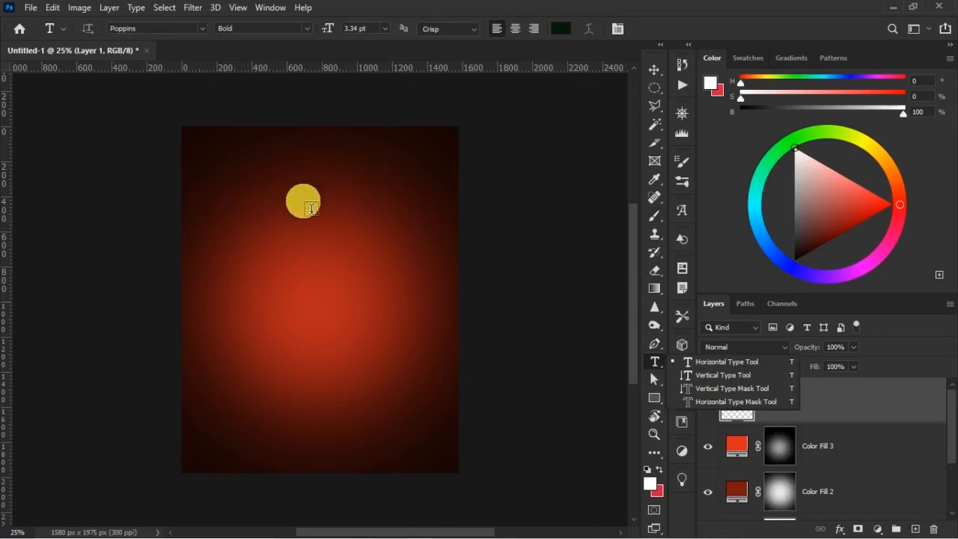
click(723, 362)
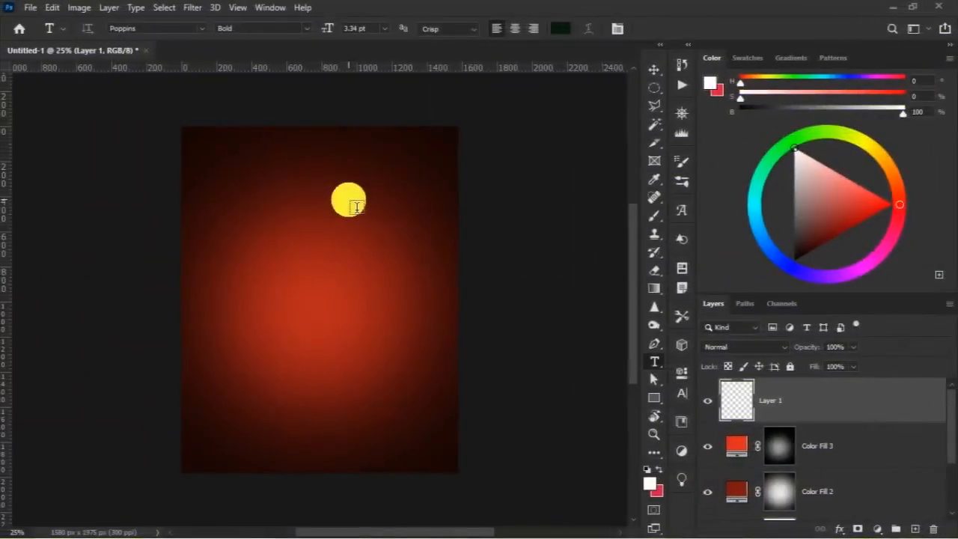
click(280, 204)
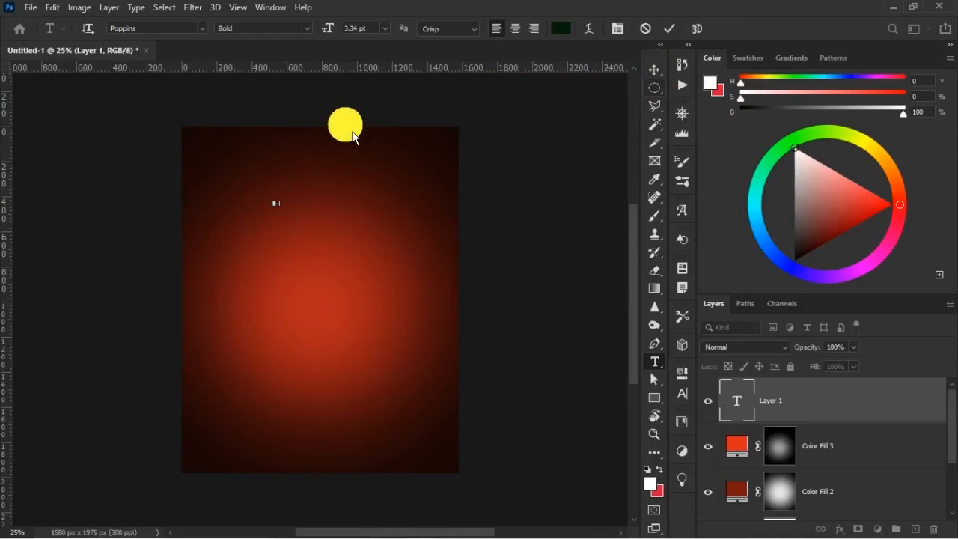
click(654, 70)
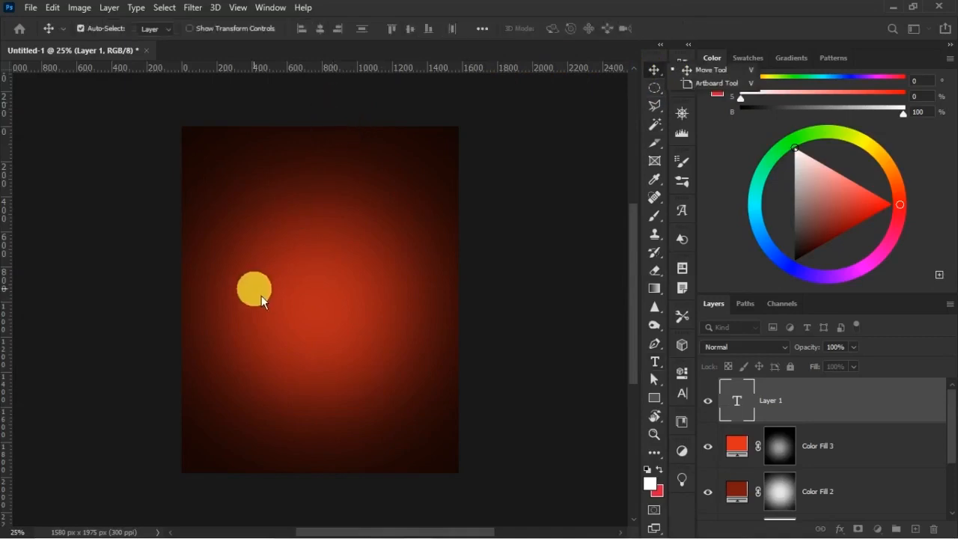
click(254, 288)
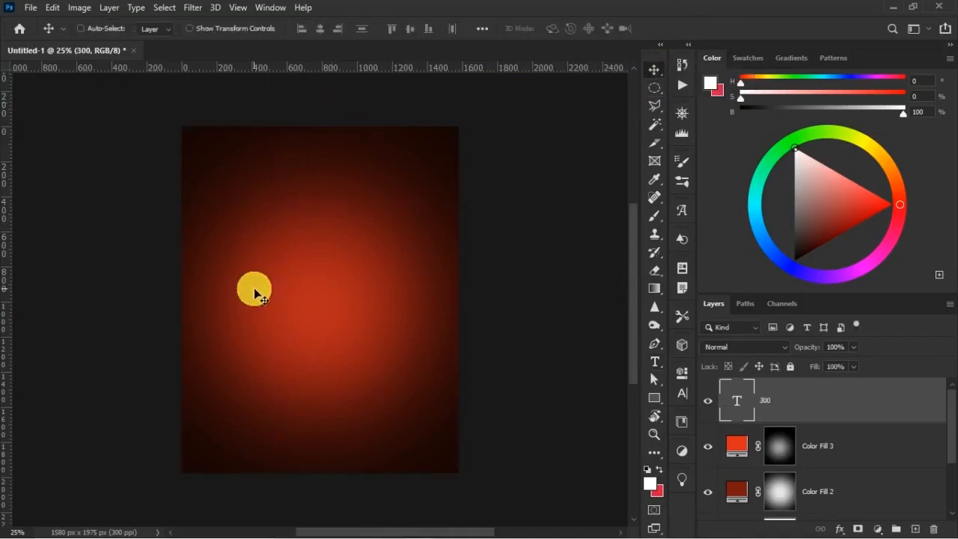
Scale the 300 text up proportionally with Free Transform to about 107 pt.
key(ctrl+t)
drag(287, 209, 428, 364)
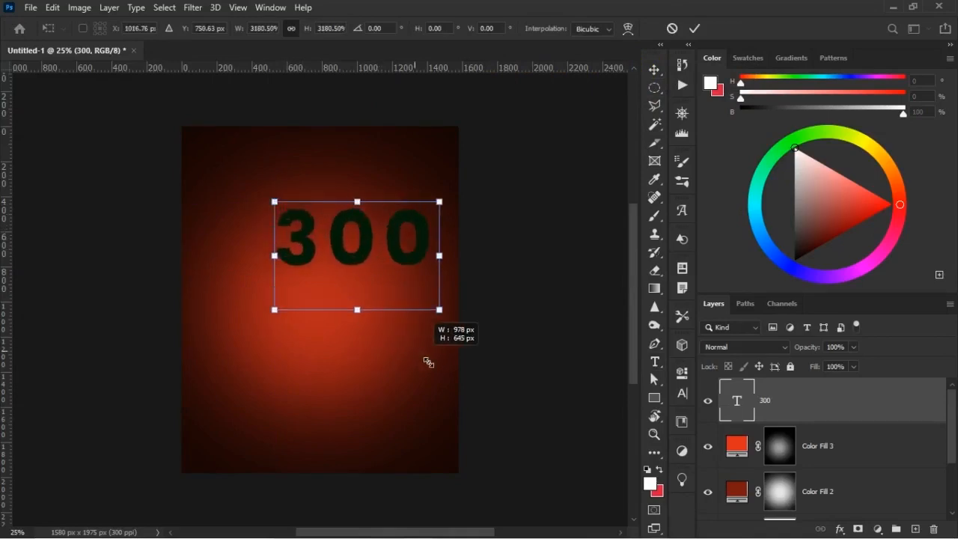
key(Return)
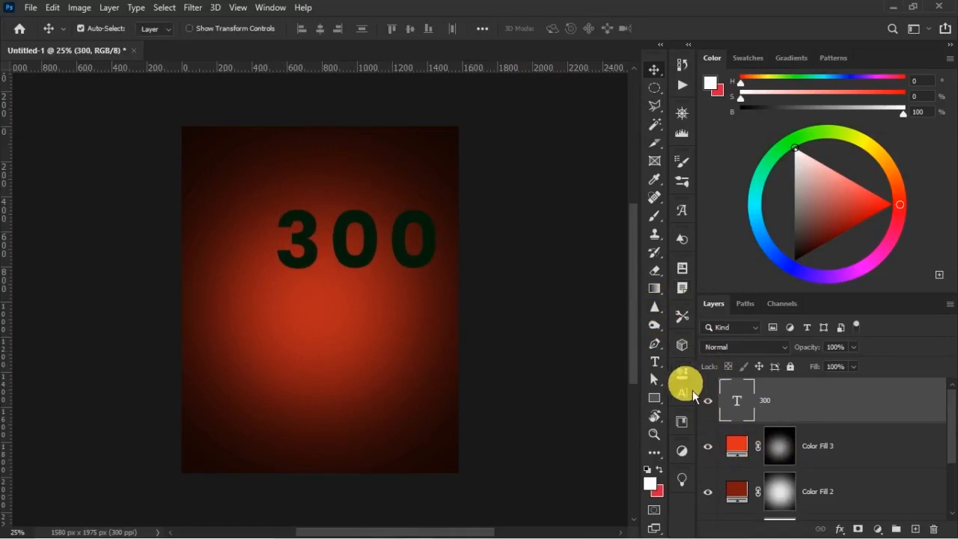
Change the 300 text's font to Steelfish Regular and its tracking to -10.
click(690, 392)
click(552, 395)
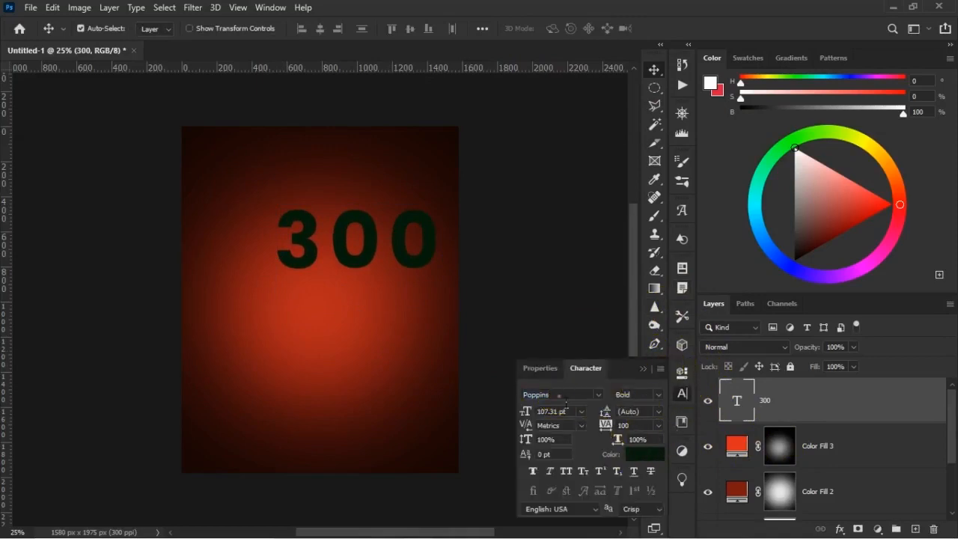
click(599, 395)
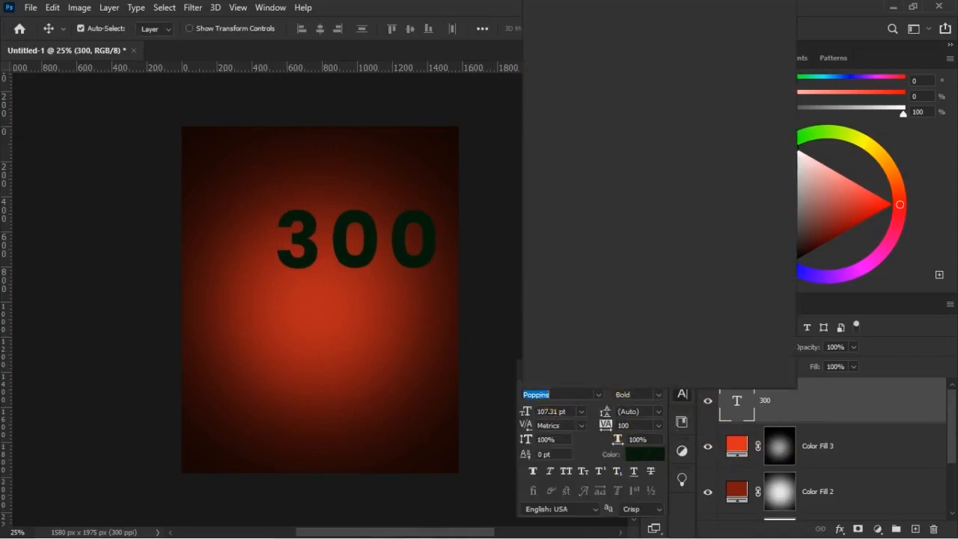
text(STEEL)
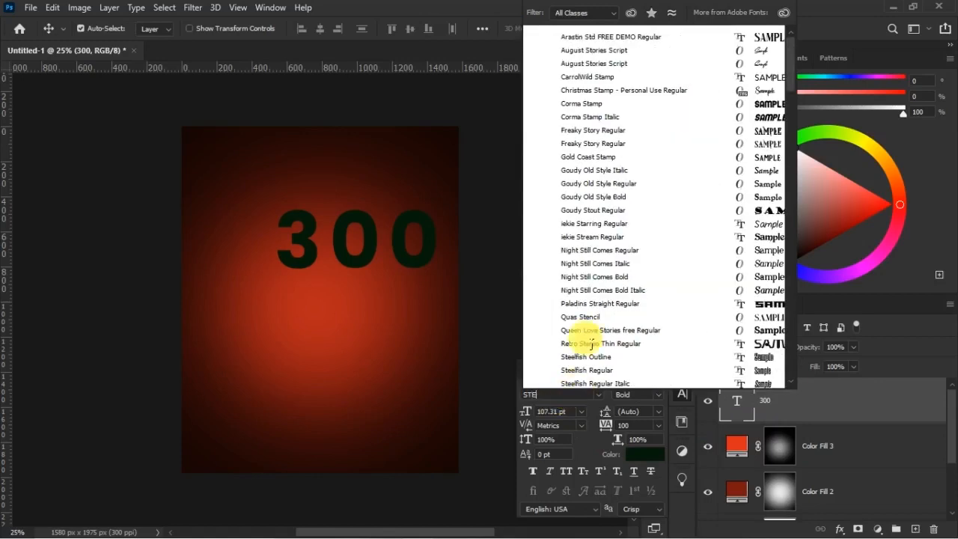
click(605, 452)
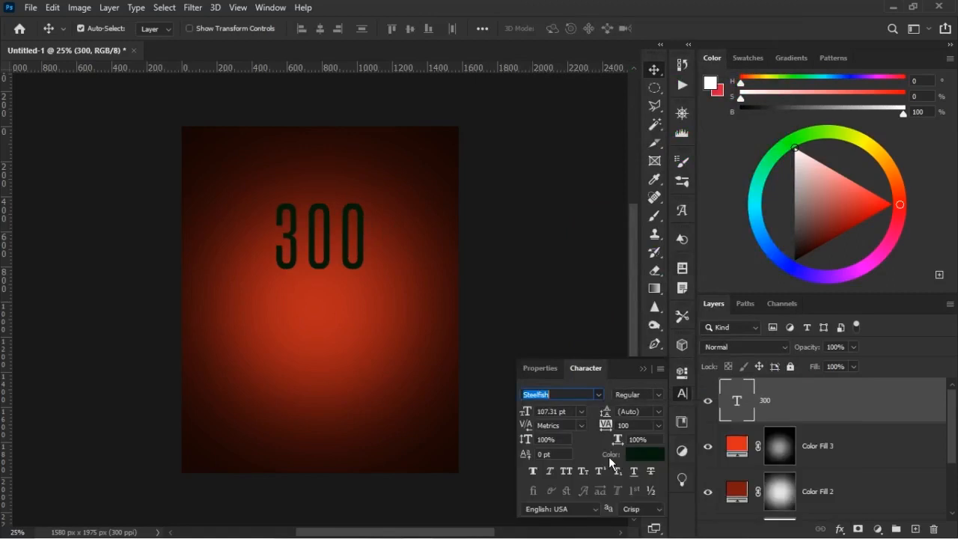
click(658, 425)
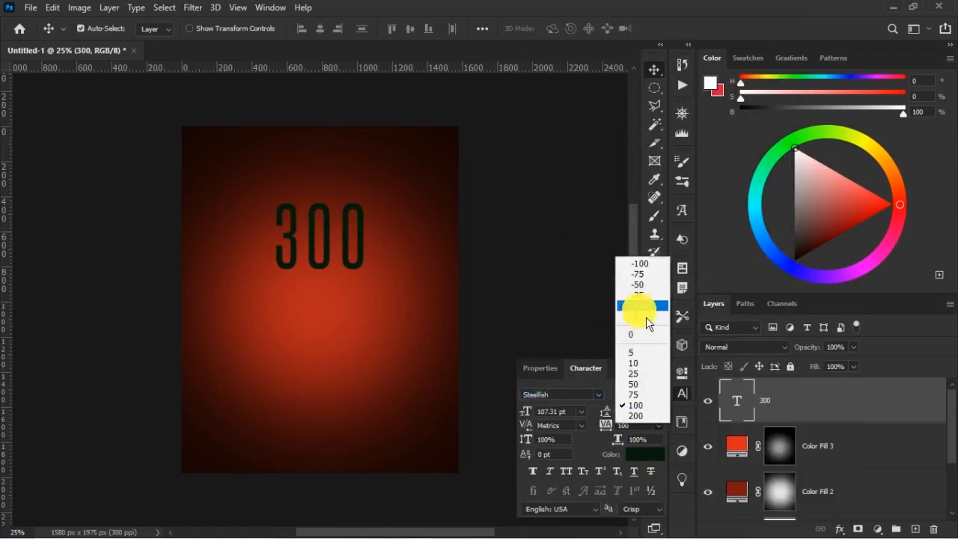
click(640, 307)
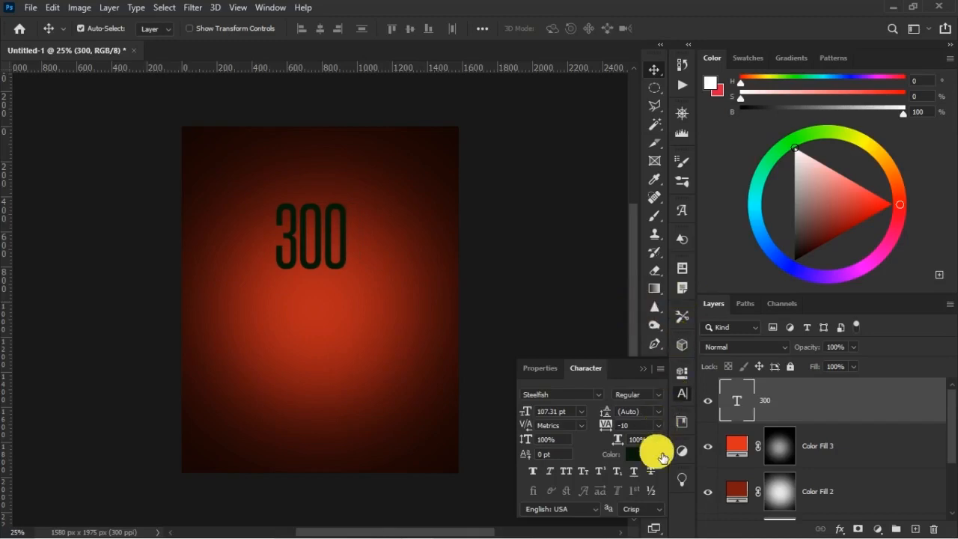
Set the 300 text's colour to dark red 6f170f by sampling the background glow beside the text.
click(661, 455)
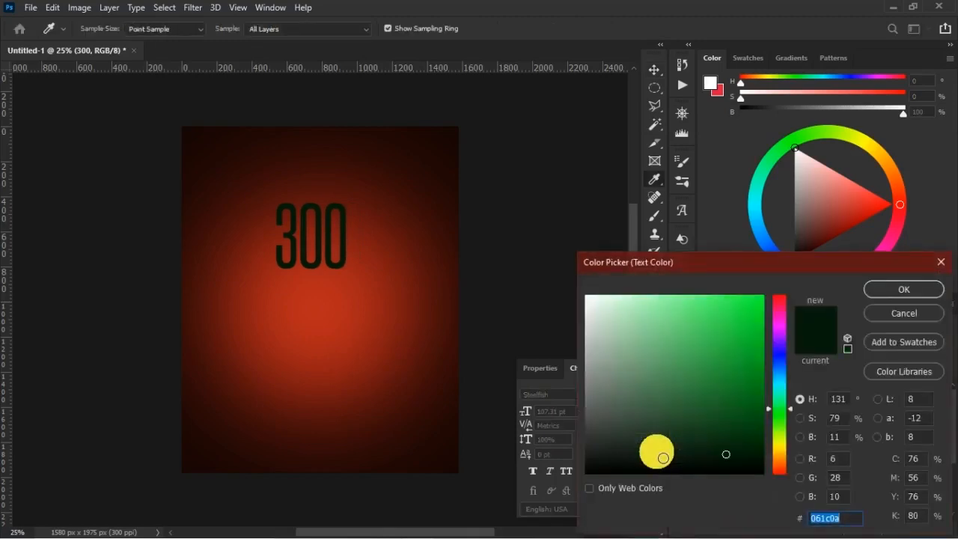
click(390, 235)
drag(362, 264, 376, 235)
click(375, 235)
click(374, 235)
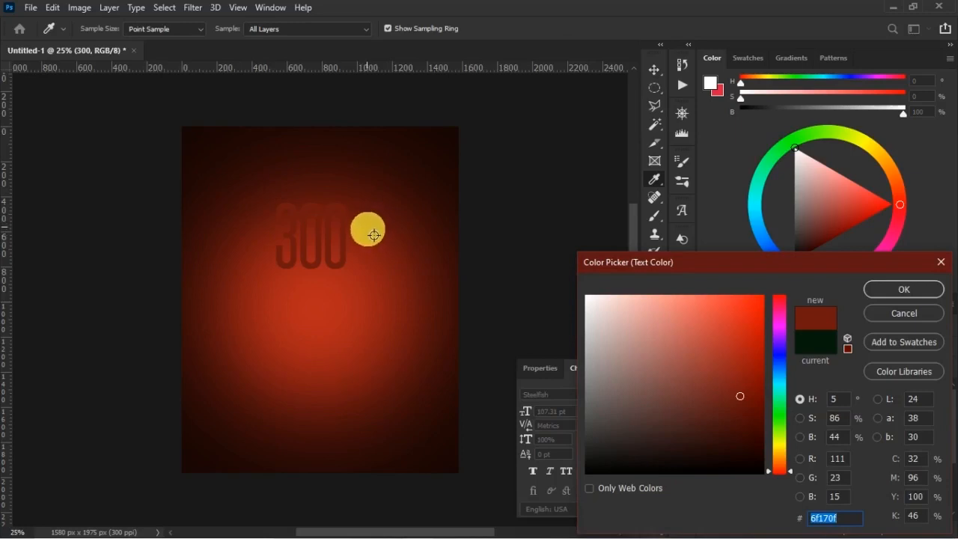
click(854, 519)
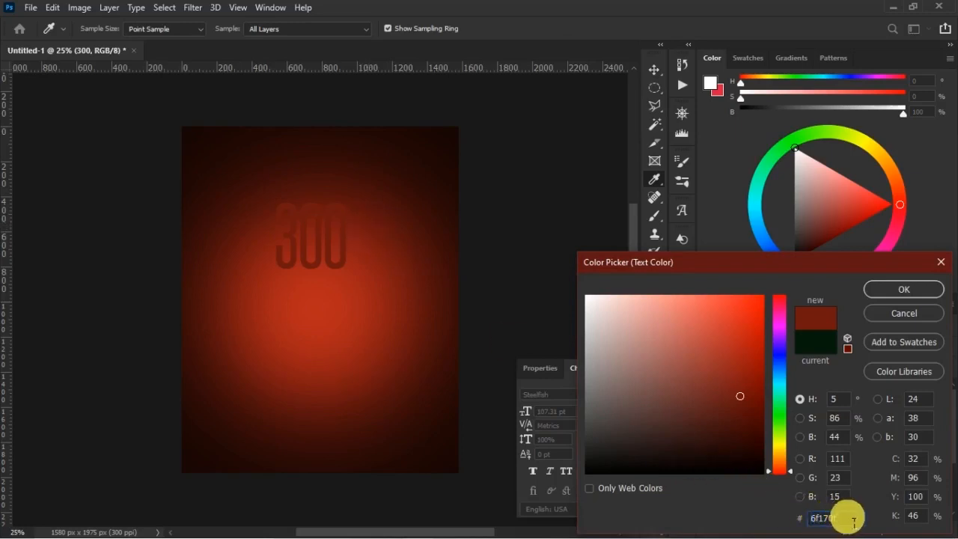
click(907, 290)
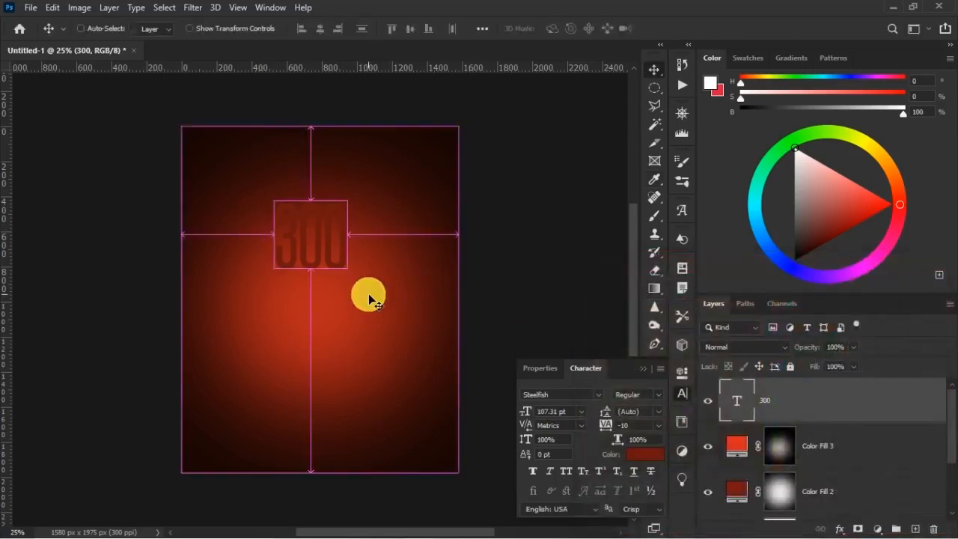
Enlarge the 300 text to about 183 pt and place it near the canvas's top edge, slightly left of centre.
key(ctrl+t)
drag(362, 288, 349, 231)
key(Return)
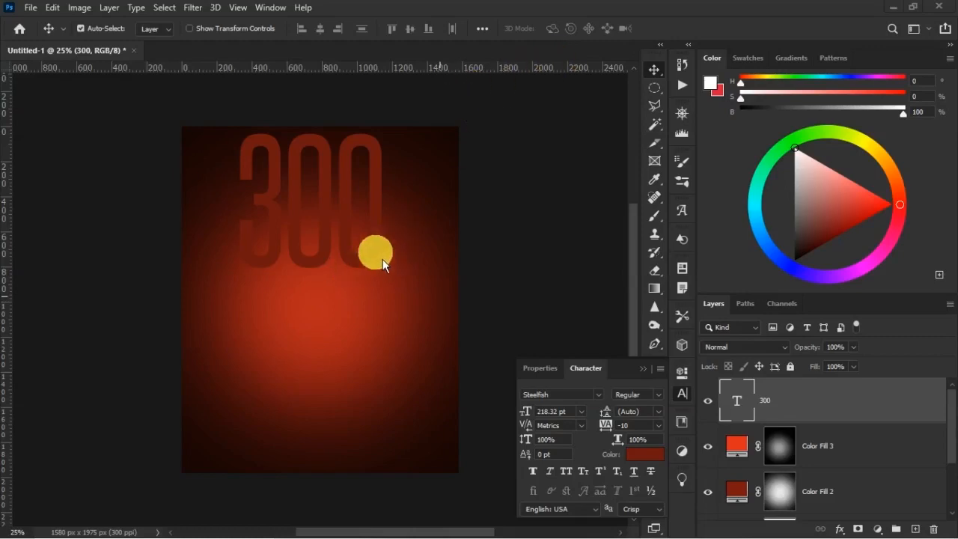
click(823, 394)
key(ctrl+t)
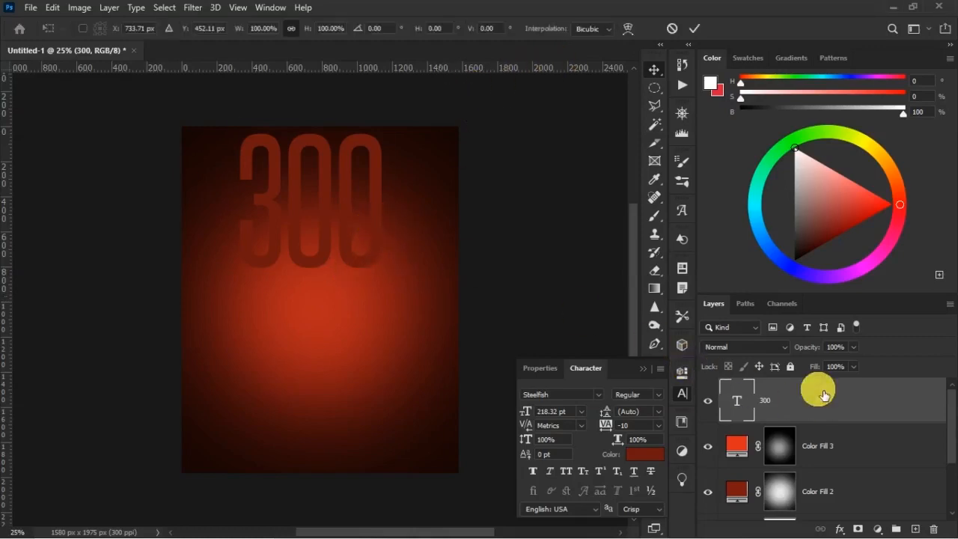
drag(387, 293, 359, 271)
key(Return)
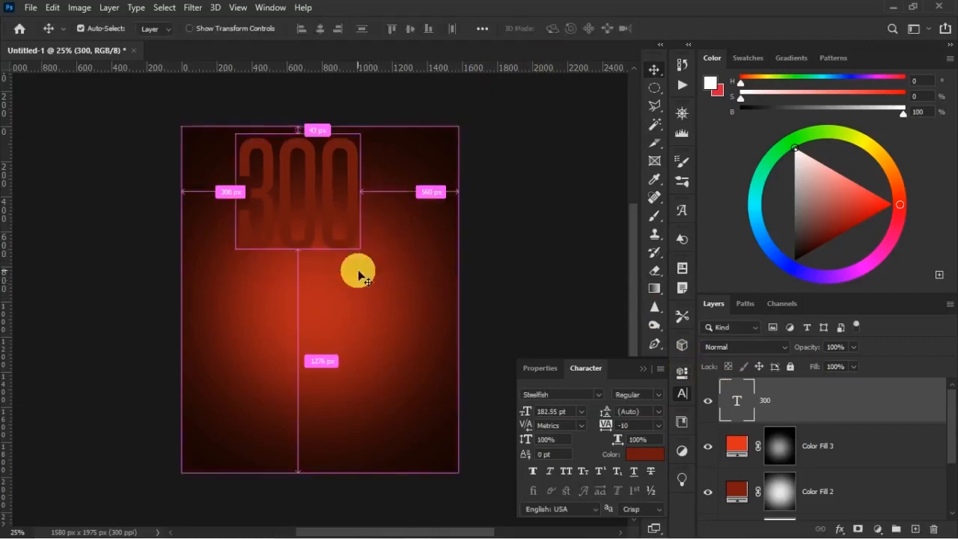
Duplicate the 300 text layer and move the copy straight down to sit directly beneath the original.
key(ctrl+j)
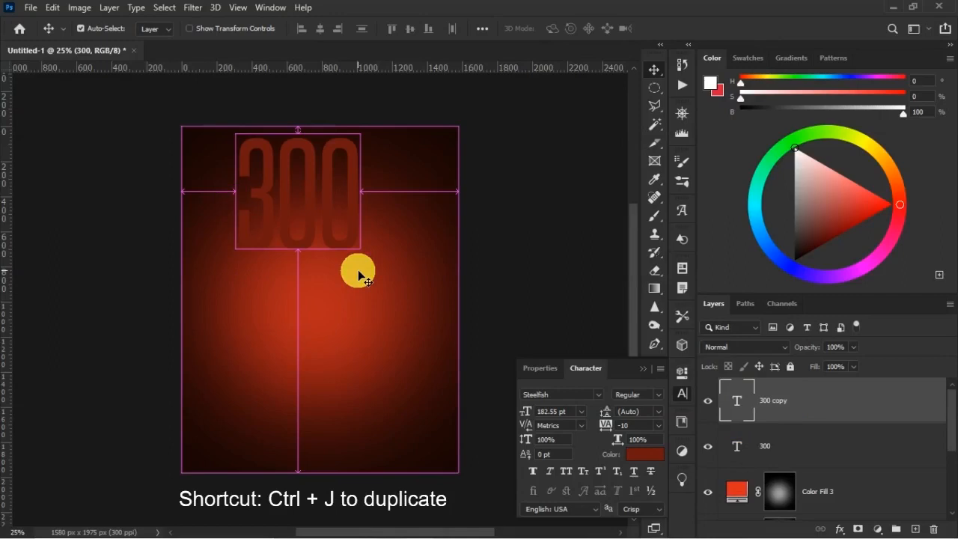
key(ctrl+t)
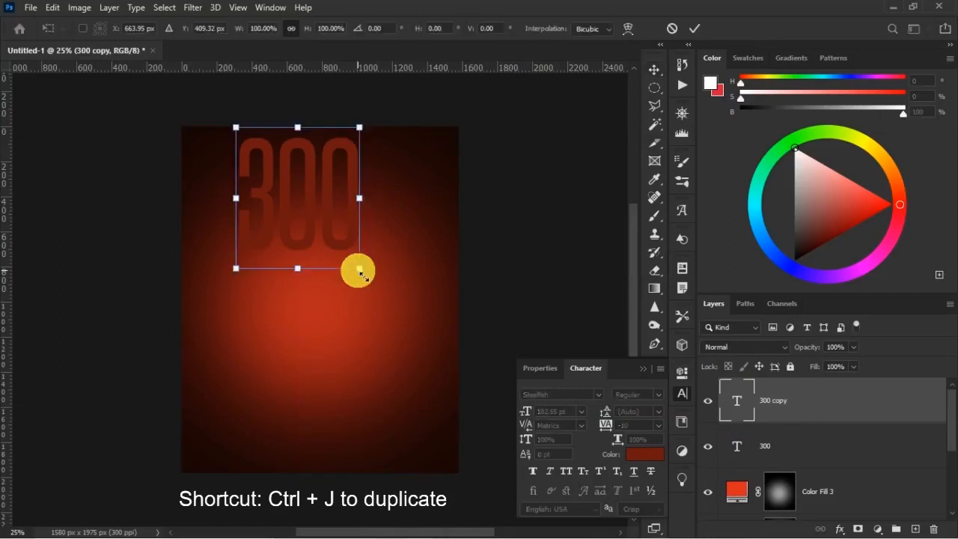
drag(322, 246, 320, 343)
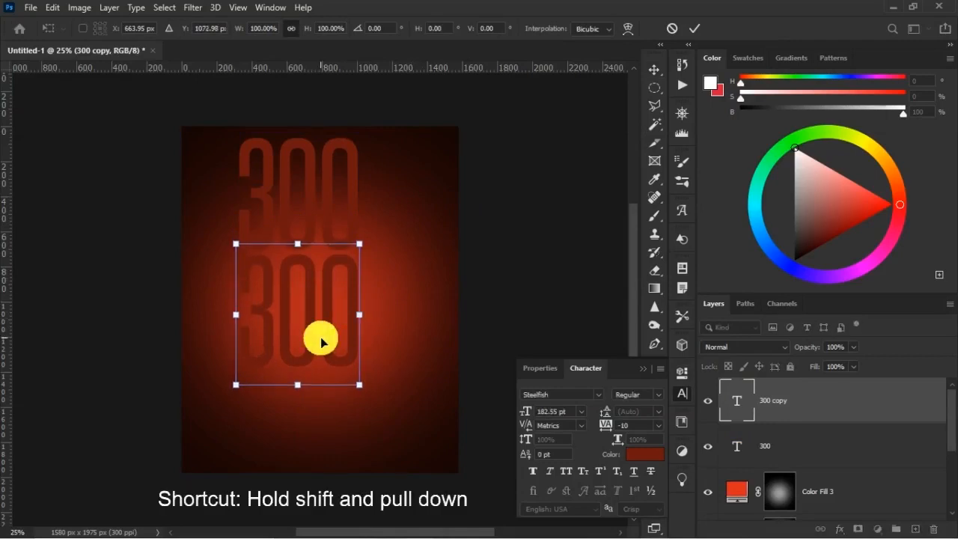
key(Return)
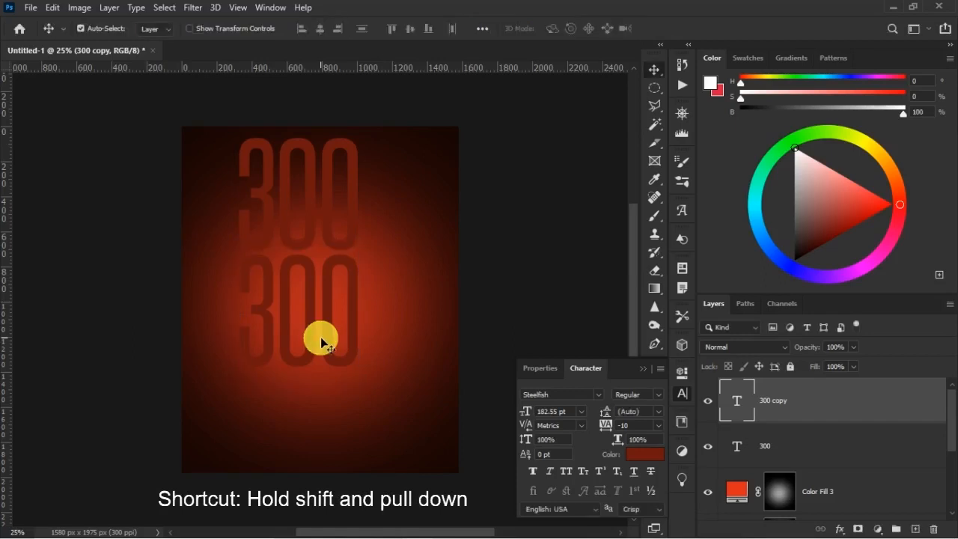
key(ctrl)
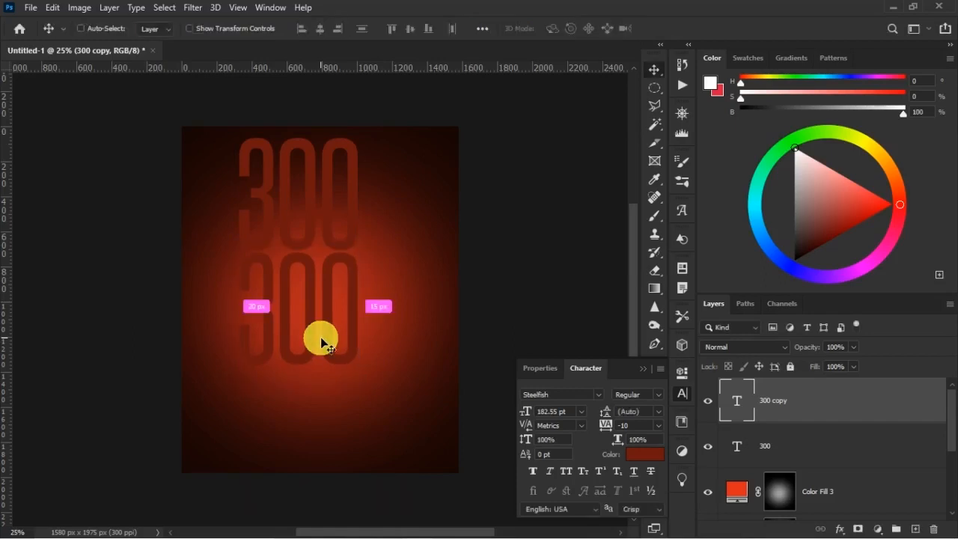
Duplicate the second 300 text and move the copy straight down so it runs past the canvas's lower edge.
key(ctrl+j)
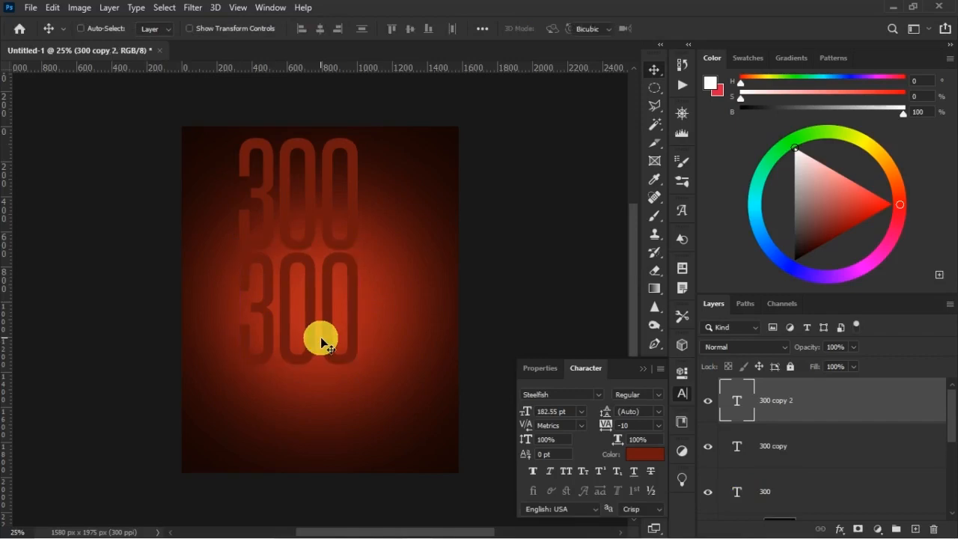
key(ctrl+t)
drag(325, 321, 332, 437)
key(Return)
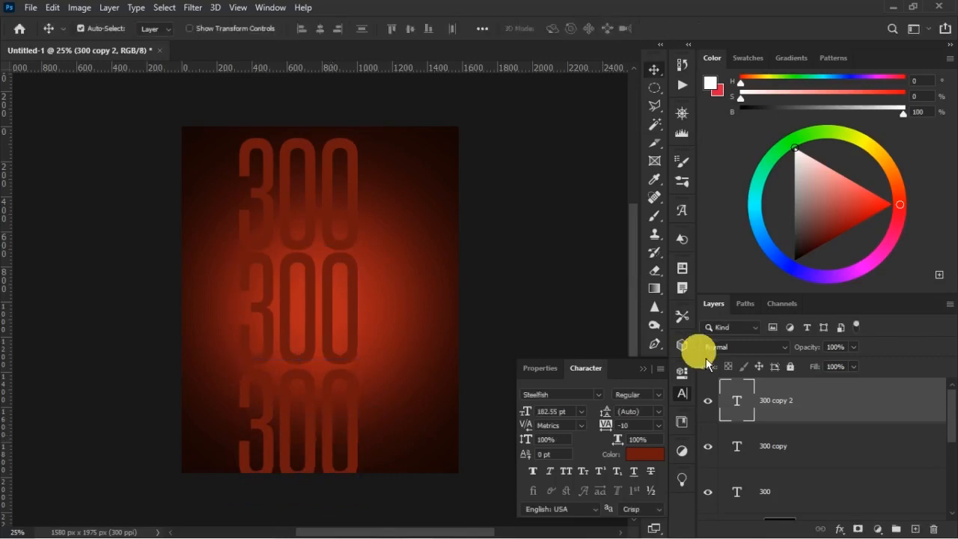
click(649, 375)
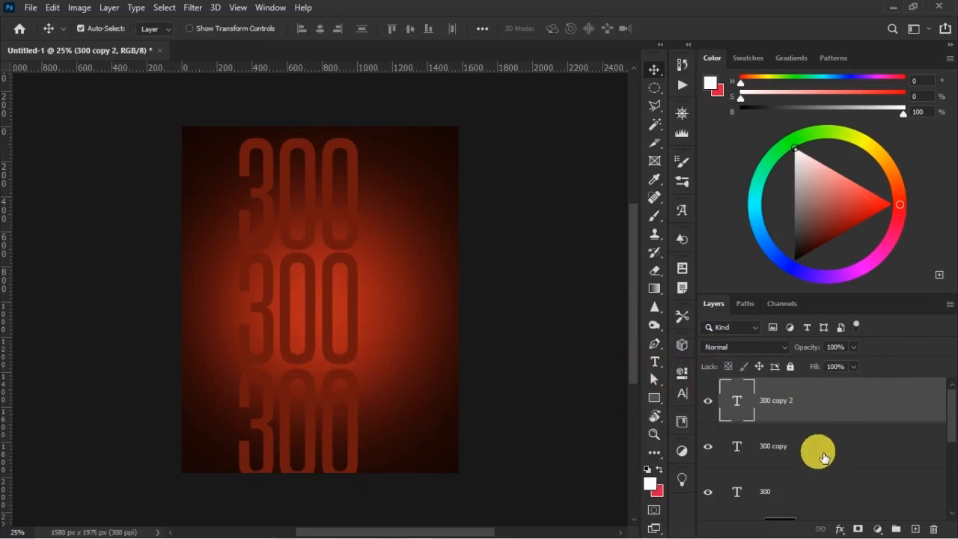
Group the three stacked 300 text layers and name the group 300 right.
click(842, 492)
shift+click(803, 490)
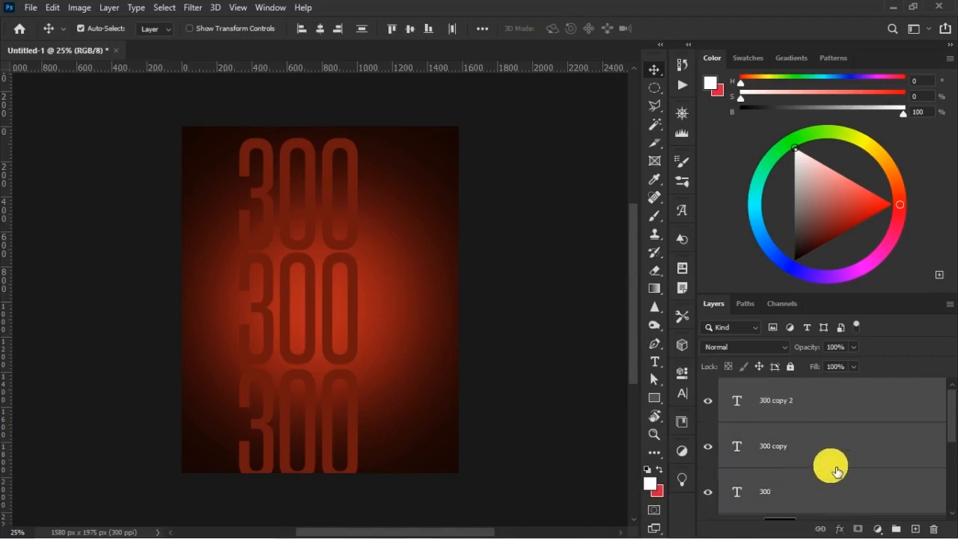
key(ctrl+g)
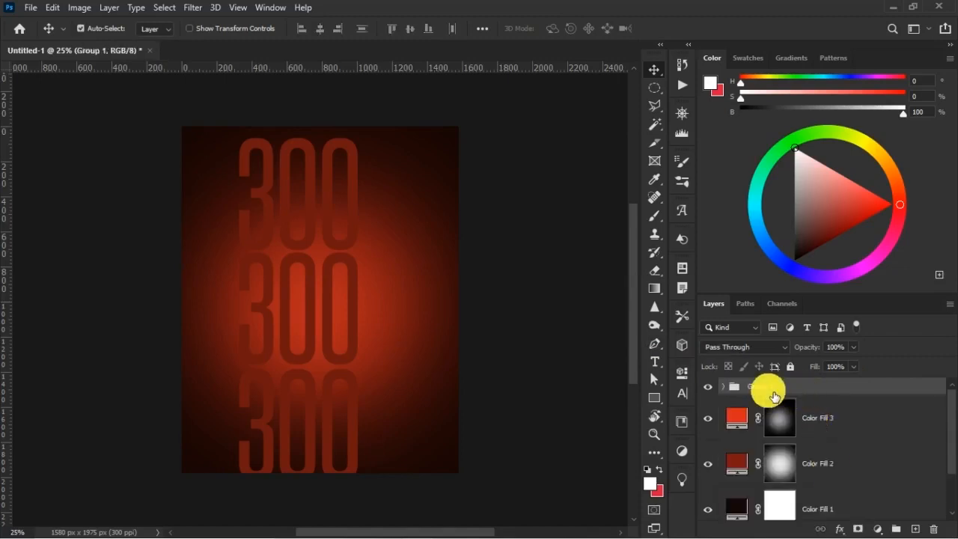
double_click(775, 394)
text(300 r)
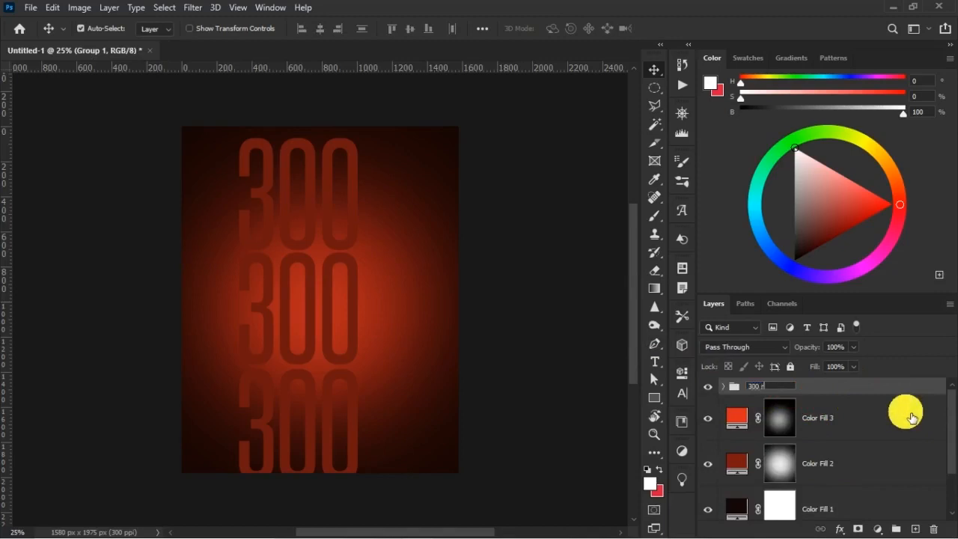
text(ight)
key(Return)
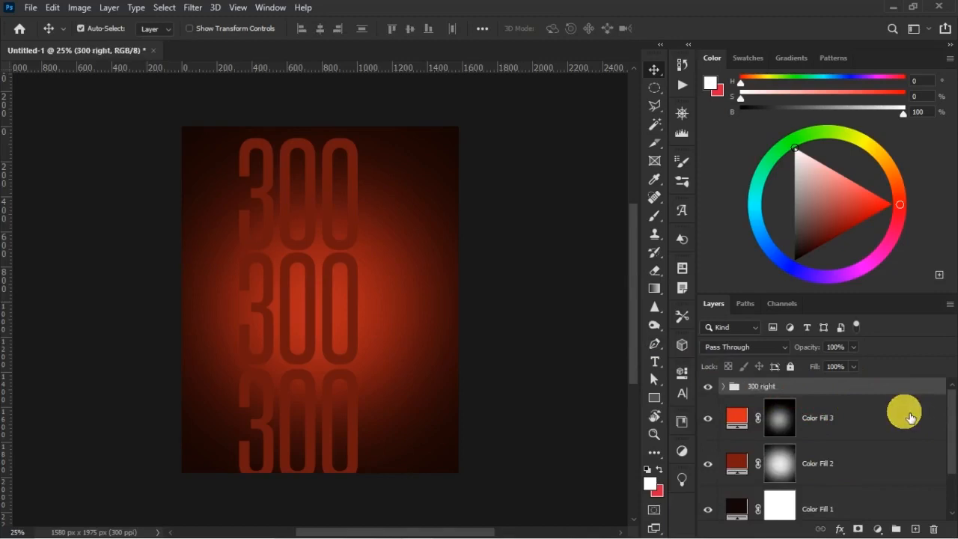
Move the 300 right group about 584 px sideways so its text meets the canvas's right edge.
key(ctrl)
key(ctrl+t)
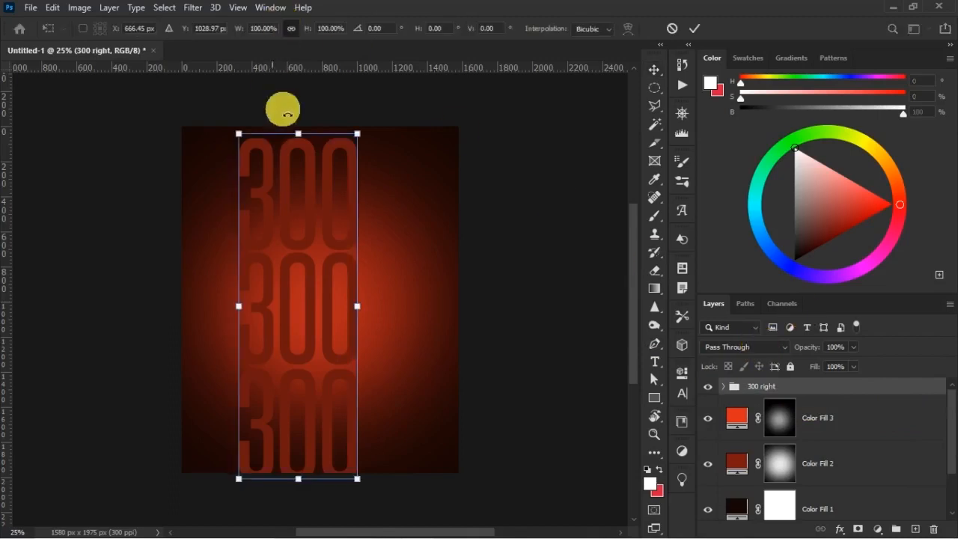
drag(326, 166, 424, 162)
key(Return)
click(840, 410)
mouse_move(823, 353)
mouse_down()
mouse_move(789, 360)
mouse_move(820, 354)
mouse_up()
click(811, 355)
click(735, 379)
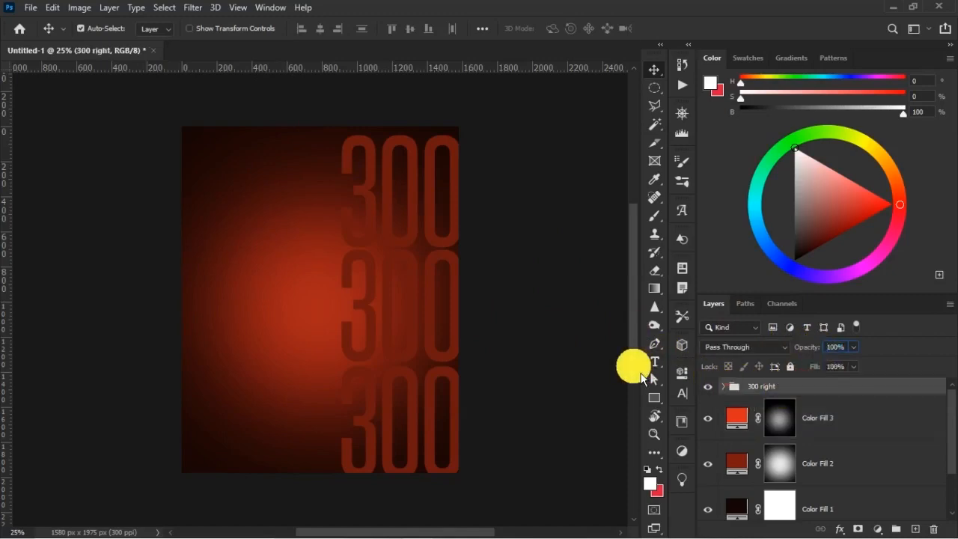
Scale the 300 right group to about 109% and place it so it runs past the canvas's upper, lower and right edges.
key(ctrl+t)
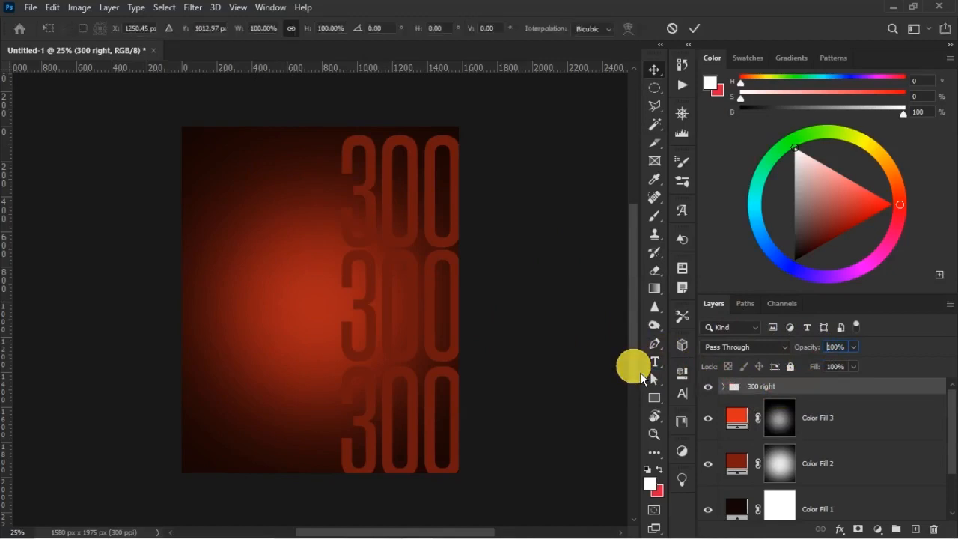
drag(459, 476, 471, 509)
drag(438, 417, 434, 402)
click(434, 404)
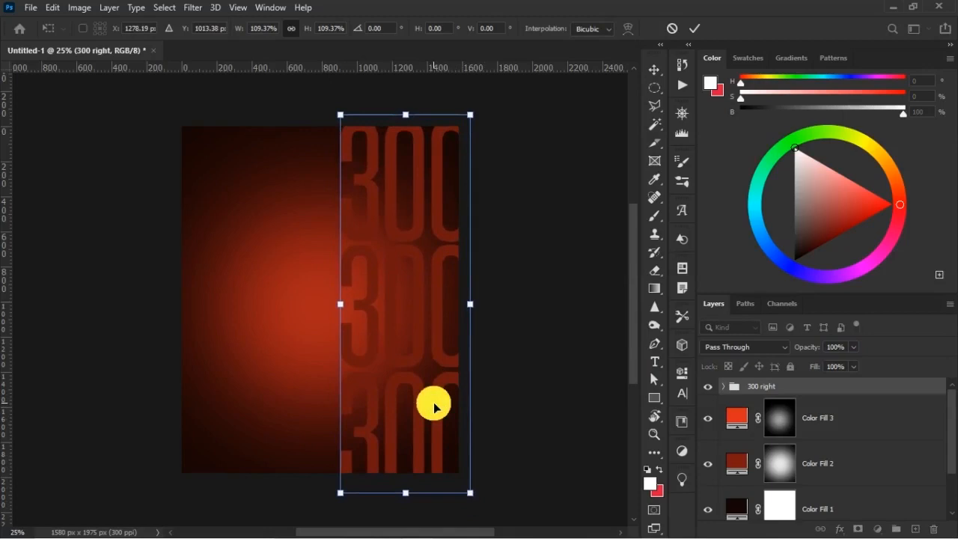
right_click(411, 316)
click(407, 183)
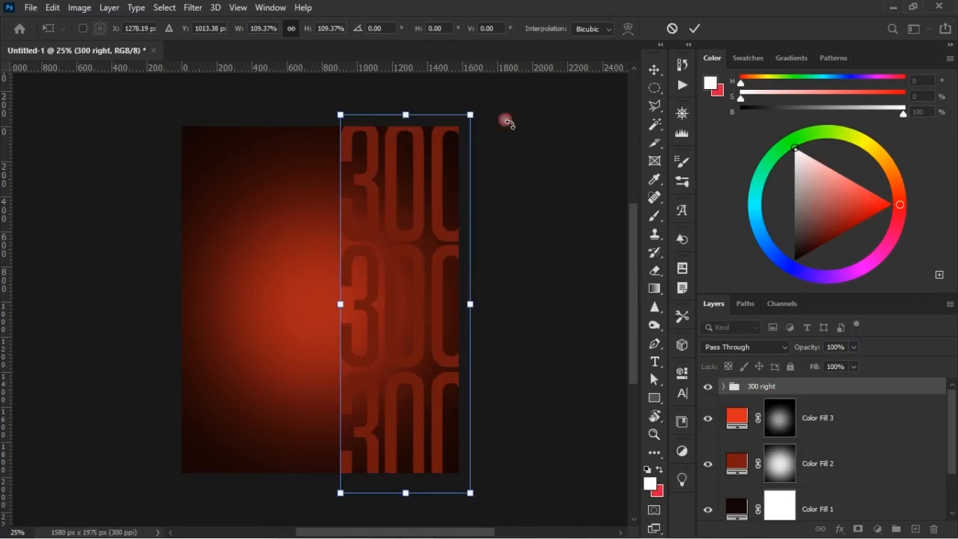
click(695, 28)
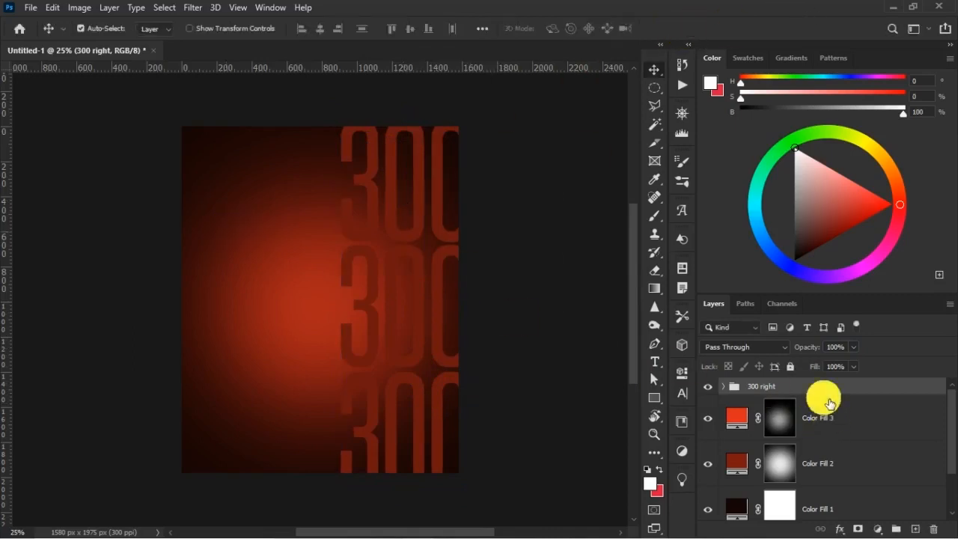
Duplicate the 300 right group, hide the original and convert the copy to a smart object.
key(ctrl+j)
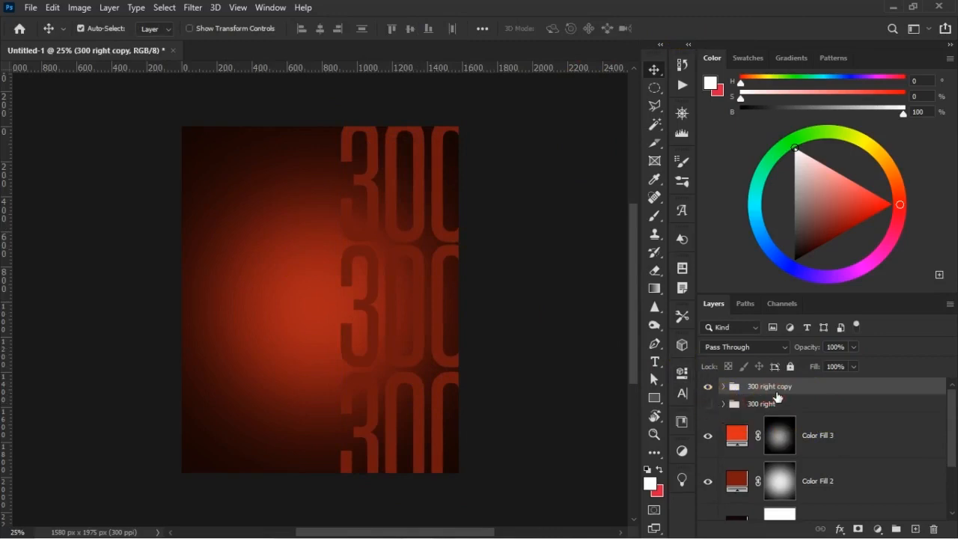
right_click(777, 397)
click(838, 201)
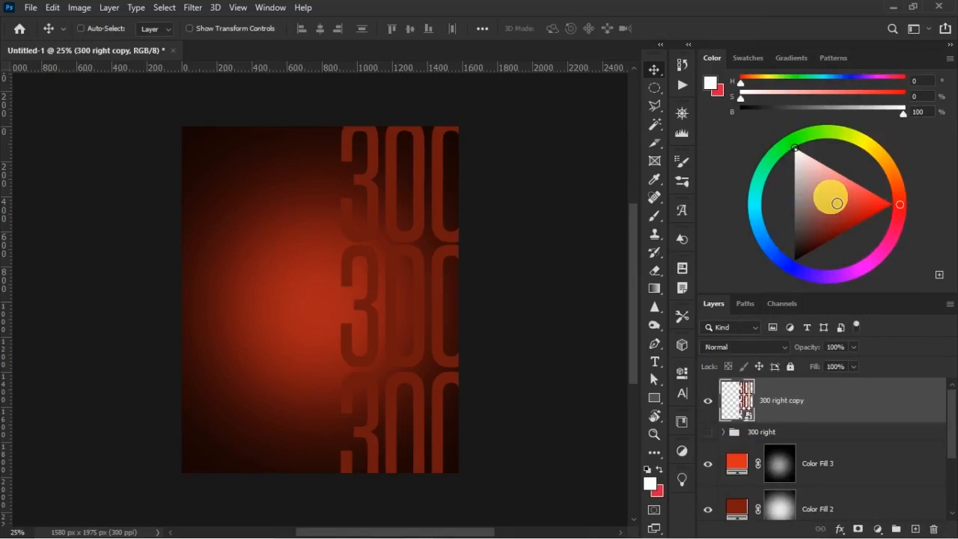
Try to distort the 300 right copy by shifting its lower edge to the right.
key(ctrl+t)
right_click(400, 201)
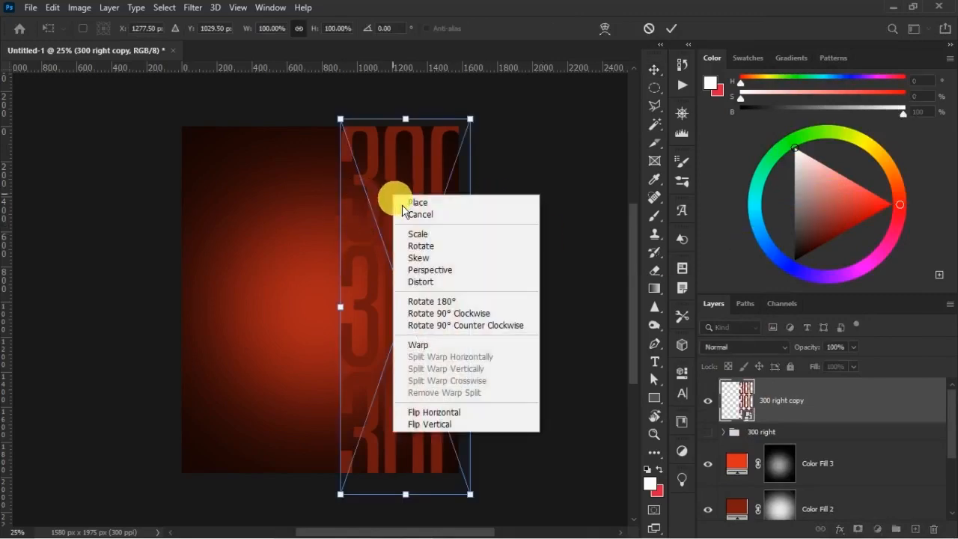
click(443, 284)
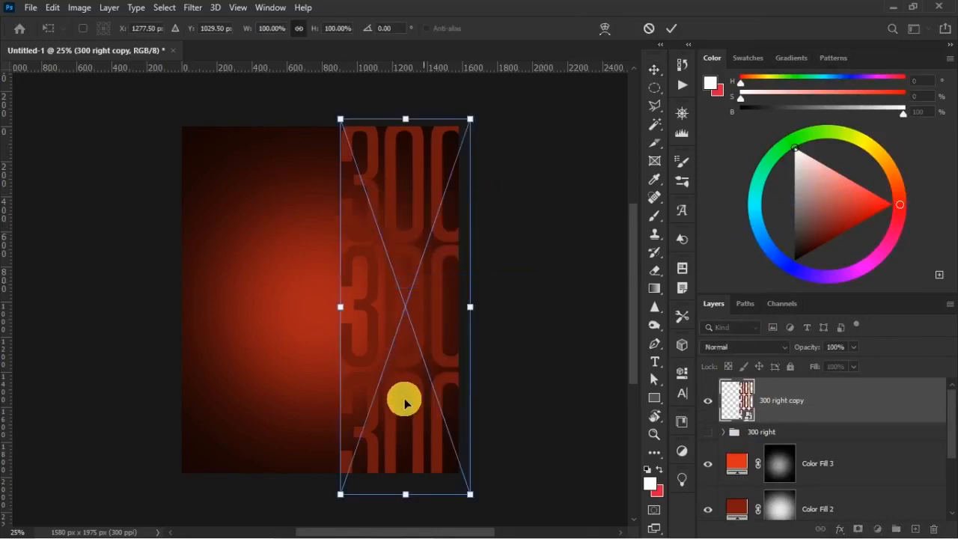
drag(407, 495, 415, 497)
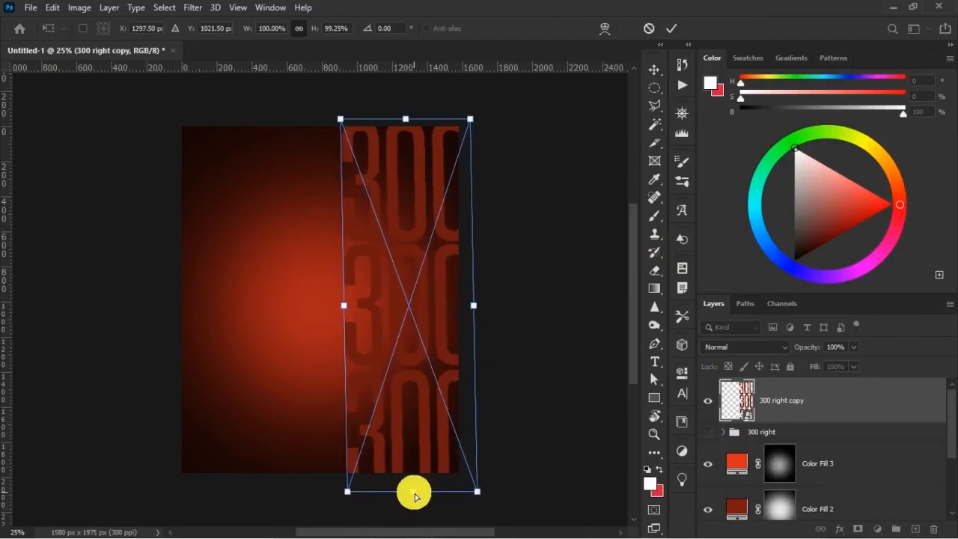
key(ctrl+z)
Apply a Perspective transform to the 300 right copy, widening its base to about 109.7% and slanting its lower edge outward to the right.
right_click(391, 378)
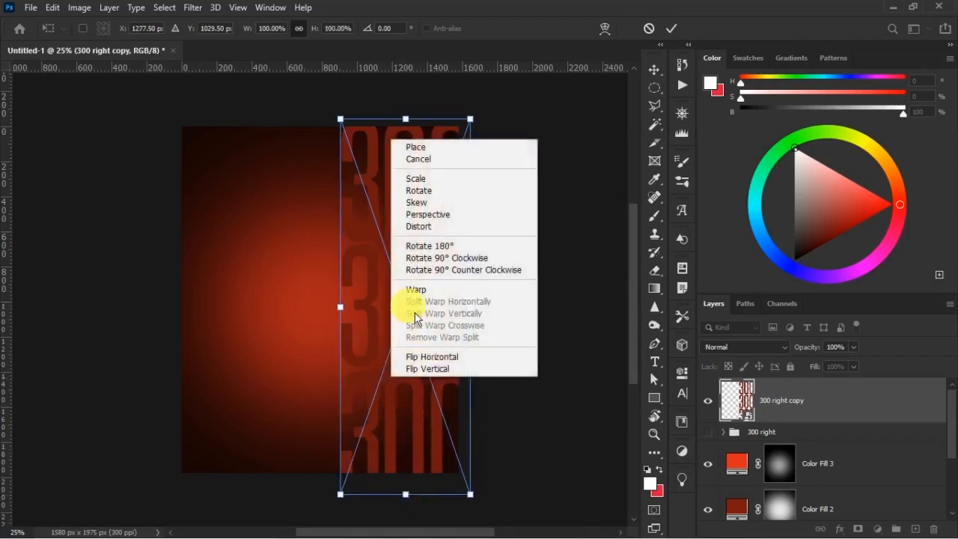
click(429, 216)
mouse_move(471, 496)
mouse_down()
mouse_move(490, 508)
mouse_move(479, 505)
mouse_up()
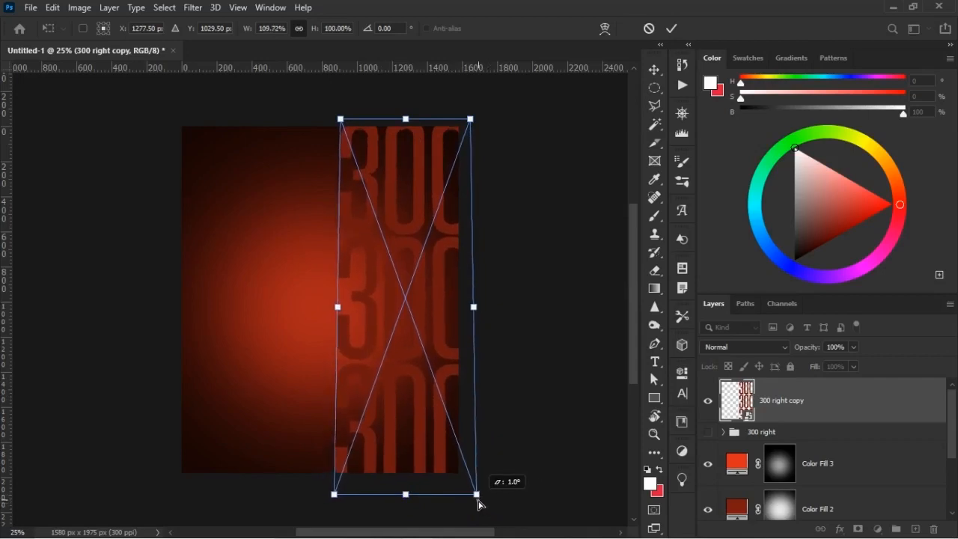
mouse_move(407, 496)
mouse_down()
mouse_move(427, 503)
mouse_move(422, 496)
mouse_up()
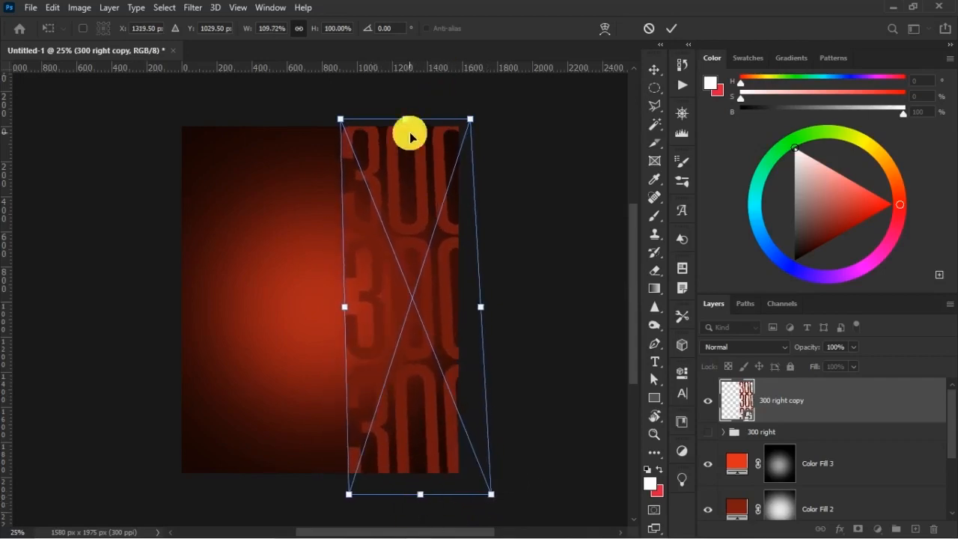
click(676, 28)
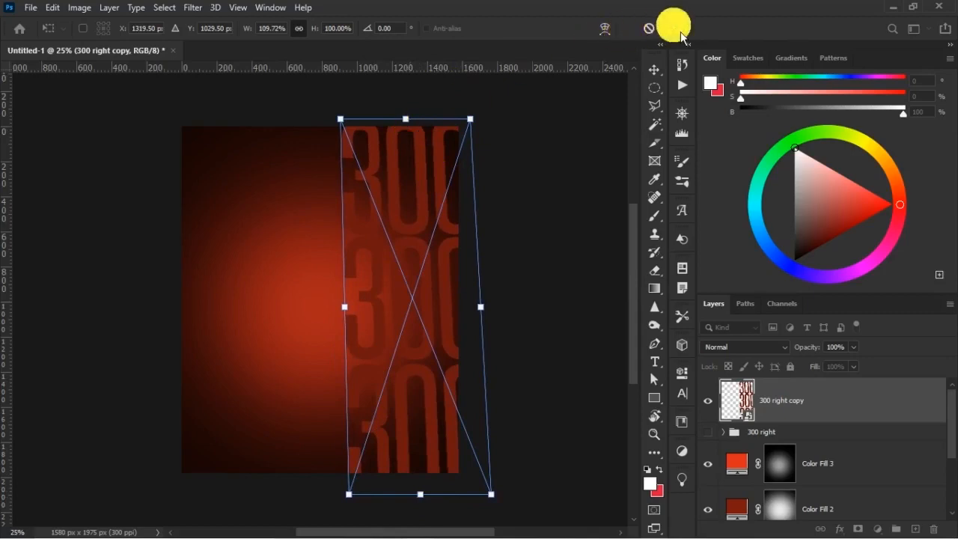
click(680, 31)
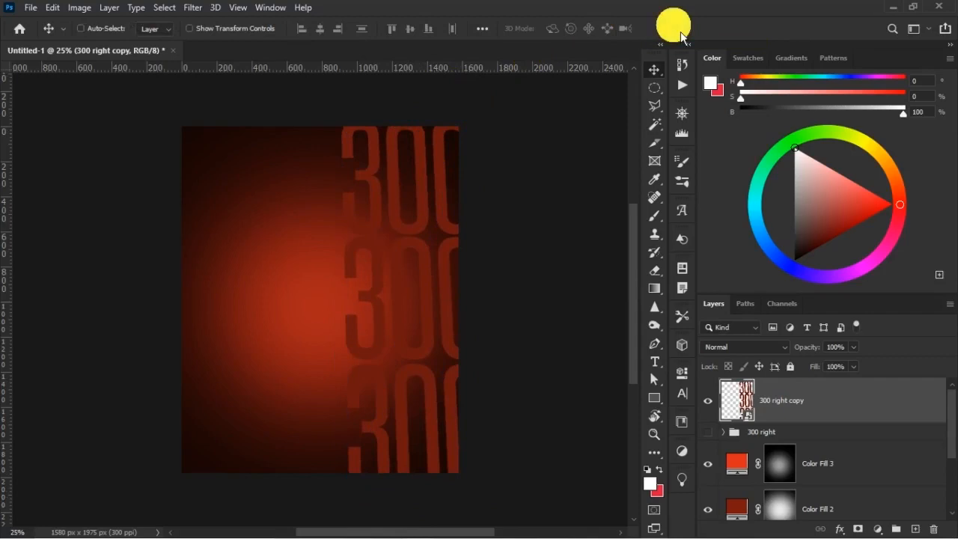
Duplicate the slanted 300 column, move the copy to the canvas's left side and slant its lower edge outward to the left with Perspective.
key(ctrl+j)
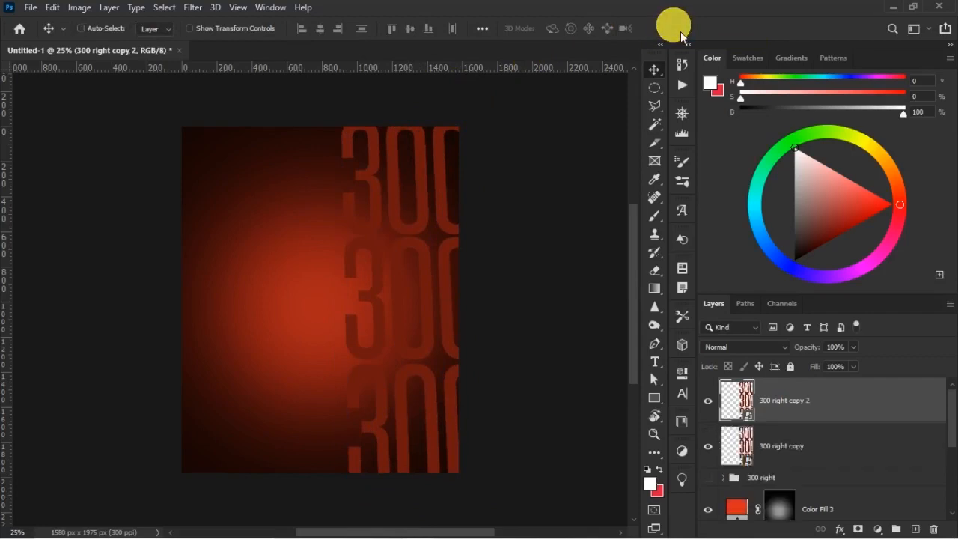
key(ctrl+t)
drag(448, 207, 244, 197)
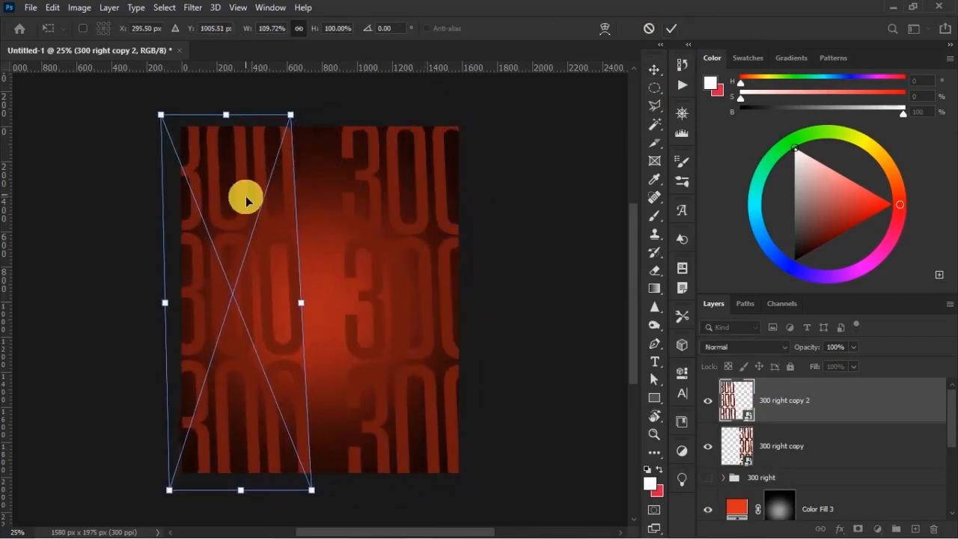
right_click(246, 203)
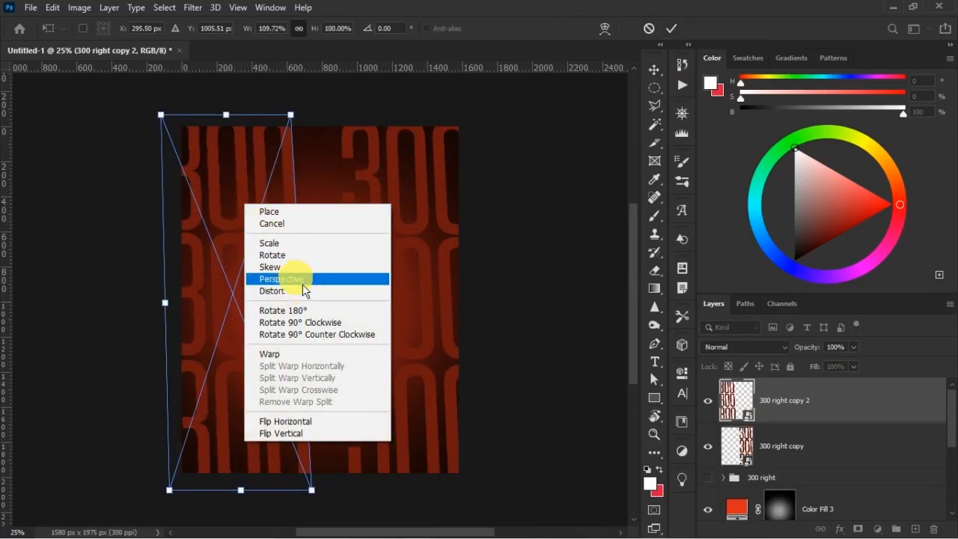
click(307, 282)
drag(244, 494, 218, 490)
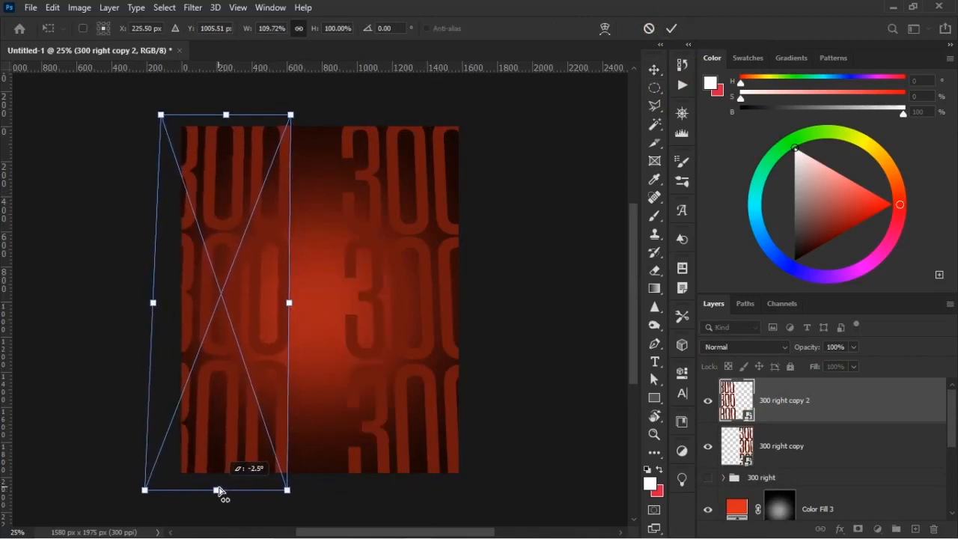
click(672, 29)
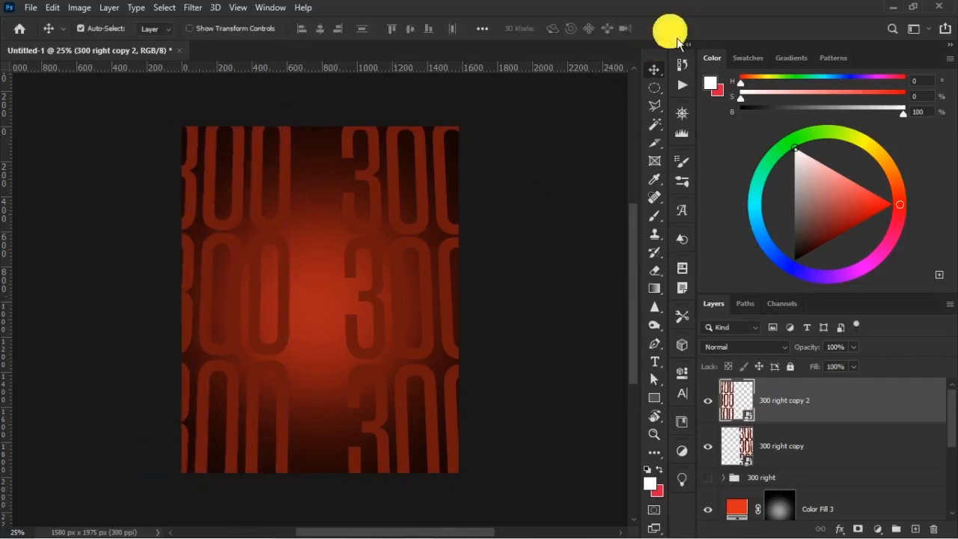
Rename the layer of the left-hand 300 column as 300 left.
shift+click(862, 440)
double_click(799, 408)
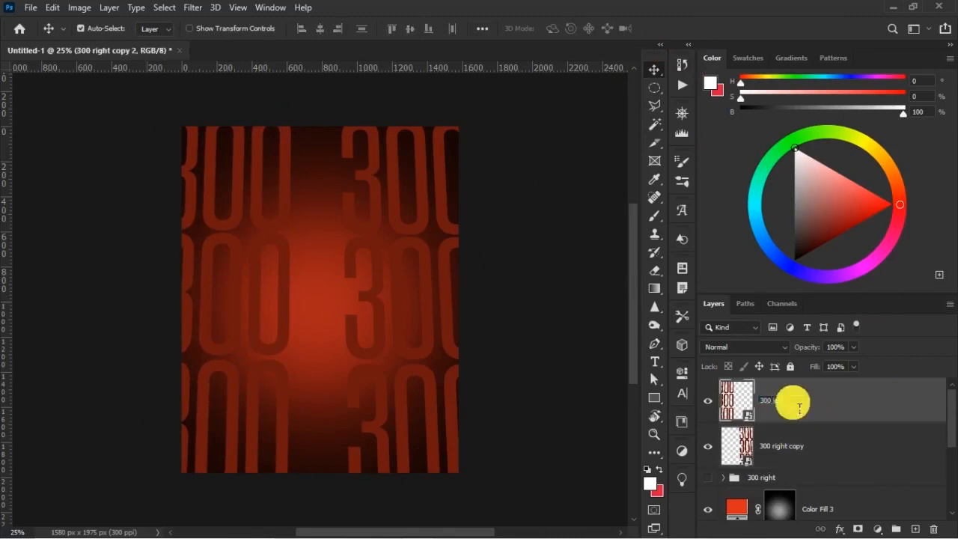
text(300 left)
key(Return)
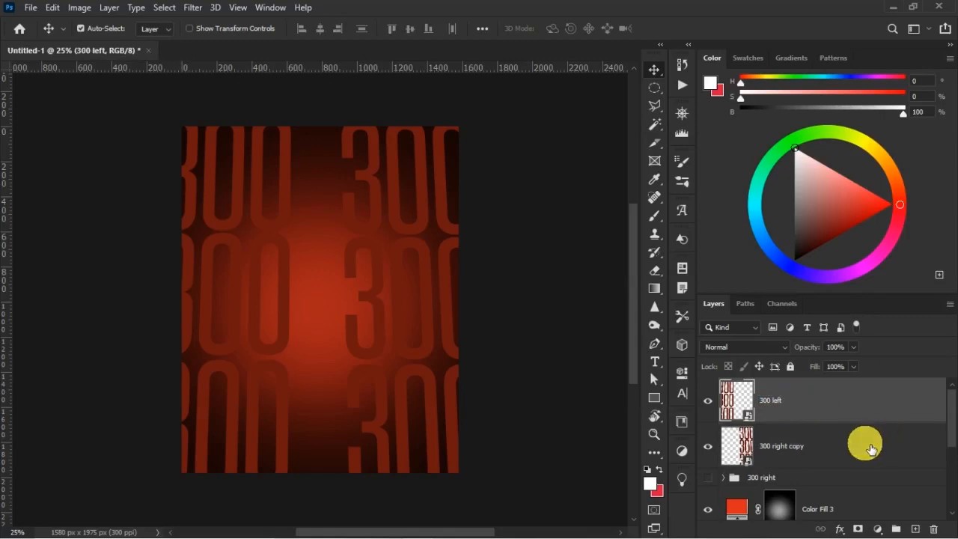
Group the 300 left and 300 right copy layers, name the group 300 BG and toggle its visibility to compare.
ctrl+click(823, 445)
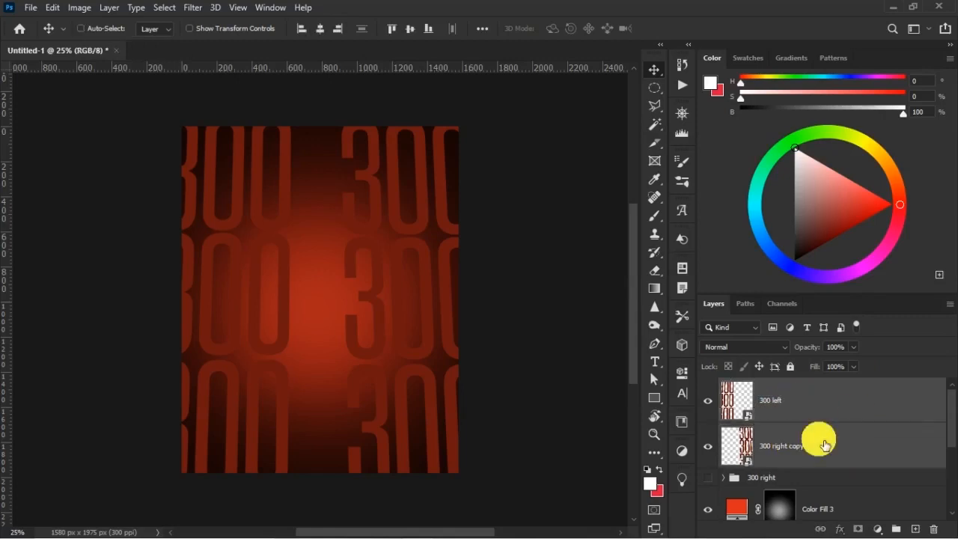
key(ctrl+g)
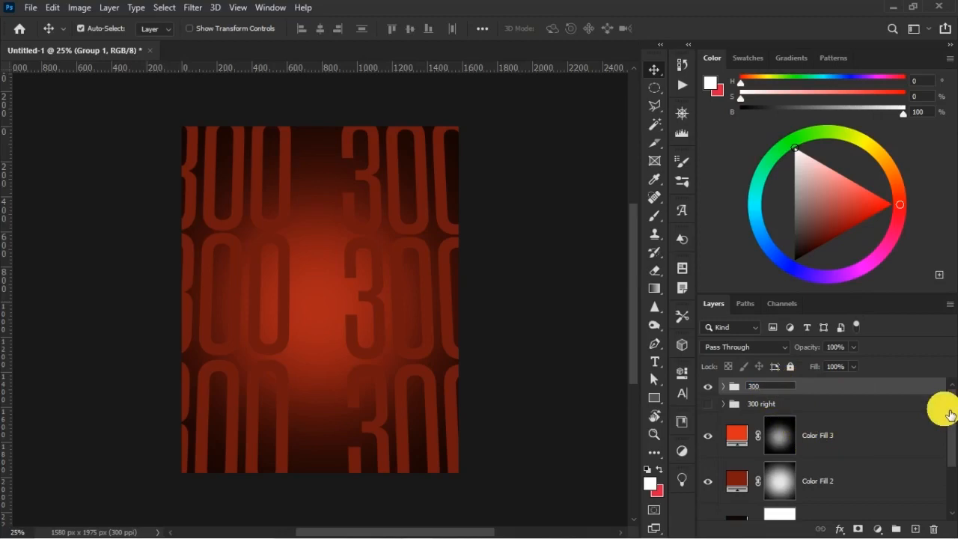
key(Return)
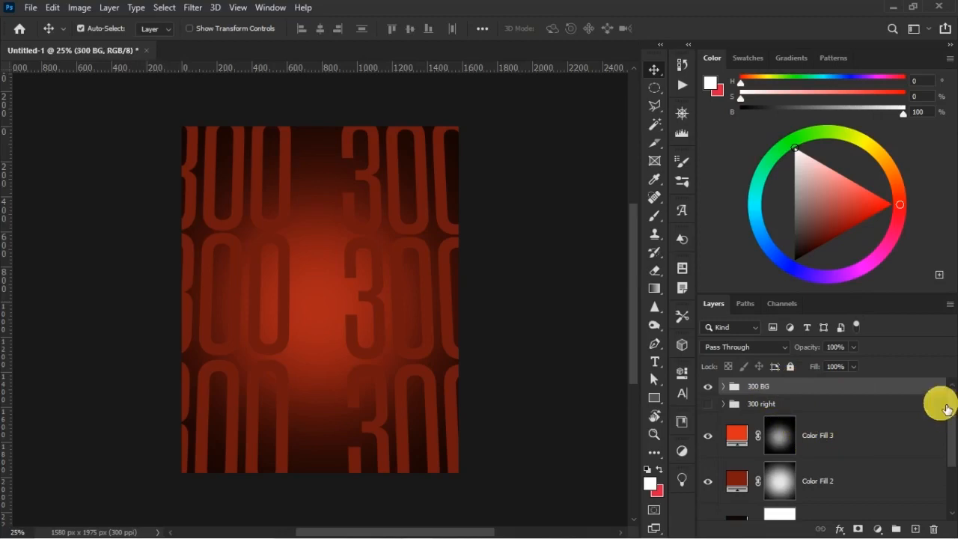
click(709, 387)
click(708, 387)
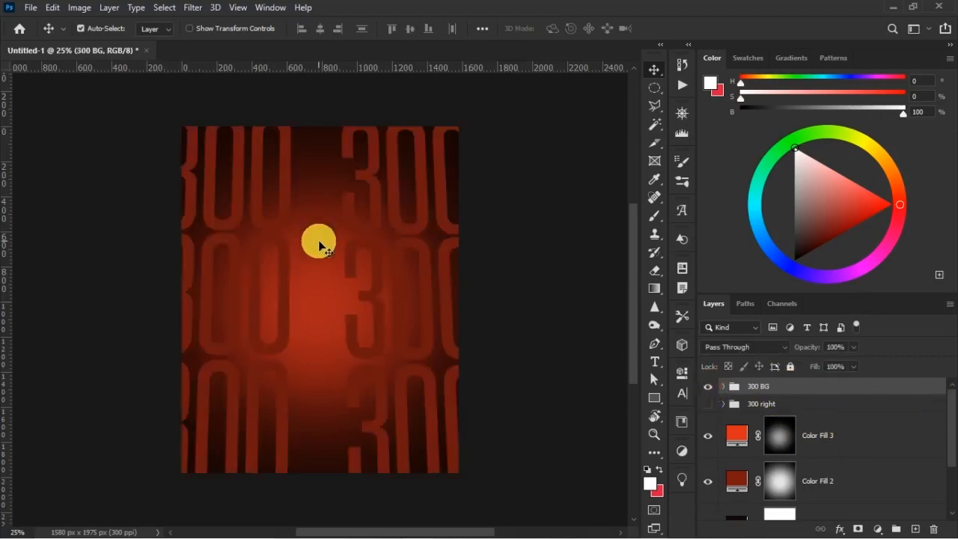
key(t)
click(378, 178)
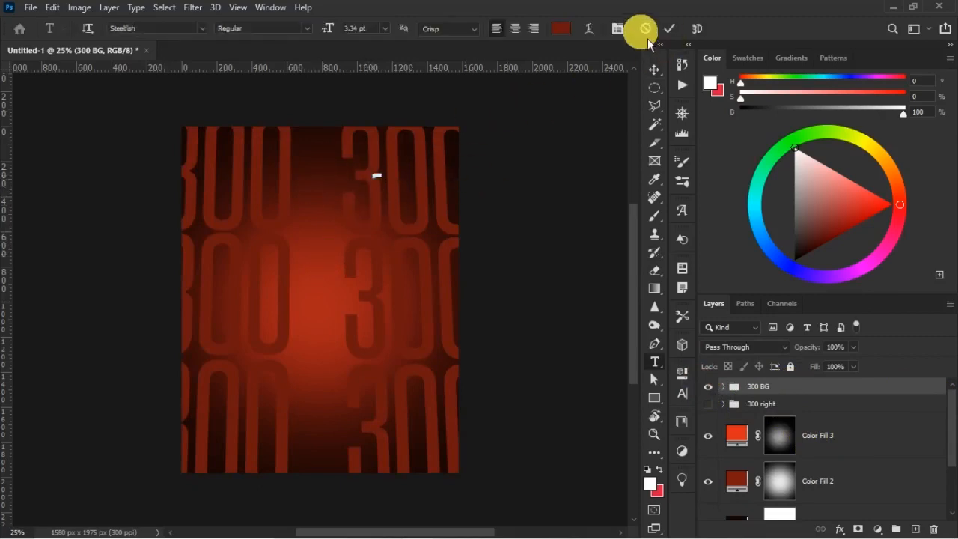
click(647, 35)
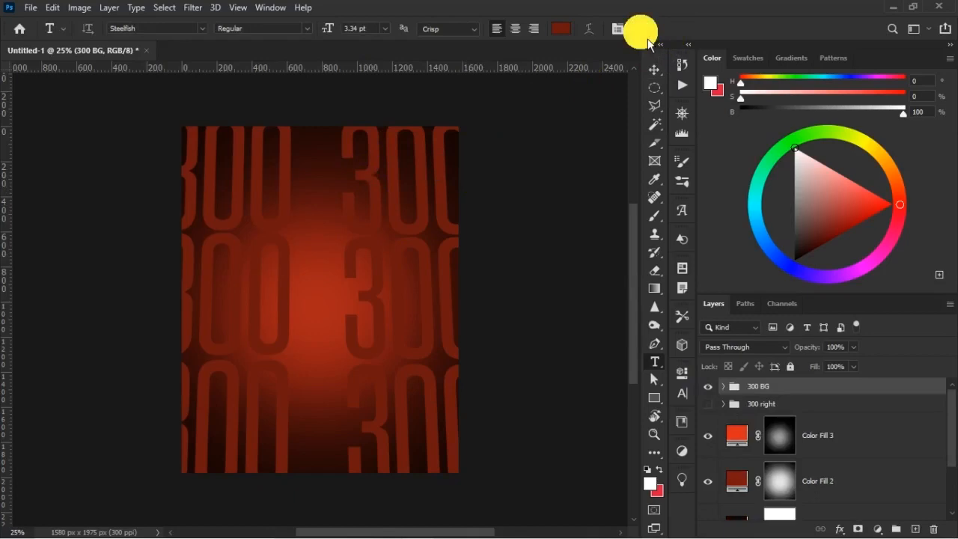
key(v)
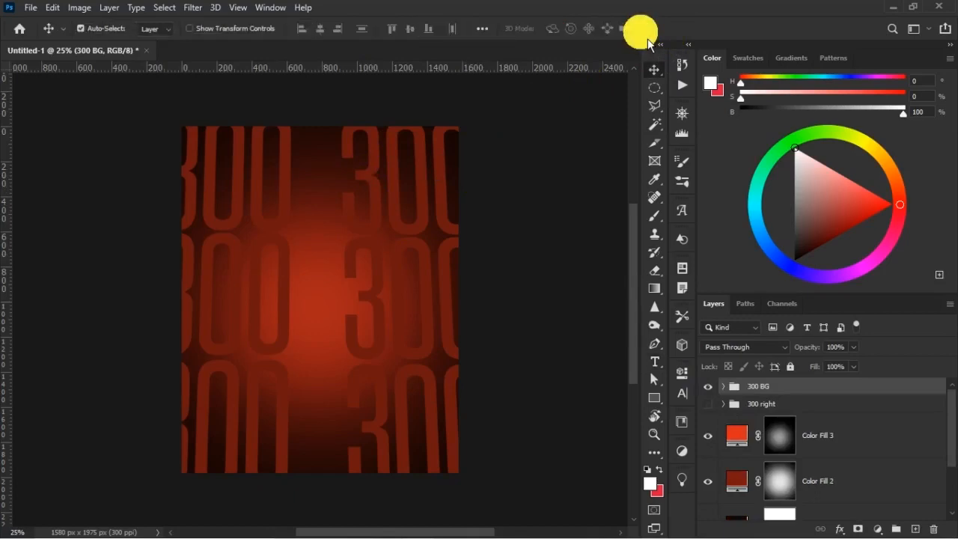
click(708, 405)
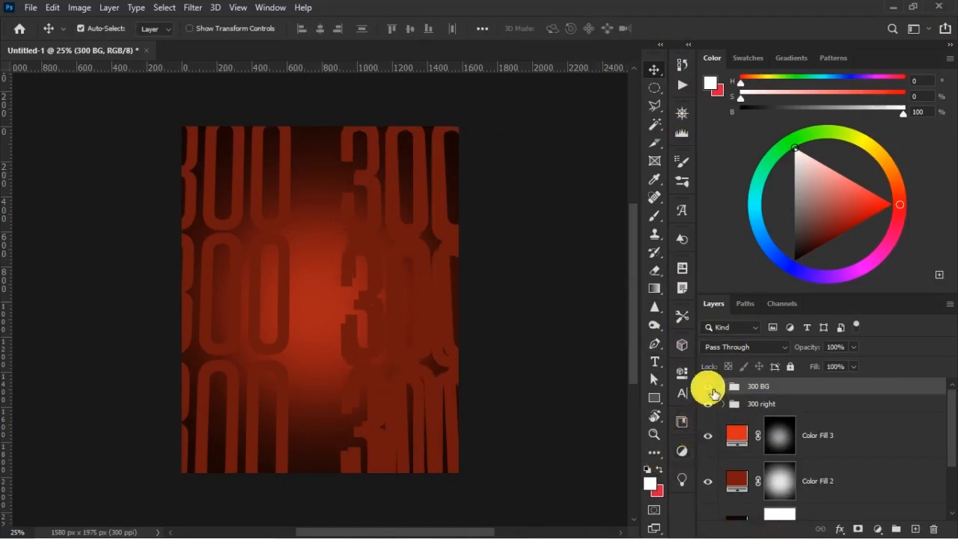
click(710, 387)
click(723, 405)
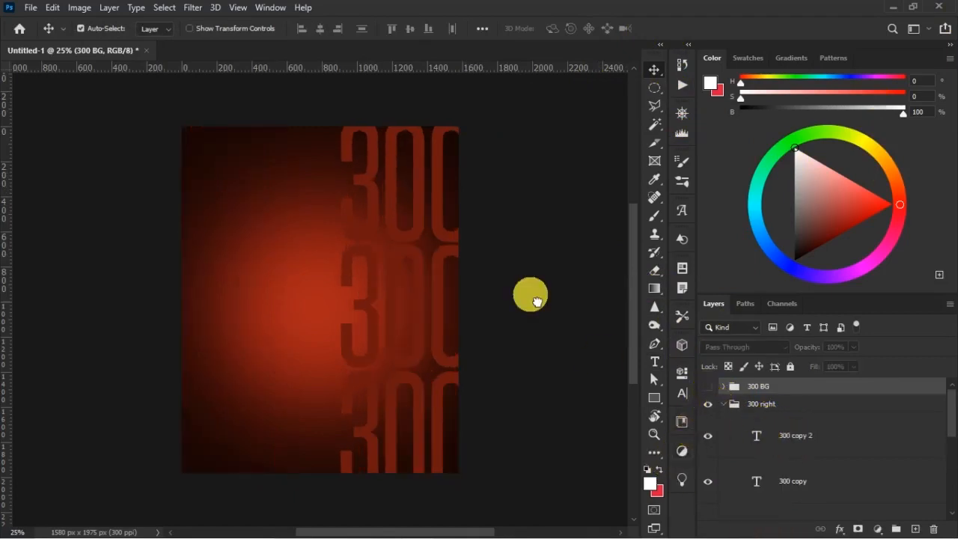
click(391, 258)
key(ctrl)
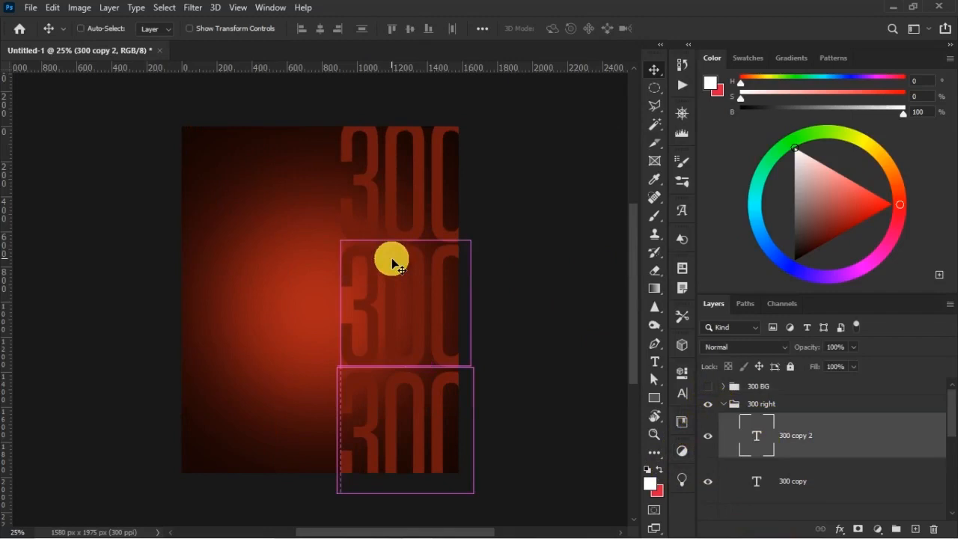
key(ctrl+t)
right_click(433, 414)
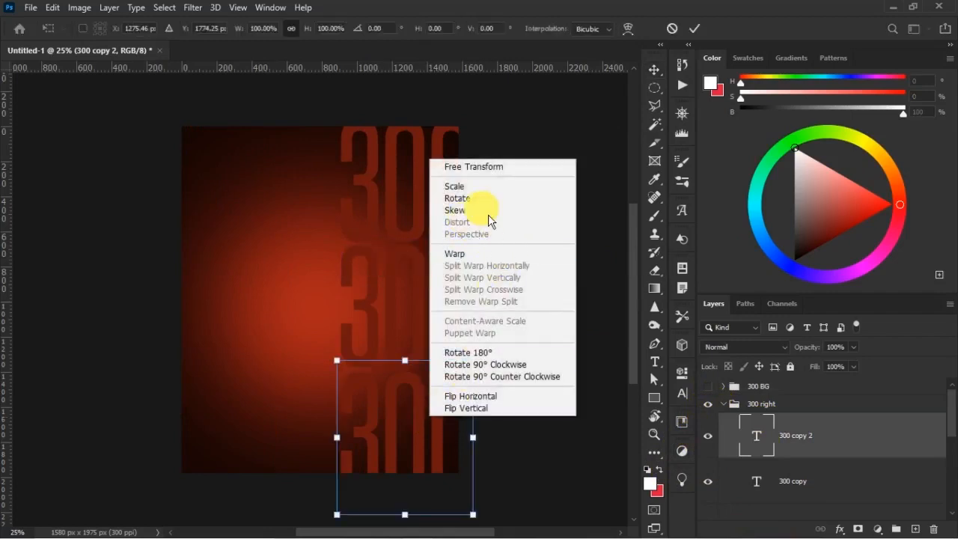
click(703, 46)
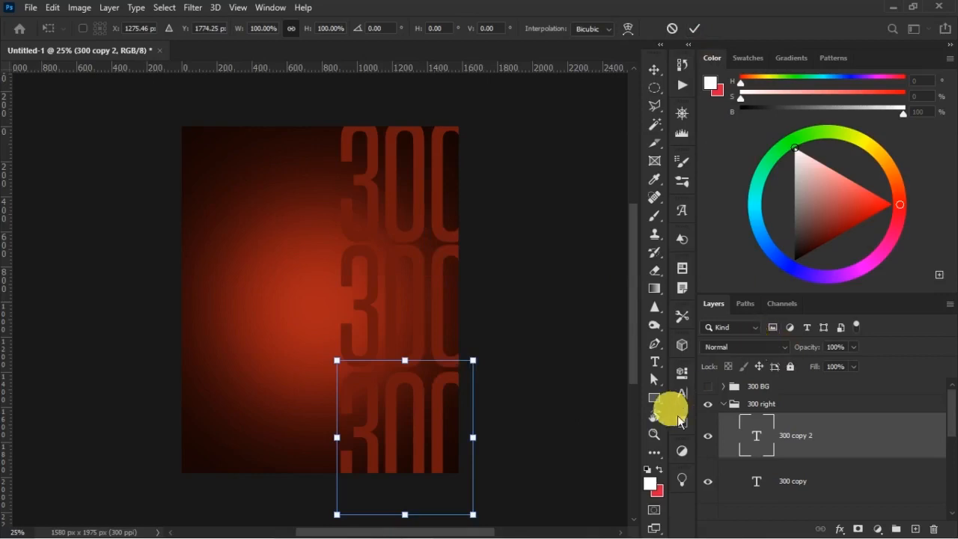
key(Return)
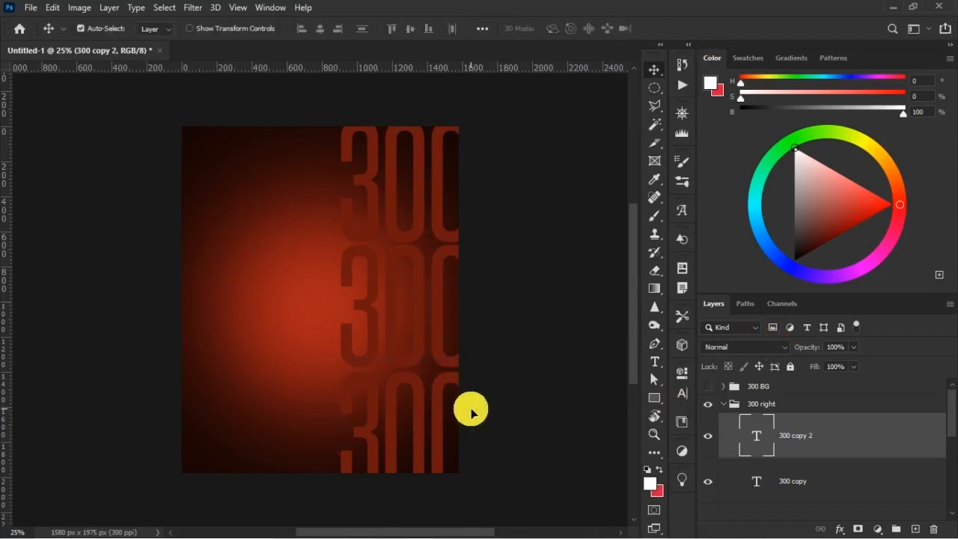
click(724, 403)
click(707, 404)
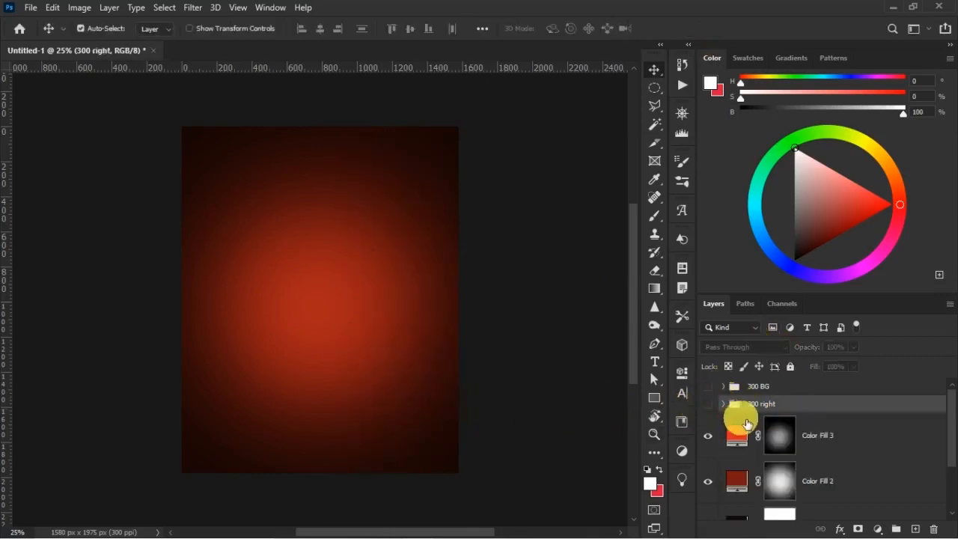
click(708, 387)
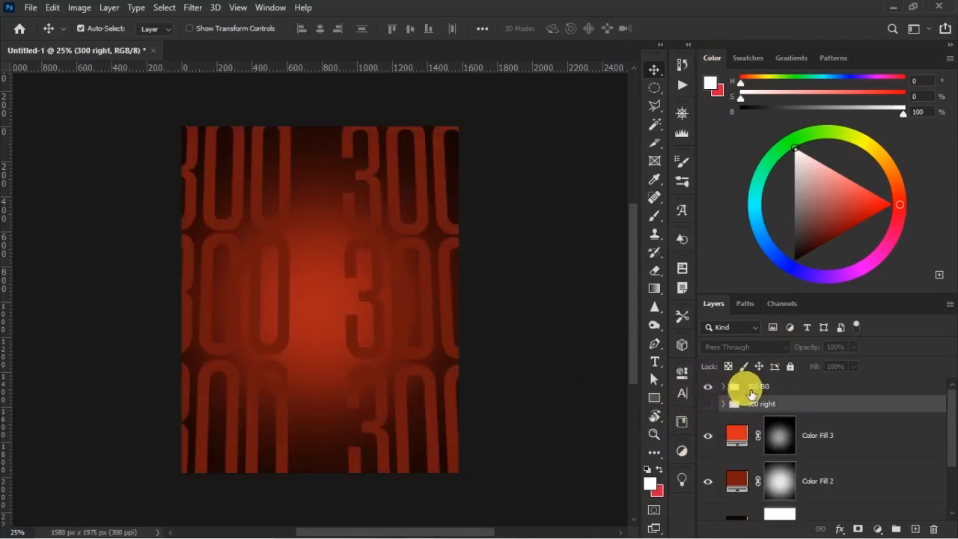
Add a white layer mask to the 300 BG group.
click(757, 386)
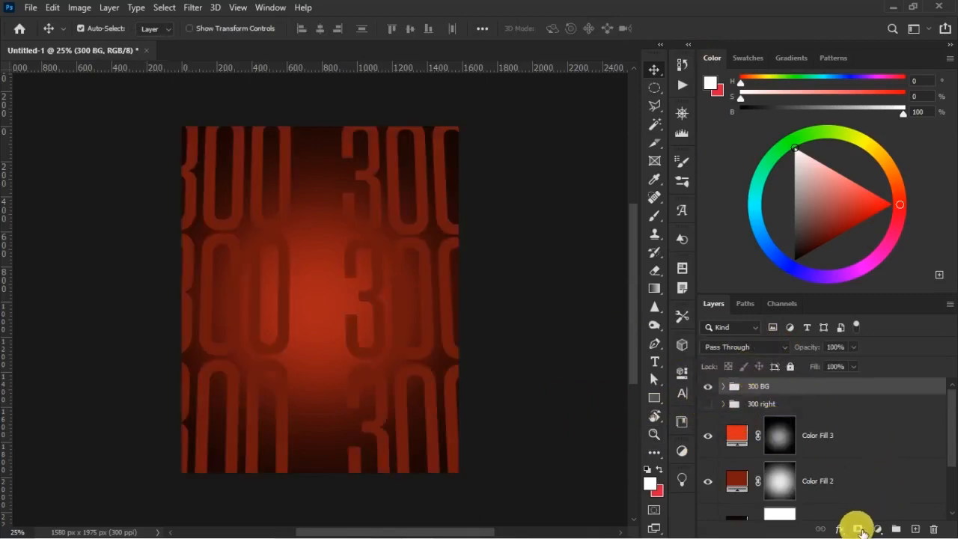
click(859, 529)
click(766, 393)
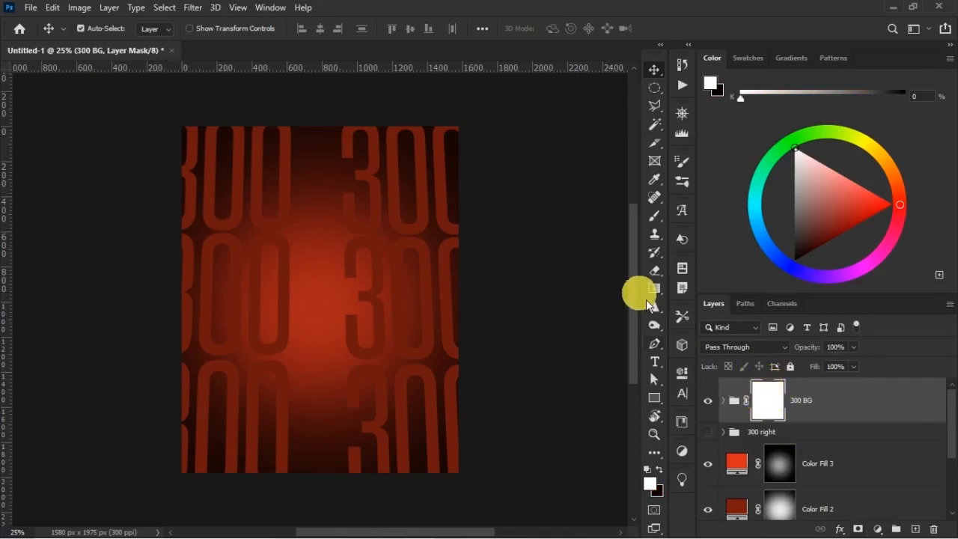
Set up a soft brush with black as the foreground colour, 56% opacity and 45% flow for painting on the mask.
click(662, 220)
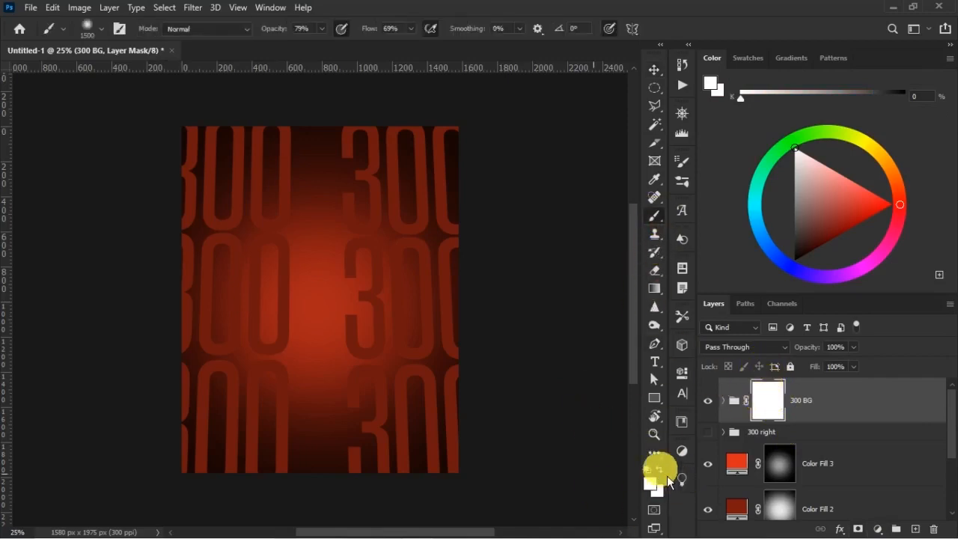
click(662, 471)
key(bracketleft)
key(bracketleft)
key(bracketleft)
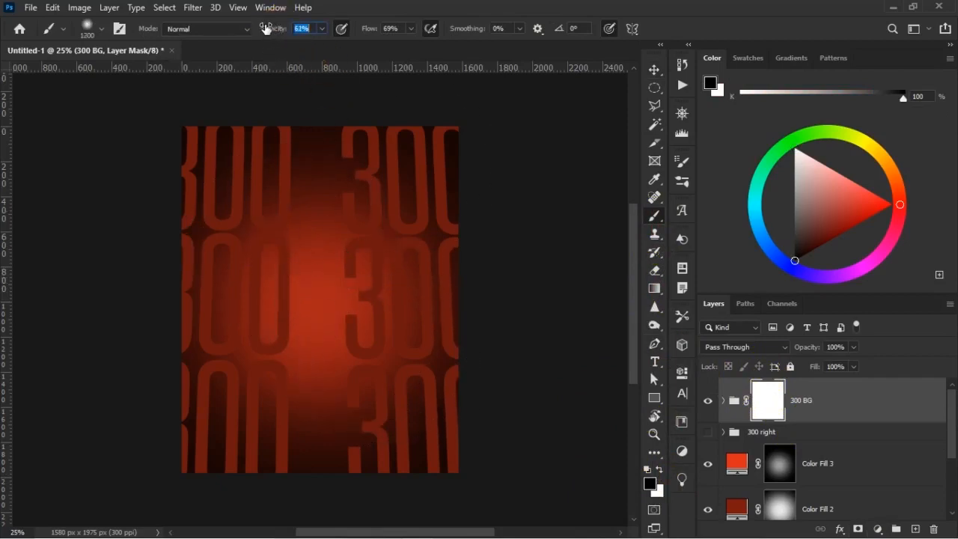
click(268, 30)
drag(356, 32, 355, 32)
Paint on the 300 BG mask with a 700 px brush to fade the numbers around the poster's centre and lower middle.
click(349, 232)
key(bracketleft)
key(bracketleft)
key(bracketleft)
click(348, 232)
key(bracketleft)
key(bracketleft)
mouse_move(339, 254)
mouse_down()
mouse_move(327, 260)
mouse_move(330, 378)
mouse_move(345, 391)
mouse_move(352, 262)
mouse_move(338, 257)
mouse_move(353, 241)
mouse_move(335, 312)
mouse_move(343, 441)
mouse_move(250, 538)
mouse_move(361, 535)
mouse_up()
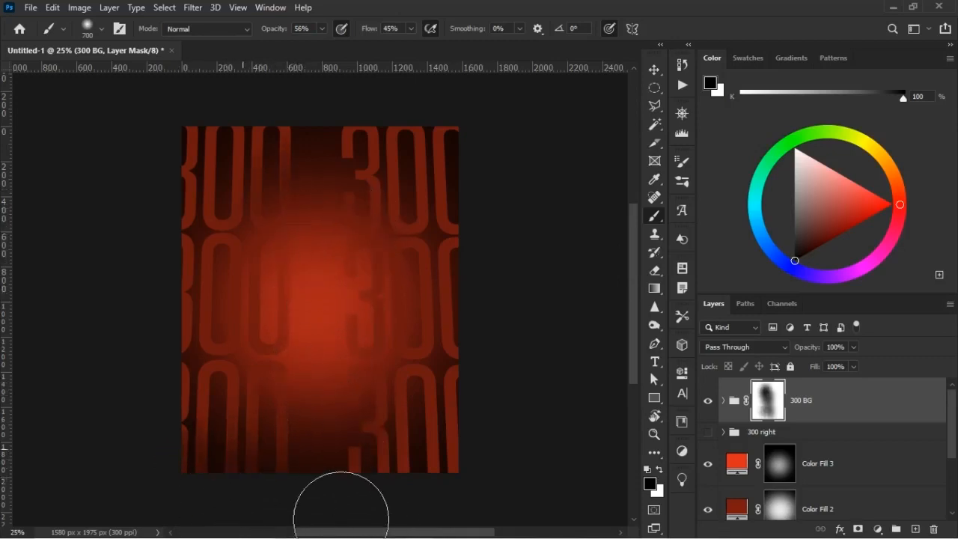
mouse_move(551, 534)
mouse_down()
mouse_move(509, 499)
mouse_move(536, 475)
mouse_move(349, 483)
mouse_move(379, 385)
mouse_up()
mouse_move(283, 461)
mouse_down()
mouse_move(295, 434)
mouse_move(316, 492)
mouse_up()
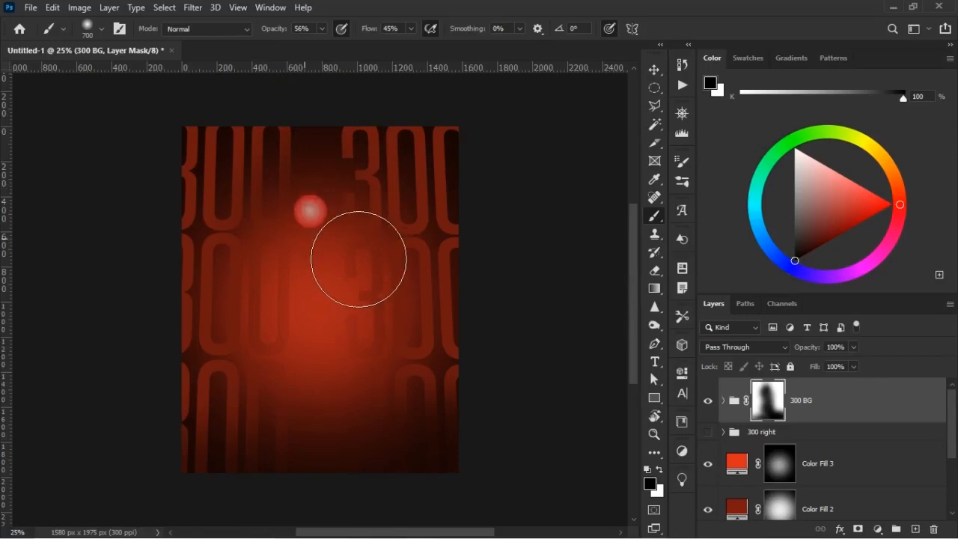
mouse_move(378, 363)
mouse_down()
mouse_move(373, 329)
mouse_move(332, 402)
mouse_move(367, 317)
mouse_move(322, 325)
mouse_move(340, 366)
mouse_move(337, 405)
mouse_up()
key(x)
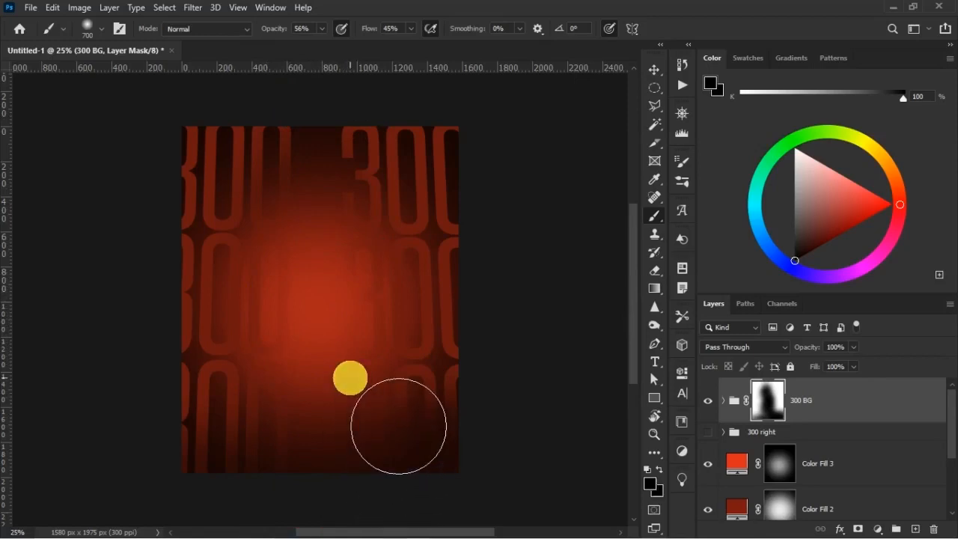
mouse_move(431, 401)
mouse_down()
mouse_move(482, 379)
mouse_move(453, 350)
mouse_move(455, 339)
mouse_move(439, 356)
mouse_up()
Duplicate the masked 300 BG group, hide the original and convert the copy to a smart object.
key(v)
click(891, 401)
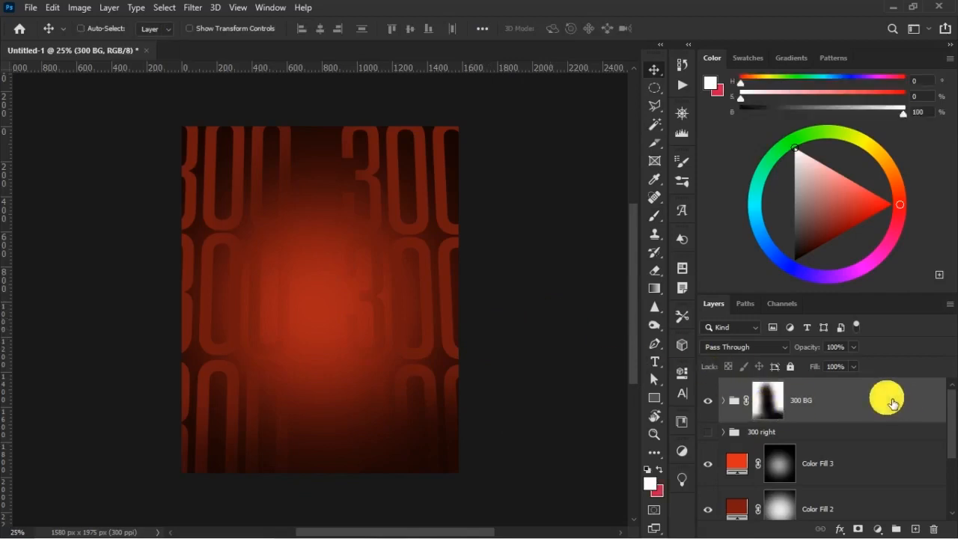
key(ctrl+j)
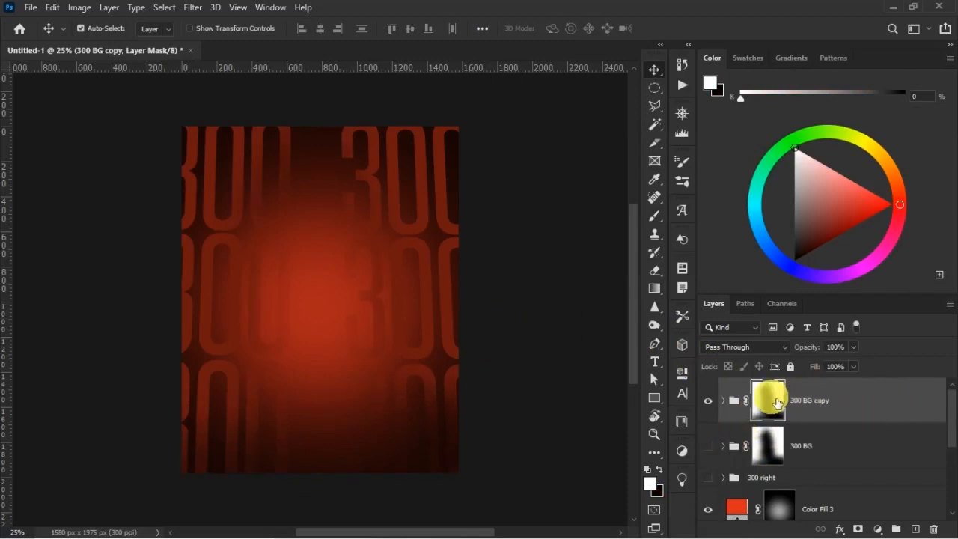
click(821, 388)
right_click(822, 388)
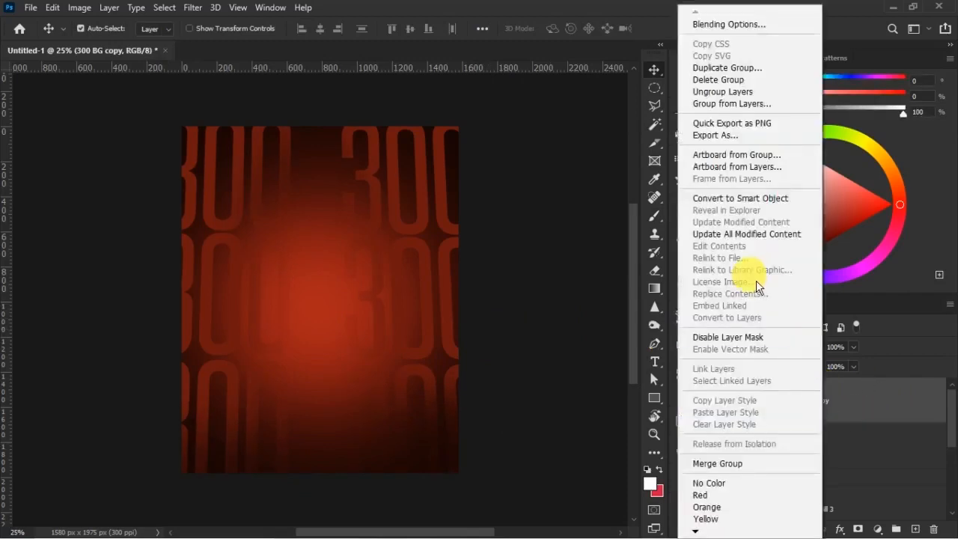
click(758, 197)
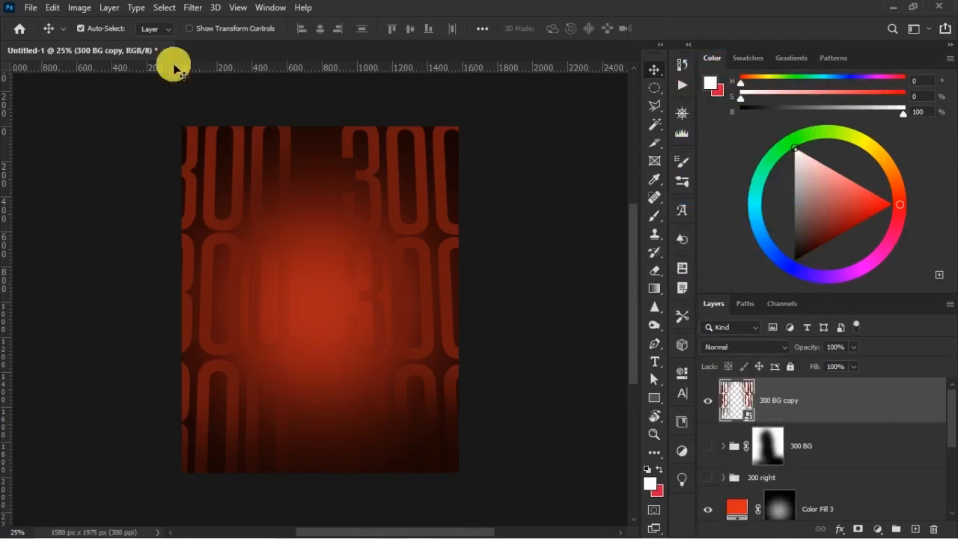
Apply a Gaussian Blur with a 6 px radius to 300 BG copy, compare its visibility and collapse its smart filter list.
click(189, 7)
mouse_move(253, 168)
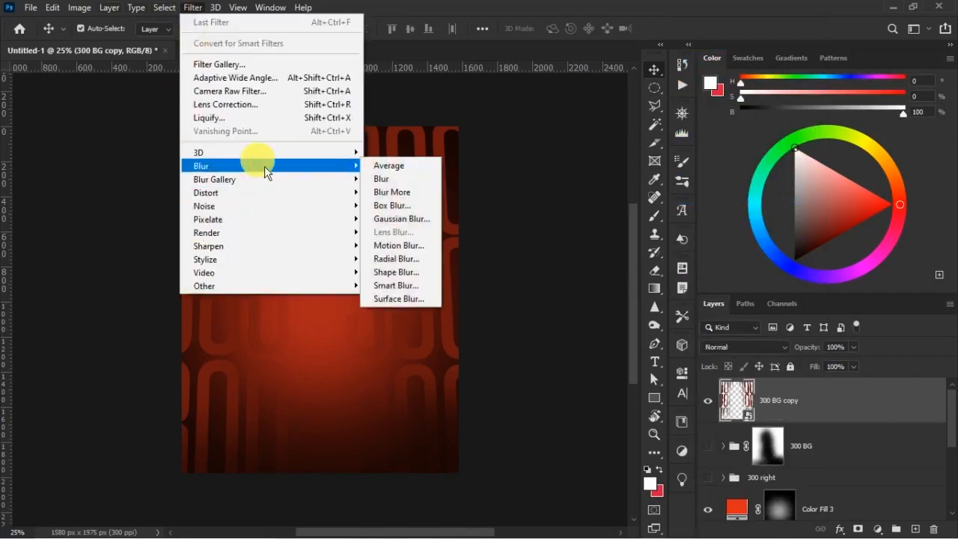
click(414, 223)
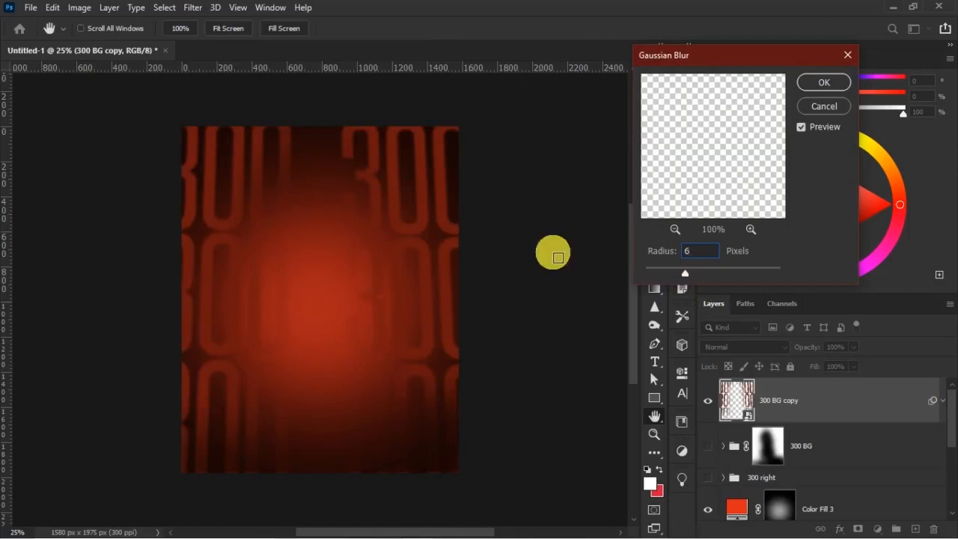
click(823, 83)
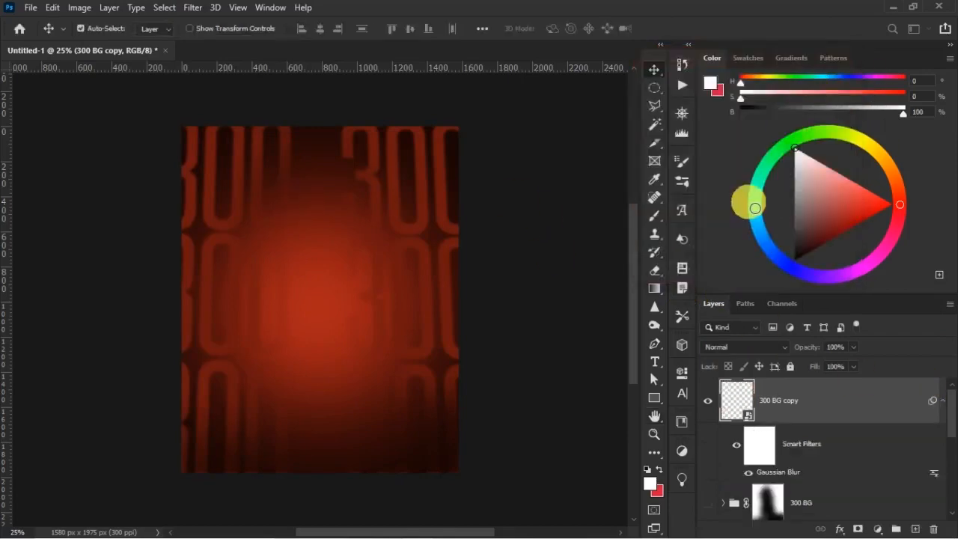
click(708, 401)
click(708, 402)
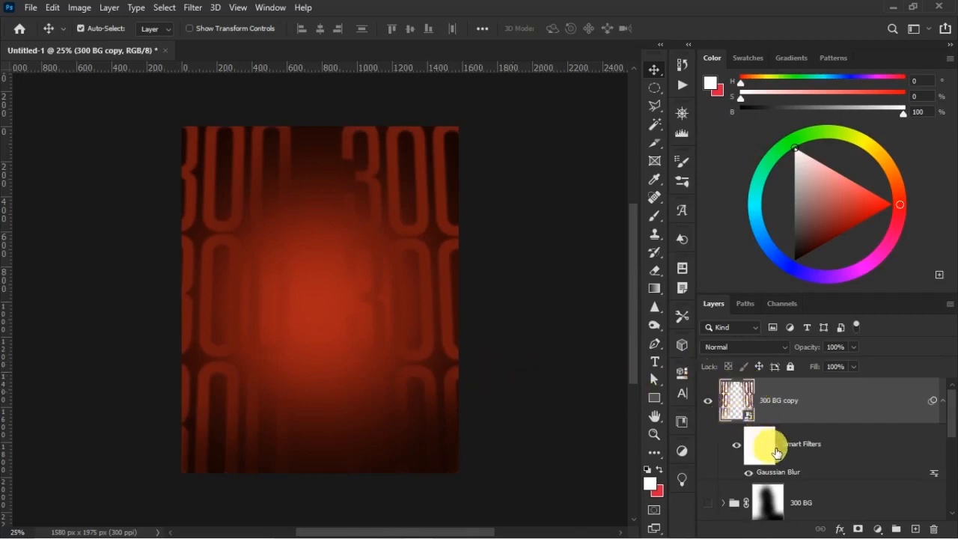
click(946, 408)
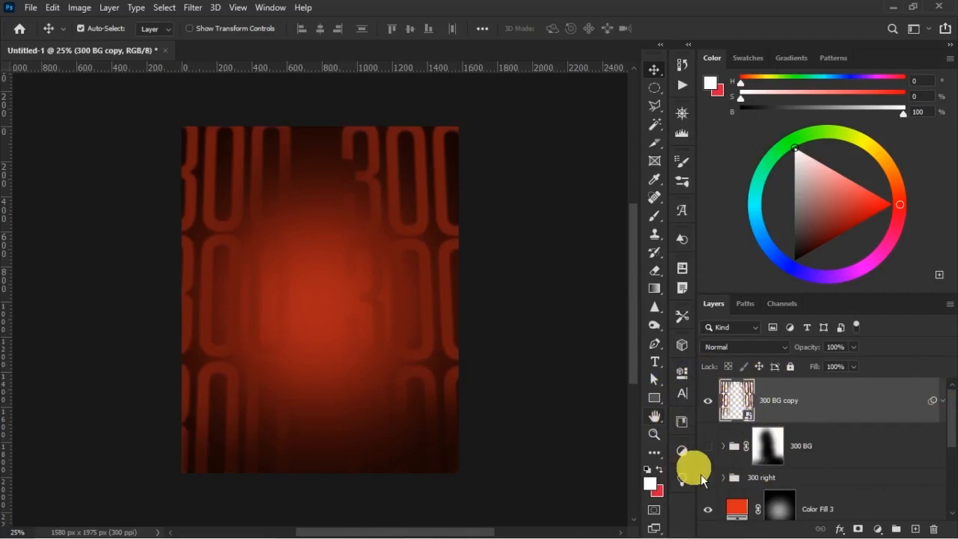
Place the embedded photo 5f2c3d1d7a375 of the man with the phone and enlarge it across most of the poster's width.
click(36, 12)
click(96, 300)
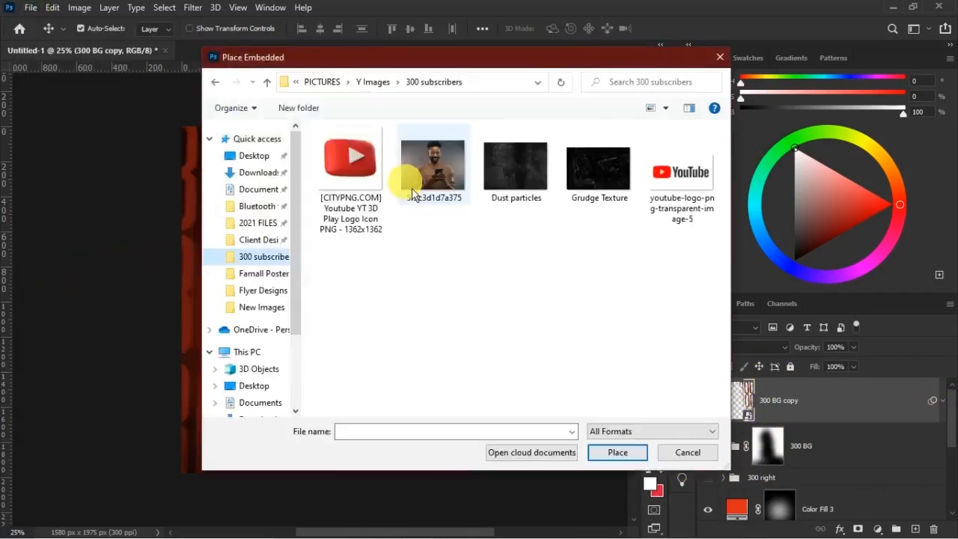
click(428, 172)
double_click(428, 172)
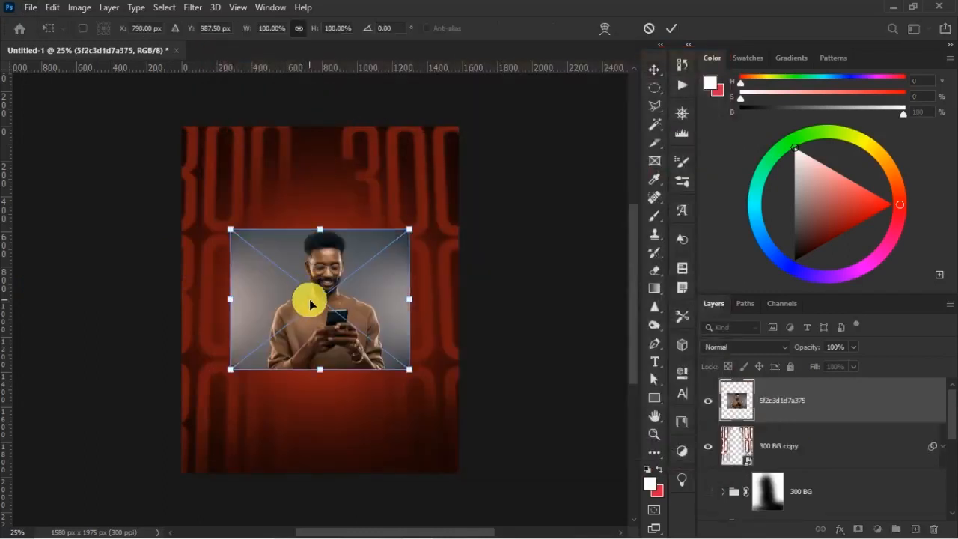
drag(421, 380, 445, 397)
key(Return)
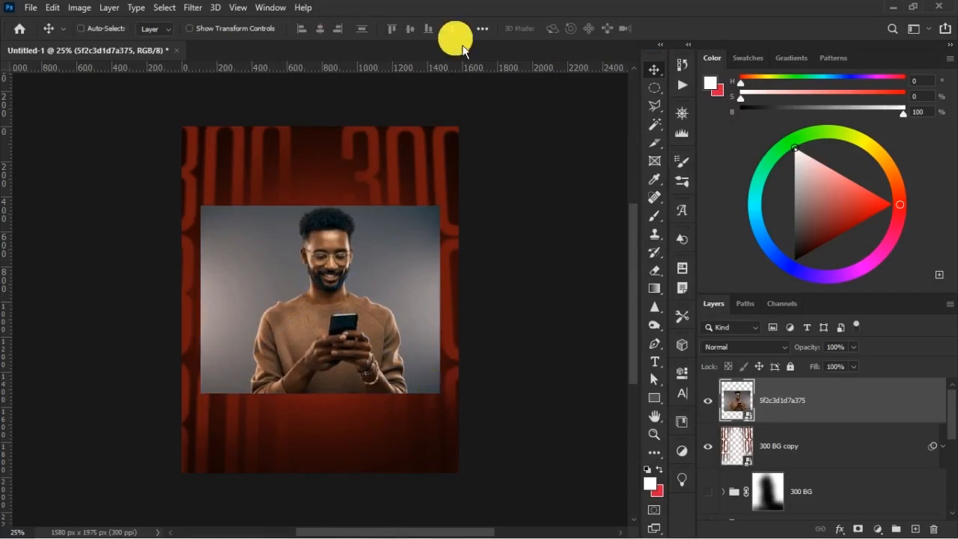
Save the document as a Photoshop file named 300 subscribers in the 300 subscribers folder, with Maximize Compatibility on.
key(ctrl+s)
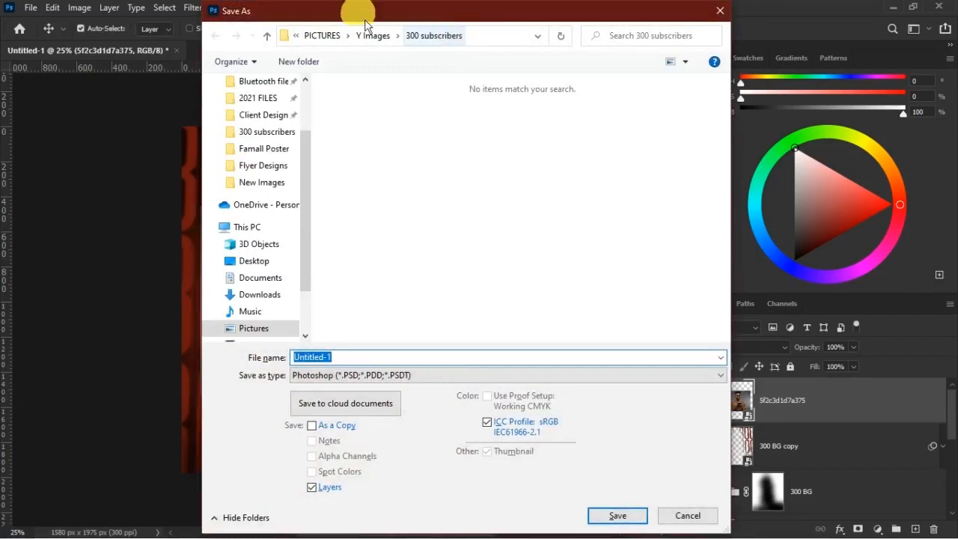
text(300 su)
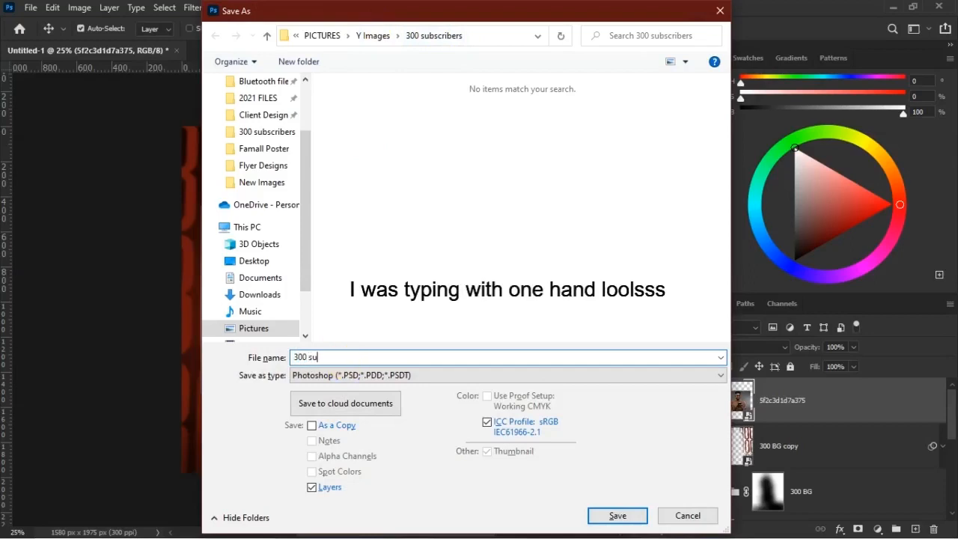
text(bscribers)
key(Return)
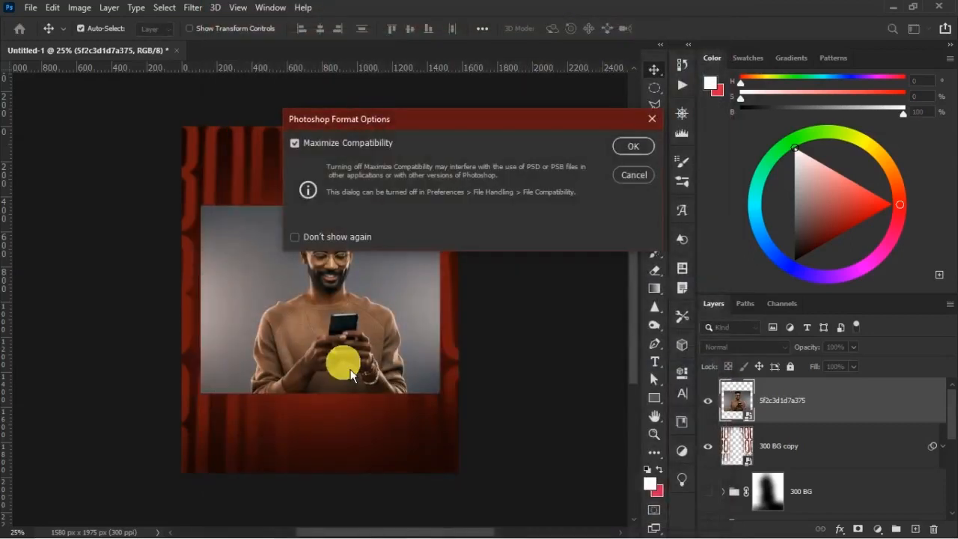
key(Return)
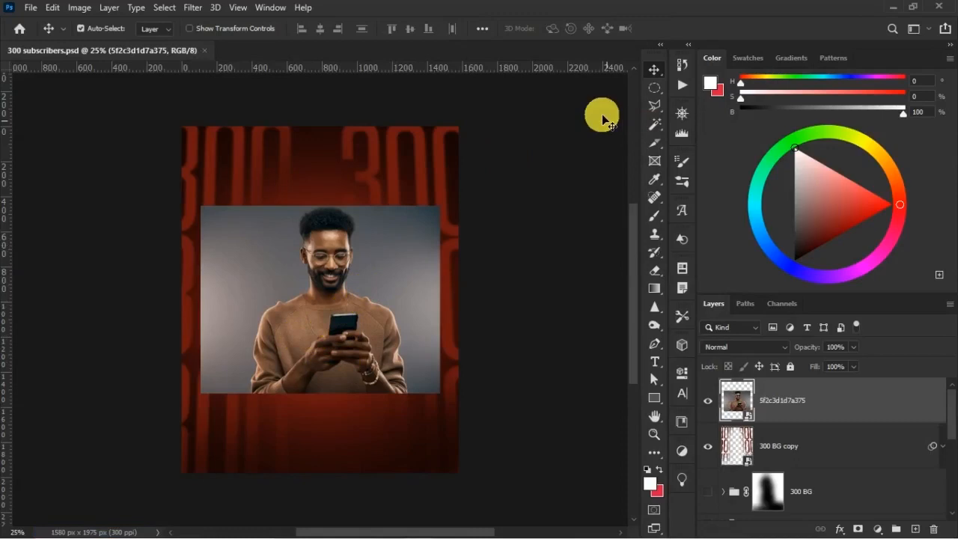
Select the man in the photo with Select Subject and preview the cut-out in Select and Mask without applying it.
click(656, 123)
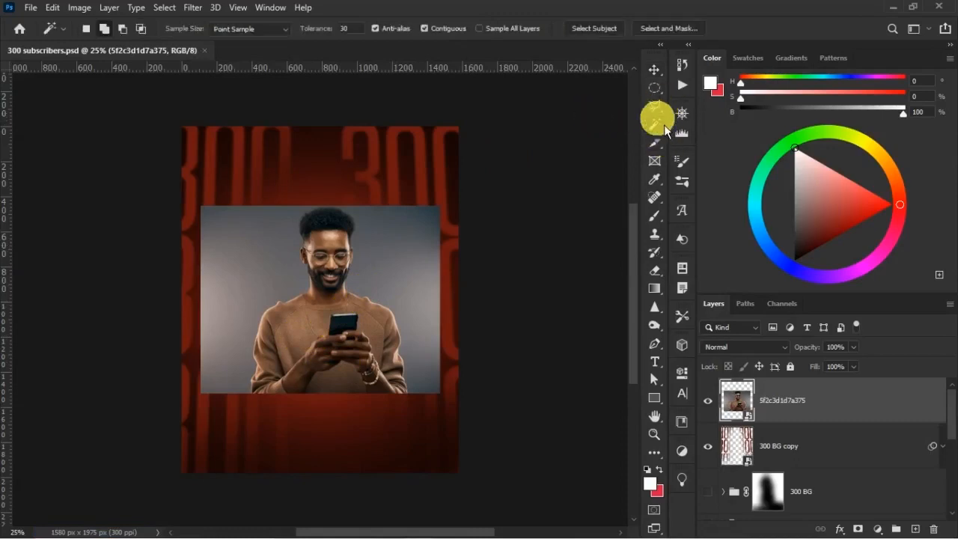
click(594, 32)
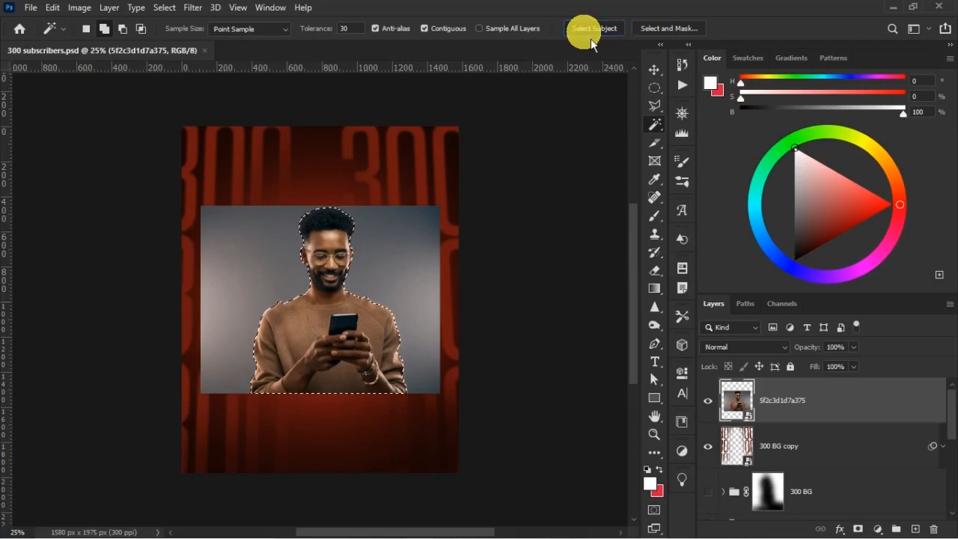
key(ctrl+plus)
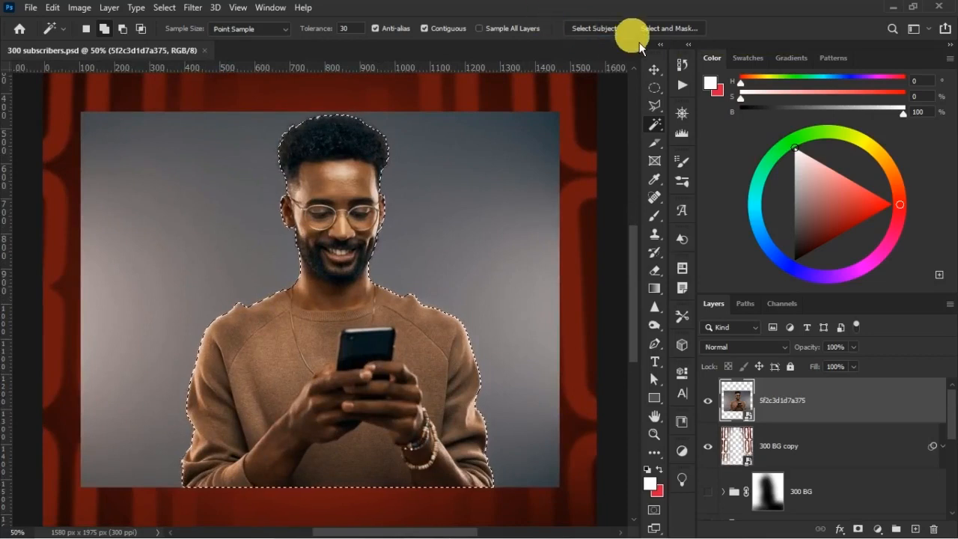
click(669, 30)
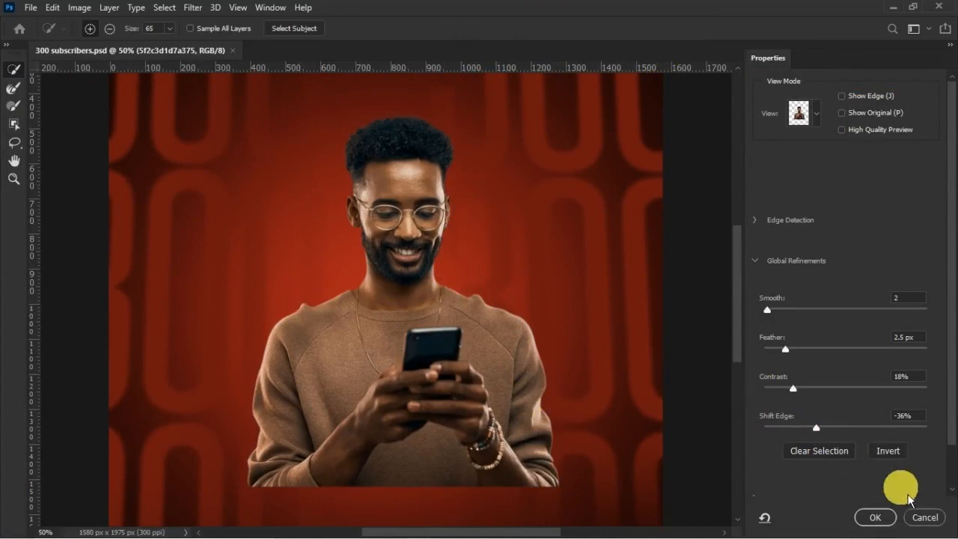
click(933, 524)
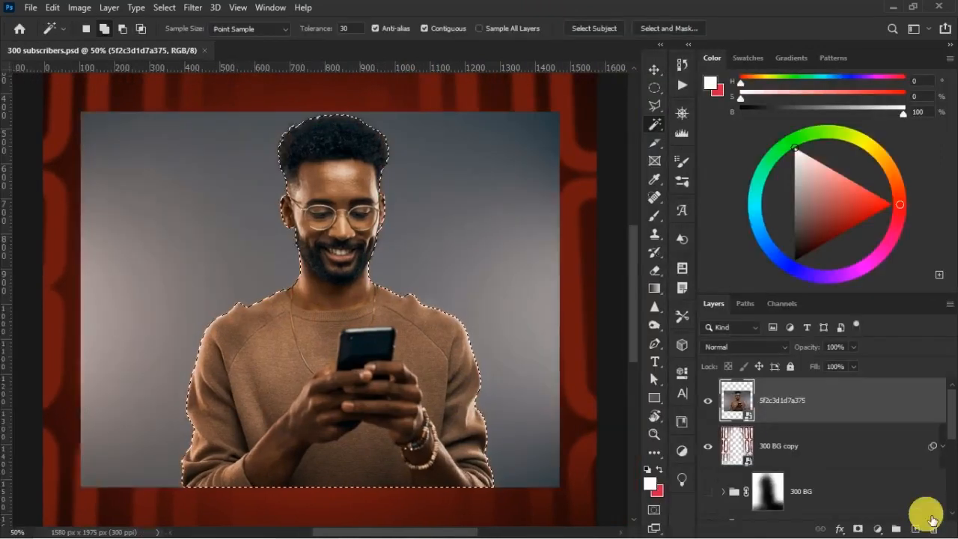
Subtract the stray bumps above both of the man's shoulders from the selection with the Polygonal Lasso.
key(ctrl+plus)
key(ctrl+plus)
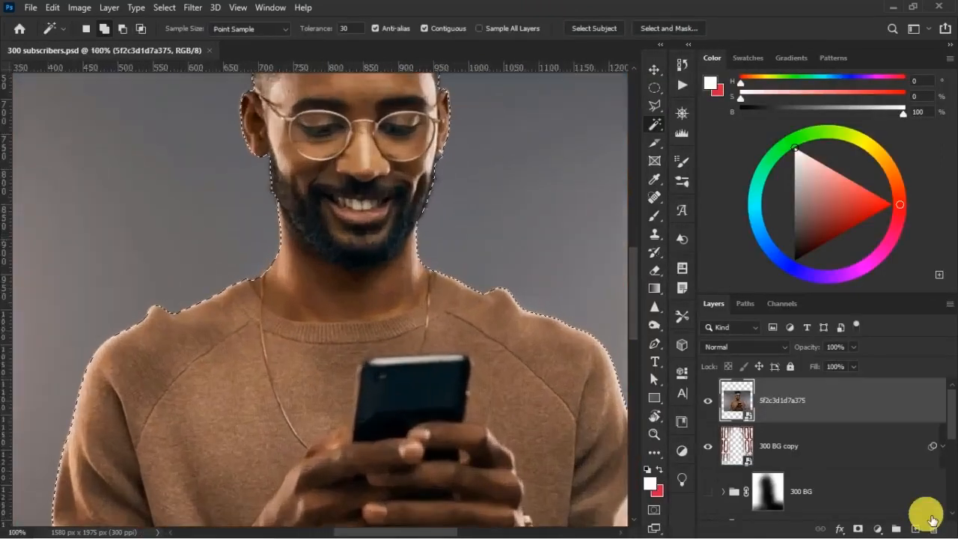
click(655, 105)
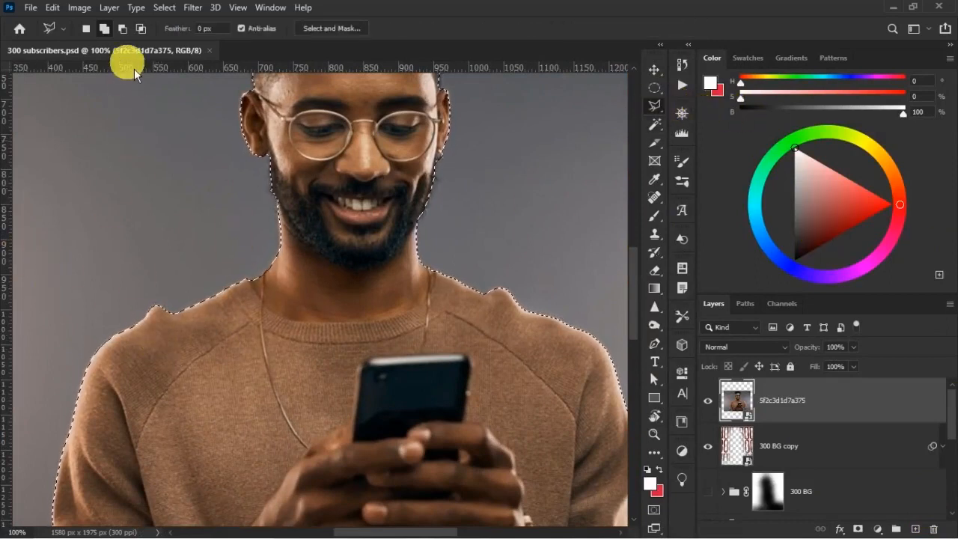
click(123, 30)
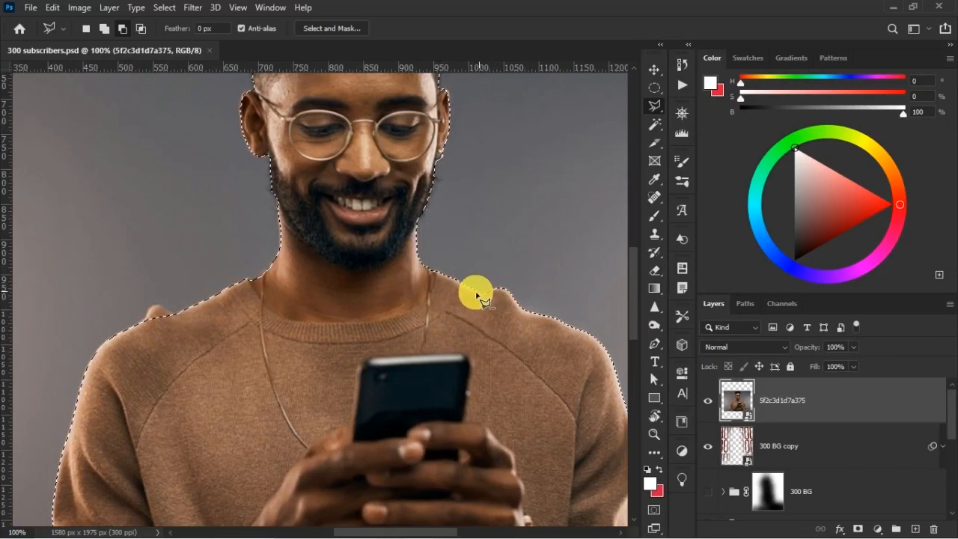
click(534, 313)
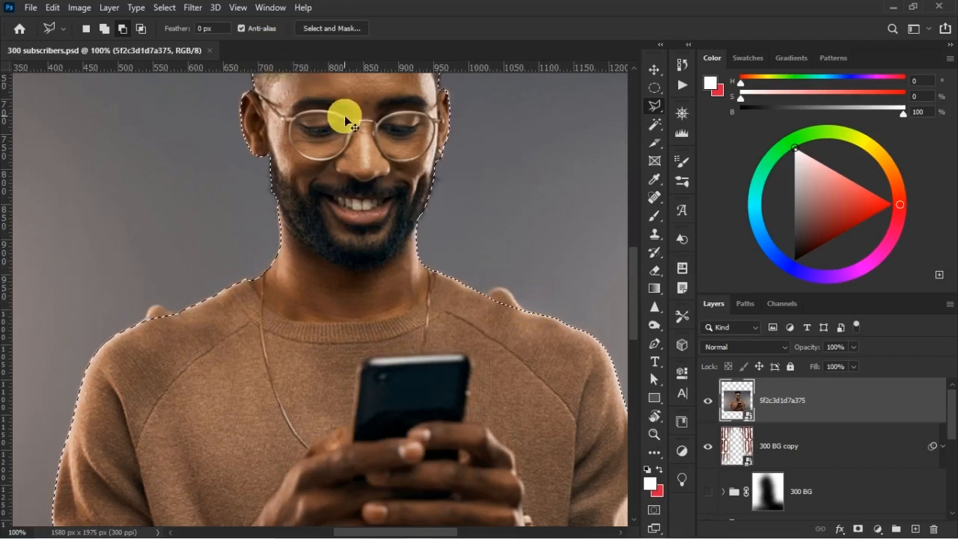
Refine the selection in Select and Mask with Shift Edge at -24% and turn it into a mask on the photo layer.
scroll(344, 115, down, 1)
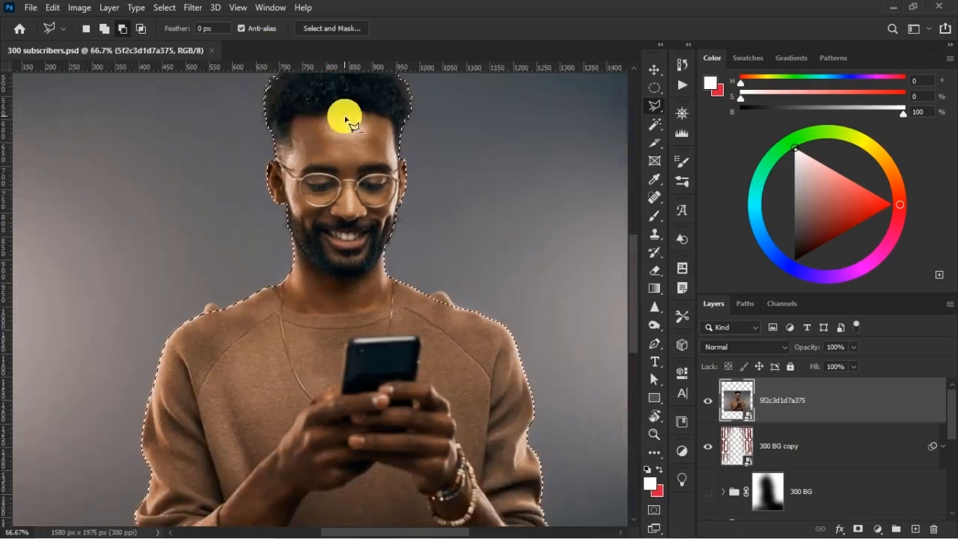
click(362, 29)
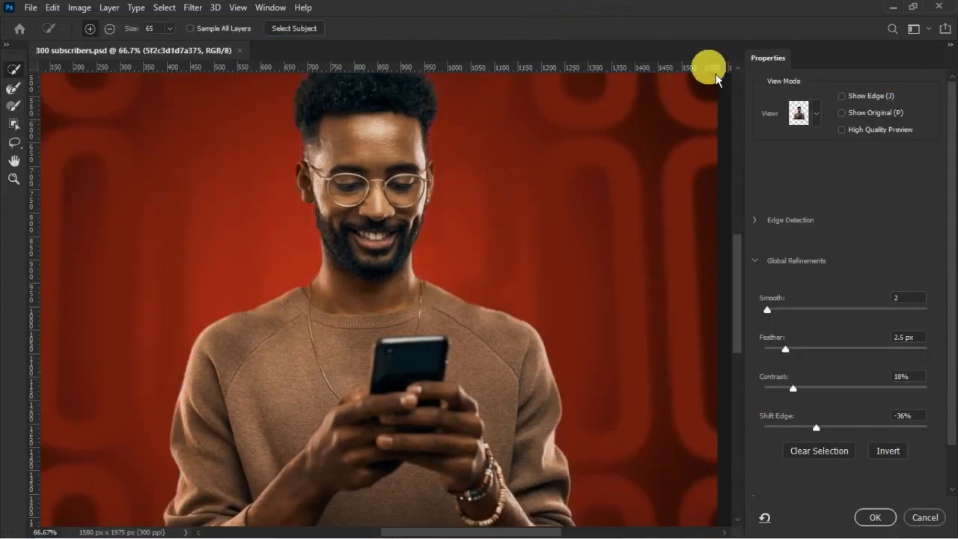
drag(816, 427, 834, 438)
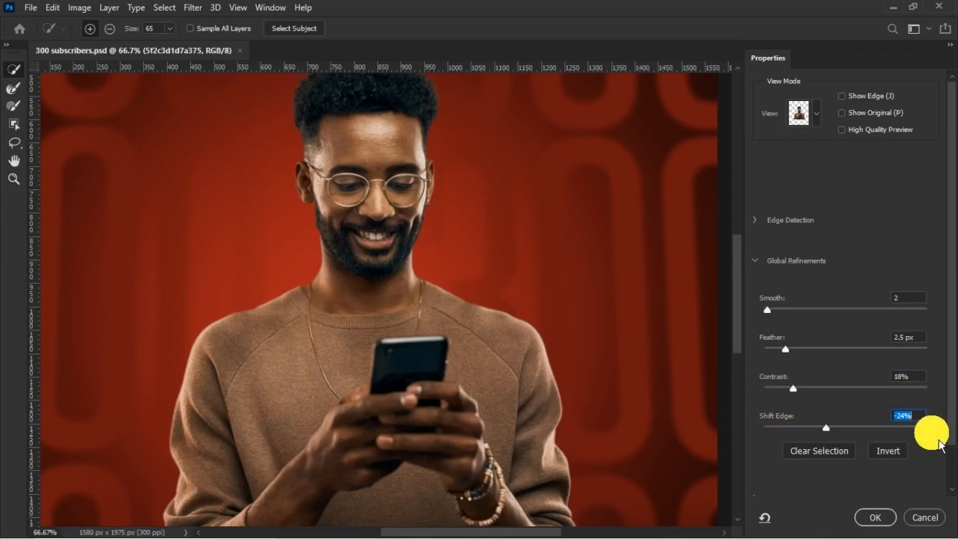
click(874, 517)
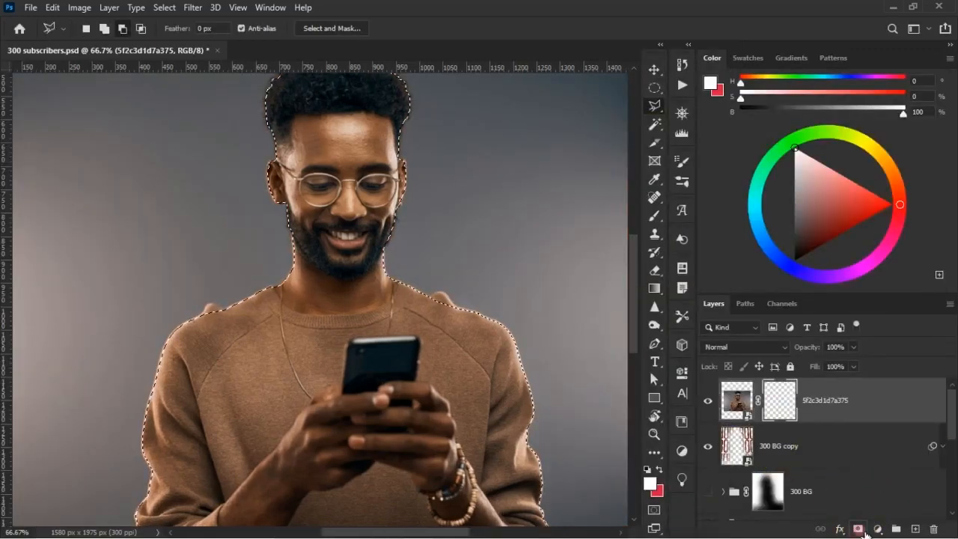
click(859, 530)
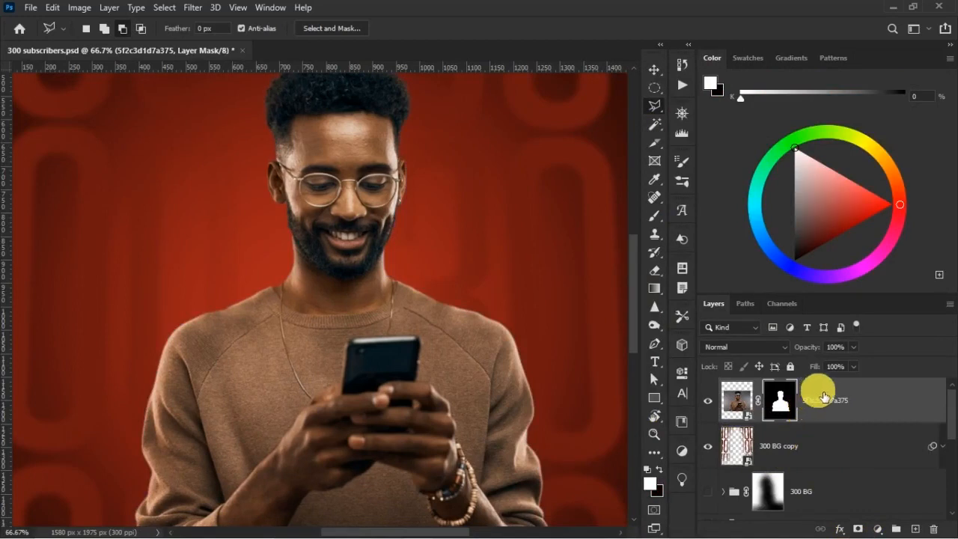
Rename the masked photo layer man.
double_click(823, 401)
text(man)
click(830, 403)
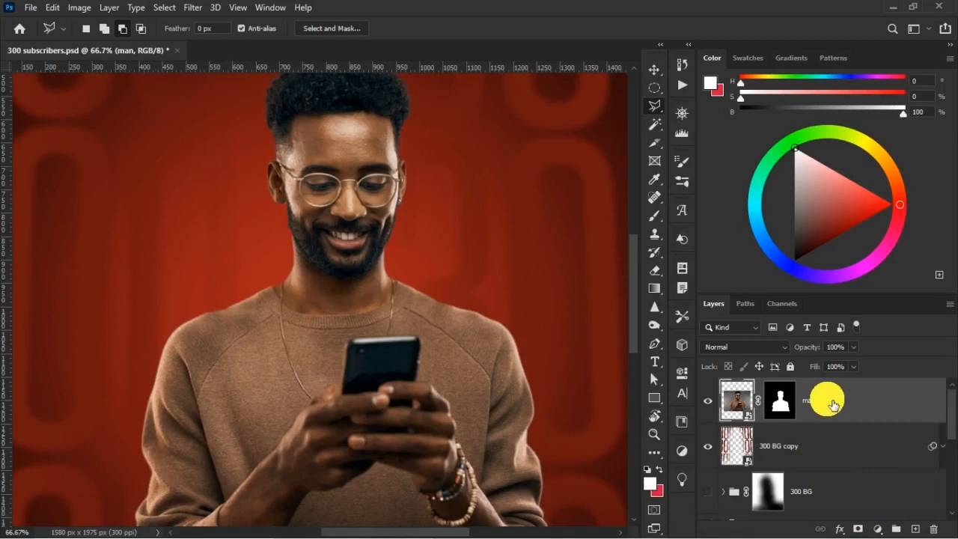
Group the man layer, name the group MAN and give it a red colour label.
key(ctrl+g)
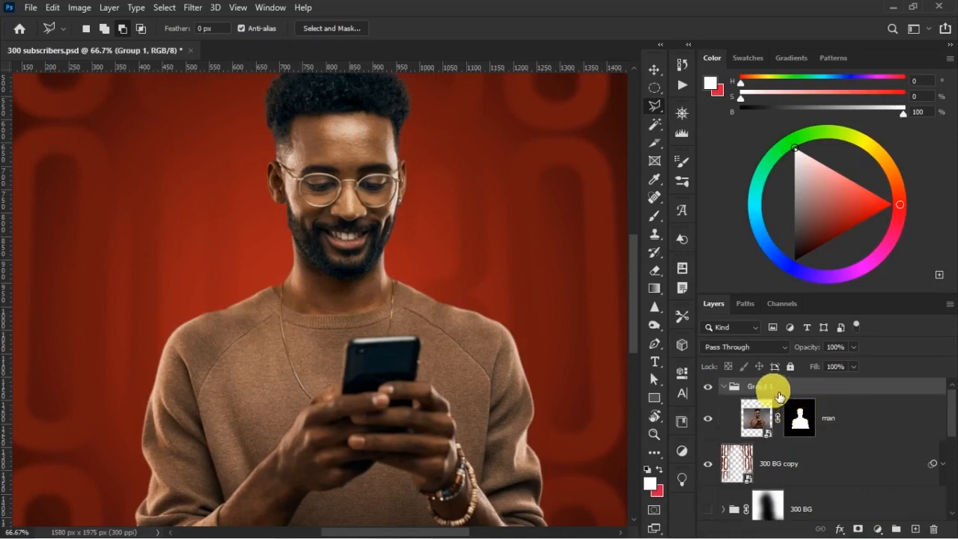
double_click(761, 386)
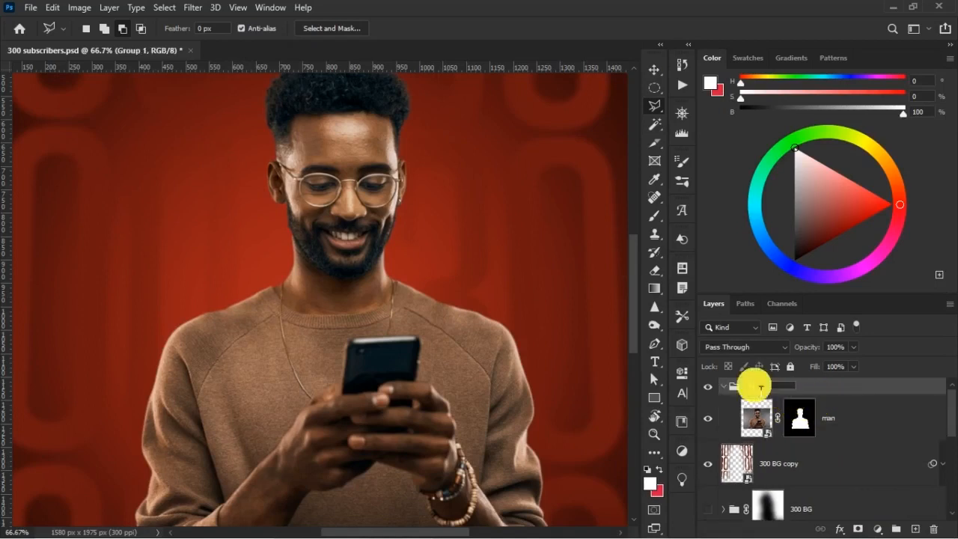
text(MAN)
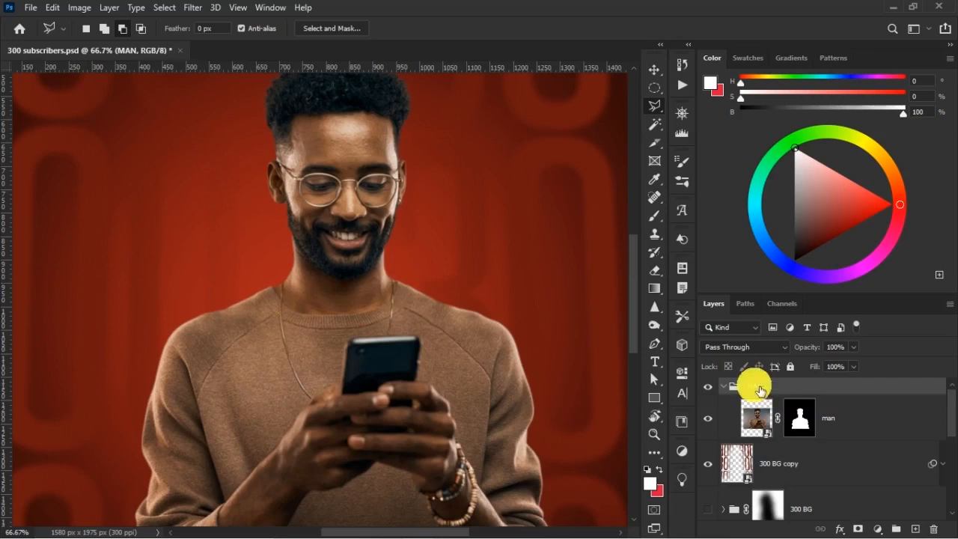
right_click(761, 391)
click(783, 495)
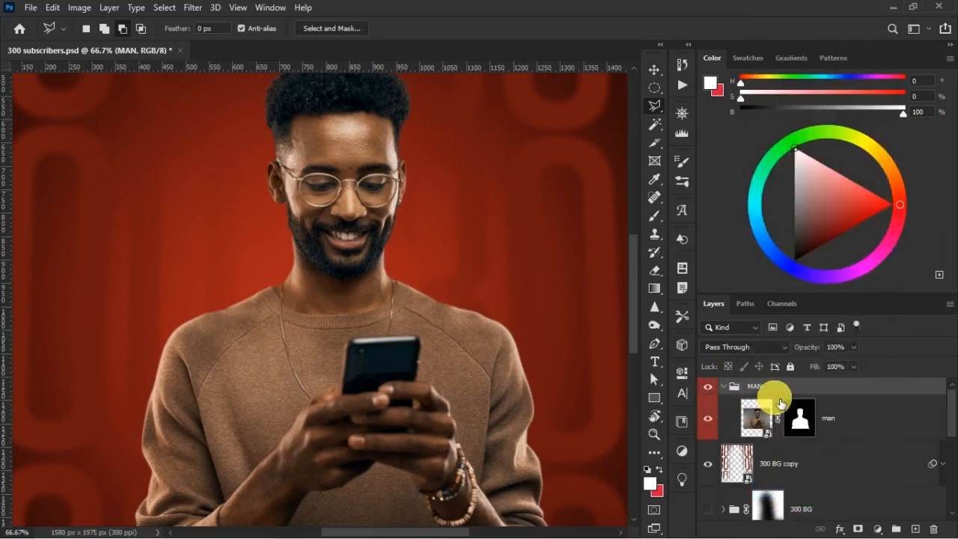
Move the man layer down until the cut-out's base meets the poster's bottom edge.
key(ctrl+minus)
key(ctrl+minus)
key(ctrl+minus)
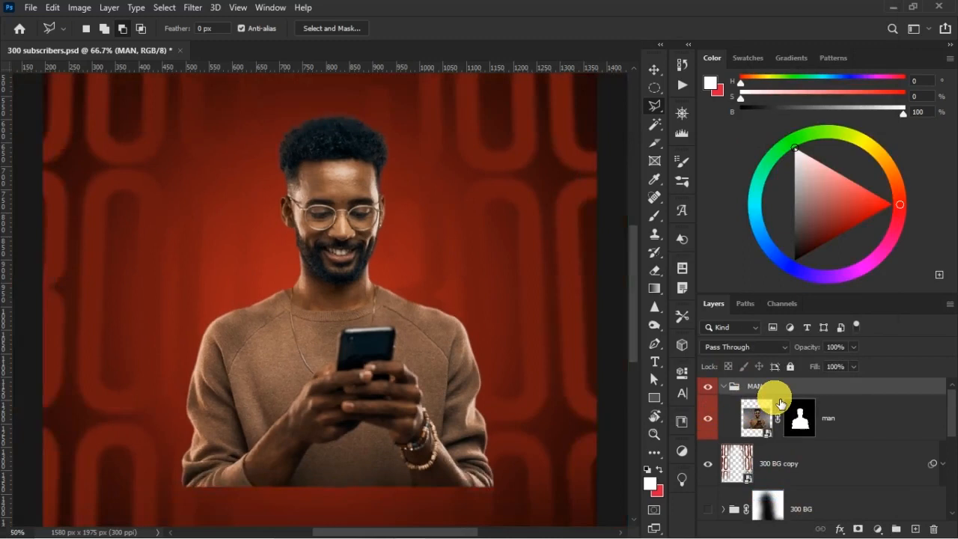
click(891, 416)
click(653, 64)
drag(327, 278, 312, 366)
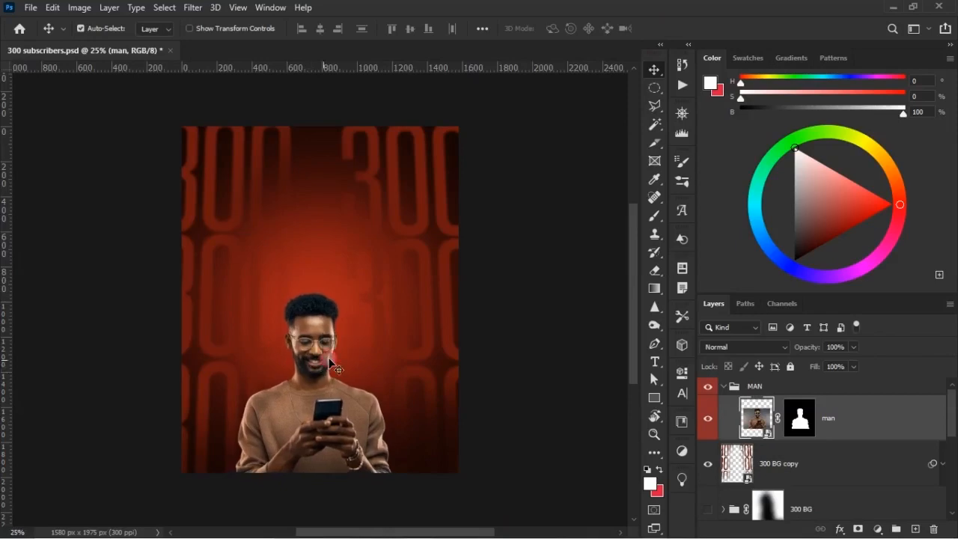
Enlarge the man proportionally to span about two thirds of the poster's width, centred along the bottom edge.
key(ctrl+t)
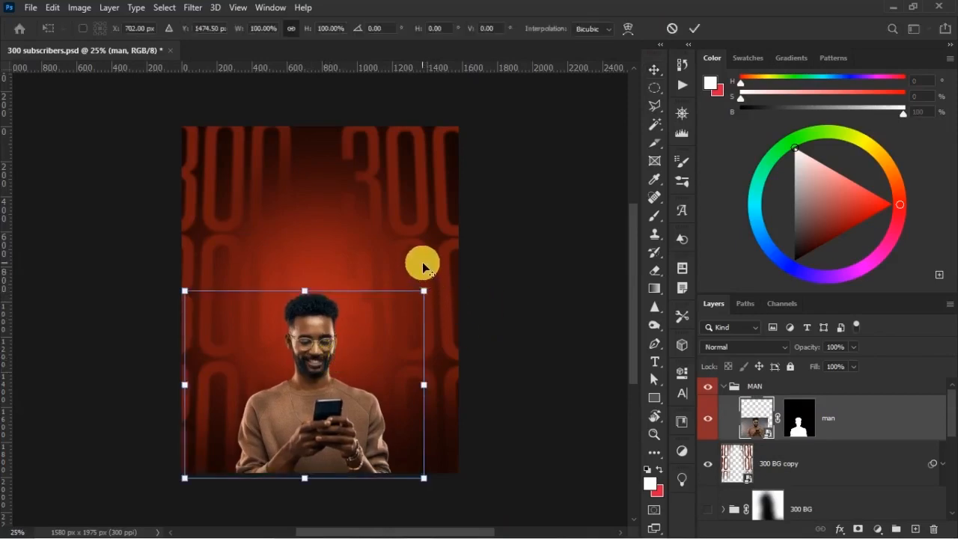
drag(428, 289, 469, 279)
drag(313, 365, 336, 350)
click(320, 349)
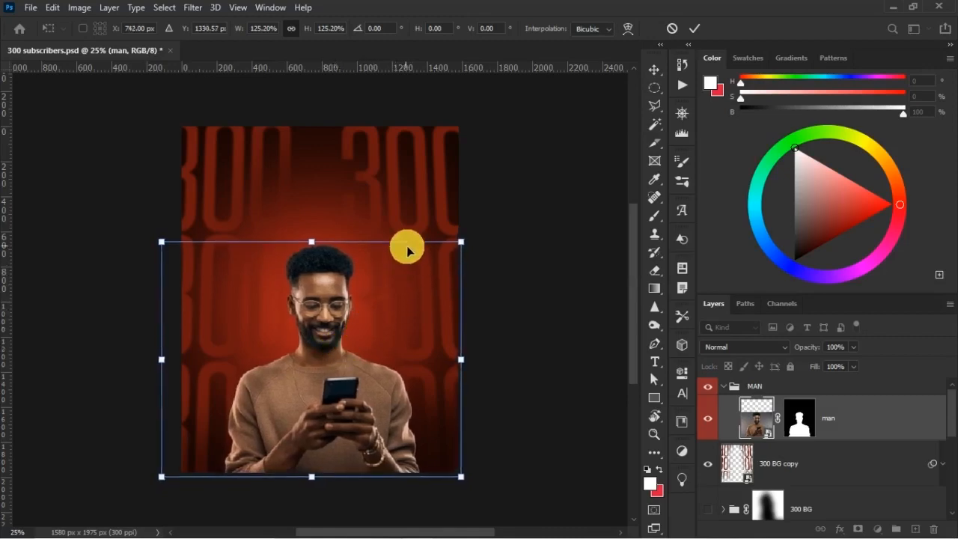
drag(461, 242, 447, 253)
drag(320, 318, 323, 320)
double_click(323, 317)
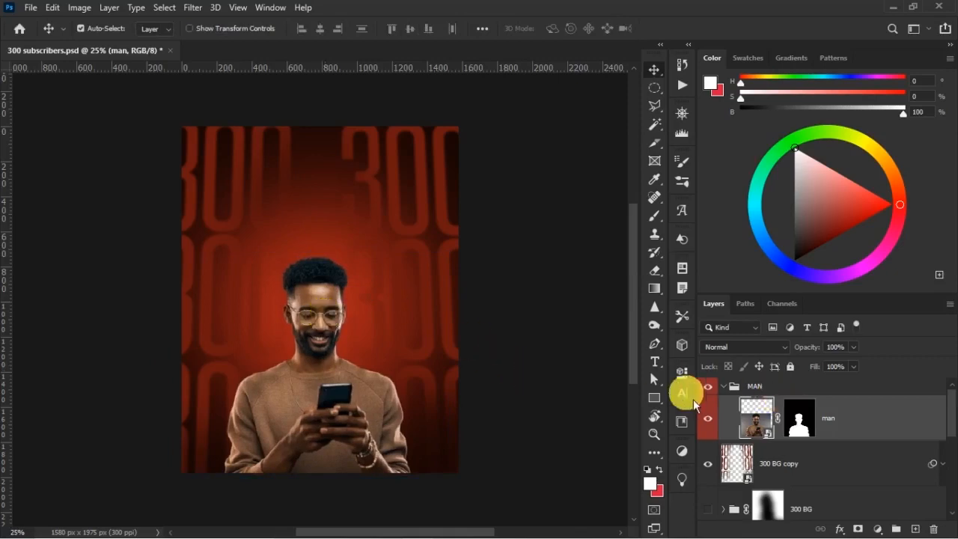
Collapse the MAN group, compare the visibility of 300 BG copy and lower its opacity and fill to 91%.
click(724, 386)
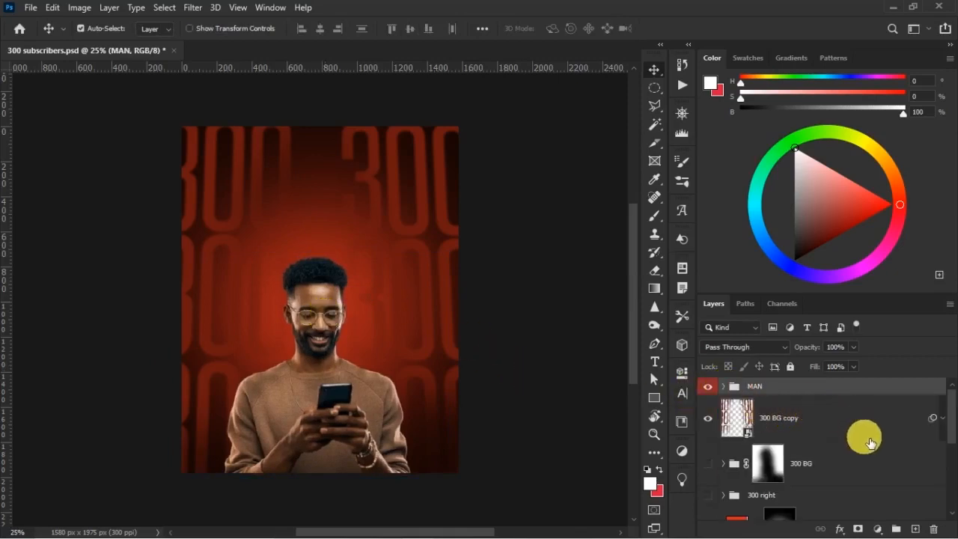
click(845, 432)
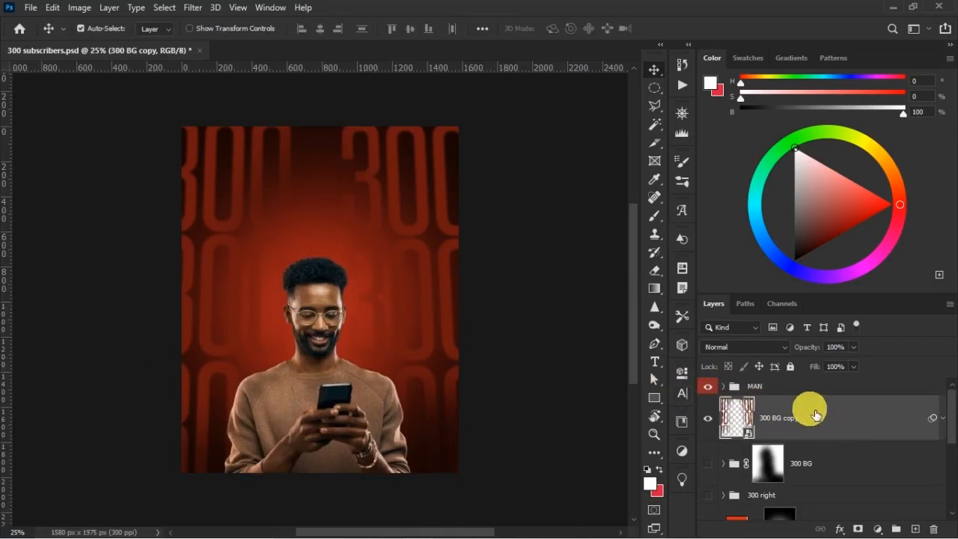
click(709, 419)
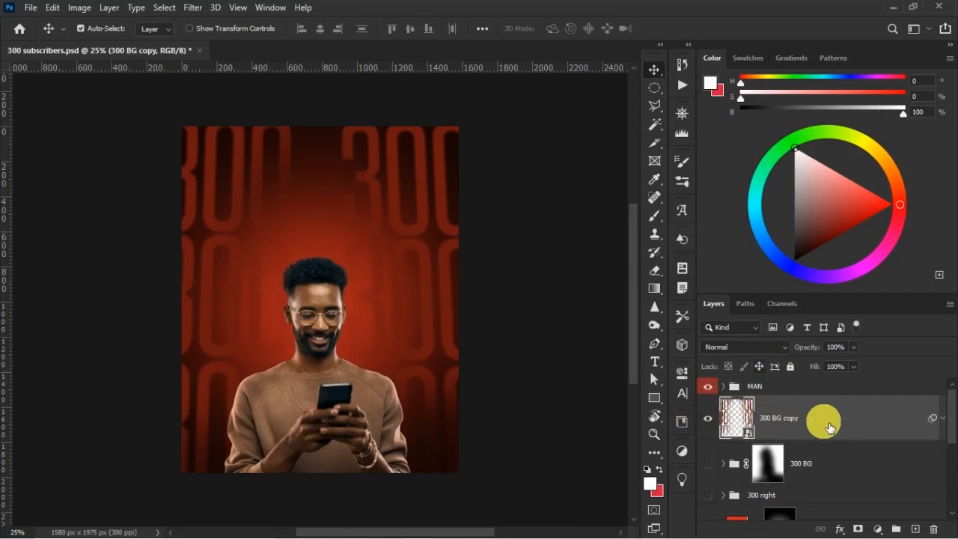
drag(818, 367, 802, 349)
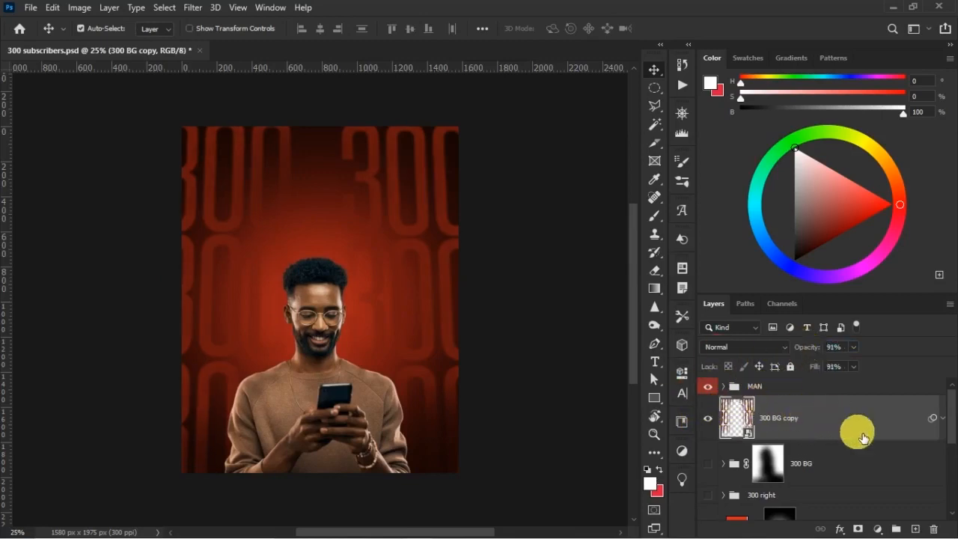
Add a white horizontal 300 text in Steelfish Regular on a new layer between the MAN group and 300 BG copy.
click(916, 530)
click(655, 362)
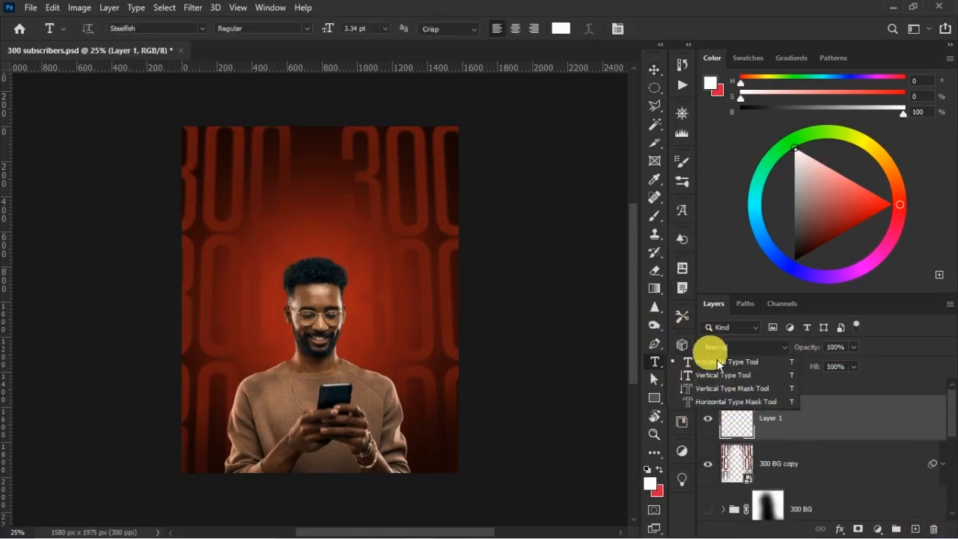
click(717, 363)
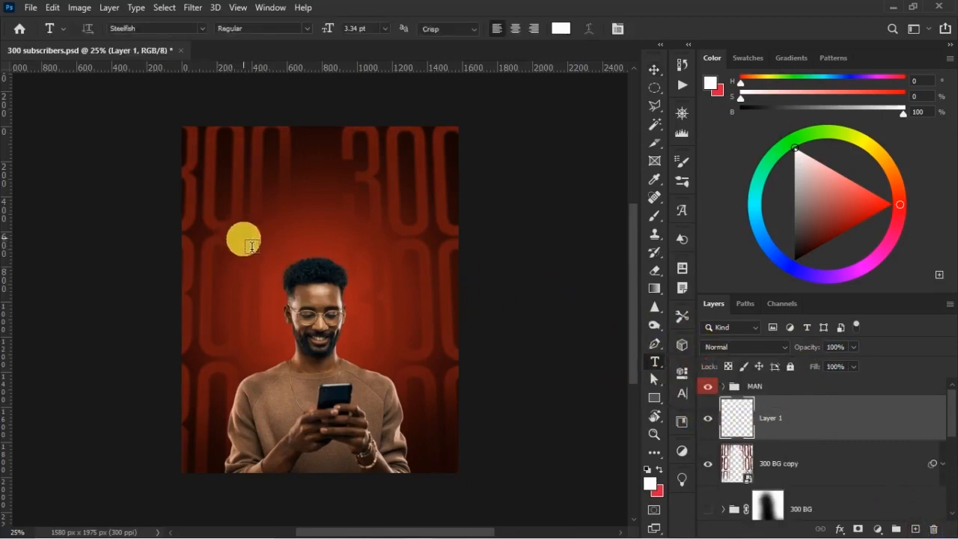
click(241, 213)
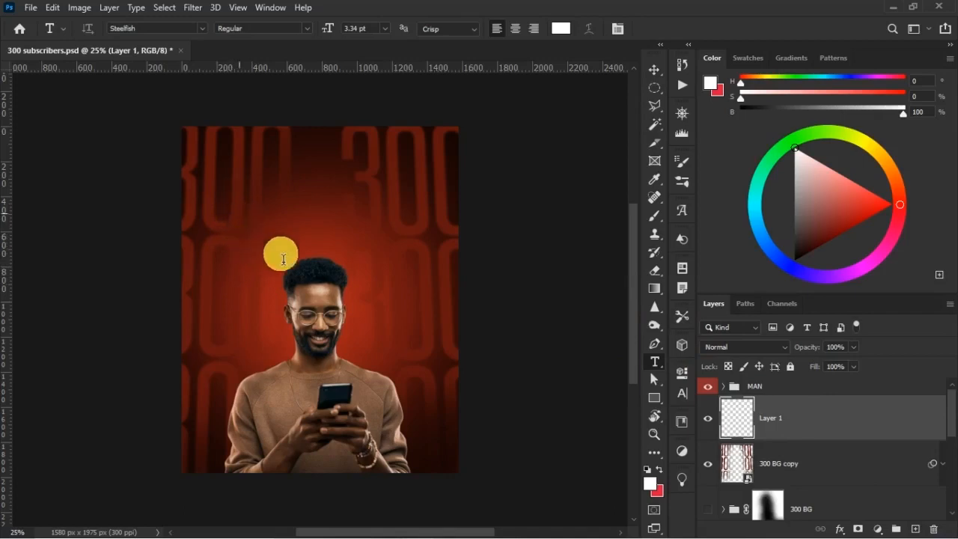
text(300)
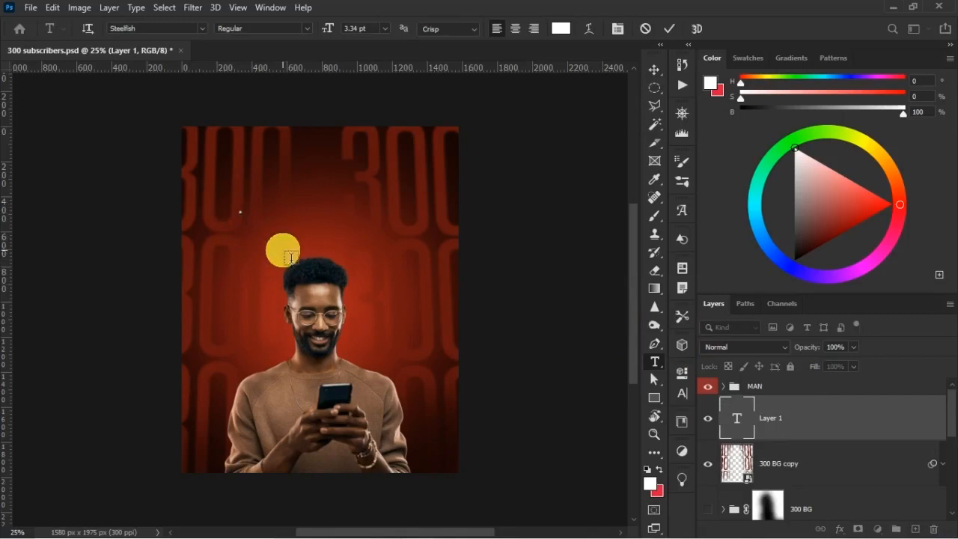
key(ctrl+Return)
Scale the white 300 text to about 8425% and centre it behind the man's head and shoulders.
key(ctrl+t)
drag(255, 212, 465, 421)
drag(381, 331, 360, 307)
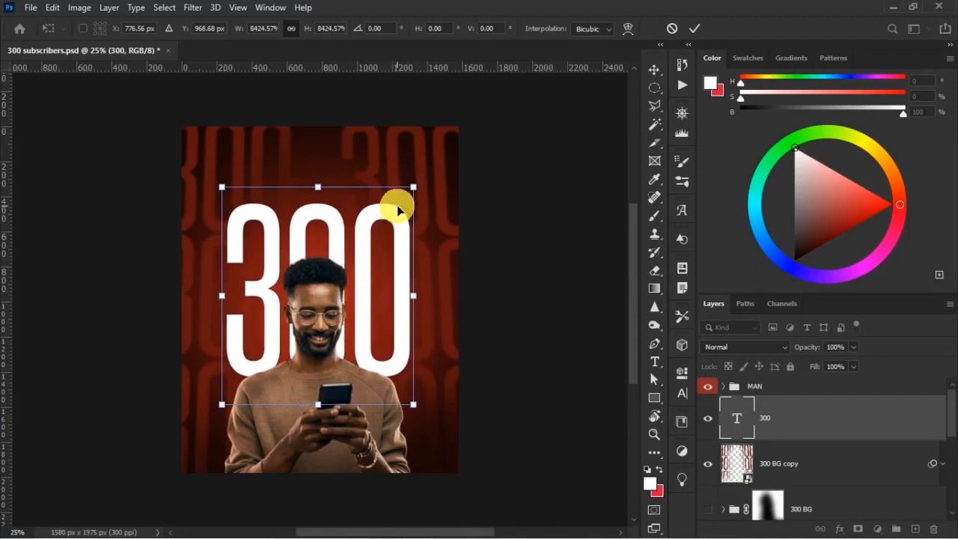
key(Return)
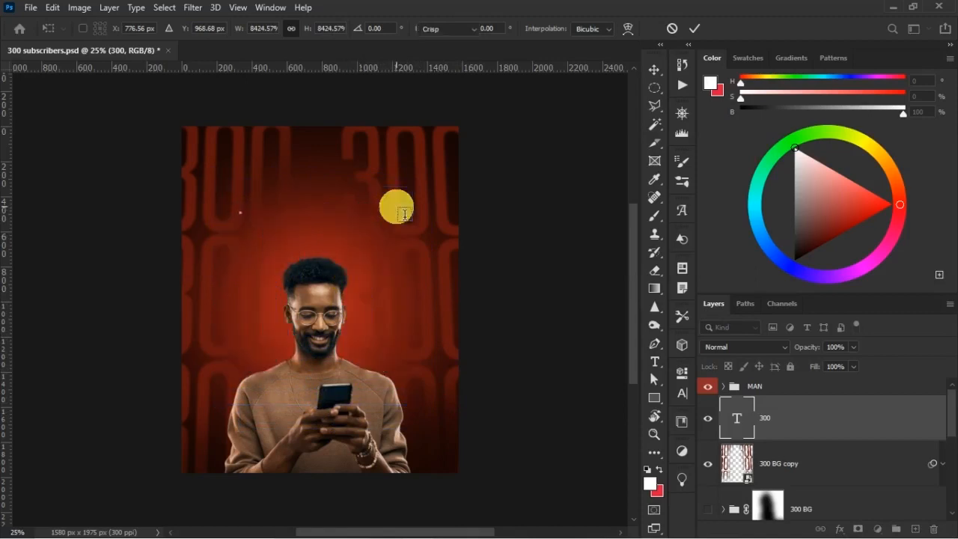
key(t)
key(v)
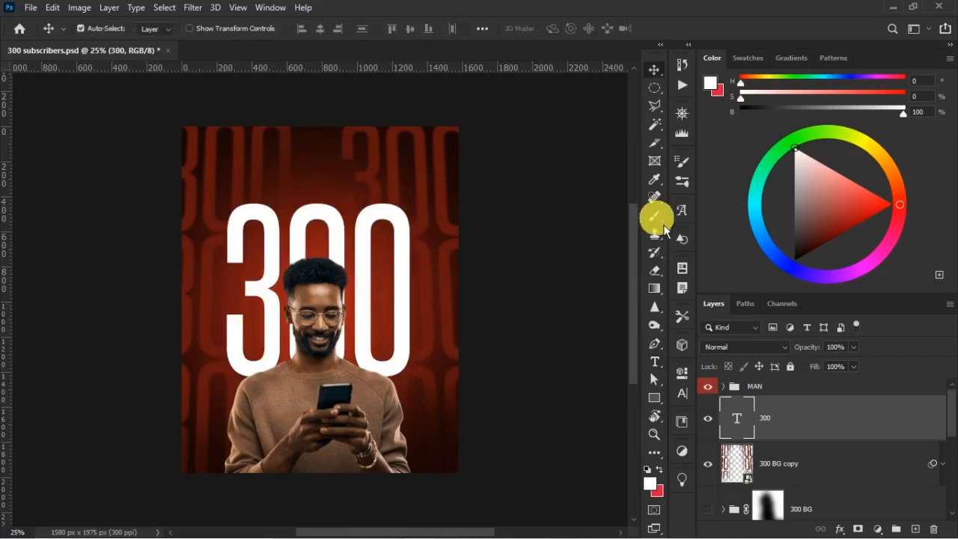
Set the white 300 text's tracking to -30 and nudge it slightly to the right.
click(683, 394)
click(658, 426)
click(641, 298)
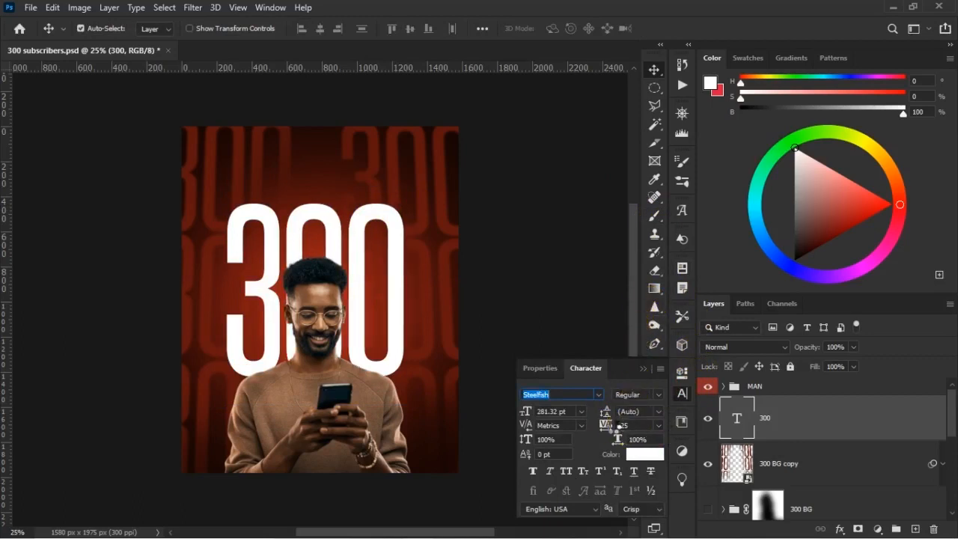
drag(607, 426, 607, 413)
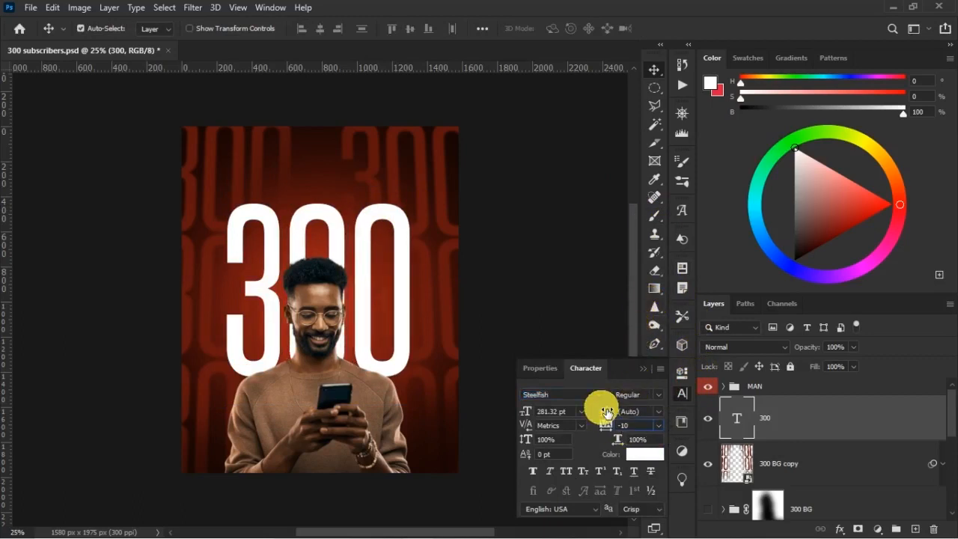
text(-)
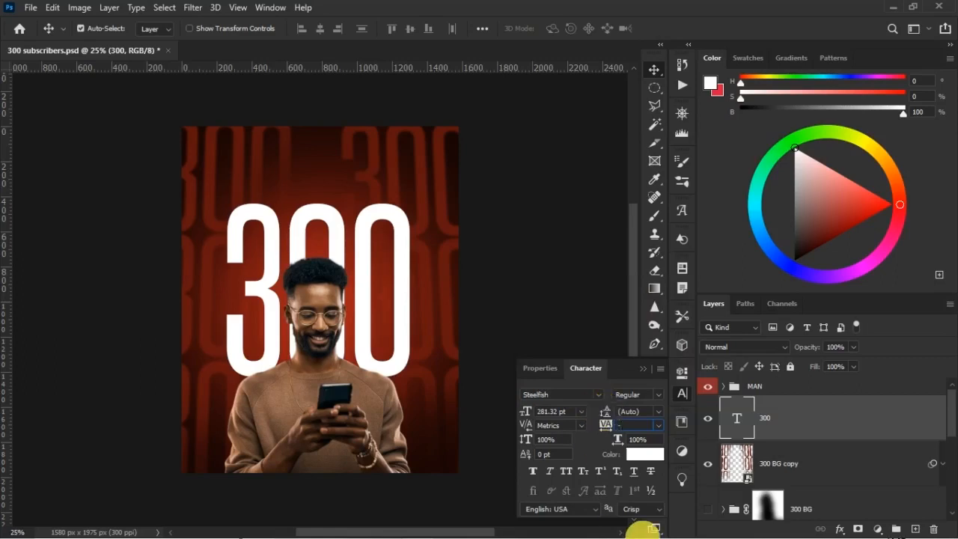
text(30)
key(Return)
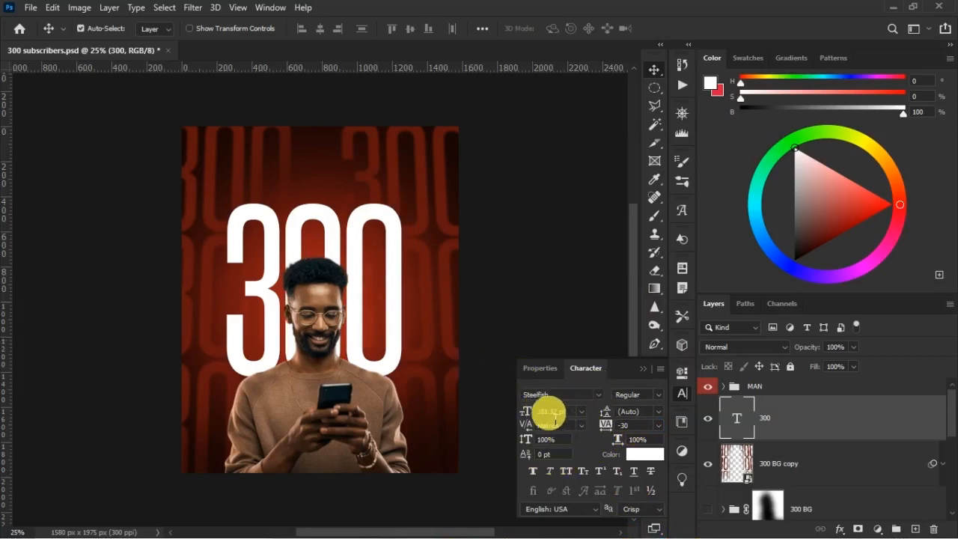
click(643, 368)
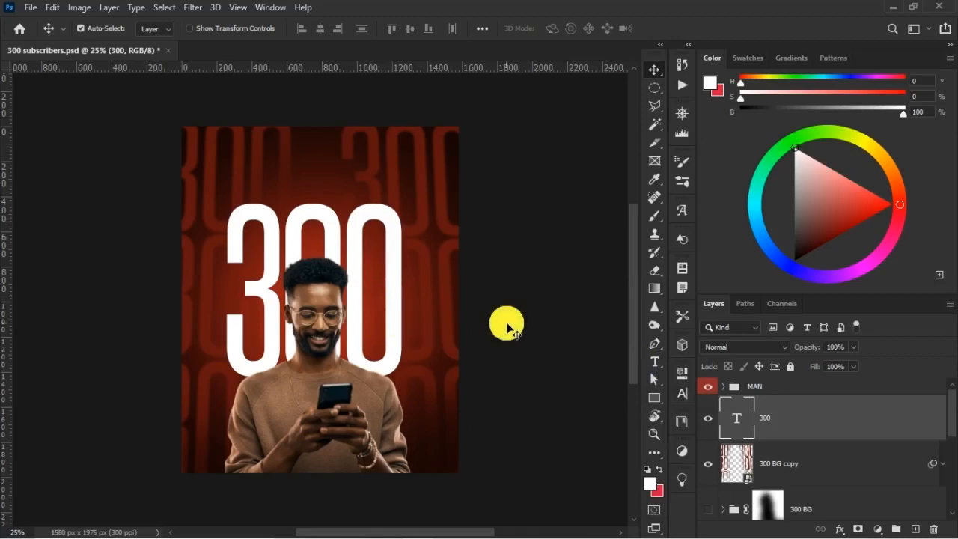
key(Right)
key(Right)
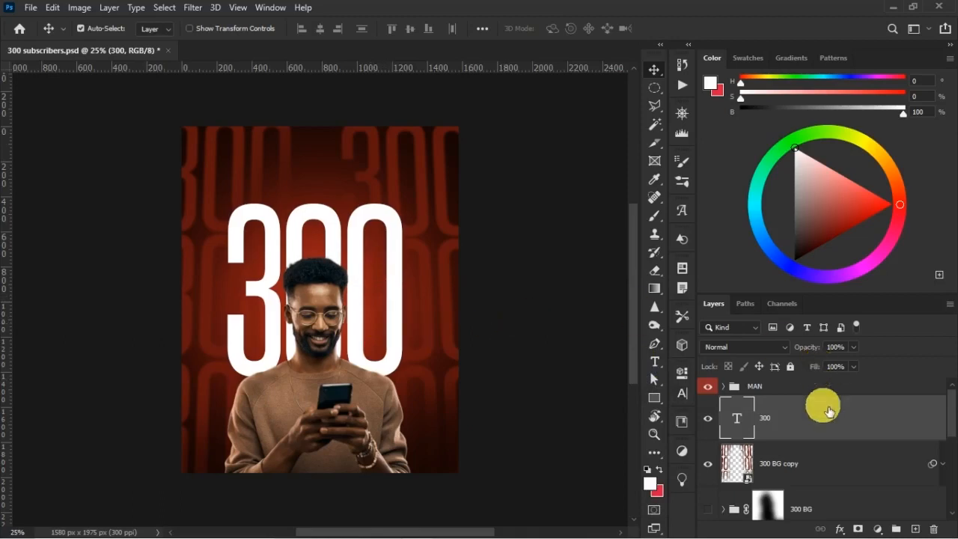
Enlarge the faded 300 BG copy pattern slightly beyond the poster's edges with Free Transform.
click(820, 459)
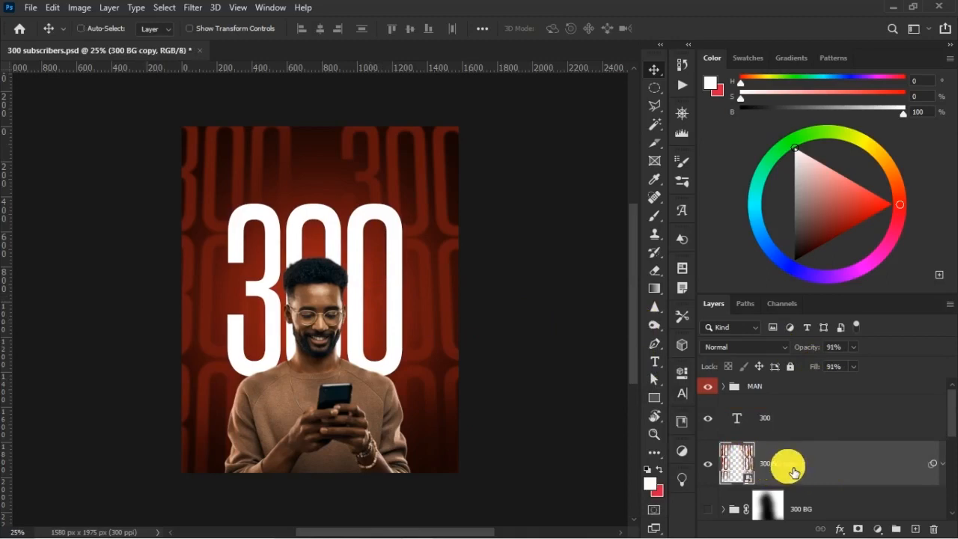
key(ctrl+t)
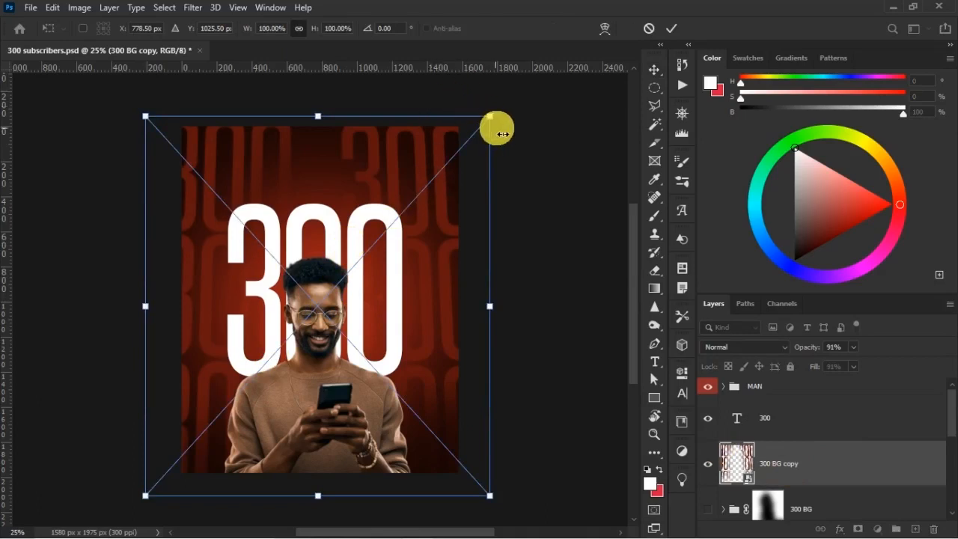
drag(505, 122, 511, 119)
key(Return)
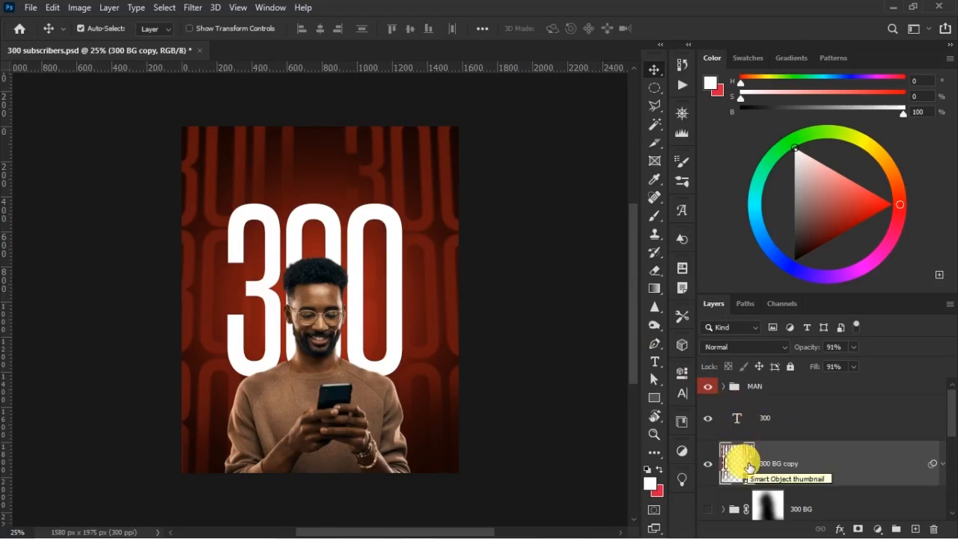
Open the 300 BG copy smart object, expand its group and try to transform the 300 left layer.
double_click(759, 483)
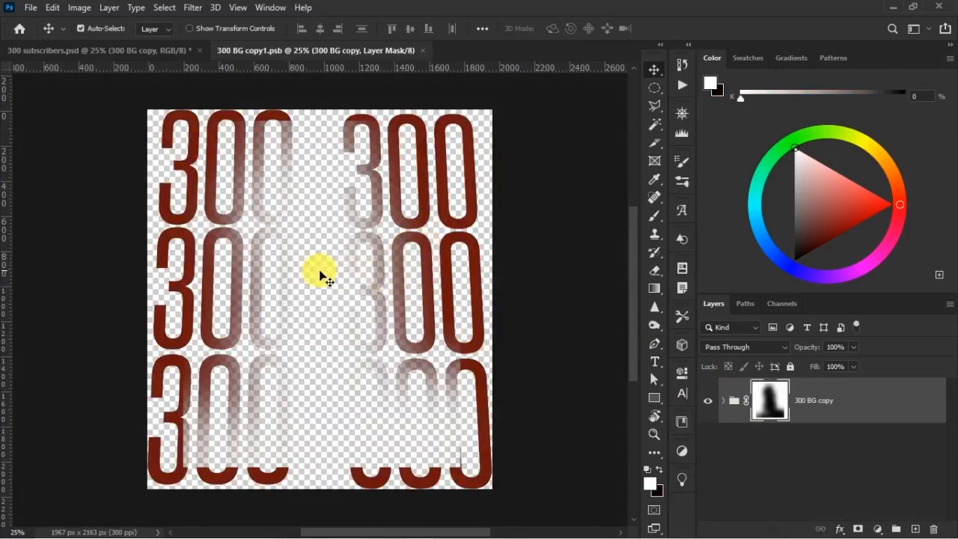
click(733, 405)
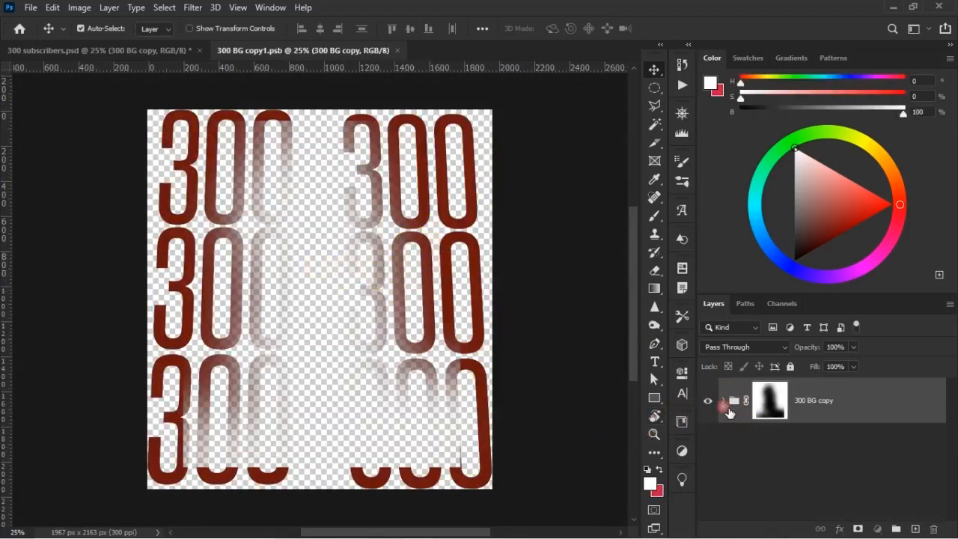
click(723, 402)
click(775, 436)
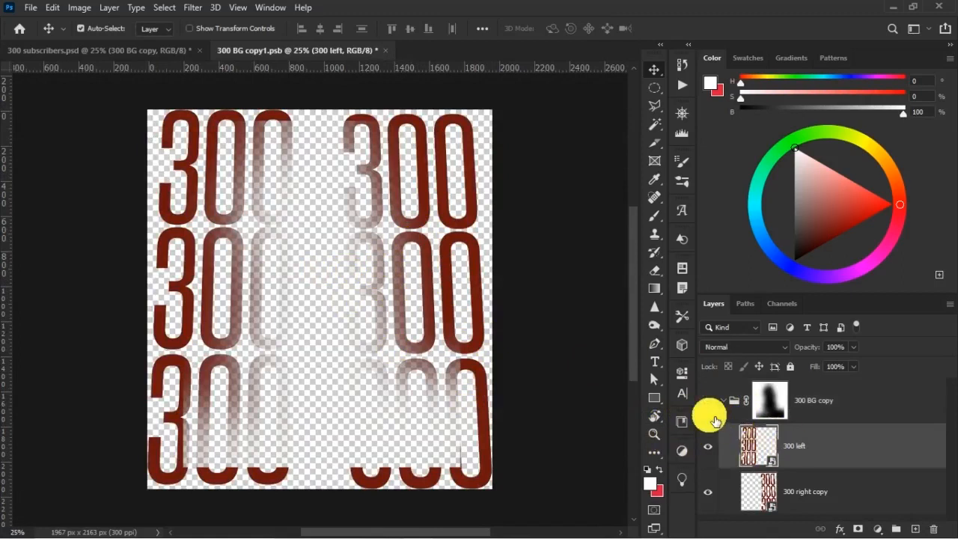
key(ctrl+t)
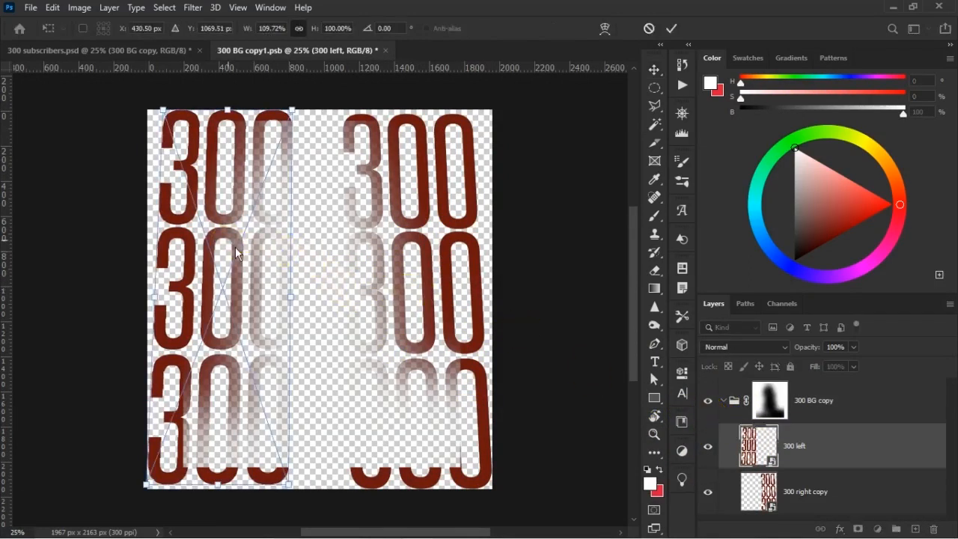
right_click(236, 253)
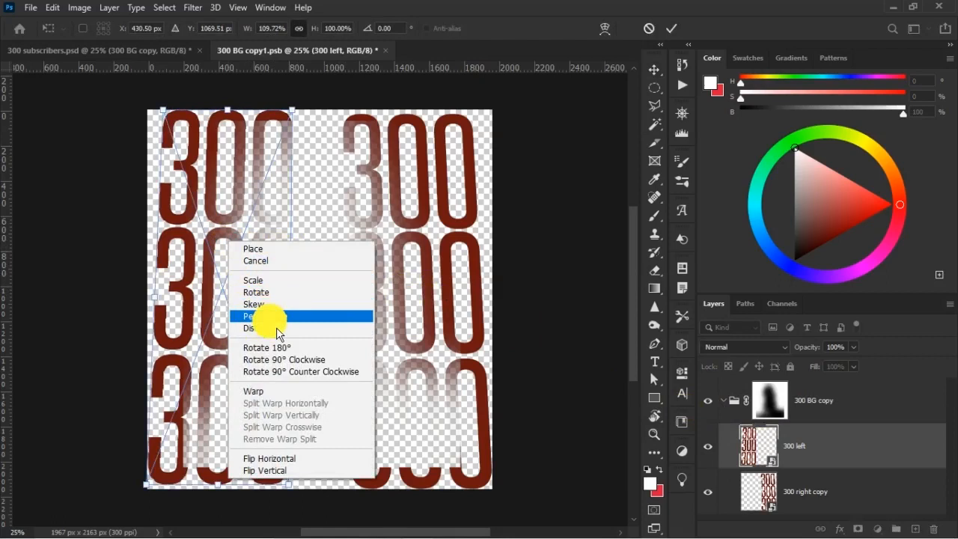
click(597, 180)
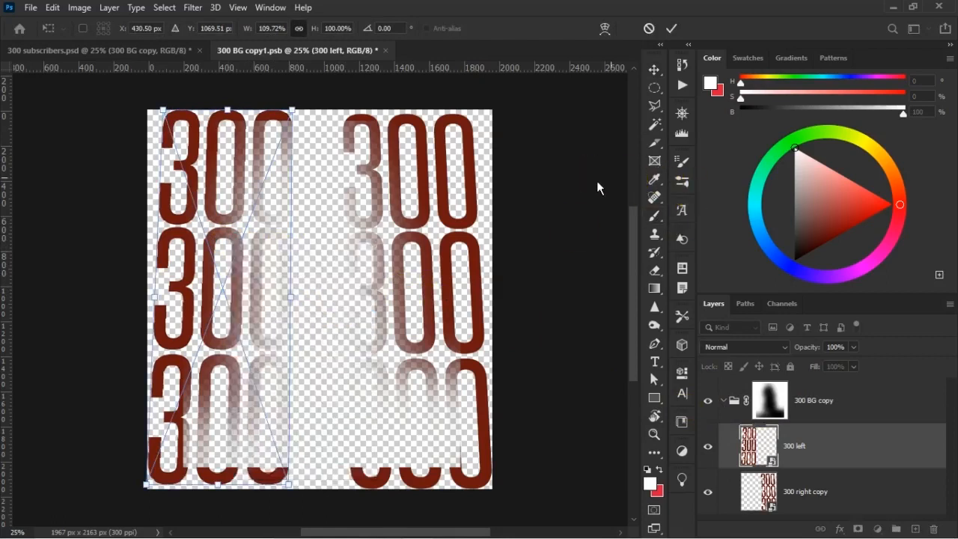
click(710, 43)
Save and close the 300 BG copy smart object, and save the 300 subscribers poster.
click(31, 8)
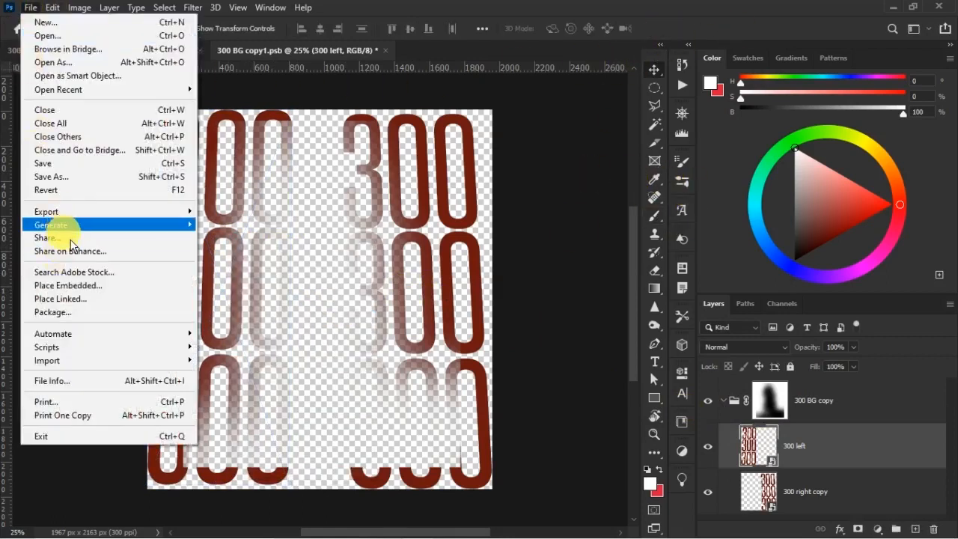
click(67, 163)
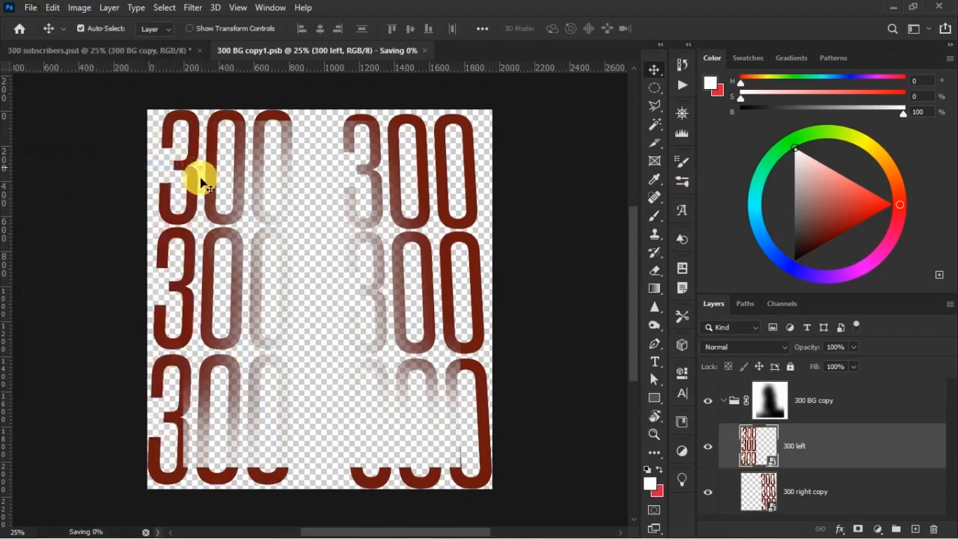
click(140, 58)
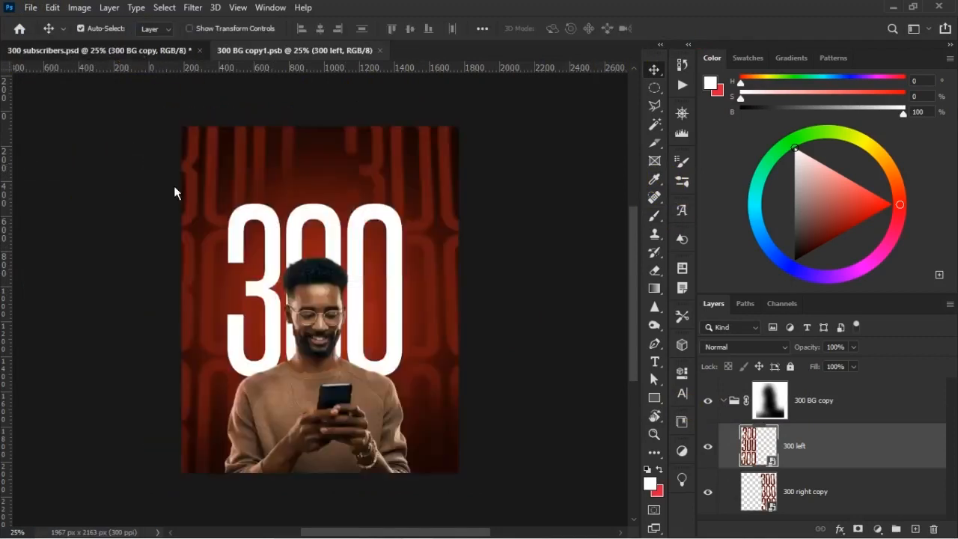
click(309, 55)
click(380, 50)
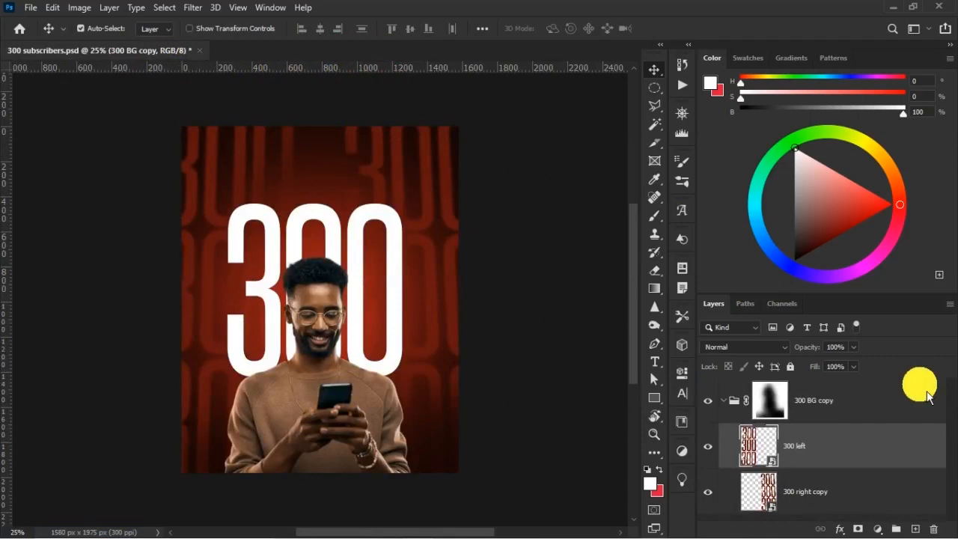
key(ctrl+s)
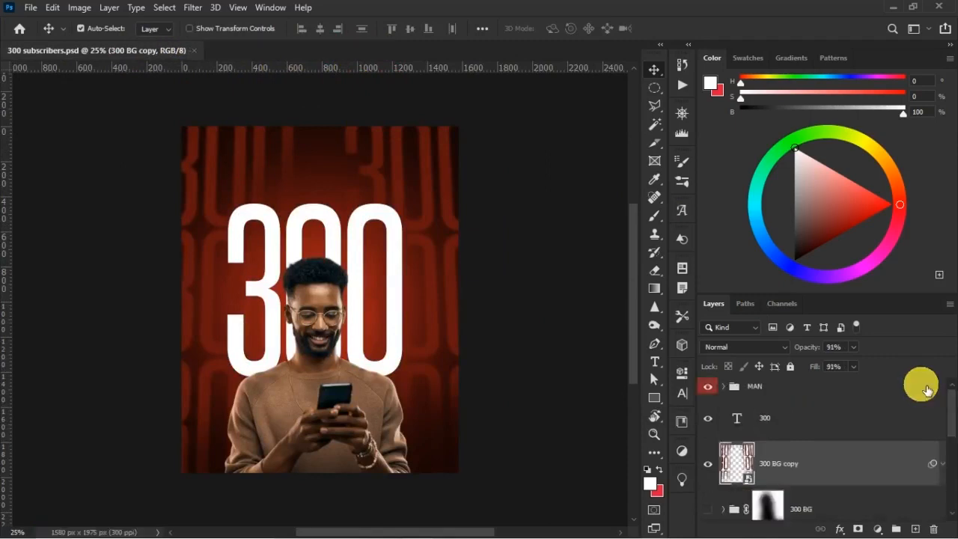
Compare the poster with and without the 300 BG copy layer.
click(815, 426)
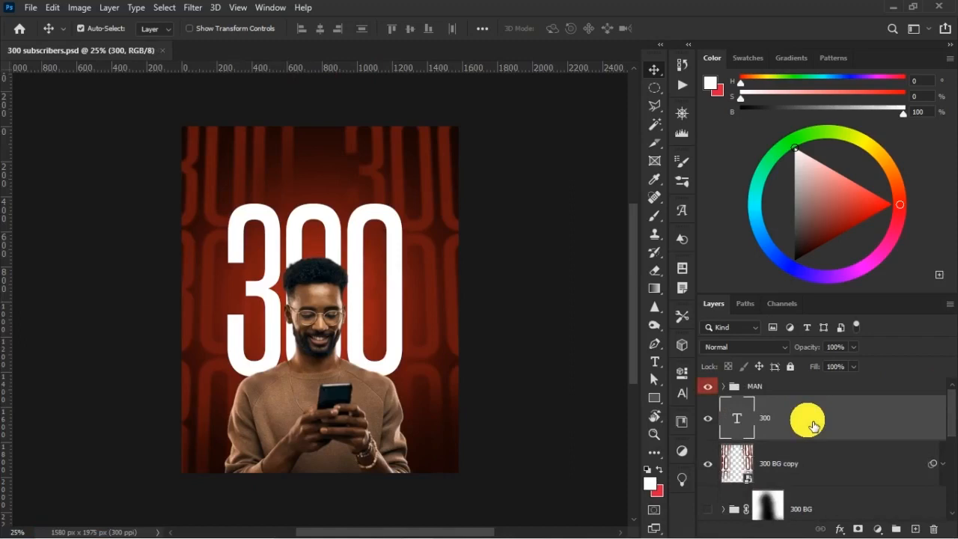
click(840, 468)
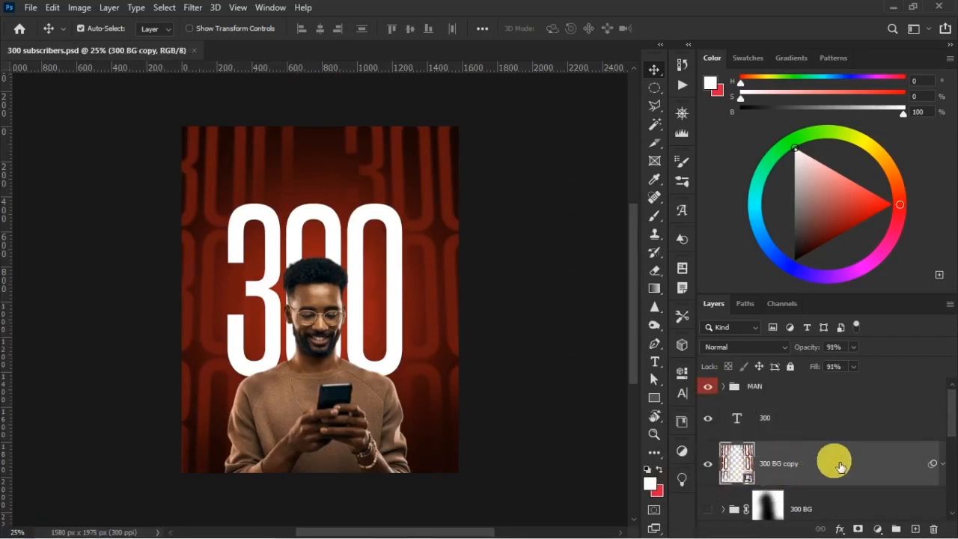
click(707, 464)
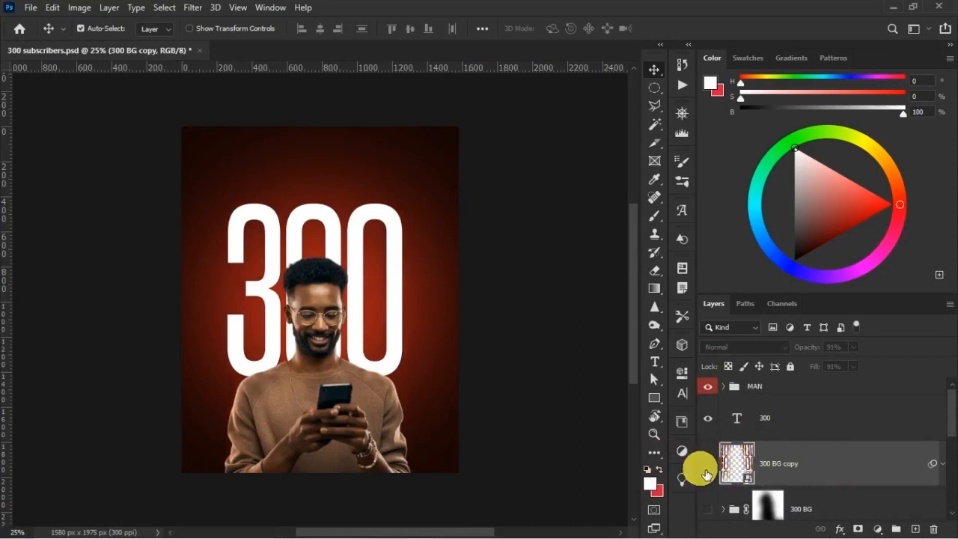
click(708, 464)
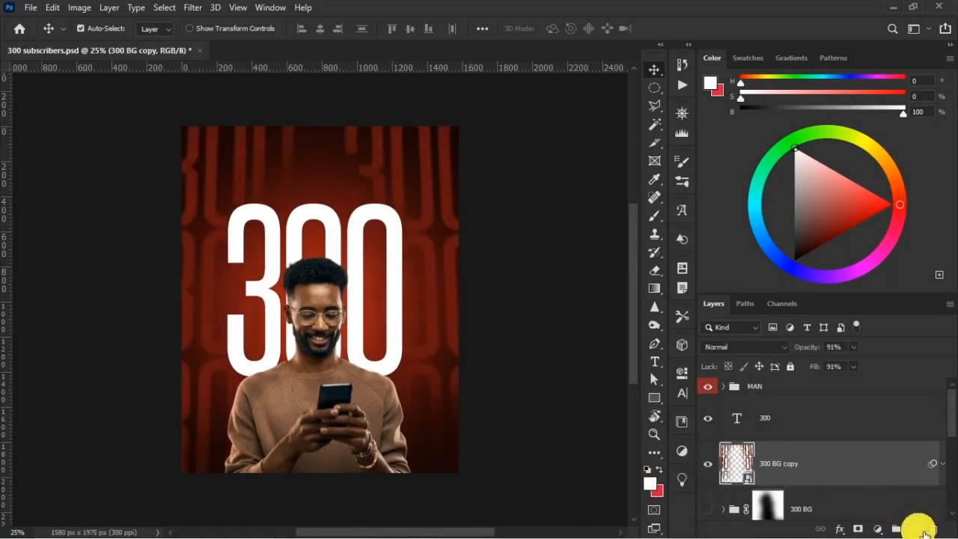
Add a new layer above 300 BG copy for painting with the Brush tool.
click(921, 530)
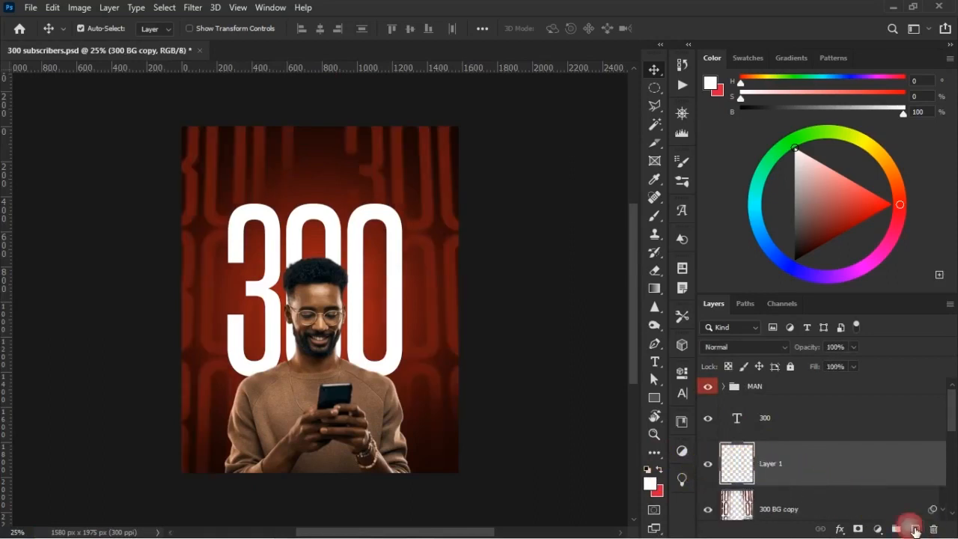
click(656, 216)
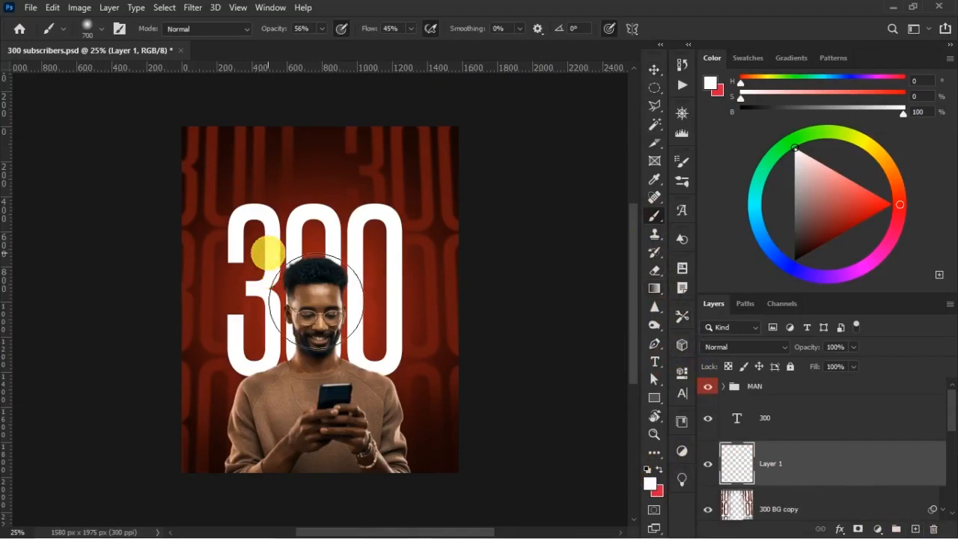
Try a 129 px smoky brush from Click3D complete brush sets with a white stroke beside the 3, and undo it.
right_click(274, 259)
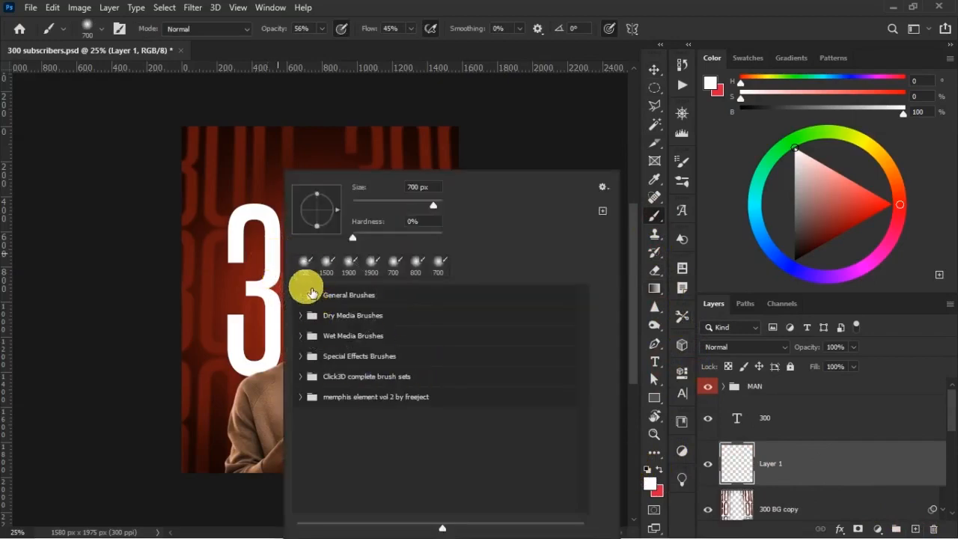
click(303, 297)
click(303, 296)
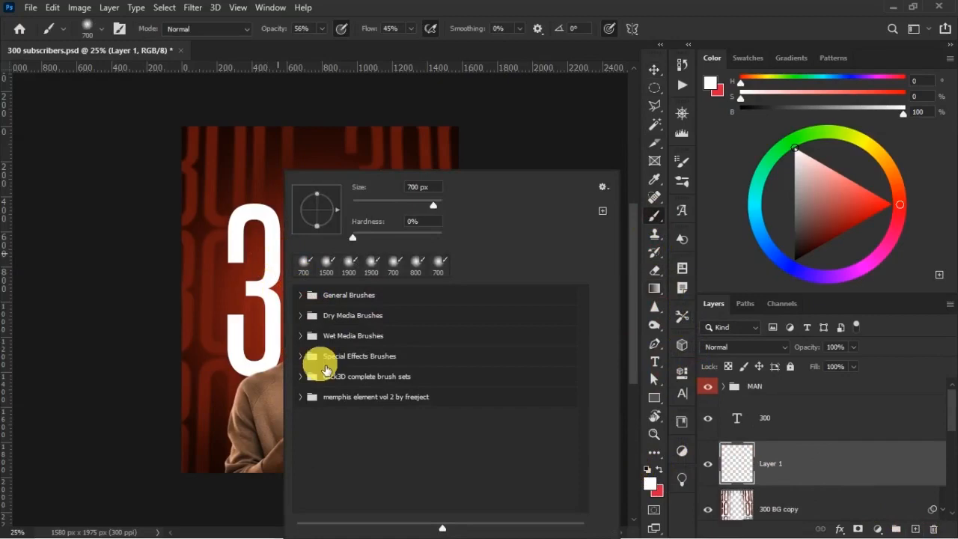
click(315, 358)
click(308, 358)
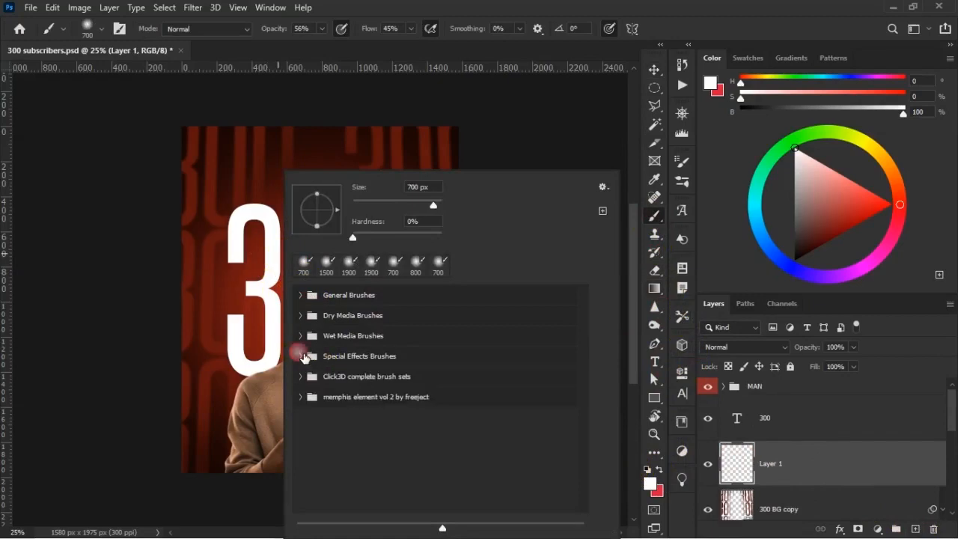
click(301, 377)
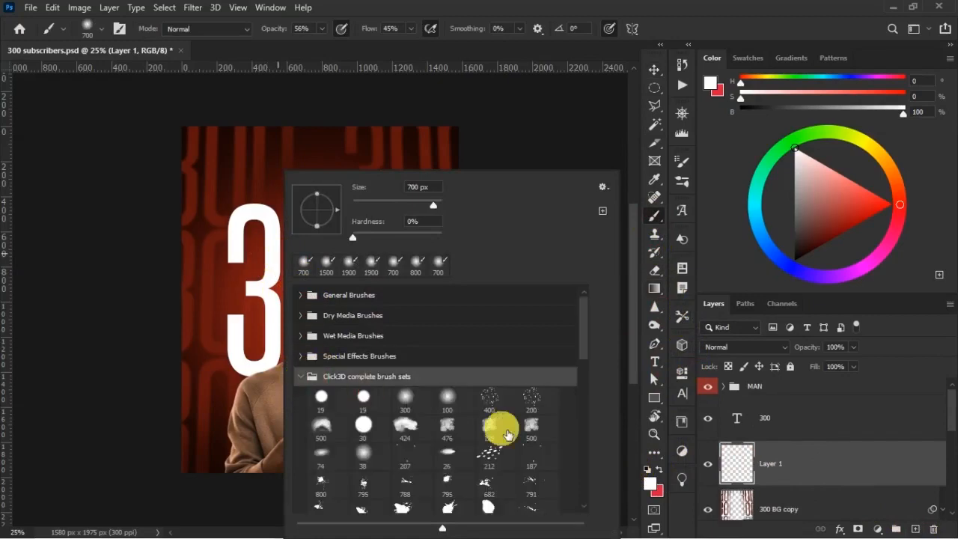
click(485, 432)
drag(213, 252, 238, 189)
right_click(236, 187)
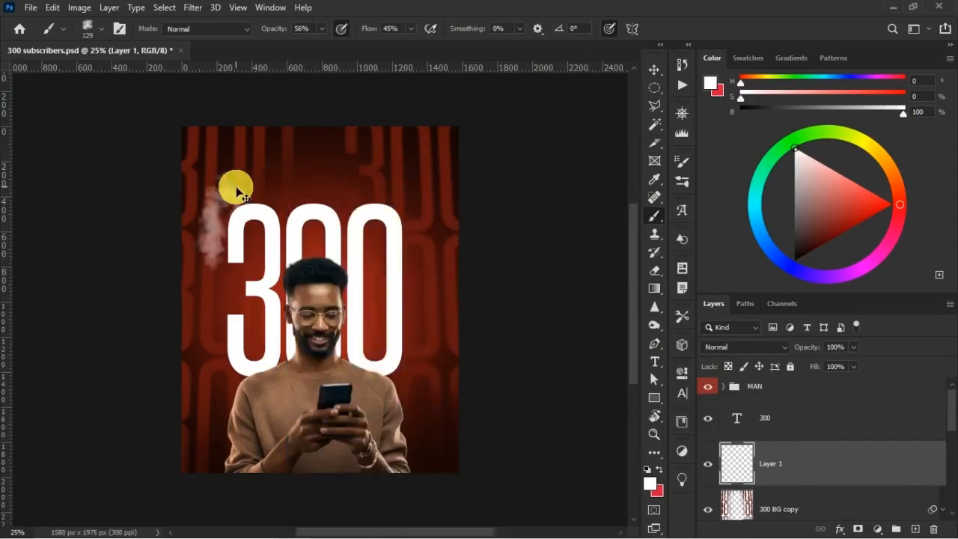
key(ctrl+z)
Choose the soft round 700 px brush and enlarge it to 900 px.
right_click(235, 187)
click(264, 262)
click(422, 8)
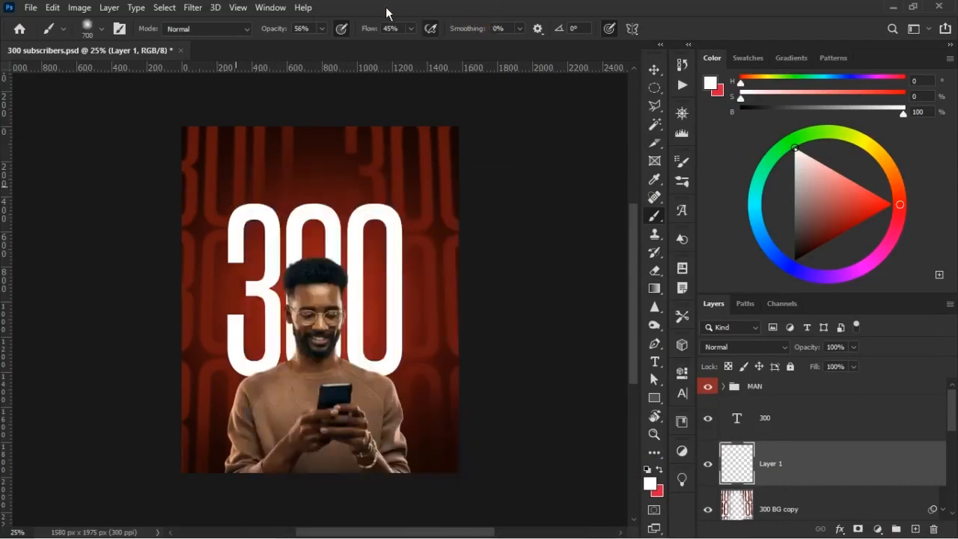
key(bracketright)
key(bracketright)
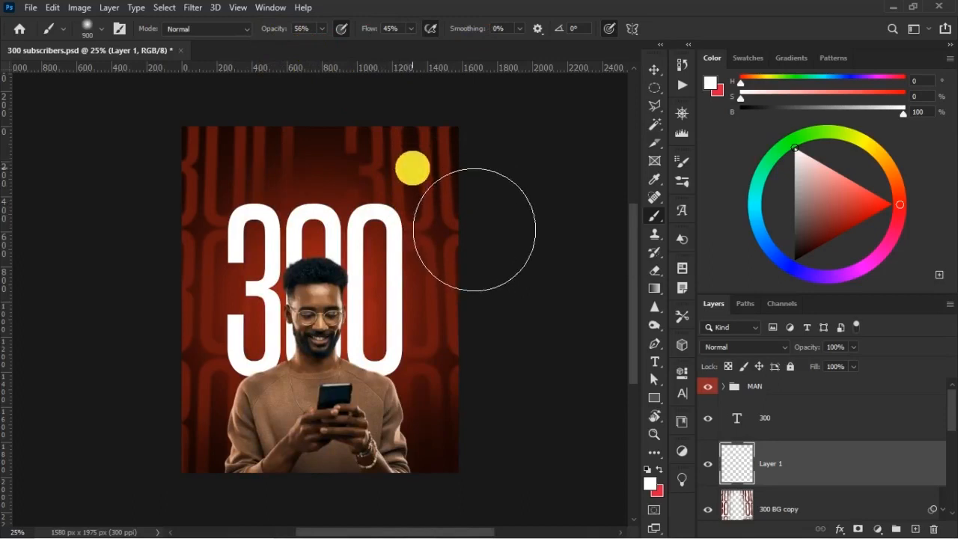
Sample a dark red from the poster's upper area and darken the poster's edges and corners on Layer 1 with an 800 px soft brush.
alt+click(278, 140)
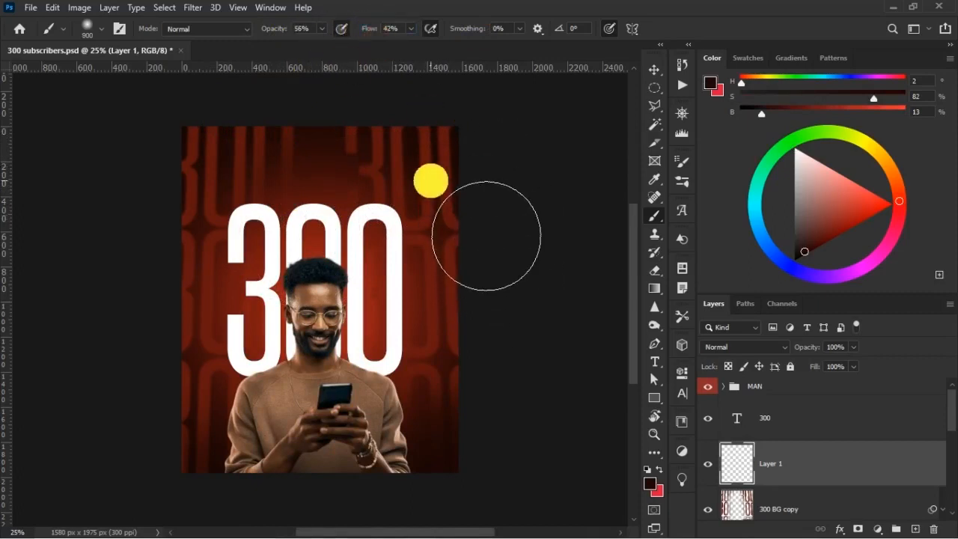
drag(500, 188, 284, 171)
drag(195, 218, 232, 162)
drag(158, 235, 195, 212)
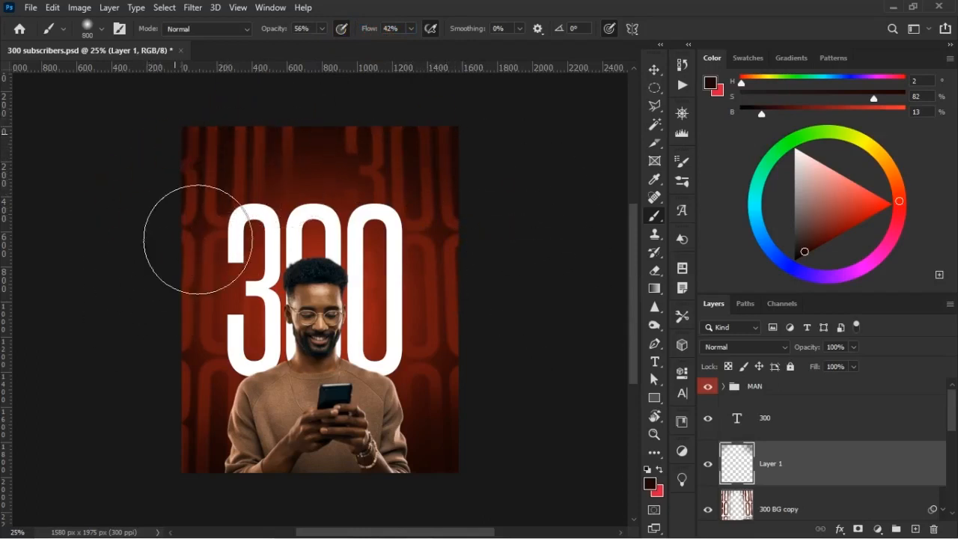
click(460, 480)
mouse_move(243, 510)
mouse_down()
mouse_move(212, 453)
mouse_move(145, 432)
mouse_move(151, 353)
mouse_move(173, 401)
mouse_up()
click(175, 446)
click(239, 483)
click(526, 438)
click(529, 434)
drag(482, 143, 529, 245)
drag(502, 197, 527, 270)
drag(471, 152, 530, 323)
mouse_move(254, 172)
mouse_down()
mouse_move(203, 323)
mouse_move(238, 191)
mouse_move(175, 378)
mouse_move(195, 319)
mouse_move(169, 471)
mouse_move(184, 379)
mouse_move(242, 451)
mouse_up()
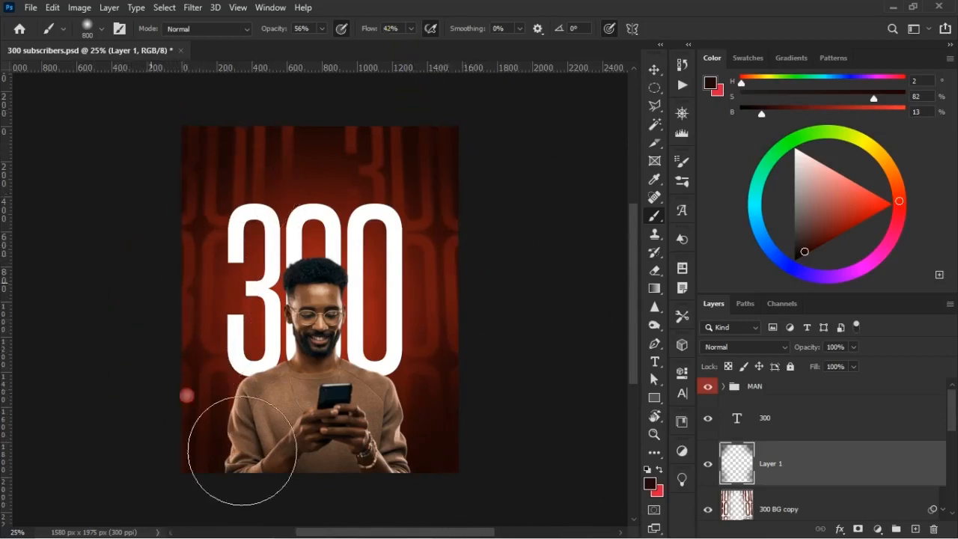
drag(463, 130, 506, 270)
click(529, 332)
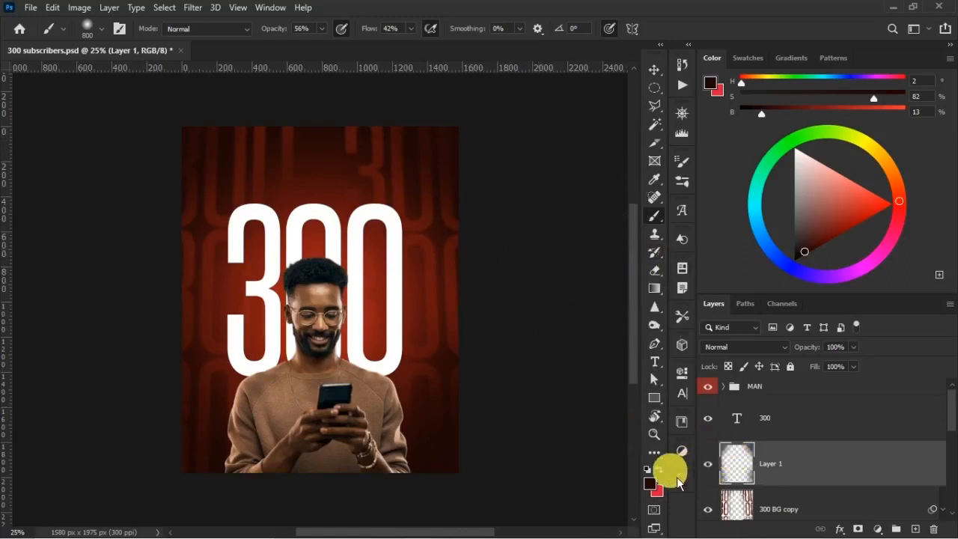
Set the foreground colour to the darker red 1b0202 with Only Web Colors turned off, and return to the Brush tool.
click(651, 485)
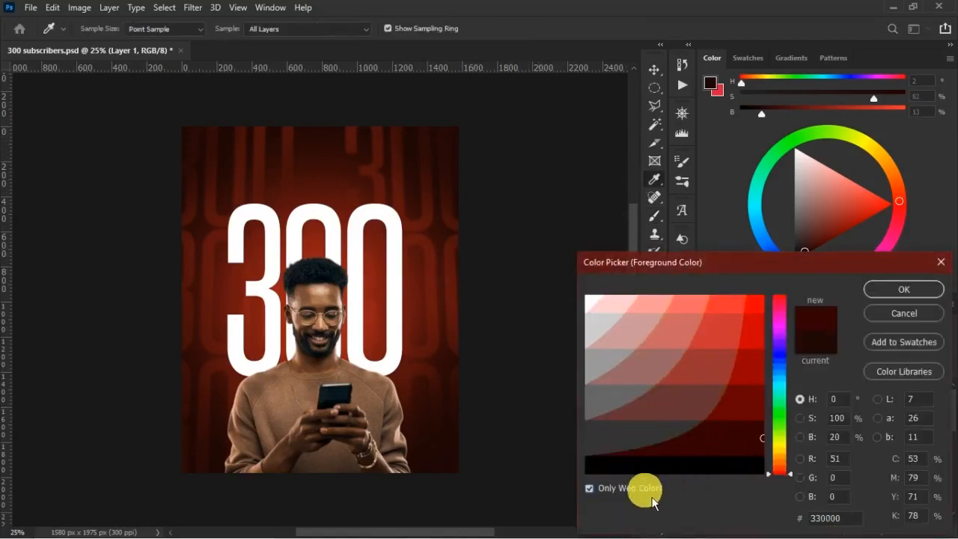
click(598, 497)
click(750, 453)
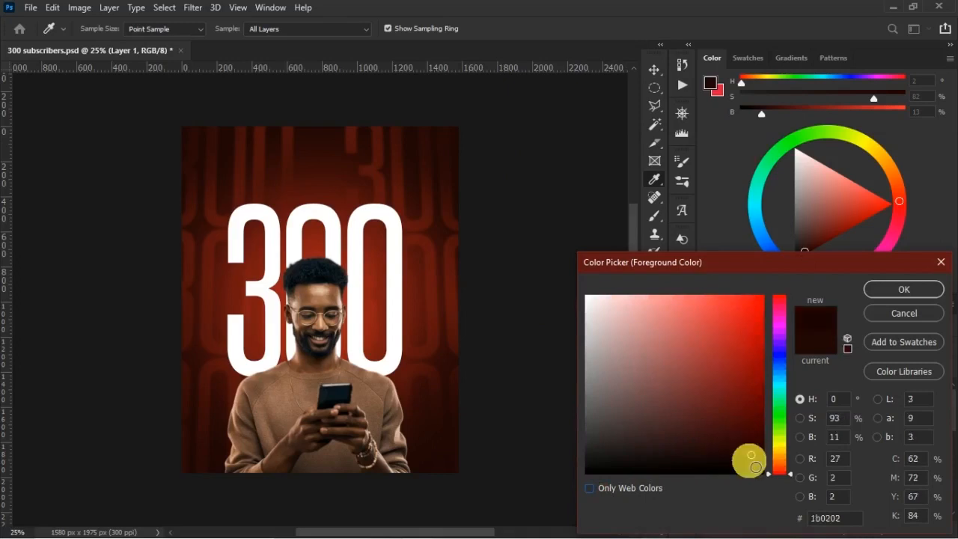
click(904, 289)
key(b)
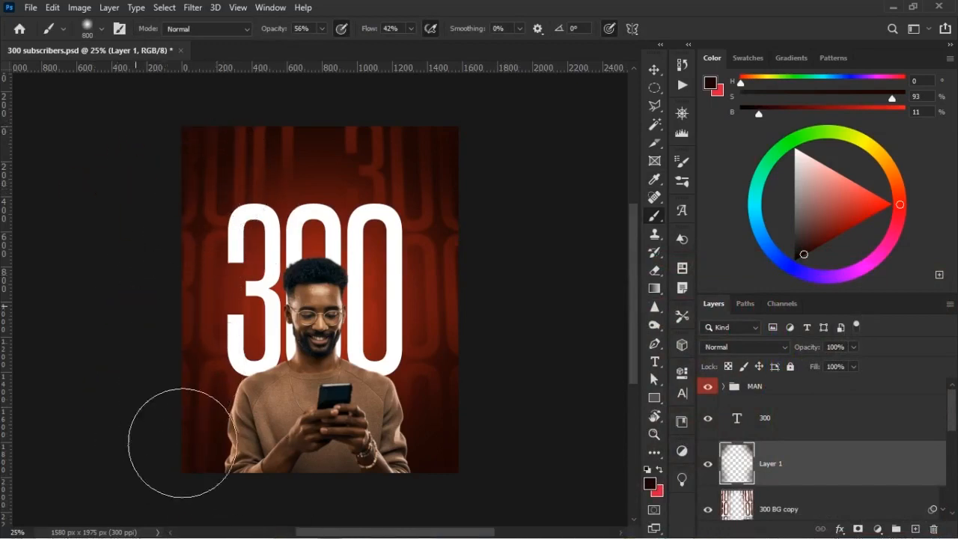
Reduce the 300 BG copy layer to 83% opacity and 84% fill.
key(v)
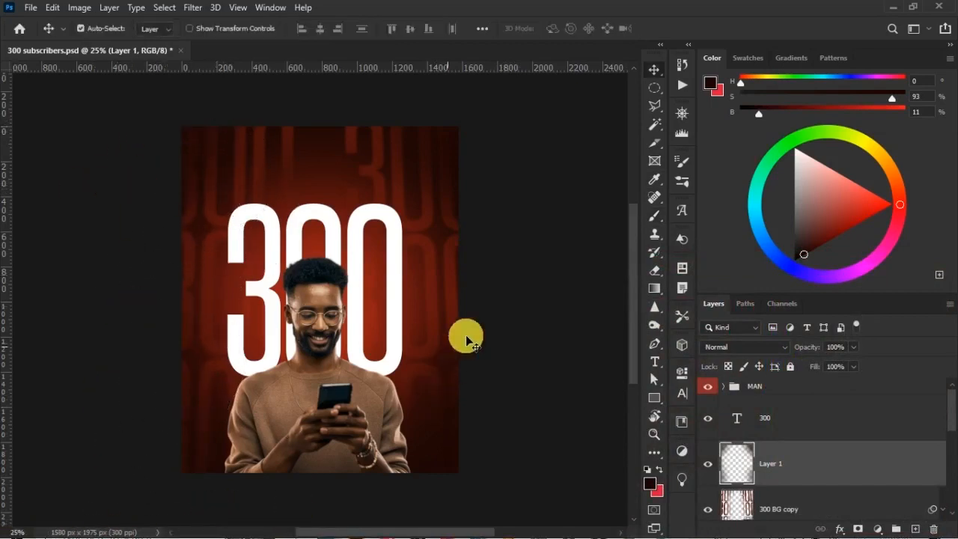
click(816, 496)
click(811, 349)
drag(810, 352, 831, 372)
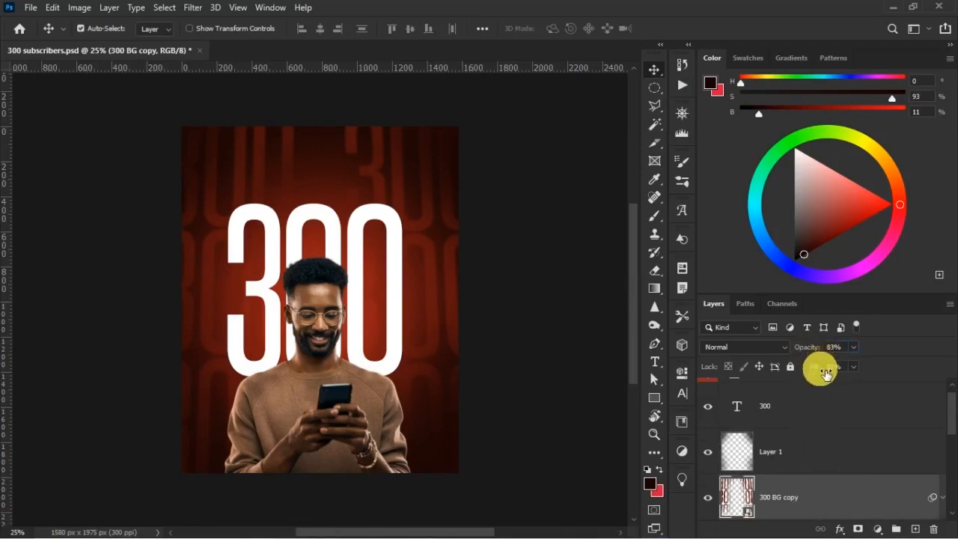
drag(817, 374, 819, 373)
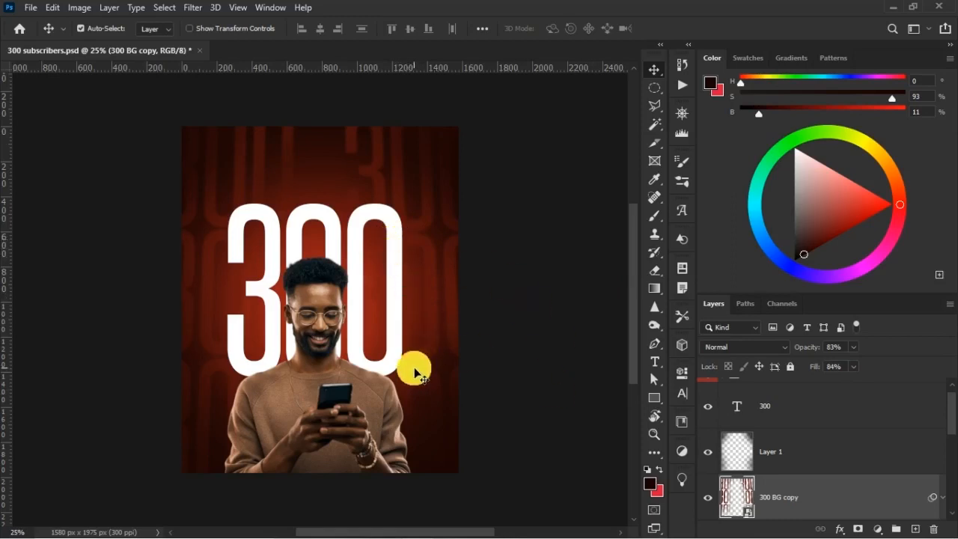
scroll(779, 443, down, 1)
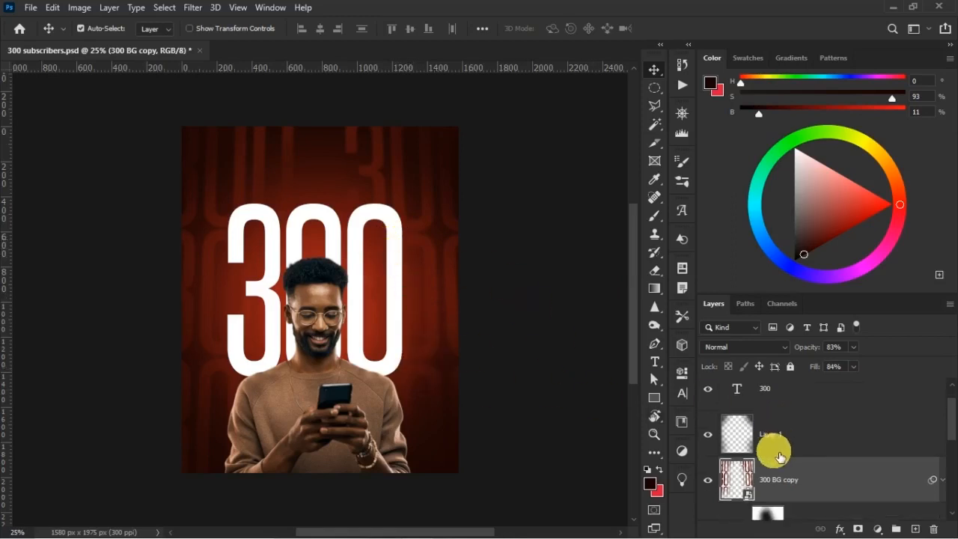
Select the man layer inside the MAN group and open it in the Camera Raw Filter.
click(345, 323)
scroll(798, 456, up, 1)
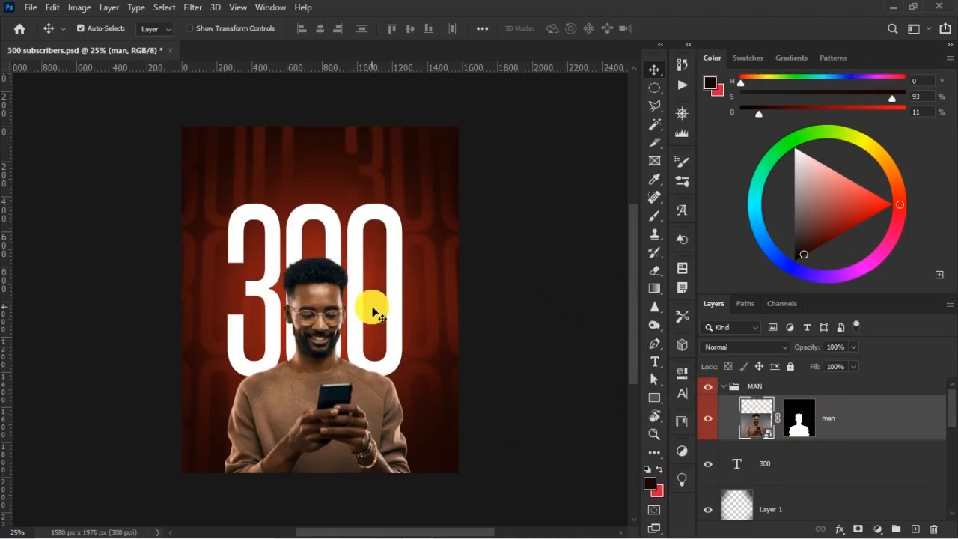
key(ctrl+plus)
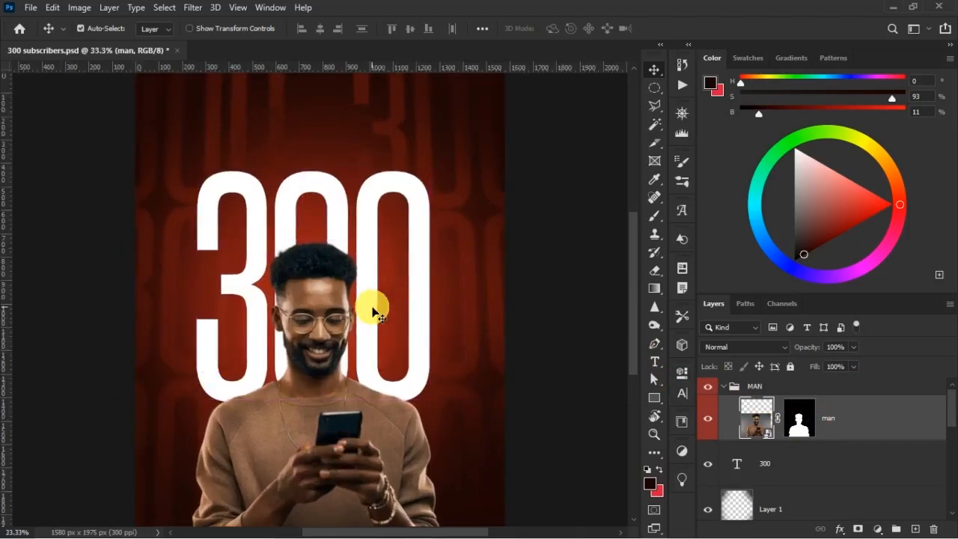
scroll(197, 397, down, 2)
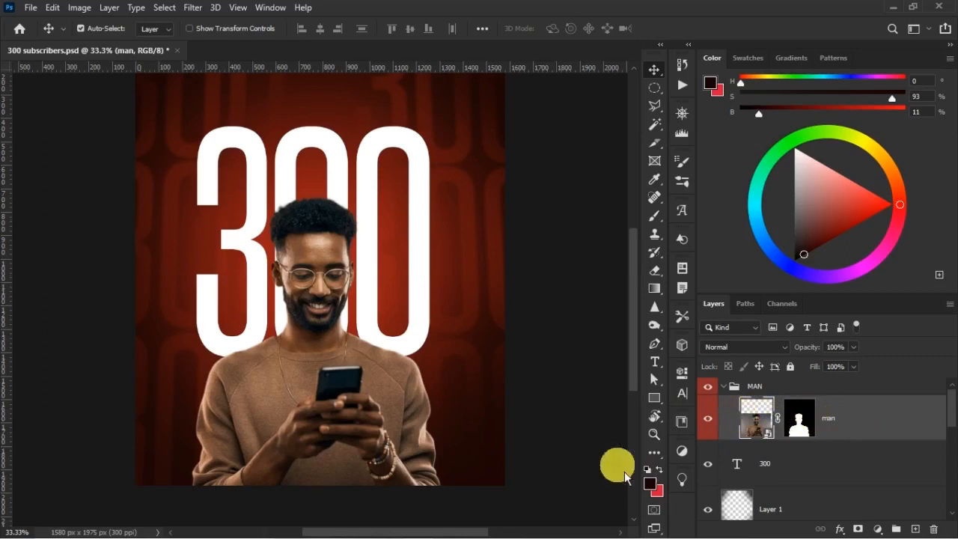
click(197, 9)
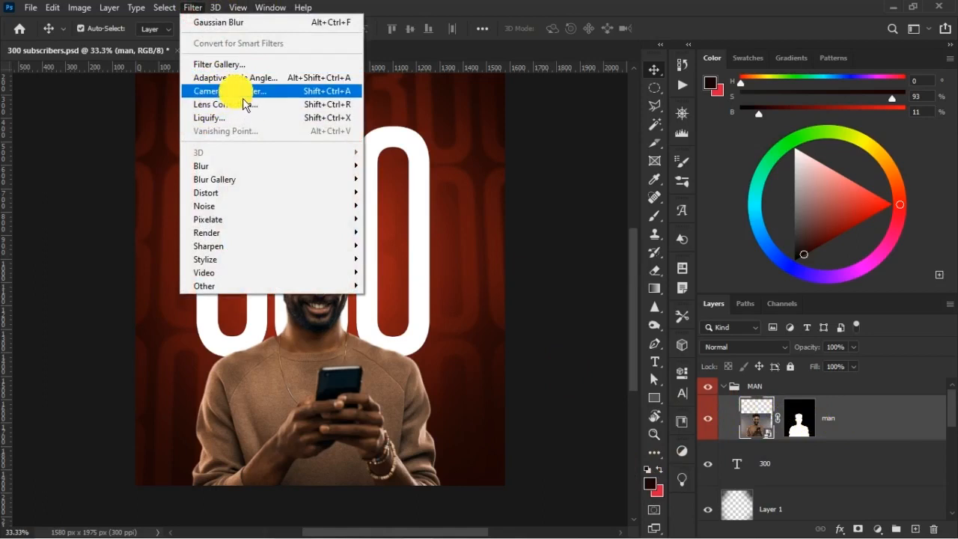
click(243, 93)
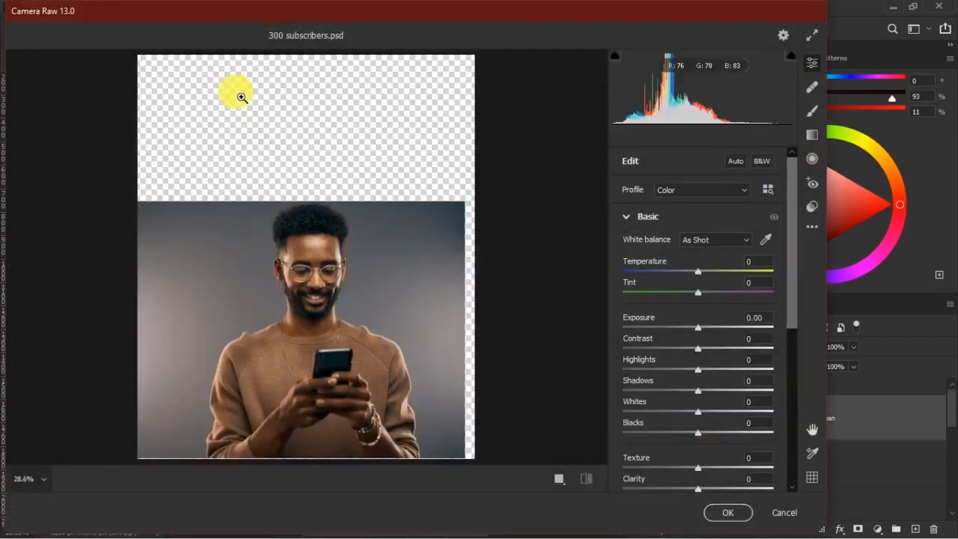
scroll(335, 304, up, 2)
scroll(341, 314, down, 5)
scroll(343, 315, up, 2)
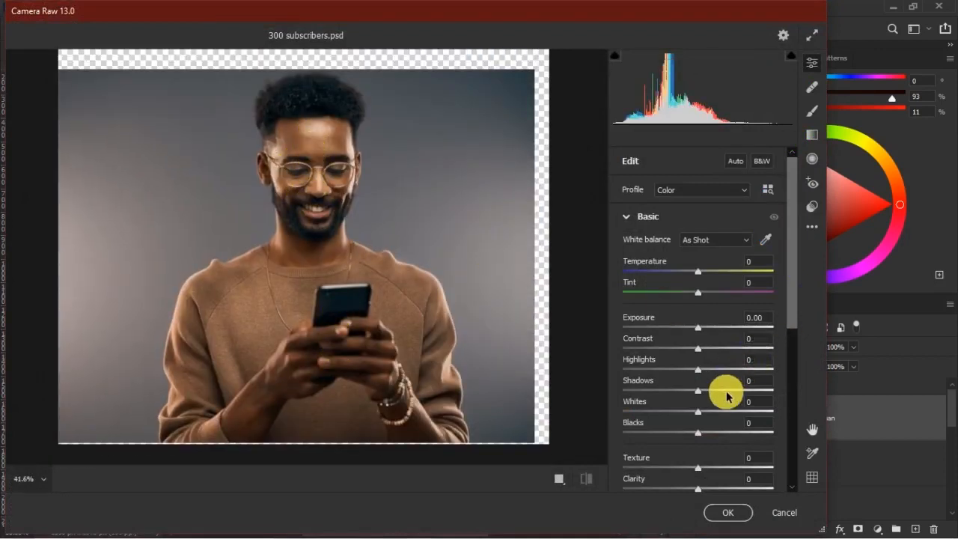
Set the man's Shadows to +10, Texture to +21, Clarity to +20 and Saturation to -13 in Camera Raw.
drag(703, 395, 710, 397)
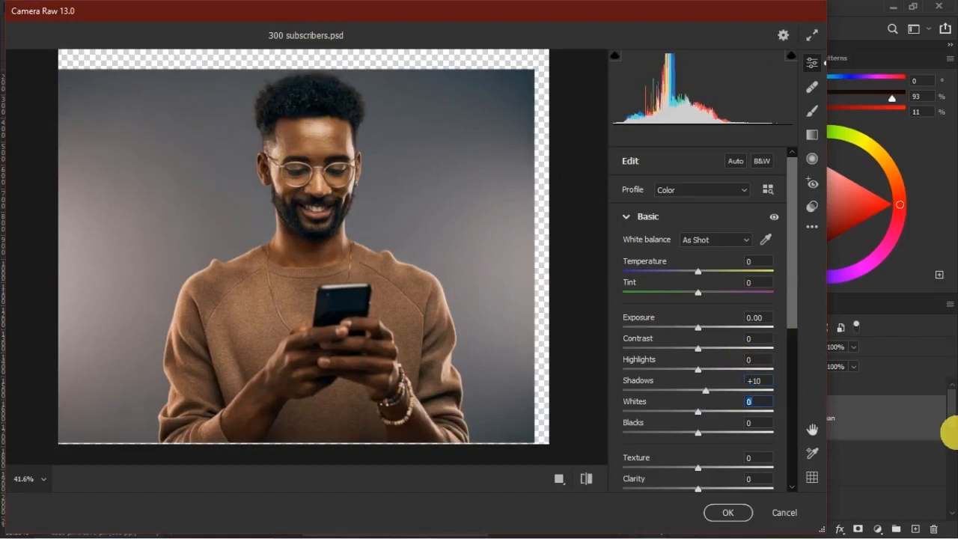
scroll(709, 381, down, 3)
mouse_move(698, 401)
mouse_down()
mouse_move(720, 411)
mouse_move(697, 420)
mouse_move(714, 427)
mouse_move(715, 402)
mouse_up()
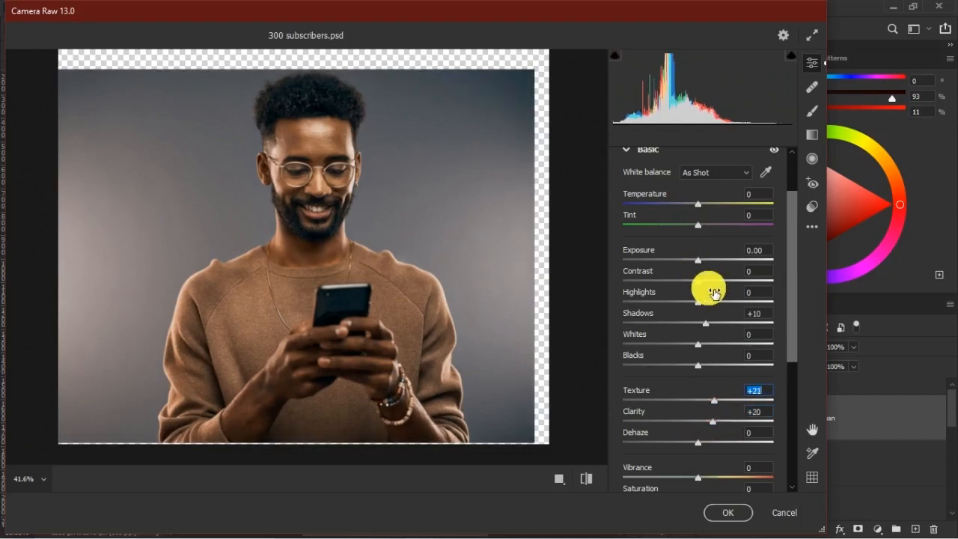
scroll(708, 430, down, 3)
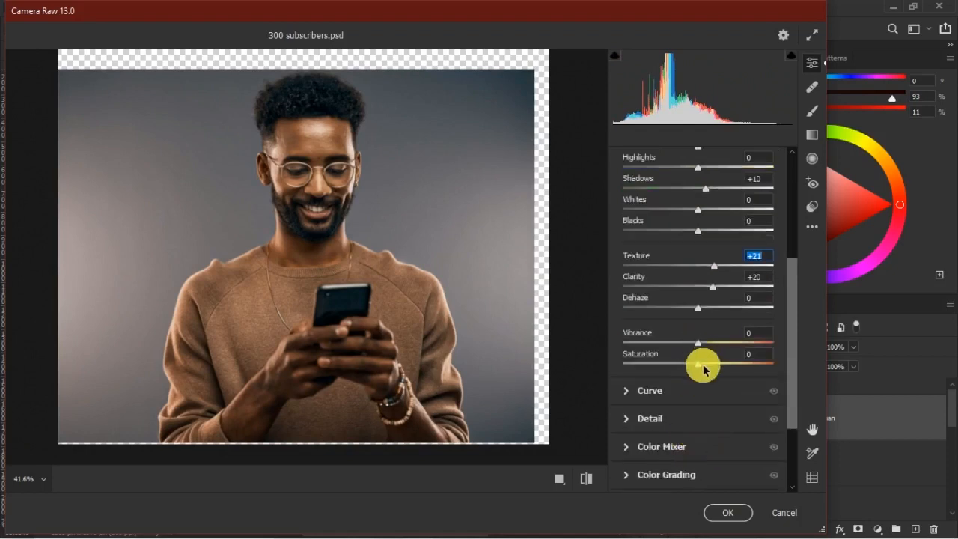
drag(700, 368, 692, 369)
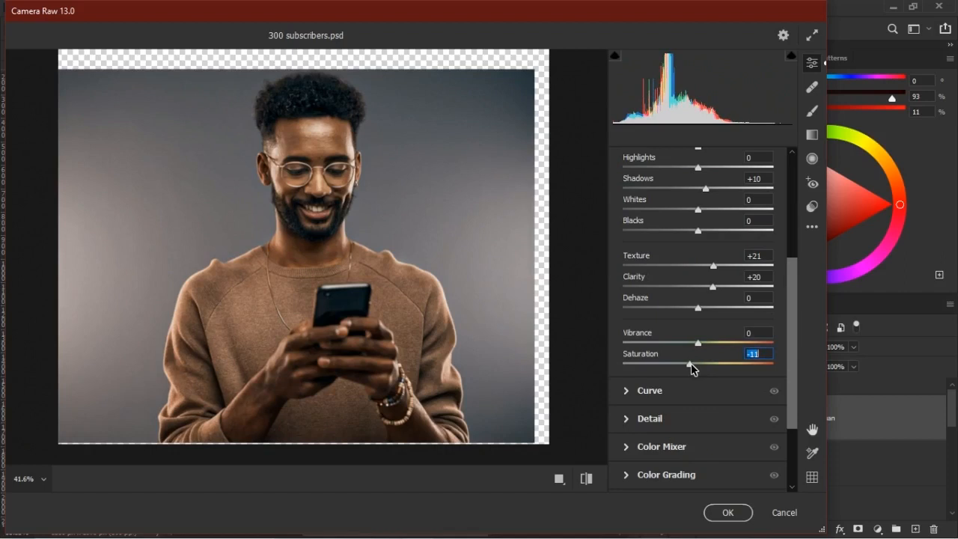
drag(690, 363, 687, 364)
scroll(689, 381, down, 3)
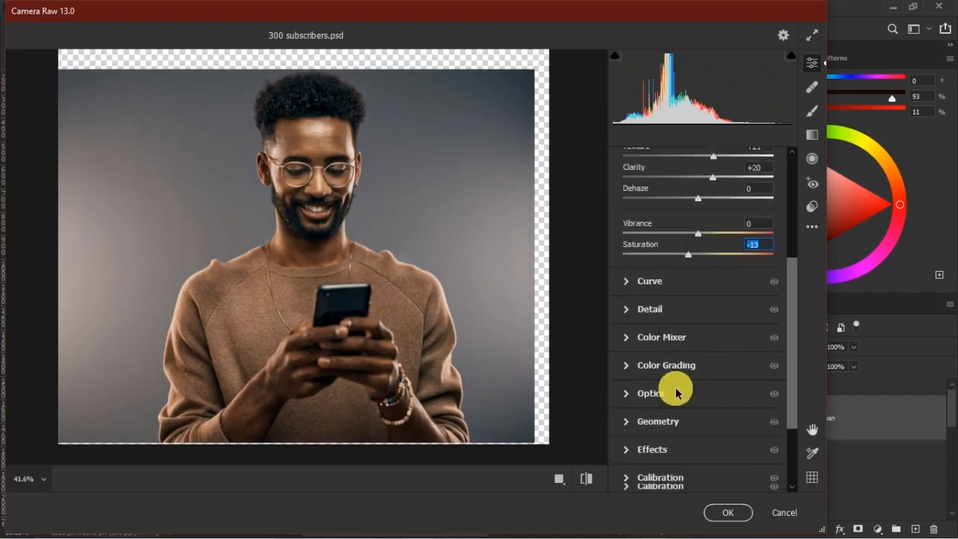
Set the man photo's Sharpening to 35 and Noise Reduction to 5 in the Detail adjustments.
click(629, 314)
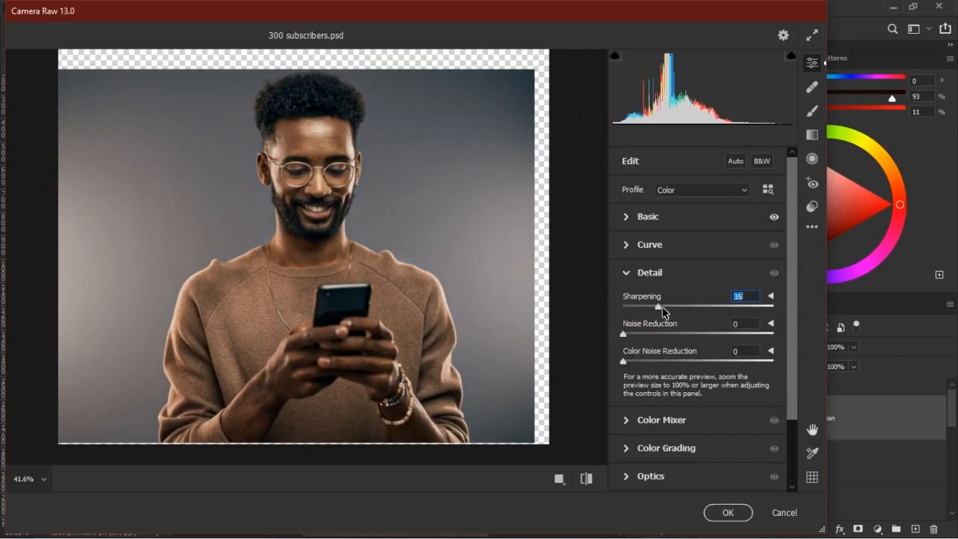
mouse_move(312, 130)
mouse_down()
mouse_move(408, 241)
mouse_move(321, 116)
mouse_up()
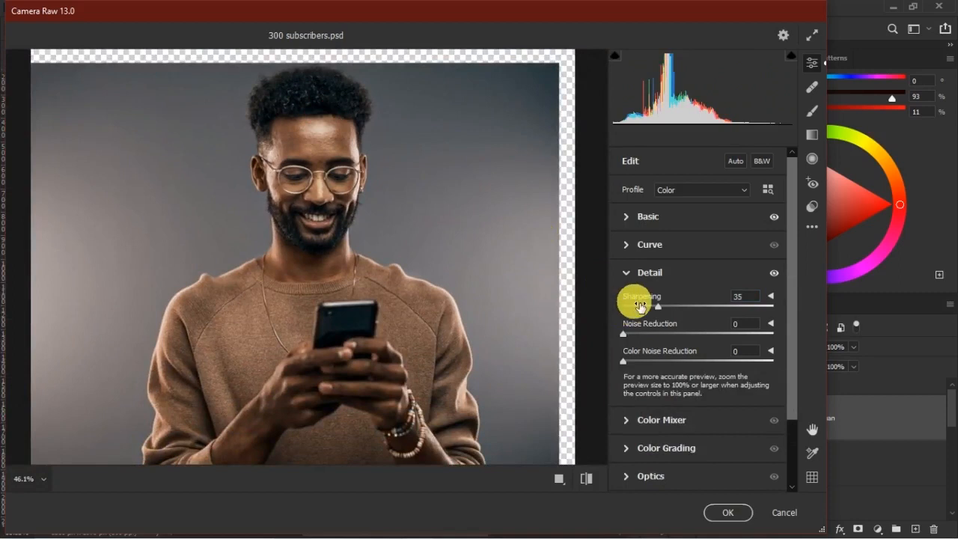
click(622, 336)
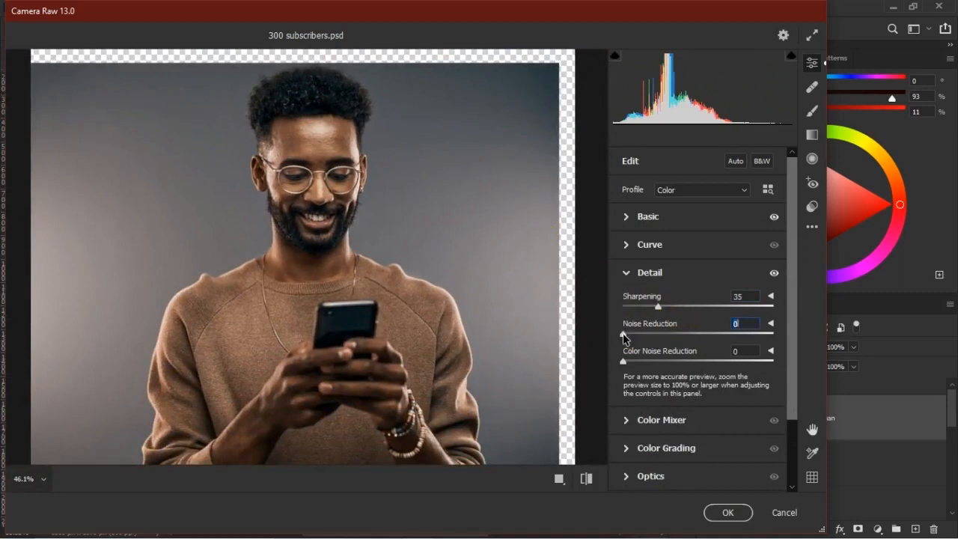
drag(380, 153, 396, 190)
Add a Grain effect of 11 to the man photo and apply the Camera Raw adjustments.
scroll(722, 353, down, 3)
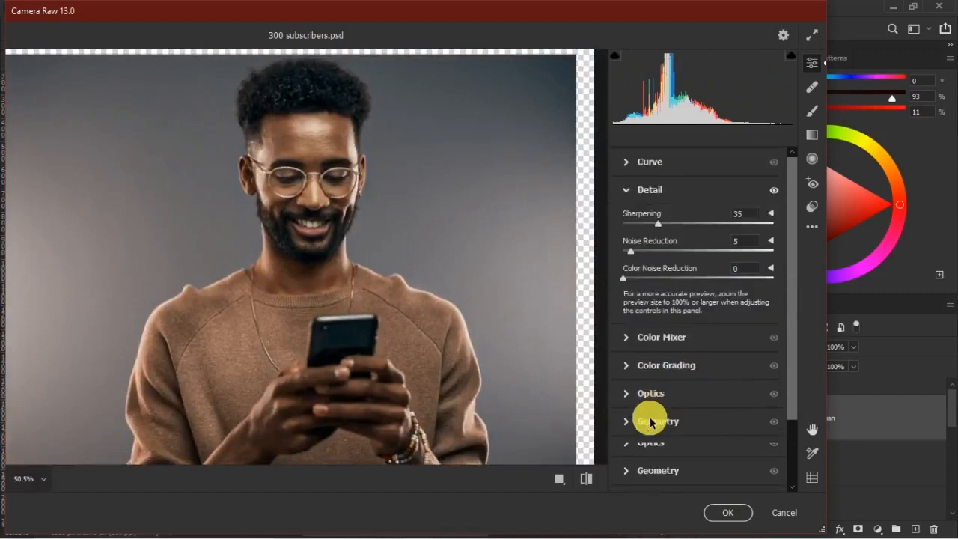
click(633, 452)
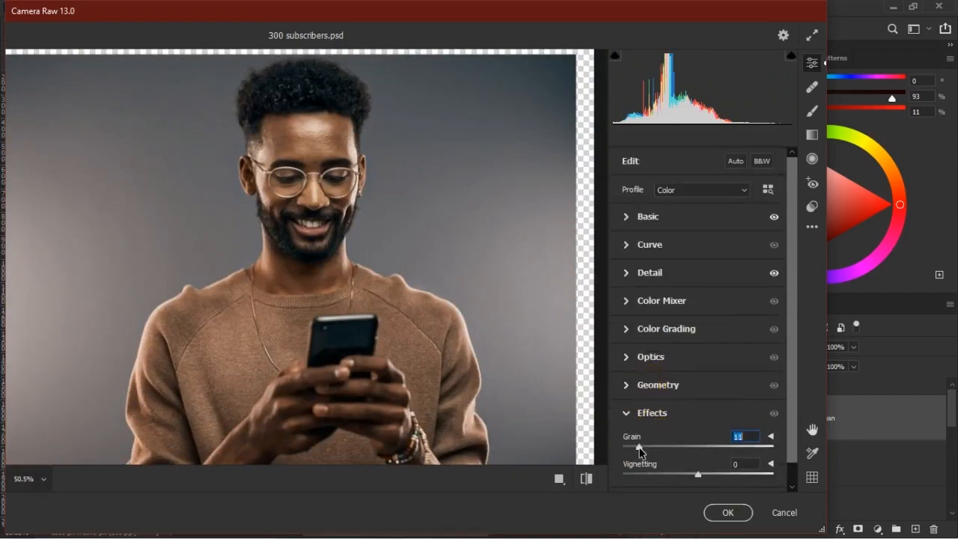
click(730, 513)
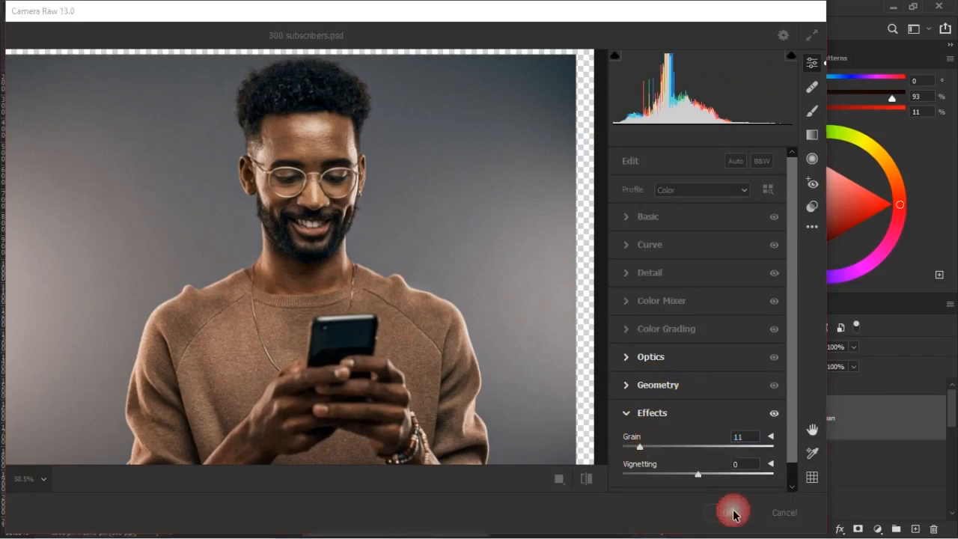
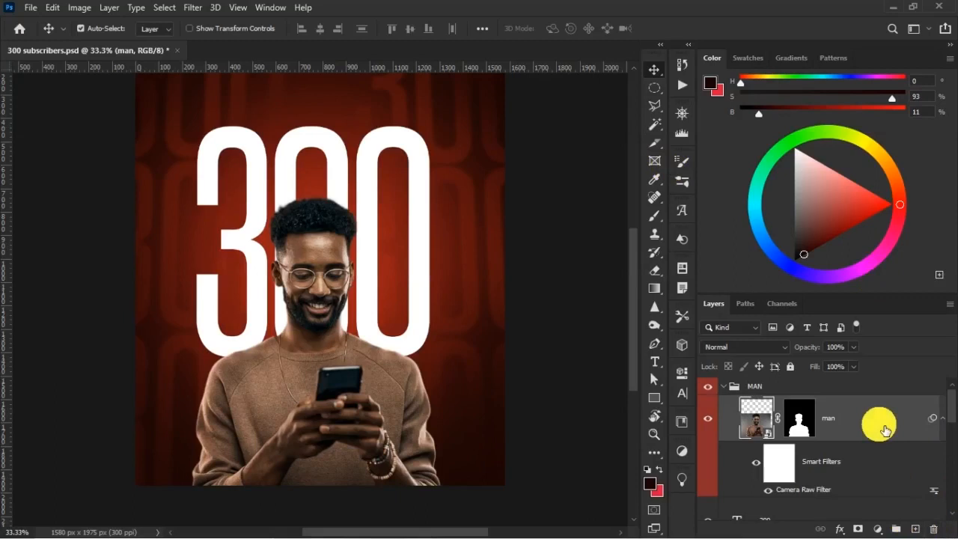
Add an Exposure adjustment clipped to the man layer and set its Exposure to -1.2.
click(877, 529)
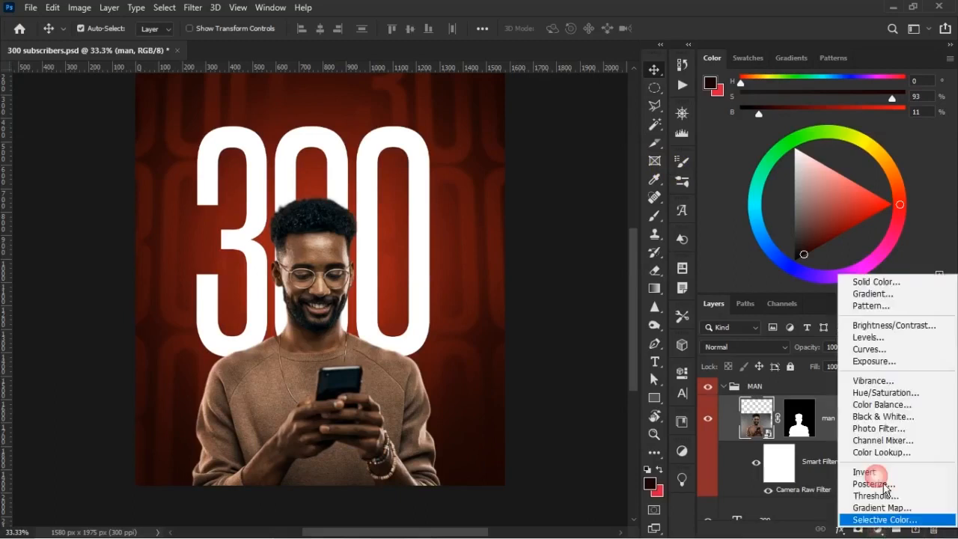
click(889, 371)
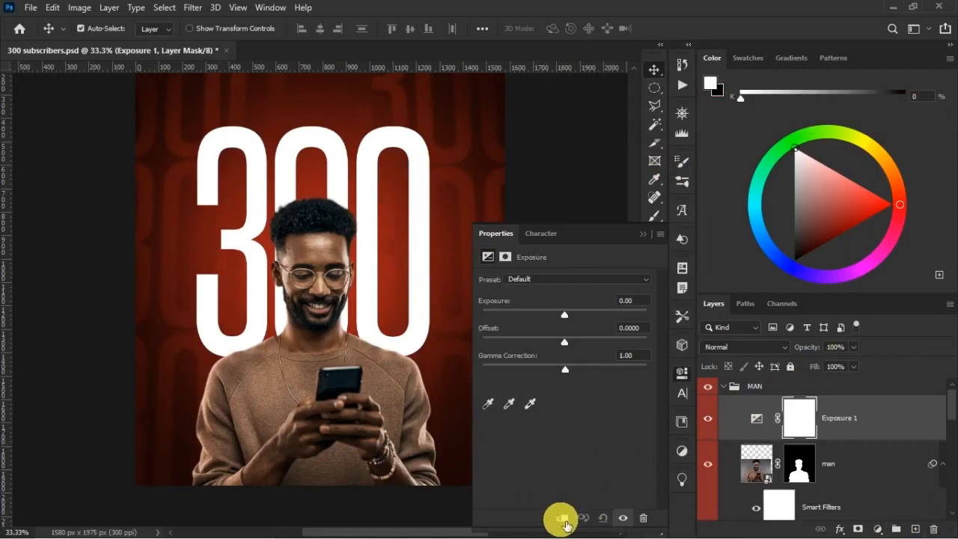
mouse_move(565, 315)
mouse_down()
mouse_move(491, 323)
mouse_move(554, 327)
mouse_up()
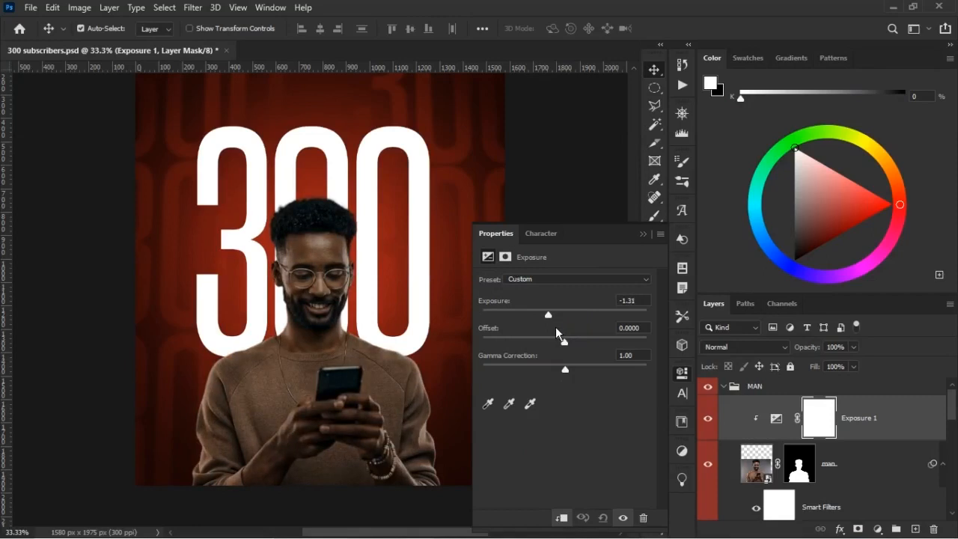
click(634, 300)
text(-1.8)
key(BackSpace)
text(2)
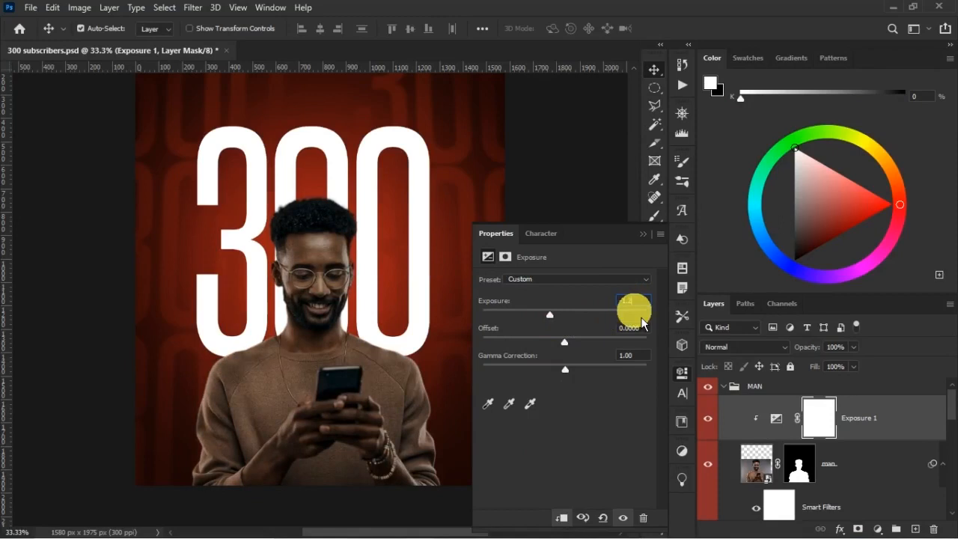
click(643, 234)
Compare the poster with the man's Exposure adjustment hidden, shown and unclipped, and collapse the MAN group.
click(707, 418)
click(708, 417)
click(780, 424)
click(780, 425)
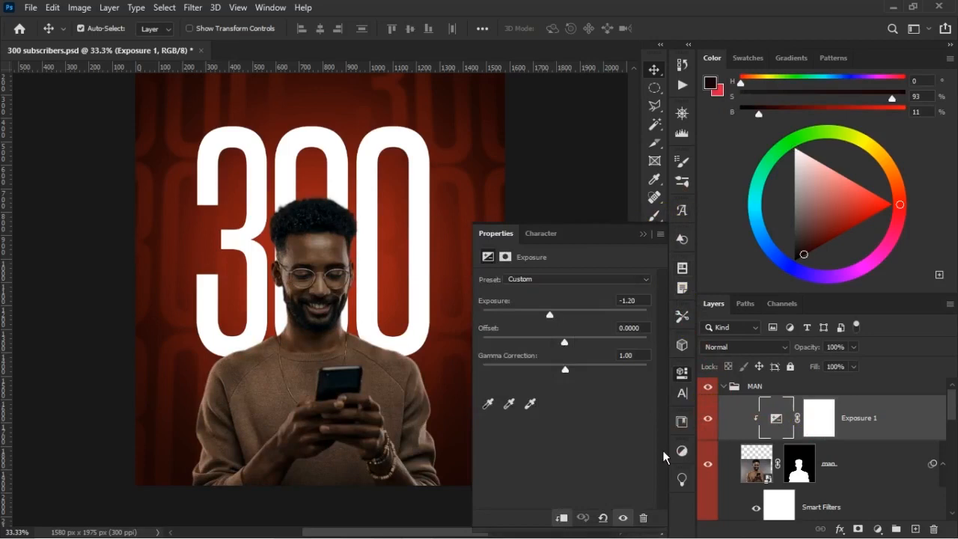
click(567, 517)
click(567, 517)
click(567, 517)
click(567, 518)
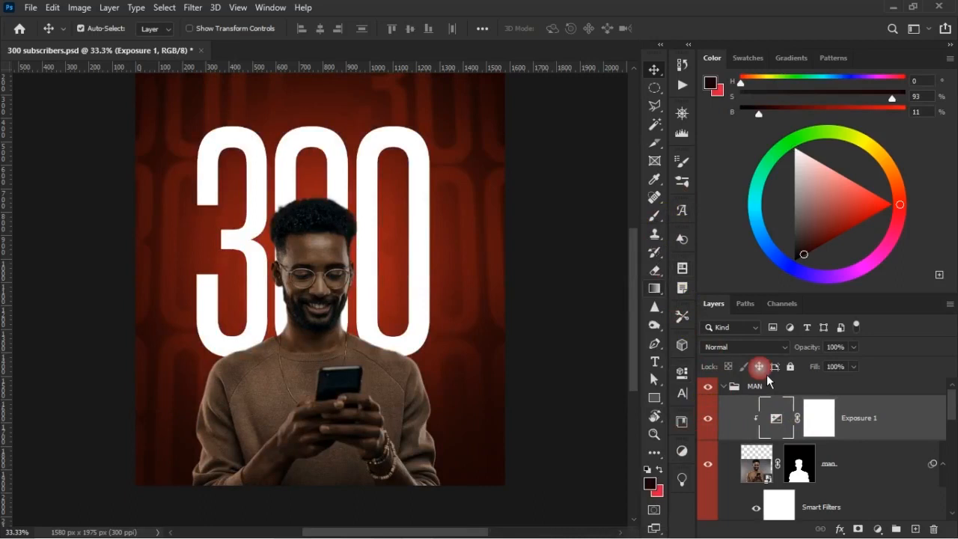
click(723, 387)
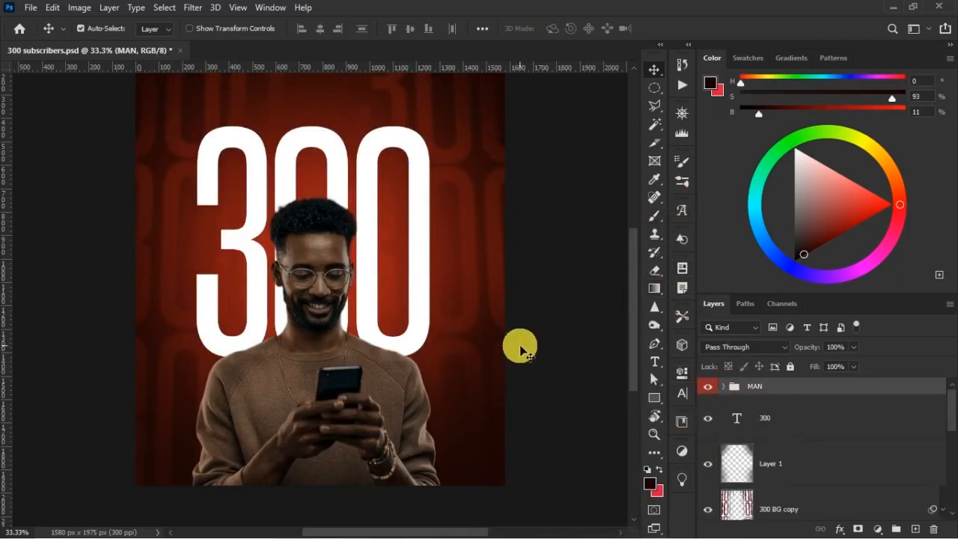
Add an unclipped Exposure adjustment above Layer 1 to darken the background, with Exposure at about -1.03.
key(ctrl+minus)
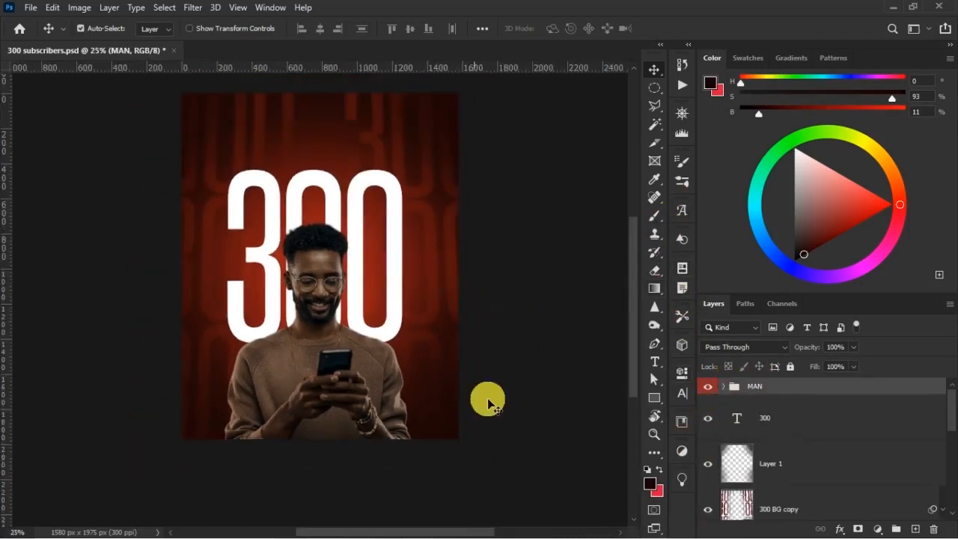
click(749, 466)
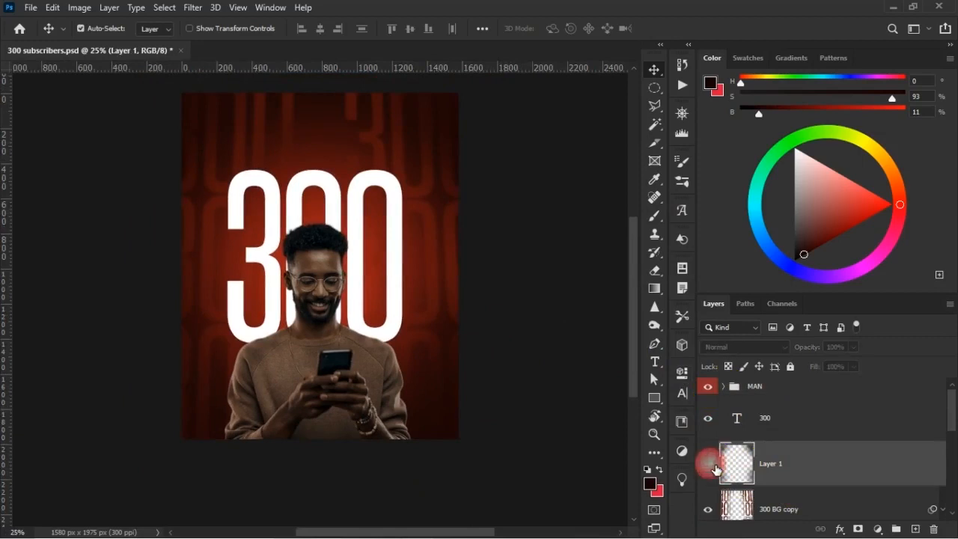
click(877, 530)
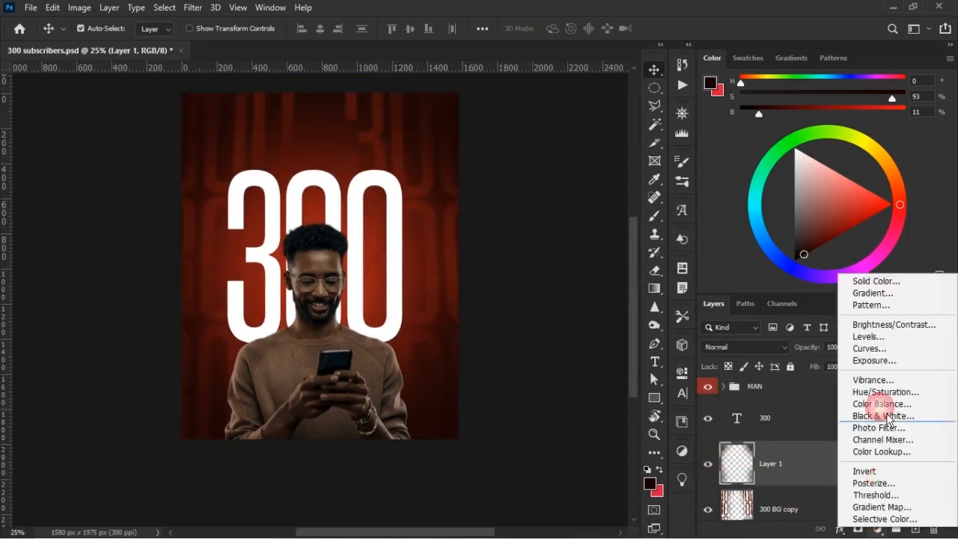
click(902, 361)
click(563, 516)
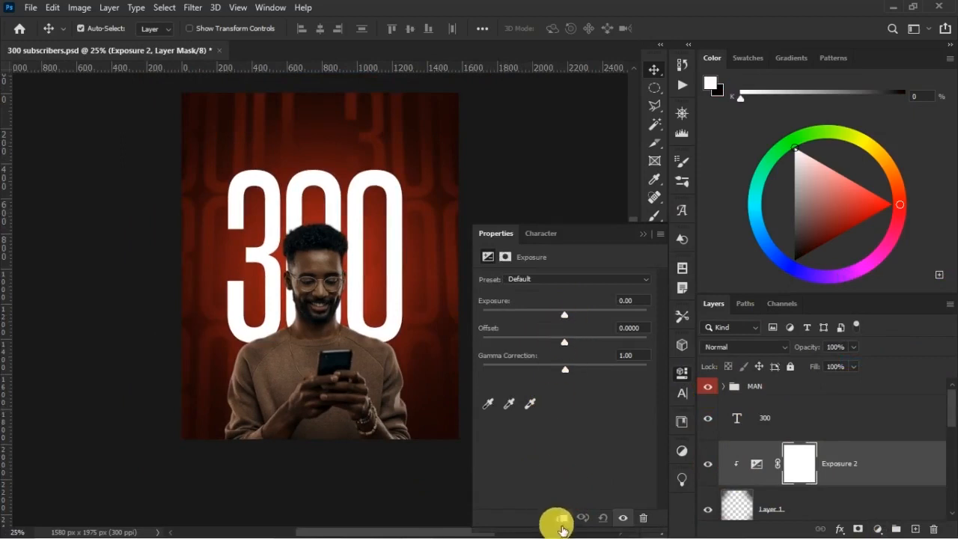
click(561, 517)
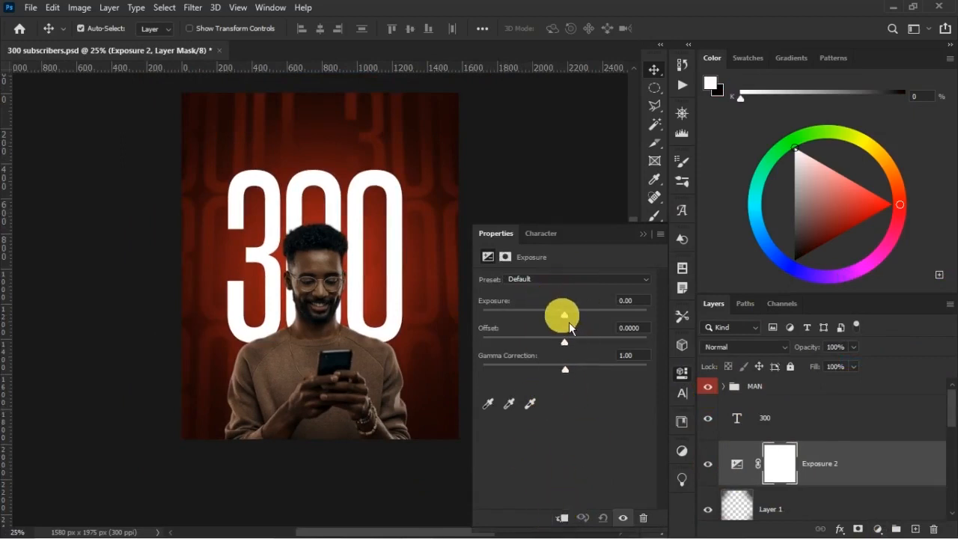
drag(572, 325, 562, 330)
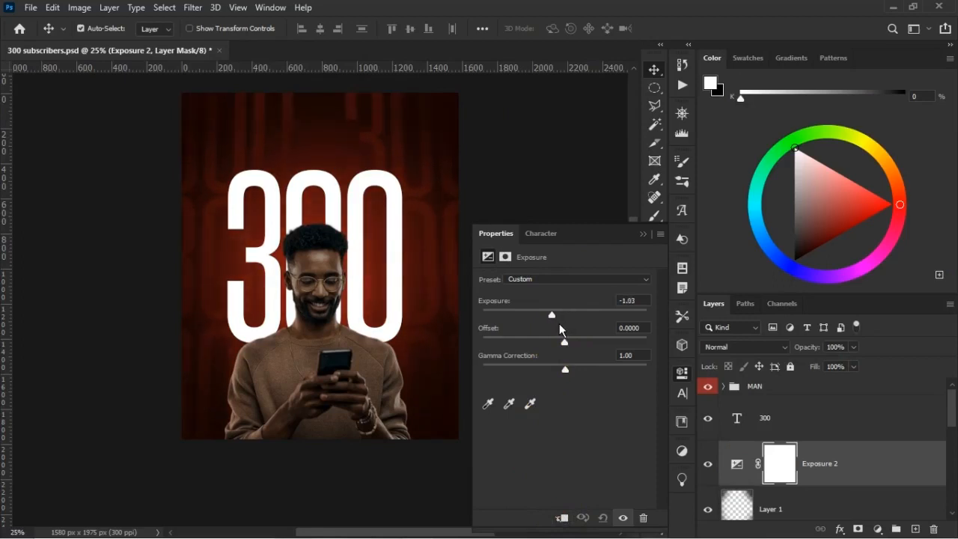
click(642, 233)
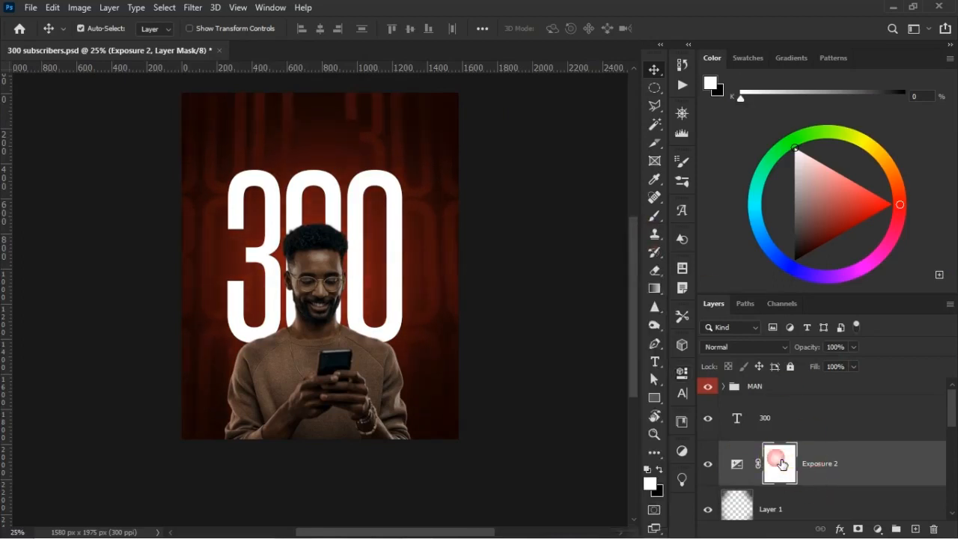
Paint black on the background Exposure mask with a soft 1100 px brush over the poster's centre, leaving only the edges darkened.
click(655, 215)
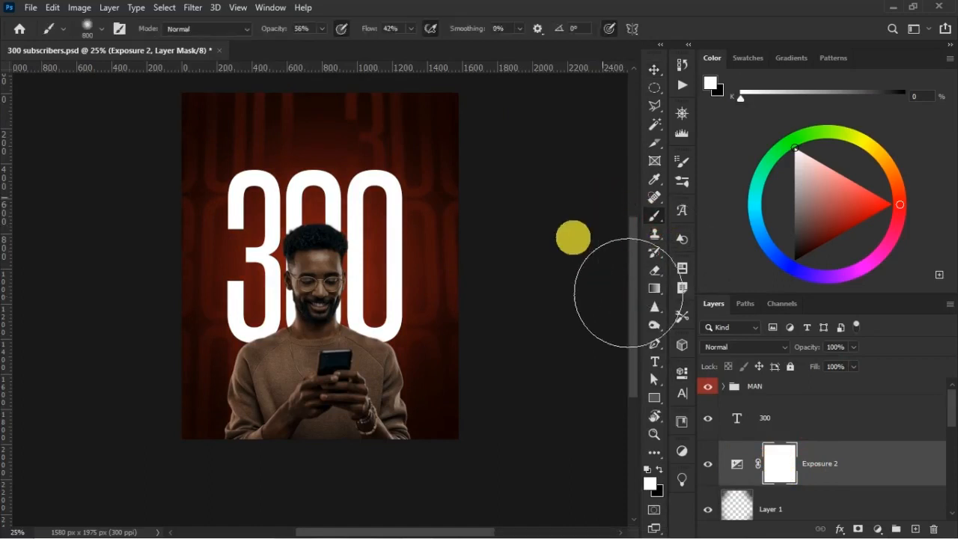
click(659, 468)
click(303, 181)
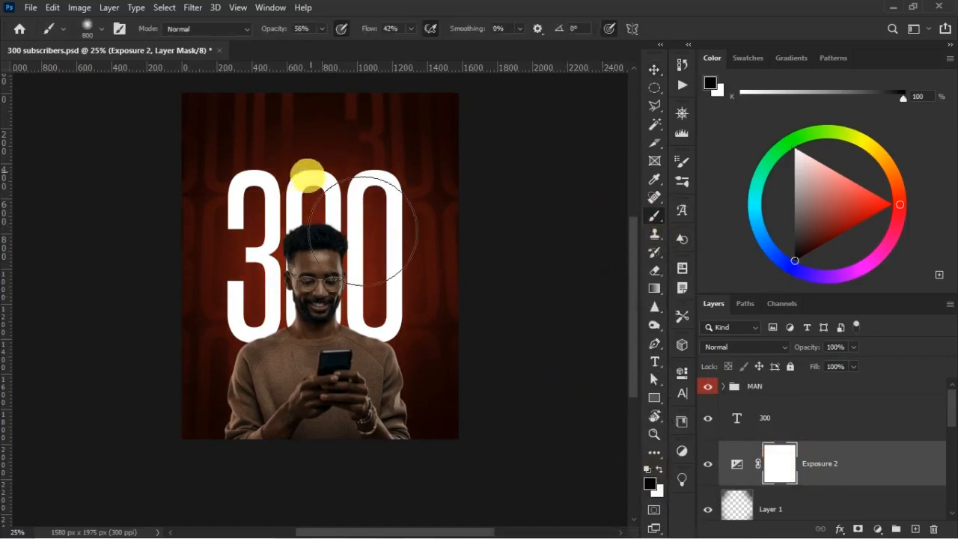
key(bracketright)
key(bracketright)
key(bracketright)
click(336, 225)
click(290, 223)
click(293, 209)
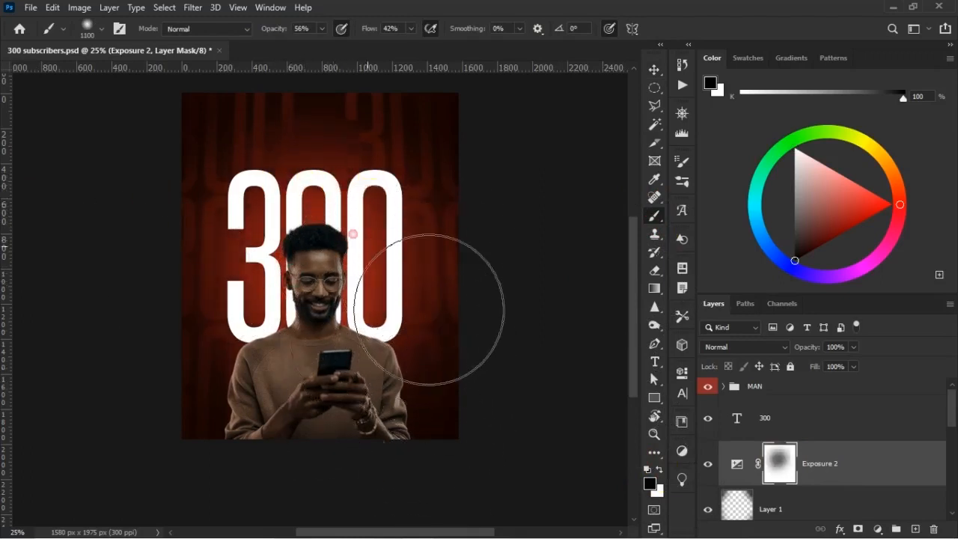
mouse_move(384, 334)
mouse_down()
mouse_move(365, 286)
mouse_move(380, 236)
mouse_up()
mouse_move(354, 356)
mouse_down()
mouse_move(349, 421)
mouse_move(408, 444)
mouse_move(380, 240)
mouse_move(442, 308)
mouse_move(352, 407)
mouse_move(349, 338)
mouse_move(423, 428)
mouse_move(372, 225)
mouse_move(442, 352)
mouse_move(407, 440)
mouse_up()
click(709, 463)
mouse_move(352, 418)
mouse_down()
mouse_move(347, 297)
mouse_move(396, 396)
mouse_up()
Fine-tune the Exposure amount of the background adjustment and compare the poster with and without it.
scroll(796, 503, down, 1)
click(708, 493)
click(708, 493)
double_click(737, 447)
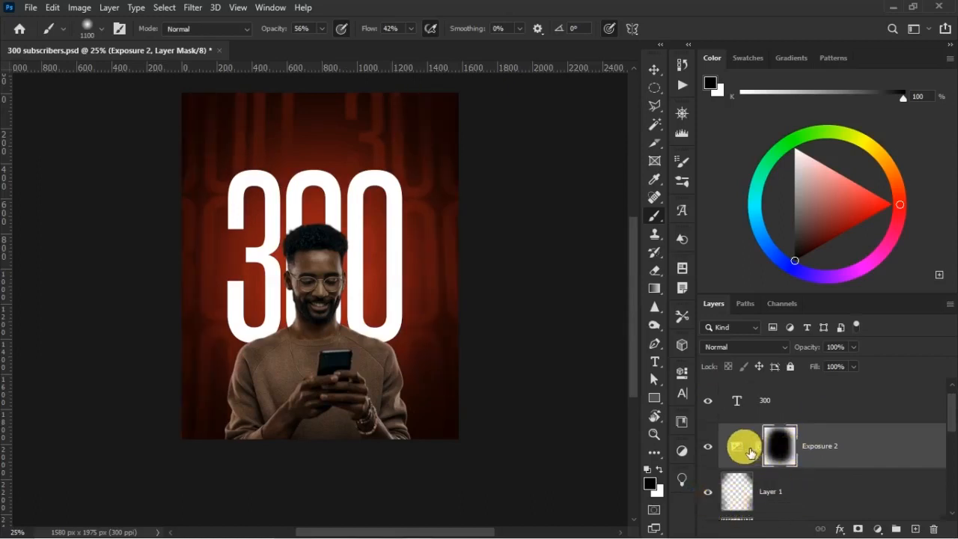
mouse_move(545, 321)
mouse_down()
mouse_move(518, 319)
mouse_move(597, 322)
mouse_move(557, 322)
mouse_up()
click(644, 235)
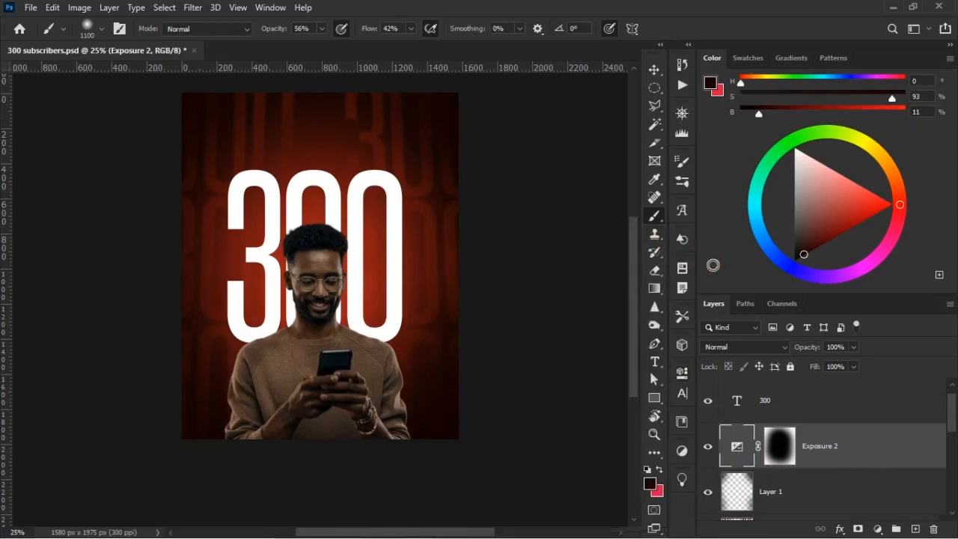
click(709, 446)
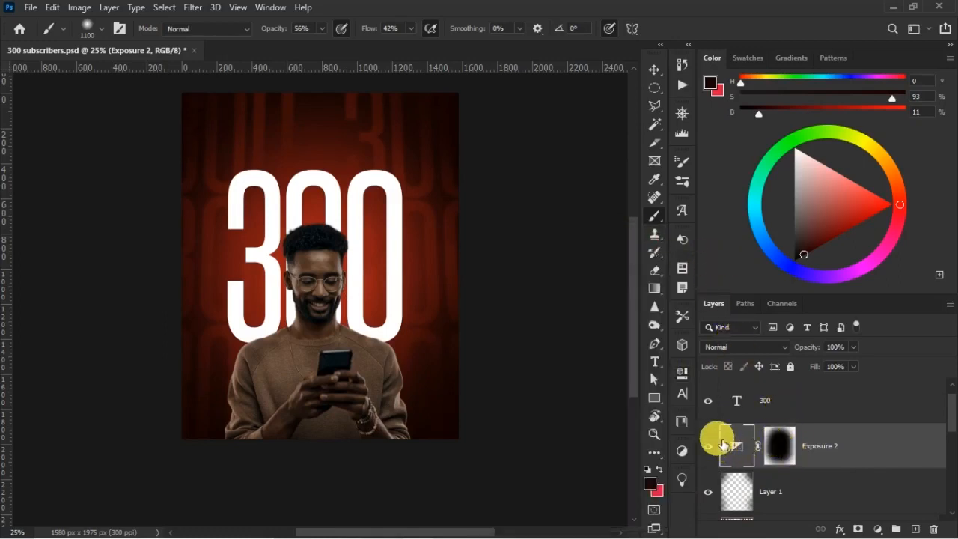
click(711, 447)
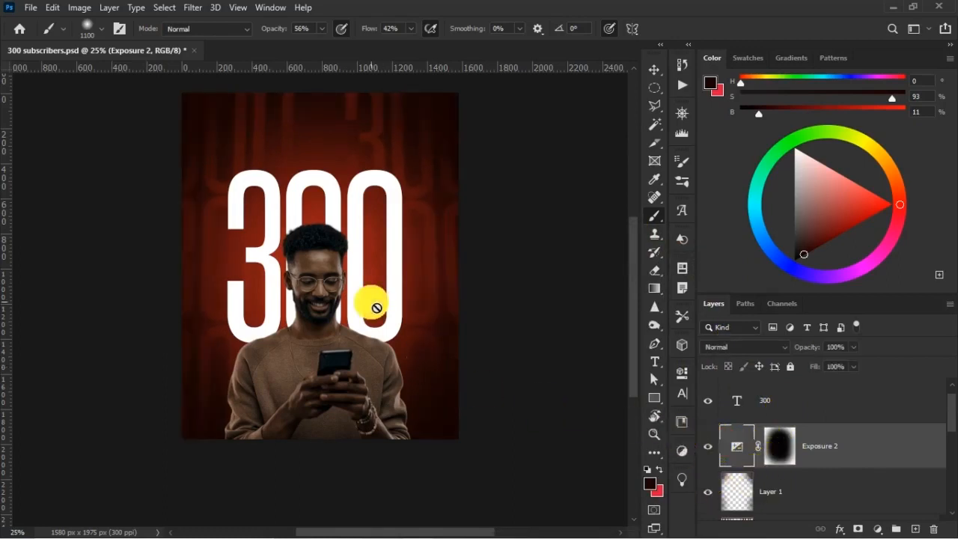
Select the man layer, collapse its smart filter list and compare the man with and without his Exposure adjustment.
key(v)
click(327, 268)
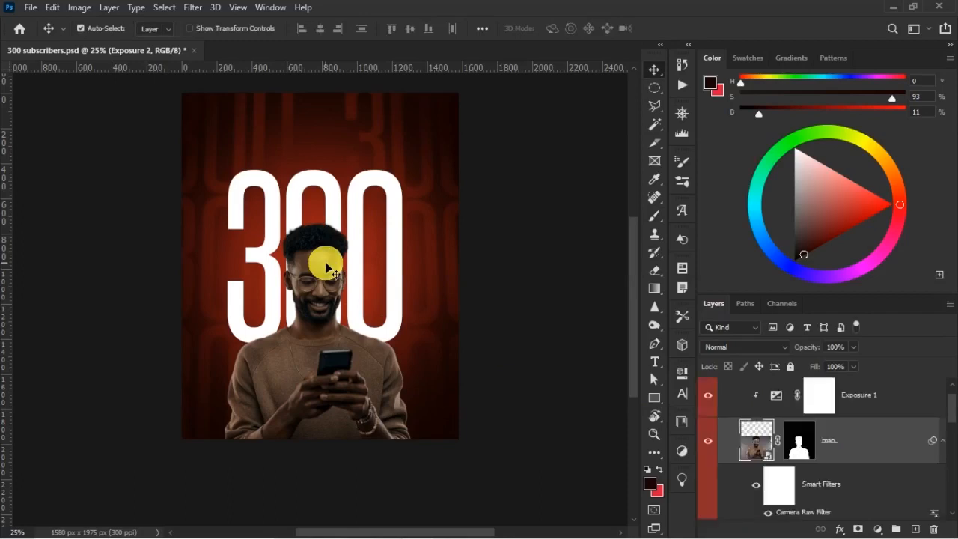
scroll(837, 438, up, 1)
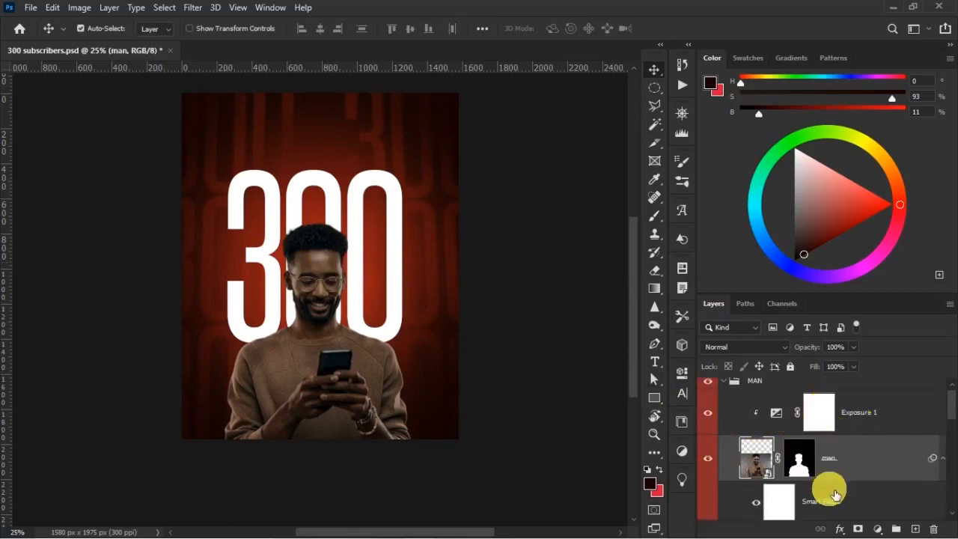
scroll(837, 494, down, 1)
click(942, 431)
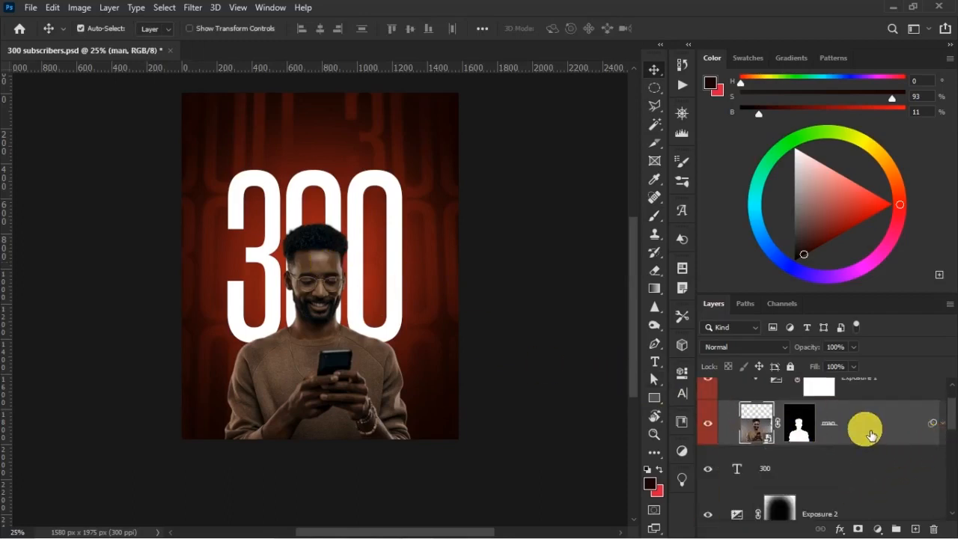
scroll(861, 434, up, 1)
click(716, 420)
click(716, 420)
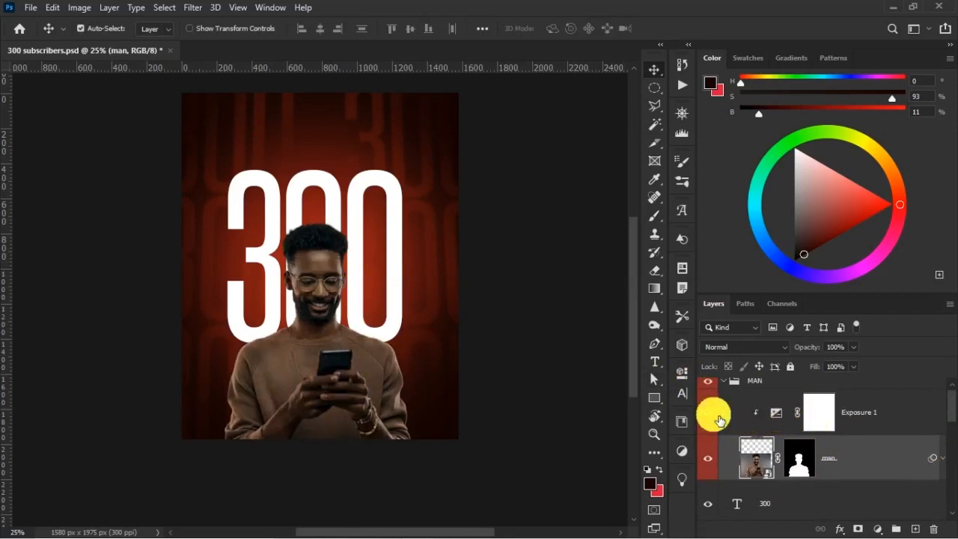
Add a Color Balance adjustment above the man's Exposure, clip it, and set Midtones to red +8 and yellow-blue -7.
key(ctrl+plus)
scroll(528, 356, down, 2)
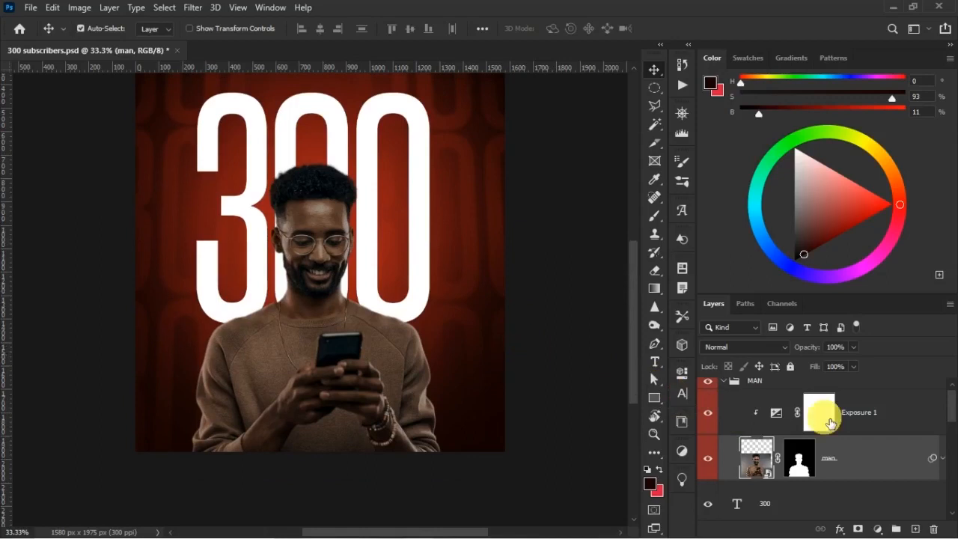
click(831, 418)
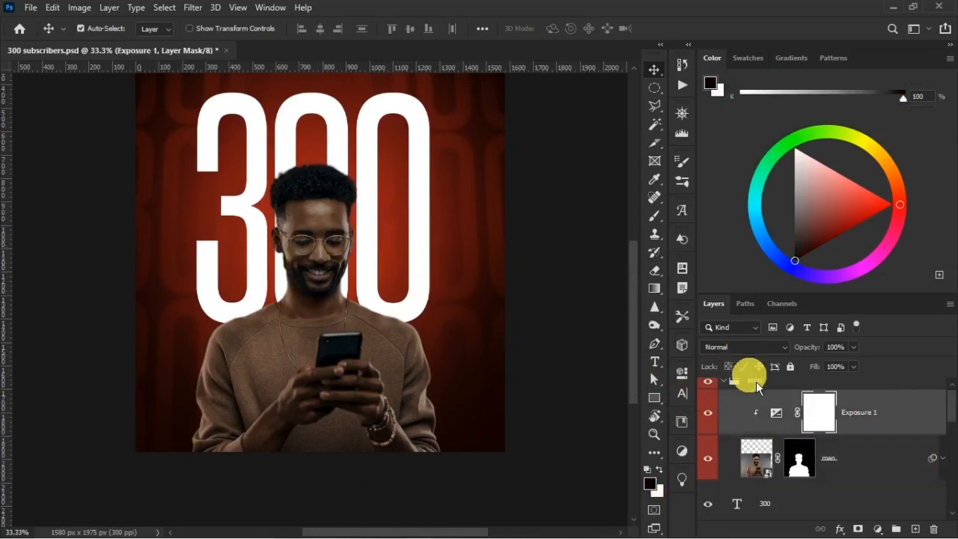
click(879, 530)
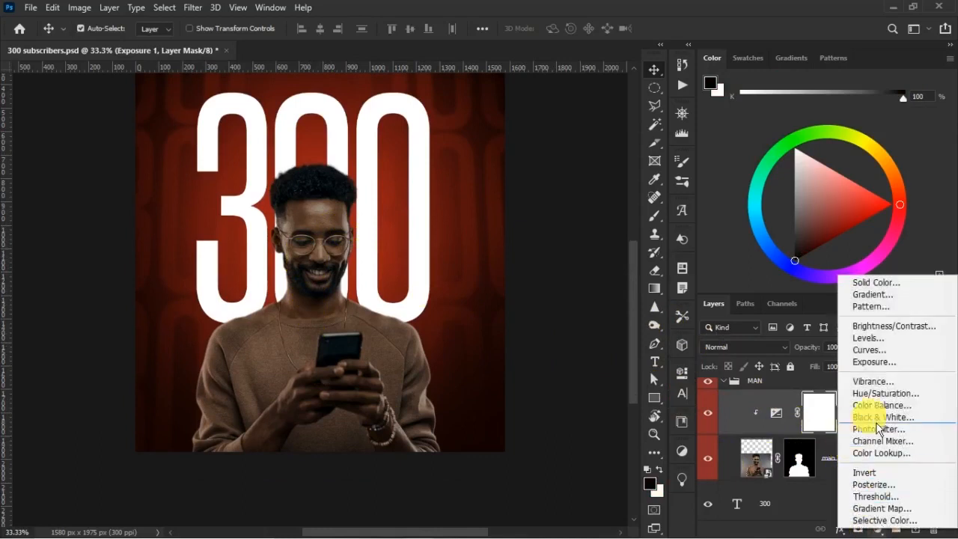
click(878, 405)
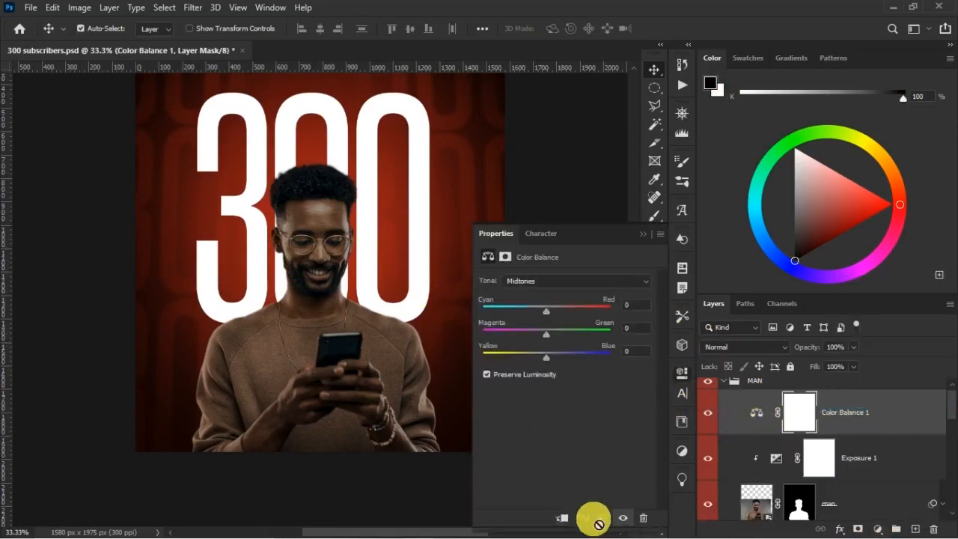
click(564, 518)
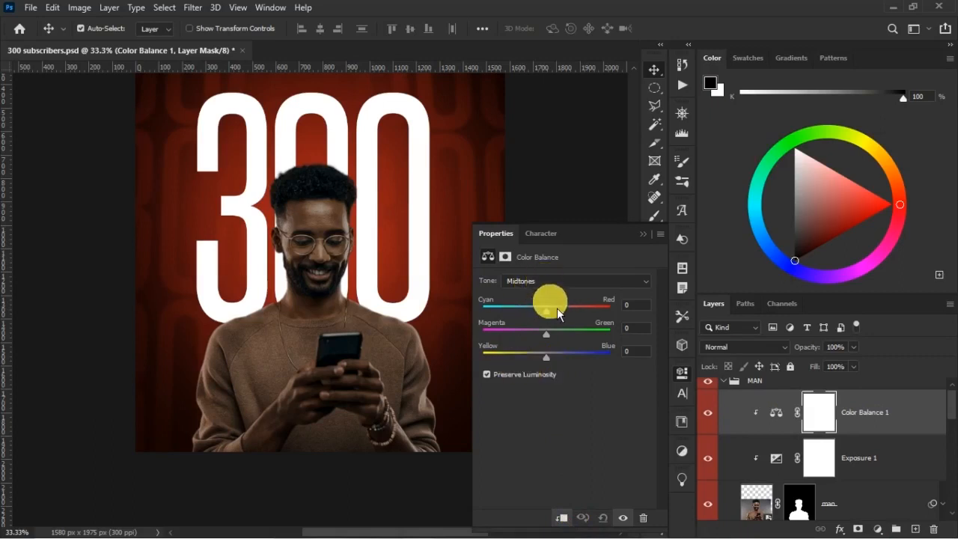
drag(556, 317, 559, 319)
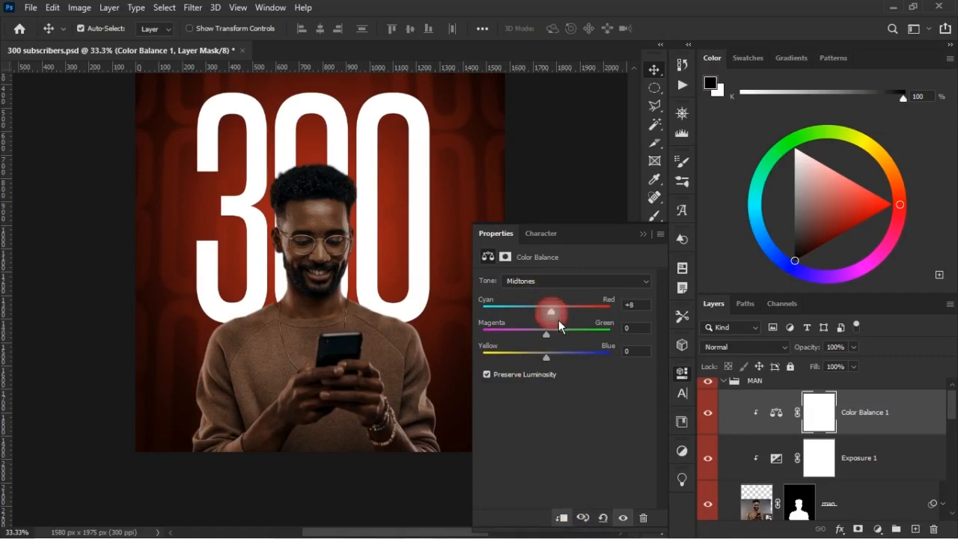
mouse_move(550, 364)
mouse_down()
mouse_move(504, 364)
mouse_move(553, 371)
mouse_up()
Set the Color Balance Shadows to +8 on cyan-red and -8 on yellow-blue.
click(550, 288)
click(548, 294)
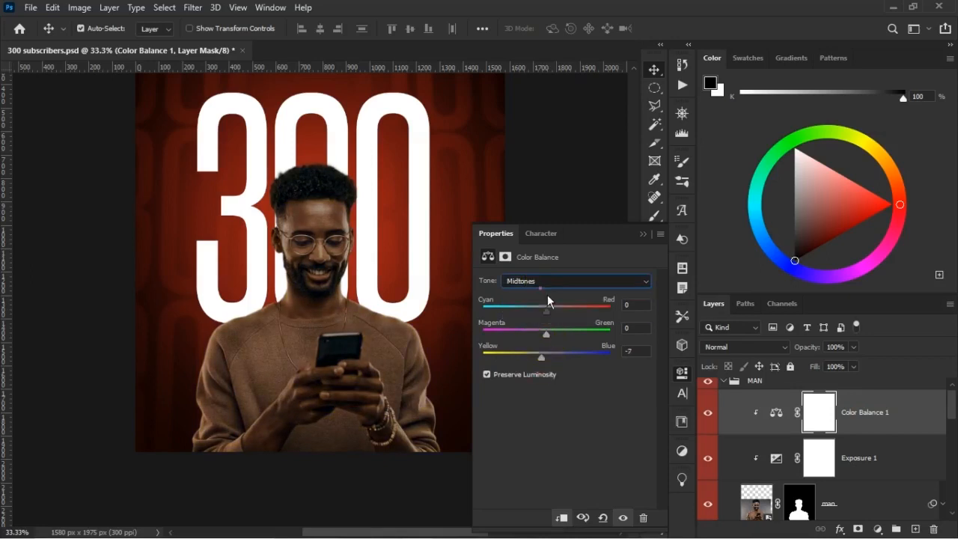
drag(555, 318, 559, 320)
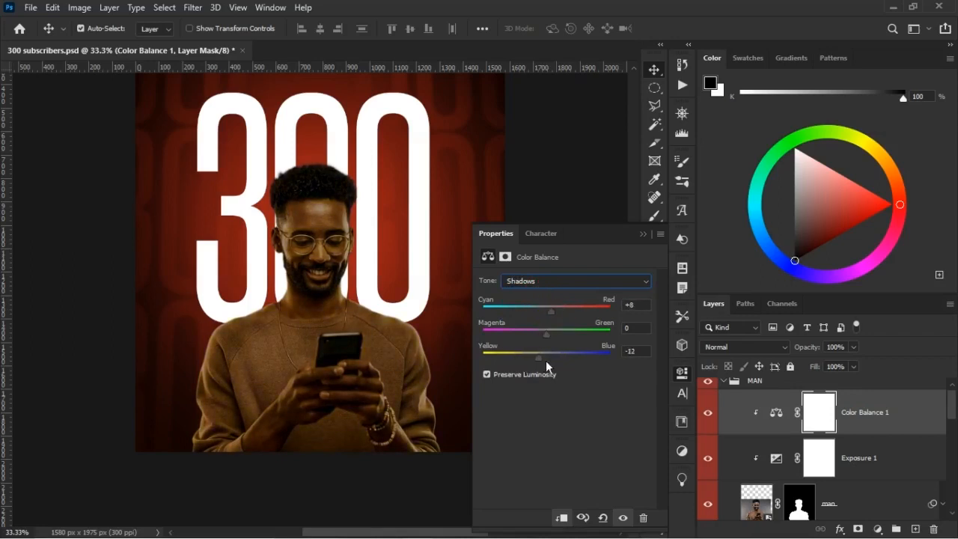
drag(547, 360, 548, 360)
Set the Color Balance Highlights to +8 on cyan-red and -8 on yellow-blue, and compare the man with and without the adjustment.
click(548, 285)
click(536, 312)
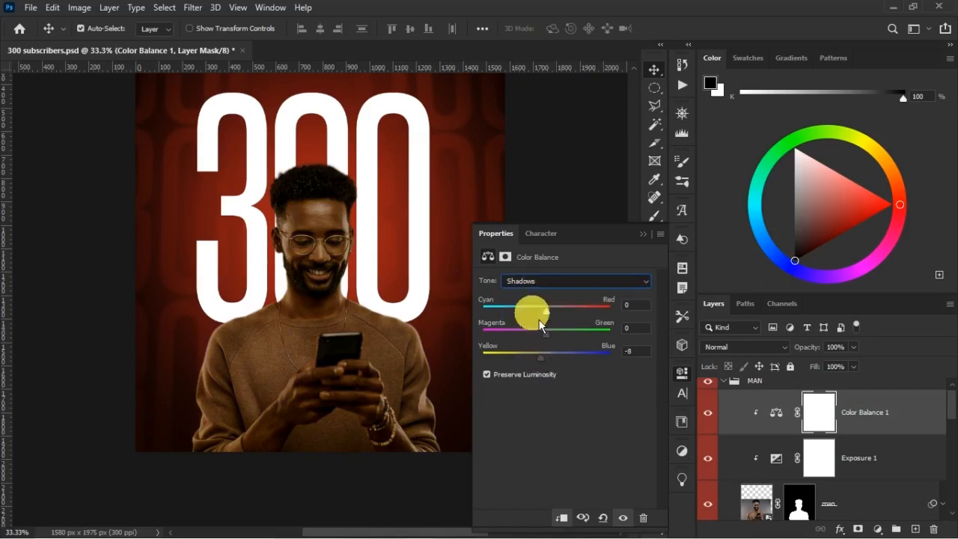
drag(563, 321, 557, 321)
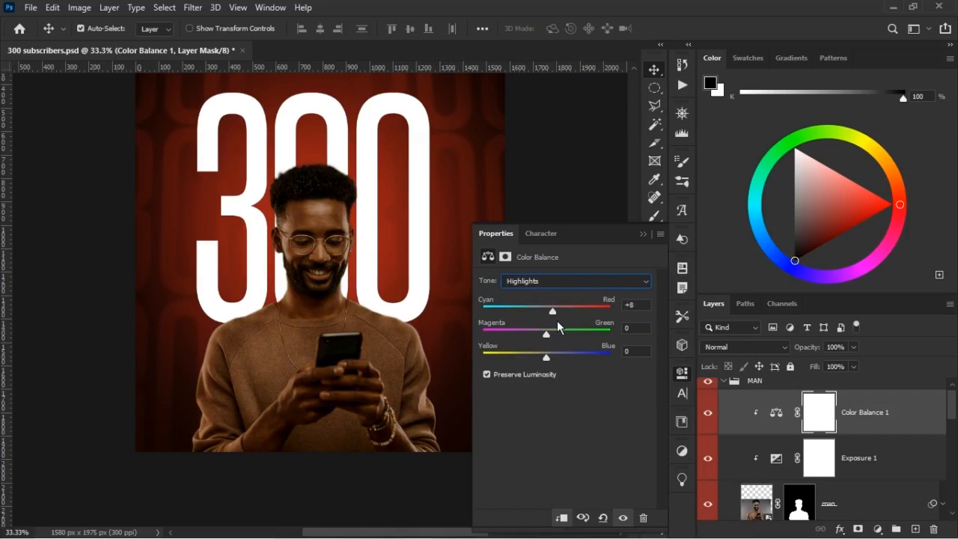
click(547, 358)
drag(544, 362, 547, 361)
click(708, 411)
click(712, 416)
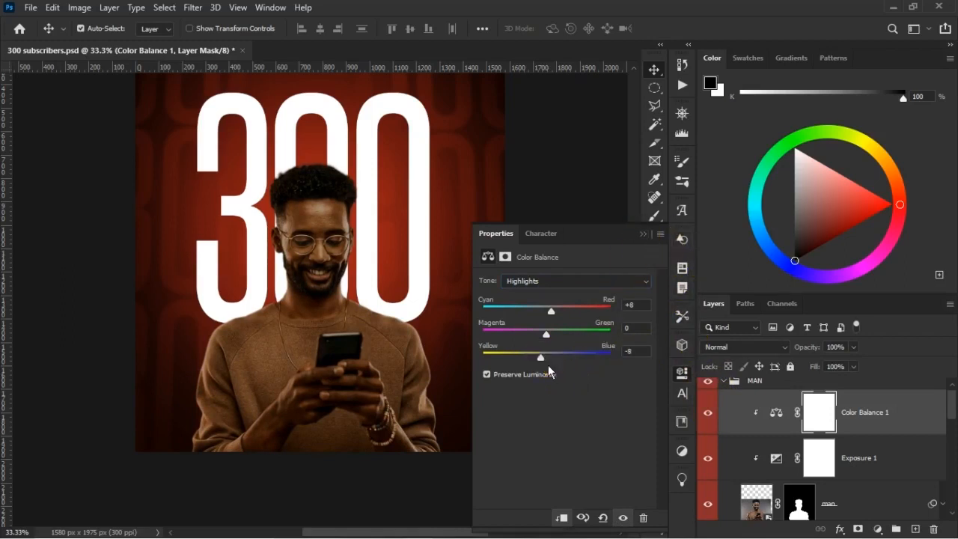
Set the yellow-blue value of the Color Balance Midtones to -9.
click(551, 281)
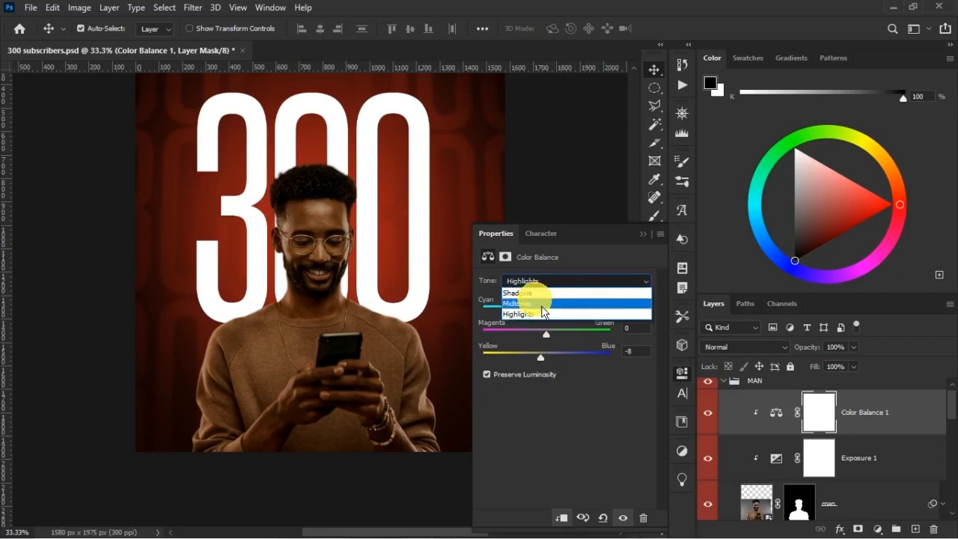
click(544, 304)
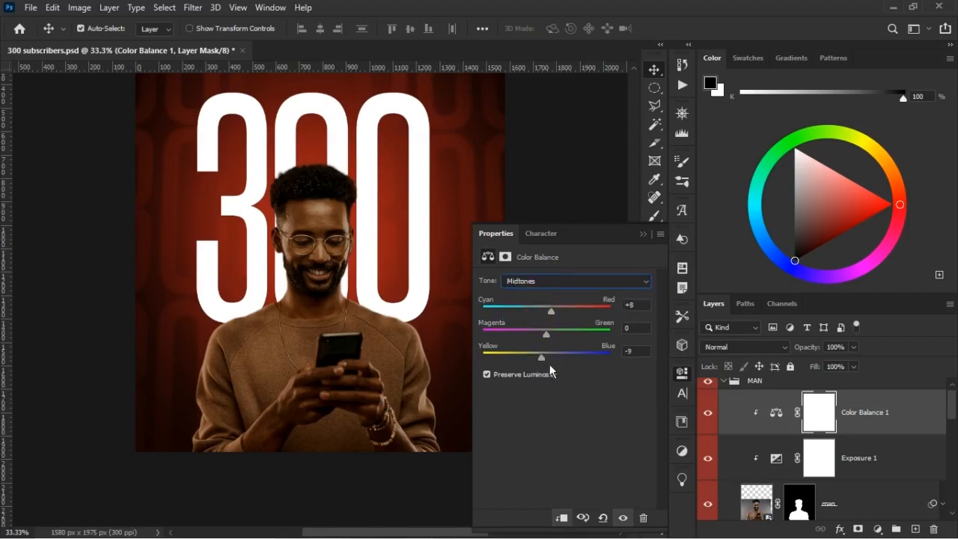
click(658, 256)
Add a Levels adjustment above the man's Color Balance, clip it, and set its white input level to 239.
scroll(551, 352, up, 2)
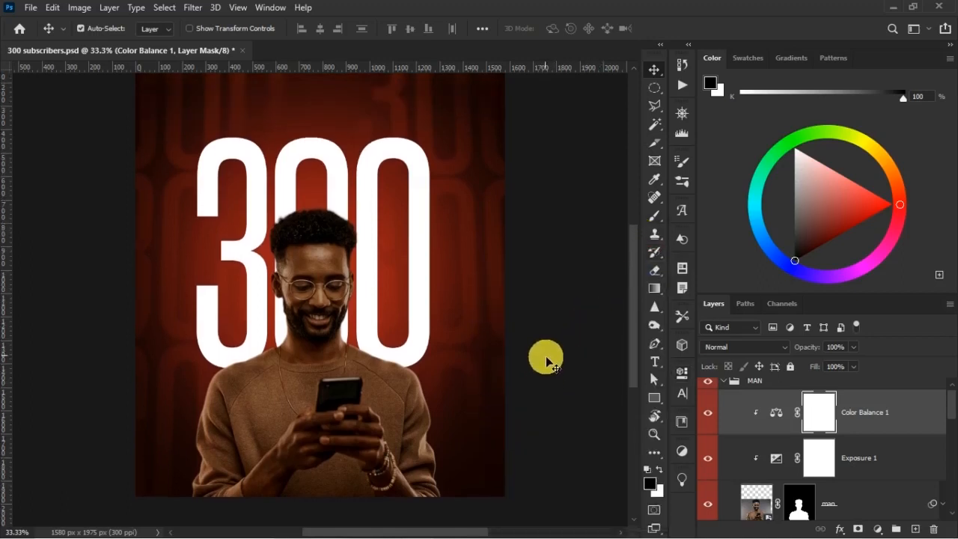
click(878, 530)
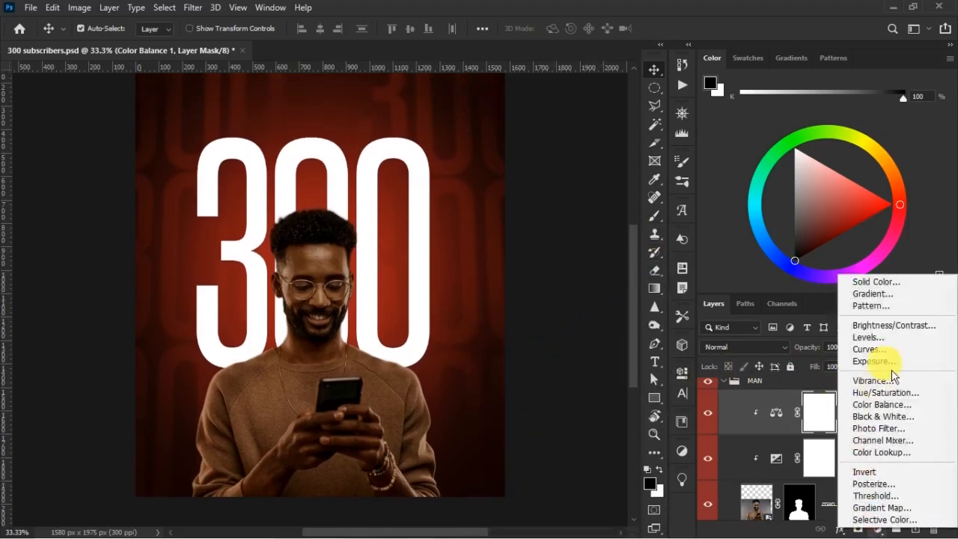
click(890, 341)
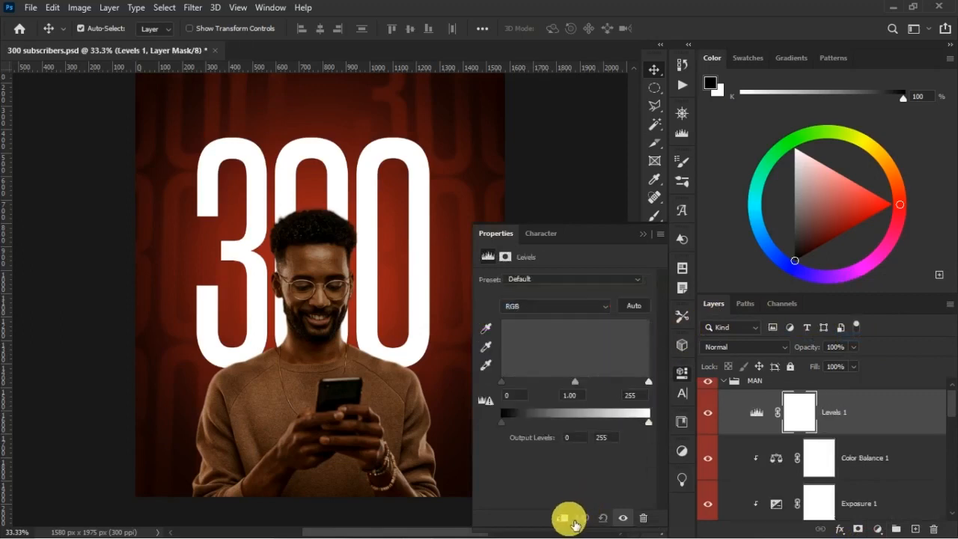
click(569, 520)
drag(656, 389, 648, 390)
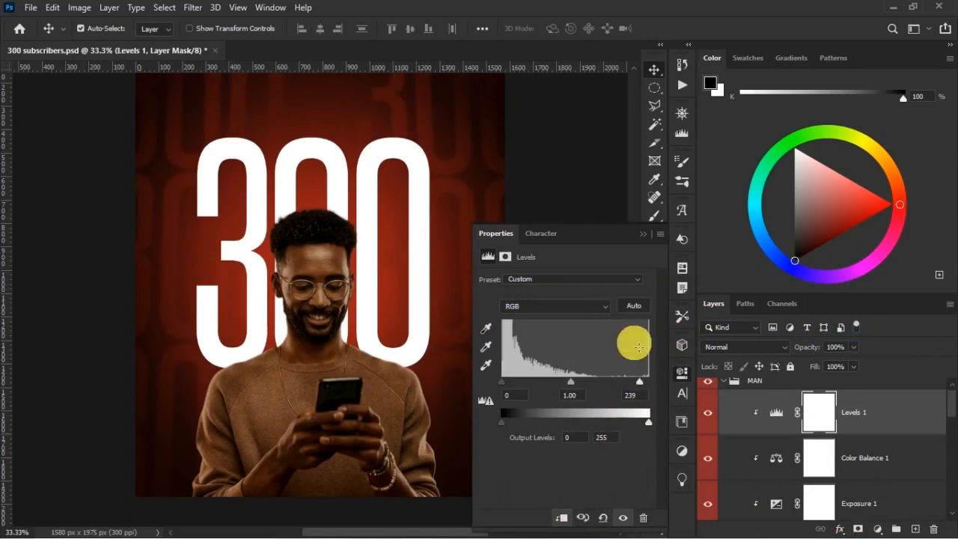
click(675, 346)
Compare the man with and without the Levels adjustment and save the document.
click(709, 415)
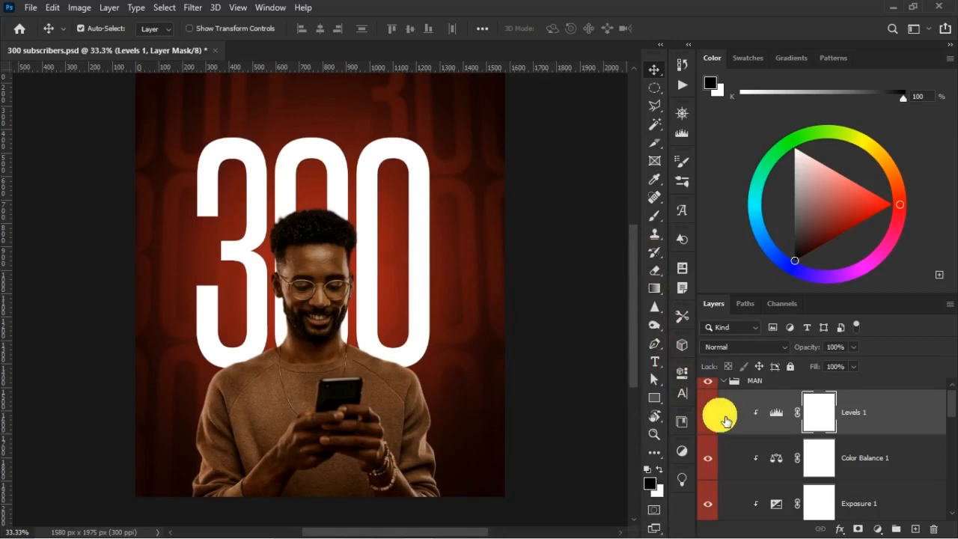
click(709, 414)
key(ctrl+s)
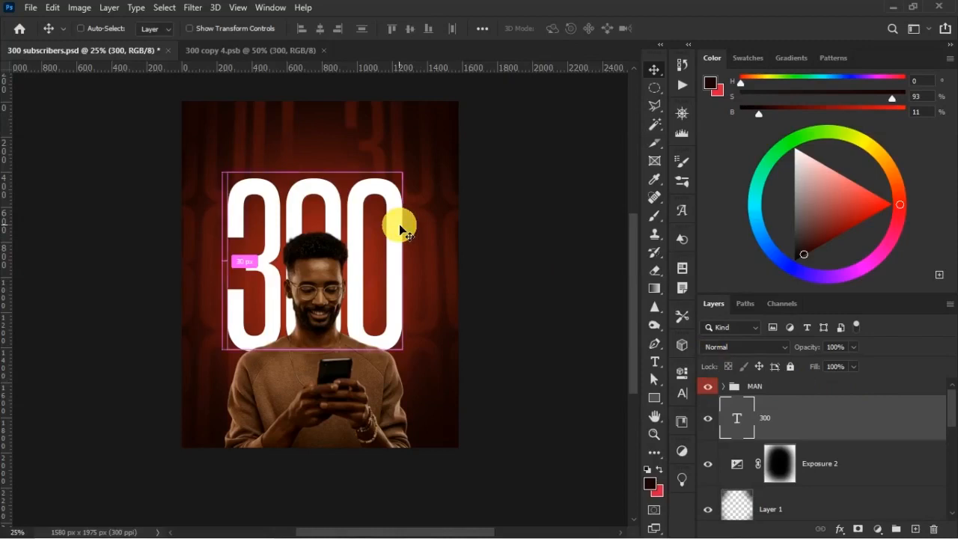
Try several tracking values on the large 300 text and set its tracking to -10.
scroll(400, 228, up, 1)
click(685, 402)
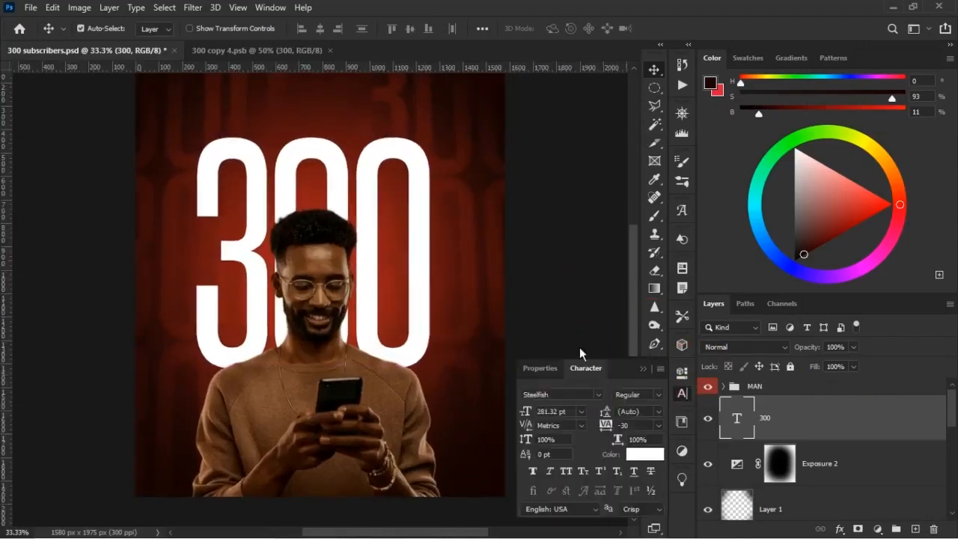
click(658, 425)
click(654, 329)
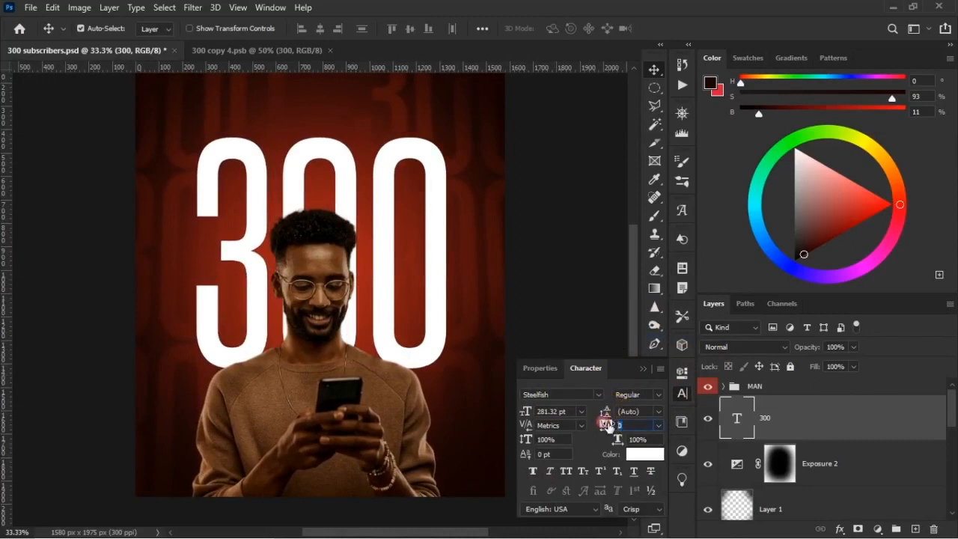
click(659, 426)
click(677, 302)
click(659, 426)
click(641, 307)
click(647, 370)
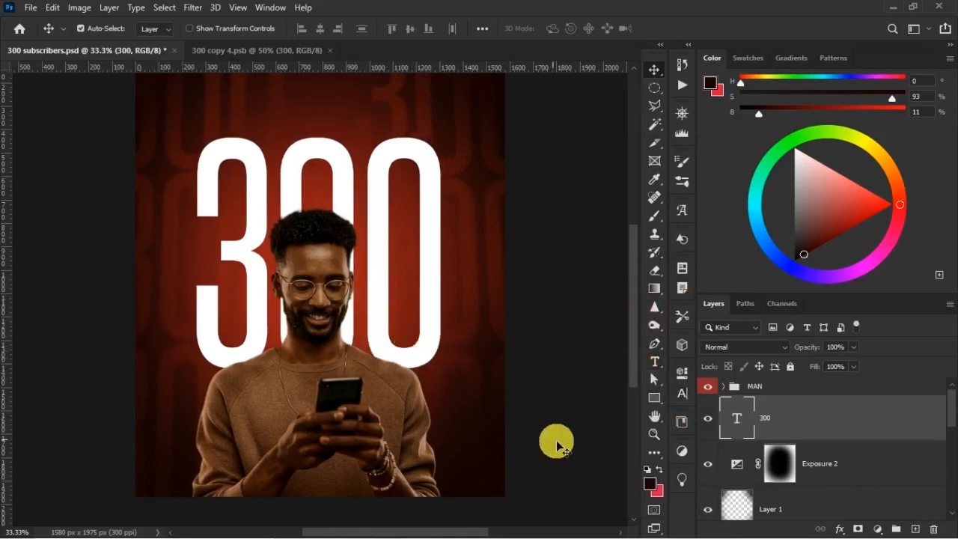
Nudge the 300 text and the MAN group together slightly to the right, and undo a trial horizontal-center alignment.
ctrl+click(776, 389)
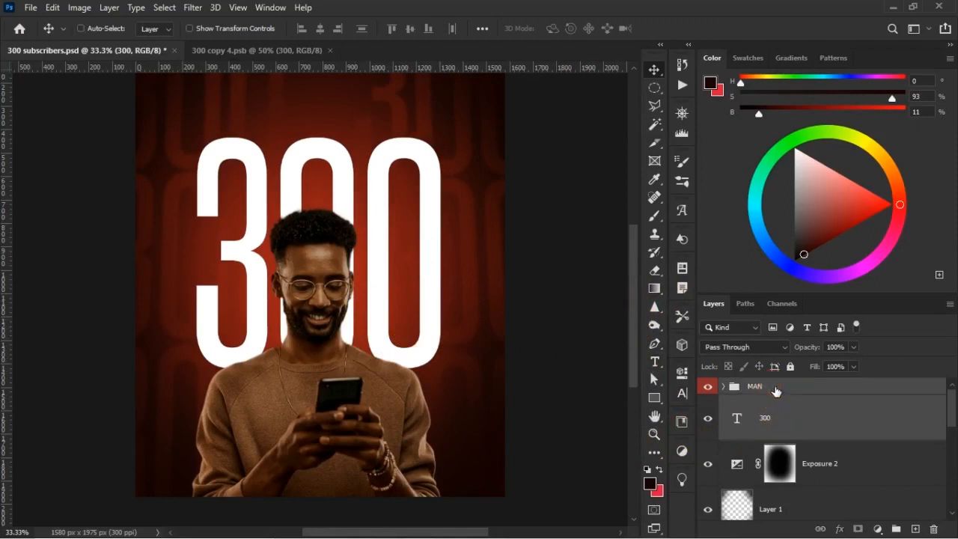
key(Right)
key(Right)
key(Right)
key(Right)
key(Right)
key(Right)
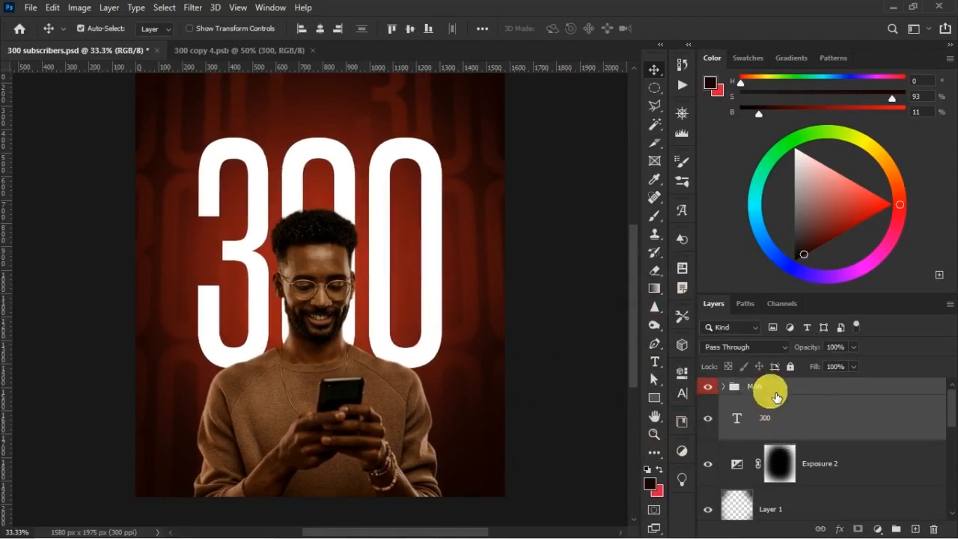
key(Right)
key(Right)
key(Right)
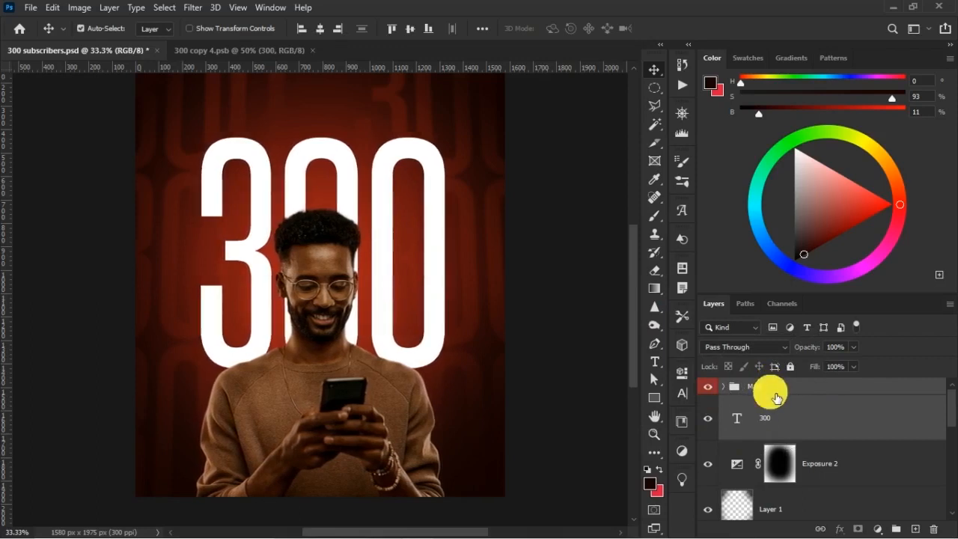
click(323, 31)
key(ctrl+z)
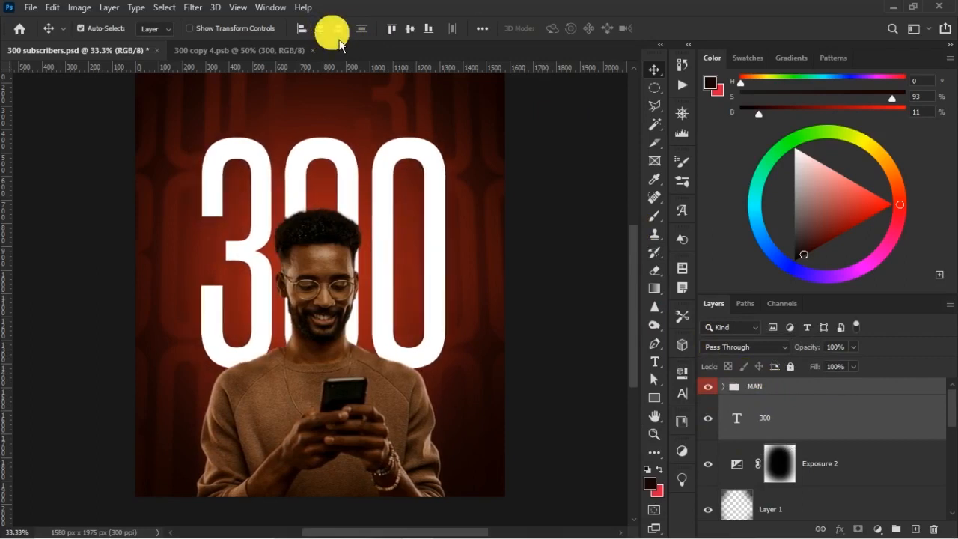
Duplicate the 300 text layer and hide the original.
click(796, 423)
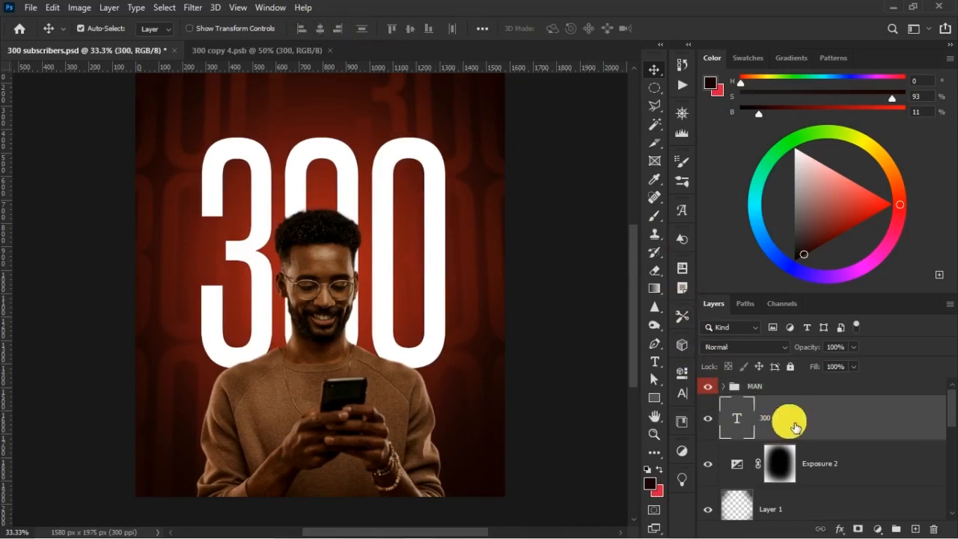
key(ctrl)
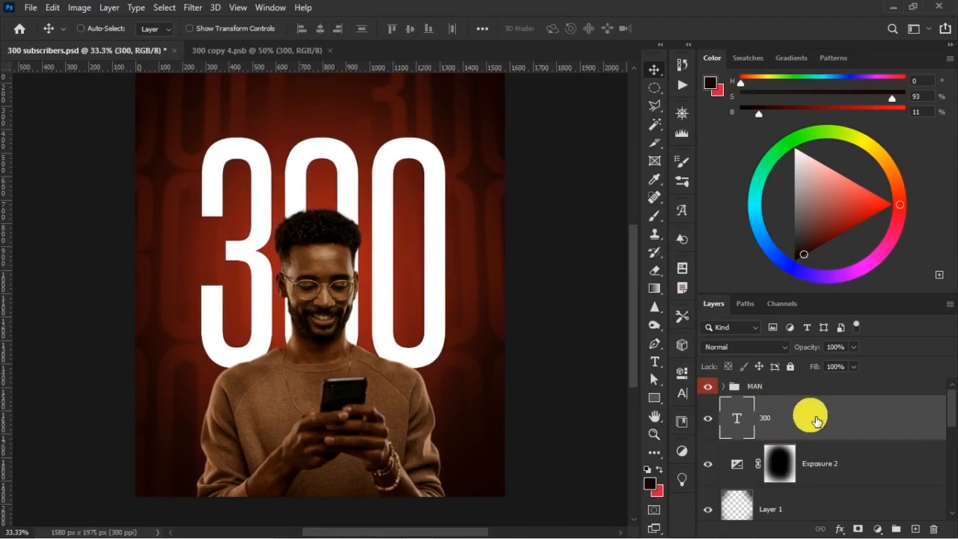
key(ctrl+j)
click(716, 466)
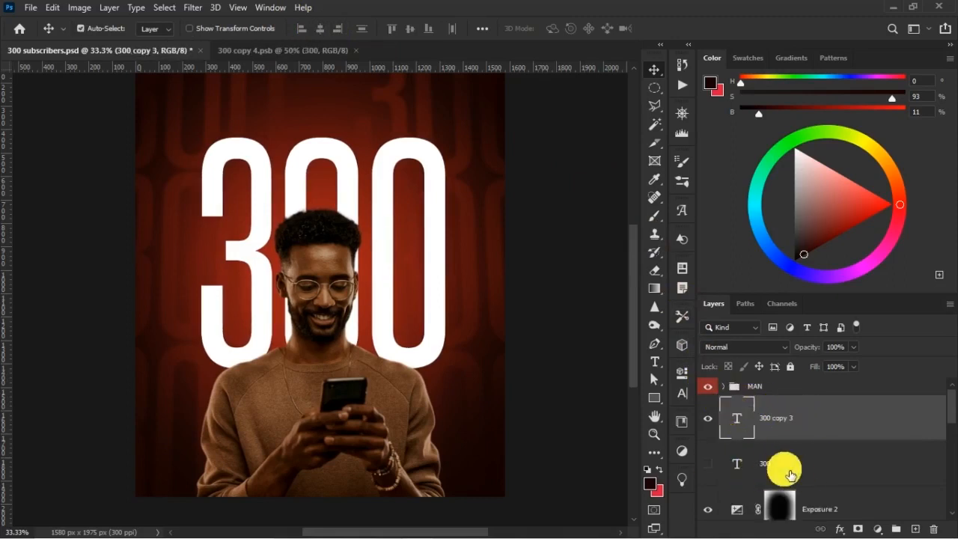
Change the text color of the duplicated 300 to #fdf2f2.
click(683, 394)
click(645, 454)
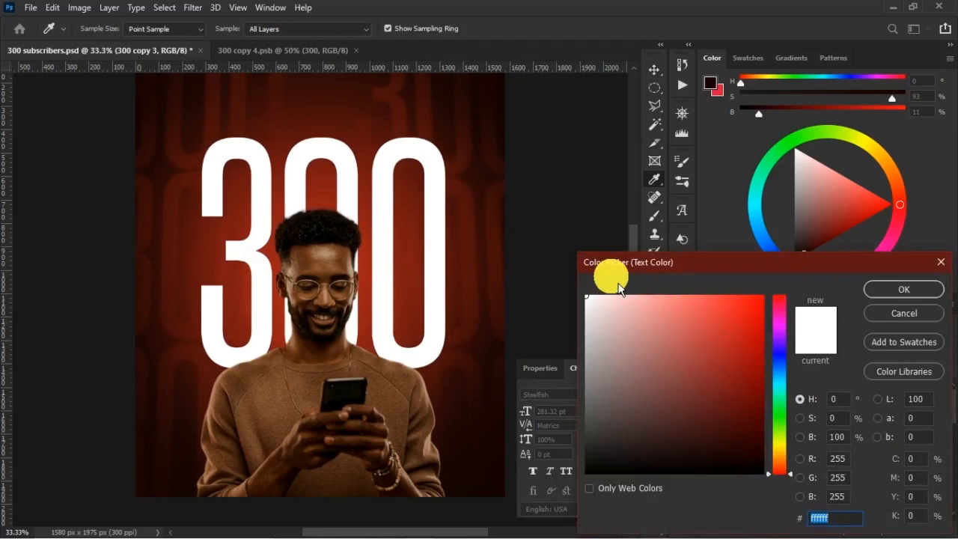
text(fd)
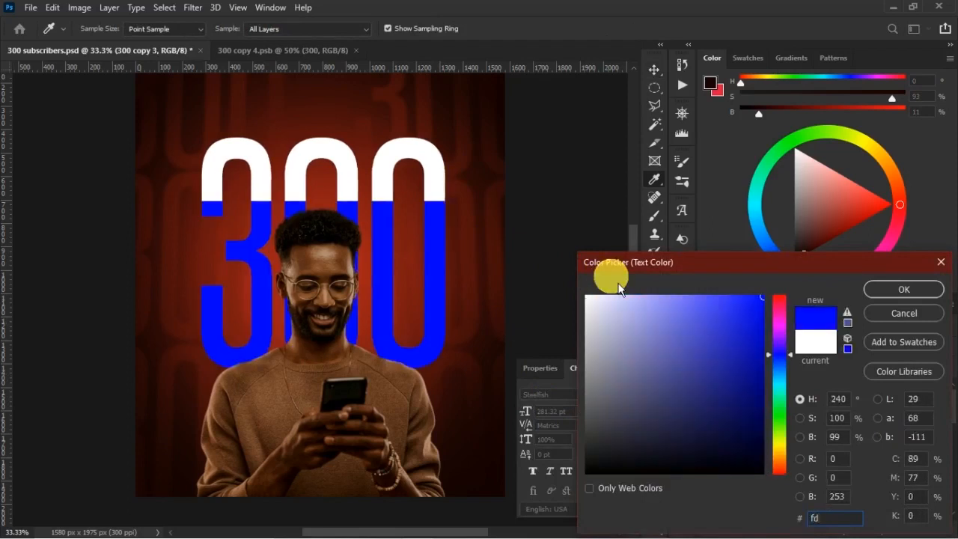
text(f2f2)
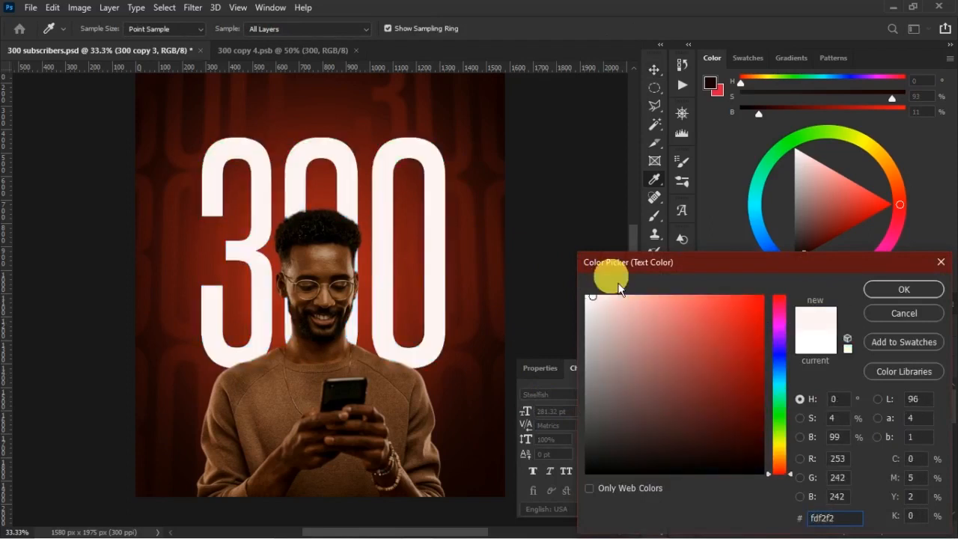
click(895, 292)
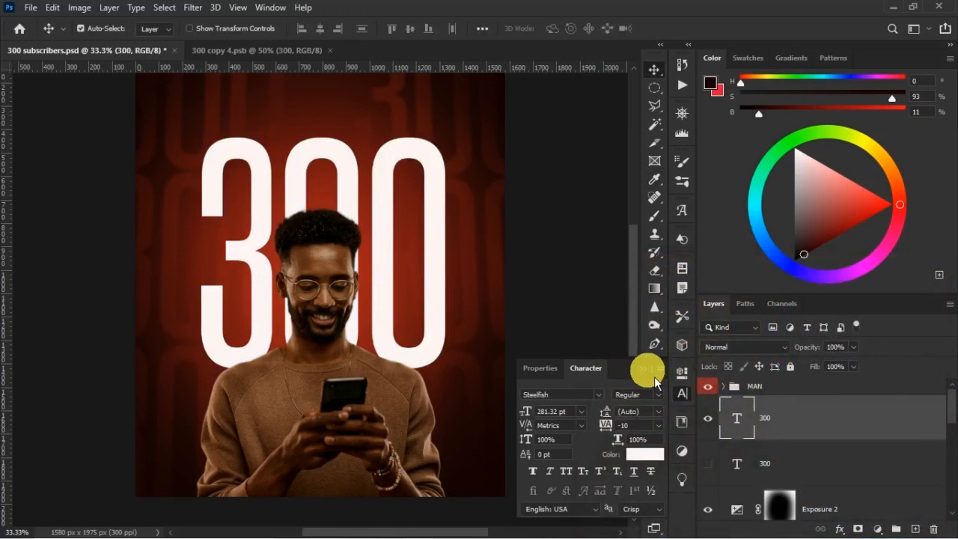
click(654, 374)
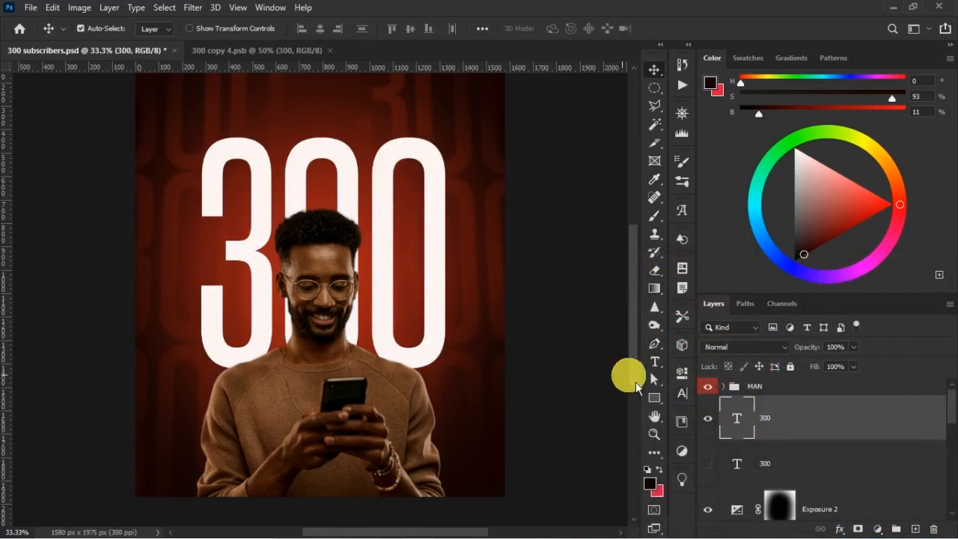
Give the off-white 300 text an Outer Glow in #febebe with Normal blending, 50% opacity and a size of 11 px.
double_click(868, 421)
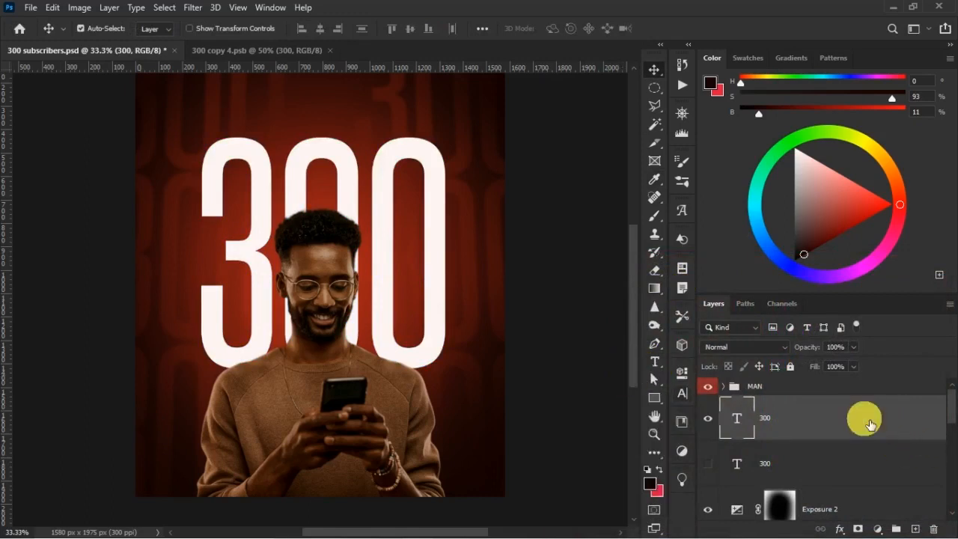
double_click(867, 421)
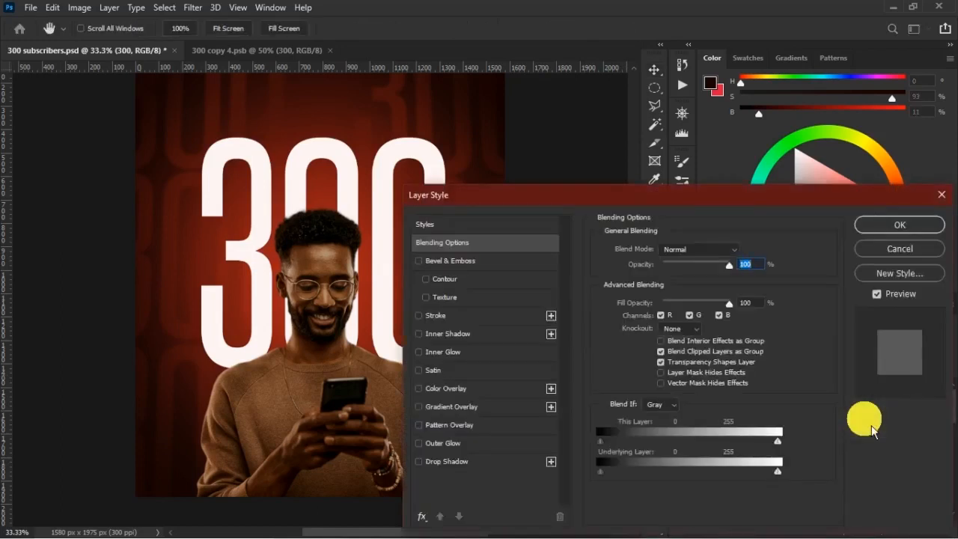
click(488, 438)
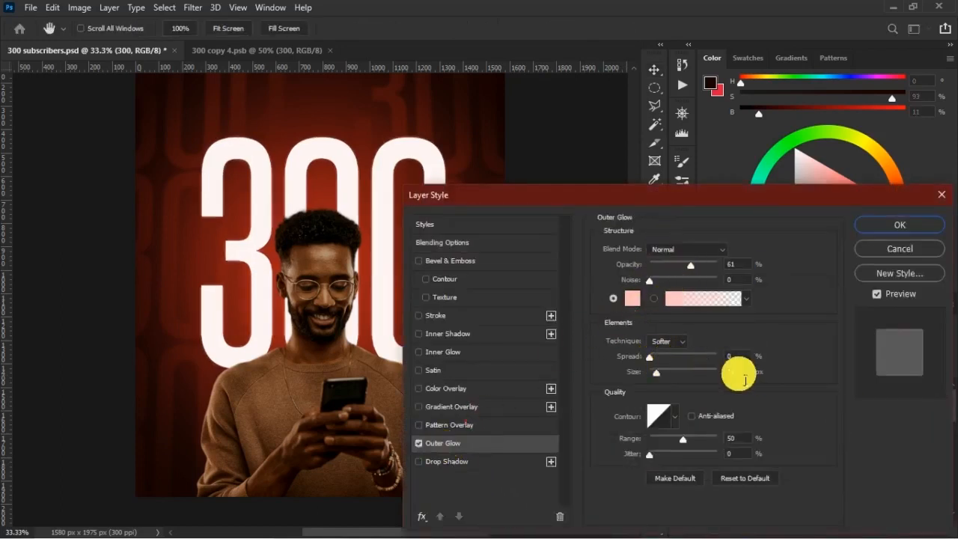
click(633, 298)
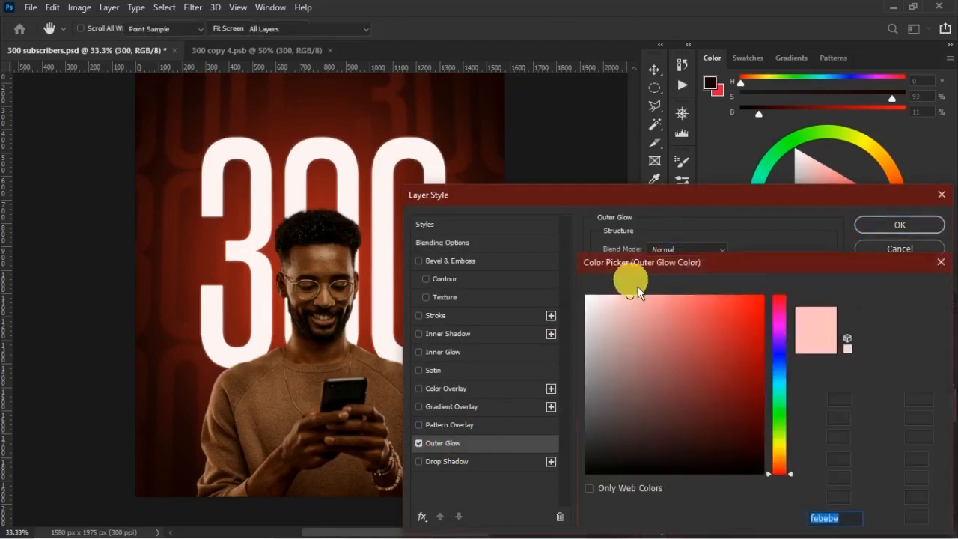
click(855, 523)
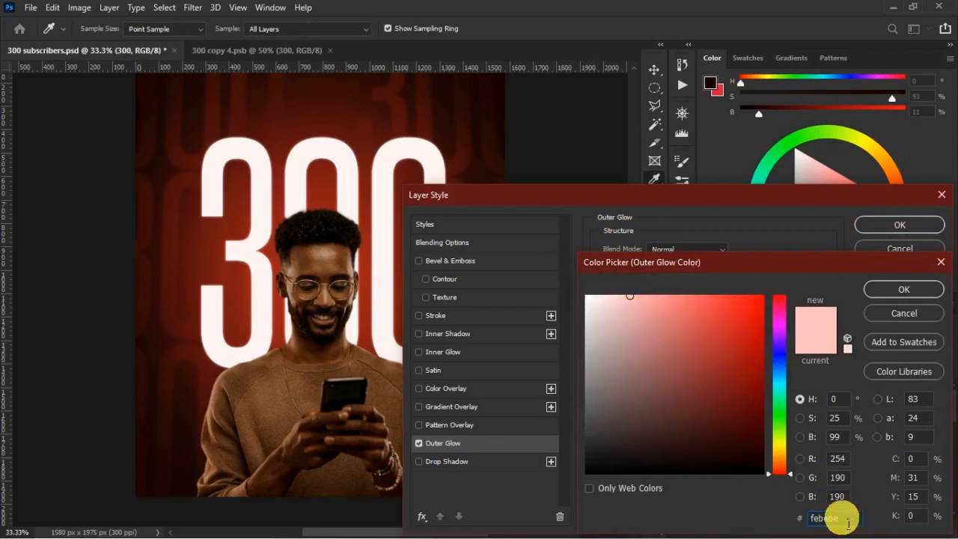
click(892, 294)
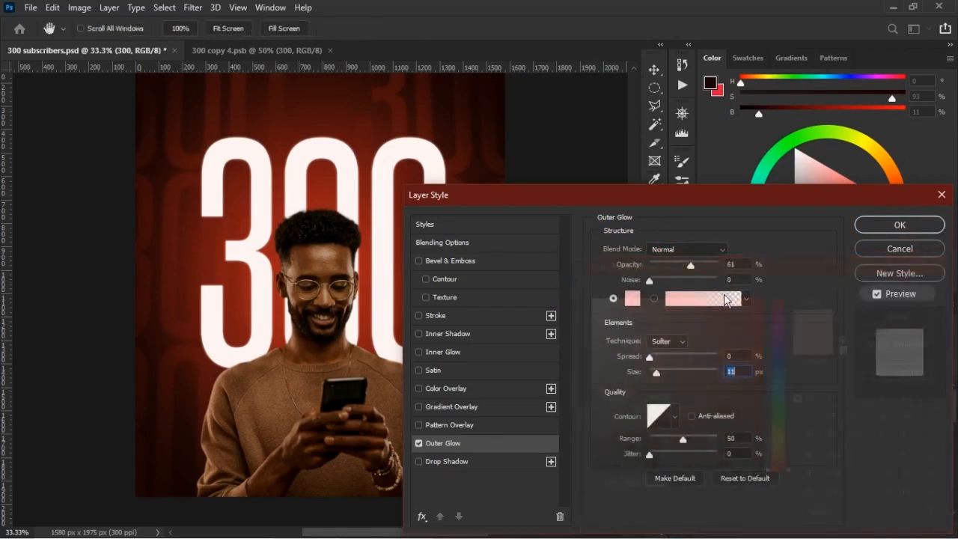
drag(724, 267, 694, 273)
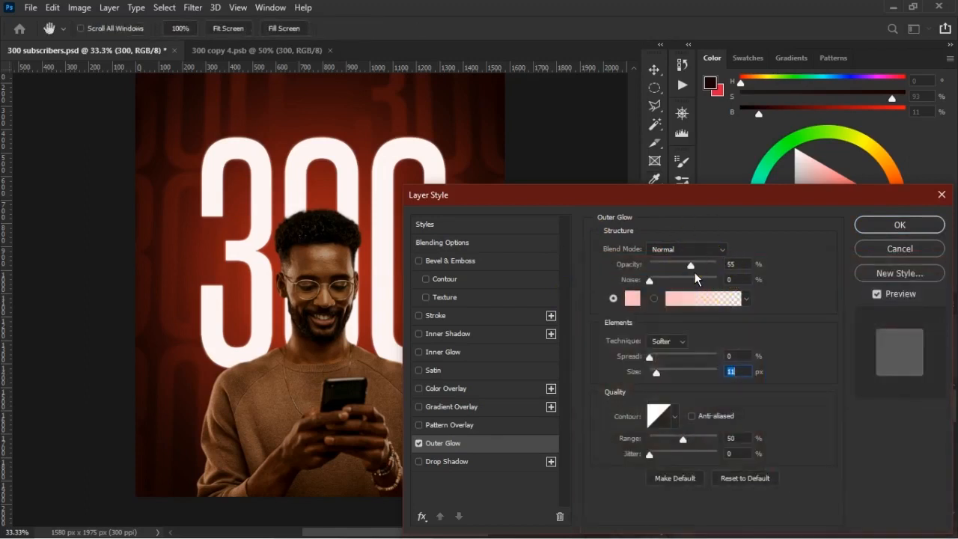
text(50)
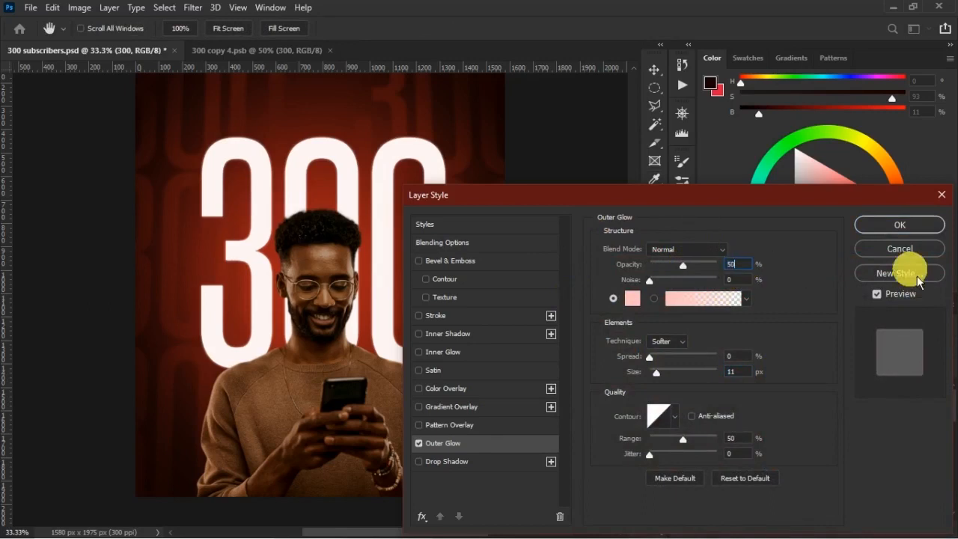
click(875, 223)
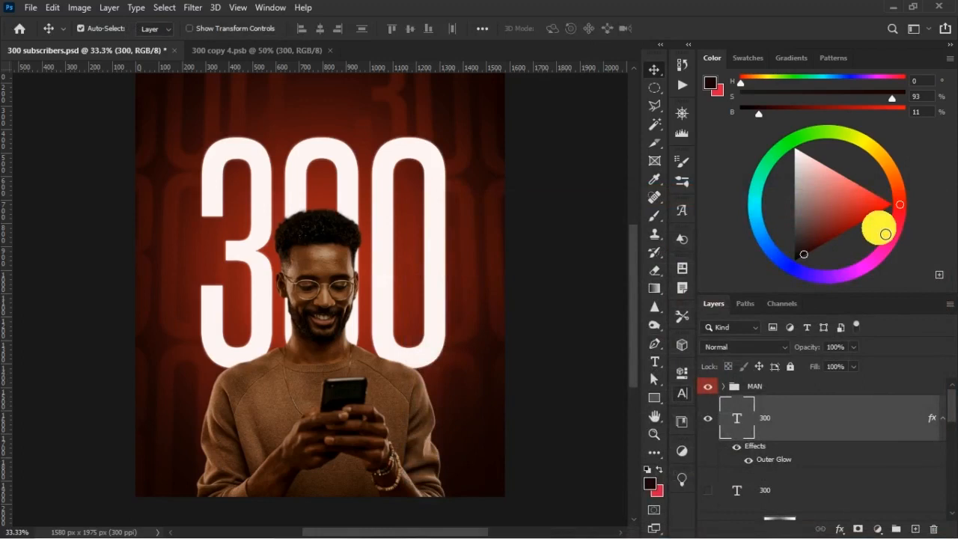
Duplicate the off-white 300 text layer as 300 copy 3 and convert the copy to a smart object.
right_click(855, 413)
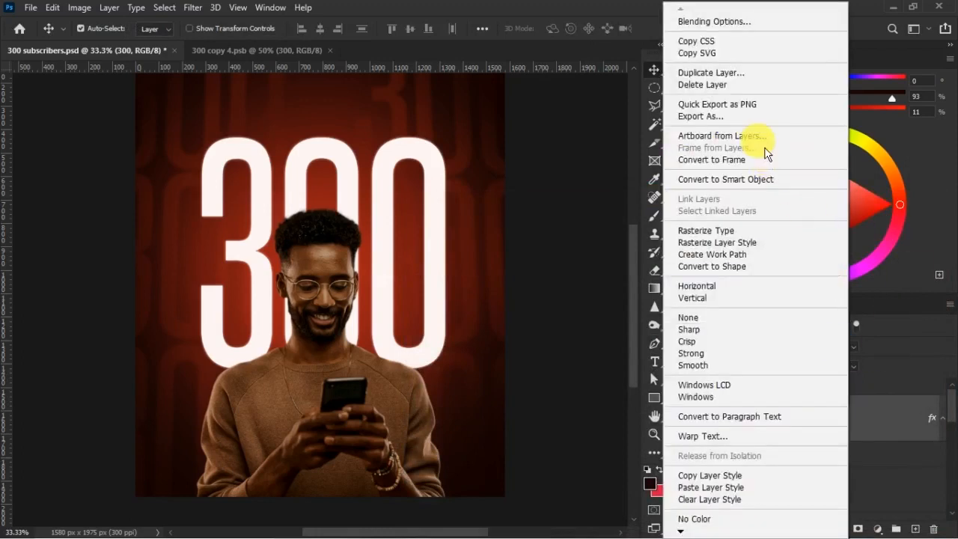
click(761, 107)
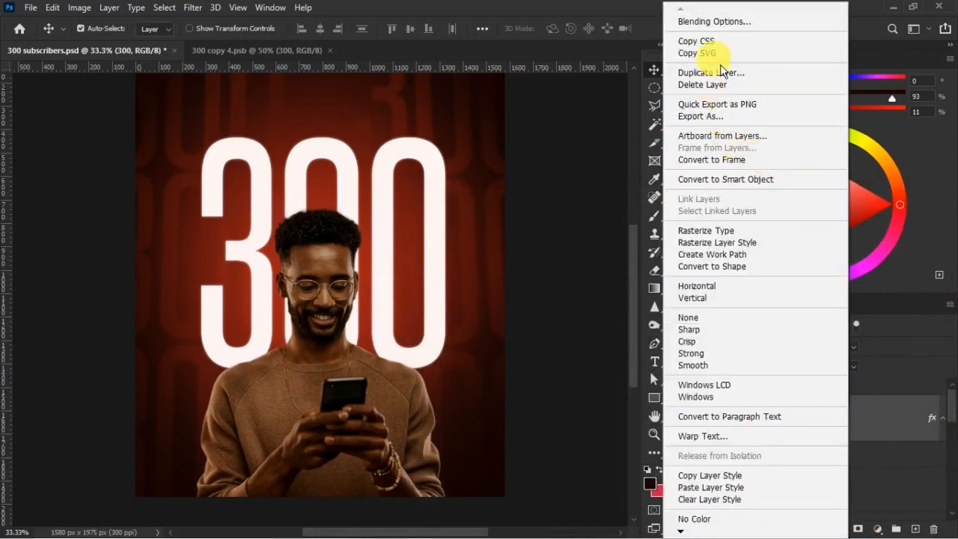
click(749, 74)
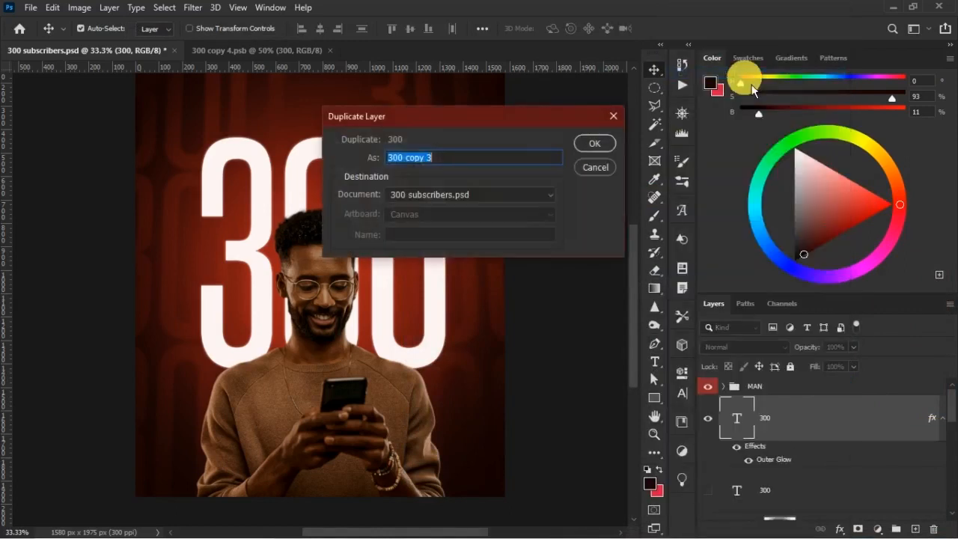
click(592, 143)
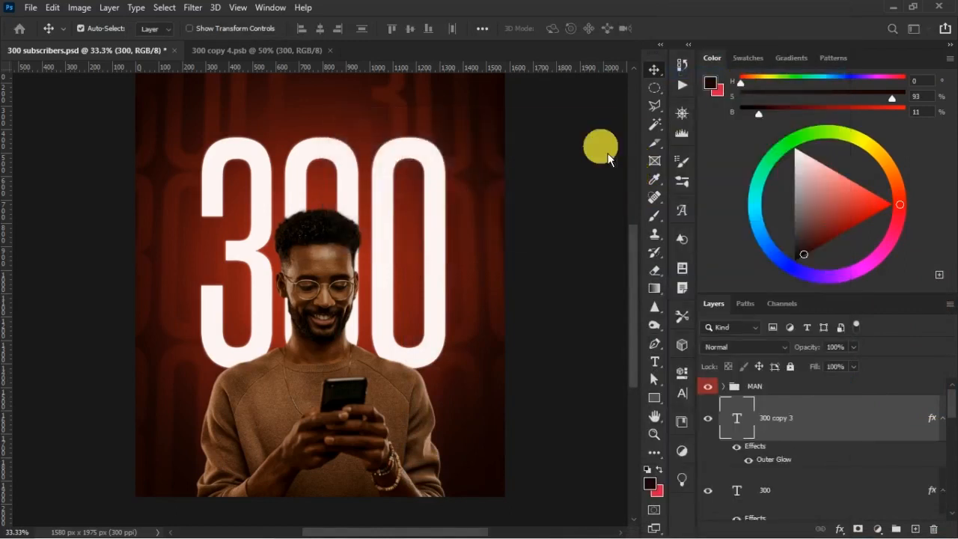
right_click(805, 410)
click(836, 180)
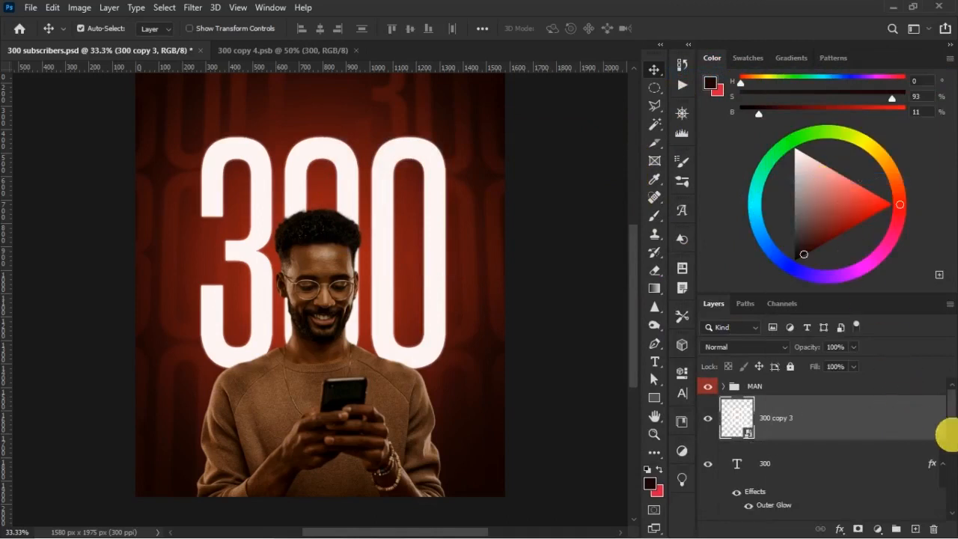
click(943, 464)
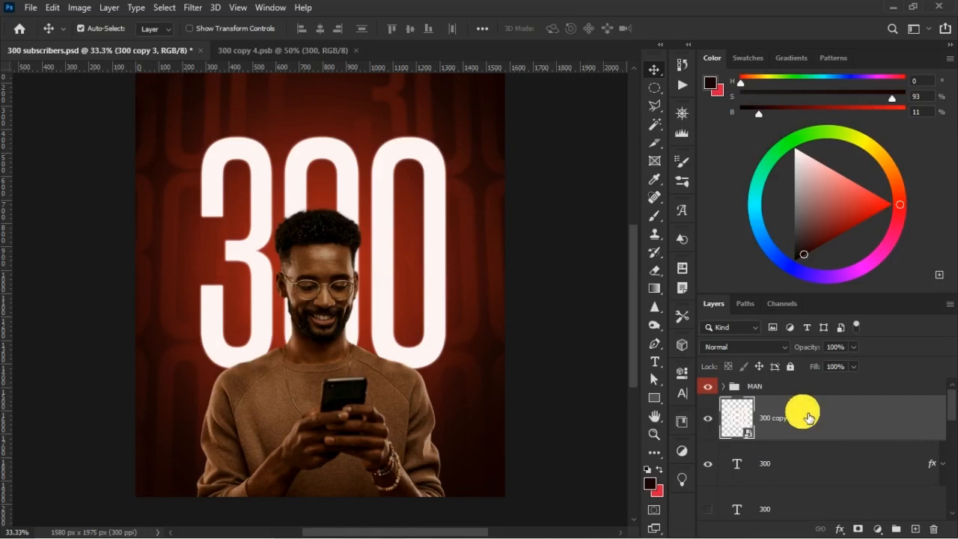
Apply a Gaussian Blur with a 13-pixel radius to the 300 copy 3 smart object.
click(190, 9)
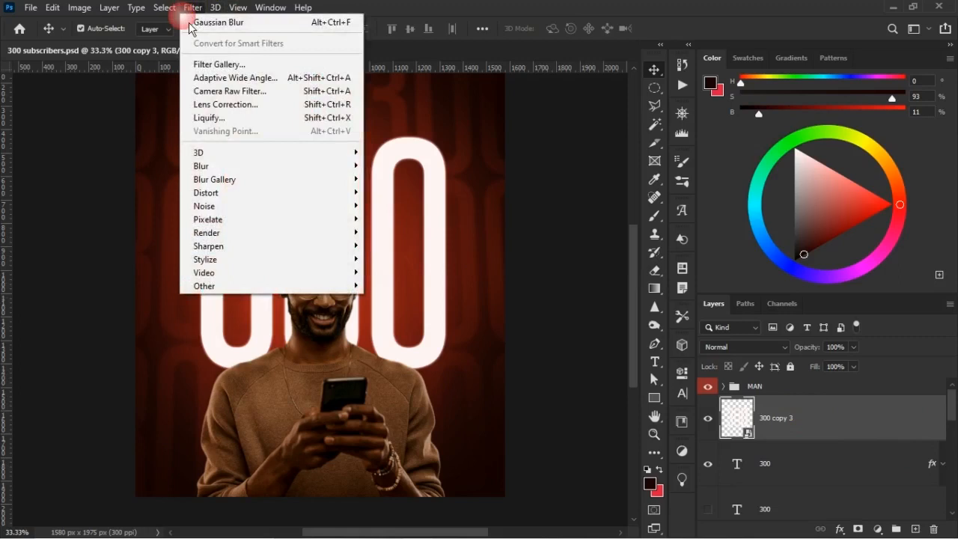
mouse_move(239, 165)
click(408, 221)
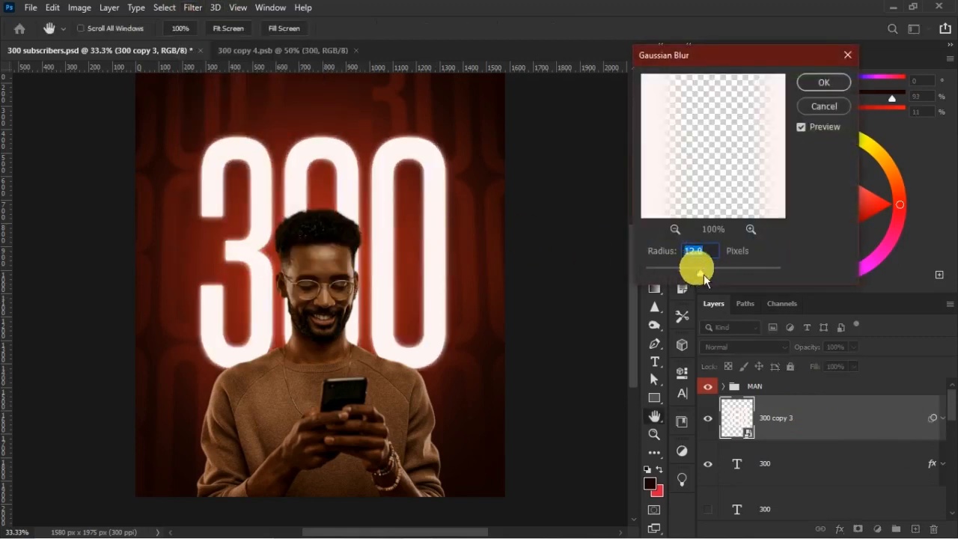
text(15)
click(822, 277)
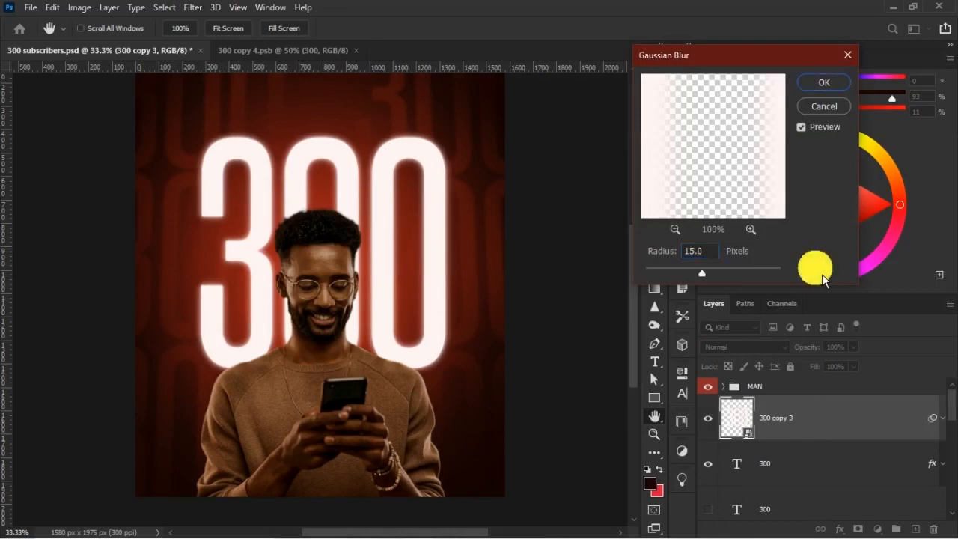
text(13)
key(Return)
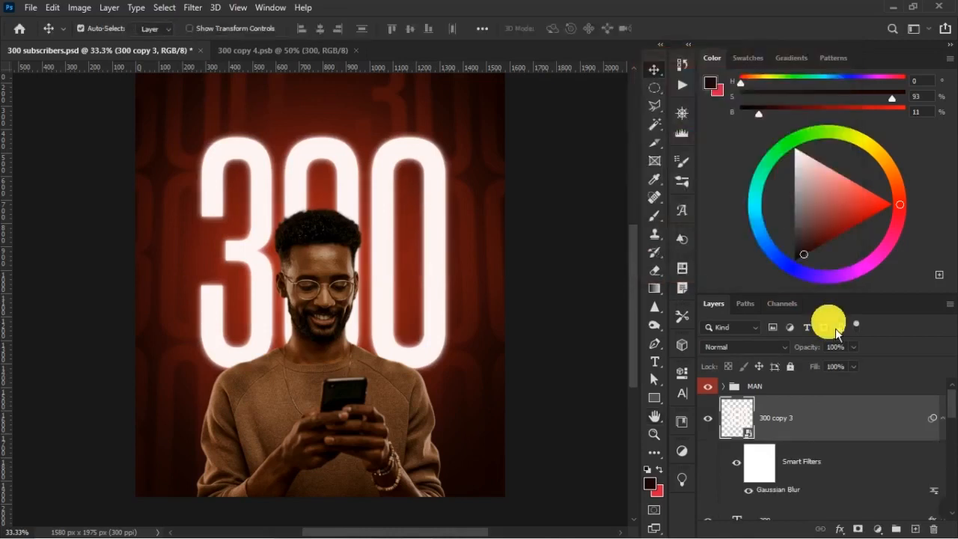
click(950, 434)
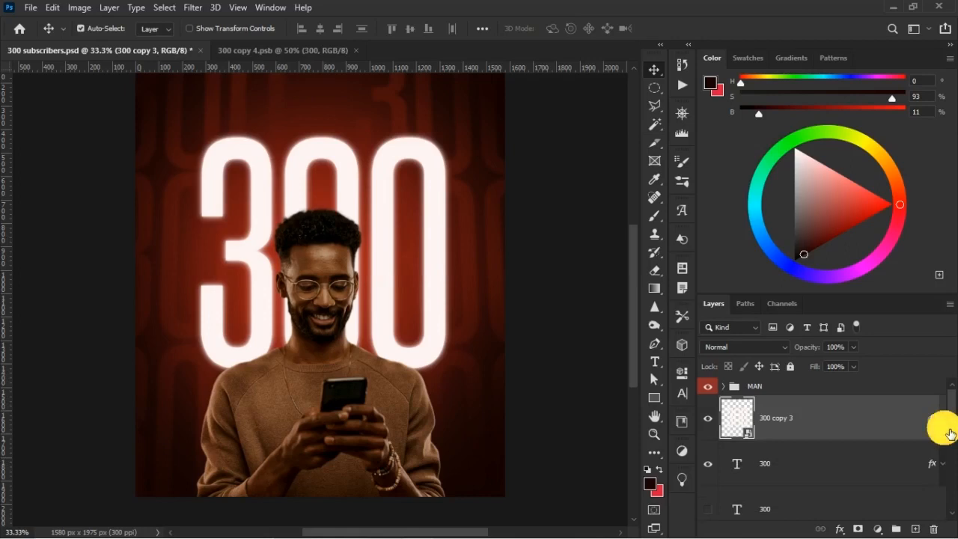
Duplicate the blurred 300 smart object and apply a further Gaussian Blur with a 15-pixel radius to the duplicate.
key(ctrl+j)
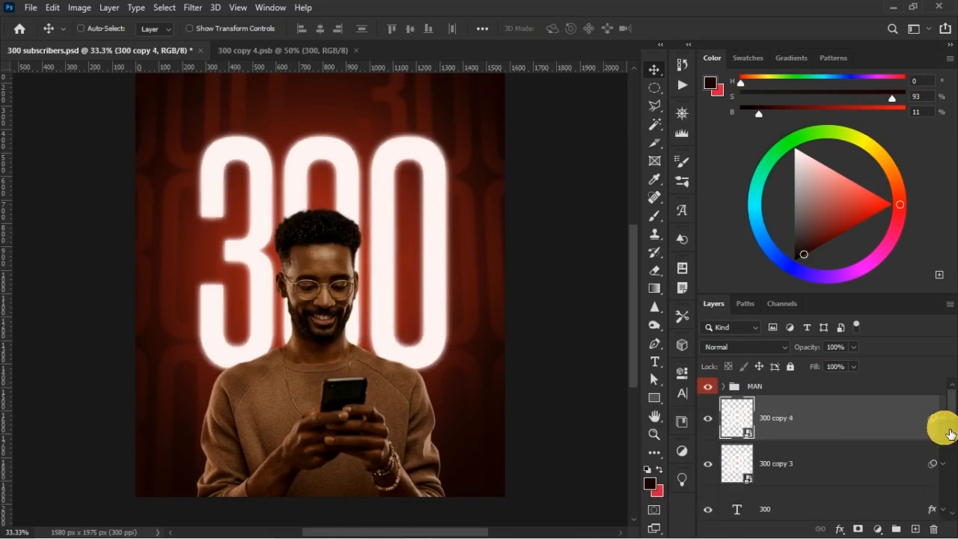
click(199, 10)
mouse_move(319, 167)
click(405, 221)
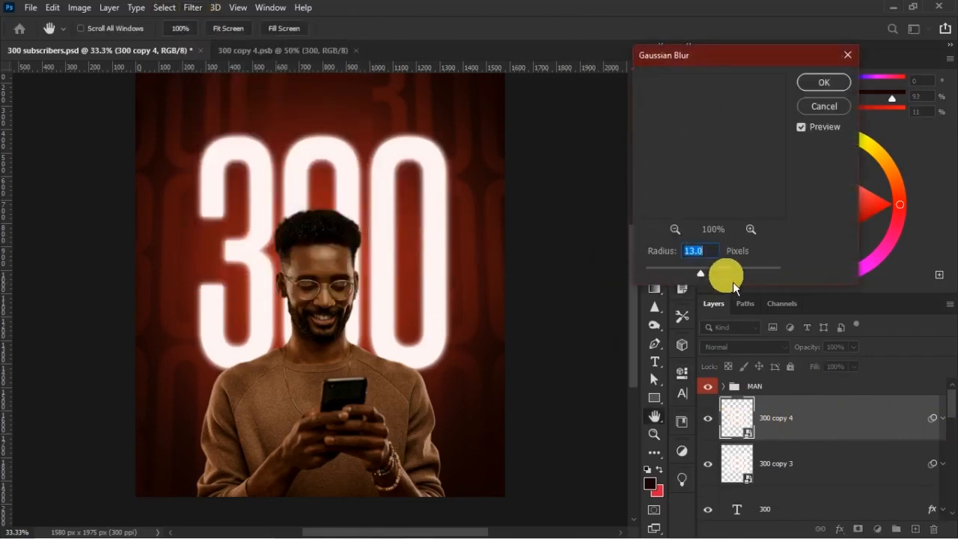
text(15)
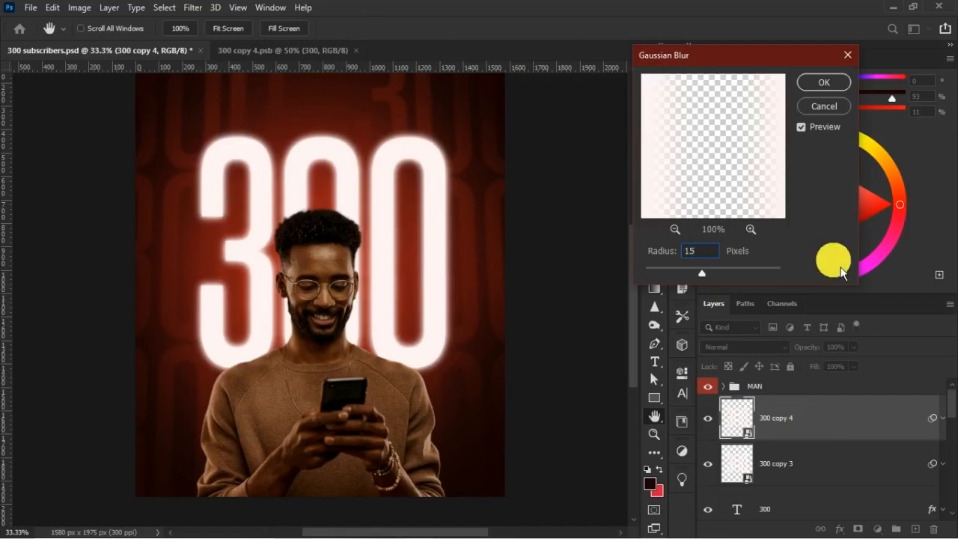
key(Return)
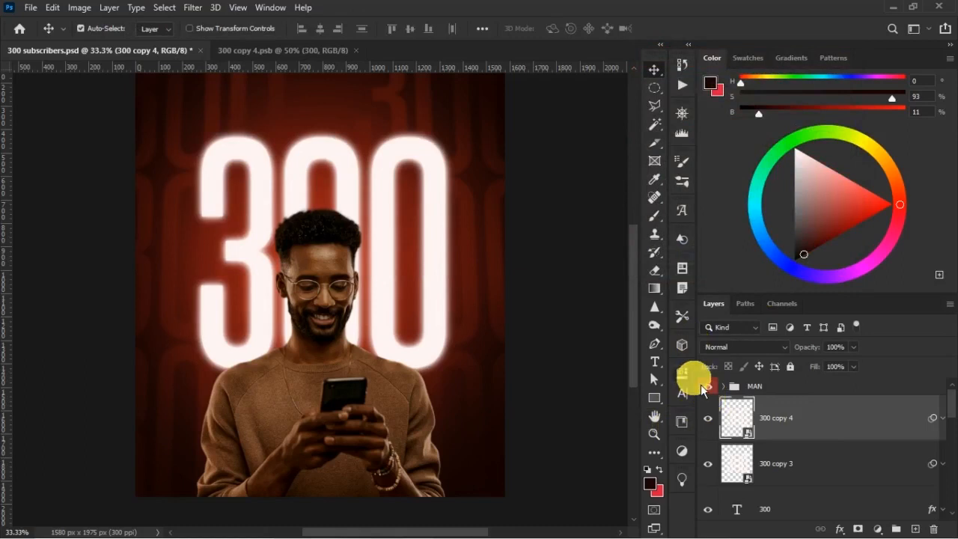
Set the blending mode of the 300 copy 4 layer to Screen, trying out blending modes on 300 copy 3 too.
click(747, 348)
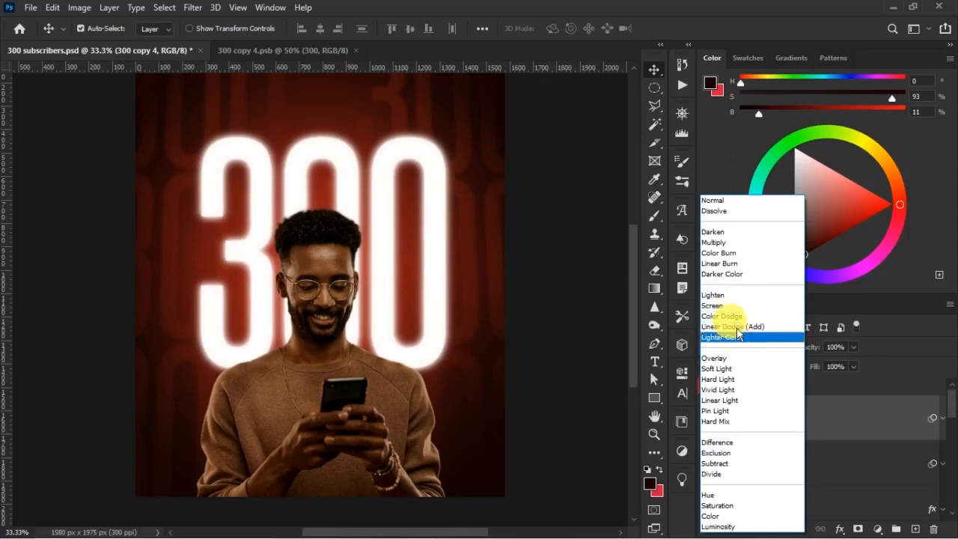
click(724, 306)
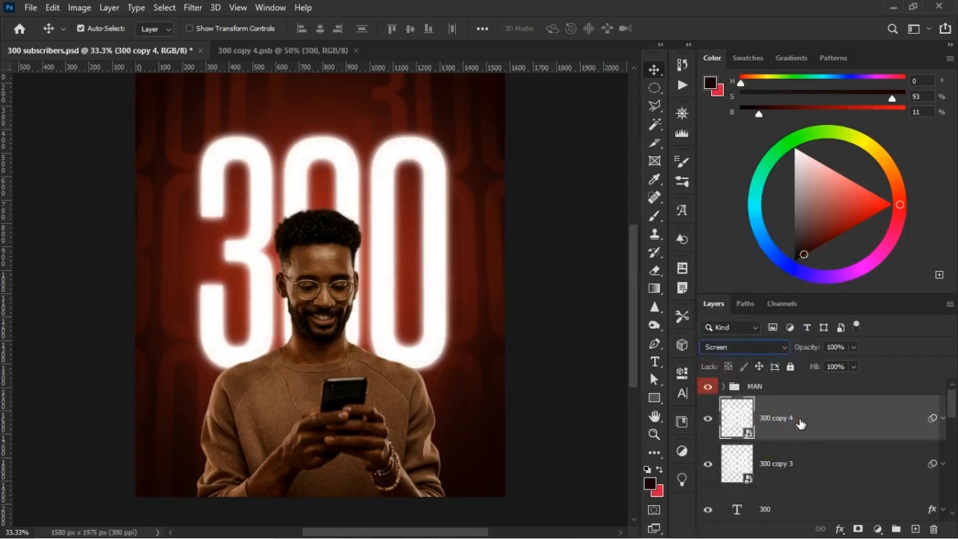
click(801, 451)
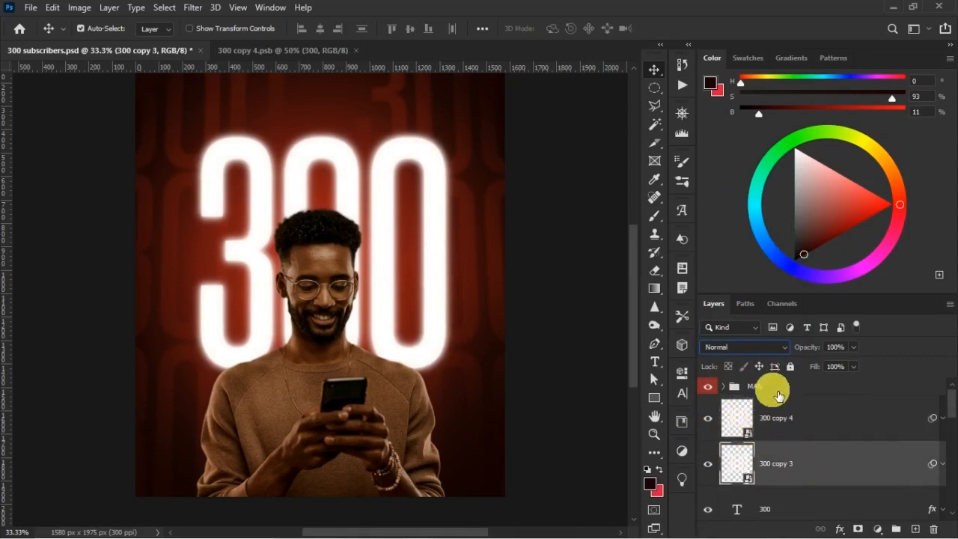
click(765, 349)
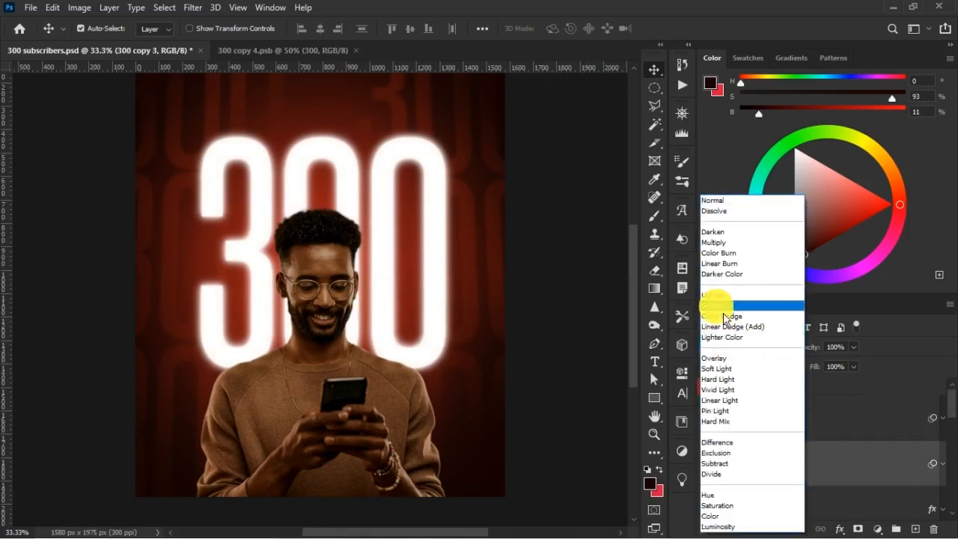
click(824, 412)
click(767, 350)
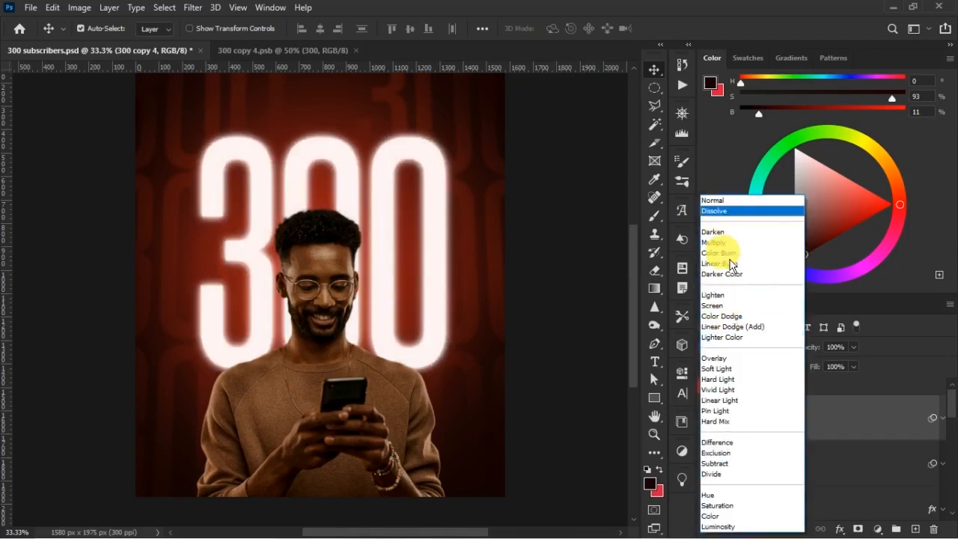
click(733, 307)
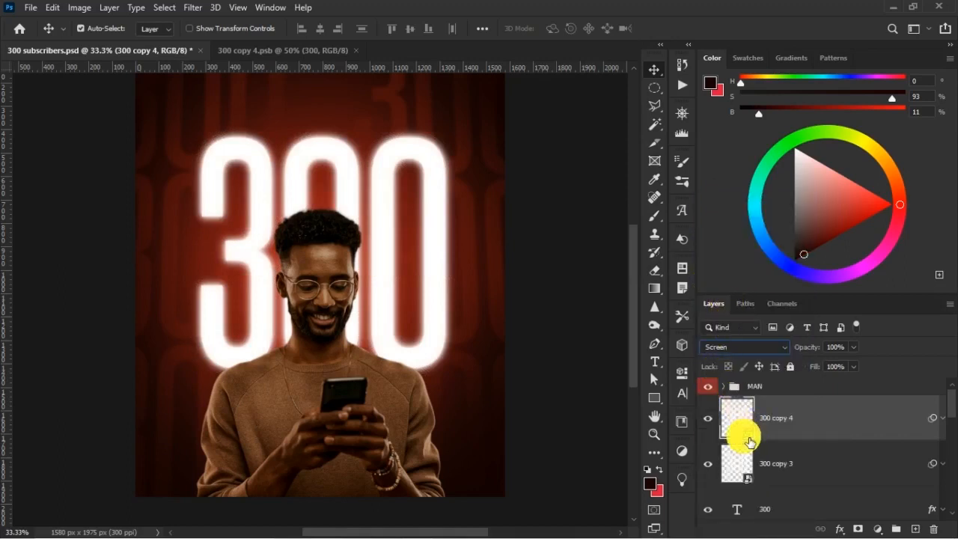
Set the exposure of the Exposure 2 adjustment over the background to -0.97.
key(ctrl+minus)
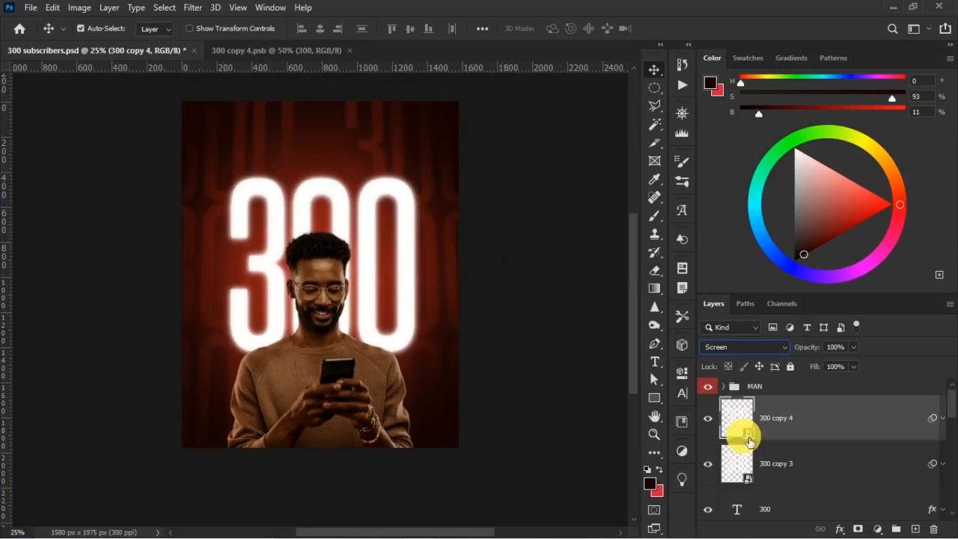
click(401, 134)
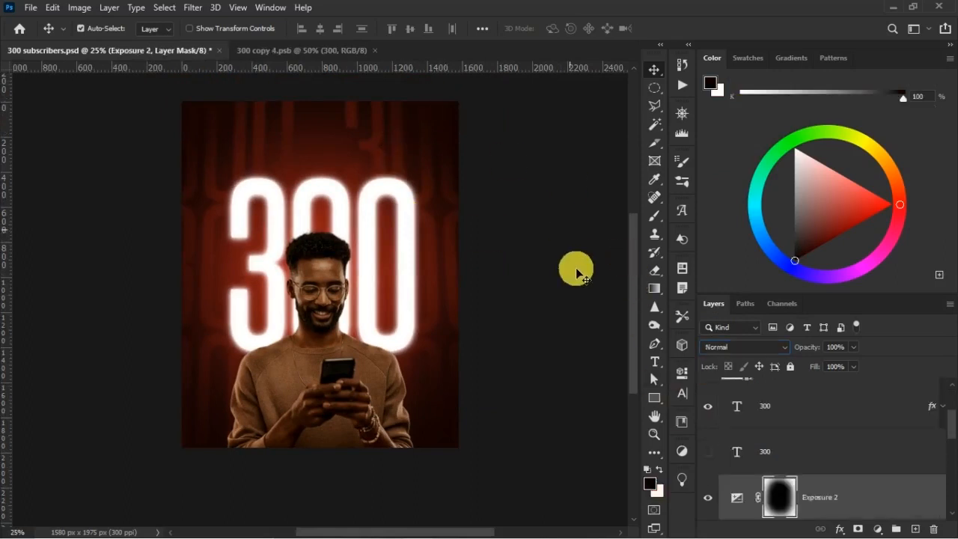
double_click(737, 498)
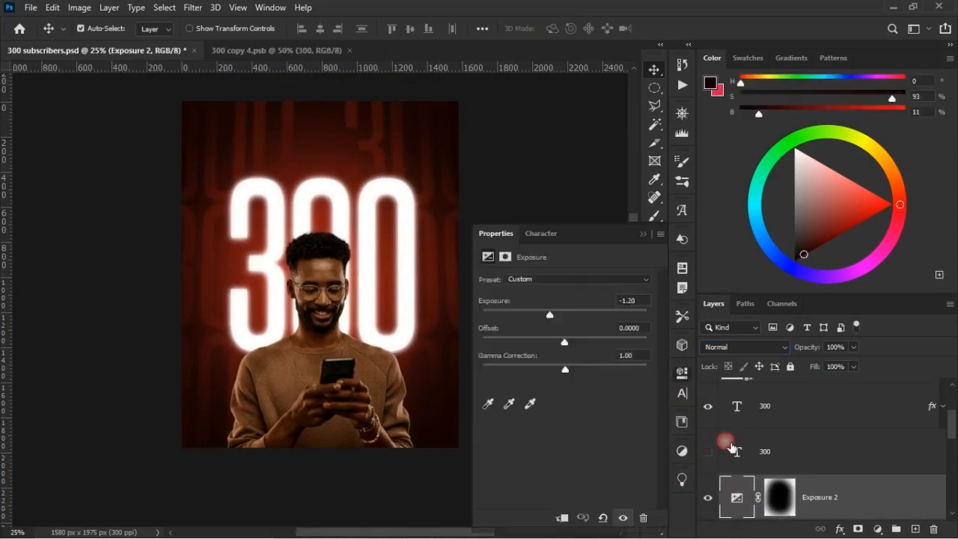
drag(559, 325, 563, 328)
click(643, 235)
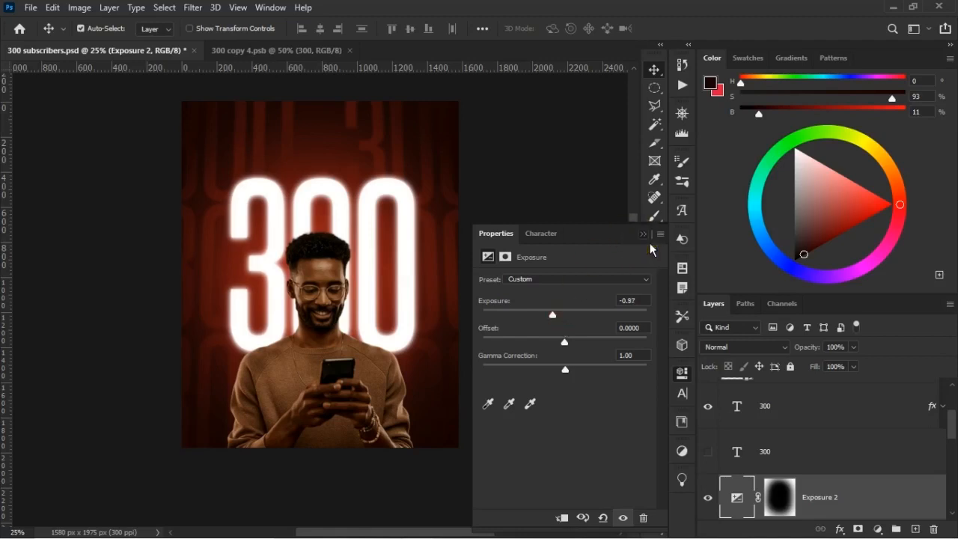
Expand the MAN group to its adjustment layers and select the Levels 1 layer.
click(329, 303)
scroll(791, 428, up, 4)
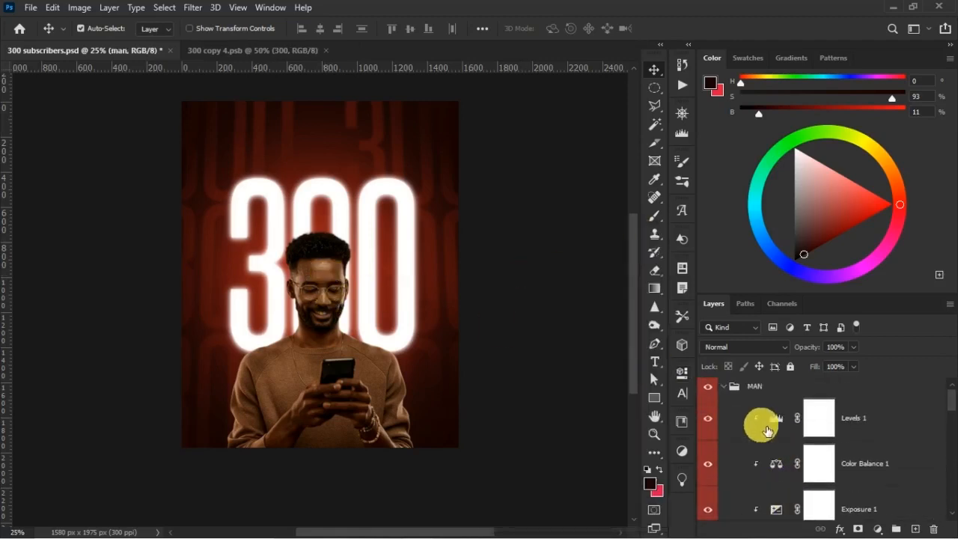
click(733, 389)
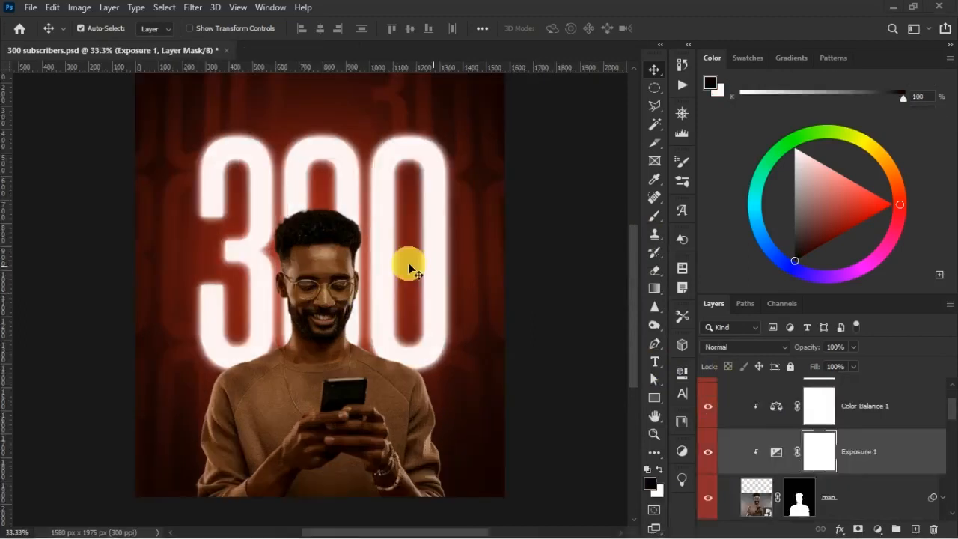
scroll(818, 460, up, 2)
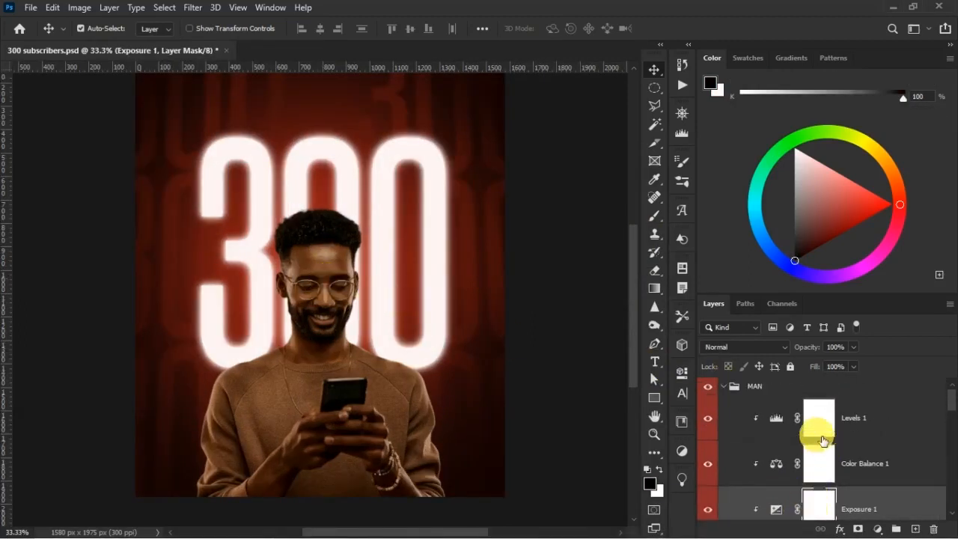
click(877, 425)
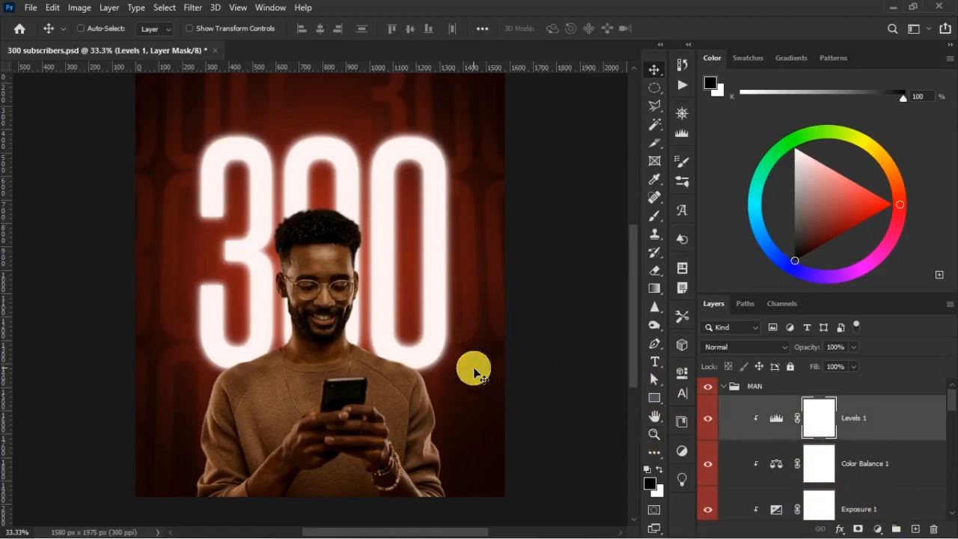
Add a #1b0202 Solid Color fill layer above Levels 1 in the MAN group and clip it to the man.
scroll(475, 373, up, 1)
scroll(386, 353, down, 1)
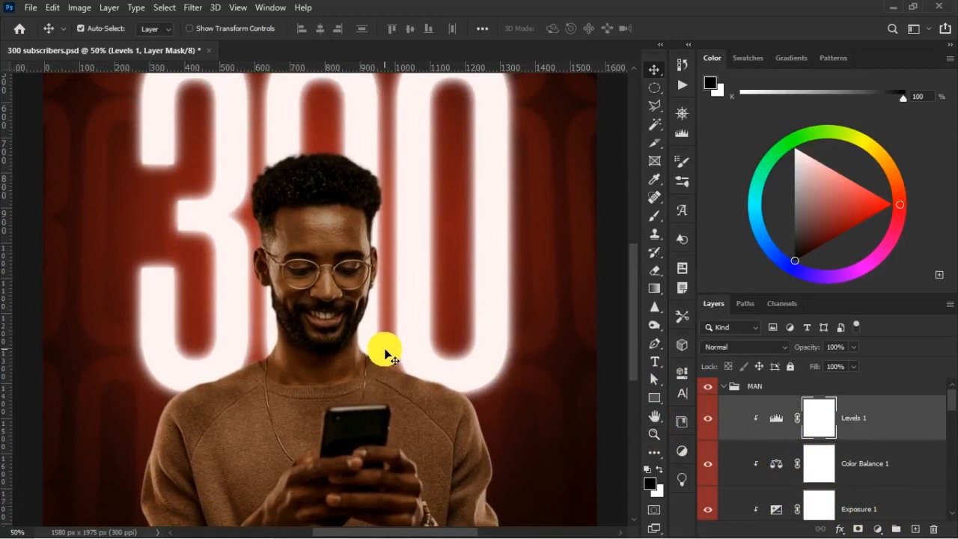
key(ctrl+minus)
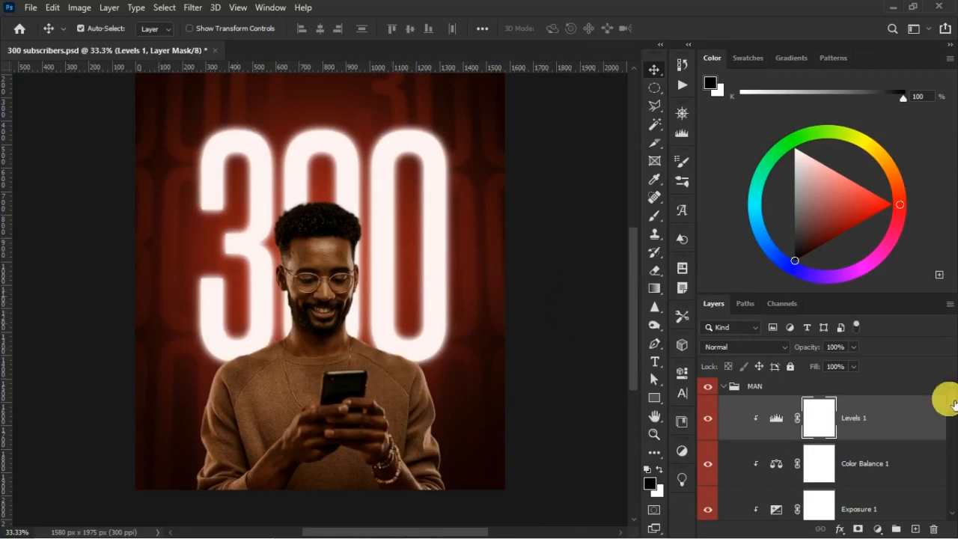
click(879, 529)
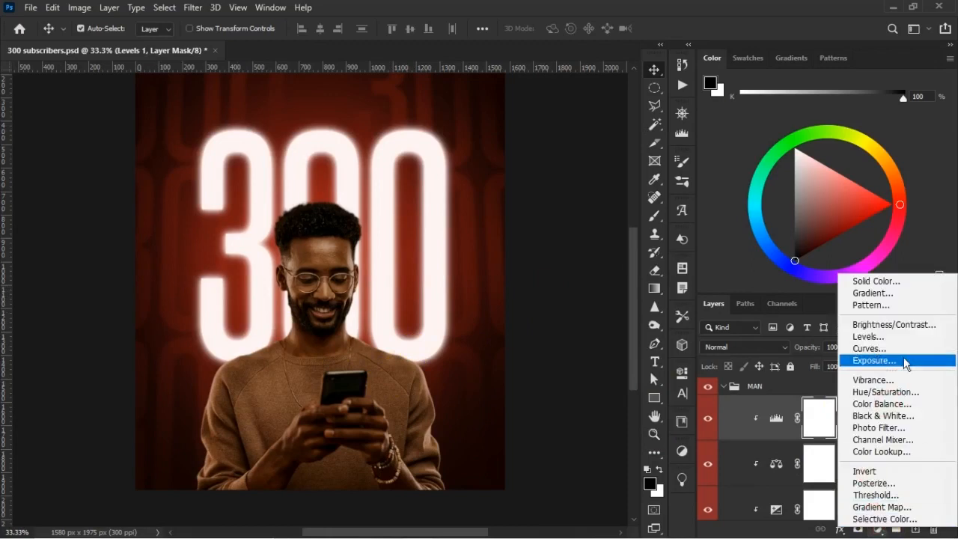
click(898, 294)
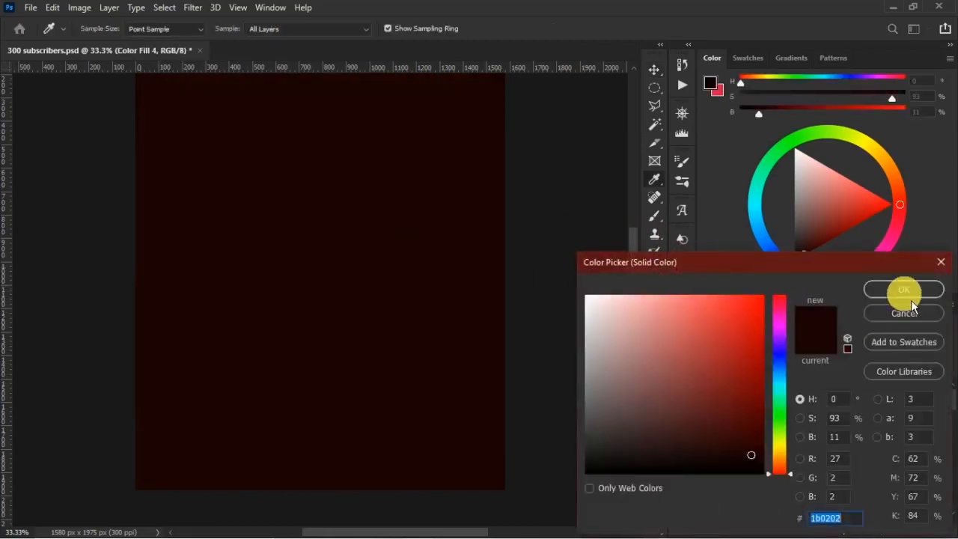
click(906, 293)
right_click(846, 408)
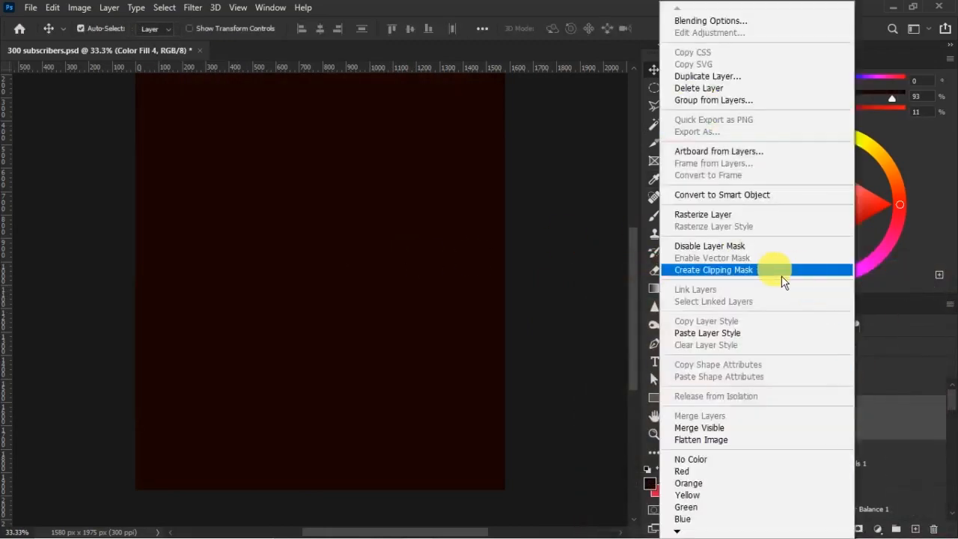
click(740, 271)
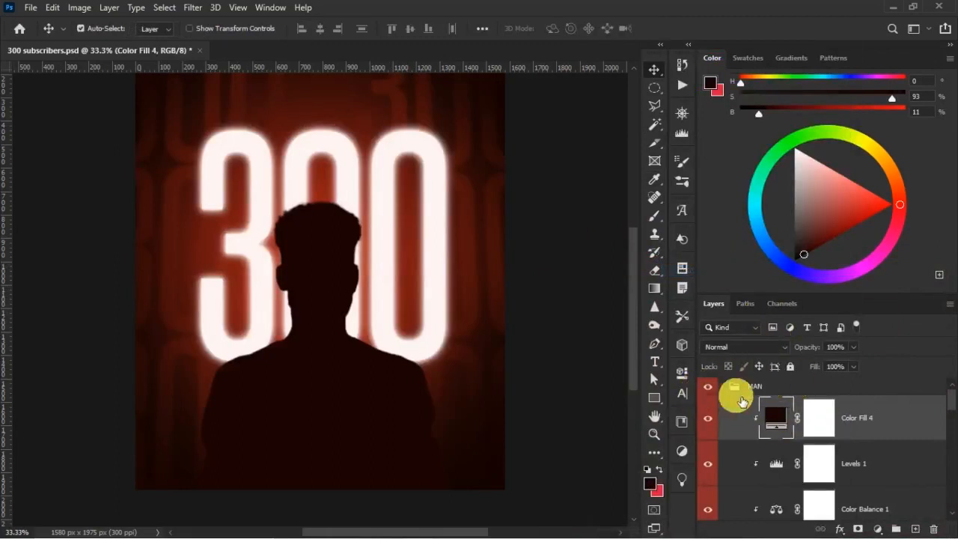
Recolor the Color Fill 4 layer over the man to #fdefef, sampled from the glowing 300.
click(708, 387)
click(709, 386)
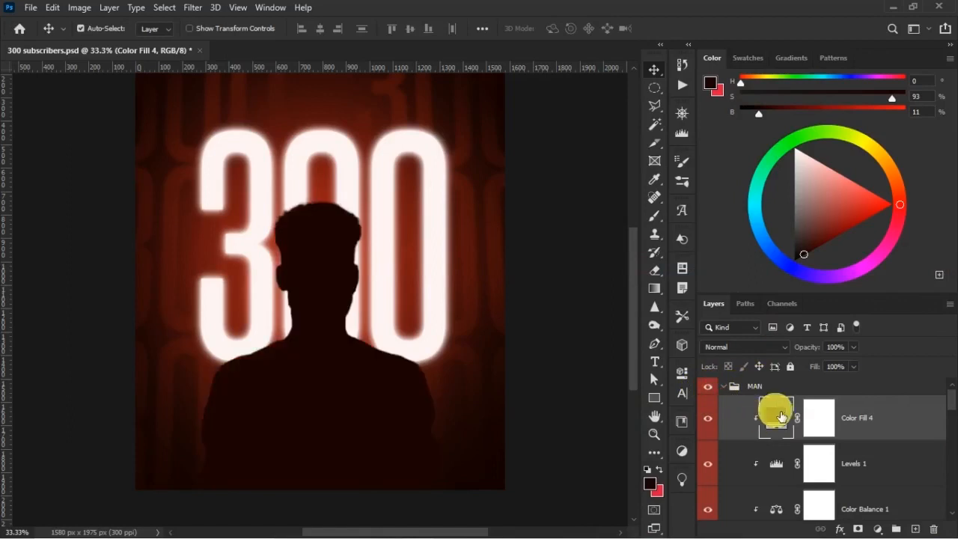
double_click(777, 418)
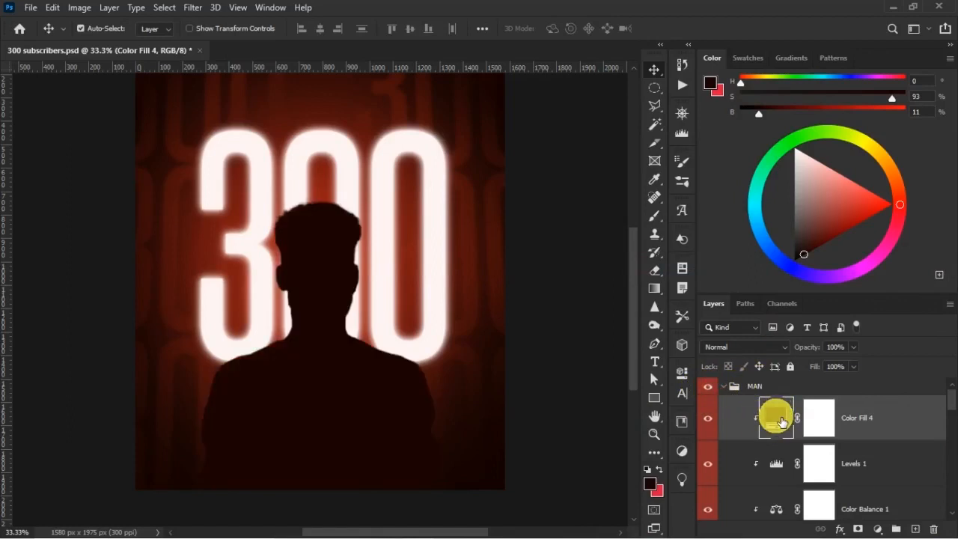
click(256, 310)
click(259, 313)
click(256, 319)
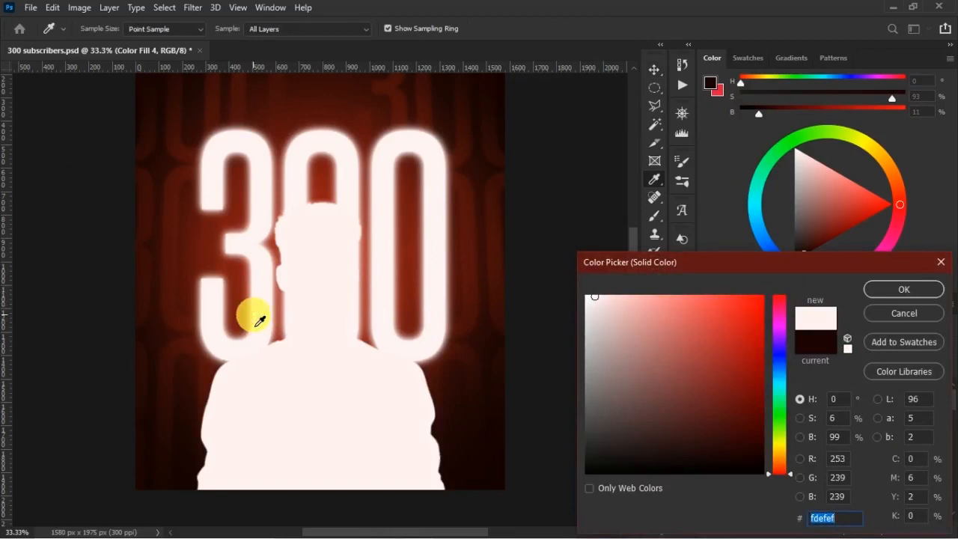
click(884, 295)
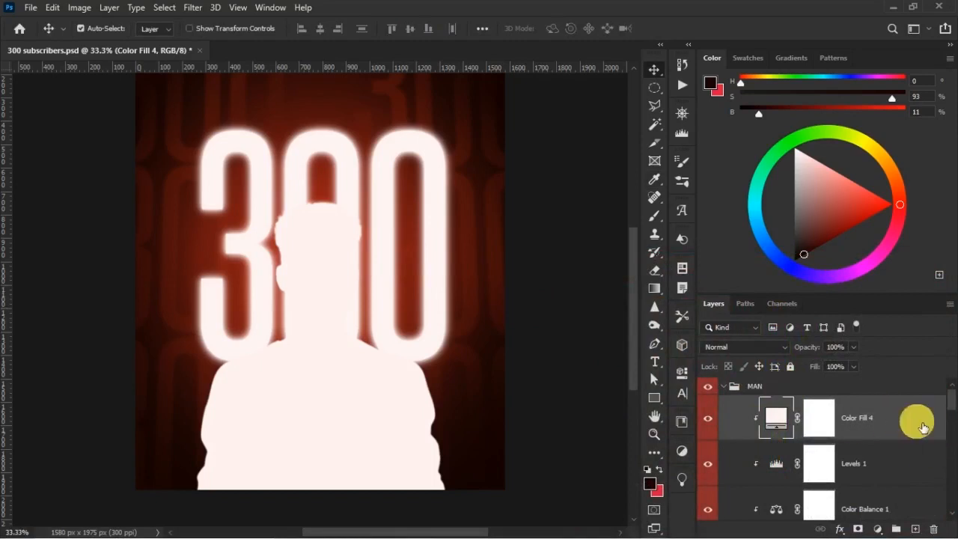
Set Color Fill 4's Blend If for the underlying layer to a split black point of 12 / 65.
double_click(928, 427)
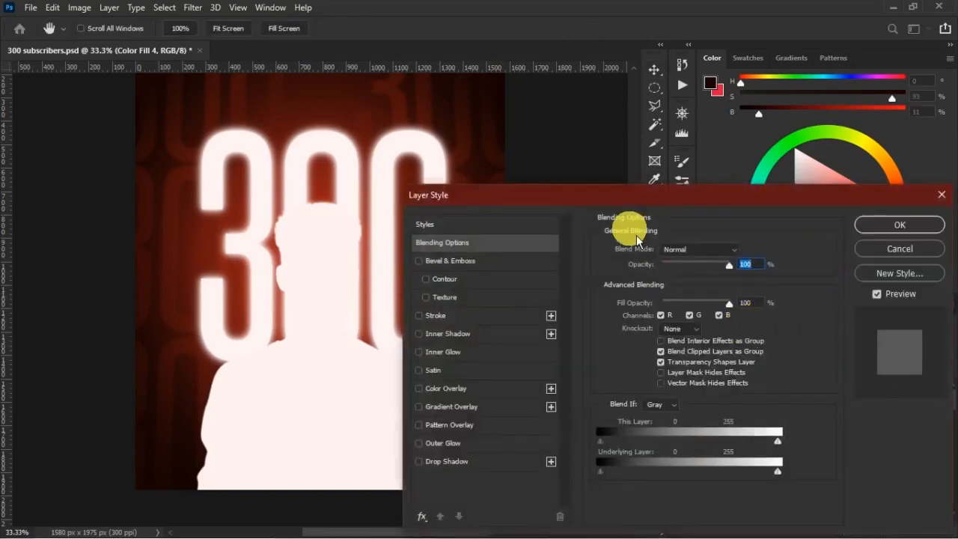
drag(641, 201, 685, 133)
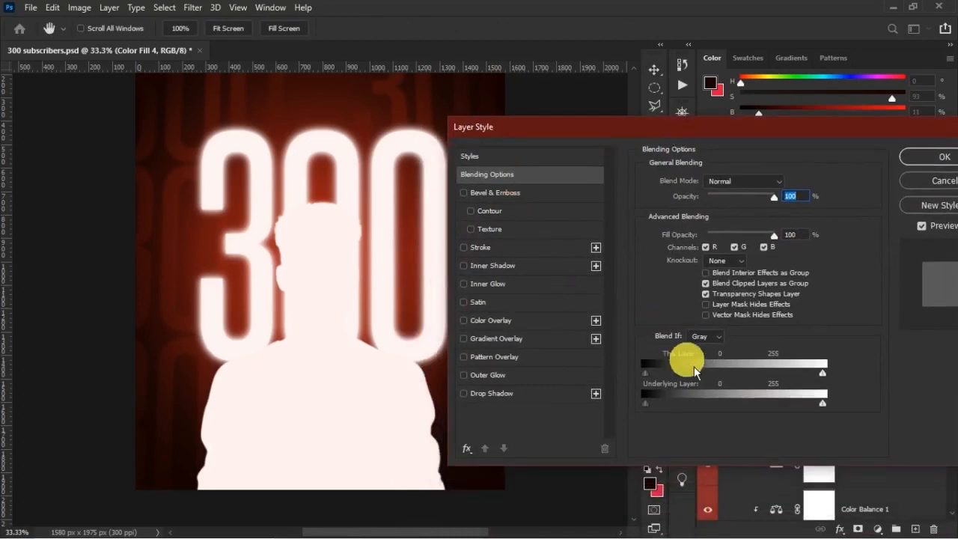
mouse_move(645, 405)
mouse_down()
mouse_move(691, 404)
mouse_move(664, 406)
mouse_up()
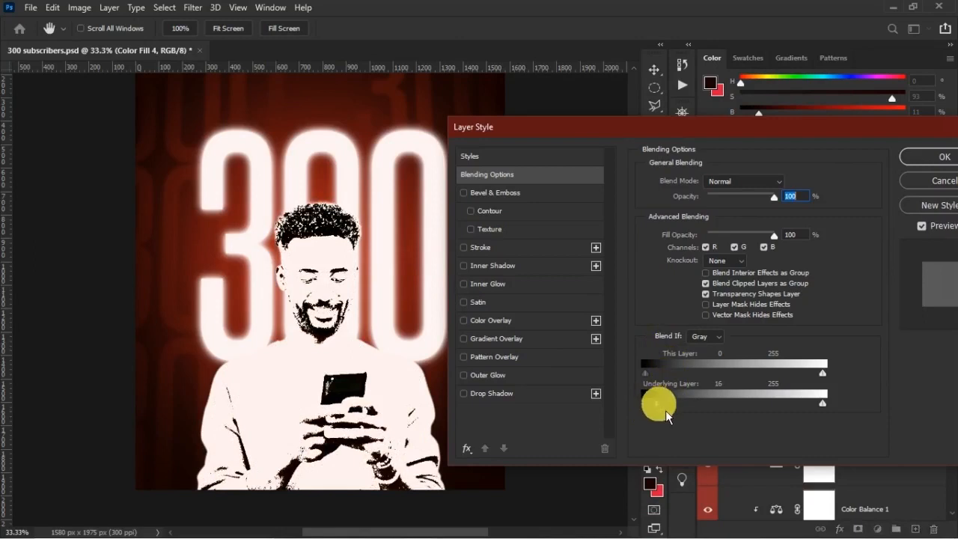
key(alt)
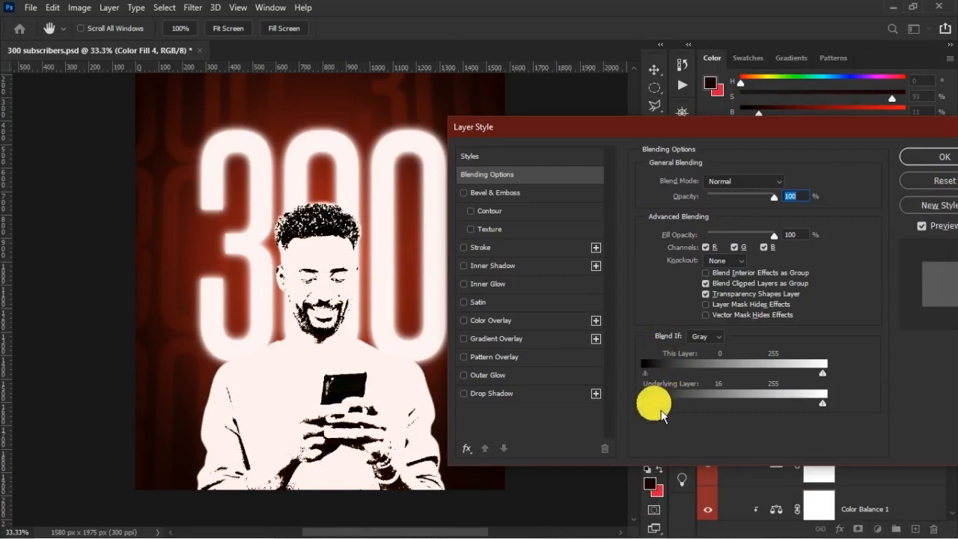
mouse_move(667, 411)
mouse_down()
mouse_move(696, 419)
mouse_move(660, 415)
mouse_up()
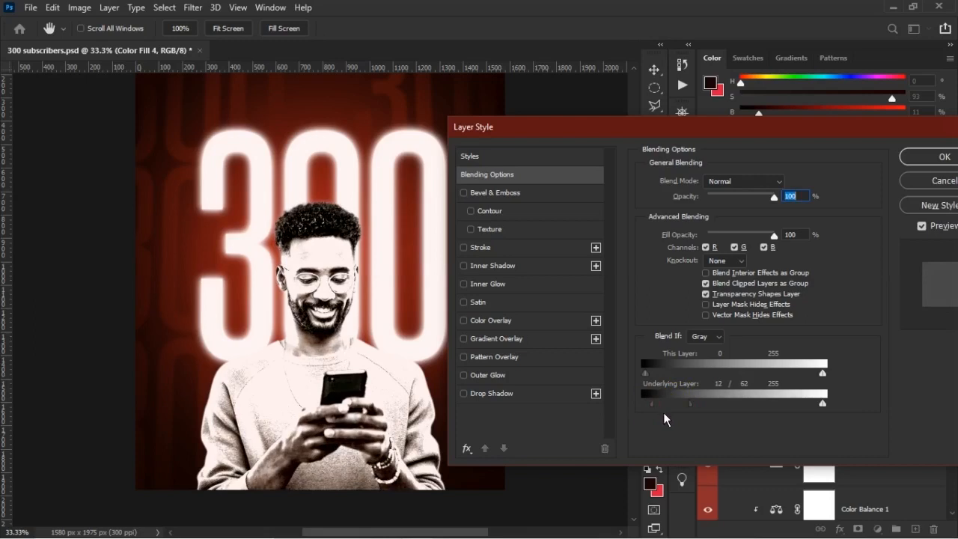
mouse_move(698, 411)
mouse_down()
mouse_move(685, 409)
mouse_move(697, 410)
mouse_up()
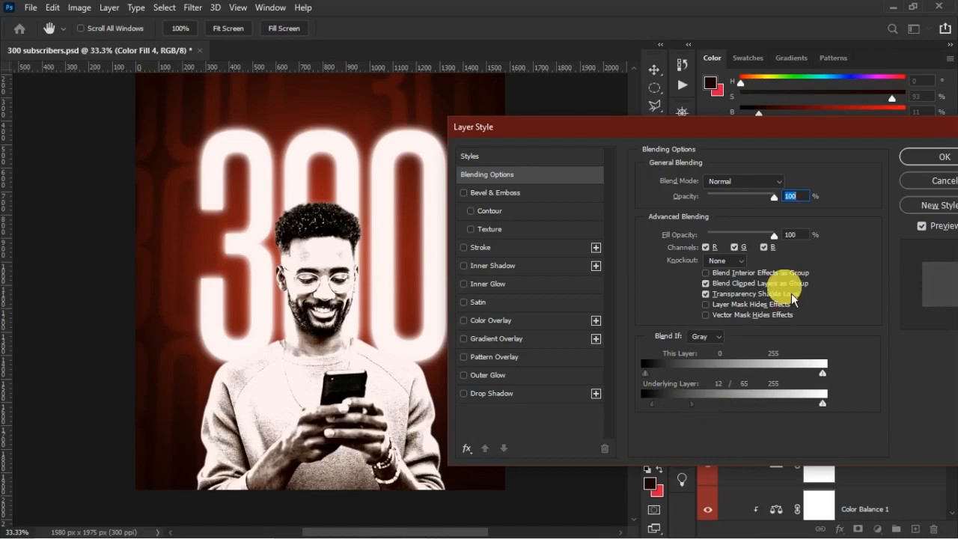
click(925, 158)
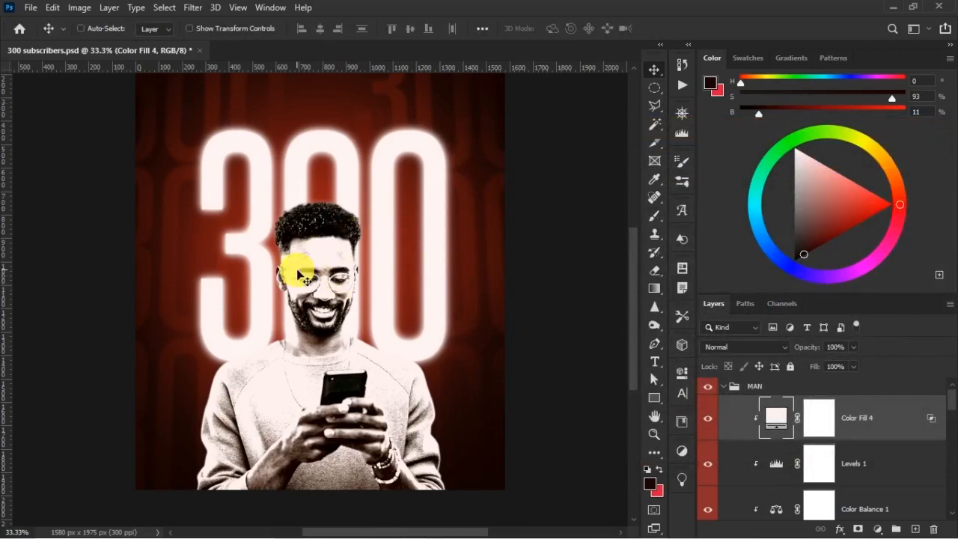
Invert the layer mask of Color Fill 4 to black so the fill is hidden on the man.
scroll(304, 278, up, 1)
scroll(307, 269, down, 1)
scroll(310, 261, down, 1)
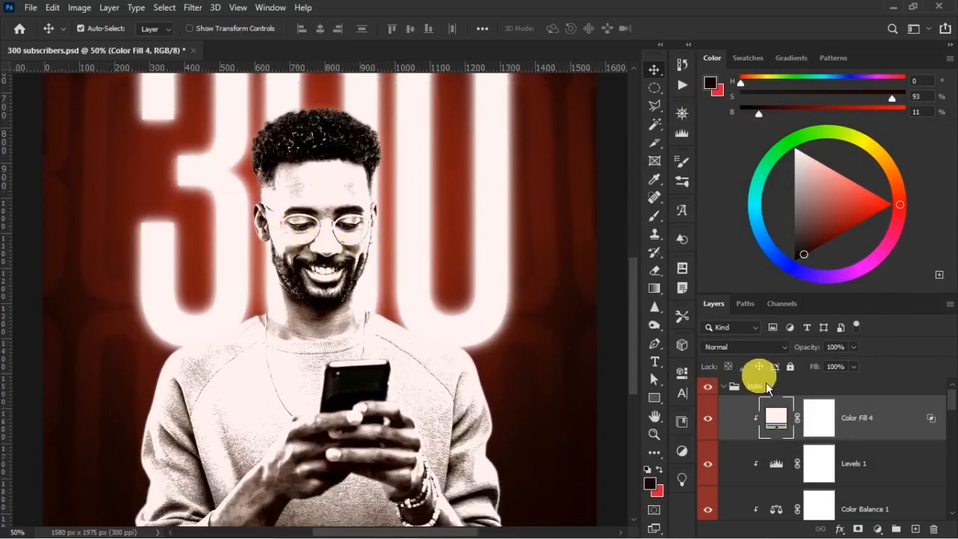
click(828, 422)
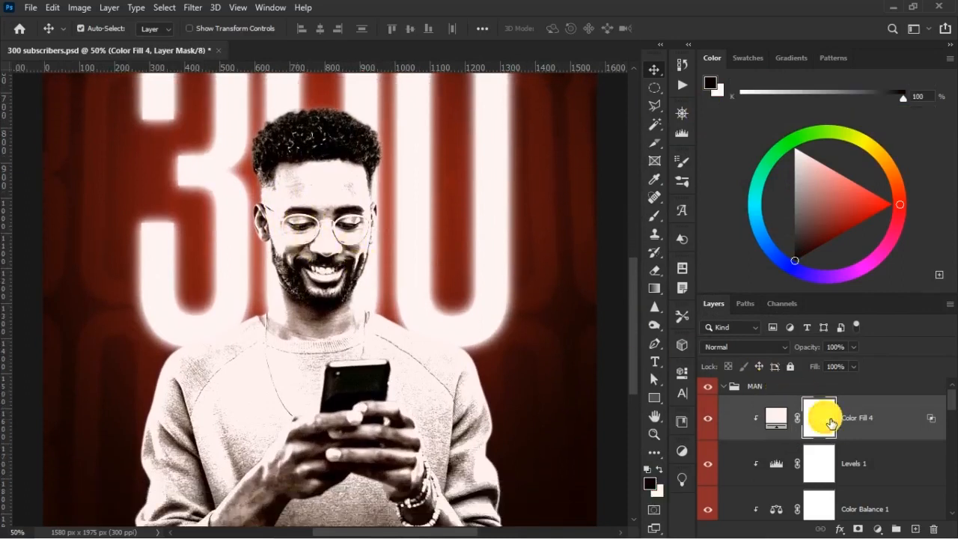
key(ctrl+i)
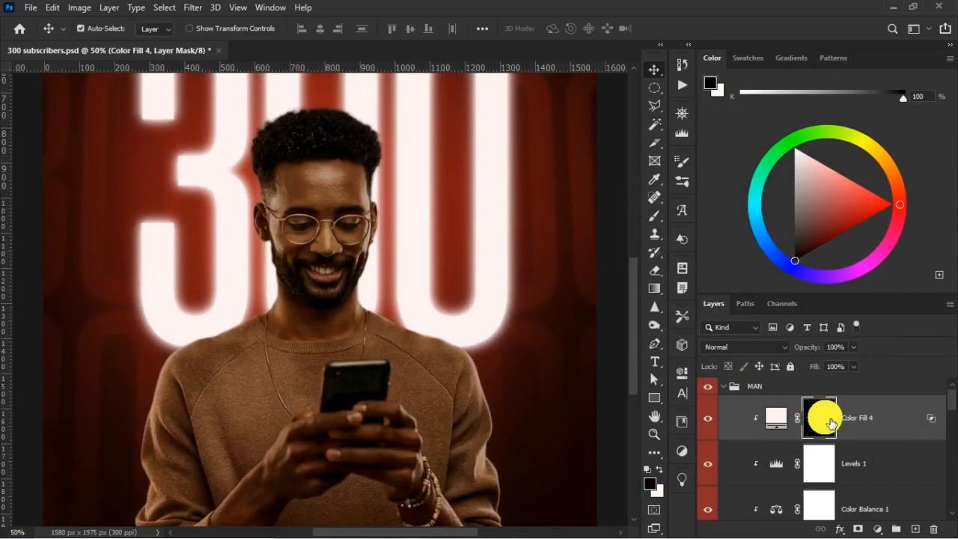
Prepare the Brush tool at 400 px with white as the foreground color for painting on the mask.
click(655, 216)
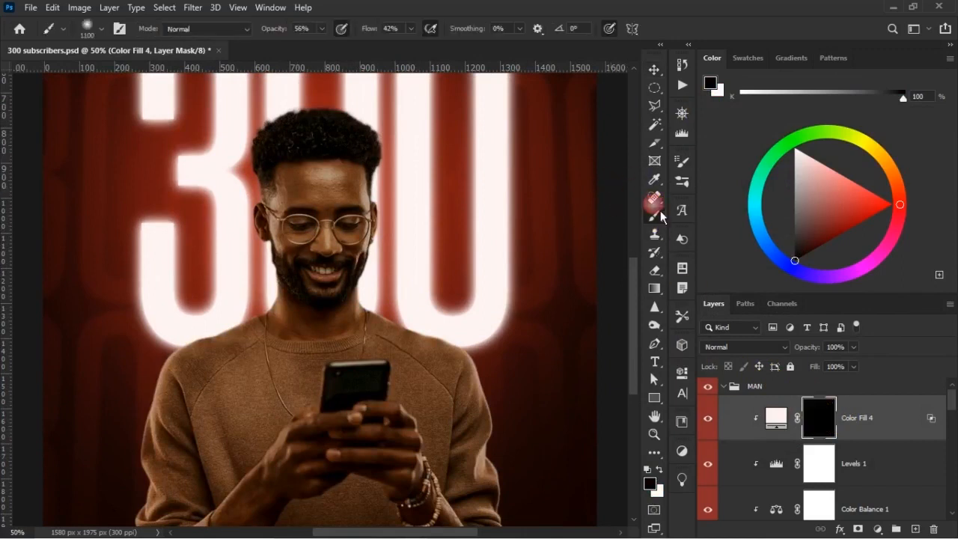
key(bracketleft)
key(bracketleft)
key(bracketleft)
key(bracketleft)
key(bracketleft)
key(bracketleft)
key(bracketleft)
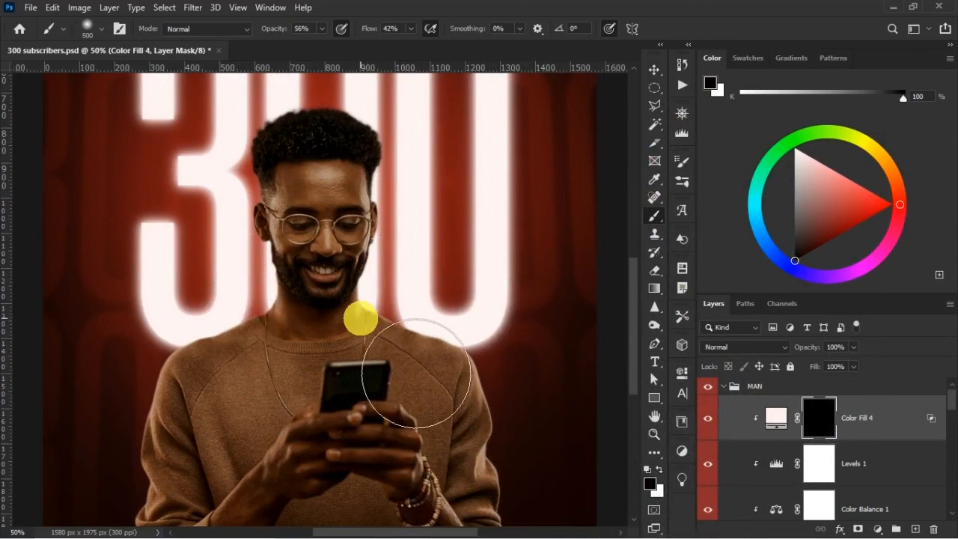
click(660, 469)
Try a white brush stroke on the mask over the man's chest and undo it.
mouse_move(272, 355)
mouse_down()
mouse_move(381, 450)
mouse_move(443, 430)
mouse_move(293, 375)
mouse_up()
key(ctrl+z)
key(ctrl+z)
key(ctrl+z)
key(ctrl+z)
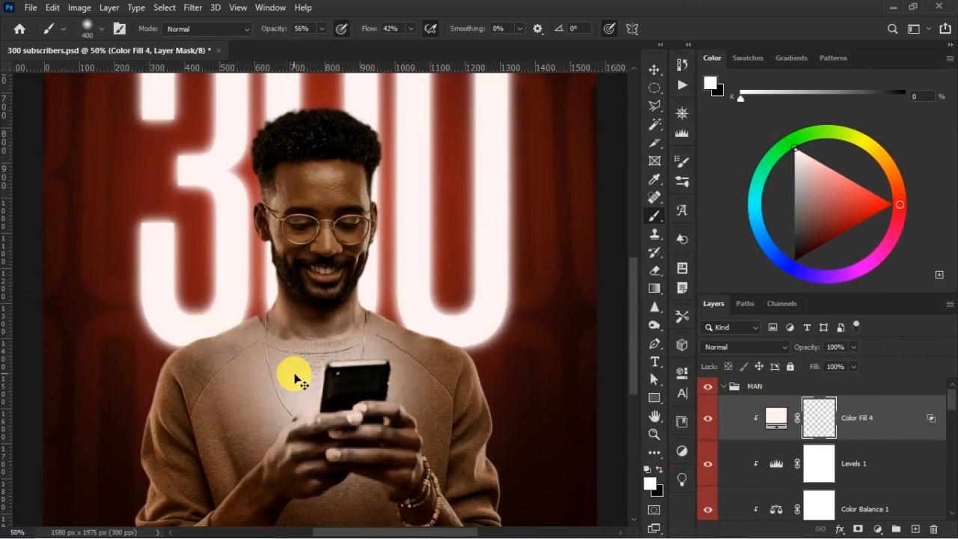
key(ctrl+z)
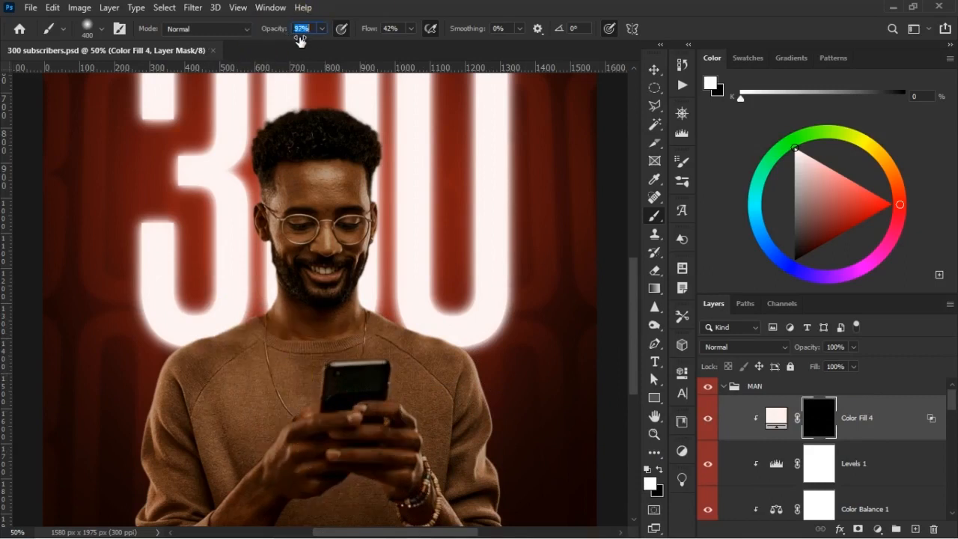
Set the brush to 50 px with 77% opacity and 68% flow.
drag(292, 43, 274, 36)
drag(369, 34, 388, 41)
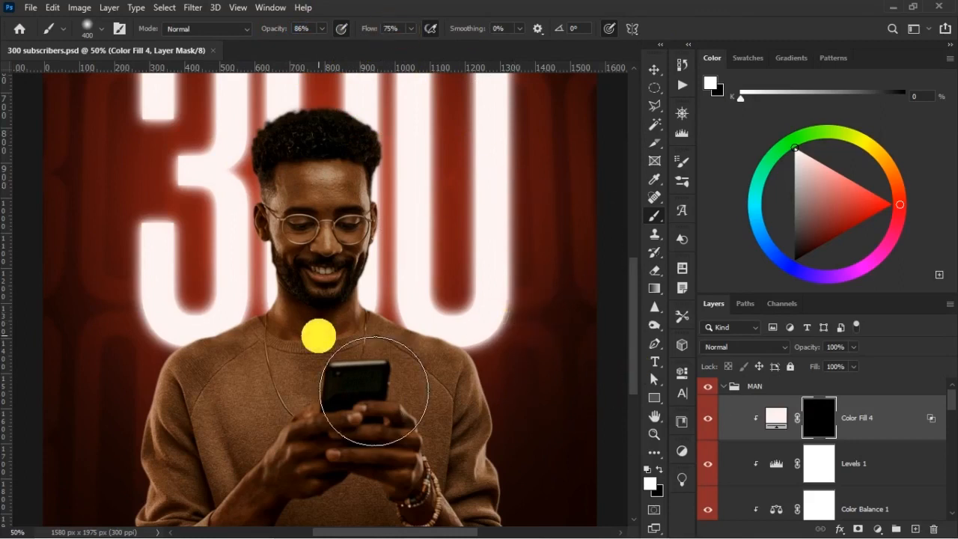
key(bracketleft)
key(bracketleft)
key(bracketleft)
key(bracketleft)
key(bracketleft)
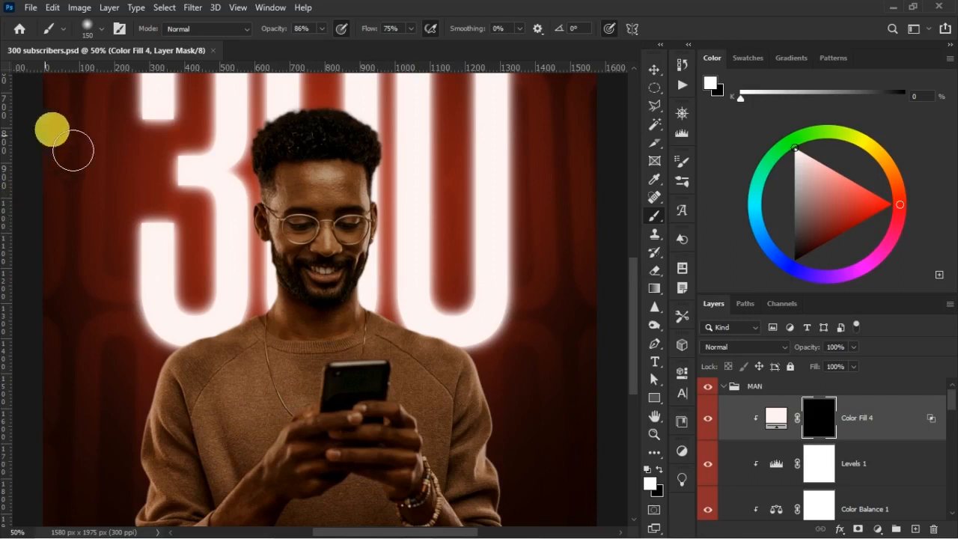
key(bracketleft)
key(bracketleft)
key(bracketleft)
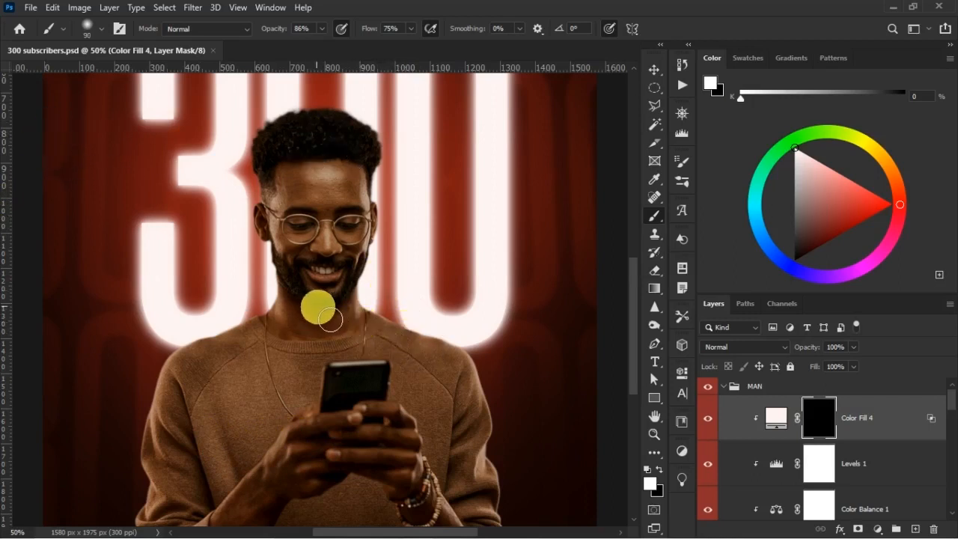
key(bracketleft)
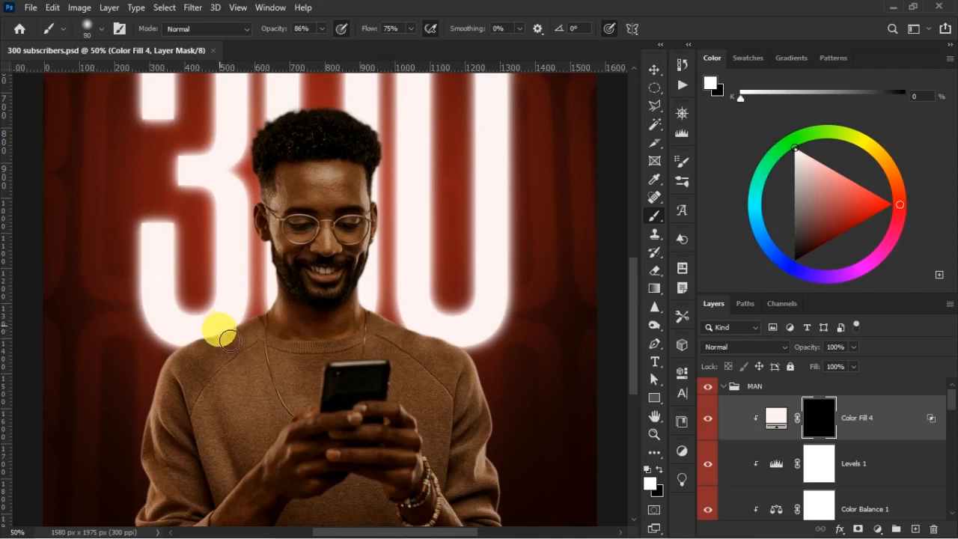
drag(289, 33, 285, 33)
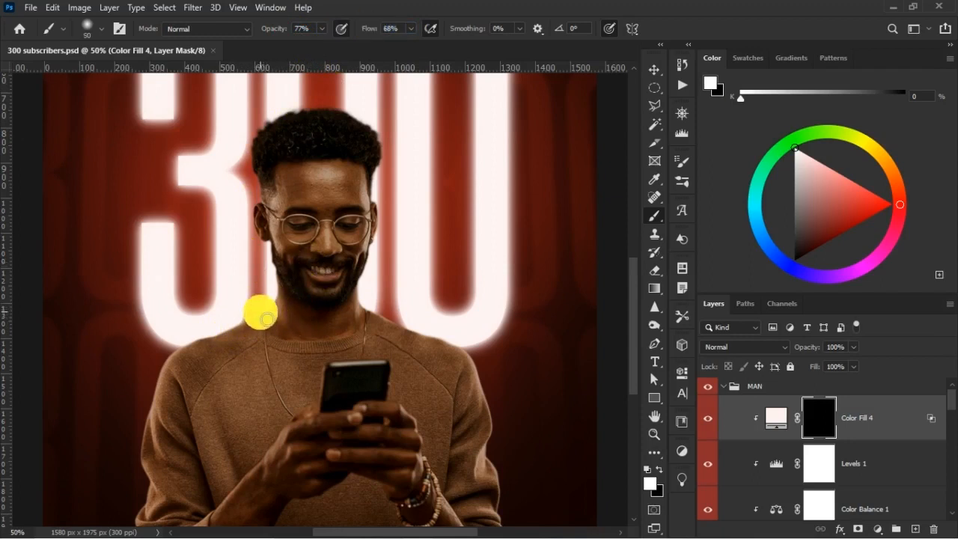
Paint white on the Color Fill 4 mask along the shoulder and sleeve edge on the image's left side as rim light.
drag(261, 314, 242, 335)
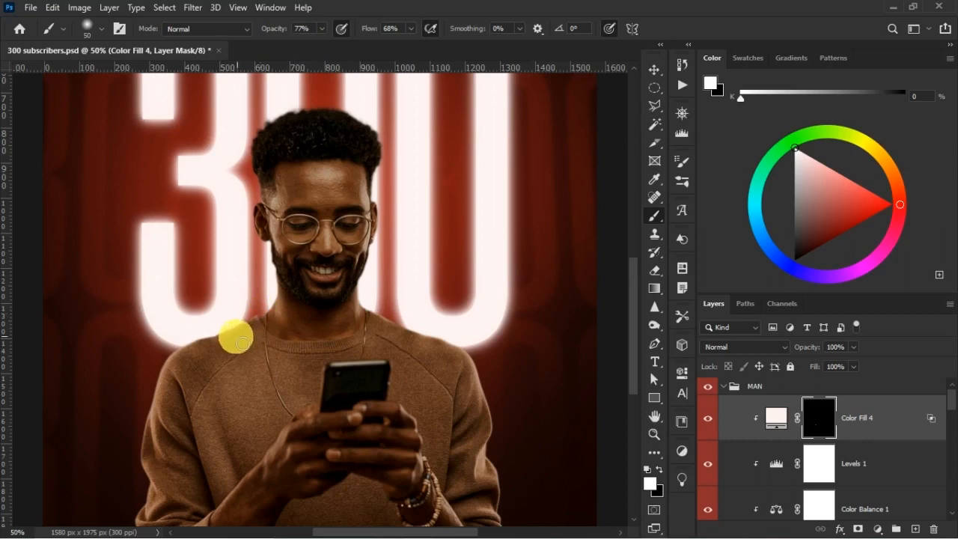
click(211, 344)
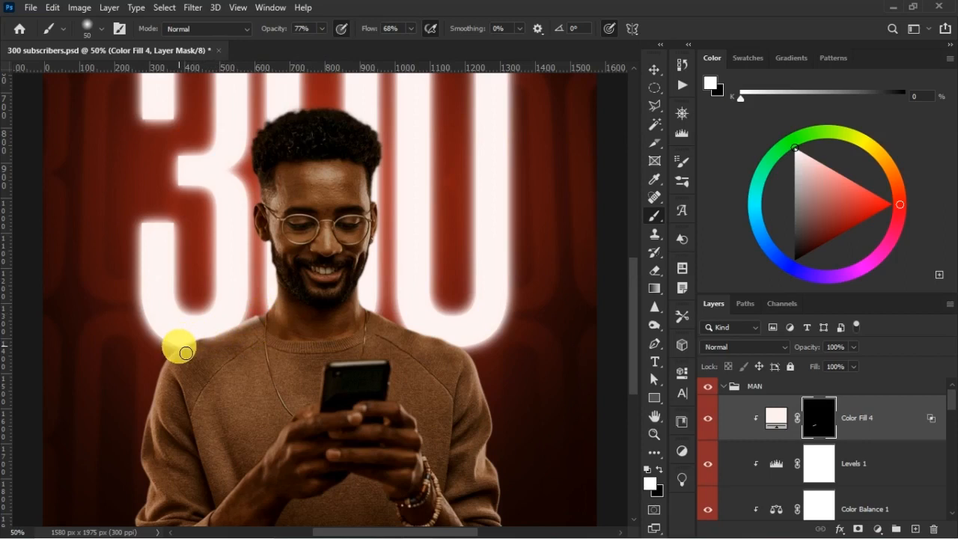
mouse_move(192, 341)
mouse_down()
mouse_move(154, 374)
mouse_move(137, 448)
mouse_move(143, 490)
mouse_move(143, 479)
mouse_up()
mouse_move(219, 425)
mouse_down()
mouse_move(226, 432)
mouse_move(375, 312)
mouse_up()
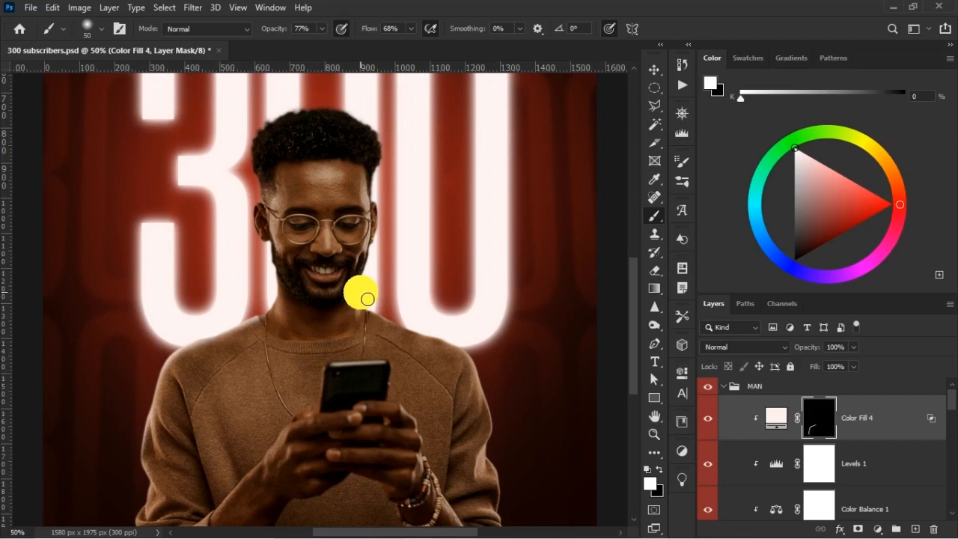
Paint matching rim light on the mask along the shoulder and sleeve edge on the image's right side.
mouse_move(361, 321)
mouse_down()
mouse_move(388, 313)
mouse_move(374, 315)
mouse_move(369, 294)
mouse_move(382, 326)
mouse_move(375, 316)
mouse_move(483, 362)
mouse_up()
drag(499, 401, 492, 400)
mouse_move(497, 485)
mouse_down()
mouse_move(484, 451)
mouse_move(499, 429)
mouse_move(494, 415)
mouse_up()
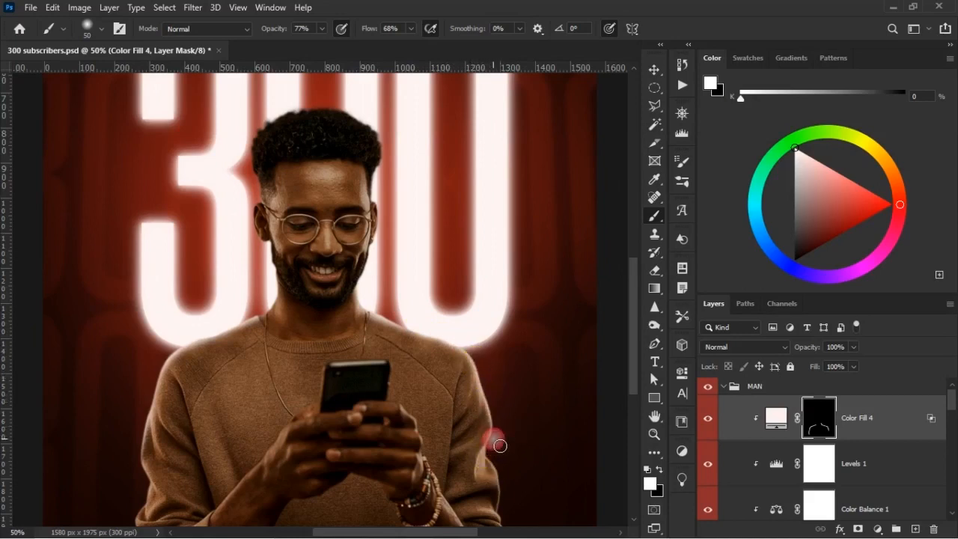
mouse_move(499, 453)
mouse_down()
mouse_move(487, 454)
mouse_move(512, 503)
mouse_up()
scroll(504, 449, down, 3)
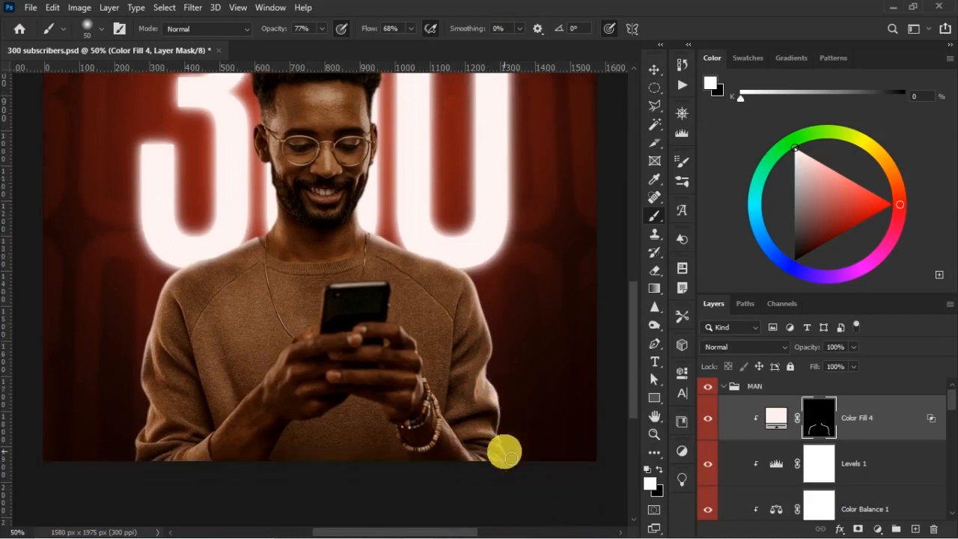
Paint rim light on the mask around the neck and sides of the head, undoing the stroke across the forehead.
mouse_move(227, 345)
mouse_down()
mouse_move(291, 286)
mouse_move(263, 255)
mouse_move(279, 199)
mouse_move(278, 239)
mouse_move(285, 229)
mouse_move(271, 244)
mouse_up()
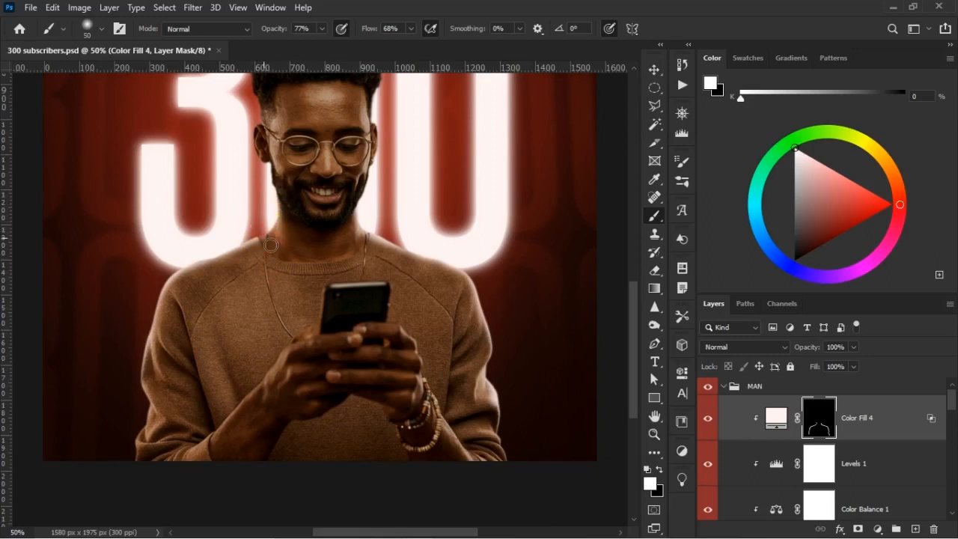
scroll(358, 239, up, 5)
drag(280, 203, 253, 217)
mouse_move(256, 225)
mouse_down()
mouse_move(263, 248)
mouse_move(392, 214)
mouse_move(368, 202)
mouse_move(311, 211)
mouse_move(379, 216)
mouse_move(380, 237)
mouse_move(396, 215)
mouse_up()
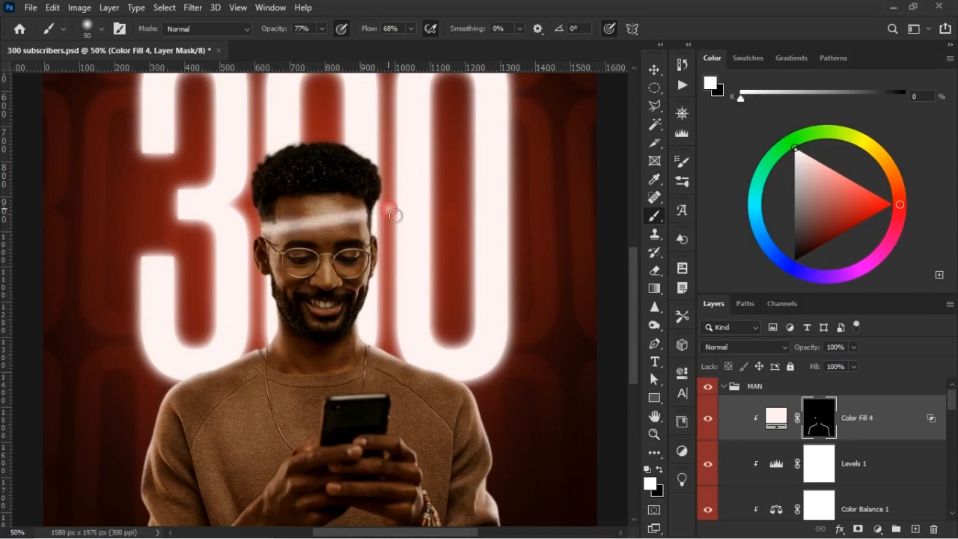
key(ctrl+z)
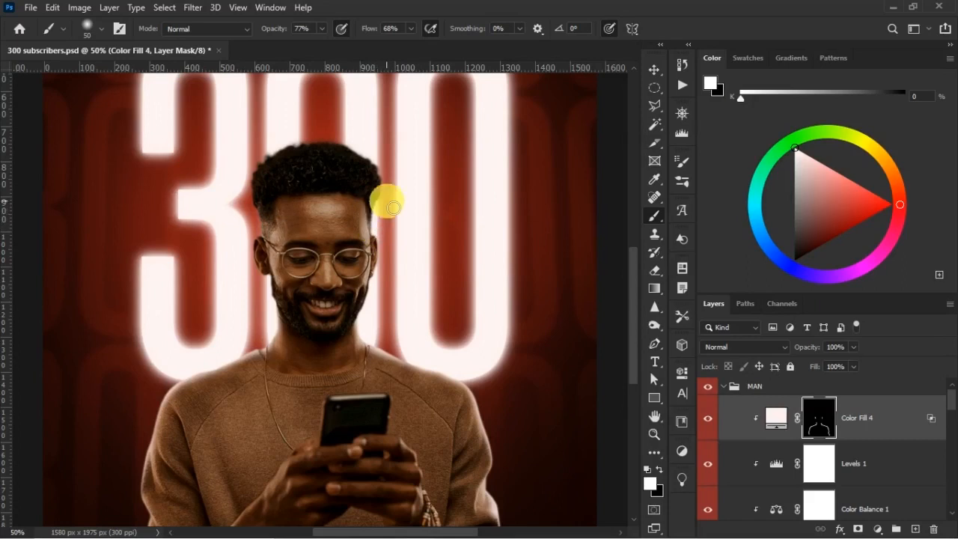
Reinforce the rim light on the mask along the outer edges of both lower sleeves with a 45 px brush.
scroll(378, 345, down, 5)
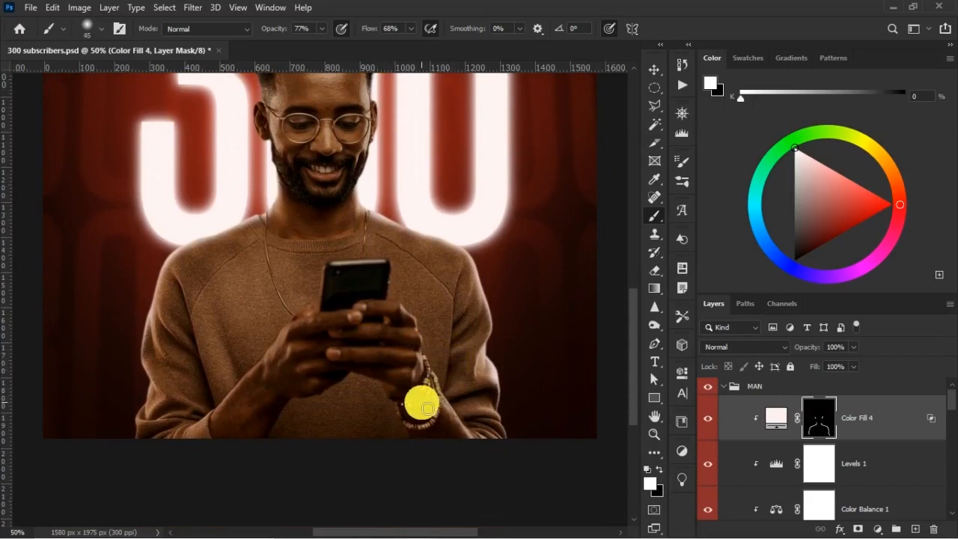
mouse_move(478, 420)
mouse_down()
mouse_move(486, 406)
mouse_move(502, 406)
mouse_move(519, 455)
mouse_up()
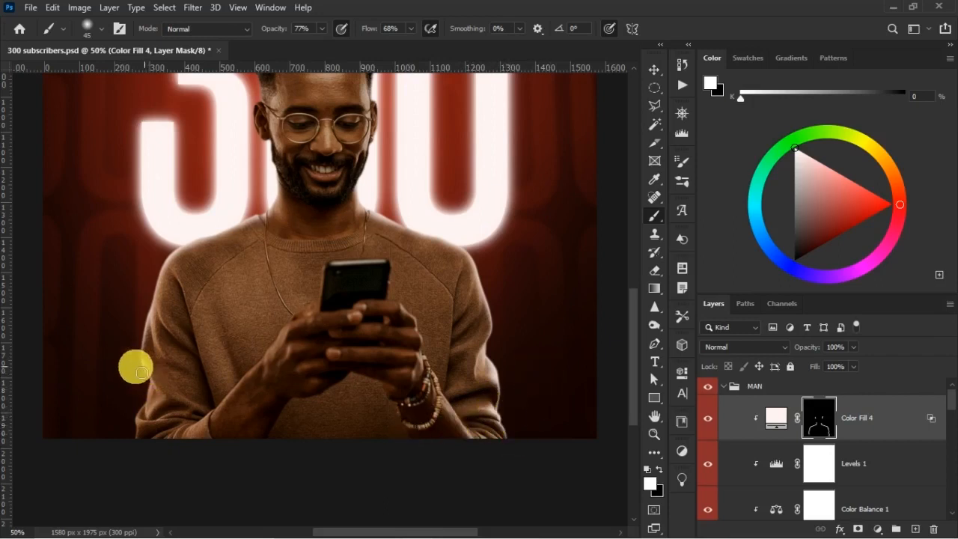
drag(154, 320, 155, 316)
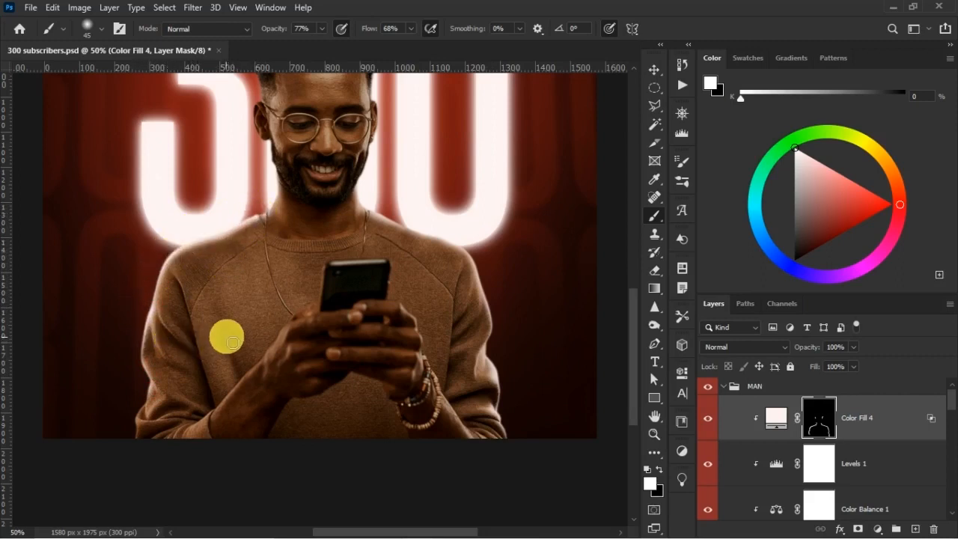
scroll(227, 334, down, 1)
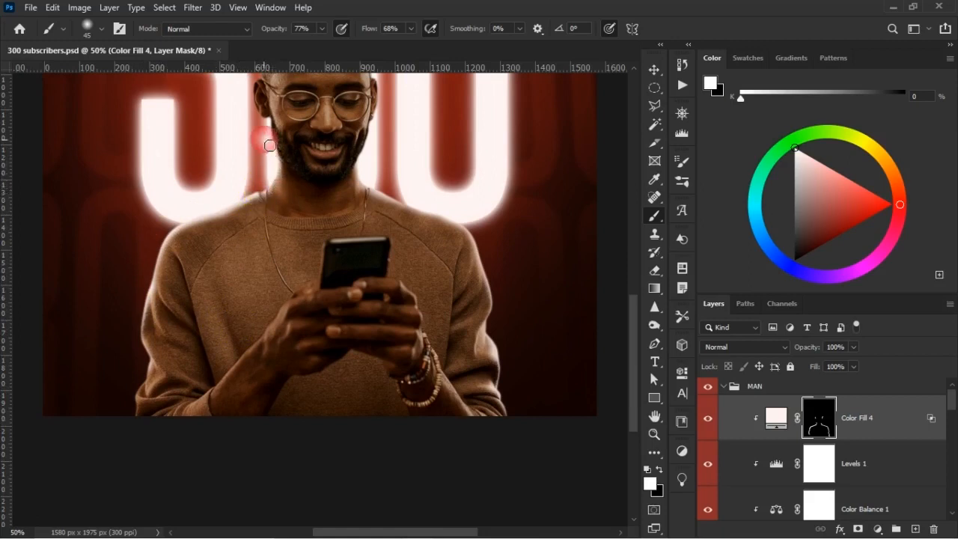
Set the brush to 30 px with 53% opacity and 46% flow, and save the document.
scroll(284, 218, up, 4)
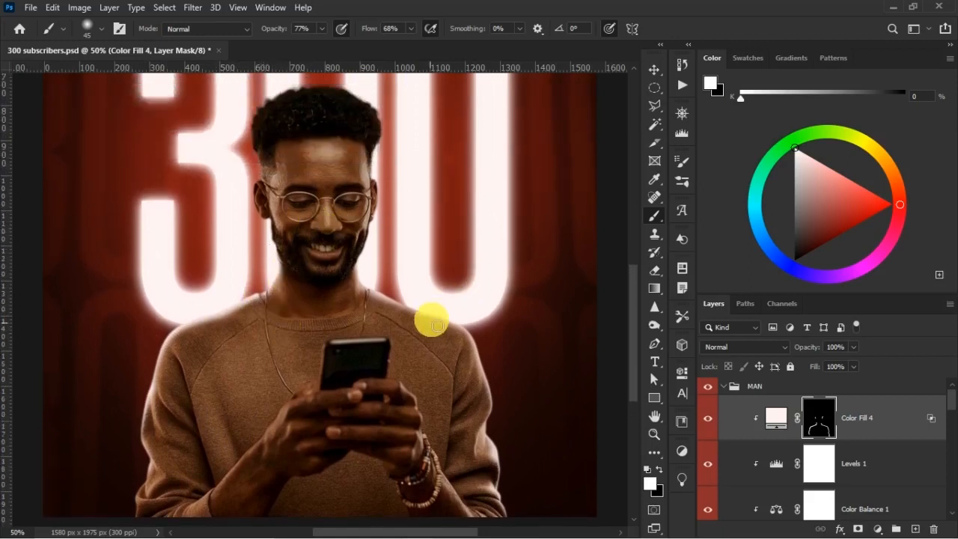
scroll(434, 324, down, 1)
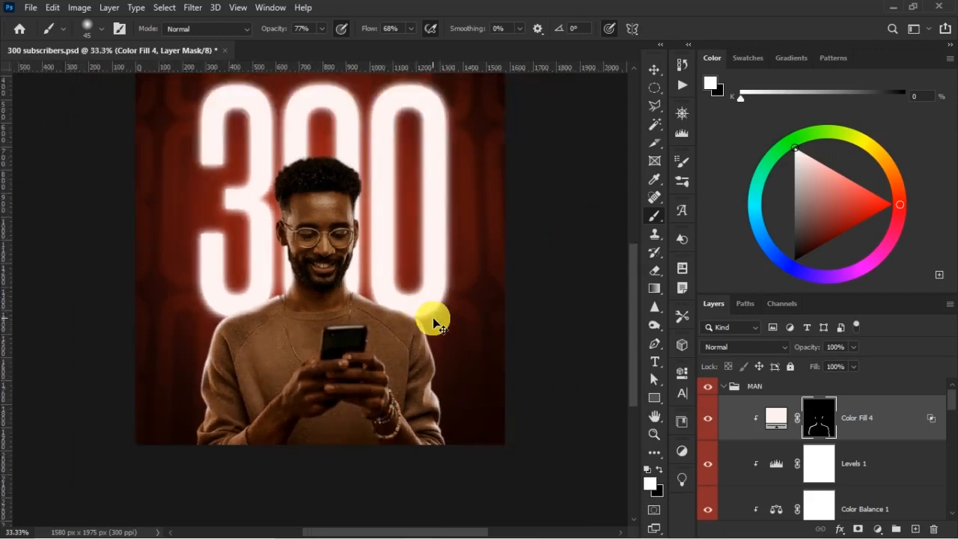
scroll(435, 323, up, 2)
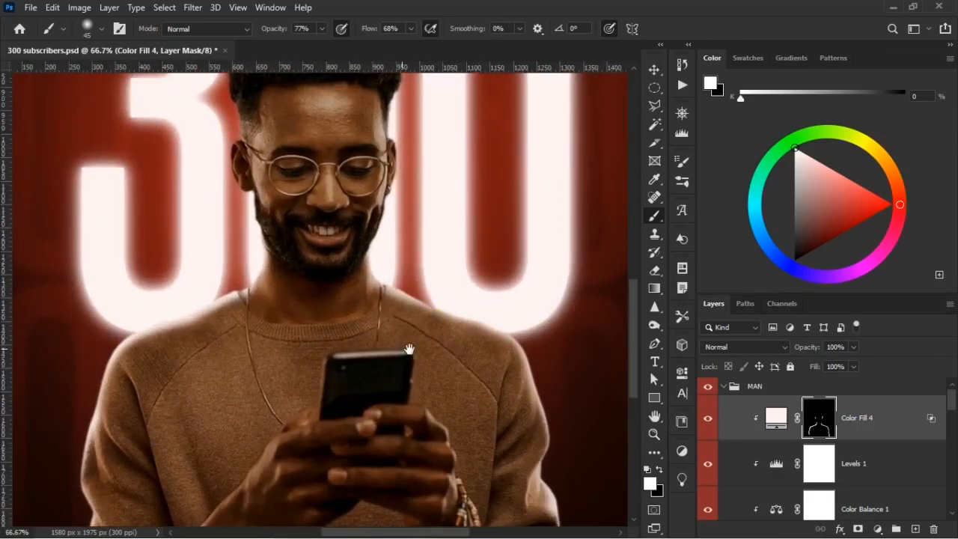
scroll(412, 314, down, 3)
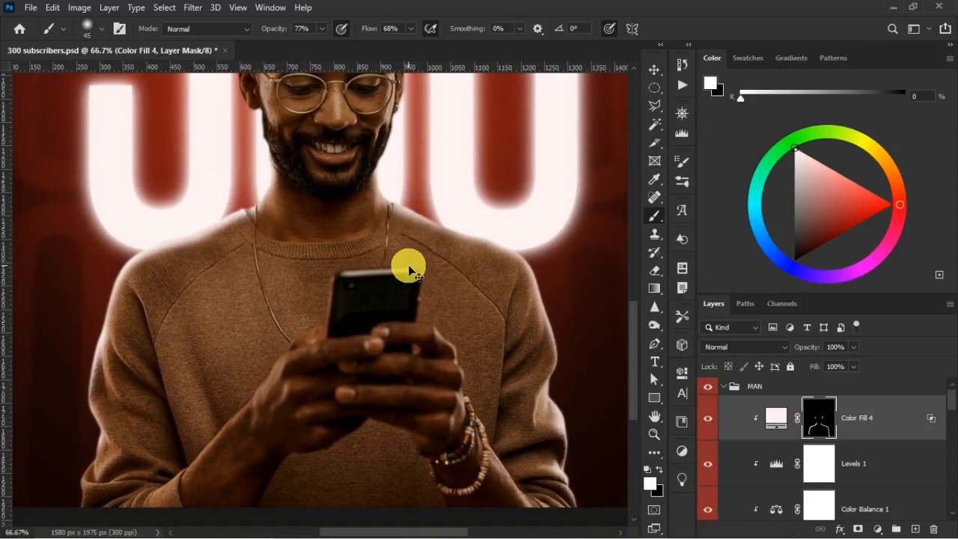
scroll(417, 274, up, 1)
scroll(420, 277, down, 1)
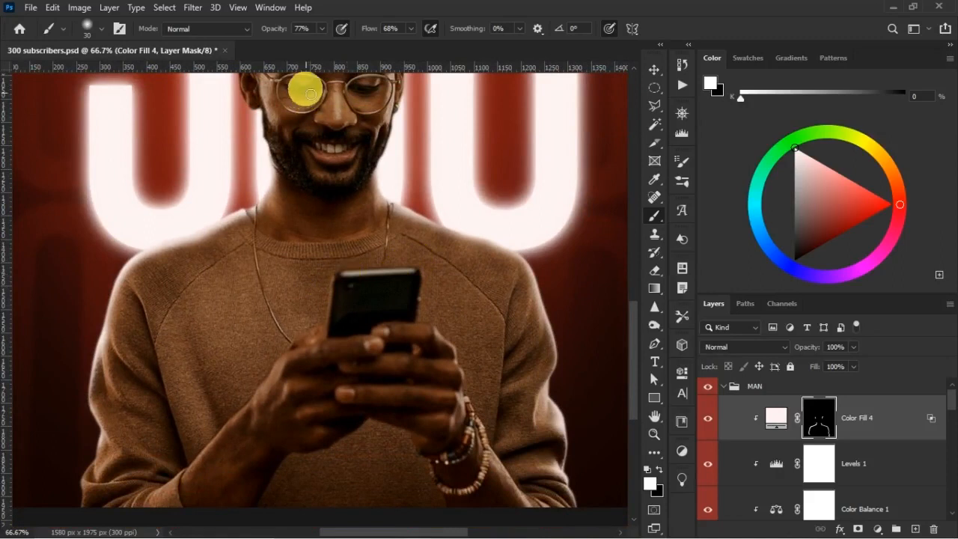
drag(284, 30, 281, 34)
drag(374, 38, 368, 33)
key(ctrl+s)
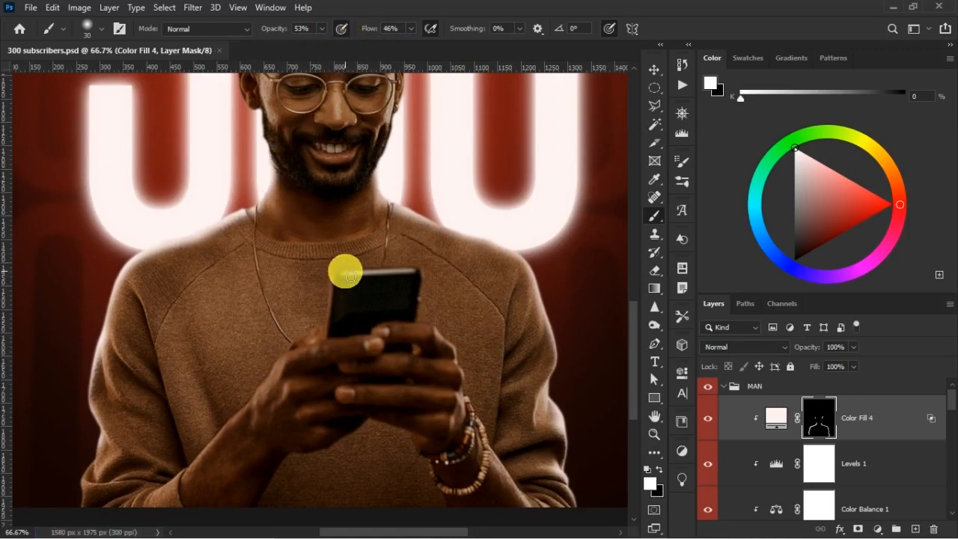
Paint white rim light on the Color Fill 4 mask along the phone's top edge, trimming the spill with a 70 px black brush.
click(345, 275)
shift+click(412, 270)
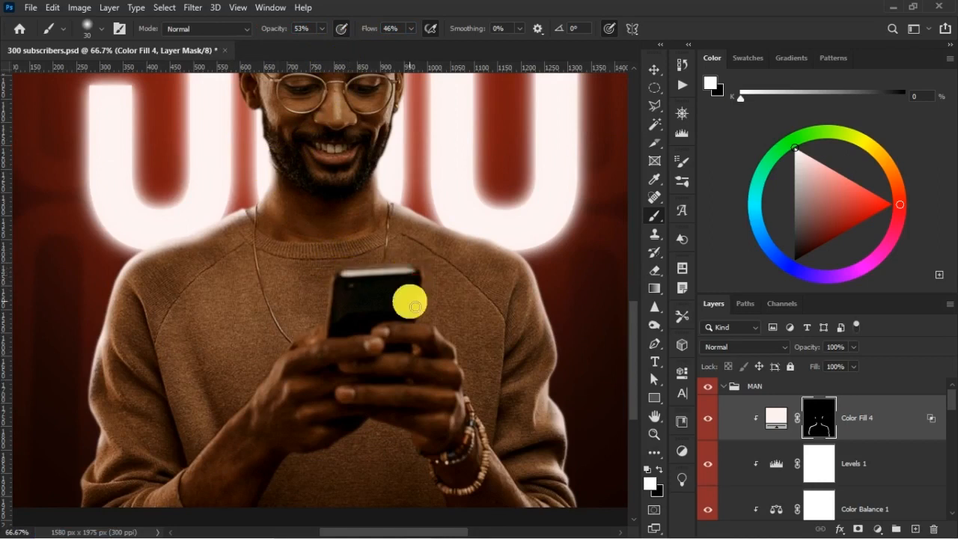
key(bracketright)
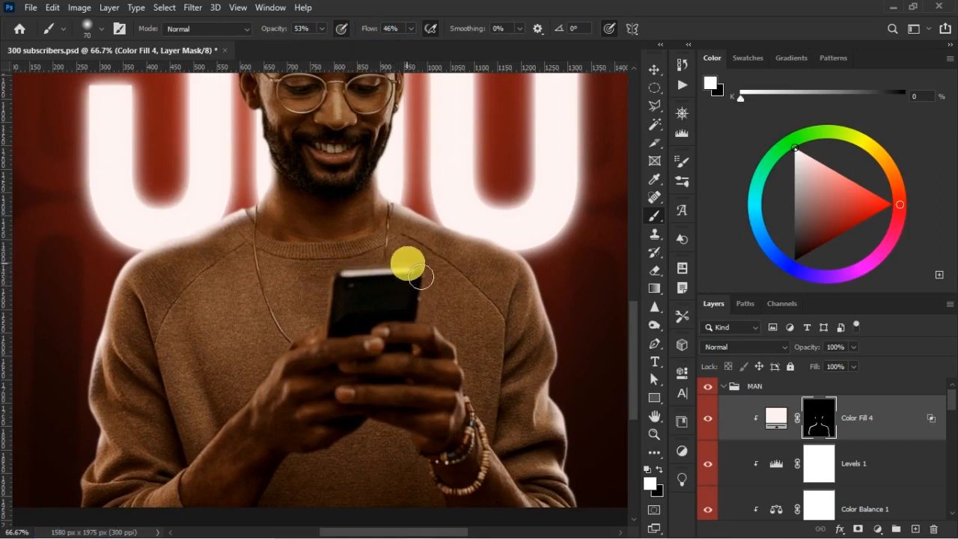
key(x)
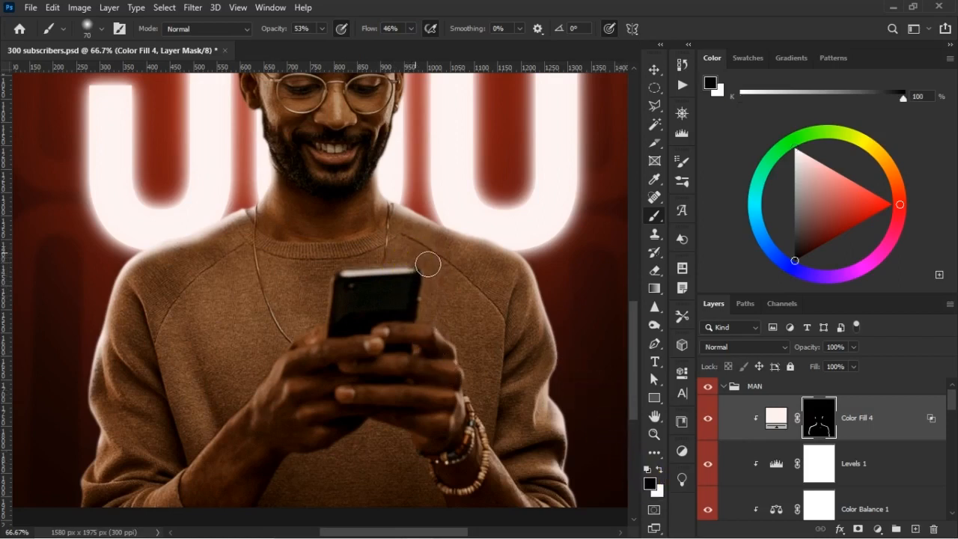
drag(392, 265, 407, 277)
Paint rim light on the mask along the outer edge of the hand on the image's right with a 25 px white brush.
key(x)
key(bracketleft)
key(bracketleft)
key(bracketleft)
key(bracketleft)
key(bracketleft)
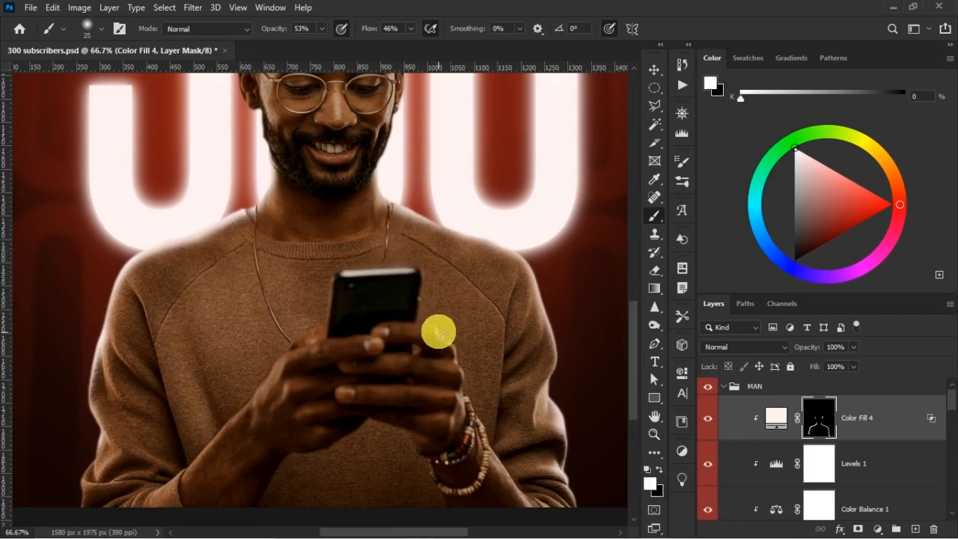
drag(452, 349, 467, 400)
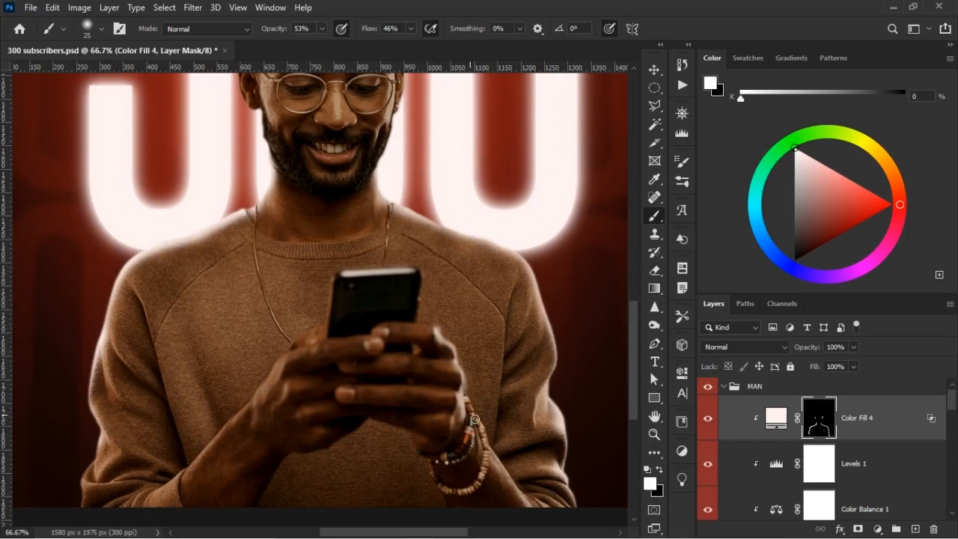
Extend the rim light on the mask along the braceleted wrist and forearm with a 45 px white brush.
scroll(475, 419, down, 3)
key(bracketright)
click(483, 315)
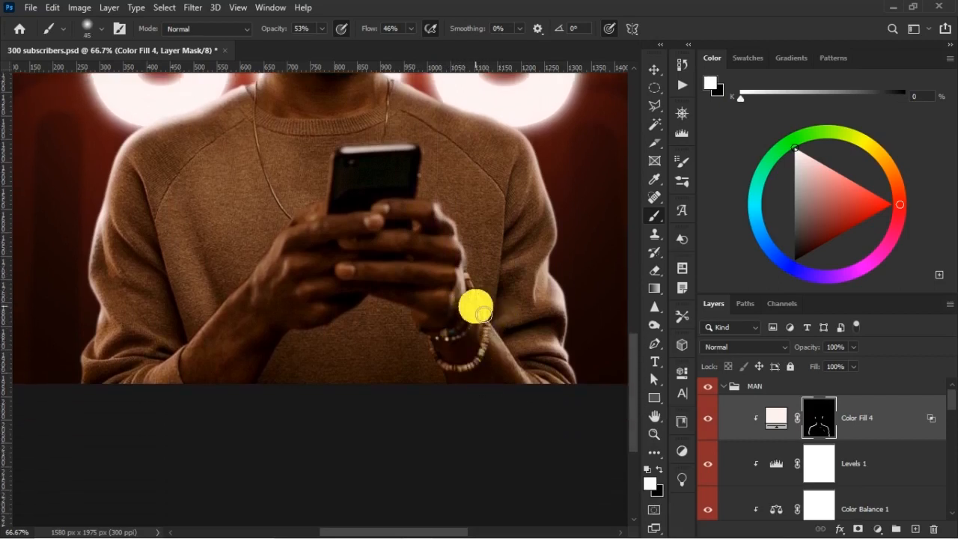
click(486, 308)
mouse_move(475, 301)
mouse_down()
mouse_move(489, 344)
mouse_move(538, 392)
mouse_move(494, 347)
mouse_move(471, 357)
mouse_move(488, 362)
mouse_move(494, 379)
mouse_up()
Trim excess rim light around the braceleted forearm and both hands with a larger black brush on the mask.
key(bracketright)
key(bracketright)
key(bracketright)
key(bracketright)
key(bracketright)
key(bracketright)
mouse_move(528, 414)
mouse_down()
mouse_move(511, 393)
mouse_move(514, 426)
mouse_up()
key(x)
drag(501, 367, 471, 342)
drag(461, 330, 442, 280)
mouse_move(428, 216)
mouse_down()
mouse_move(413, 207)
mouse_move(443, 189)
mouse_up()
mouse_move(334, 262)
mouse_down()
mouse_move(295, 289)
mouse_move(297, 302)
mouse_up()
Paint white rim light on the mask along the upper edge of the forearm and hand on the image's left, using a 30–35 px brush.
key(bracketleft)
key(bracketleft)
key(bracketleft)
key(x)
drag(203, 338, 191, 357)
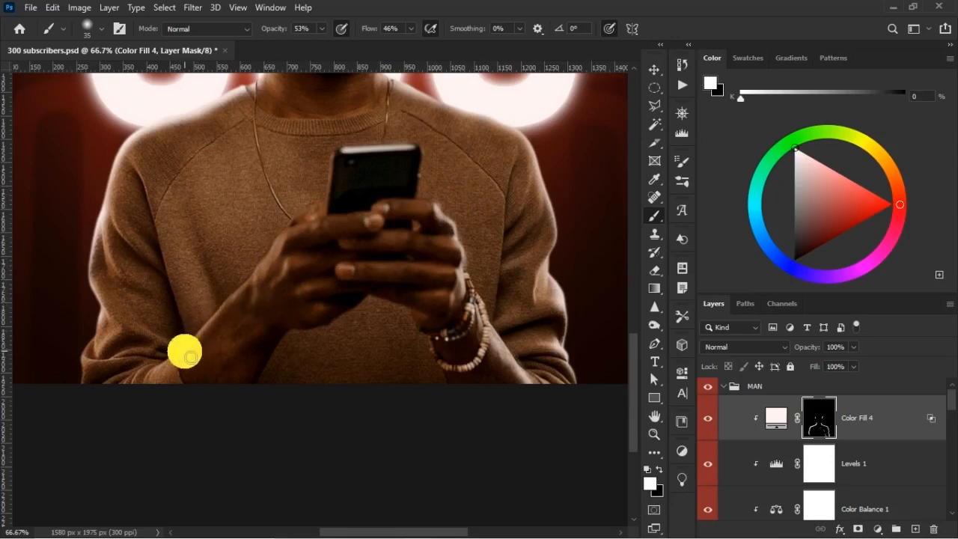
shift+click(213, 324)
shift+click(246, 296)
shift+click(259, 281)
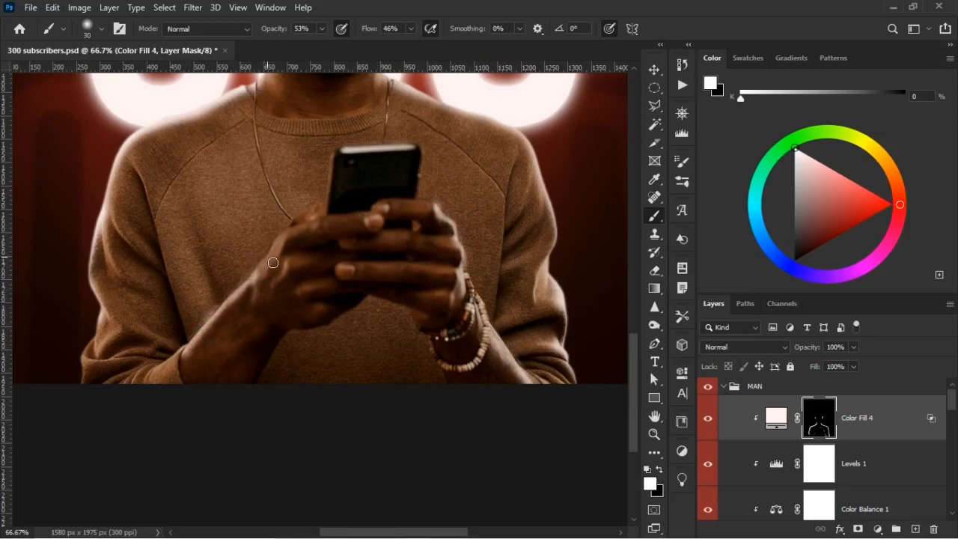
shift+click(283, 235)
shift+click(328, 226)
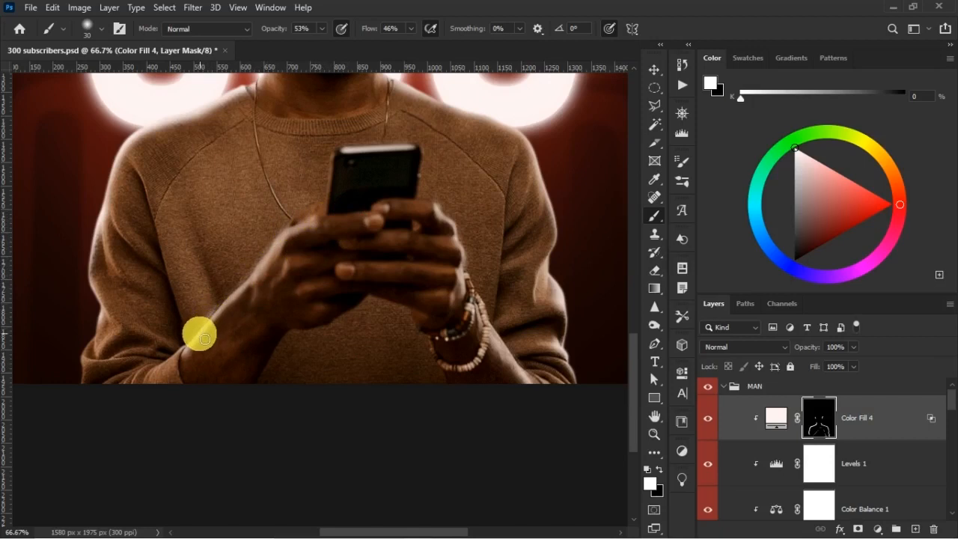
Clean up light spill around the forearm on the image's left and the hands with a 100 px black brush on the mask.
key(x)
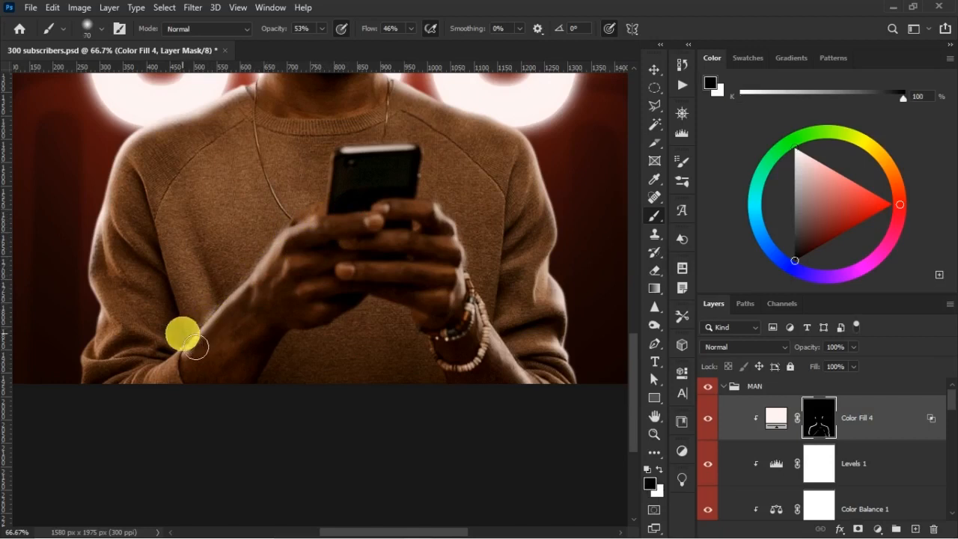
key(bracketright)
key(bracketright)
key(bracketright)
key(bracketright)
key(bracketright)
key(bracketright)
key(bracketright)
key(bracketright)
mouse_move(184, 313)
mouse_down()
mouse_move(218, 286)
mouse_move(187, 313)
mouse_up()
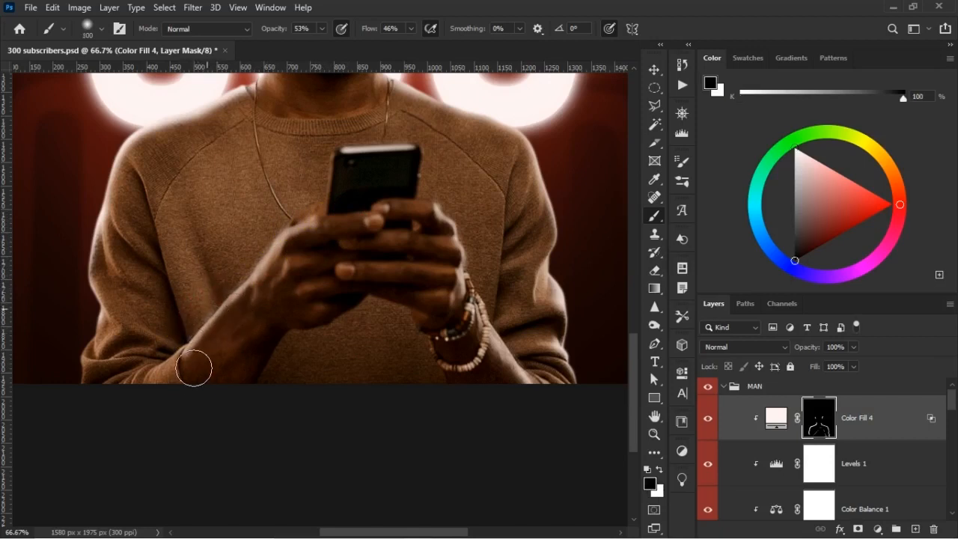
drag(270, 224, 256, 231)
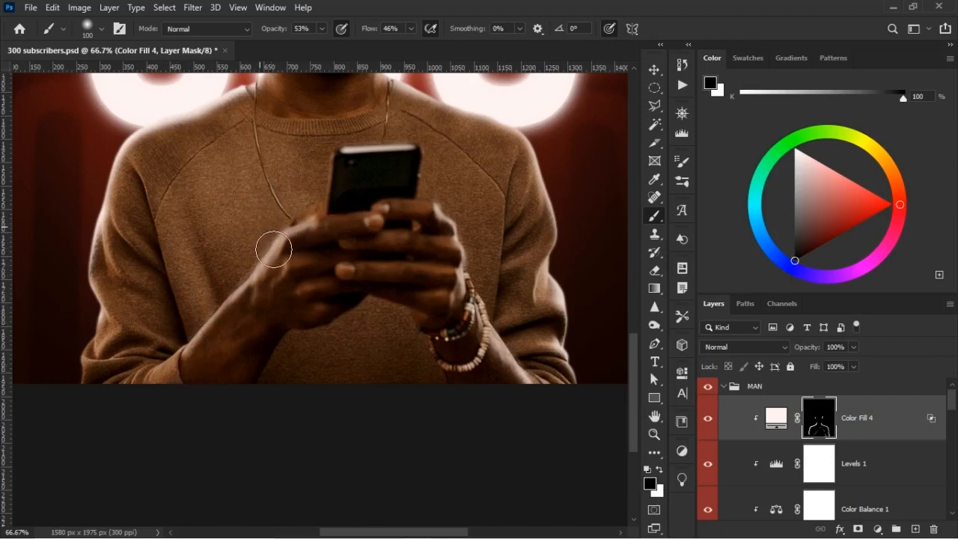
drag(349, 200, 315, 216)
drag(331, 267, 293, 305)
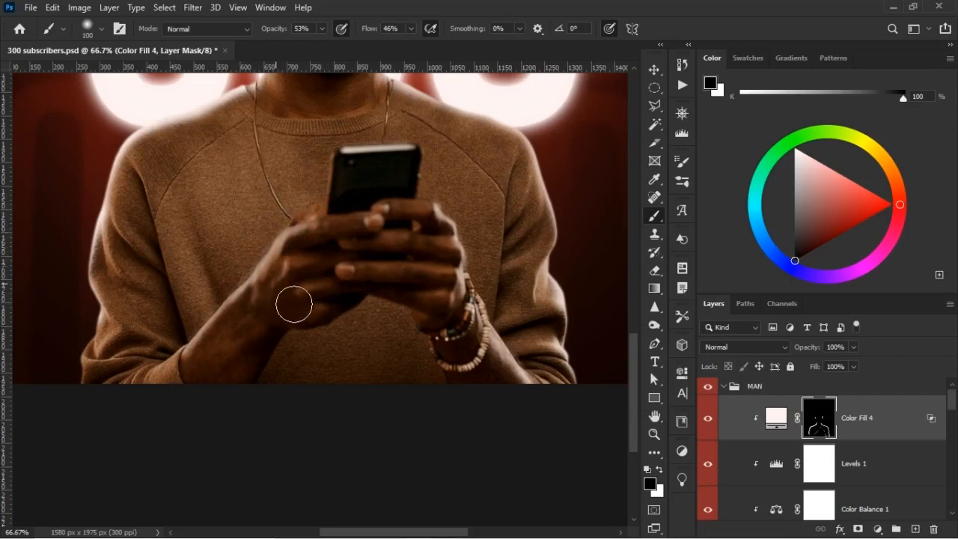
drag(261, 339, 214, 383)
click(235, 363)
mouse_move(276, 273)
mouse_down()
mouse_move(328, 227)
mouse_move(375, 245)
mouse_move(400, 275)
mouse_up()
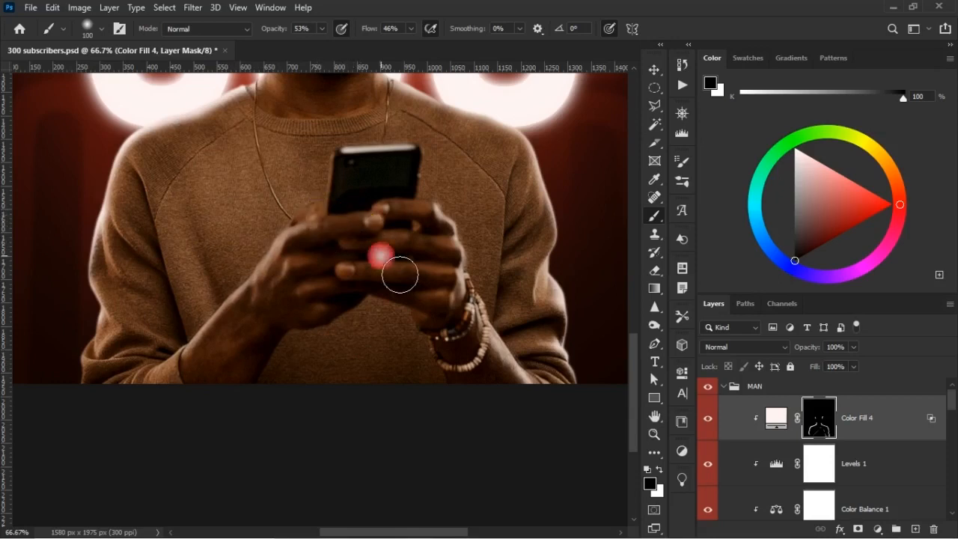
Reinforce the rim light along the outer edge of the sleeve on the image's left with a 35 px white brush.
scroll(299, 285, down, 2)
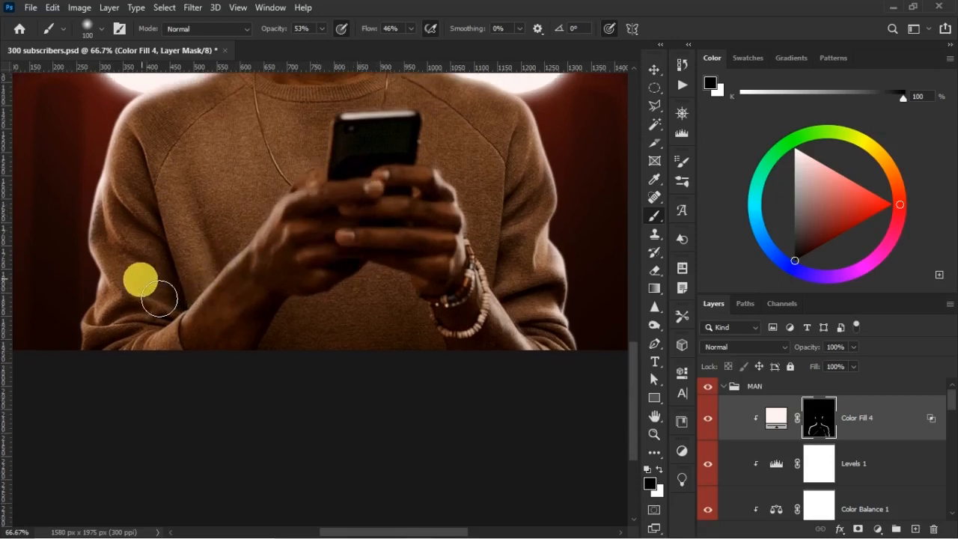
key(x)
key(bracketleft)
key(bracketleft)
key(bracketleft)
key(bracketleft)
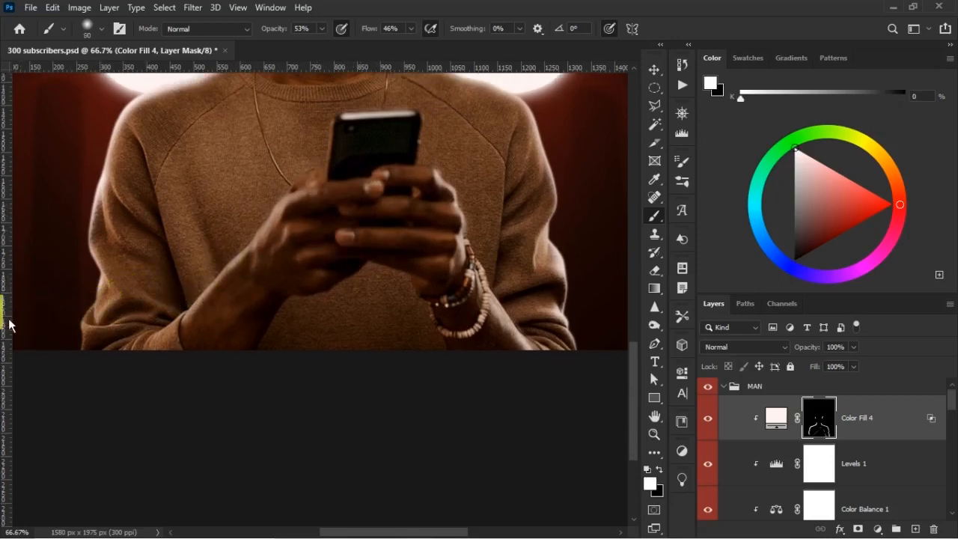
key(bracketleft)
key(bracketleft)
key(bracketleft)
key(bracketleft)
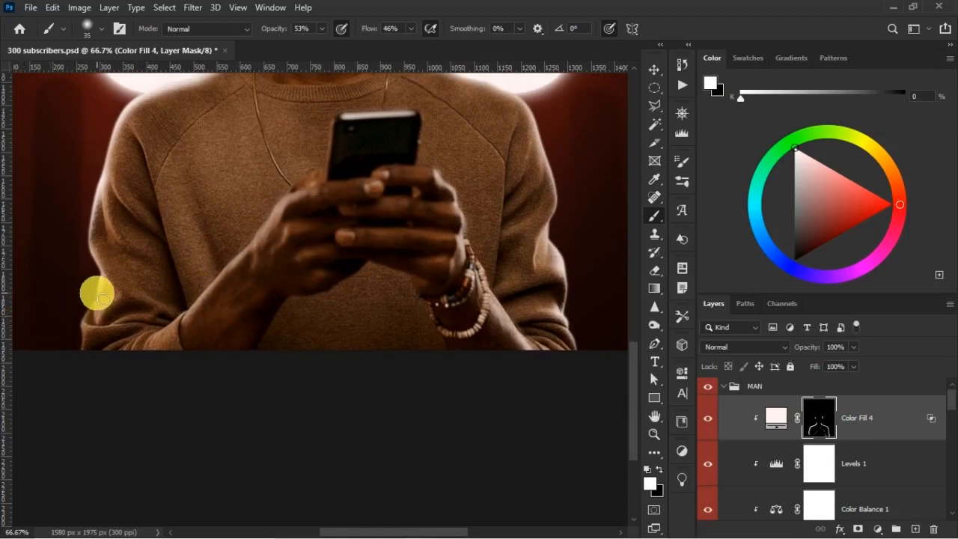
drag(103, 291, 98, 308)
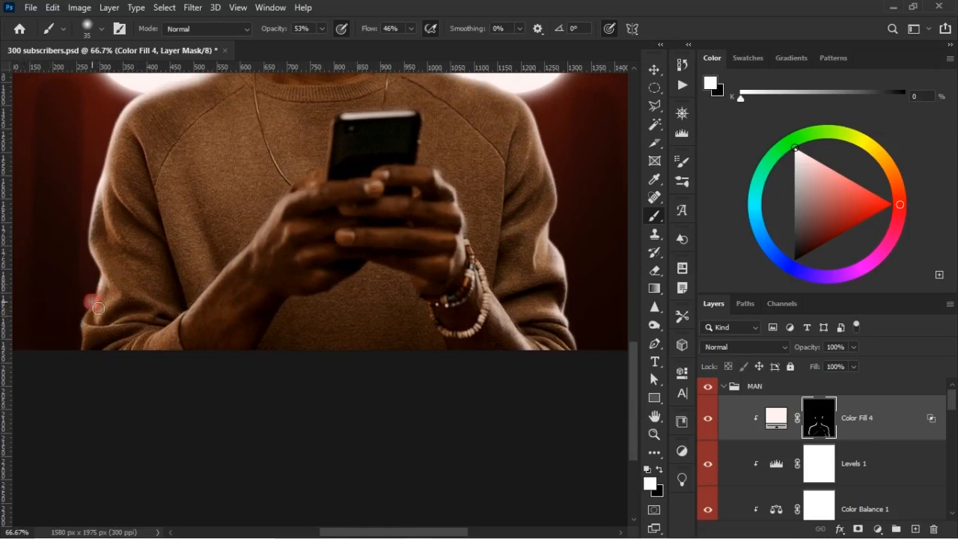
drag(93, 247, 111, 201)
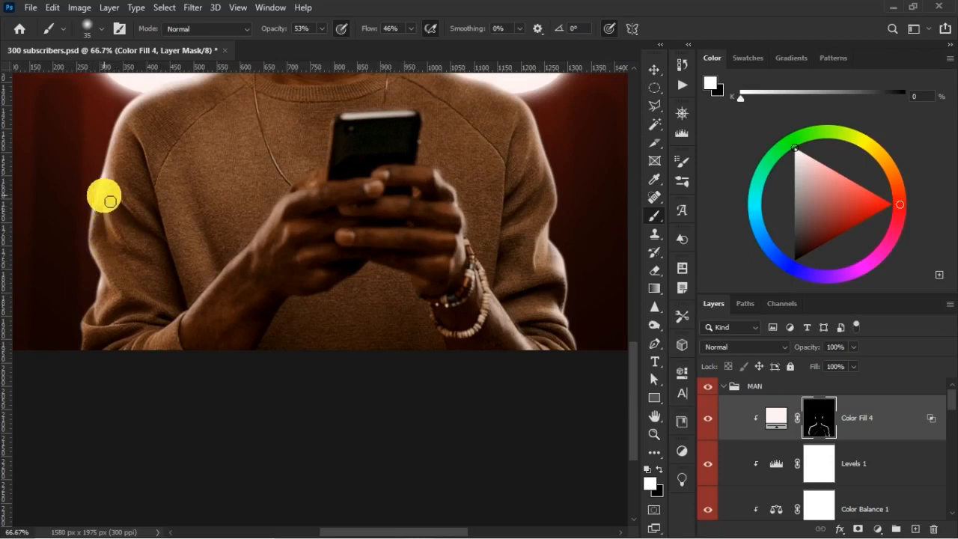
Add highlights to the folds of the sleeve on the image's left, softening them with a 70 px black brush.
mouse_move(123, 250)
mouse_down()
mouse_move(115, 191)
mouse_move(131, 260)
mouse_move(129, 306)
mouse_move(143, 271)
mouse_up()
key(x)
key(bracketright)
key(bracketright)
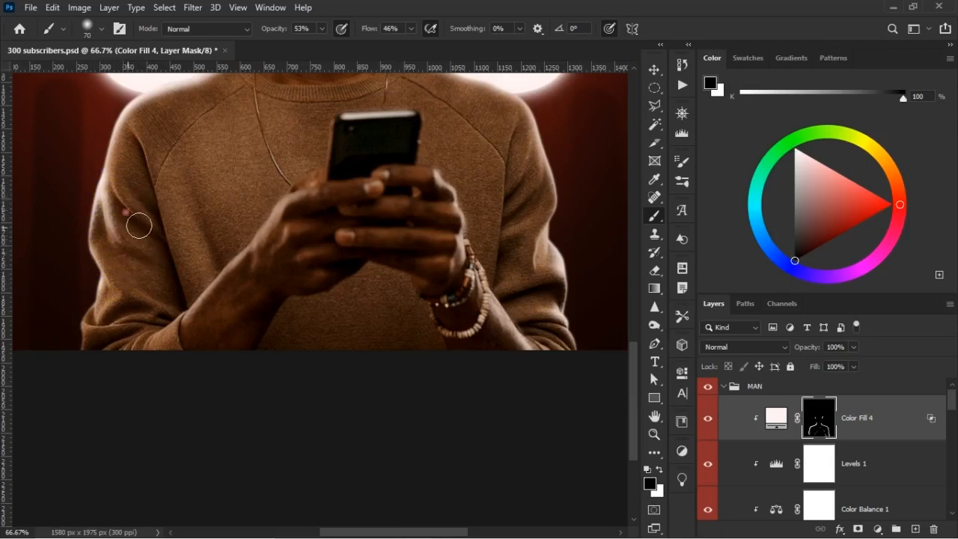
mouse_move(194, 232)
mouse_down()
mouse_move(139, 222)
mouse_move(129, 195)
mouse_move(115, 197)
mouse_move(117, 181)
mouse_move(159, 238)
mouse_move(121, 200)
mouse_up()
key(x)
key(bracketleft)
key(bracketleft)
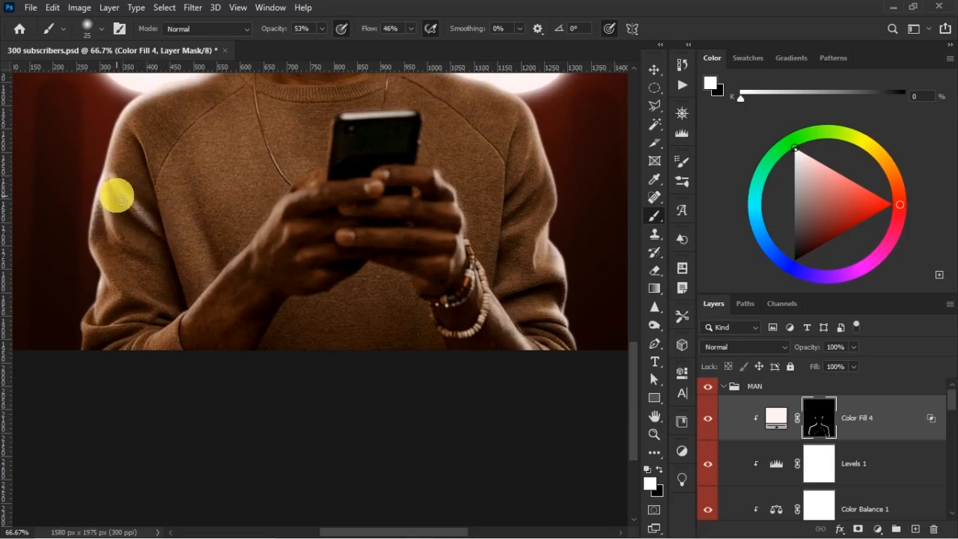
Soften the light between that sleeve and the torso with a 150 px black brush on the mask.
key(x)
key(bracketright)
key(bracketright)
key(bracketright)
key(bracketright)
mouse_move(171, 269)
mouse_down()
mouse_move(170, 293)
mouse_move(166, 243)
mouse_move(197, 261)
mouse_move(161, 200)
mouse_move(180, 211)
mouse_move(204, 267)
mouse_up()
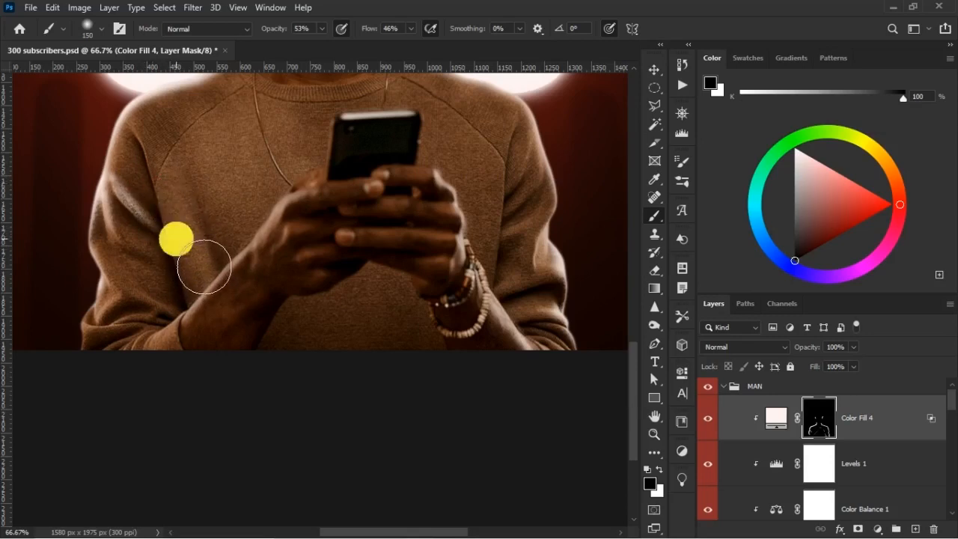
click(206, 271)
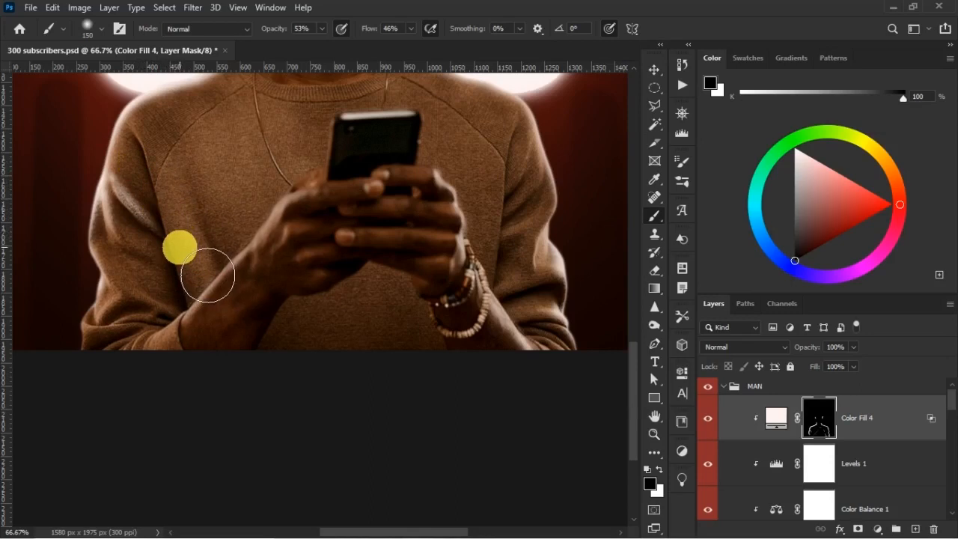
Remove light spill on the sweater beside the braceleted hand with a 100 px black brush on the mask.
scroll(417, 382, up, 3)
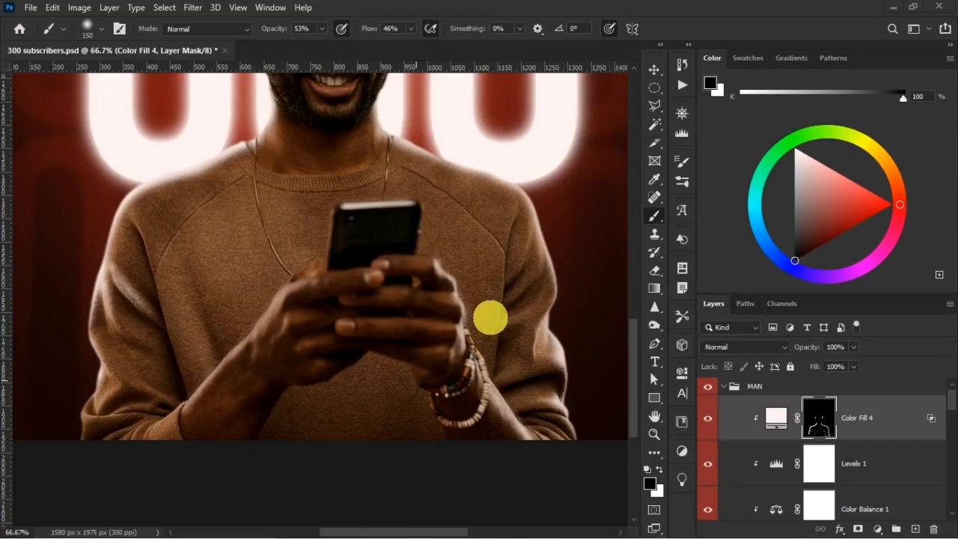
click(488, 318)
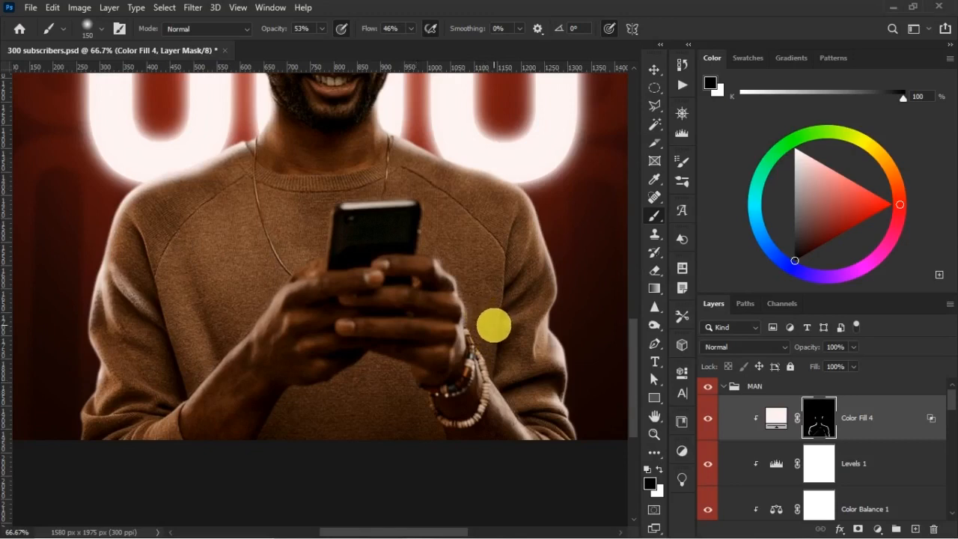
key([)
key([)
mouse_move(486, 311)
mouse_down()
mouse_move(479, 306)
mouse_move(482, 321)
mouse_move(486, 309)
mouse_up()
drag(452, 260, 449, 255)
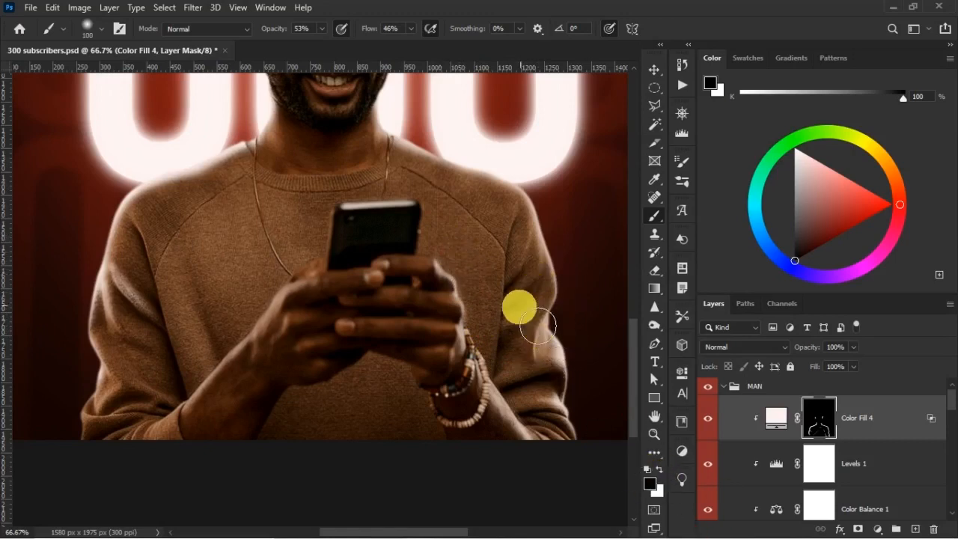
Softly fade the rim light over the torso and both sleeves using a 400 px black brush at 26% opacity and 26% flow.
key(])
key(])
key(])
key(])
key(])
key(])
key(])
drag(279, 32, 277, 33)
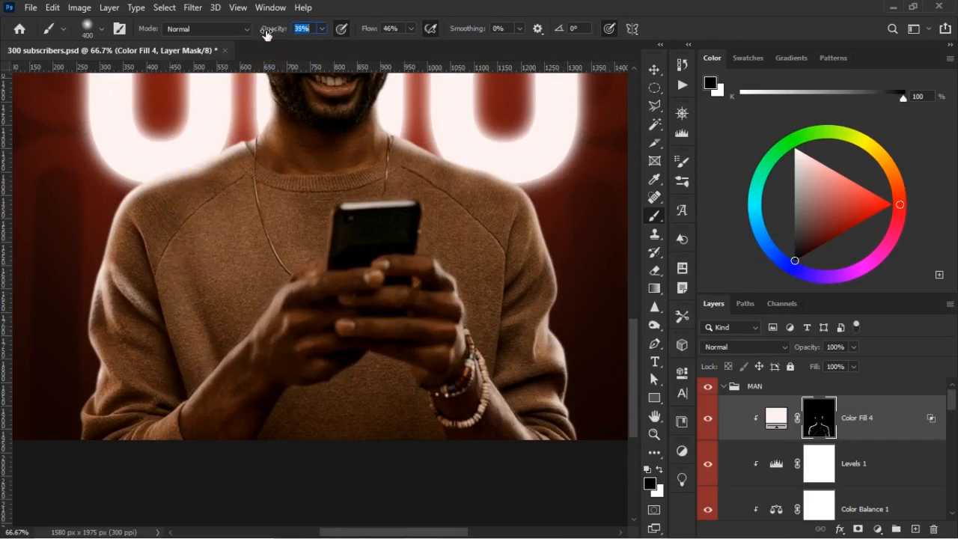
drag(375, 27, 369, 30)
drag(140, 370, 262, 264)
drag(199, 320, 720, 522)
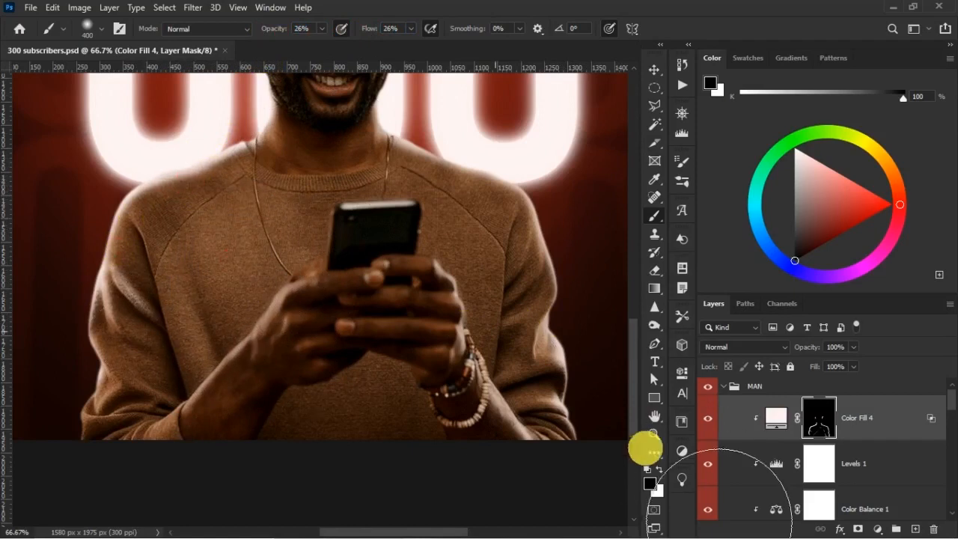
drag(131, 301, 82, 393)
drag(452, 339, 522, 201)
click(502, 390)
click(515, 403)
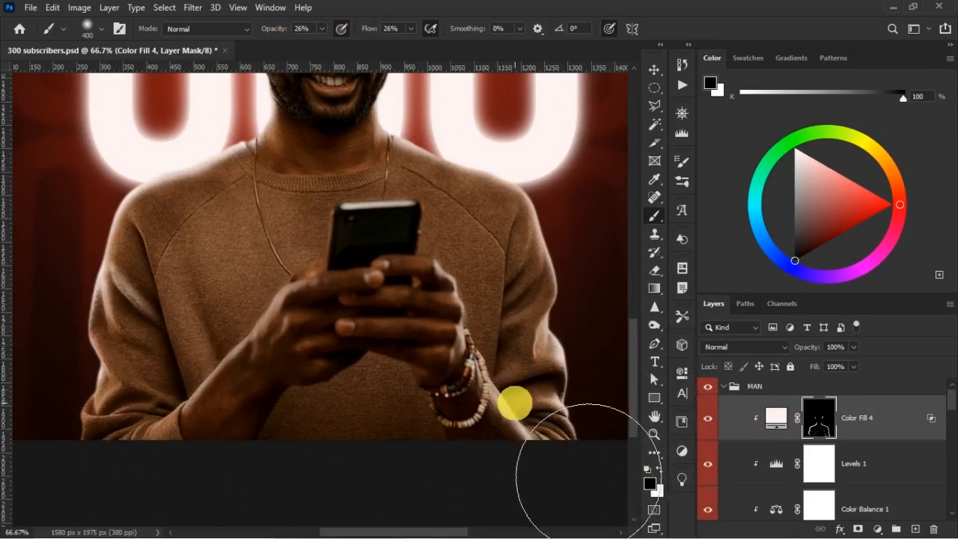
Soften the light between the torso and the sleeve on the image's left with a 100 px black brush.
key(ctrl+minus)
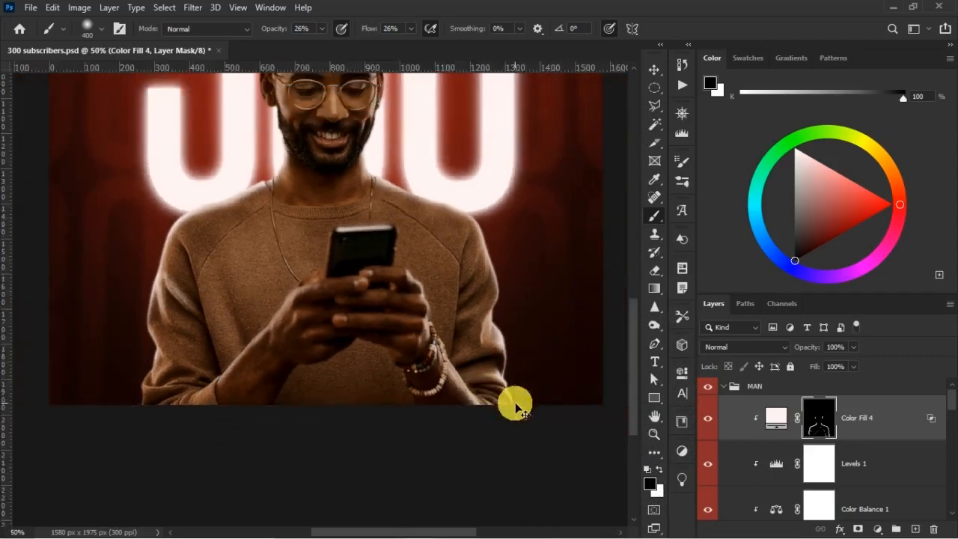
key(ctrl+minus)
key(ctrl+minus)
key(ctrl+plus)
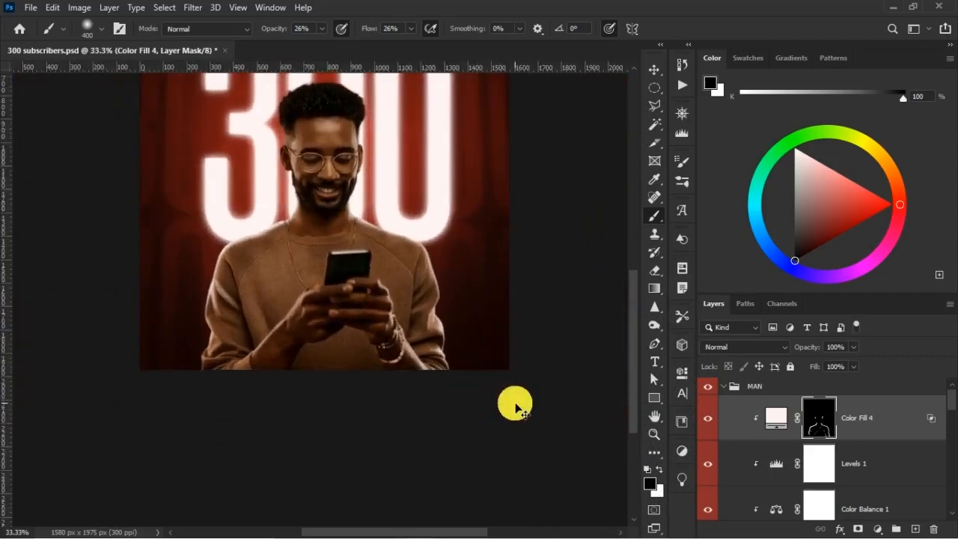
key(ctrl+plus)
key(ctrl+plus)
key(space)
drag(308, 231, 422, 248)
key(bracketleft)
key(bracketleft)
key(bracketleft)
key(bracketleft)
key(bracketleft)
key(bracketleft)
key(bracketleft)
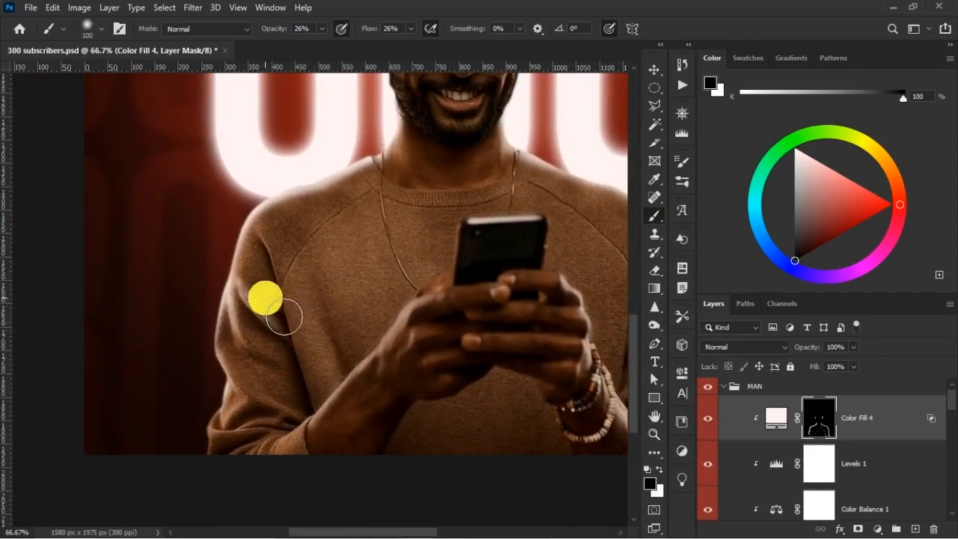
drag(271, 310, 283, 306)
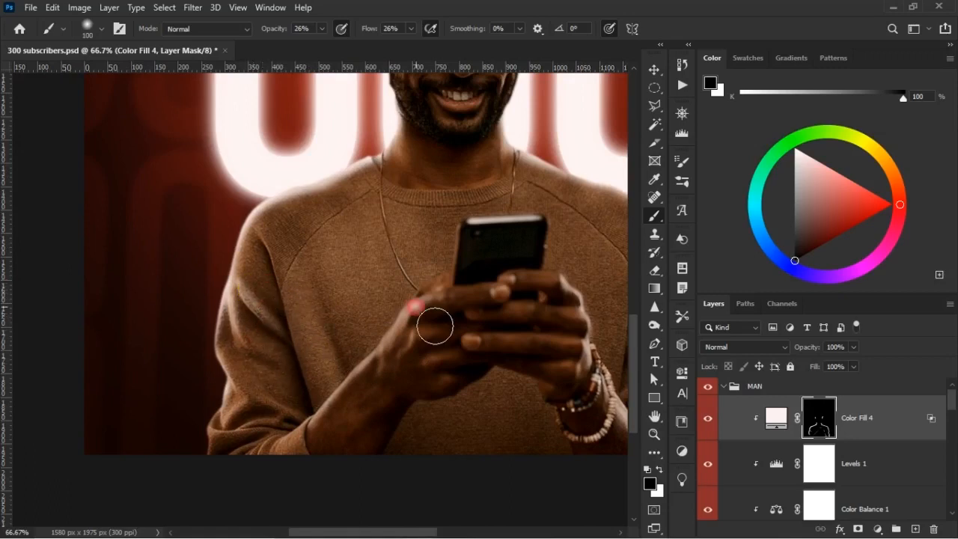
alt+scroll(417, 311, down, 2)
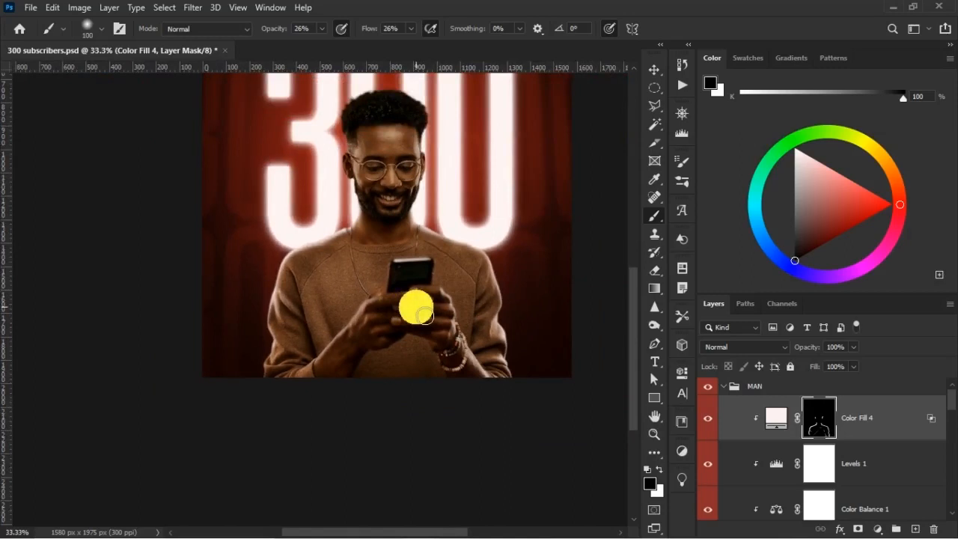
Duplicate the Color Fill 4 layer and make the copy a clipping mask on the man.
click(874, 425)
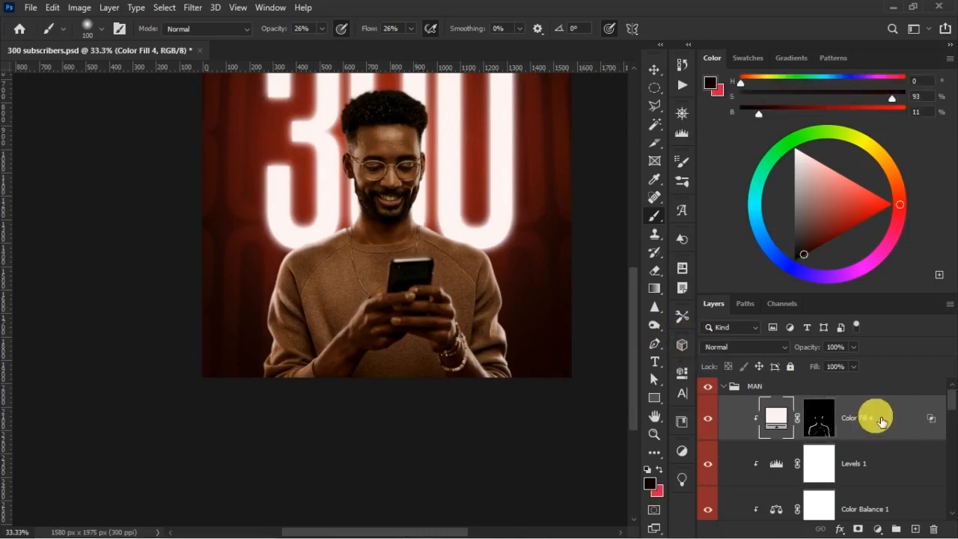
key(ctrl+j)
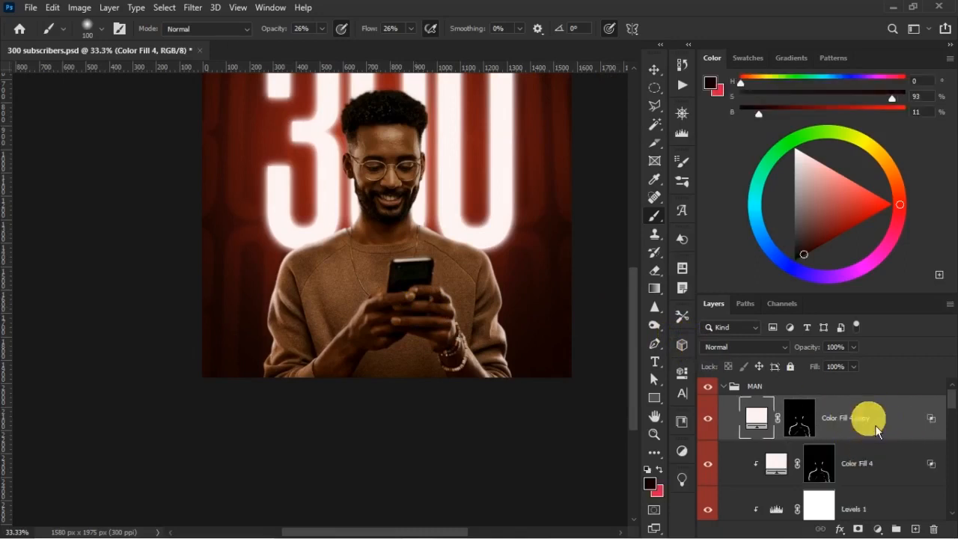
right_click(873, 424)
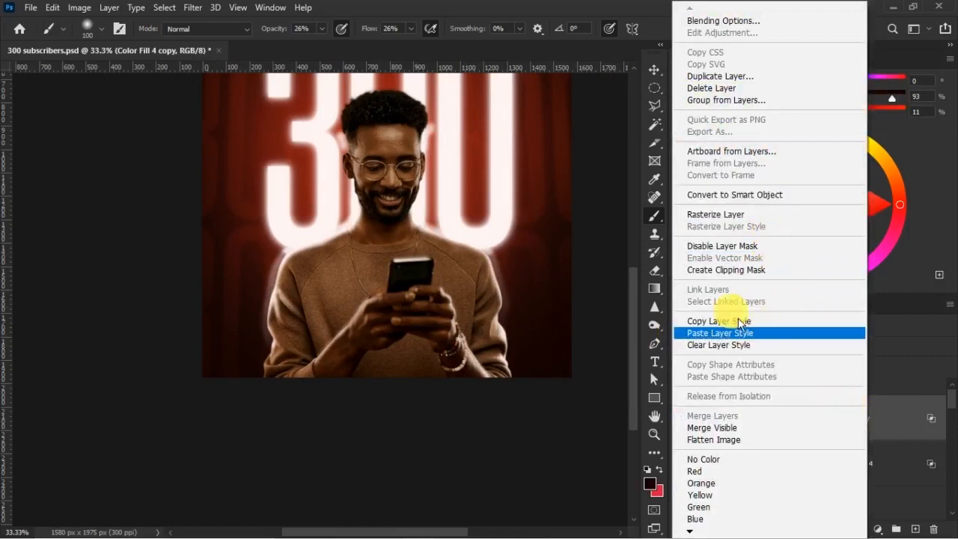
click(744, 270)
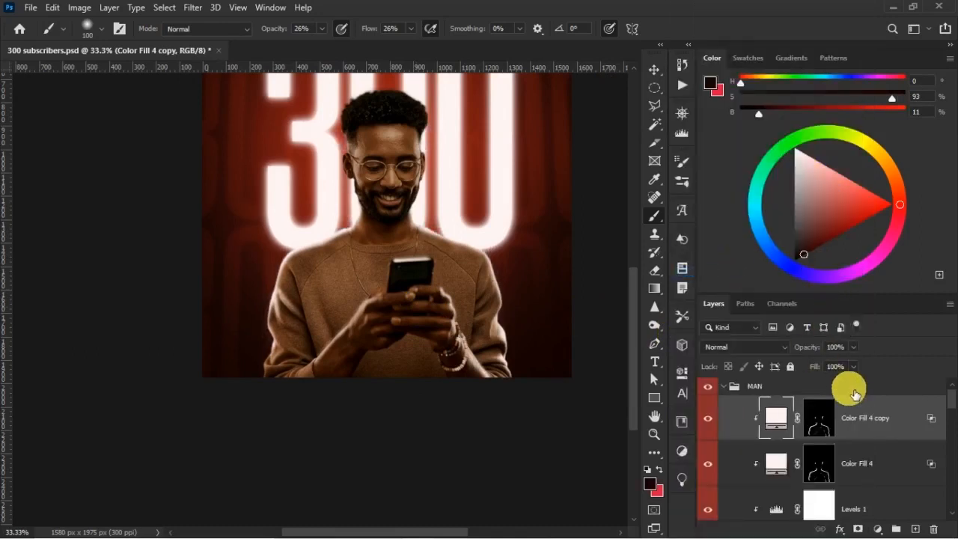
Replace the layer mask of the Color Fill 4 copy with a fully black mask.
right_click(827, 424)
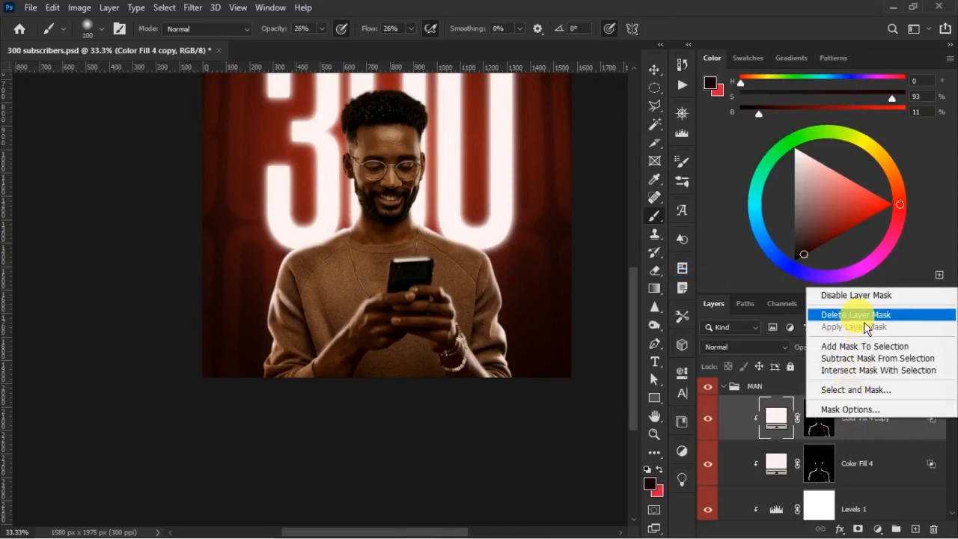
click(824, 313)
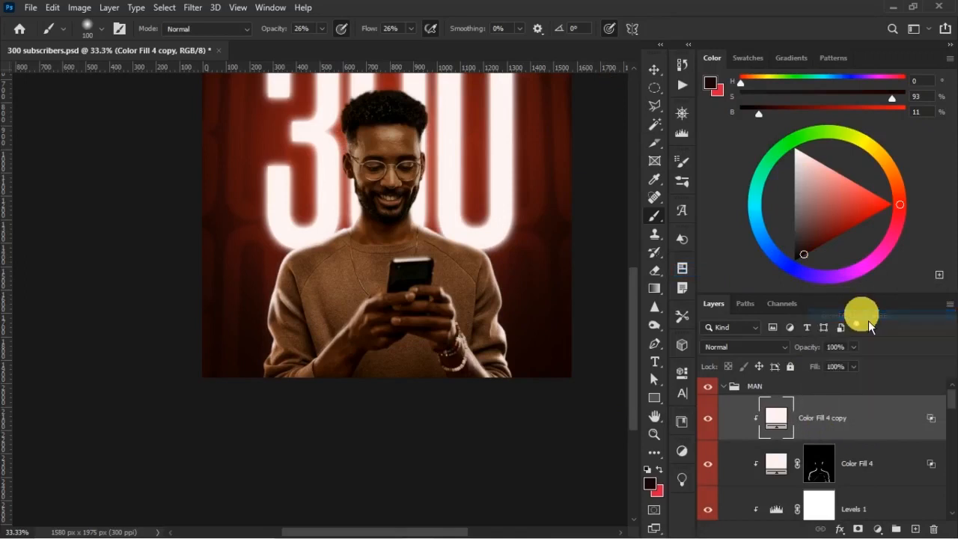
alt+click(867, 530)
click(825, 416)
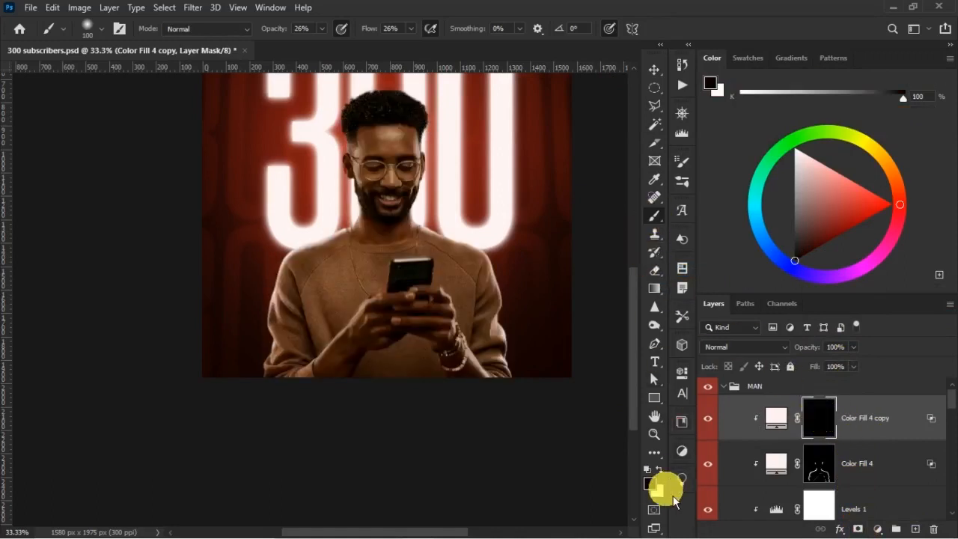
Set up a 200 px white brush for painting on the copied fill's mask.
click(658, 470)
drag(315, 286, 324, 294)
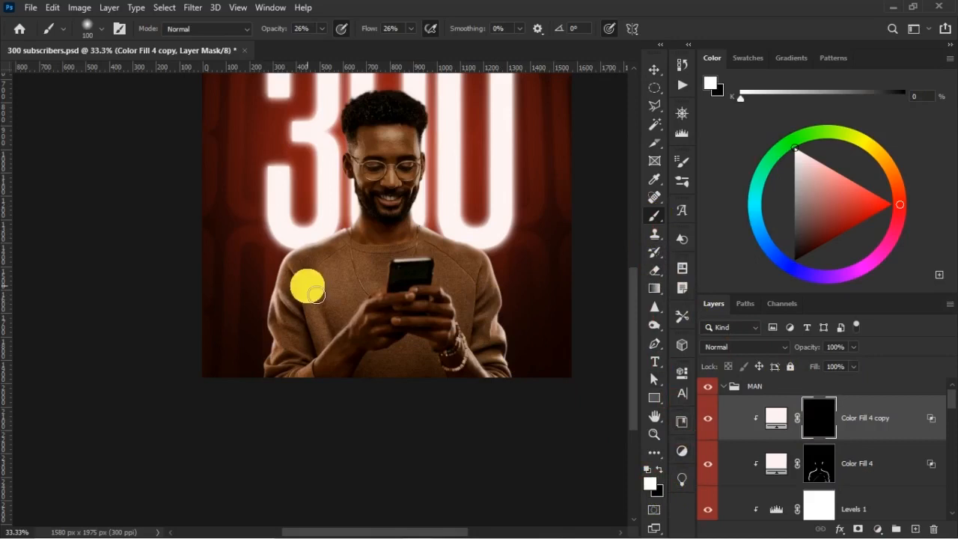
key(bracketright)
key(bracketright)
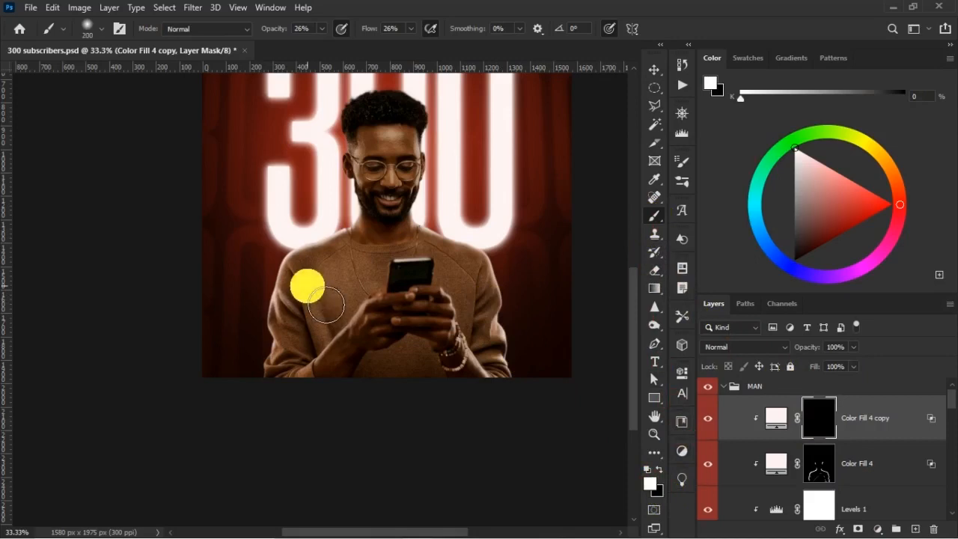
key(ctrl+plus)
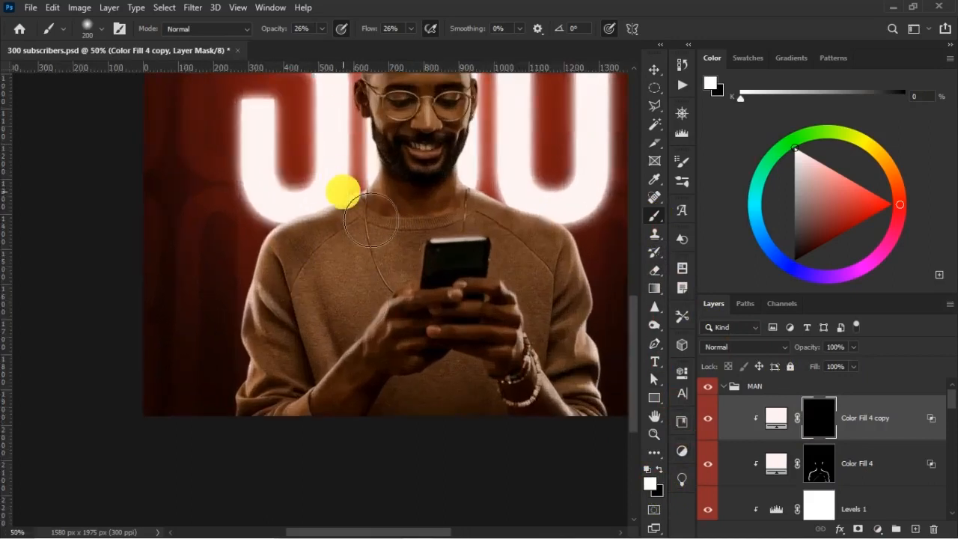
mouse_move(387, 226)
mouse_down()
mouse_move(383, 218)
mouse_move(402, 325)
mouse_up()
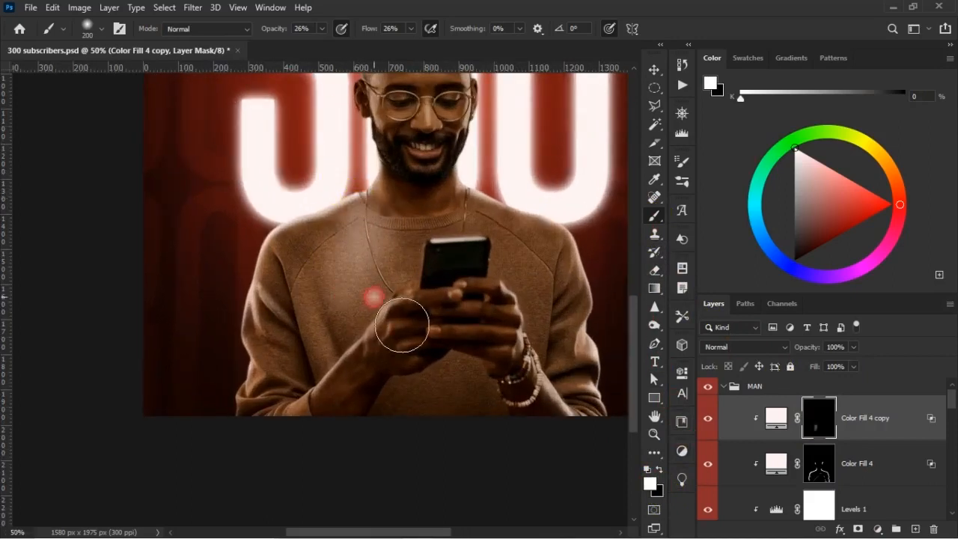
key(ctrl+z)
key(ctrl+z)
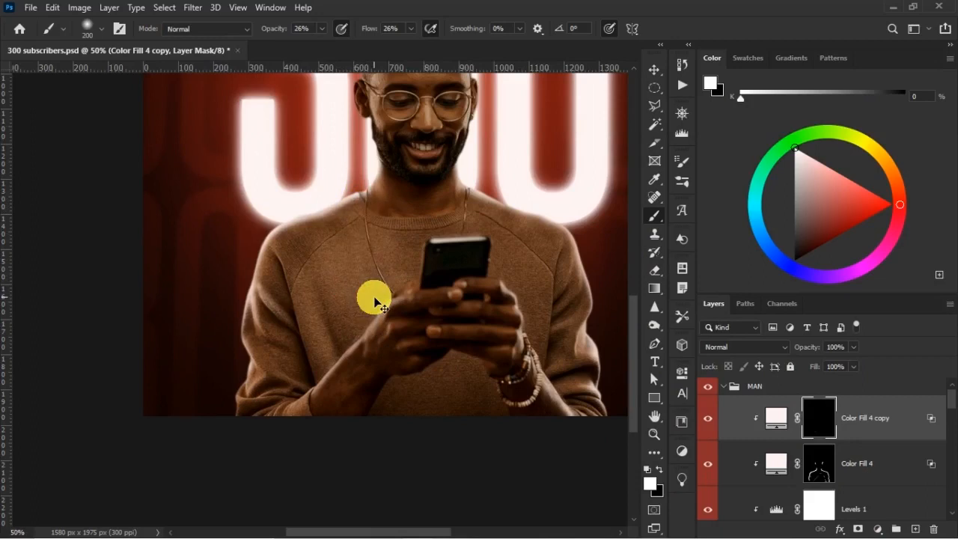
Paint light over the neck and upper chest on the image's left with a 200 px white brush at 80% opacity and 69% flow.
mouse_move(281, 32)
mouse_down()
mouse_move(321, 40)
mouse_move(276, 38)
mouse_up()
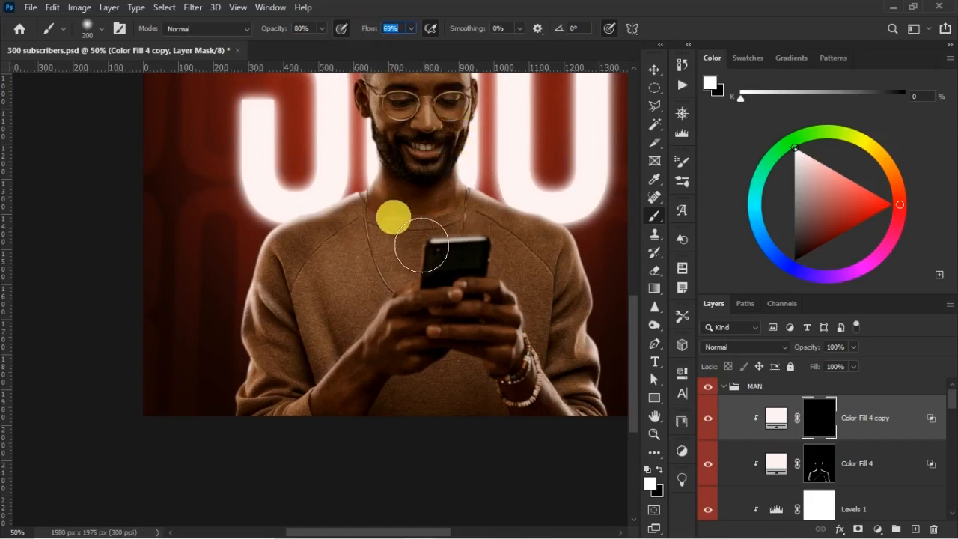
drag(635, 318, 634, 281)
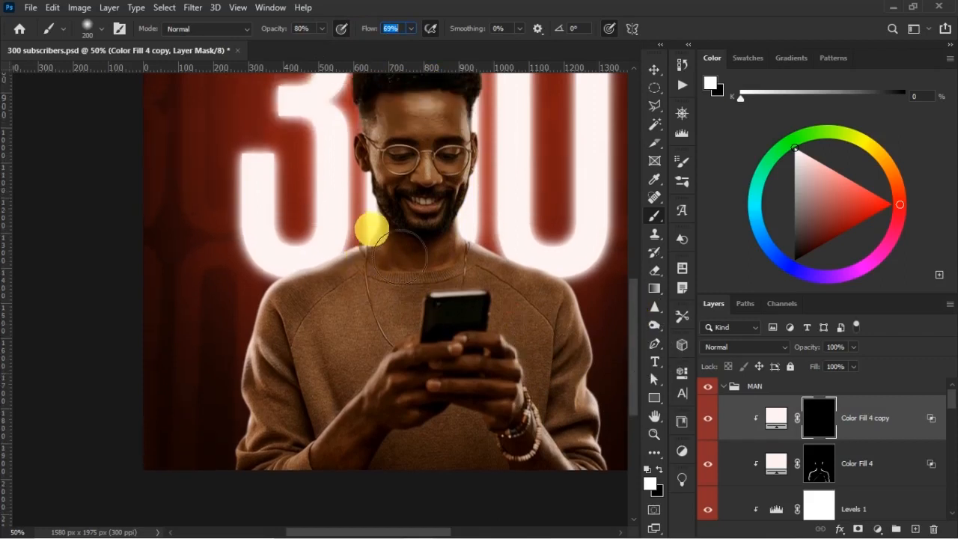
drag(367, 238, 383, 267)
key(ctrl+plus)
key(ctrl+plus)
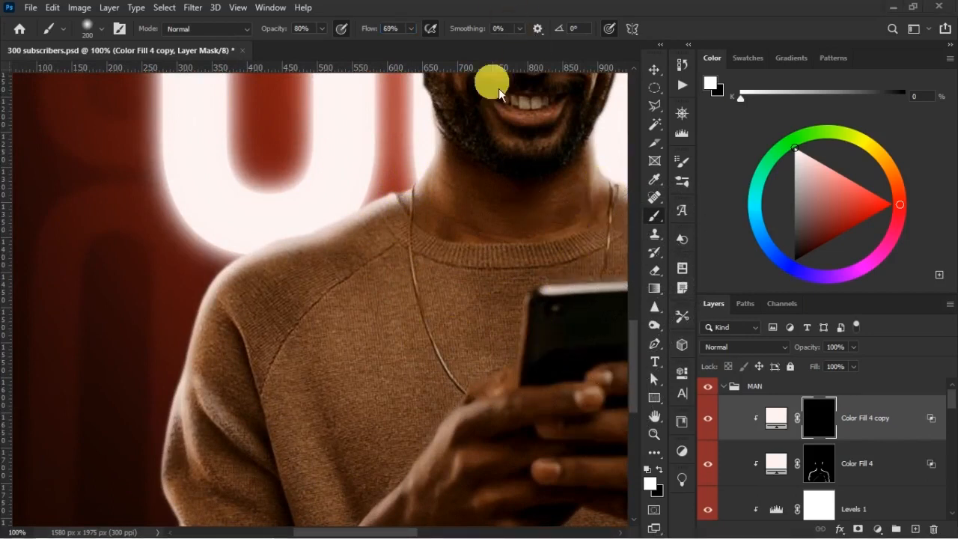
scroll(553, 352, up, 2)
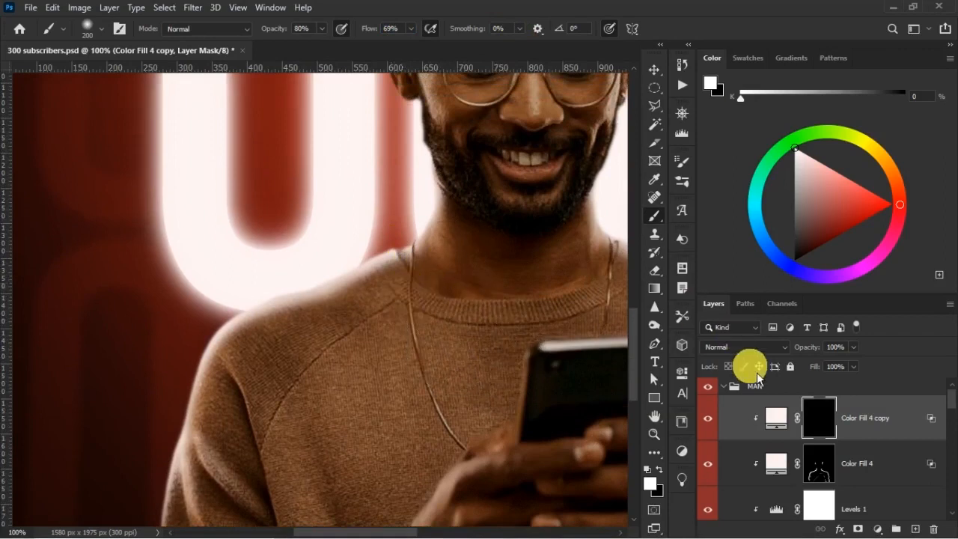
key(ctrl+minus)
mouse_move(394, 261)
mouse_down()
mouse_move(423, 285)
mouse_move(412, 277)
mouse_move(456, 342)
mouse_move(438, 327)
mouse_up()
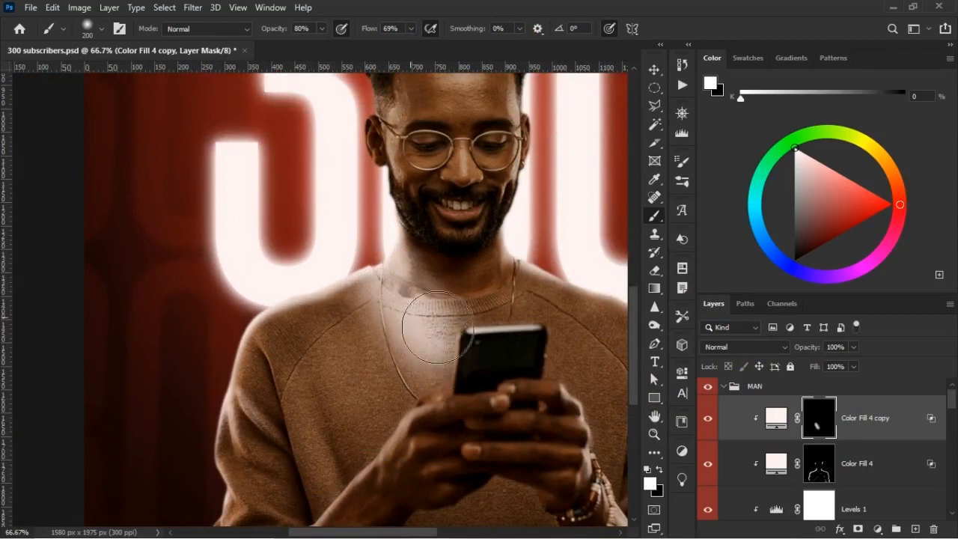
drag(443, 391, 444, 408)
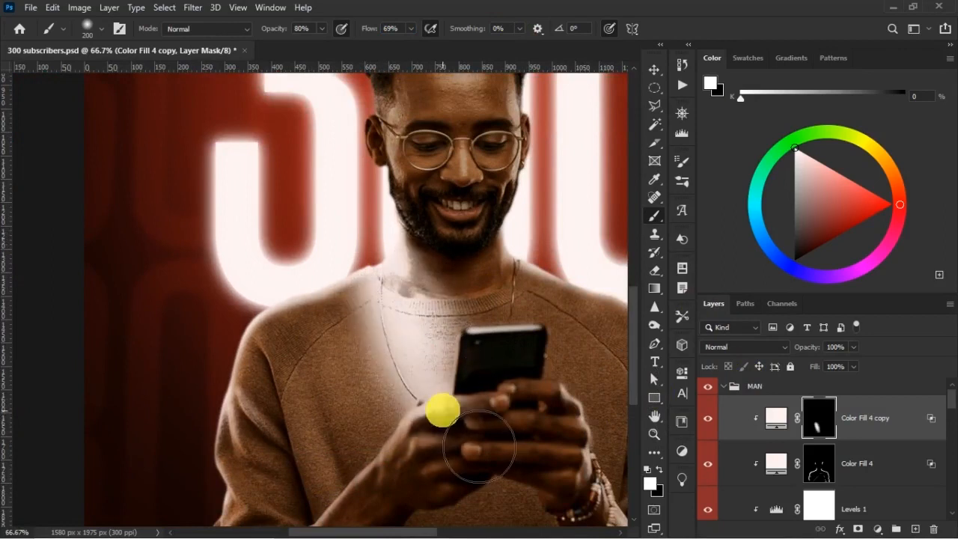
key(ctrl+z)
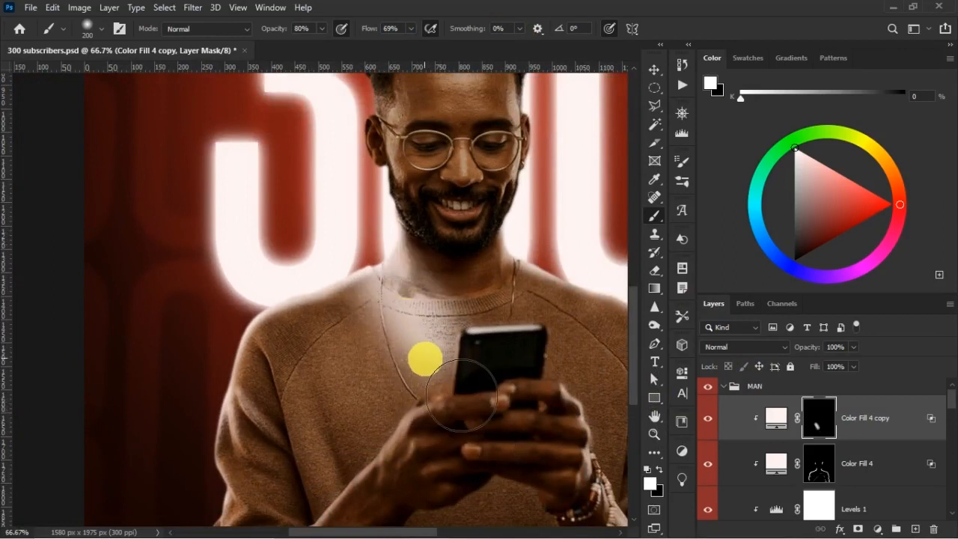
Fade the light on the chest with a black brush on the mask, first at 200 px and finally at 300 px.
key(x)
mouse_move(450, 321)
mouse_down()
mouse_move(509, 407)
mouse_move(466, 353)
mouse_move(469, 423)
mouse_move(488, 380)
mouse_move(539, 416)
mouse_up()
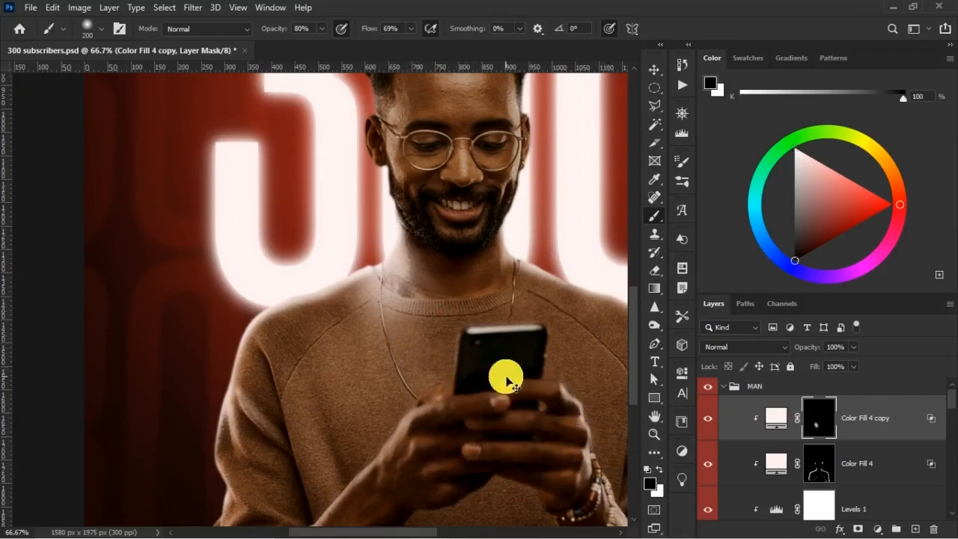
key(ctrl+minus)
key(ctrl+minus)
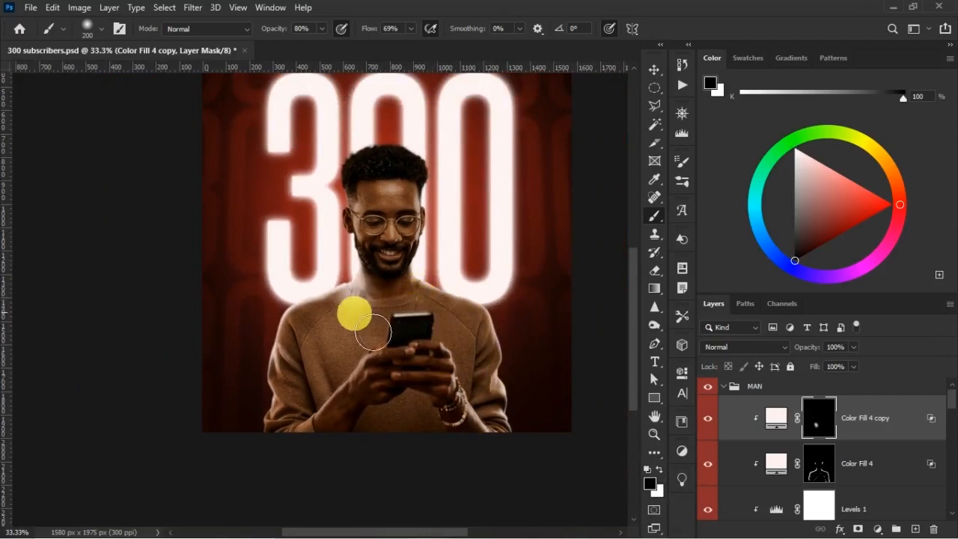
key(bracketright)
key(bracketright)
mouse_move(349, 309)
mouse_down()
mouse_move(339, 325)
mouse_move(371, 310)
mouse_move(375, 295)
mouse_move(392, 400)
mouse_up()
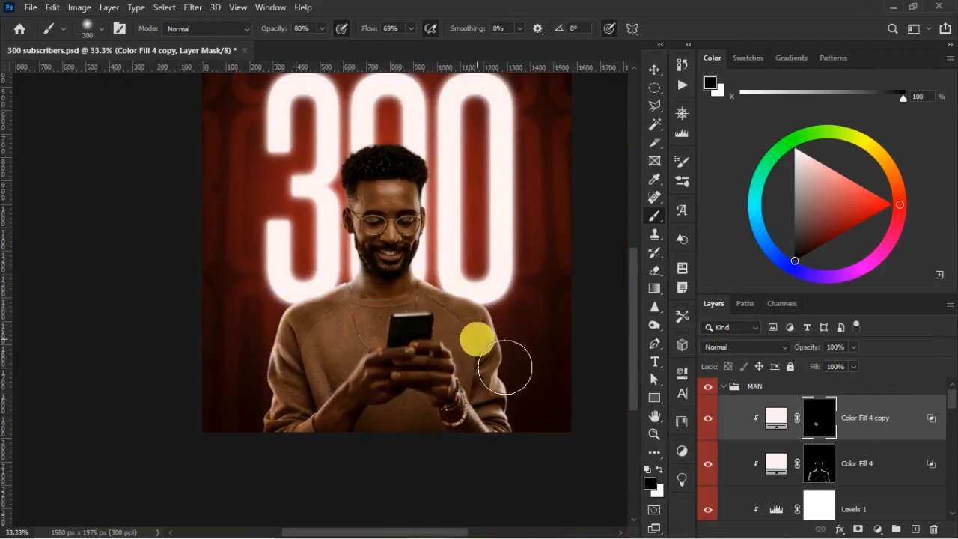
Paint light onto the neck and collar on the image's right with a smaller white brush on the mask.
key(x)
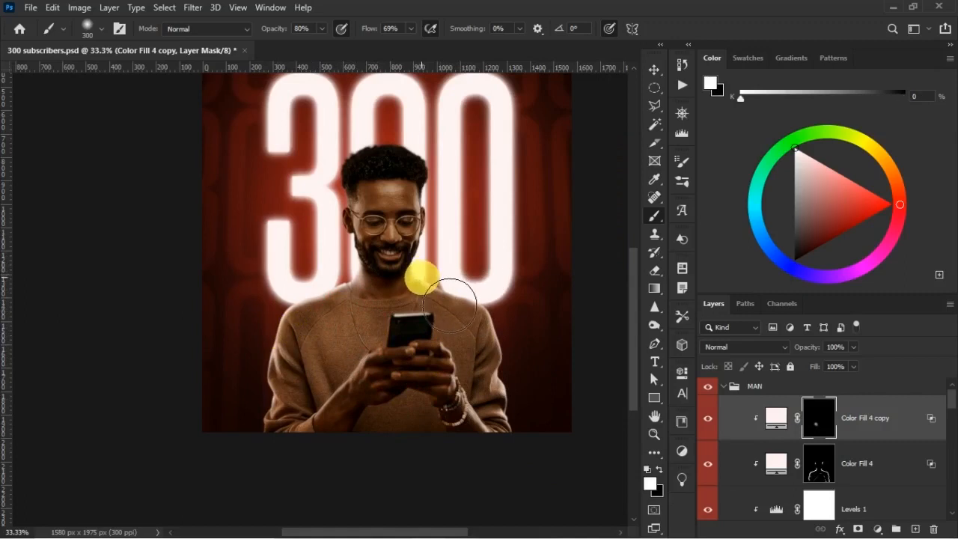
key(bracketleft)
drag(417, 286, 400, 330)
mouse_move(430, 287)
mouse_down()
mouse_move(418, 309)
mouse_move(363, 307)
mouse_move(383, 340)
mouse_move(417, 317)
mouse_move(411, 329)
mouse_up()
Soften the light below the collar on the image's right with a 300 px black brush.
key(x)
key(bracketright)
key(bracketright)
key(bracketright)
key(bracketright)
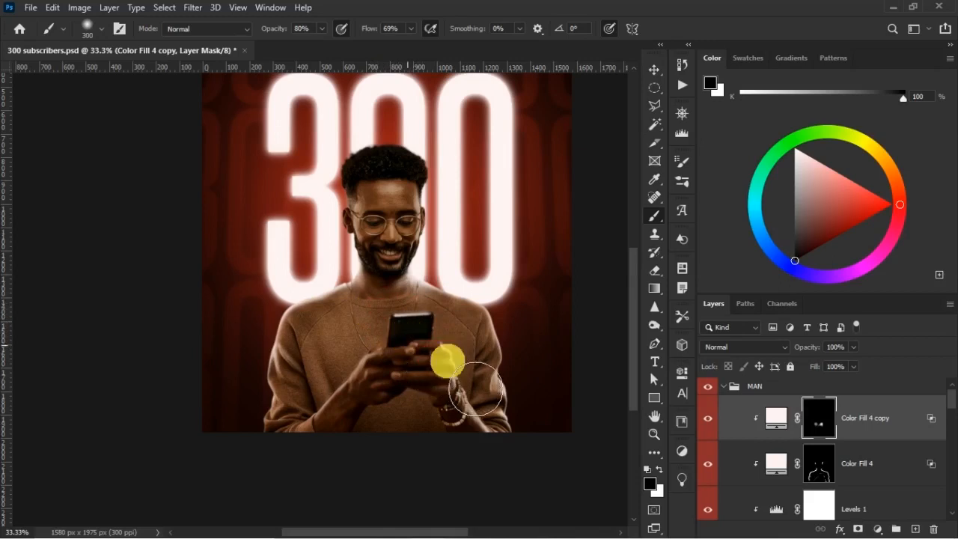
drag(479, 403, 491, 378)
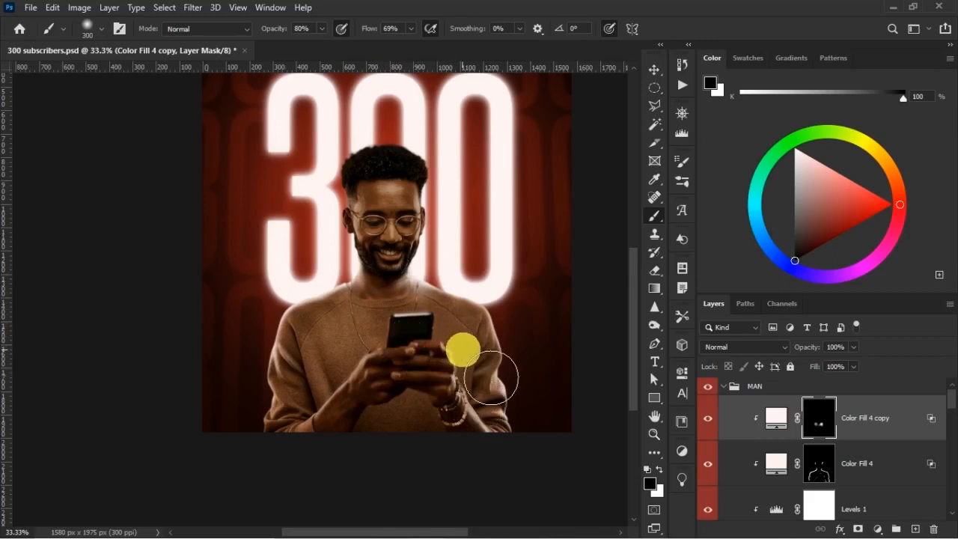
Paint soft light along the shoulders and both sleeves on the copied fill's mask at 46% brush opacity and 46% flow.
key(ctrl+plus)
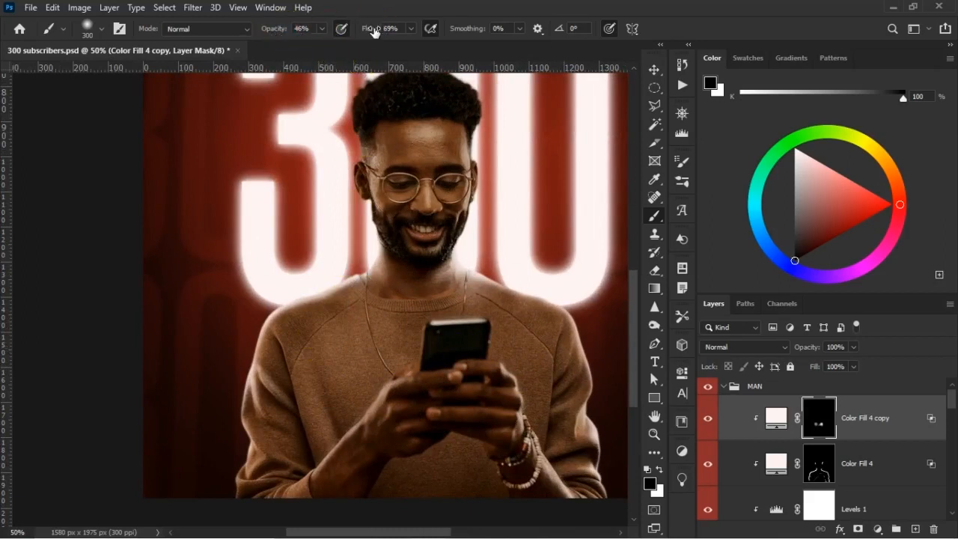
mouse_move(354, 338)
mouse_down()
mouse_move(336, 334)
mouse_move(329, 287)
mouse_up()
mouse_move(254, 333)
mouse_down()
mouse_move(274, 348)
mouse_move(311, 291)
mouse_move(368, 298)
mouse_move(283, 336)
mouse_move(251, 388)
mouse_up()
key(x)
mouse_move(240, 442)
mouse_down()
mouse_move(268, 438)
mouse_move(289, 474)
mouse_up()
mouse_move(505, 429)
mouse_down()
mouse_move(545, 351)
mouse_move(540, 319)
mouse_move(584, 345)
mouse_up()
mouse_move(547, 311)
mouse_down()
mouse_move(566, 339)
mouse_move(551, 342)
mouse_move(530, 320)
mouse_up()
Blend the shoulder and sleeve light into the sweater with a 300 px black brush on the mask.
key(bracketright)
key(bracketright)
key(bracketright)
mouse_move(581, 424)
mouse_down()
mouse_move(571, 447)
mouse_move(549, 456)
mouse_move(543, 400)
mouse_move(534, 413)
mouse_up()
key(x)
drag(530, 371, 513, 320)
drag(339, 339, 304, 395)
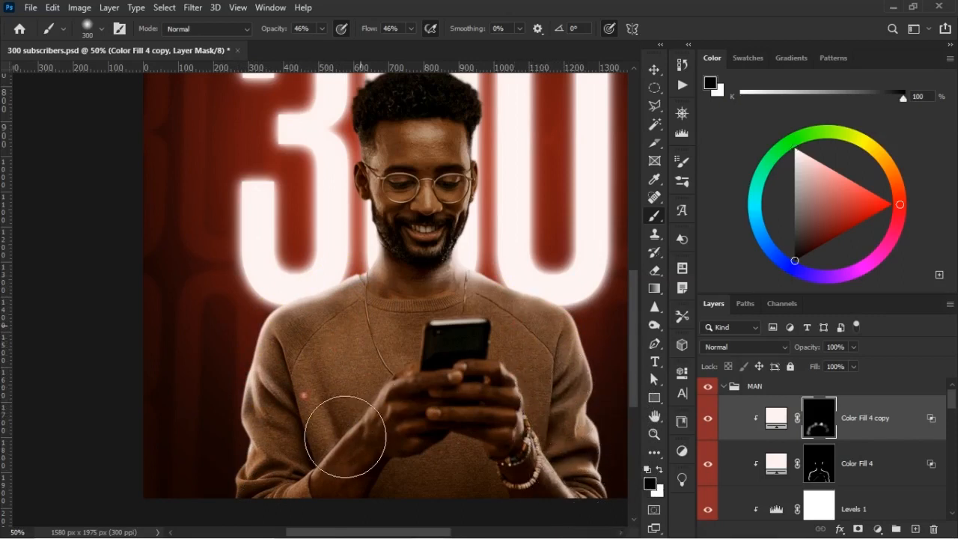
mouse_move(335, 453)
mouse_down()
mouse_move(343, 421)
mouse_move(406, 379)
mouse_up()
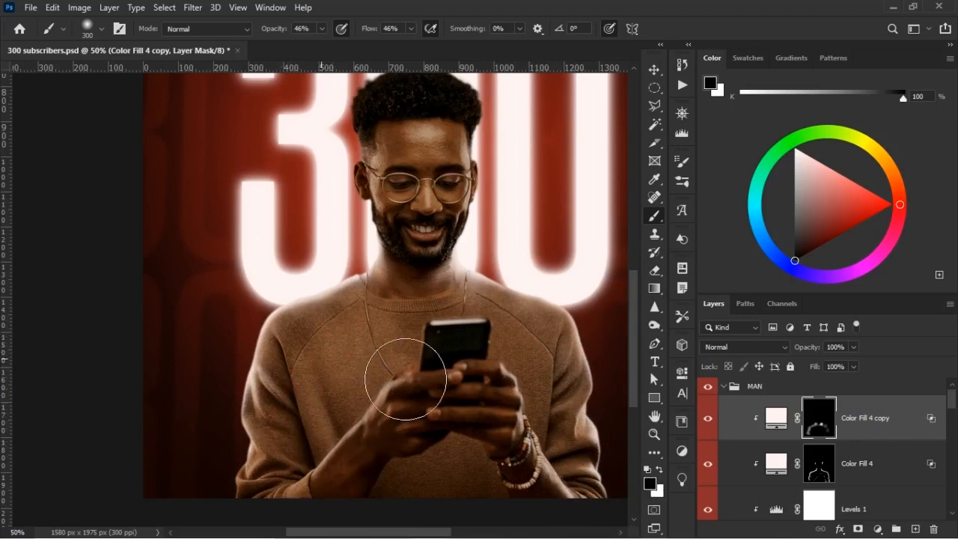
Compare the man's lighting with the Color Fill 4 copy layer hidden and shown.
click(710, 426)
click(715, 424)
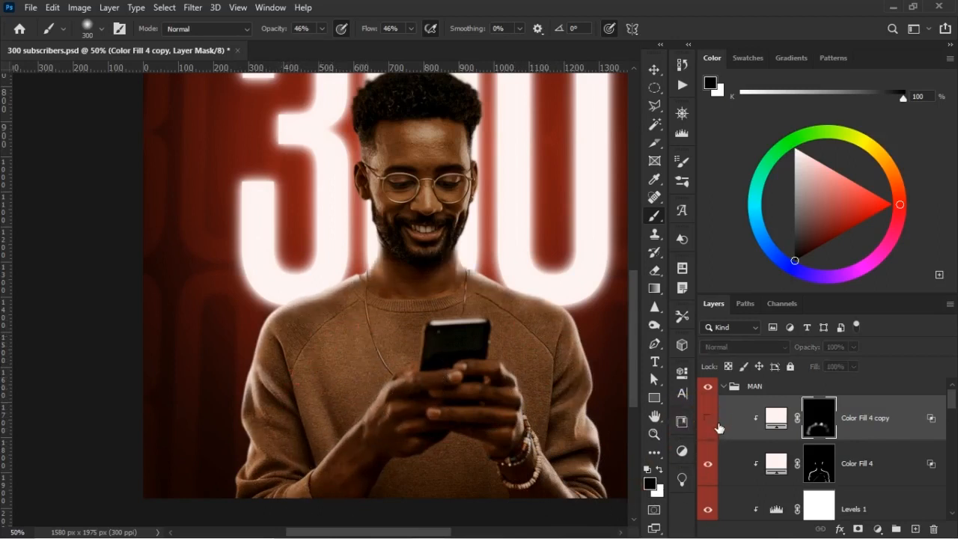
click(500, 357)
click(508, 361)
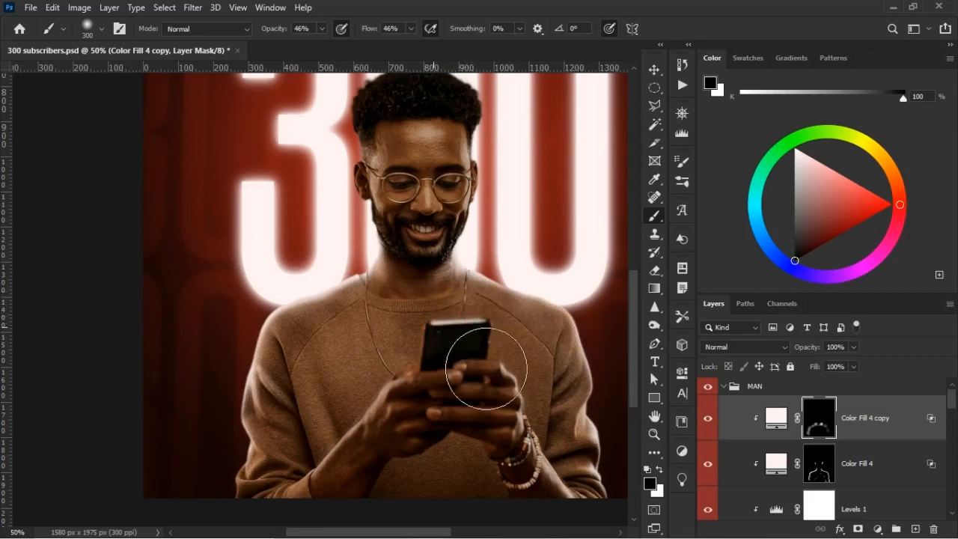
Soften the chest and sleeve light on the Color Fill 4 copy mask with a 300 px black brush, comparing it hidden and shown.
mouse_move(488, 396)
mouse_down()
mouse_move(517, 403)
mouse_move(483, 393)
mouse_move(474, 343)
mouse_up()
mouse_move(440, 304)
mouse_down()
mouse_move(459, 332)
mouse_move(458, 356)
mouse_move(475, 334)
mouse_up()
mouse_move(556, 425)
mouse_down()
mouse_move(552, 415)
mouse_move(569, 435)
mouse_up()
click(708, 419)
click(708, 420)
click(709, 420)
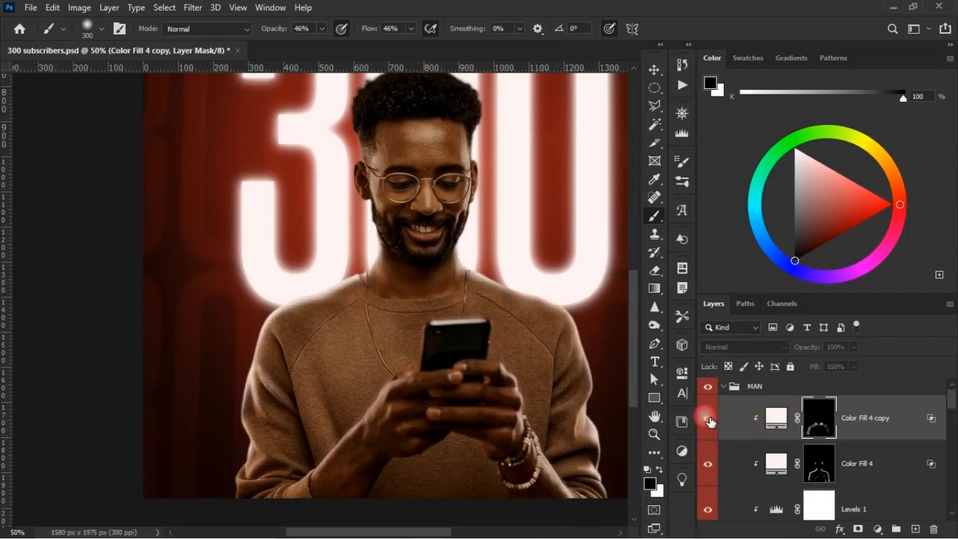
Soften the sleeve light on the image's left with black on the Color Fill 4 copy and Color Fill 4 masks.
mouse_move(320, 349)
mouse_down()
mouse_move(329, 347)
mouse_move(293, 384)
mouse_up()
drag(335, 425, 299, 487)
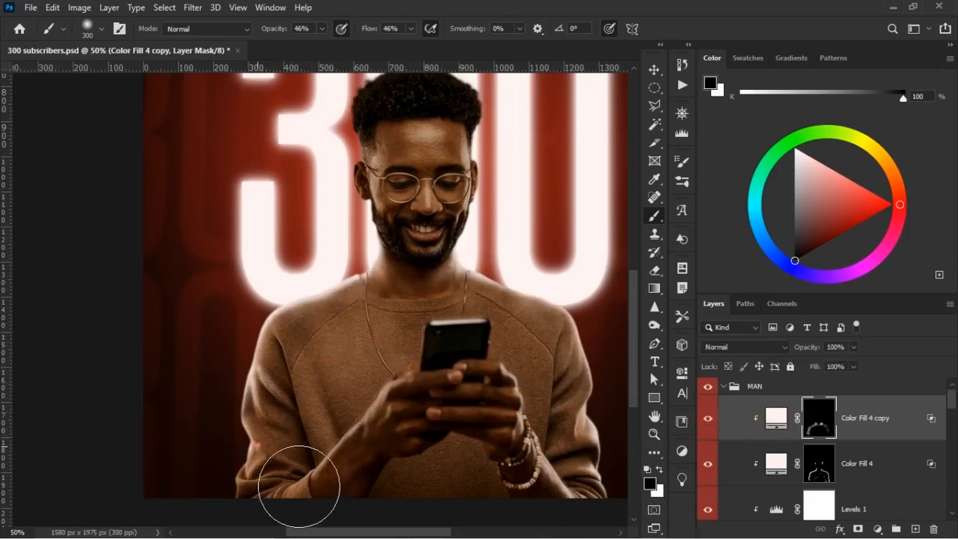
click(819, 464)
click(246, 490)
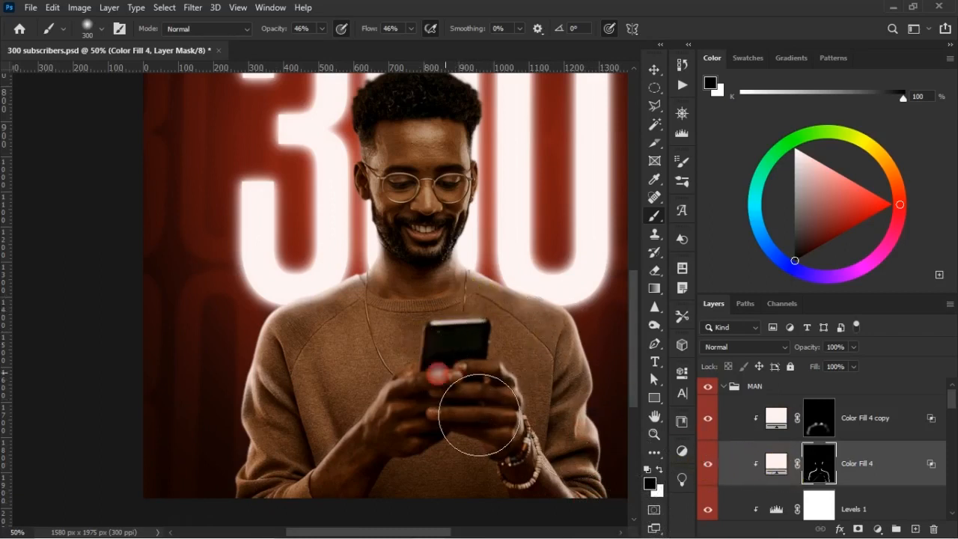
Compare the copied fill's effect and soften the light below the collar on its mask with the 300 px black brush.
click(707, 418)
click(707, 418)
click(570, 341)
click(816, 423)
mouse_move(481, 286)
mouse_down()
mouse_move(406, 299)
mouse_move(407, 309)
mouse_up()
click(783, 435)
Examine the man's lighting against the glowing 300 in the whole poster and up close.
scroll(577, 406, up, 3)
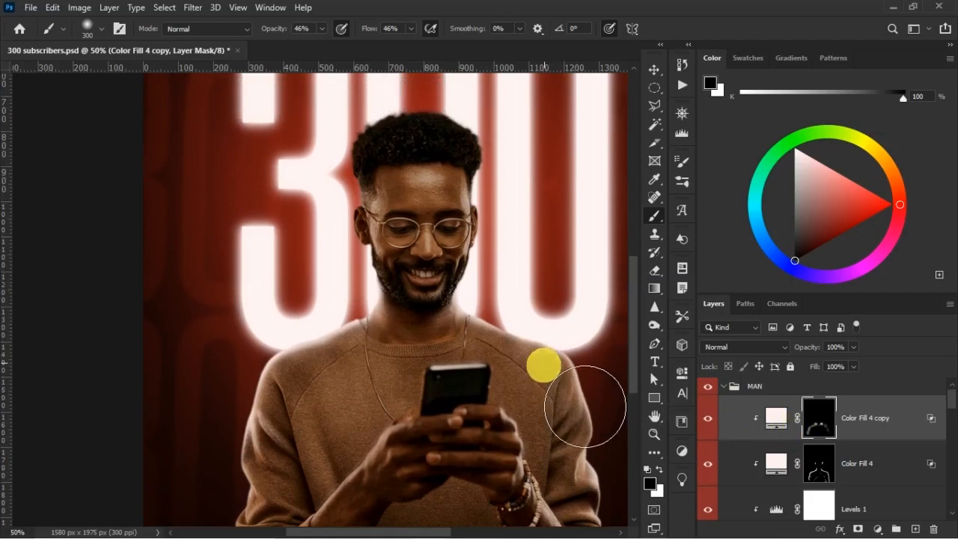
scroll(584, 408, up, 1)
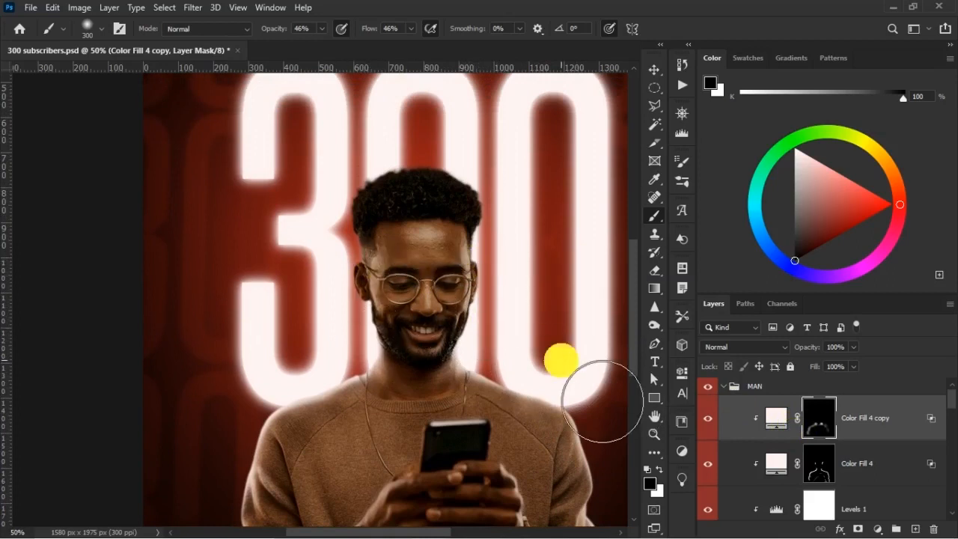
key(ctrl+minus)
key(ctrl+minus)
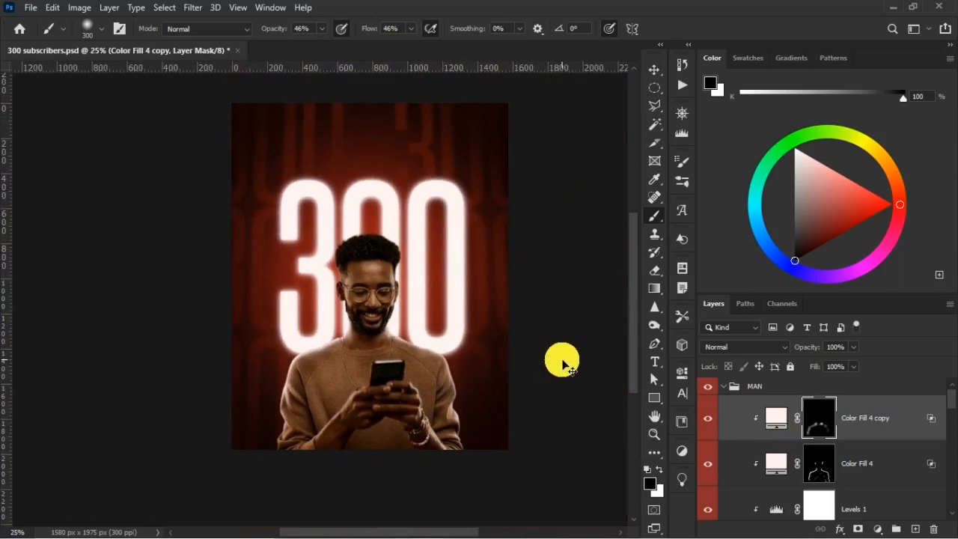
key(ctrl+plus)
key(ctrl+plus)
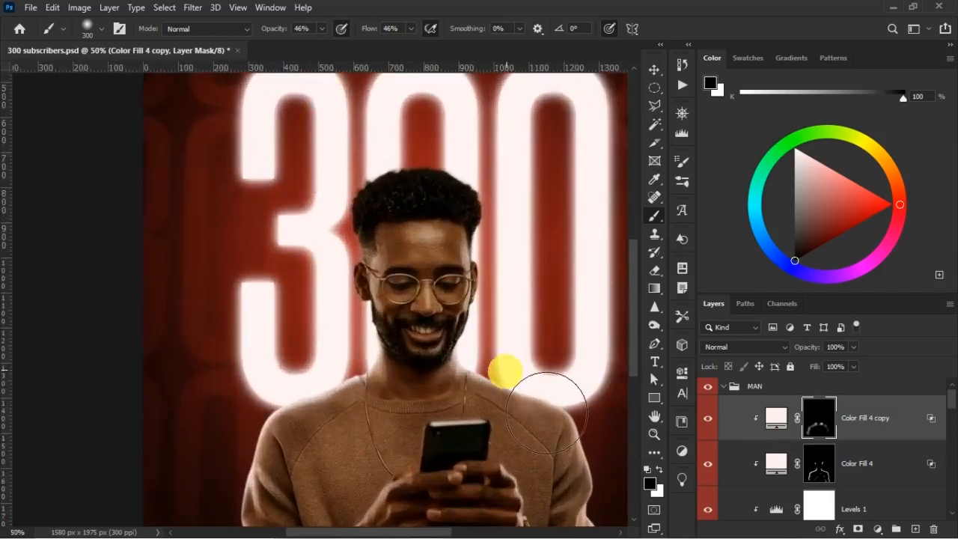
scroll(518, 425, down, 2)
scroll(519, 426, down, 2)
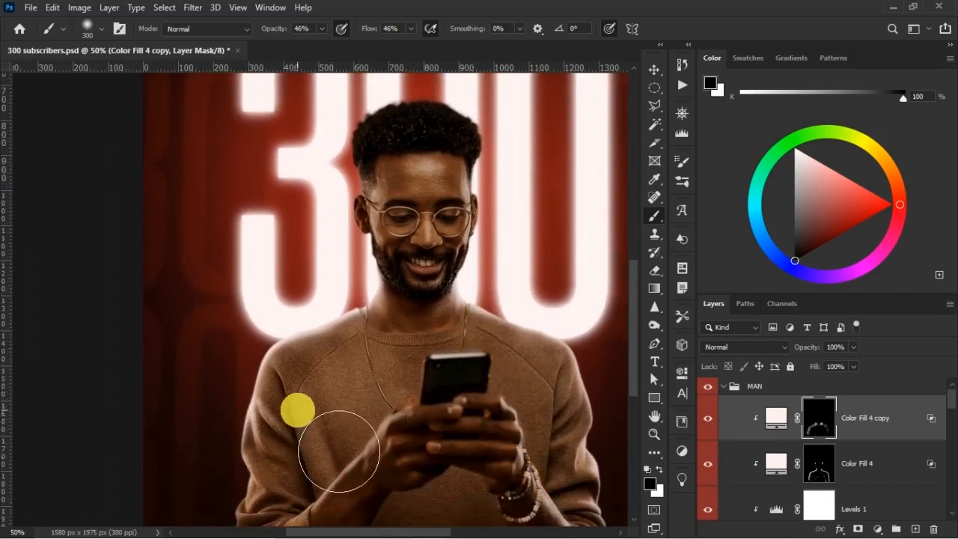
Paint light down the sweater beside the arm on the image's left with a 125 px white brush on the copied fill's mask.
key(bracketleft)
key(bracketleft)
key(bracketleft)
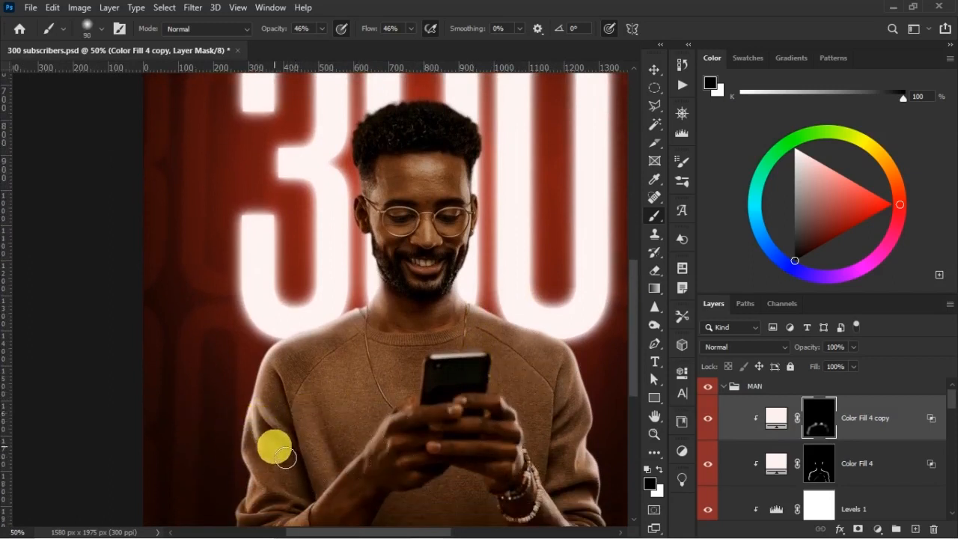
key(x)
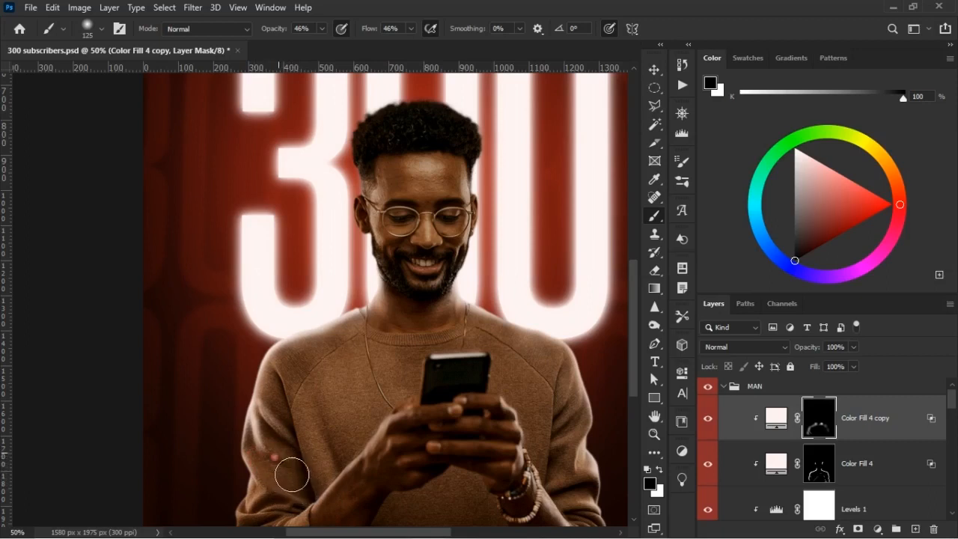
key(x)
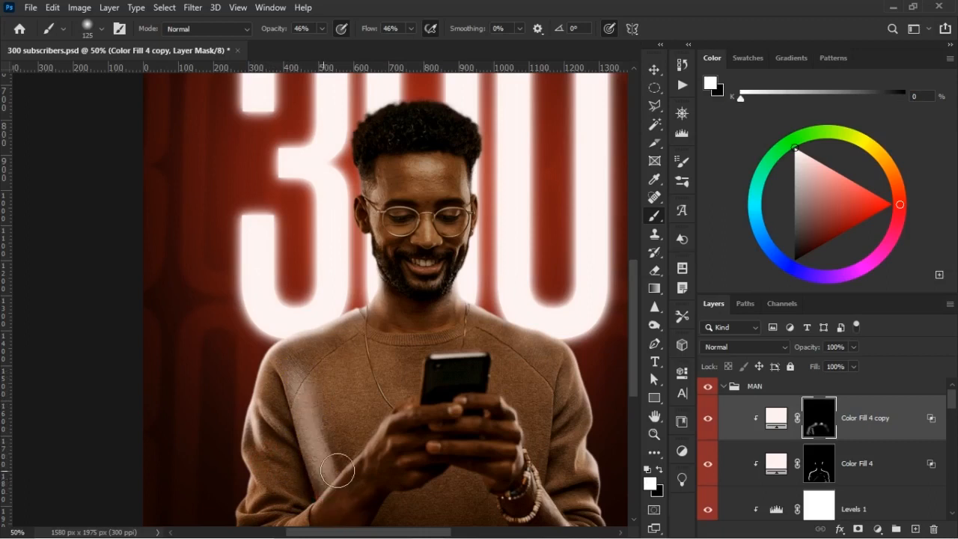
Blend the new light beside the arm into the sweater with a 250 px black brush.
key(x)
key(bracketright)
key(bracketright)
key(bracketright)
key(bracketright)
click(341, 405)
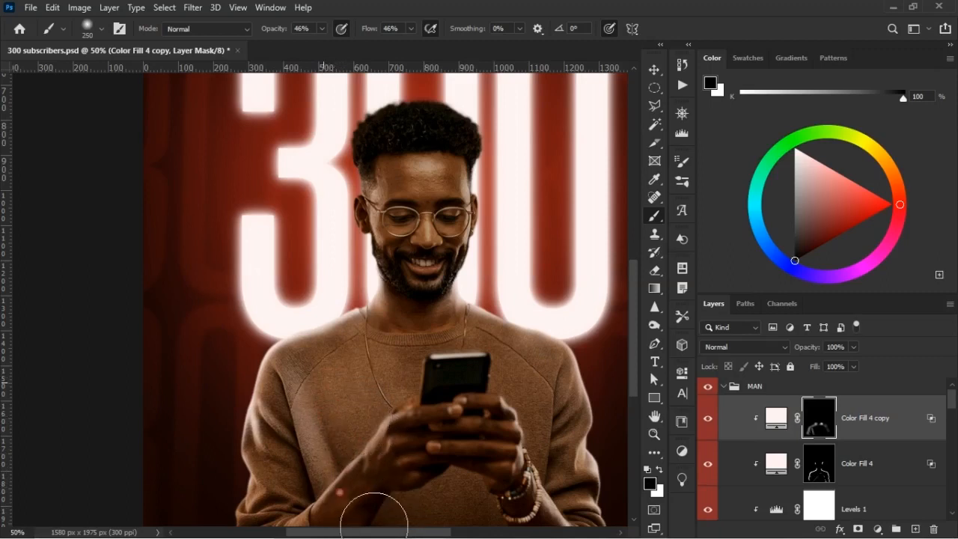
drag(396, 444, 388, 456)
Paint broader white light across the chest on the copied fill's mask and fade it with a 400 px black brush.
key(x)
drag(345, 389, 337, 338)
mouse_move(361, 408)
mouse_down()
mouse_move(363, 378)
mouse_move(338, 336)
mouse_move(382, 510)
mouse_move(394, 515)
mouse_up()
key(bracketright)
key(bracketright)
mouse_move(393, 444)
mouse_down()
mouse_move(402, 454)
mouse_move(405, 425)
mouse_move(342, 400)
mouse_move(357, 387)
mouse_move(399, 410)
mouse_move(370, 400)
mouse_move(356, 420)
mouse_up()
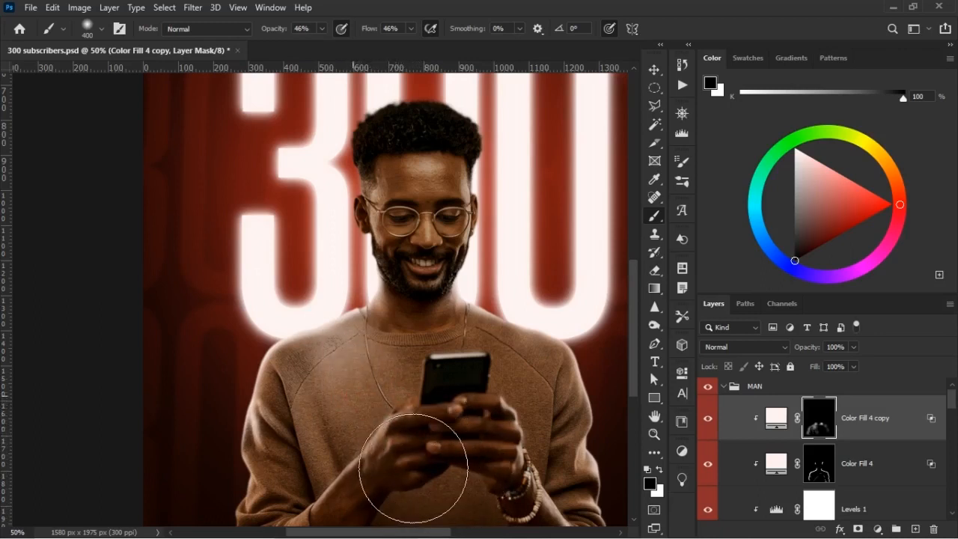
mouse_move(394, 392)
mouse_down()
mouse_move(339, 391)
mouse_move(346, 396)
mouse_up()
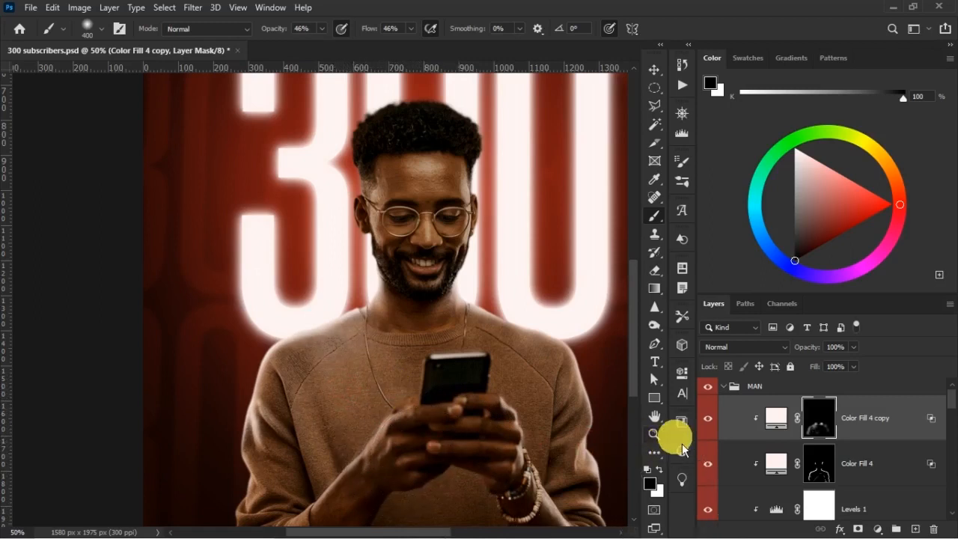
Compare the chest light with Color Fill 4 copy hidden and shown, touching up the mask near the phone with black.
click(712, 420)
click(711, 420)
click(709, 420)
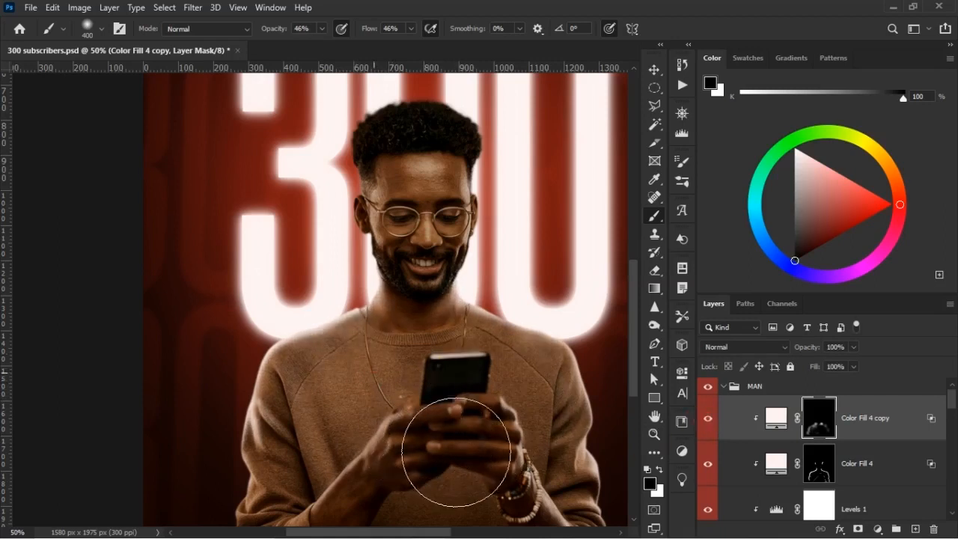
click(473, 386)
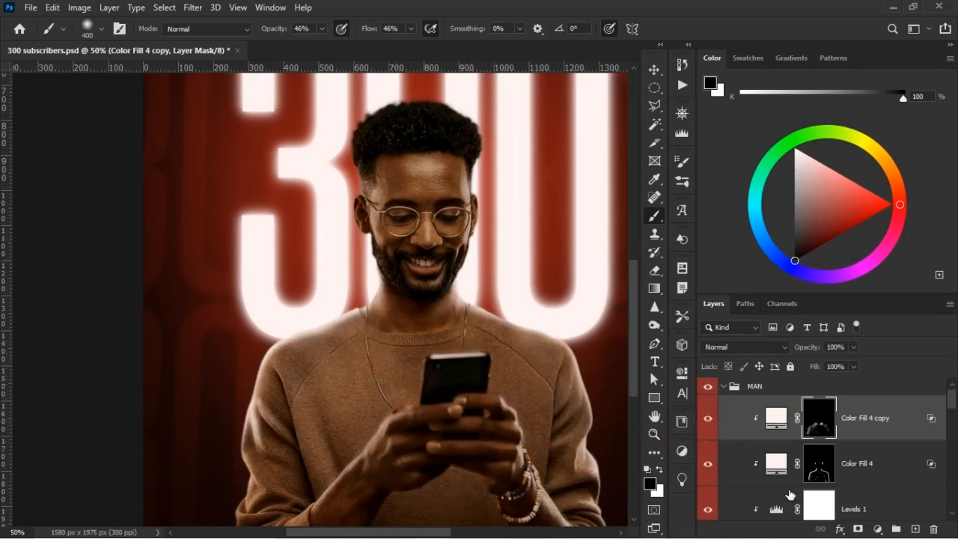
Compare the man's lighting at poster scale with the Color Fill 4 copy and Color Fill 4 layers hidden and shown.
click(818, 514)
key(ctrl+minus)
key(ctrl+minus)
key(ctrl+plus)
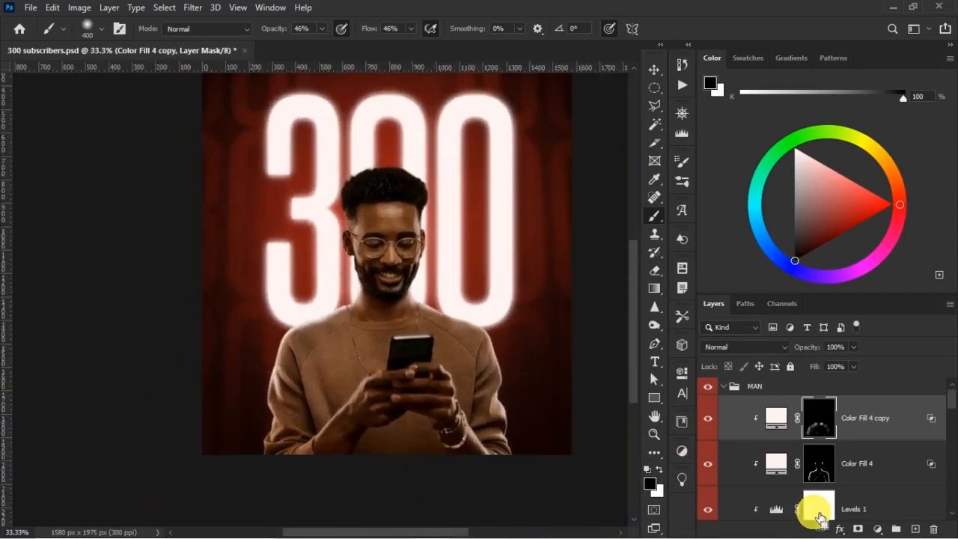
click(709, 418)
click(710, 418)
click(710, 418)
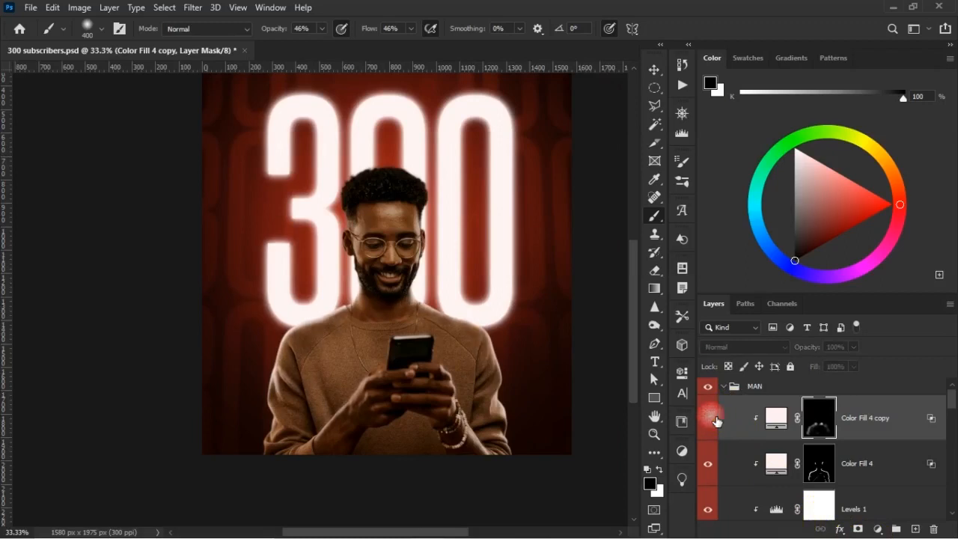
click(710, 421)
drag(710, 431, 712, 472)
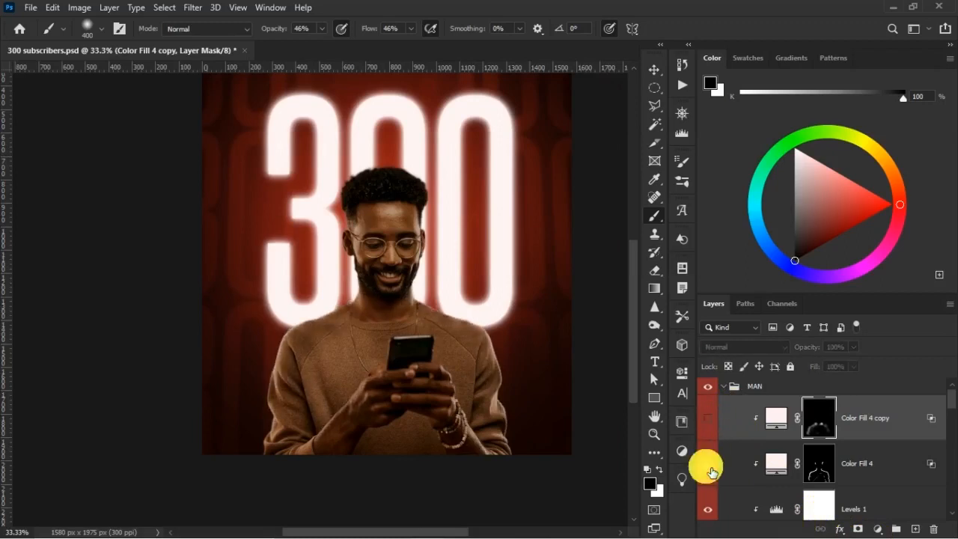
click(712, 472)
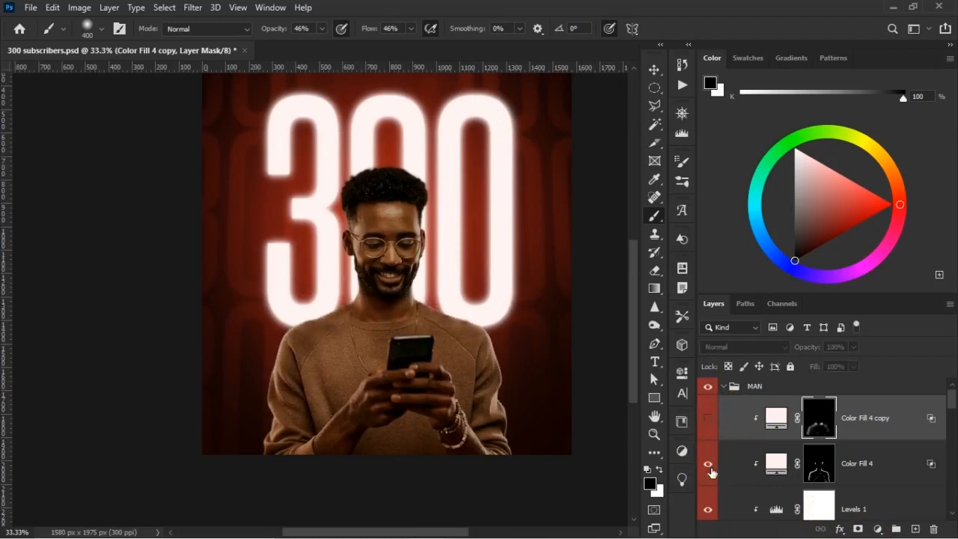
click(715, 420)
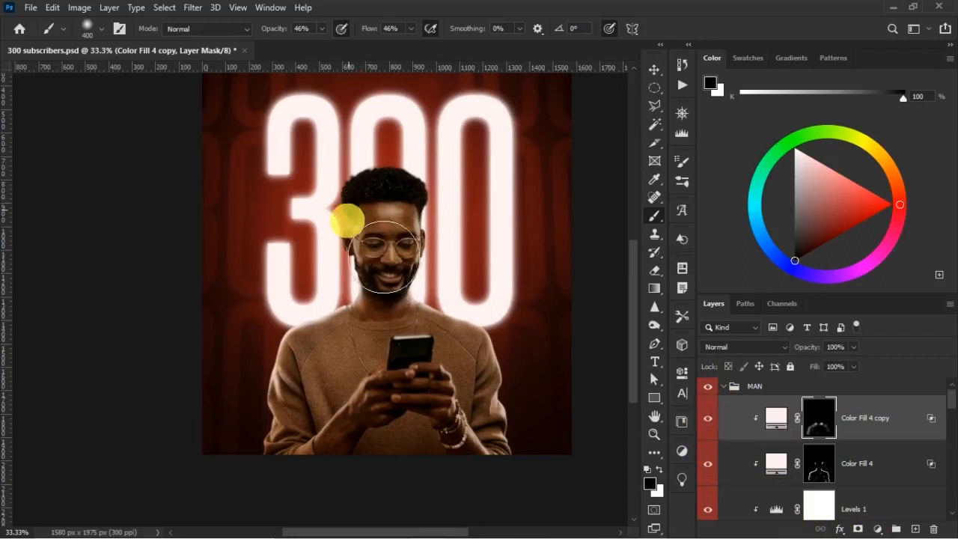
click(709, 418)
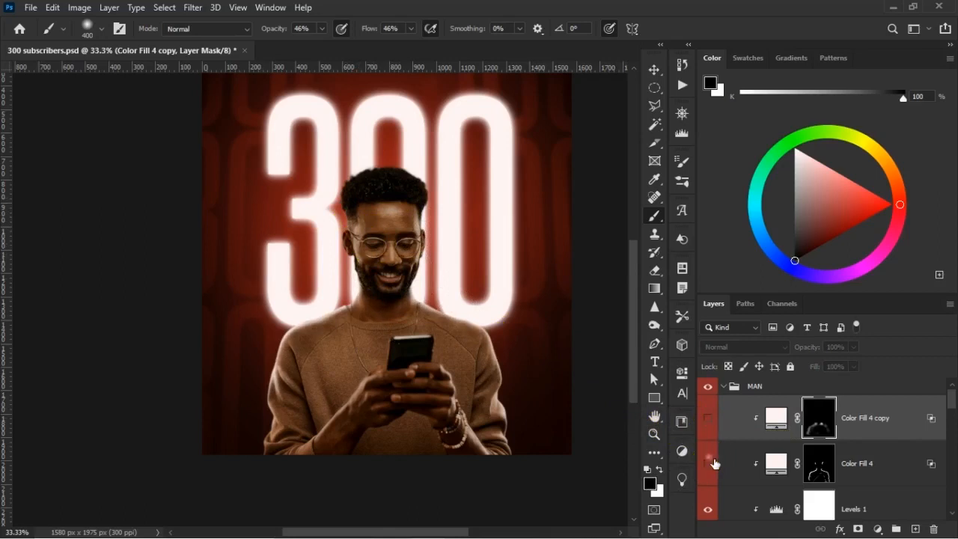
click(709, 419)
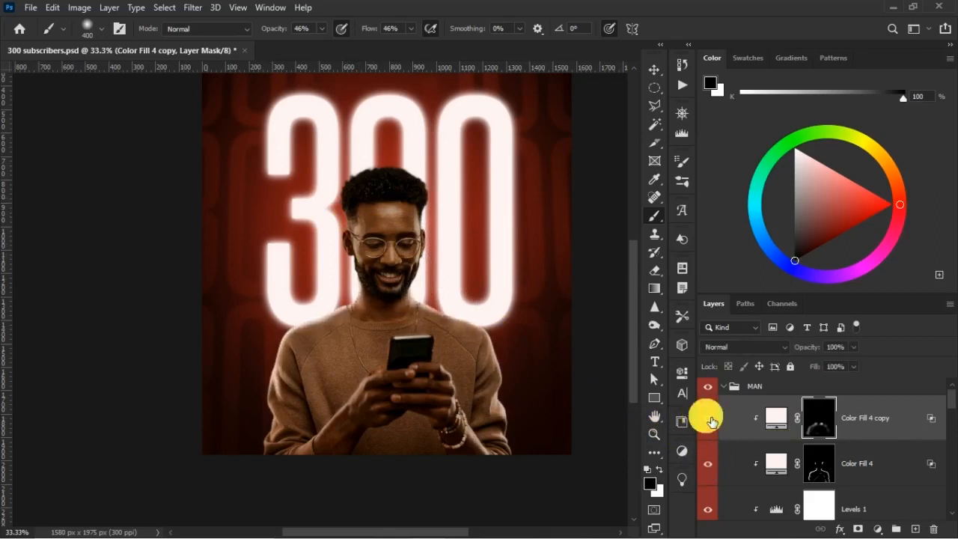
Add a clipped Curves adjustment above Levels 1 and brighten the man's midtones with a point at input 107, output 161.
click(654, 70)
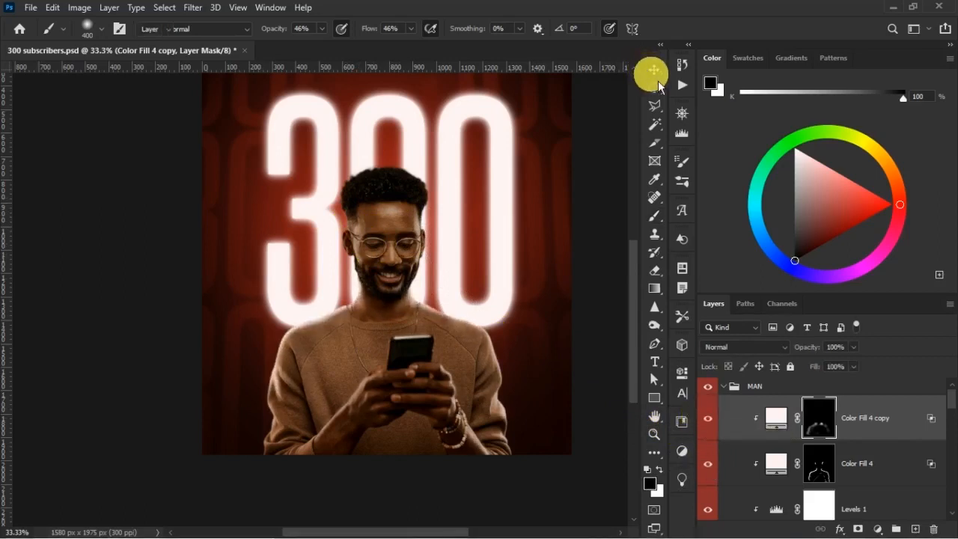
click(876, 506)
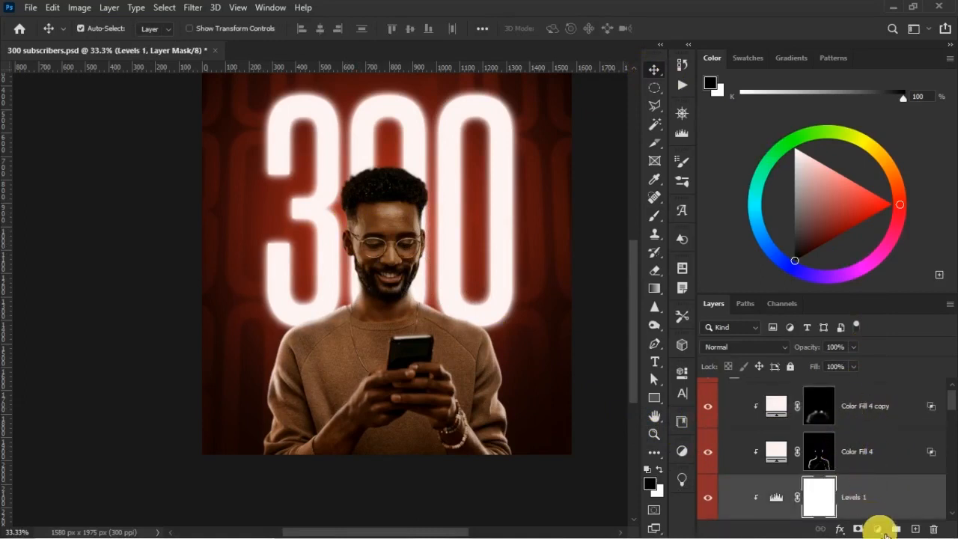
click(878, 529)
click(869, 352)
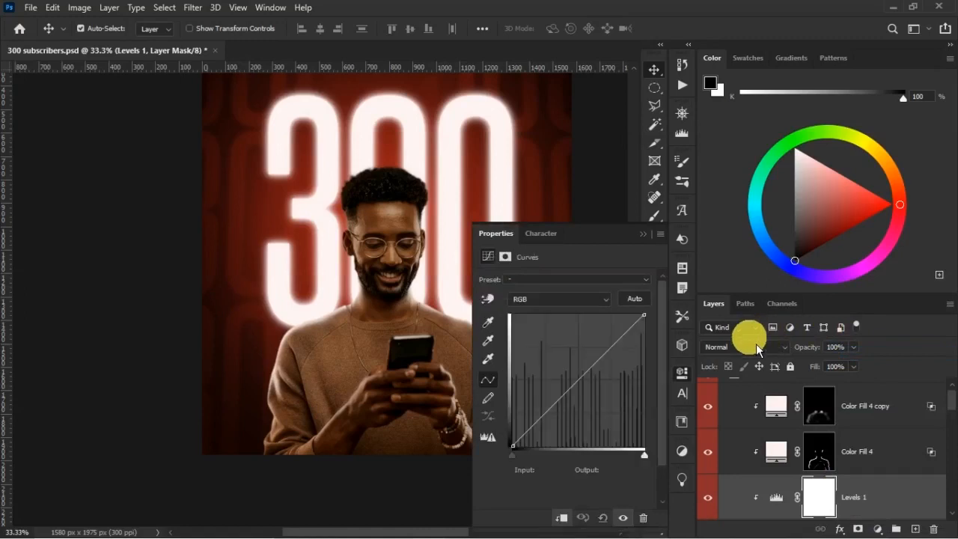
click(578, 374)
mouse_move(578, 374)
mouse_down()
mouse_move(572, 360)
mouse_move(578, 369)
mouse_up()
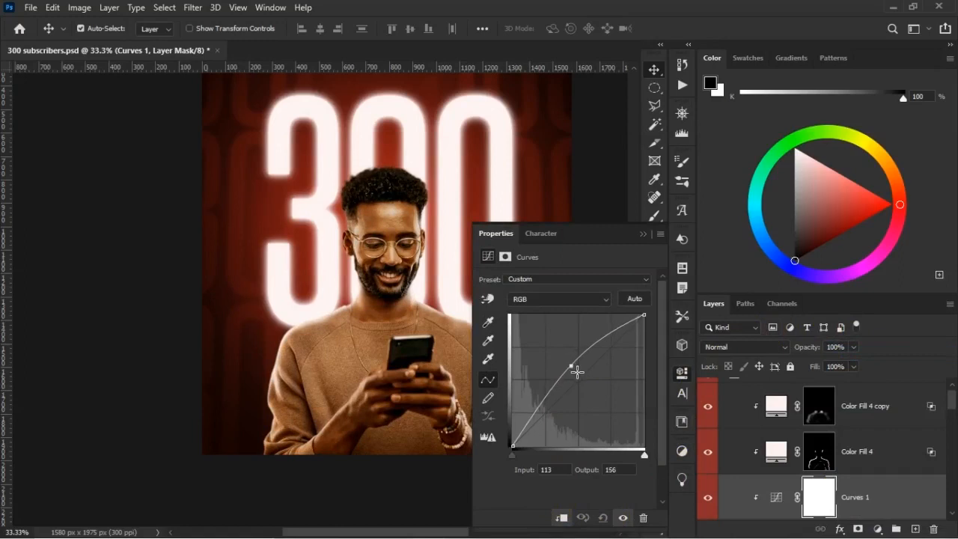
drag(574, 368, 572, 368)
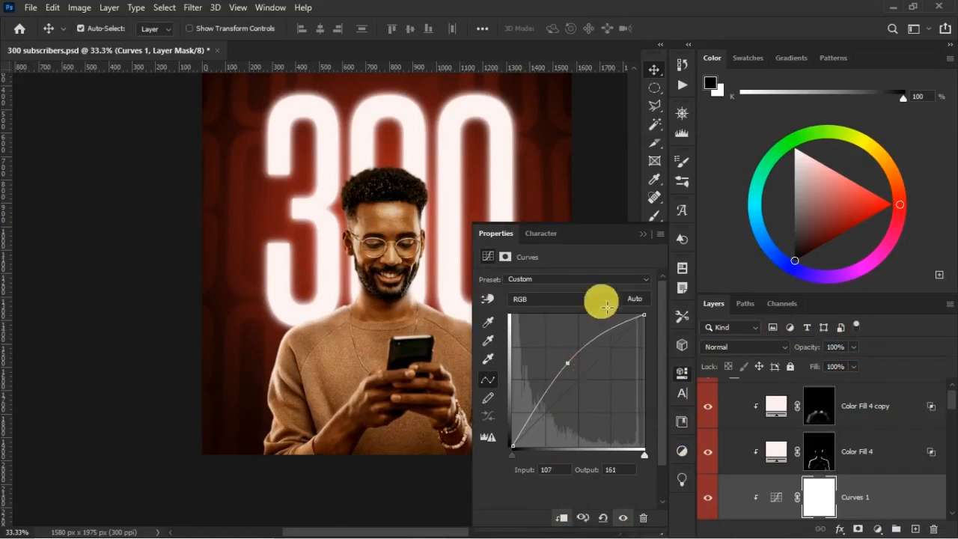
click(645, 234)
click(822, 488)
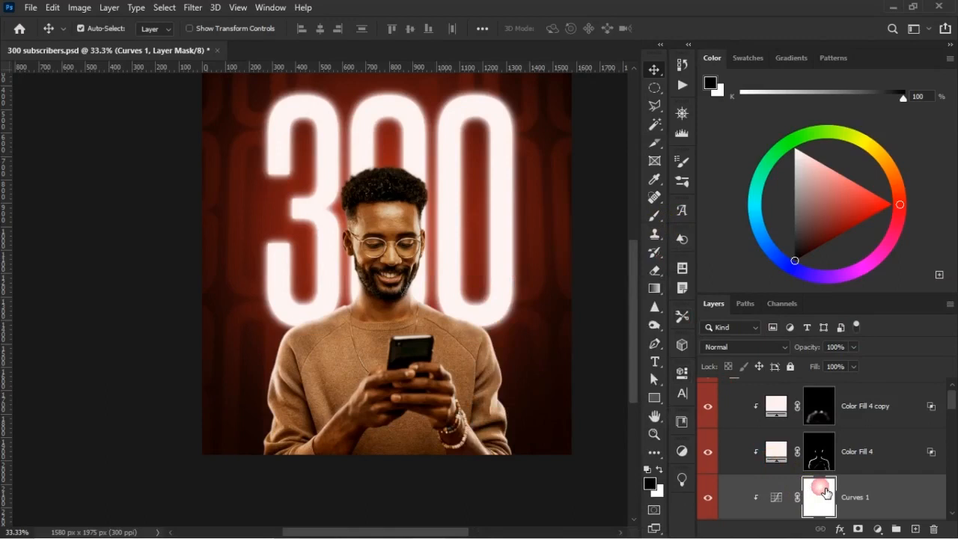
key(ctrl+i)
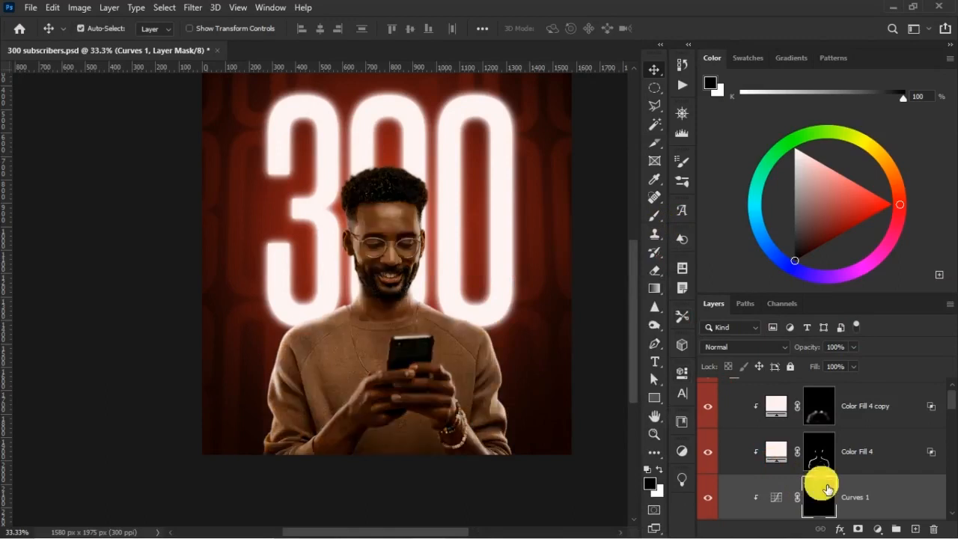
click(654, 216)
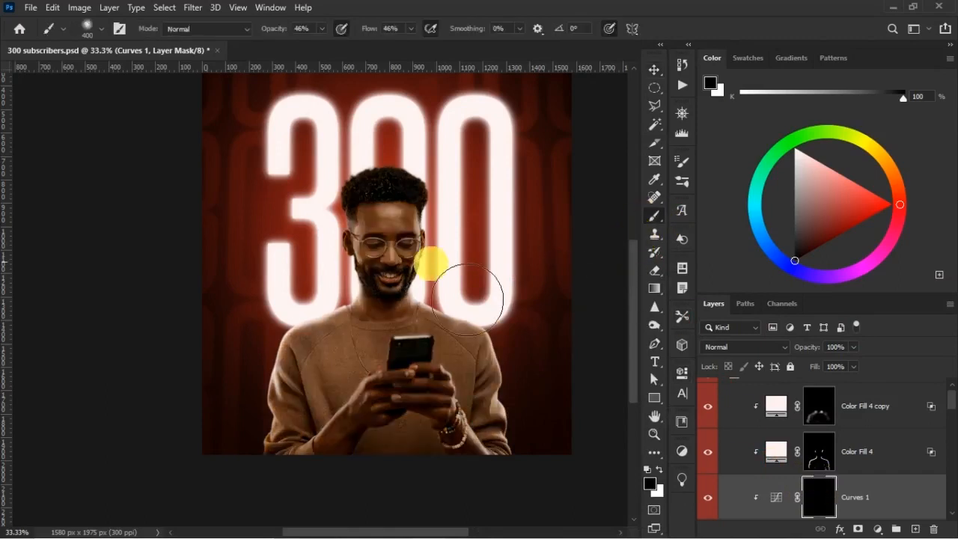
key(ctrl+plus)
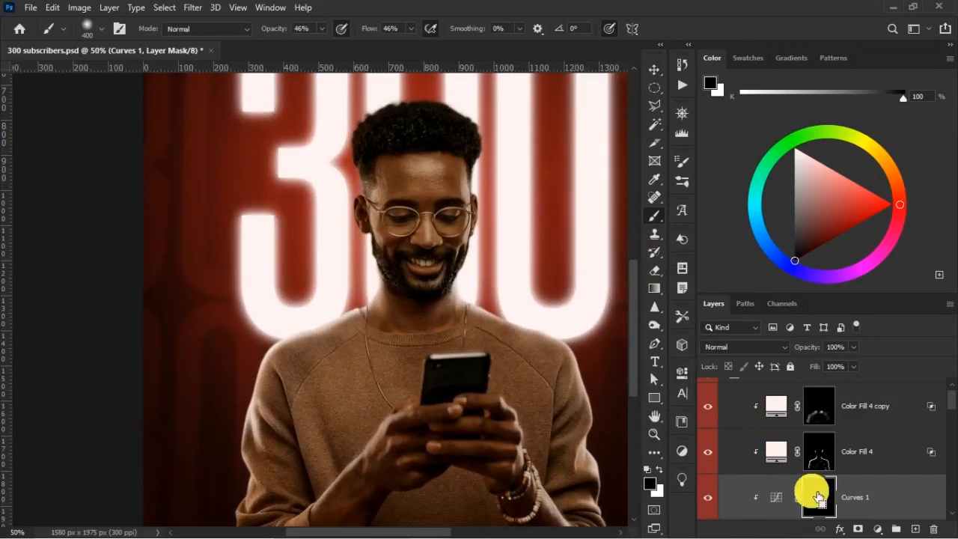
key(ctrl+i)
Restore Curves 1's white mask and split its underlying-layer Blend If shadow slider to 29 / 79 so the brightening fades from the darks.
key(ctrl+2)
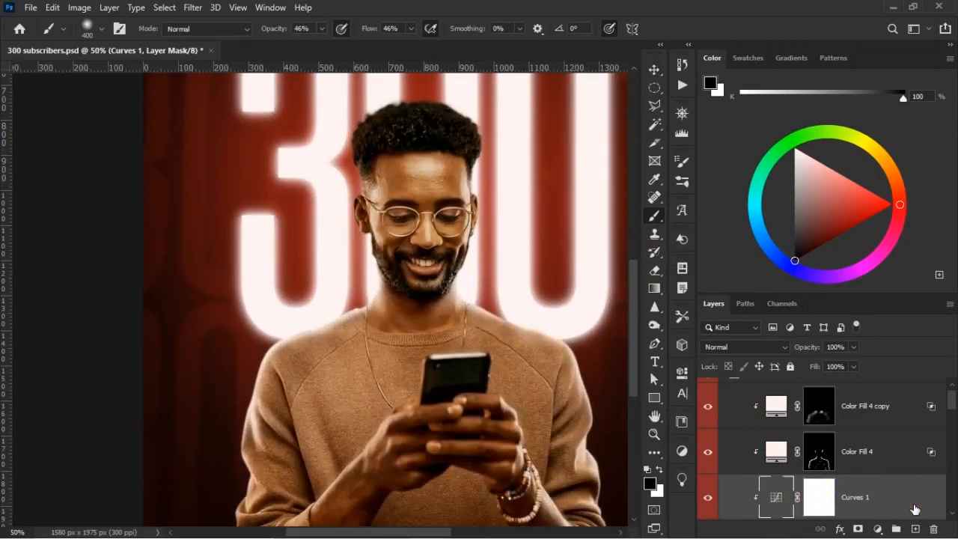
key(h)
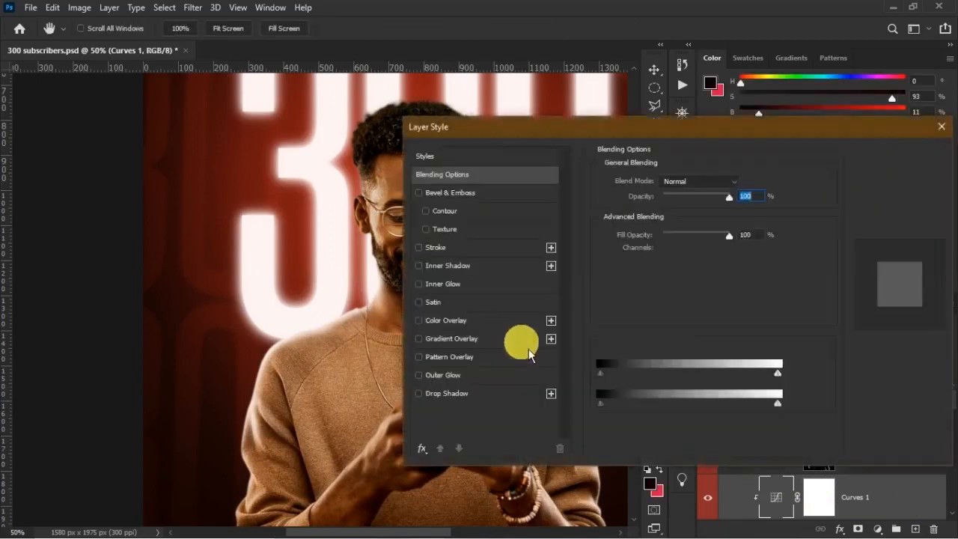
drag(582, 134, 717, 129)
drag(744, 405, 749, 405)
click(740, 397)
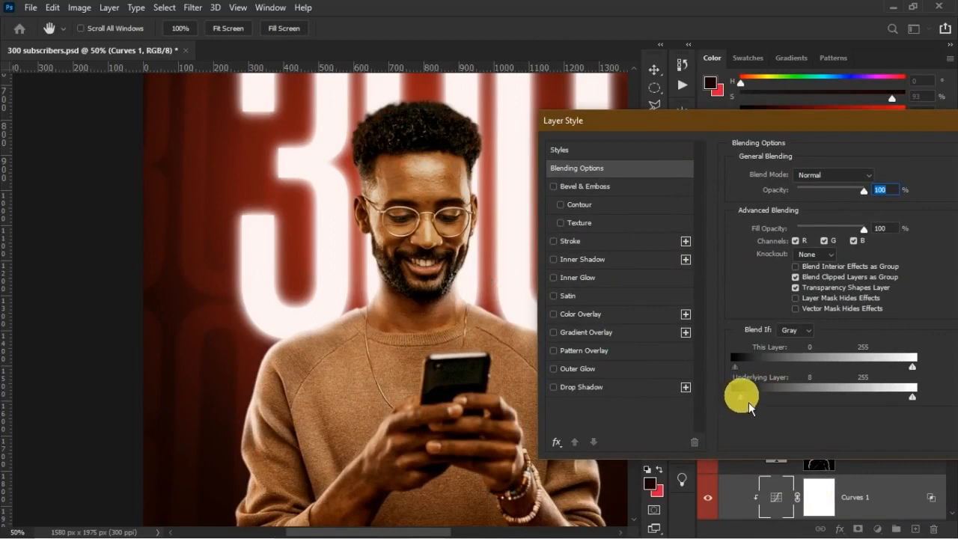
drag(771, 410, 794, 412)
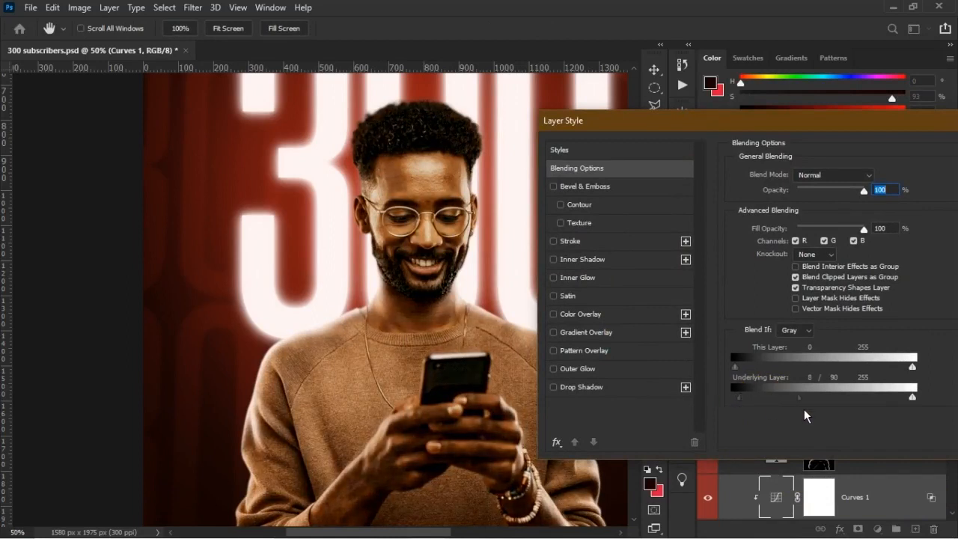
drag(799, 410, 794, 410)
click(743, 399)
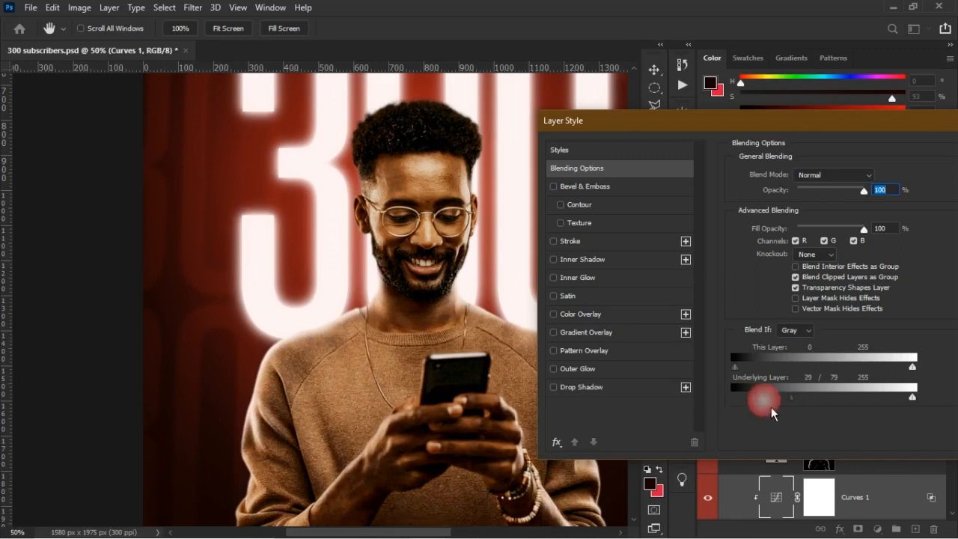
key(Return)
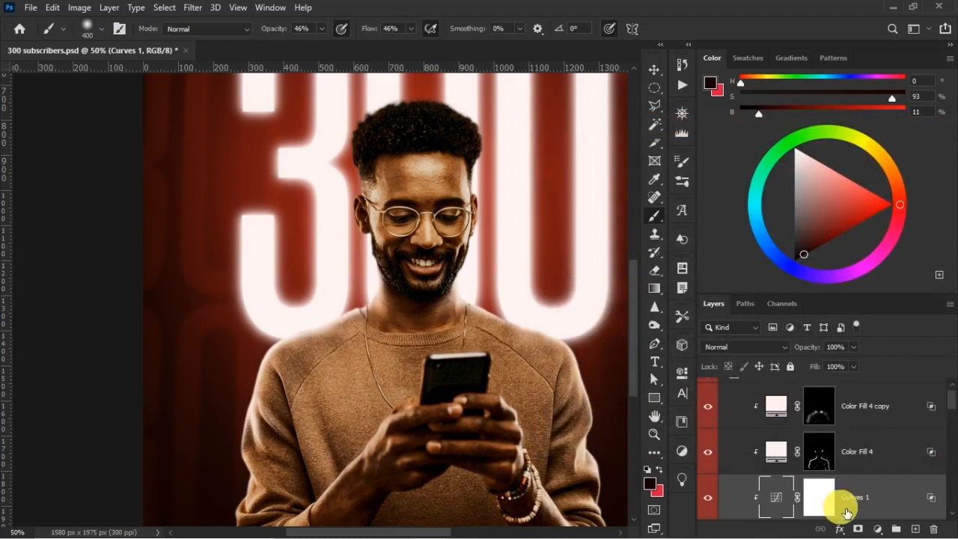
Invert the Curves 1 layer mask to black to hide the brightening on the man.
click(824, 499)
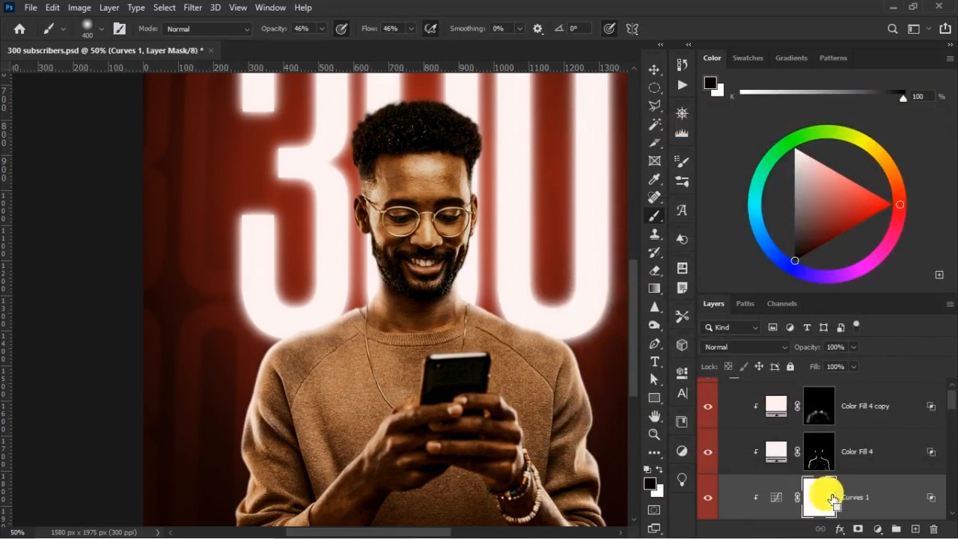
key(ctrl+i)
drag(509, 297, 414, 328)
Set up a 35 px white brush with 79% opacity and 43% flow for painting the face on the Curves 1 mask.
key(bracketleft)
key(bracketleft)
key(bracketleft)
key(bracketleft)
key(bracketleft)
key(bracketleft)
key(bracketleft)
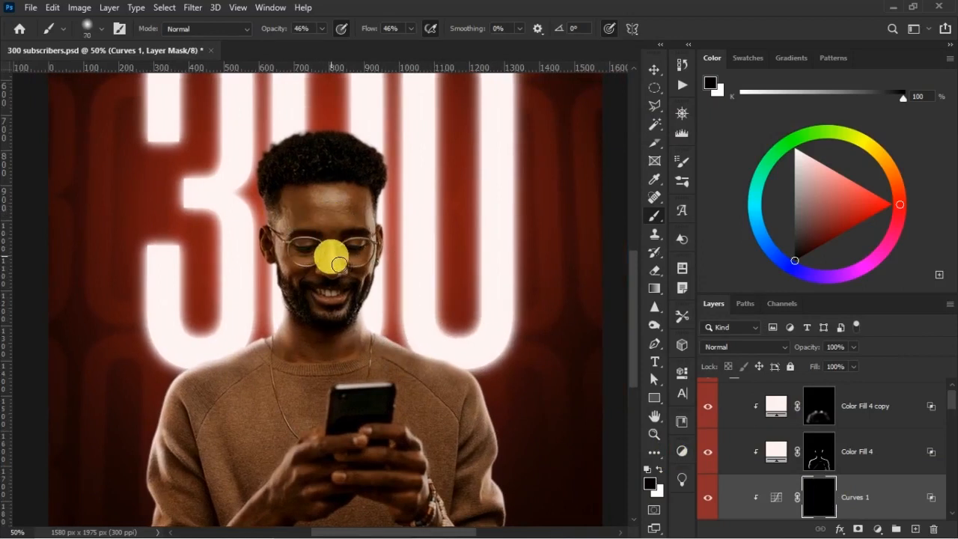
key(bracketleft)
key(bracketleft)
key(bracketleft)
key(bracketleft)
key(bracketleft)
click(343, 264)
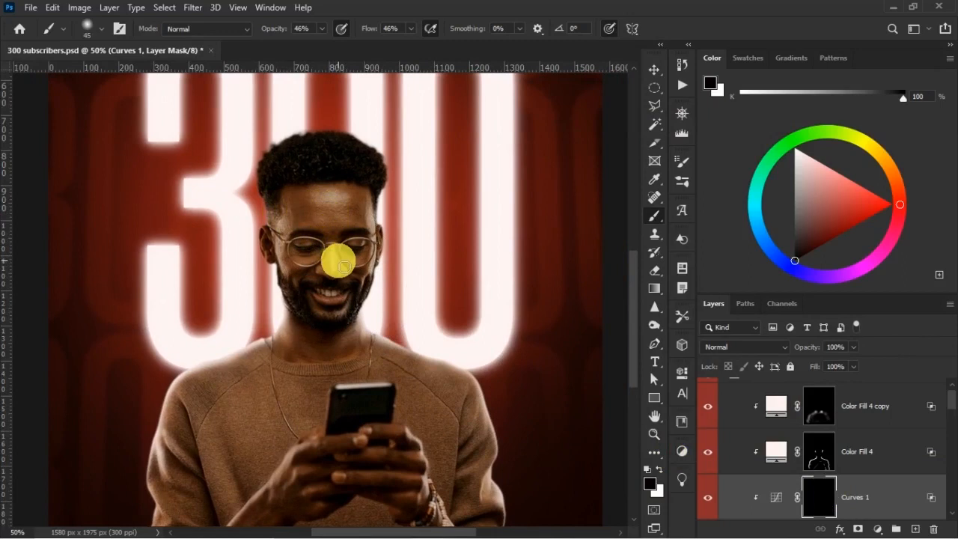
key(bracketleft)
mouse_move(272, 28)
mouse_down()
mouse_move(302, 35)
mouse_move(288, 35)
mouse_up()
click(367, 33)
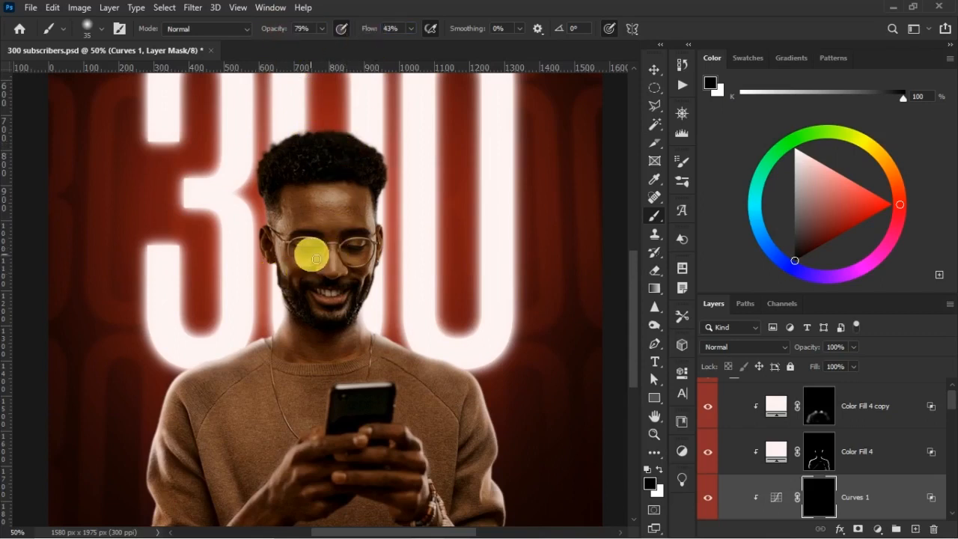
key(x)
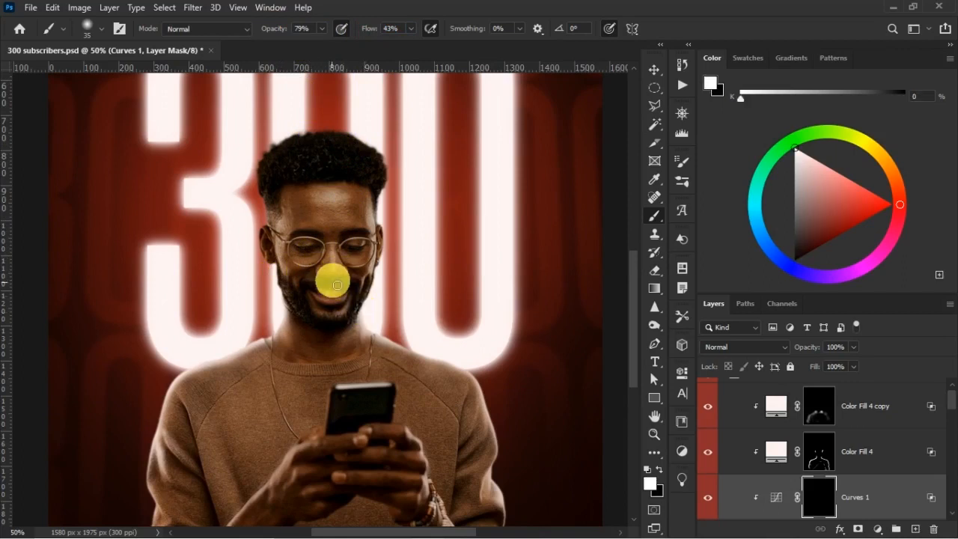
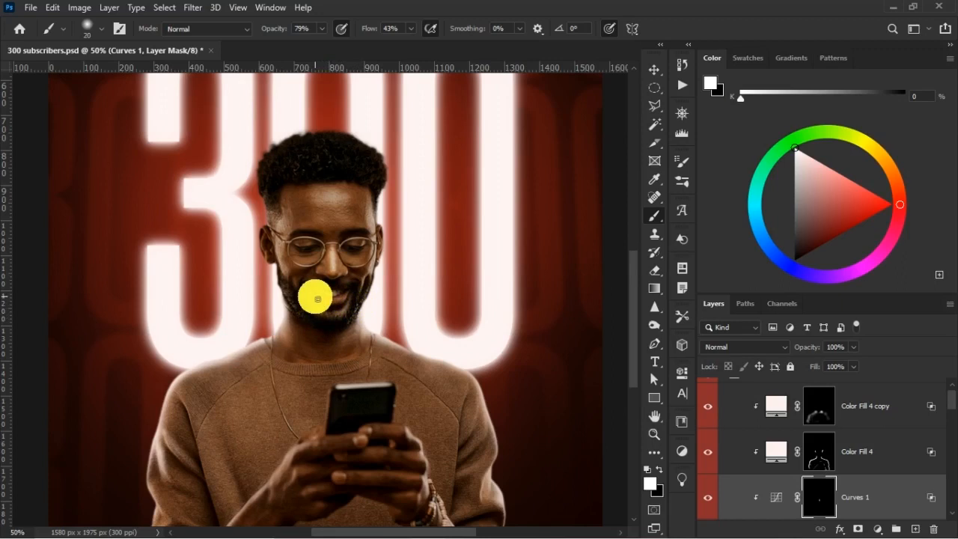
Paint white on the Curves 1 mask over the man's mouth area and forehead, using a larger brush for the forehead.
drag(332, 303, 362, 297)
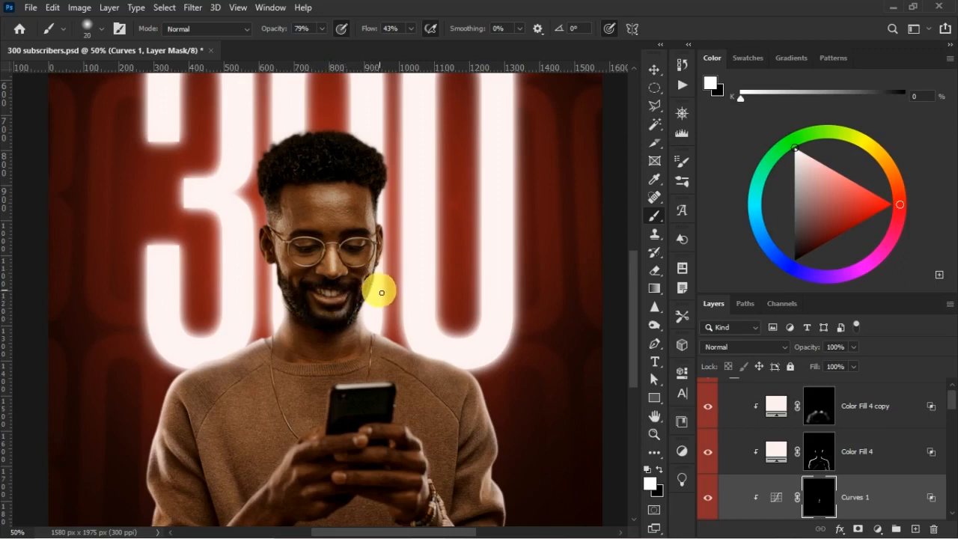
scroll(375, 281, up, 2)
key(bracketright)
key(bracketright)
key(bracketright)
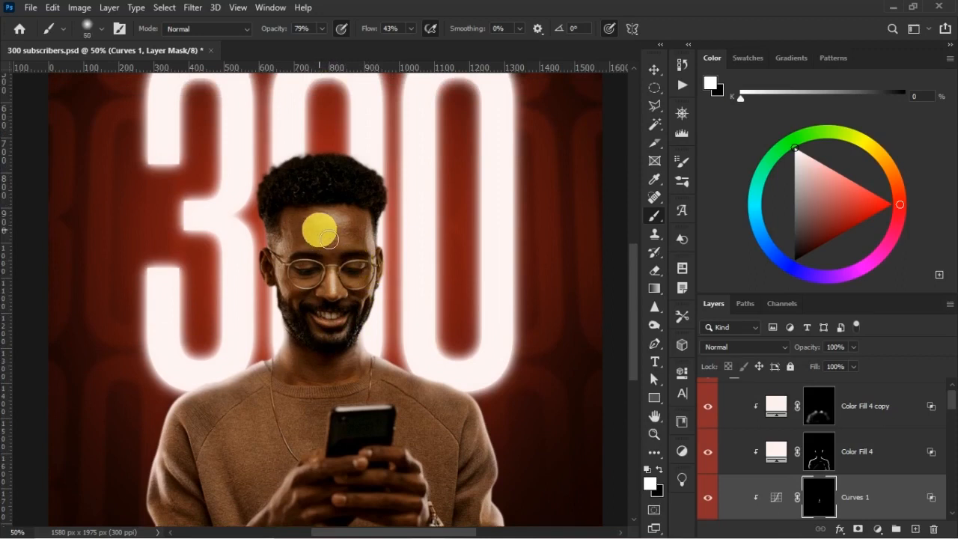
key(bracketright)
drag(325, 226, 342, 229)
key(bracketleft)
key(bracketleft)
key(bracketleft)
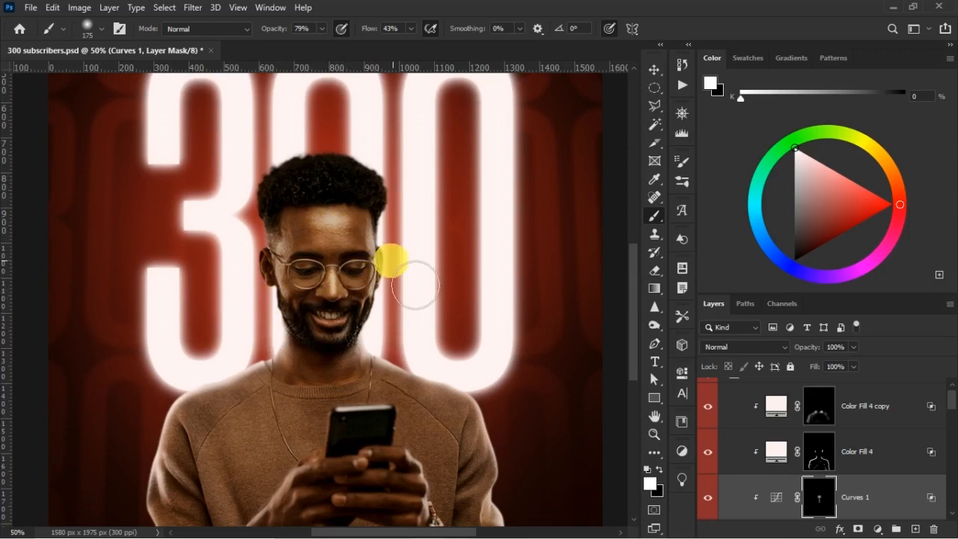
Brighten both sides of the man's face by painting the Curves 1 mask white along the cheeks, temple and ear.
drag(377, 248, 376, 275)
drag(376, 282, 360, 315)
mouse_move(286, 264)
mouse_down()
mouse_move(287, 239)
mouse_move(296, 248)
mouse_move(290, 319)
mouse_move(253, 261)
mouse_move(271, 243)
mouse_up()
key(bracketleft)
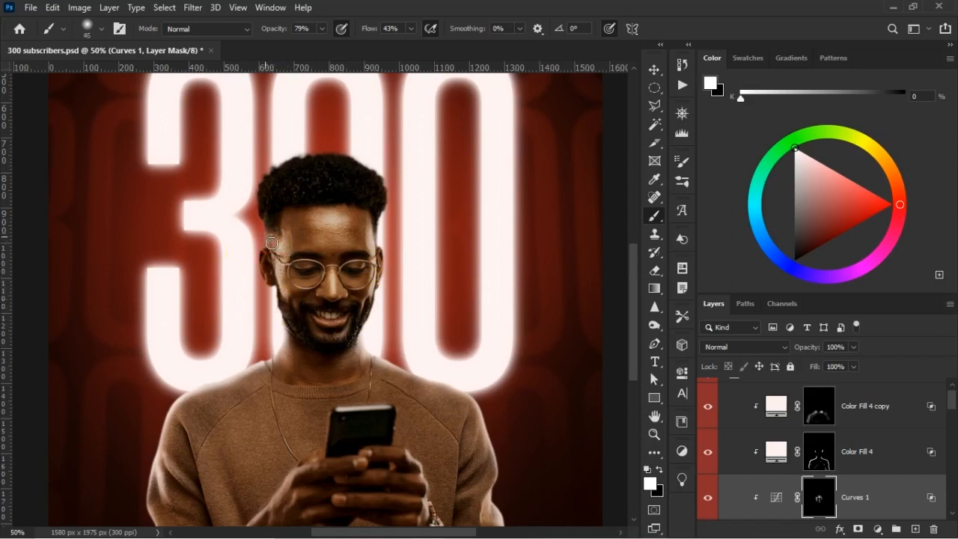
mouse_move(359, 253)
mouse_down()
mouse_move(391, 251)
mouse_move(378, 239)
mouse_move(388, 289)
mouse_move(377, 322)
mouse_up()
Return to the Curves 1 mask and paint white along the jaw and beard with a 25 px brush.
key(alt+])
key(alt+])
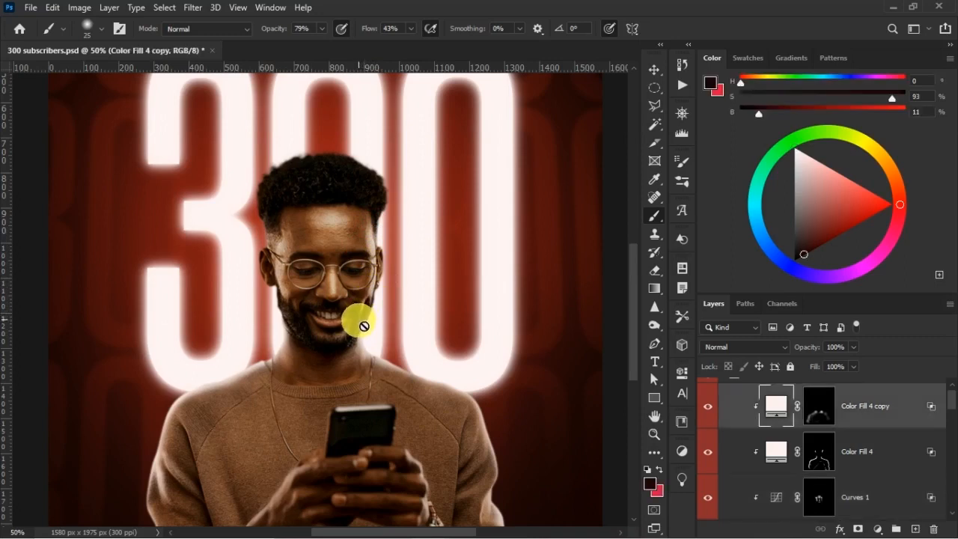
click(819, 494)
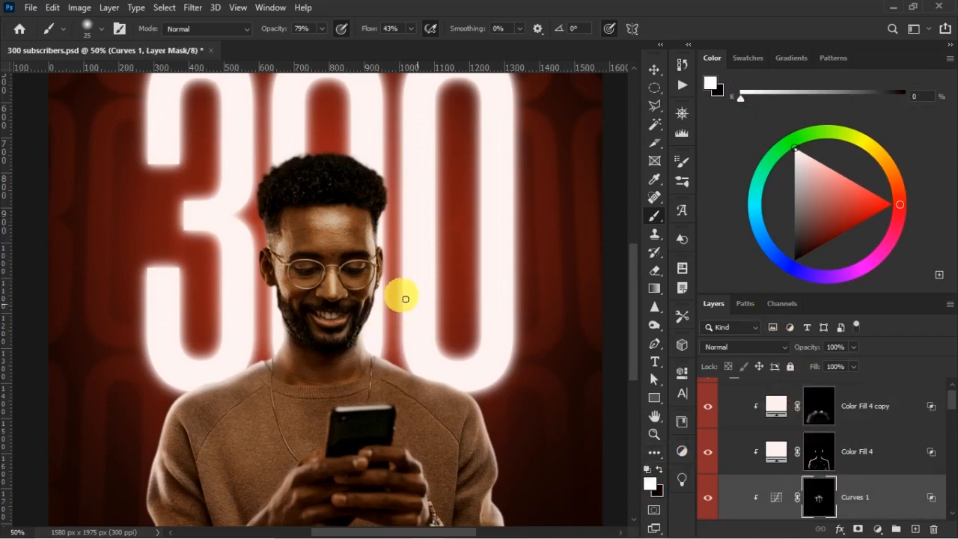
drag(405, 298, 373, 307)
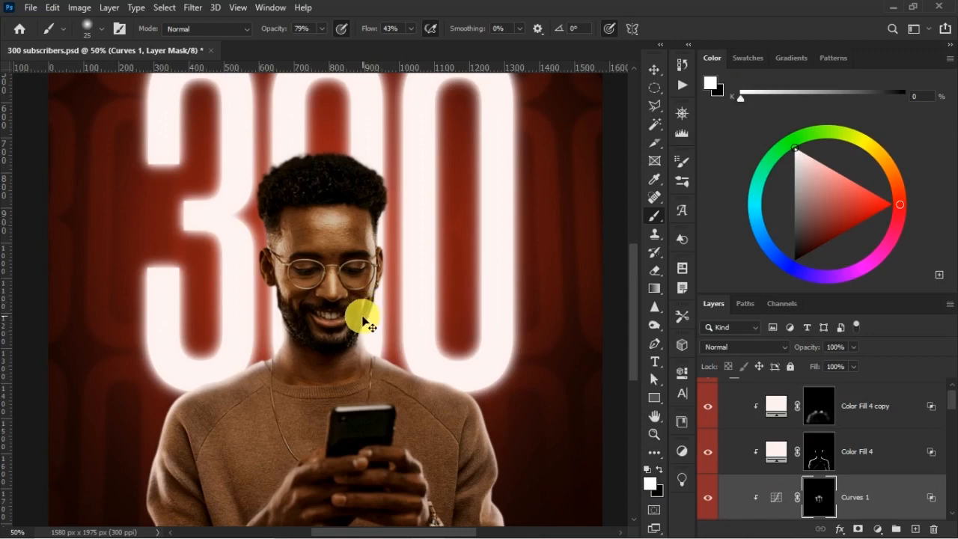
drag(352, 326, 293, 312)
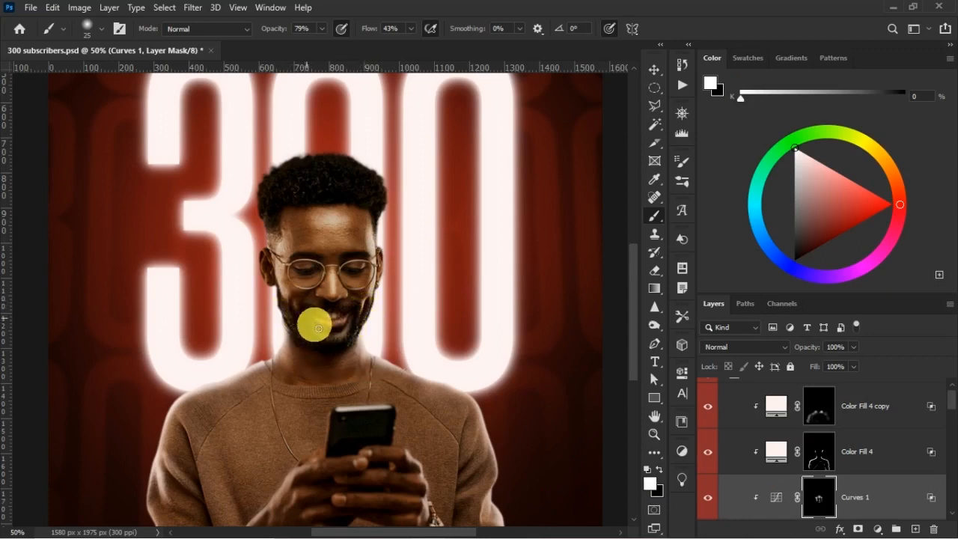
Compare the face brightening with the Curves 1 mask disabled and with the Curves 1 layer hidden.
scroll(722, 441, down, 1)
shift+click(821, 503)
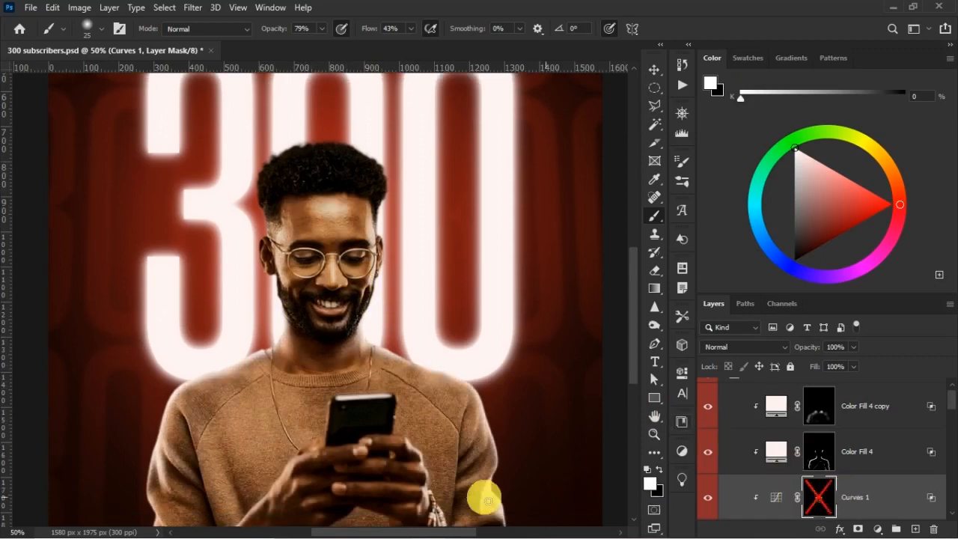
shift+click(819, 496)
scroll(749, 472, down, 1)
click(709, 464)
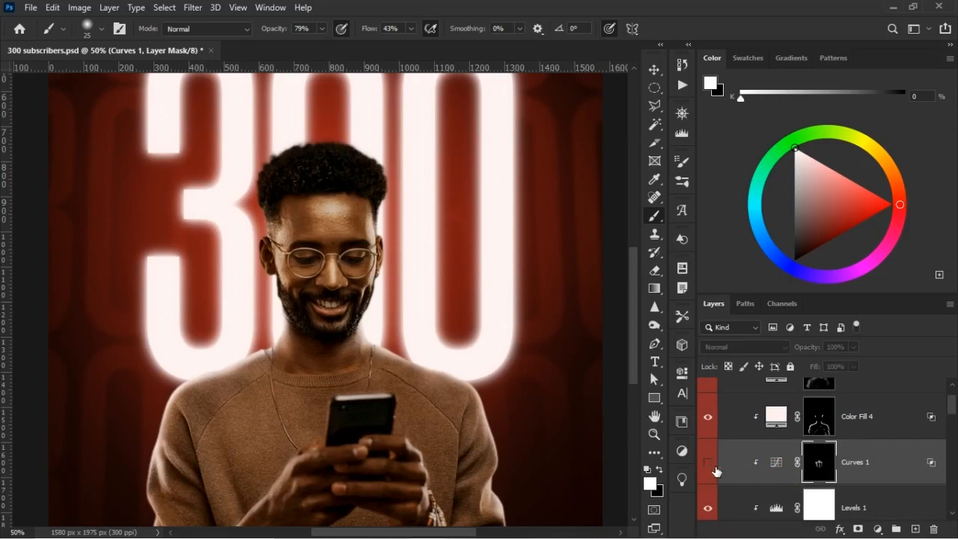
key(ctrl+minus)
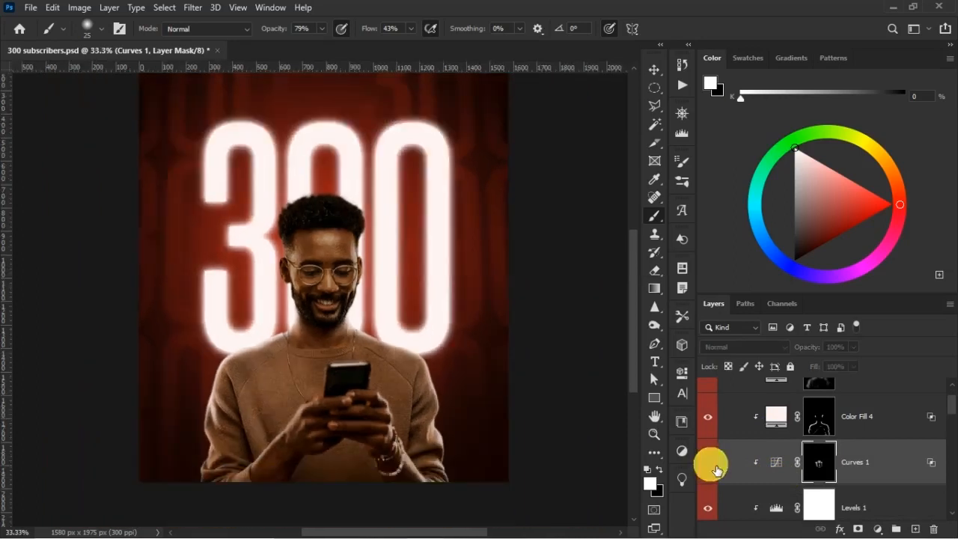
Reduce Curves 1 to 88% opacity and 87% fill, and compare the man with the layer and its mask switched off and on.
click(710, 465)
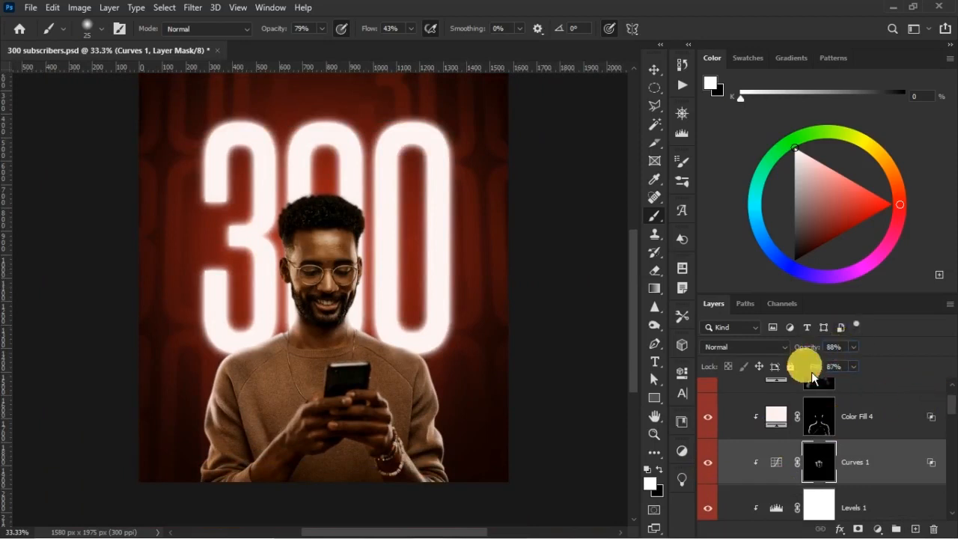
click(710, 464)
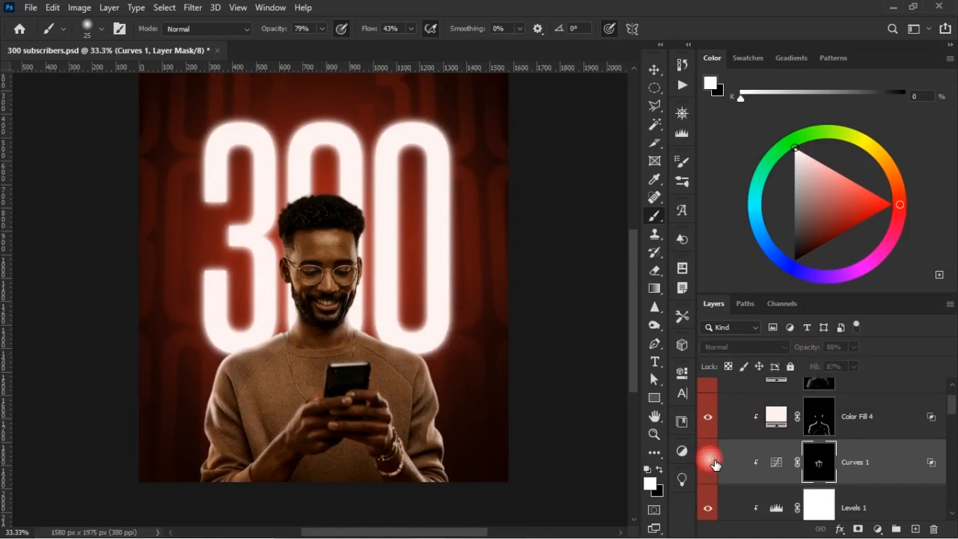
click(712, 463)
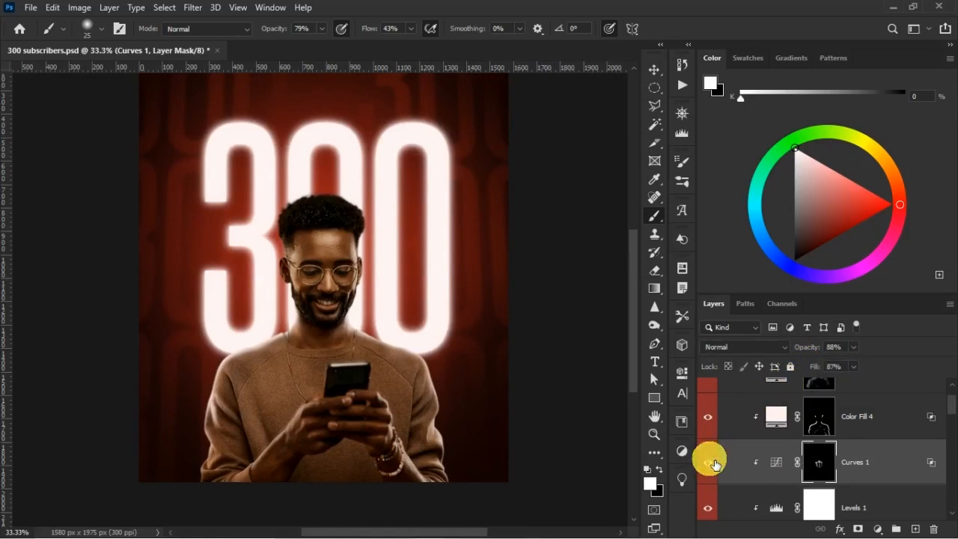
shift+click(821, 466)
shift+click(821, 466)
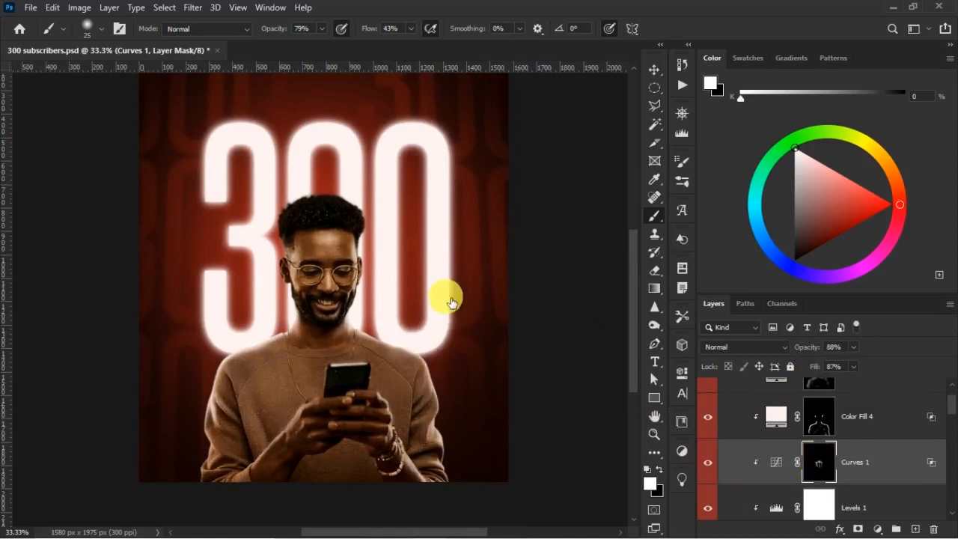
shift+click(824, 463)
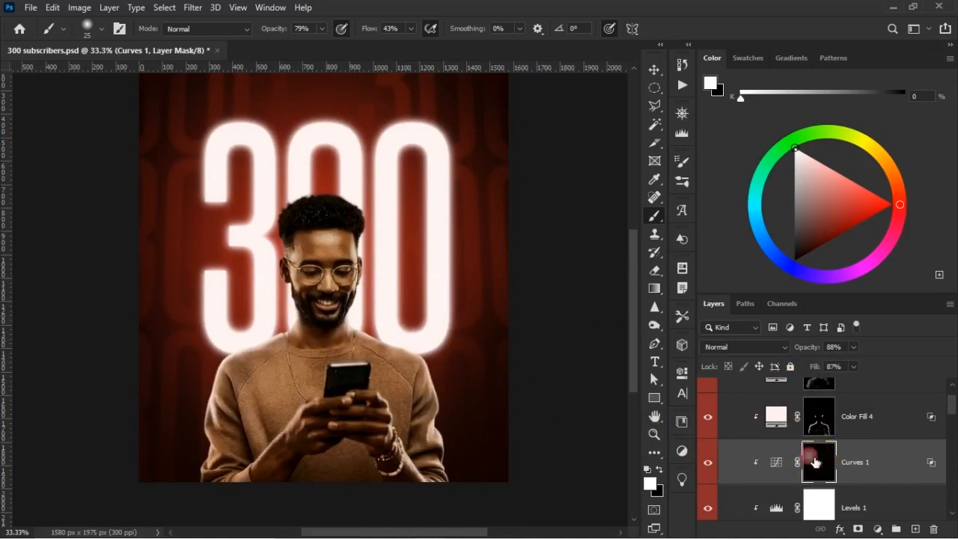
shift+click(816, 462)
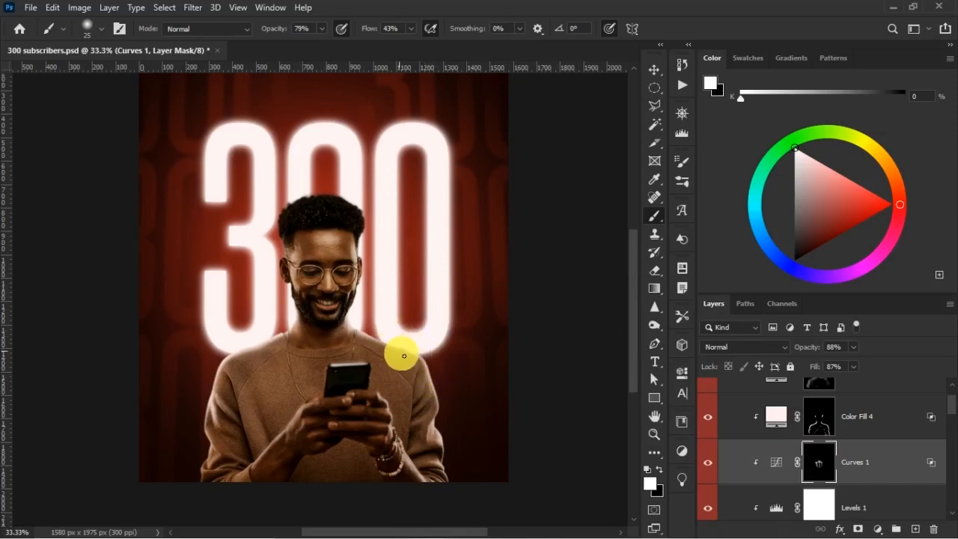
Paint white on the Curves 1 mask with a 125 px brush over the sweater's shoulder and sleeve on the image's left side.
key(bracketright)
key(bracketright)
key(bracketright)
key(bracketright)
key(bracketright)
key(bracketright)
key(bracketright)
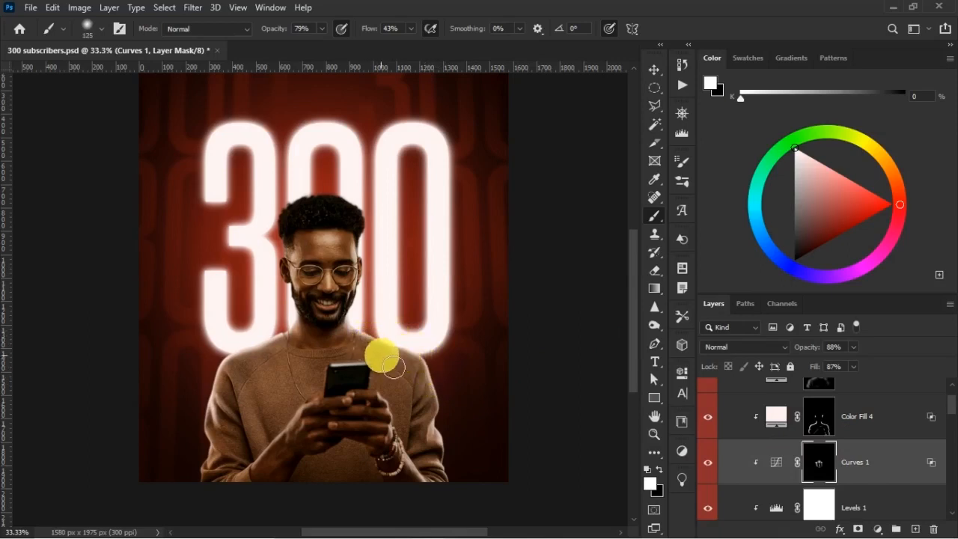
click(240, 399)
click(246, 356)
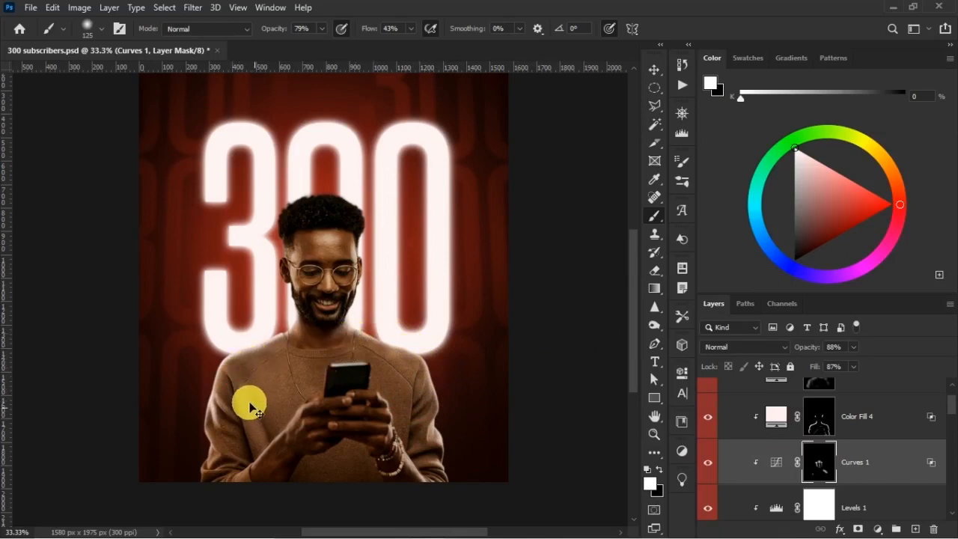
click(236, 370)
click(263, 362)
click(279, 408)
click(253, 409)
click(238, 397)
Build up highlights along the sweater folds on the chest and left-hand sleeve by painting the Curves 1 mask with a 90 px white brush.
key(bracketleft)
key(bracketleft)
click(235, 375)
click(256, 424)
click(259, 435)
click(259, 443)
click(269, 413)
click(251, 321)
click(275, 381)
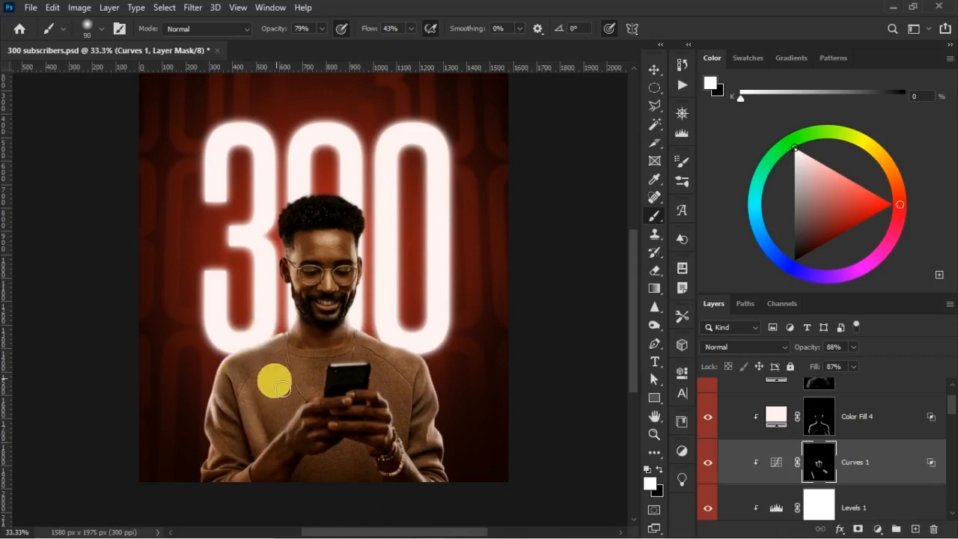
click(279, 343)
click(303, 385)
click(264, 411)
click(254, 363)
click(259, 356)
click(269, 435)
click(253, 377)
click(285, 412)
click(249, 348)
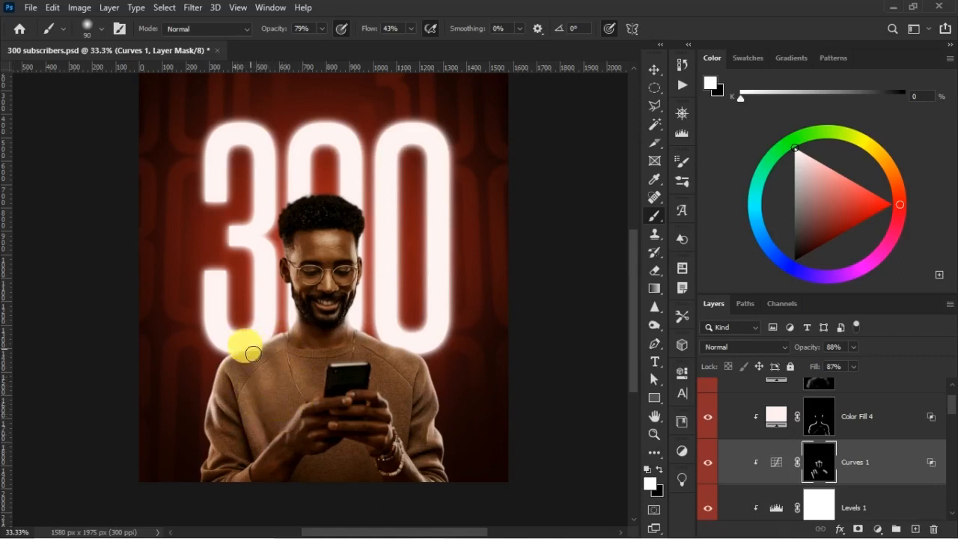
Soften the sweater brightening around the chest and forearms by painting black on the Curves 1 mask with a larger brush.
key(x)
key(bracketright)
key(bracketright)
key(bracketright)
key(bracketright)
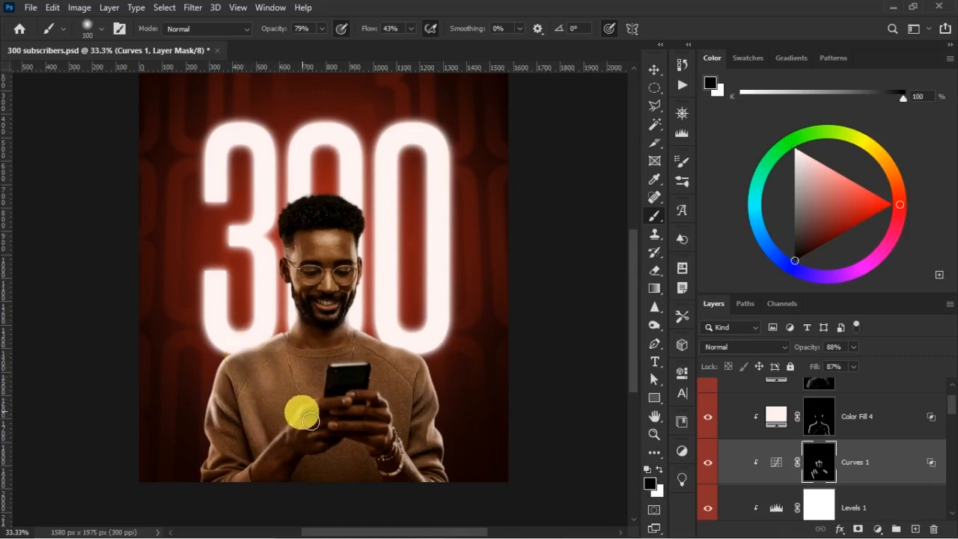
mouse_move(286, 404)
mouse_down()
mouse_move(311, 405)
mouse_move(325, 426)
mouse_up()
click(394, 392)
click(388, 455)
Brighten the right-hand sleeve on the Curves 1 mask with a 125 px white brush, and soften the sweater highlights with a 250 px black brush.
key(x)
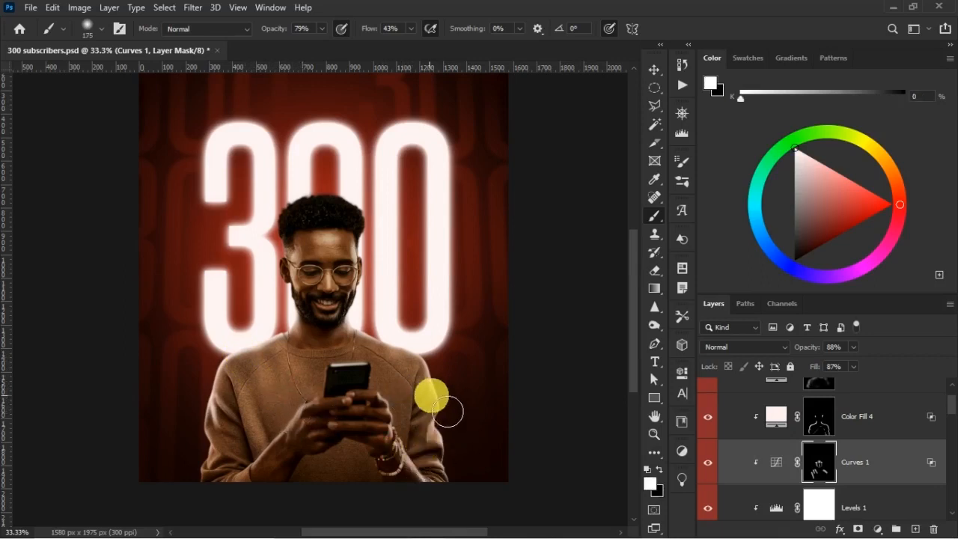
key(bracketleft)
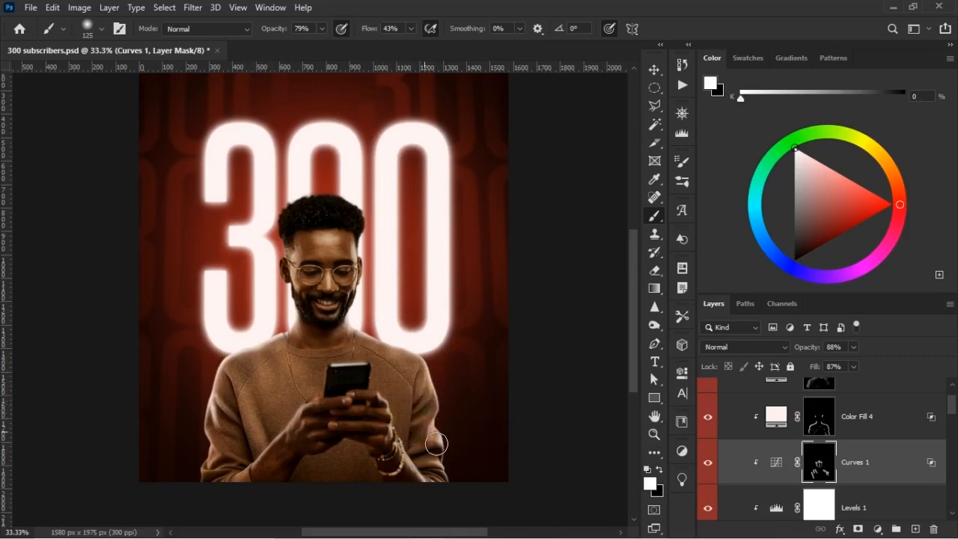
key(x)
key(bracketright)
key(bracketright)
key(bracketright)
key(bracketright)
mouse_move(428, 442)
mouse_down()
mouse_move(428, 397)
mouse_move(429, 408)
mouse_up()
drag(321, 408, 293, 410)
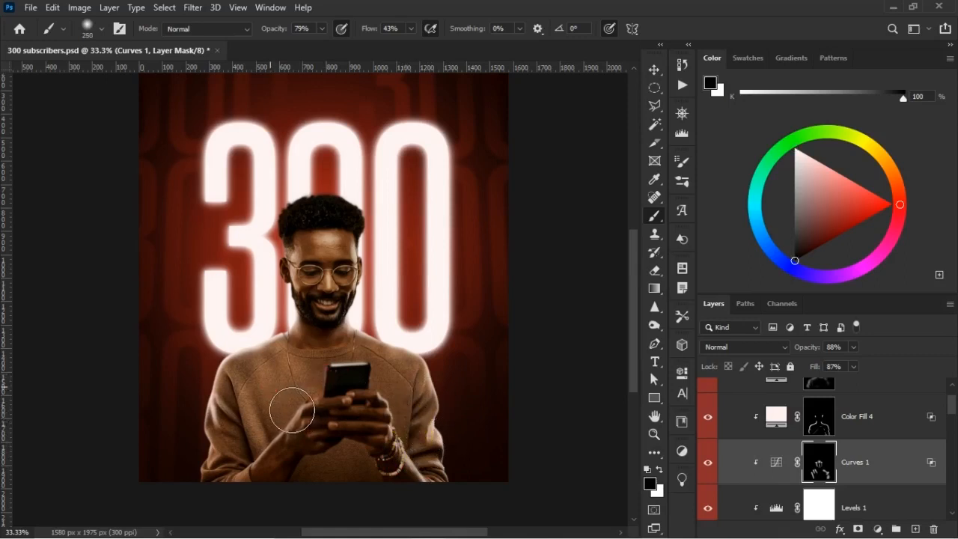
Compare the man with Curves 1 hidden and shown, and save the document.
click(709, 464)
click(709, 464)
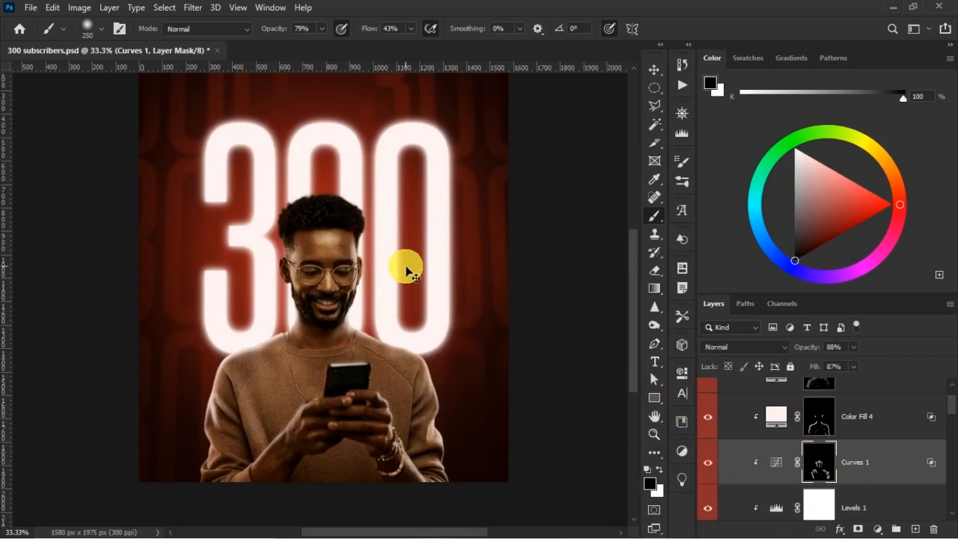
key(ctrl+plus)
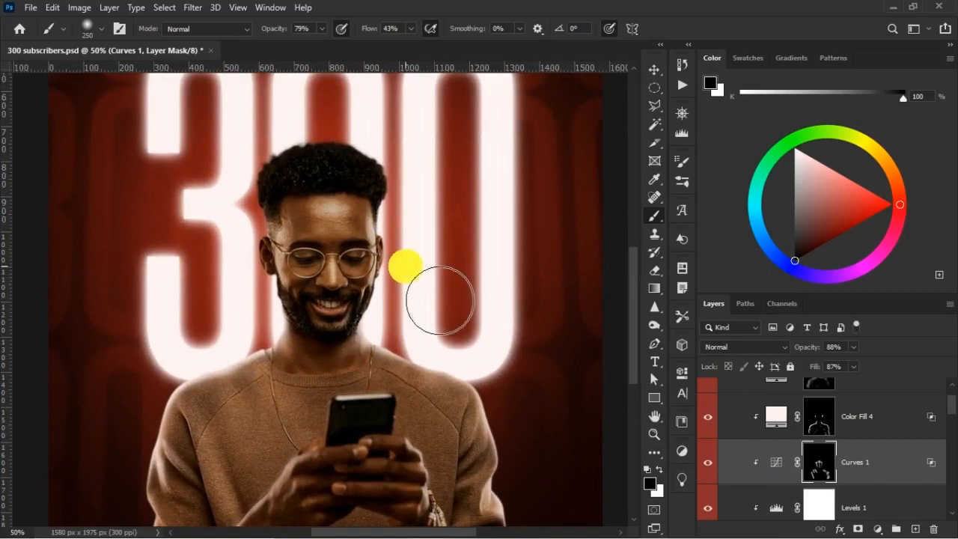
key(ctrl+s)
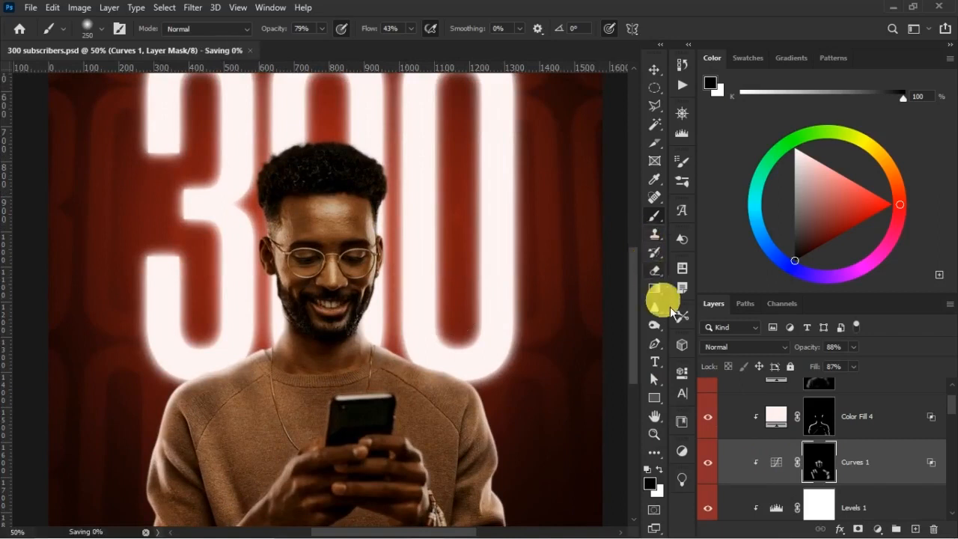
Examine the rim lighting by toggling the visibility of Color Fill 4 and Color Fill 4 copy.
key(v)
scroll(829, 432, up, 1)
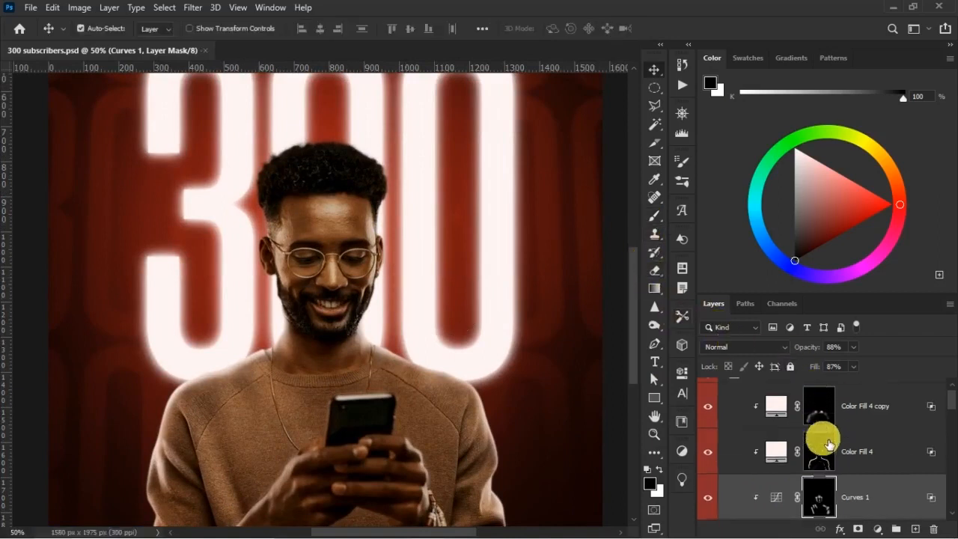
click(708, 452)
click(709, 452)
click(711, 408)
click(711, 409)
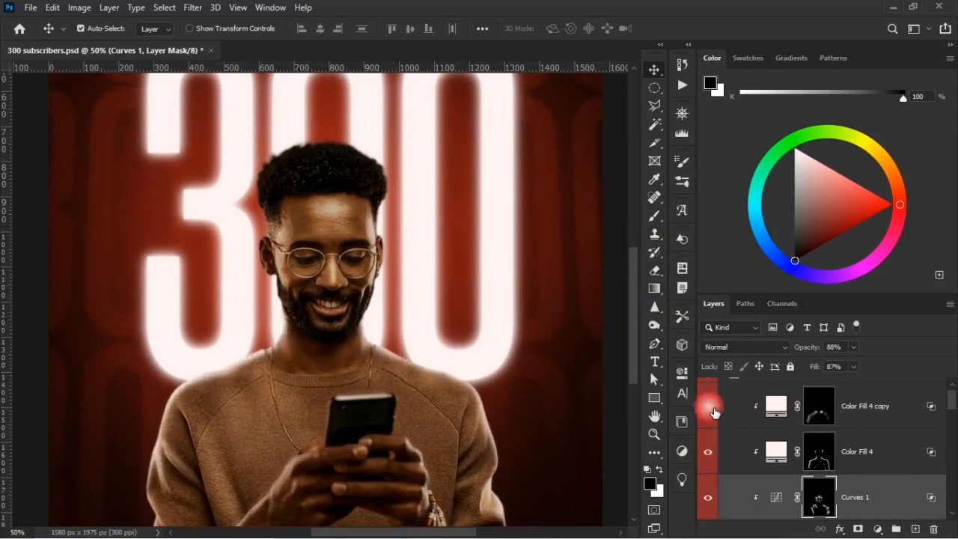
Paint white on the Color Fill 4 copy mask around the edges of the man's hair, reducing the brush to 125 px.
click(822, 418)
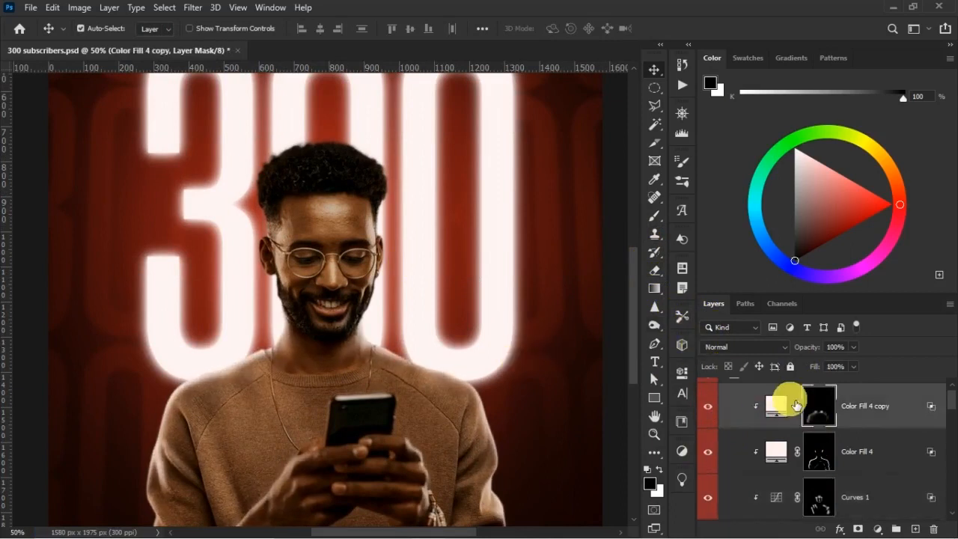
click(669, 220)
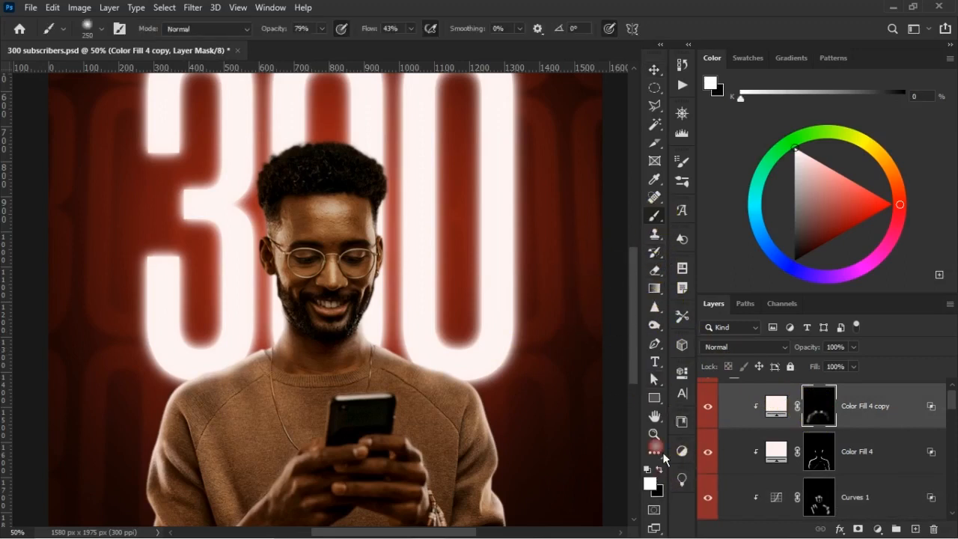
drag(386, 154, 383, 158)
click(383, 160)
key(bracketleft)
key(bracketleft)
click(383, 160)
mouse_move(324, 116)
mouse_down()
mouse_move(378, 146)
mouse_move(292, 151)
mouse_up()
drag(247, 174, 290, 173)
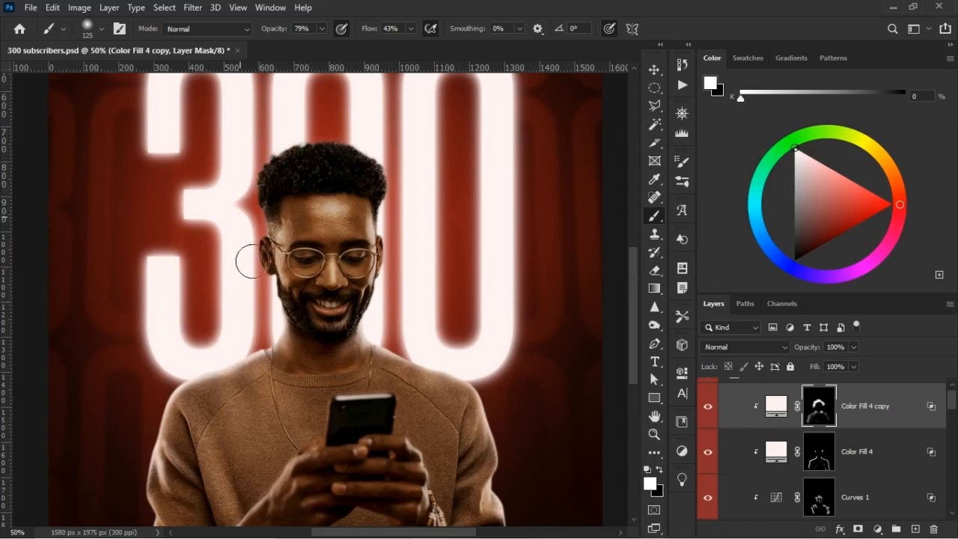
Paint white rim light along the man's hair and temple edges on the Color Fill 4 copy mask, using brushes of 200 and 80 px.
mouse_move(261, 250)
mouse_down()
mouse_move(259, 187)
mouse_move(261, 237)
mouse_move(276, 178)
mouse_move(316, 167)
mouse_up()
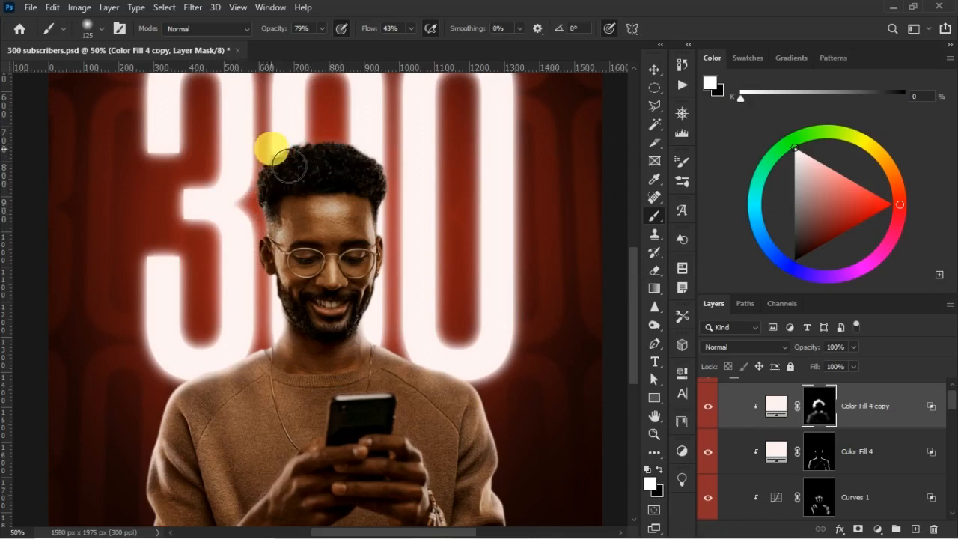
key(bracketright)
key(bracketright)
key(bracketright)
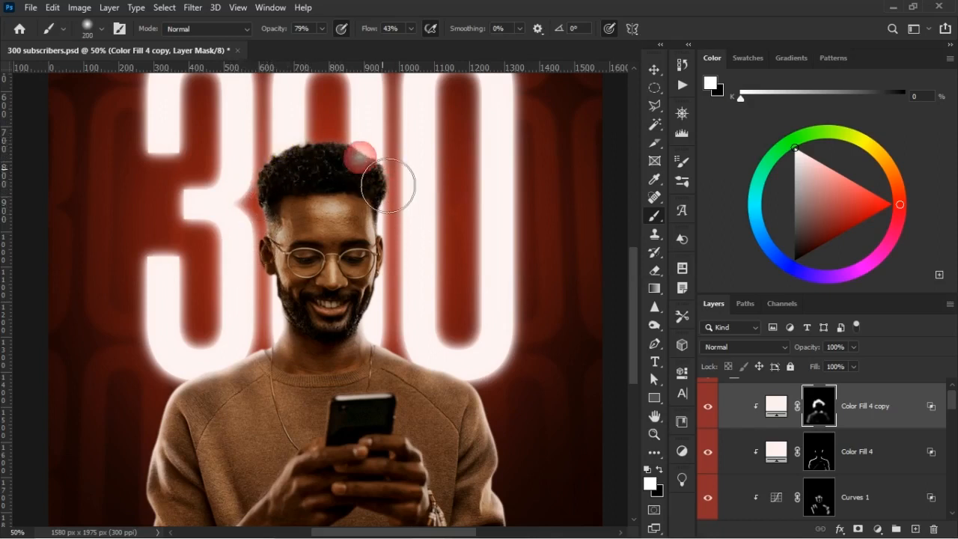
mouse_move(417, 210)
mouse_down()
mouse_move(445, 241)
mouse_move(435, 227)
mouse_move(392, 225)
mouse_up()
key(bracketleft)
key(bracketleft)
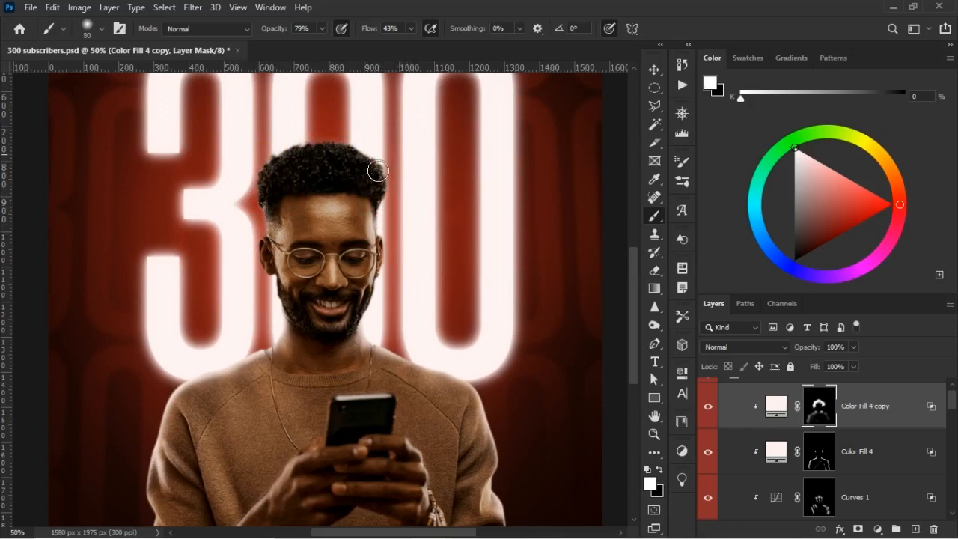
drag(247, 202, 270, 233)
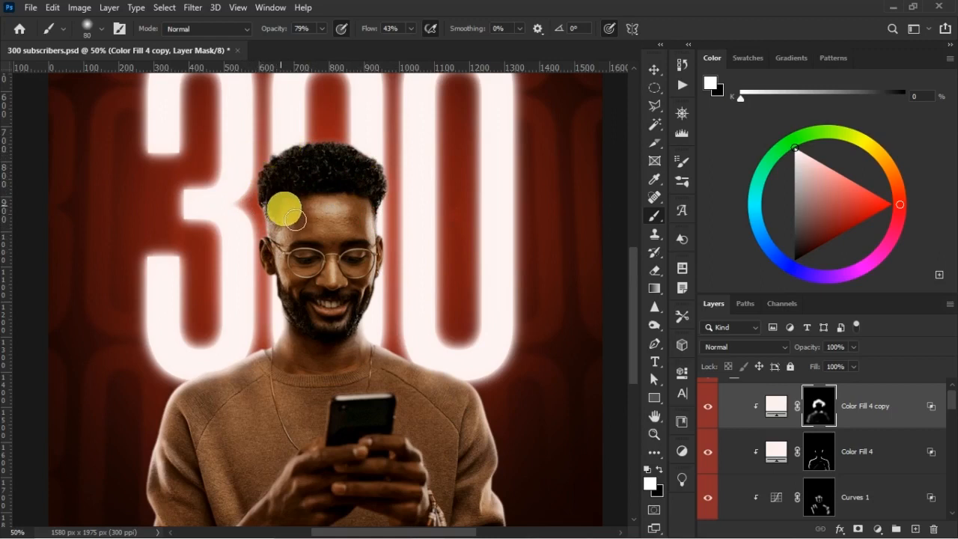
Soften the temple and hair highlights on the Color Fill 4 copy mask with black, enlarging the brush from 100 to 150 px.
key(x)
key(])
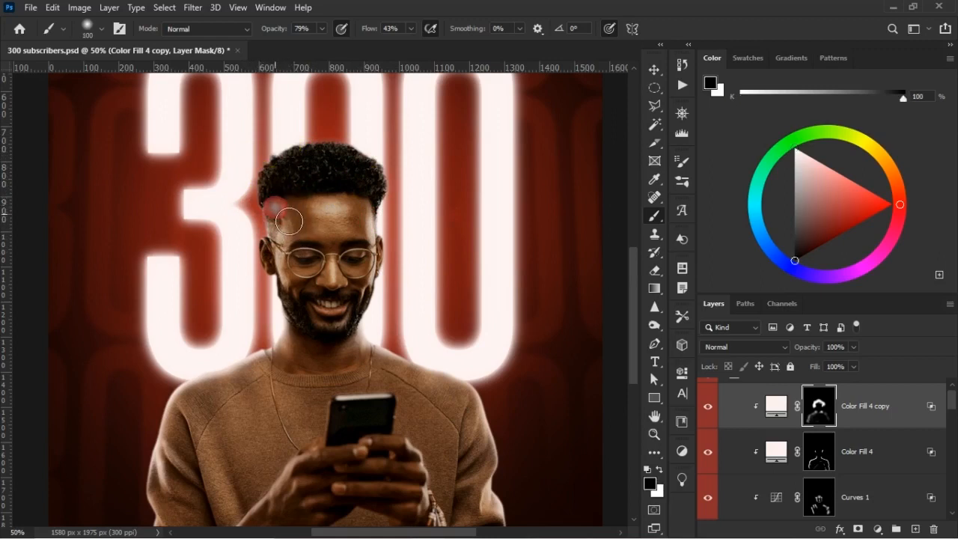
key(x)
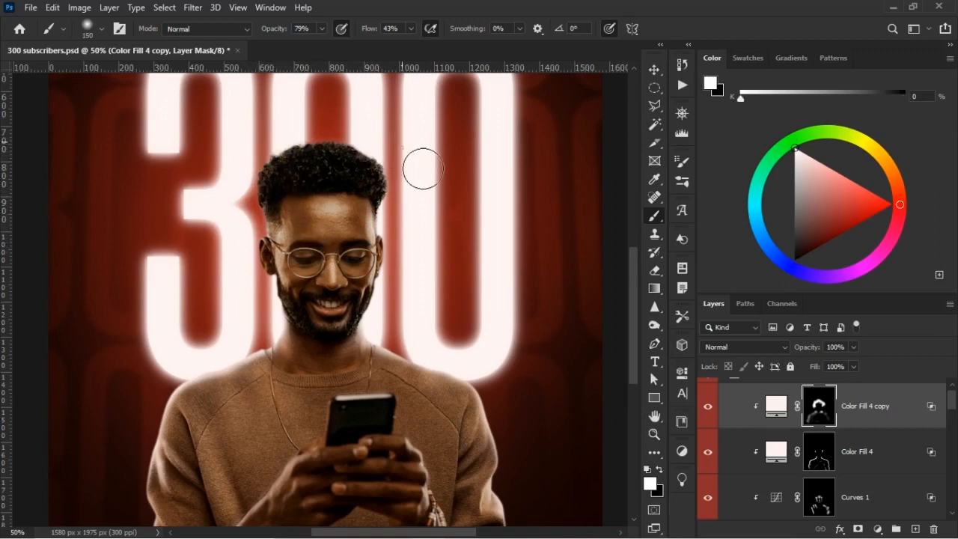
key(ctrl+minus)
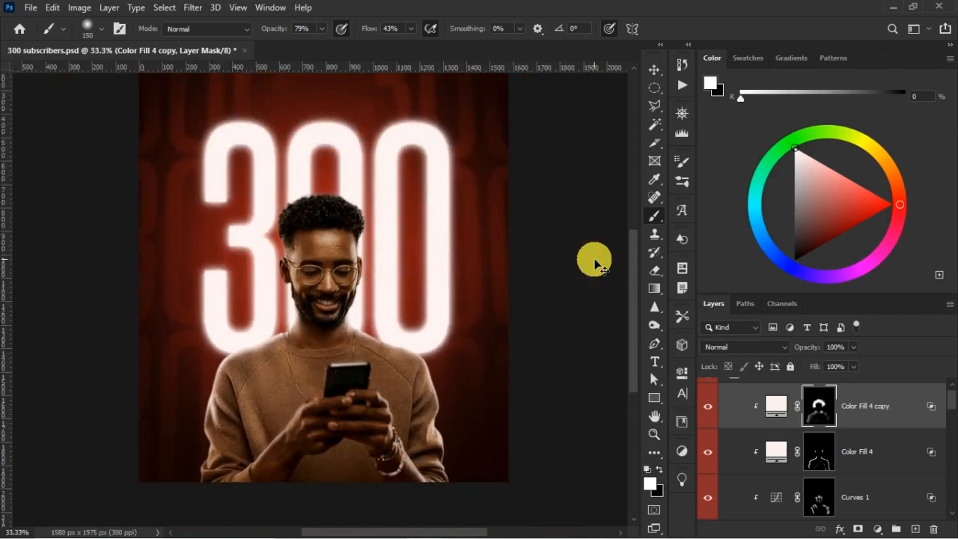
key(x)
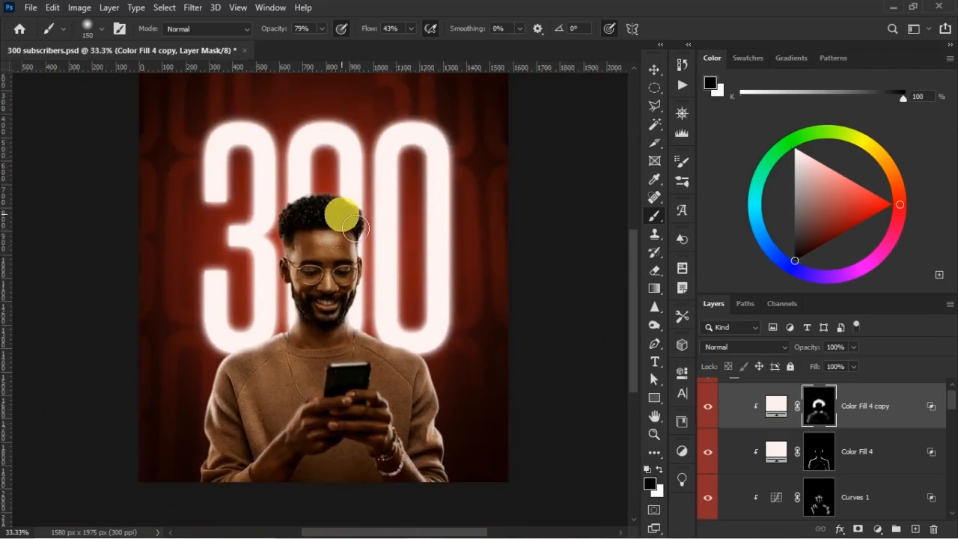
drag(320, 209, 345, 218)
click(300, 218)
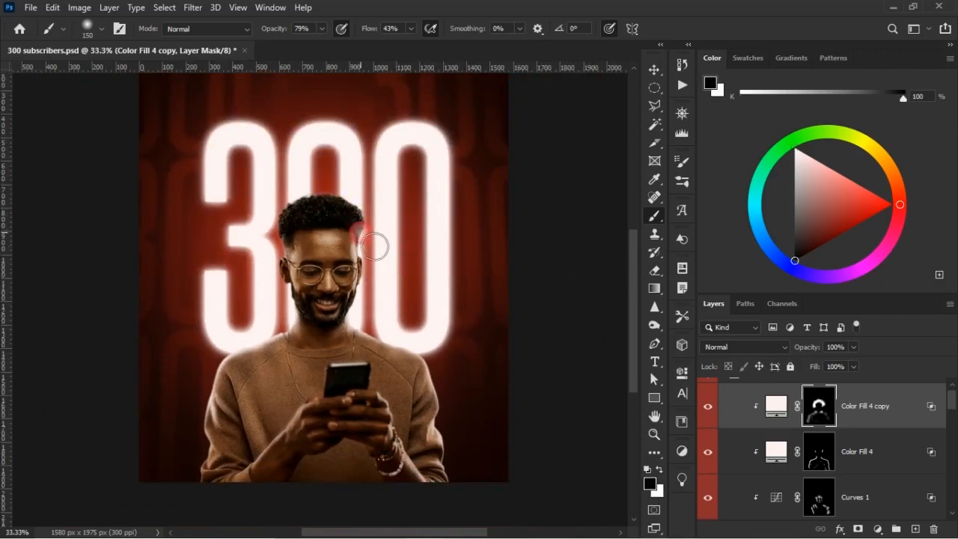
Shape the neck and collar glow on the Color Fill 4 copy mask by alternating white and black strokes with a 150 px brush.
key(ctrl+plus)
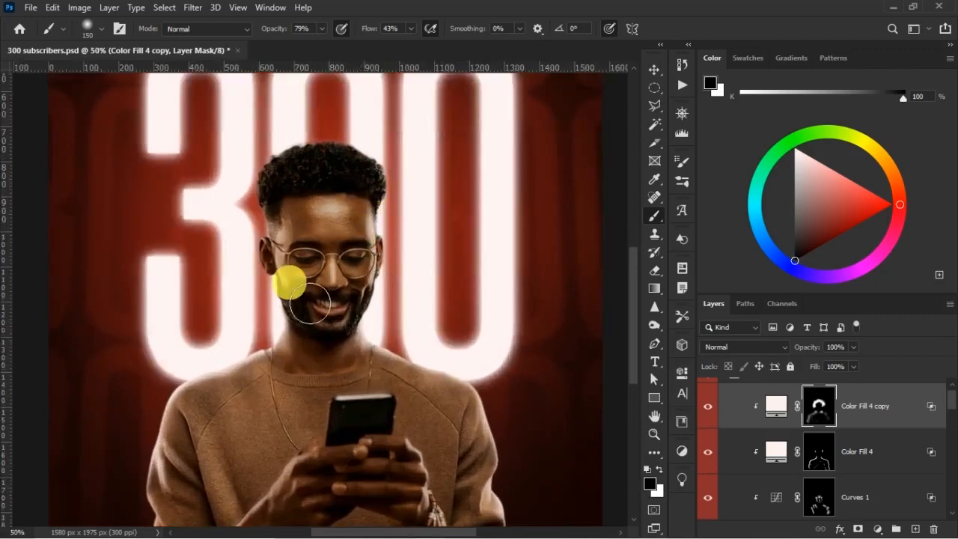
key(x)
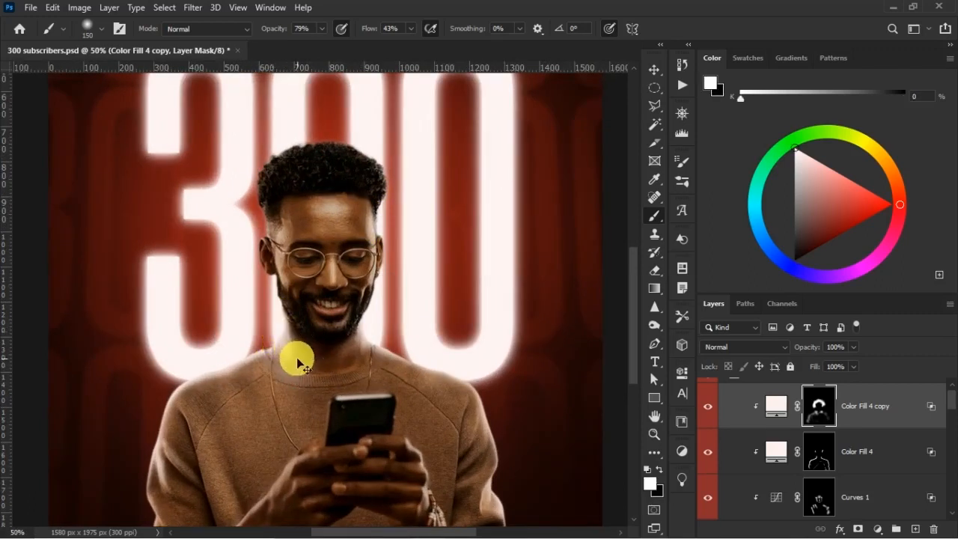
key(ctrl+z)
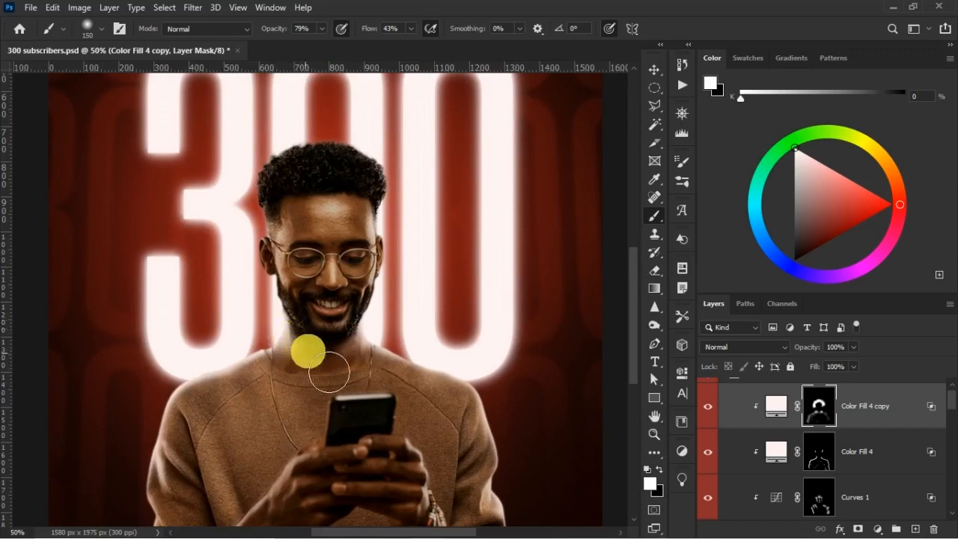
key(x)
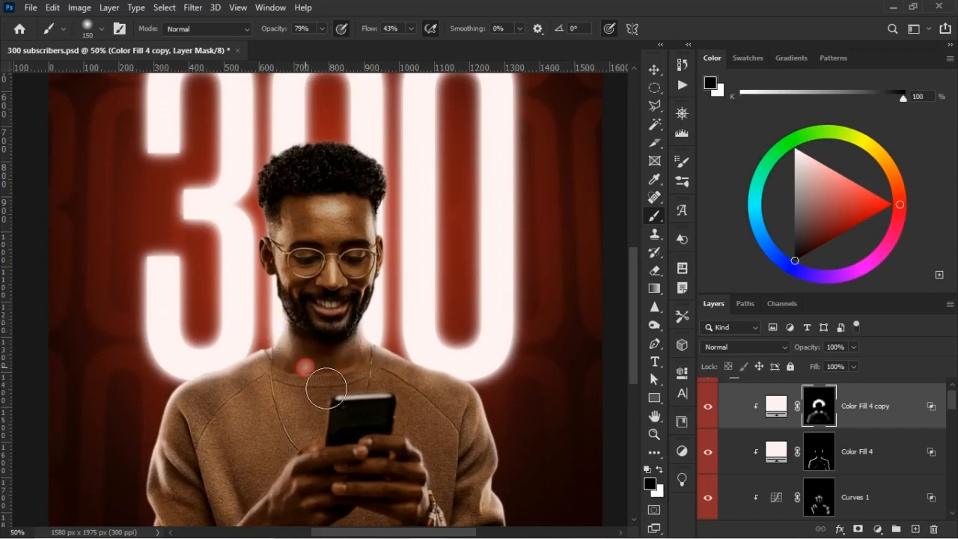
key(x)
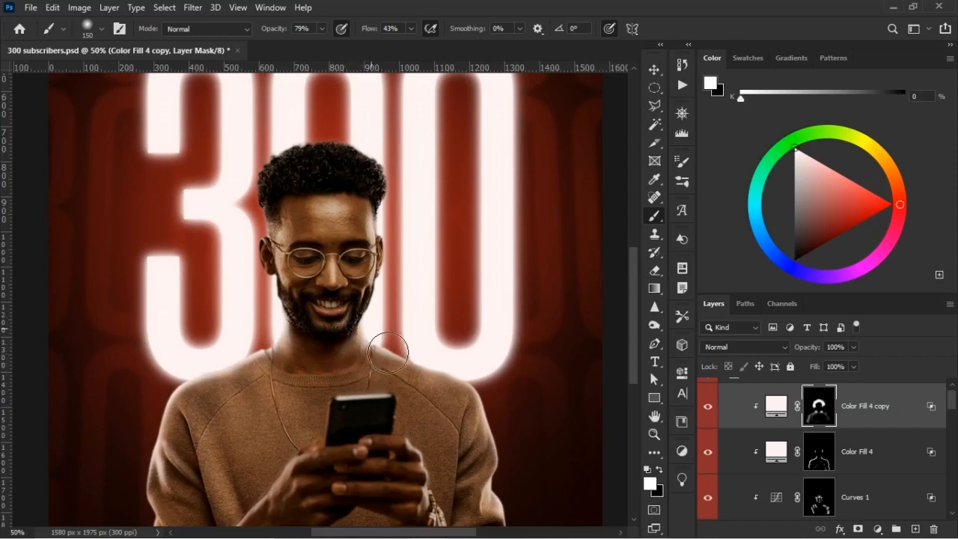
key(x)
drag(364, 389, 344, 413)
key(x)
click(294, 354)
key(x)
mouse_move(295, 365)
mouse_down()
mouse_move(326, 396)
mouse_move(282, 405)
mouse_up()
drag(437, 426, 464, 426)
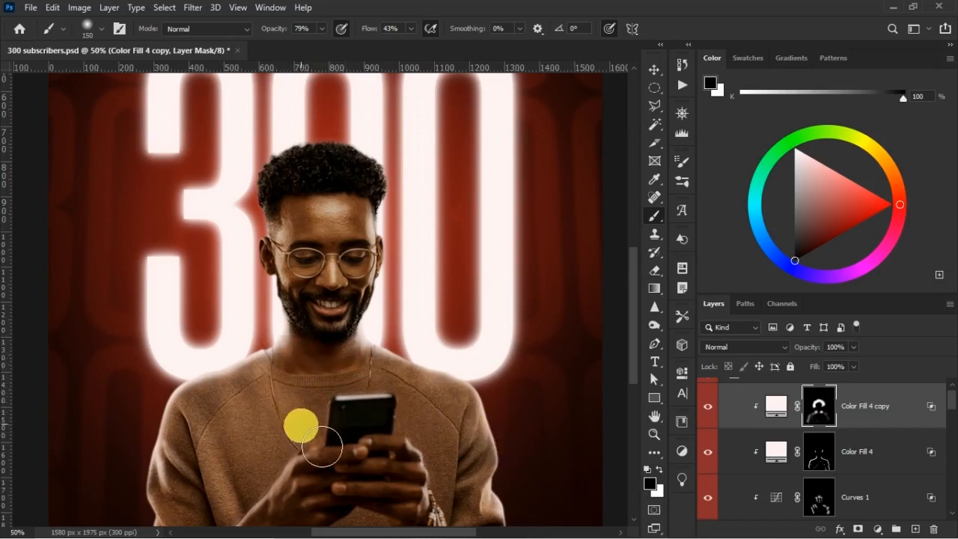
Touch up the neck above the collar in white with a smaller brush, and lower the brush to 57% opacity and 14% flow.
key(x)
key(bracketleft)
key(bracketleft)
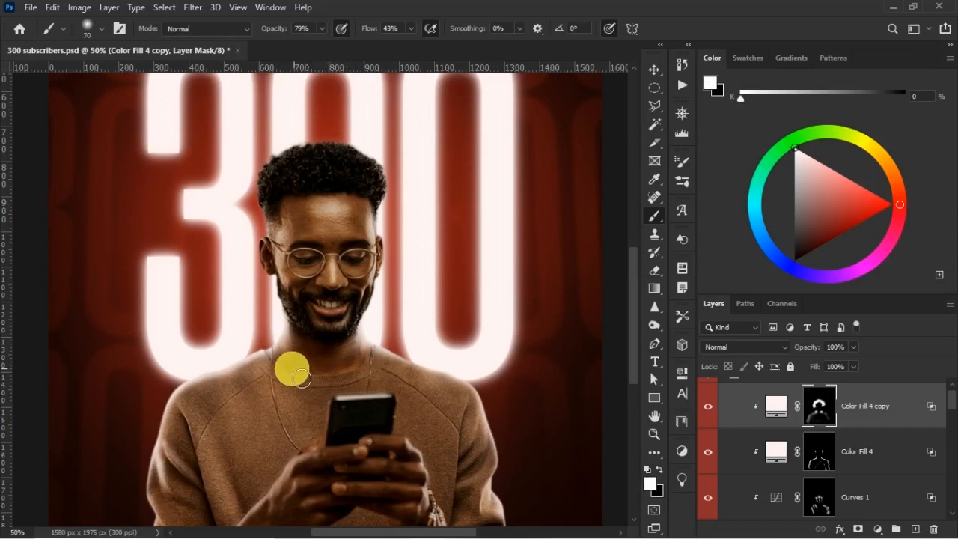
drag(327, 376, 360, 366)
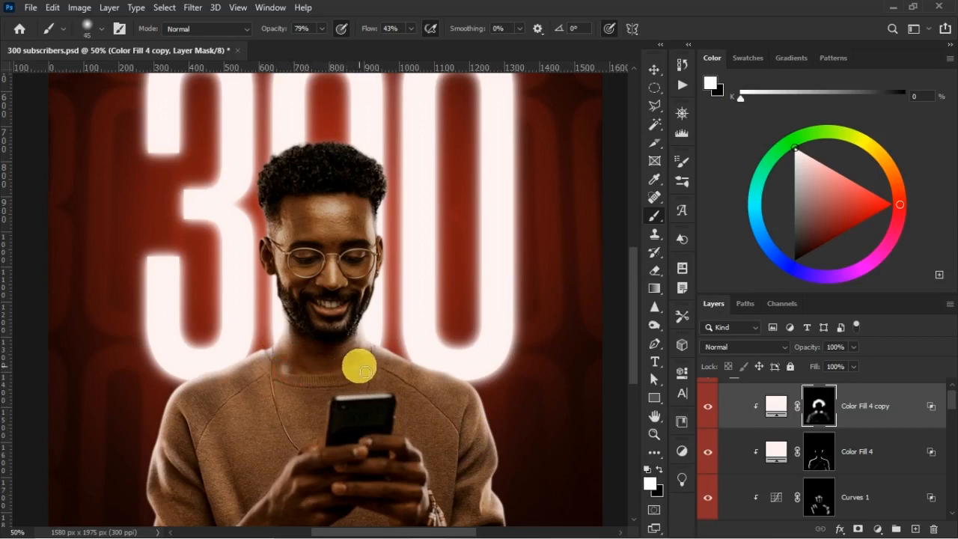
drag(371, 30, 361, 34)
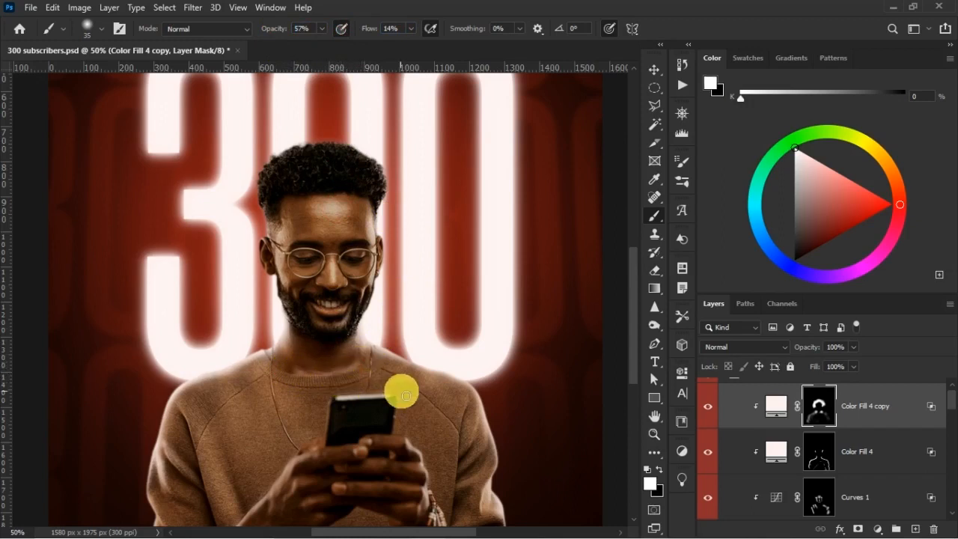
Blend the neck and collar highlights with black on the Color Fill 4 copy mask, enlarging the brush to 80 and 150 px.
key(x)
key(bracketright)
key(bracketright)
key(bracketright)
key(bracketright)
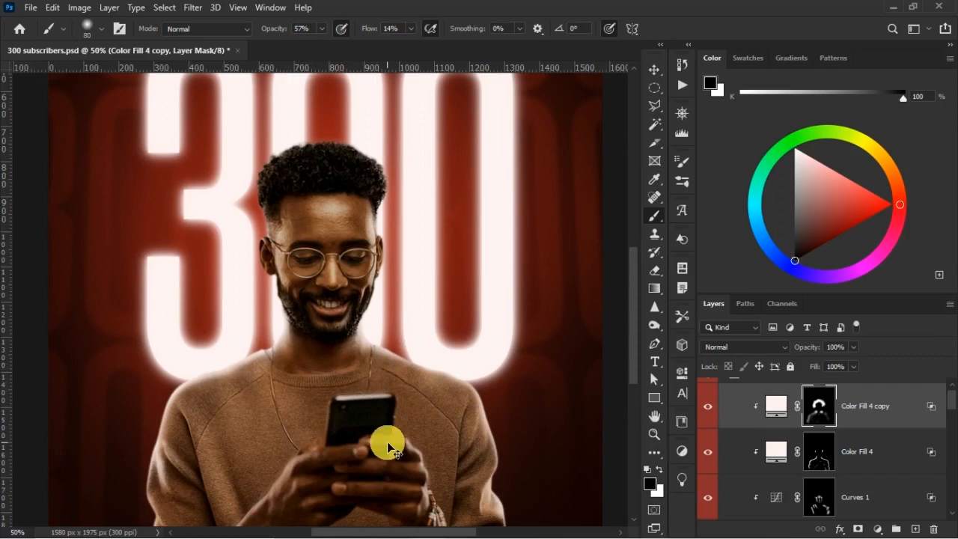
key(ctrl+minus)
key(ctrl+minus)
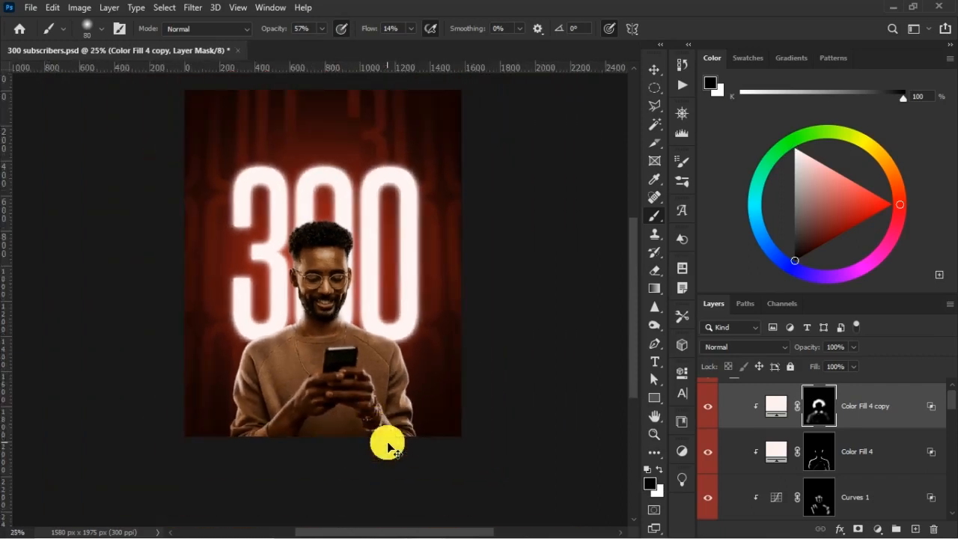
key(ctrl+plus)
key(bracketright)
key(bracketright)
key(bracketright)
key(bracketright)
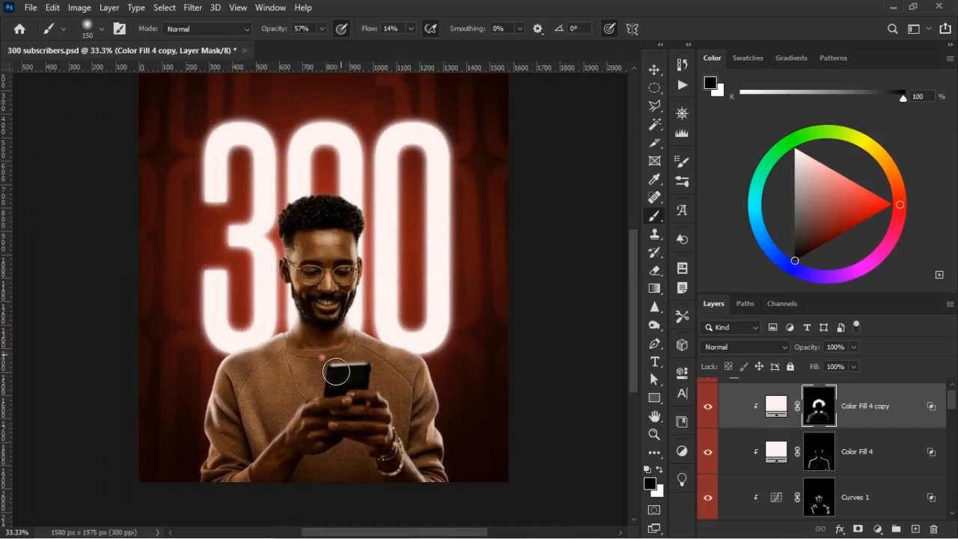
Compare both rim-light layers hidden and shown, and fade the lower sweater edges on the Color Fill 4 mask with black, enlarging the brush to 250 px.
click(712, 421)
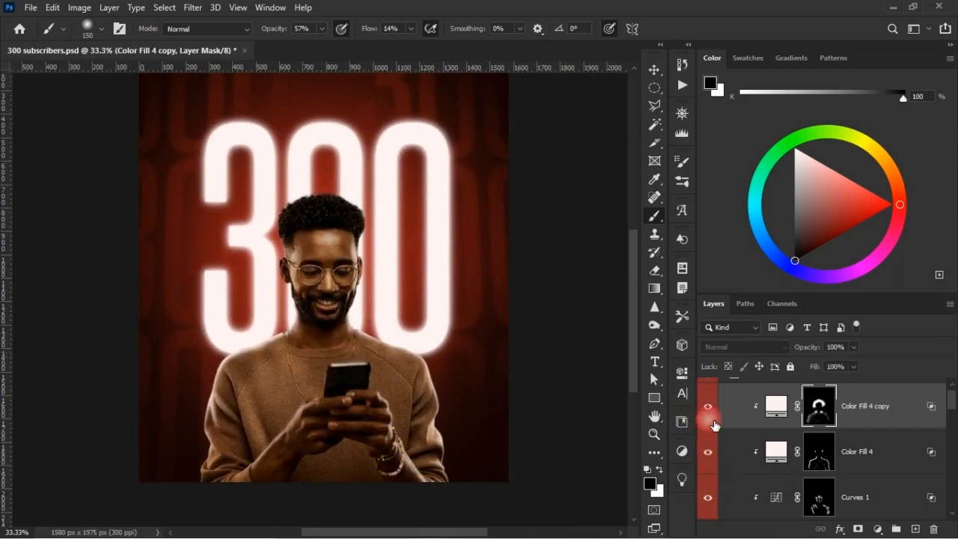
click(710, 453)
click(710, 453)
click(819, 452)
mouse_move(223, 477)
mouse_down()
mouse_move(224, 498)
mouse_move(215, 492)
mouse_move(206, 501)
mouse_move(225, 487)
mouse_up()
key(bracketright)
key(bracketright)
key(bracketright)
mouse_move(417, 473)
mouse_down()
mouse_move(448, 486)
mouse_move(446, 518)
mouse_up()
mouse_move(259, 507)
mouse_down()
mouse_move(268, 499)
mouse_move(289, 524)
mouse_move(313, 518)
mouse_up()
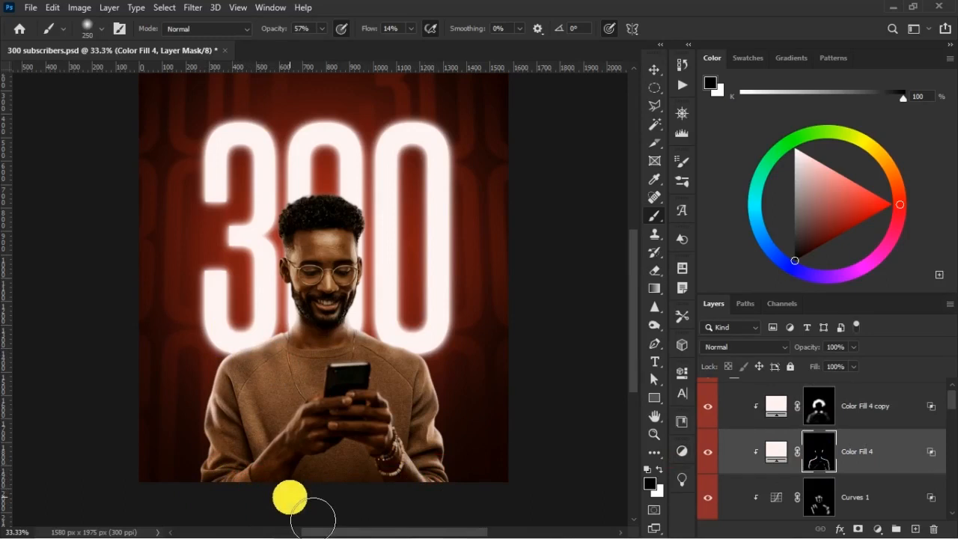
Add soft white highlights to both shoulders and the upper chest on the Color Fill 4 copy mask with the 250 px brush.
key(x)
click(261, 465)
key(alt+bracketright)
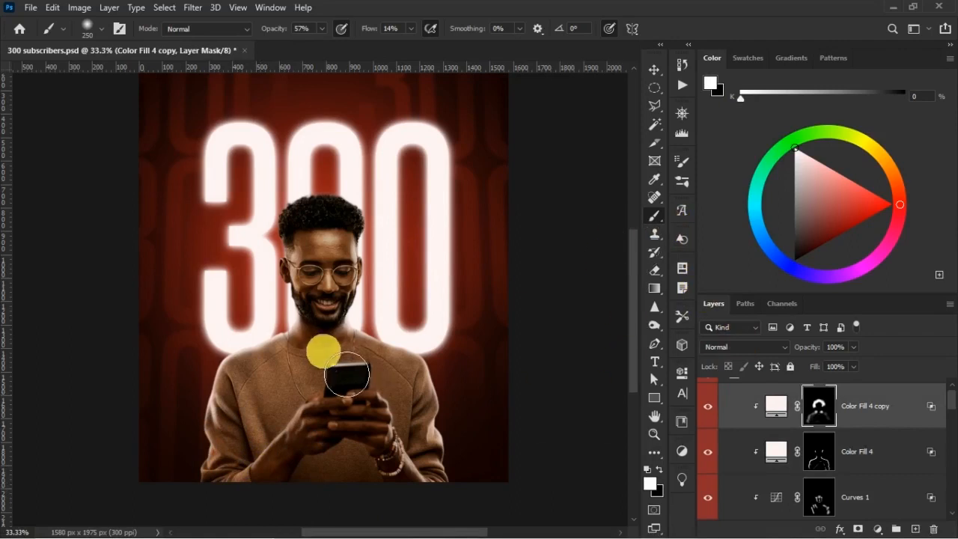
click(258, 380)
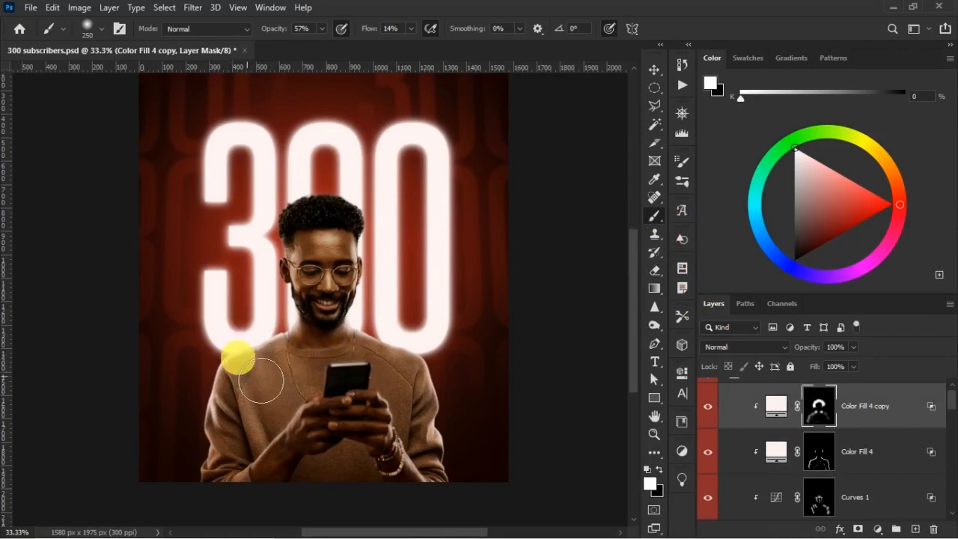
click(388, 387)
click(396, 369)
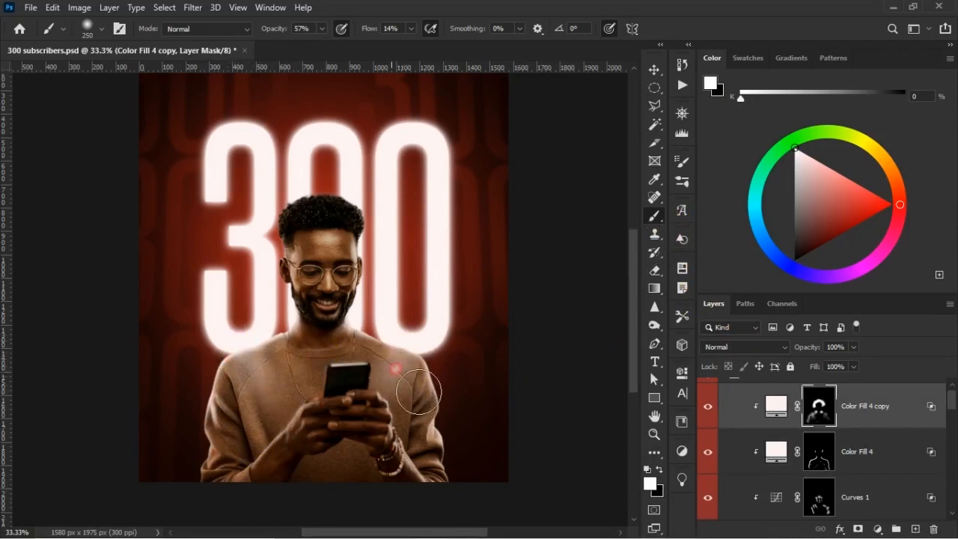
mouse_move(381, 414)
mouse_down()
mouse_move(379, 424)
mouse_move(386, 397)
mouse_up()
Soften the chest highlights with black on the Color Fill 4 copy mask, and compare the man with that layer hidden and shown.
key(x)
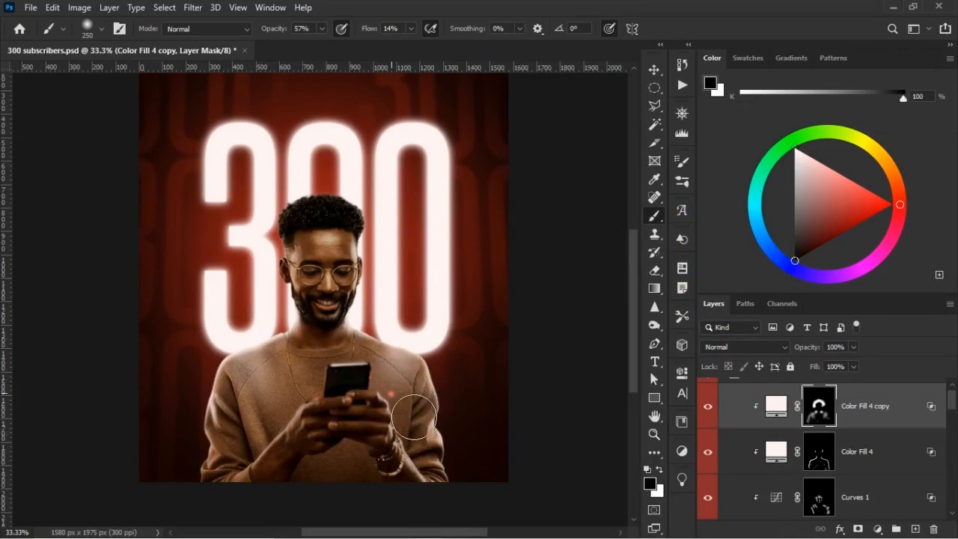
click(289, 412)
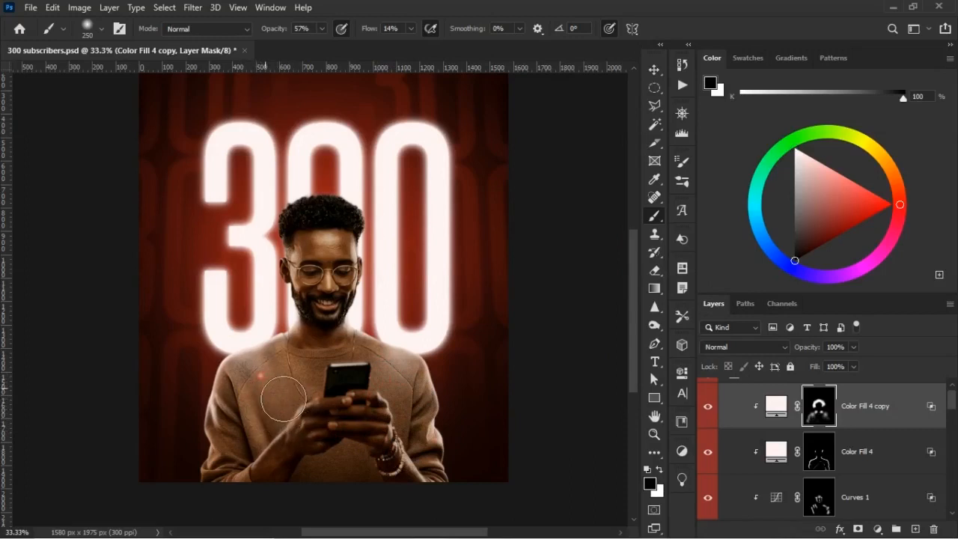
click(408, 408)
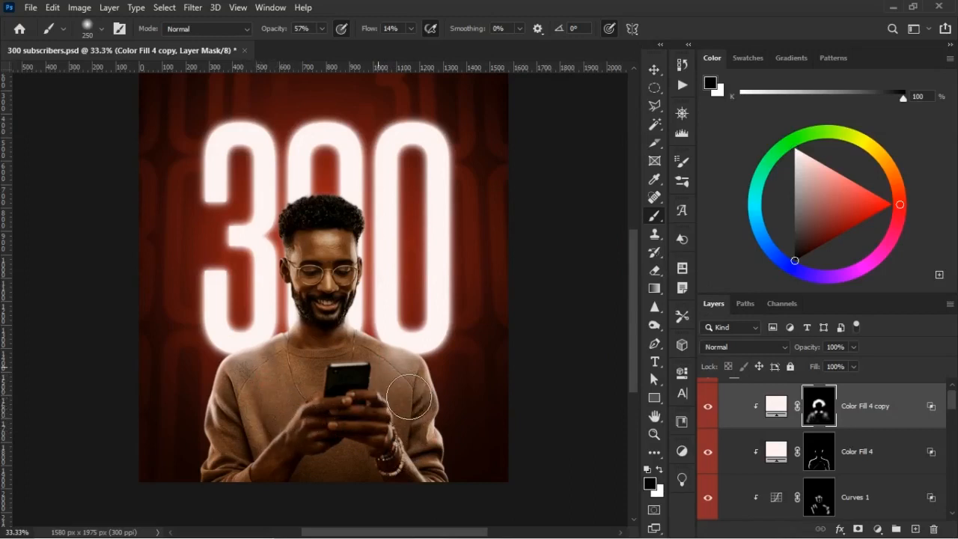
click(711, 407)
click(711, 408)
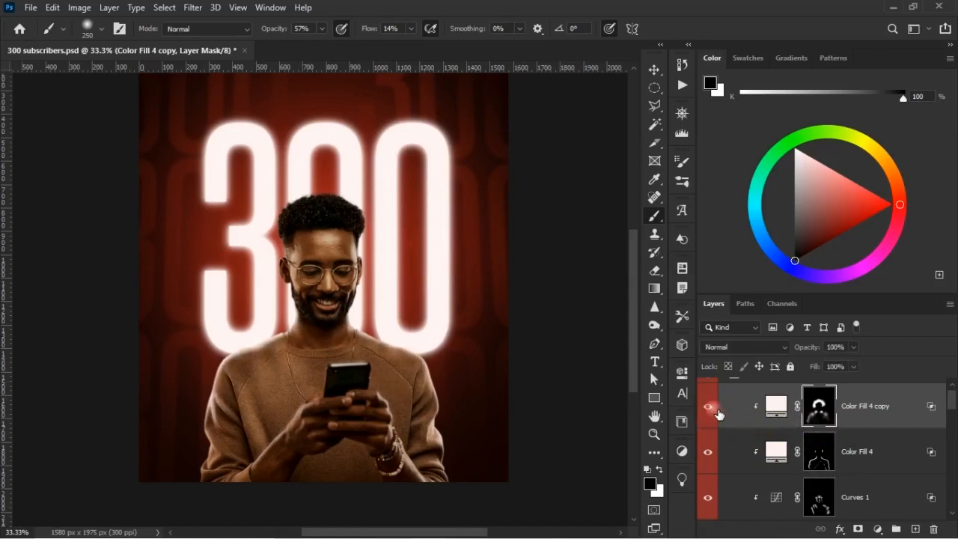
click(715, 408)
click(715, 409)
click(715, 409)
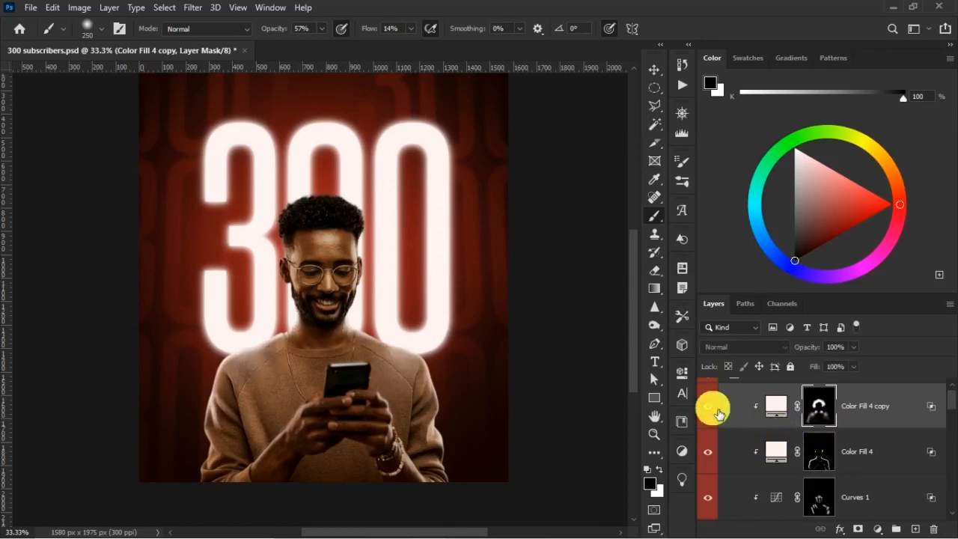
Brighten the shoulders in white on the Color Fill 4 copy mask, and blend the chest with black using a 200 px brush.
key(x)
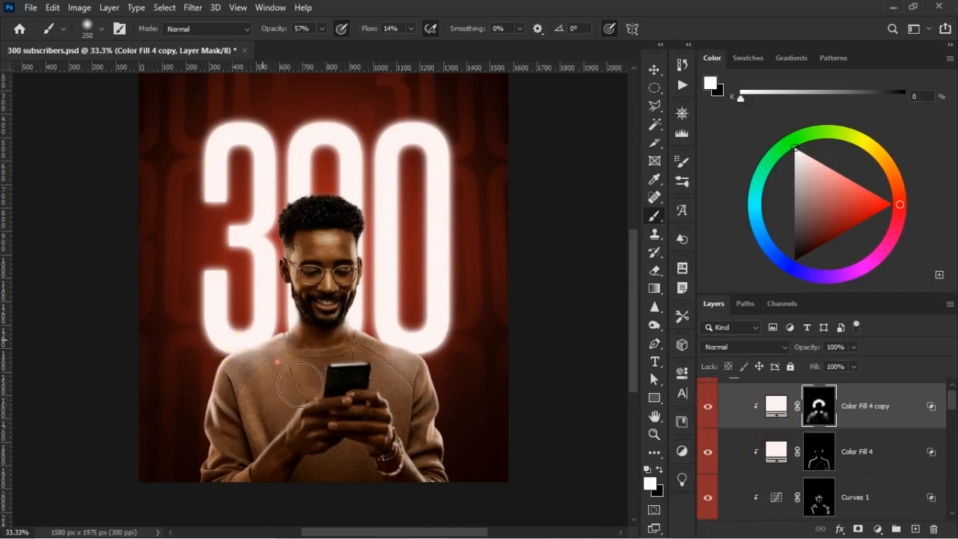
key(x)
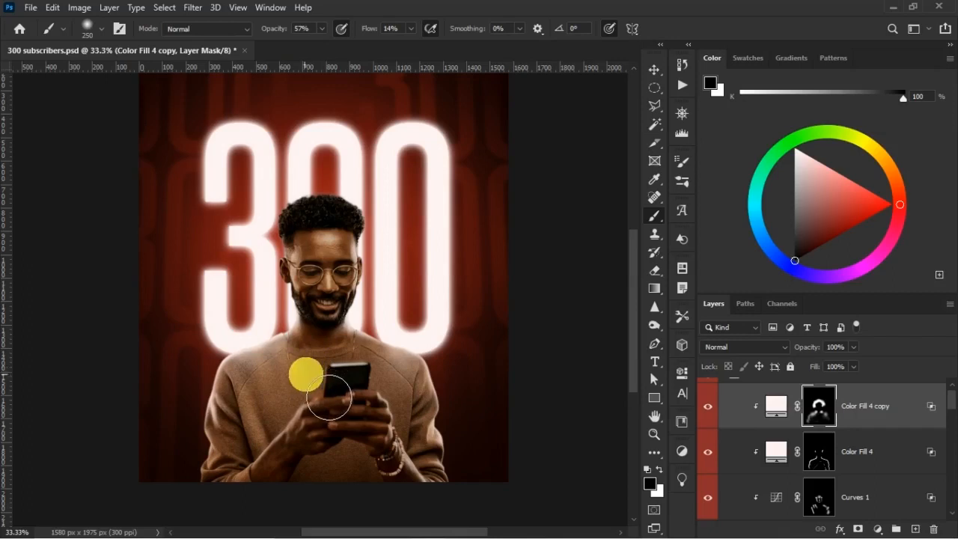
key(bracketleft)
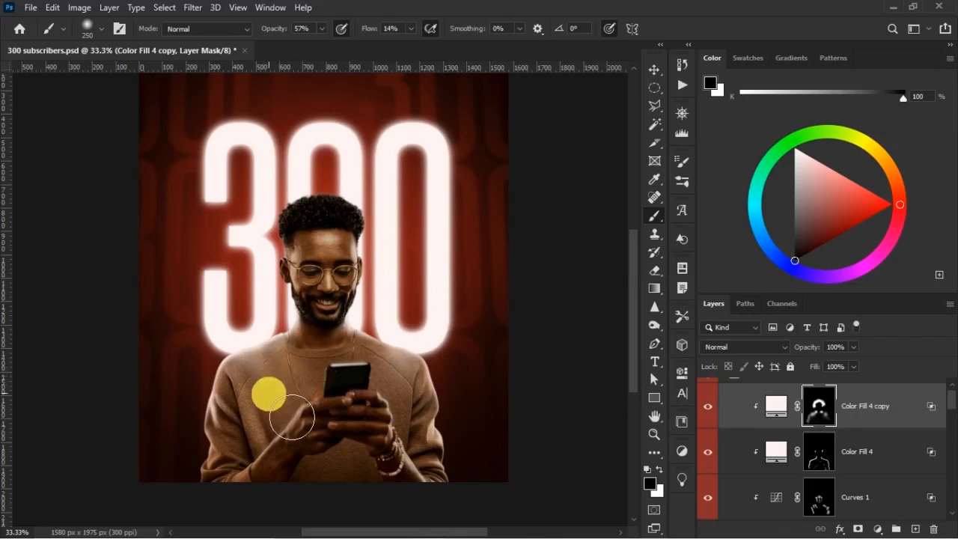
drag(278, 410, 283, 400)
click(400, 387)
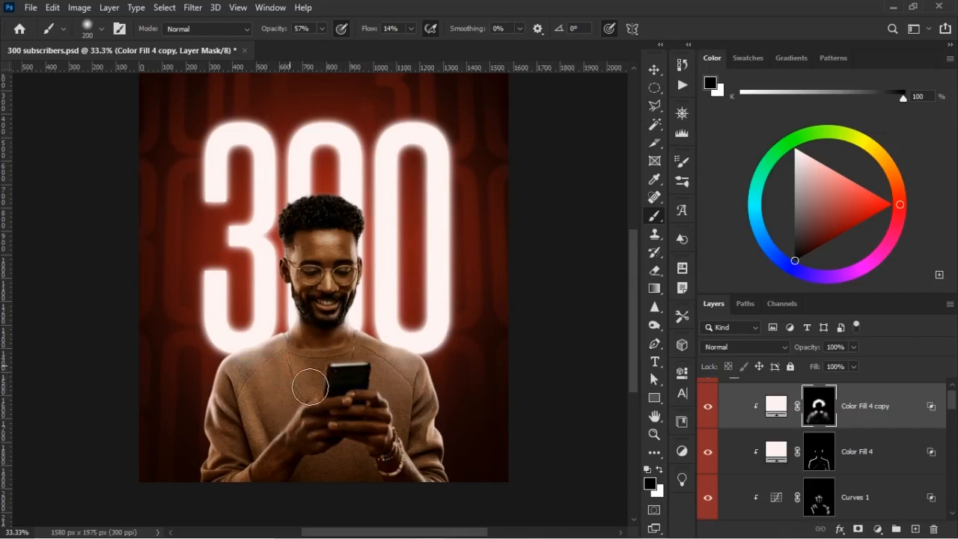
Blend the chest and sweater side highlights with black on the Color Fill 4 copy mask using the 200 px brush, and check the man.
mouse_move(334, 363)
mouse_down()
mouse_move(413, 399)
mouse_move(421, 387)
mouse_move(429, 396)
mouse_up()
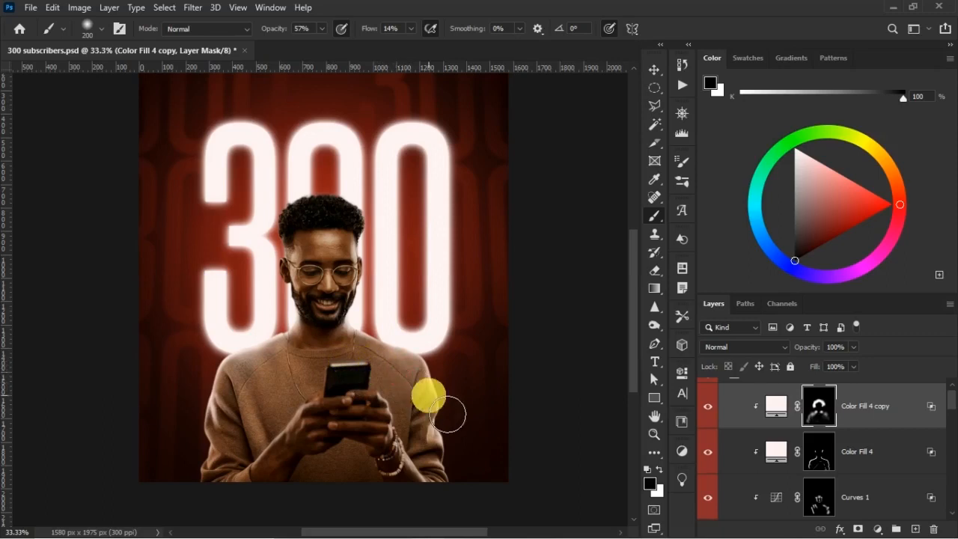
key(v)
key(ctrl+minus)
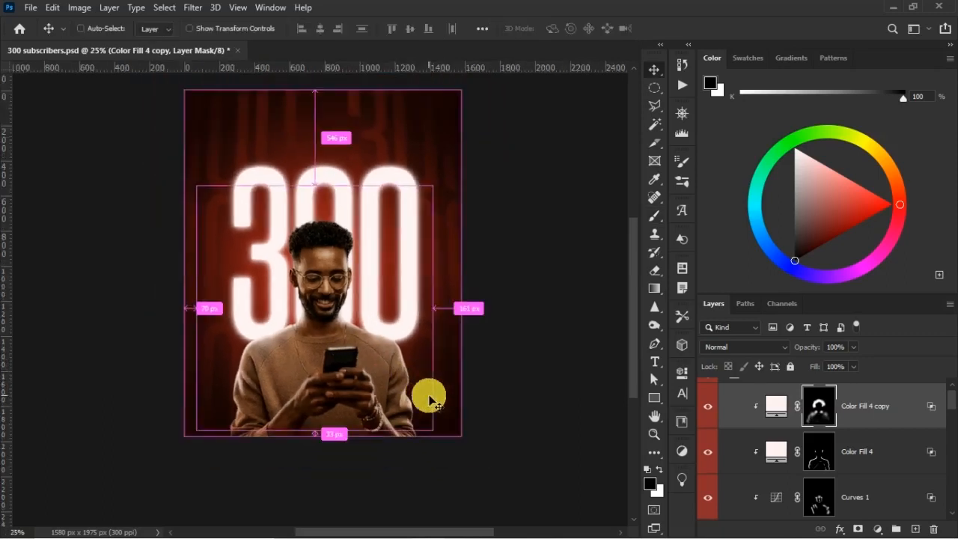
key(ctrl+plus)
key(ctrl+plus)
key(ctrl+plus)
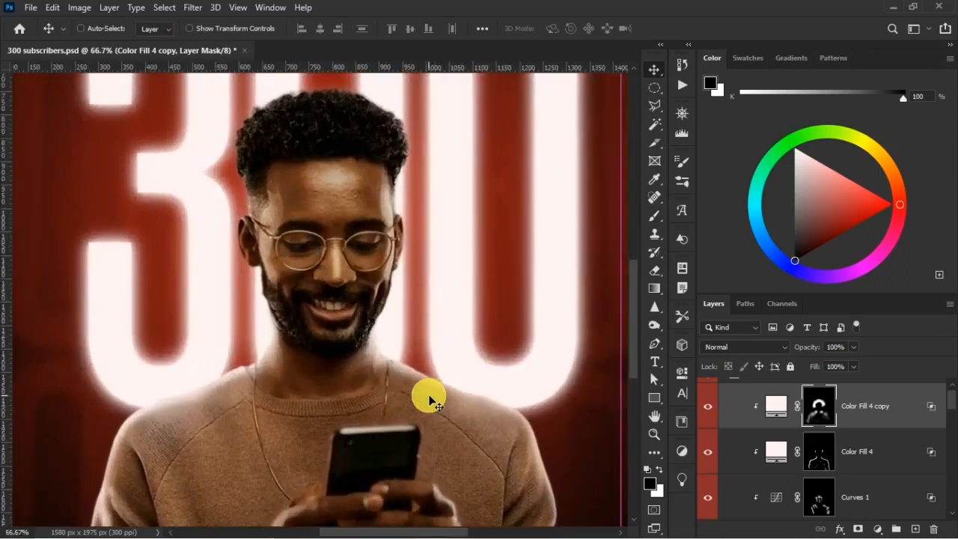
key(ctrl+minus)
key(ctrl+minus)
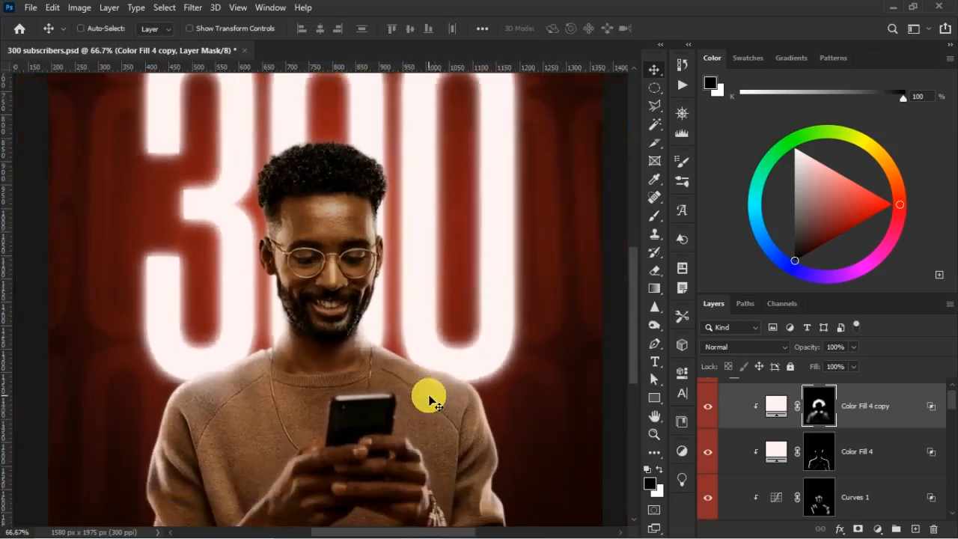
key(ctrl+minus)
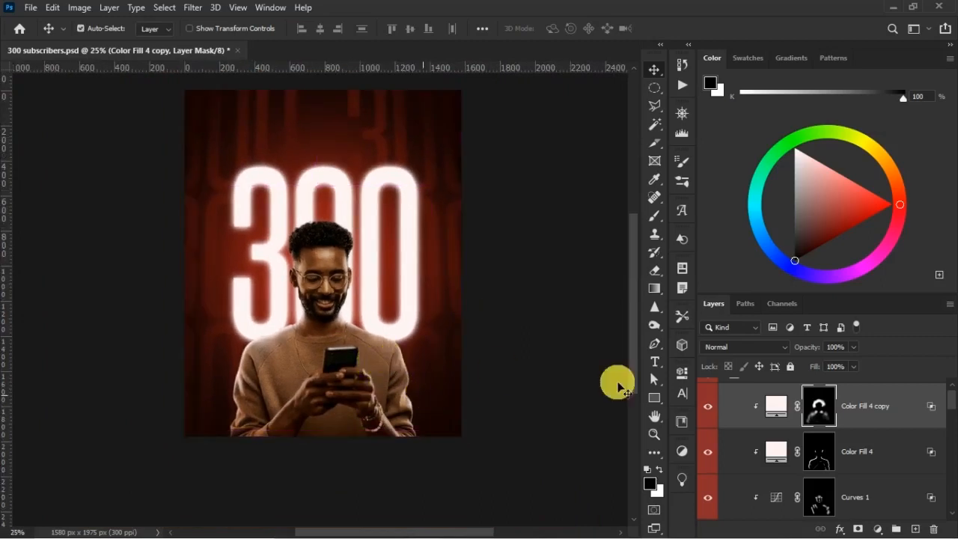
Compare the man with the Color Fill 4 copy, Color Fill 4 and Curves 1 layers hidden and shown, and collapse the MAN group.
scroll(620, 385, up, 1)
scroll(787, 438, up, 1)
click(733, 388)
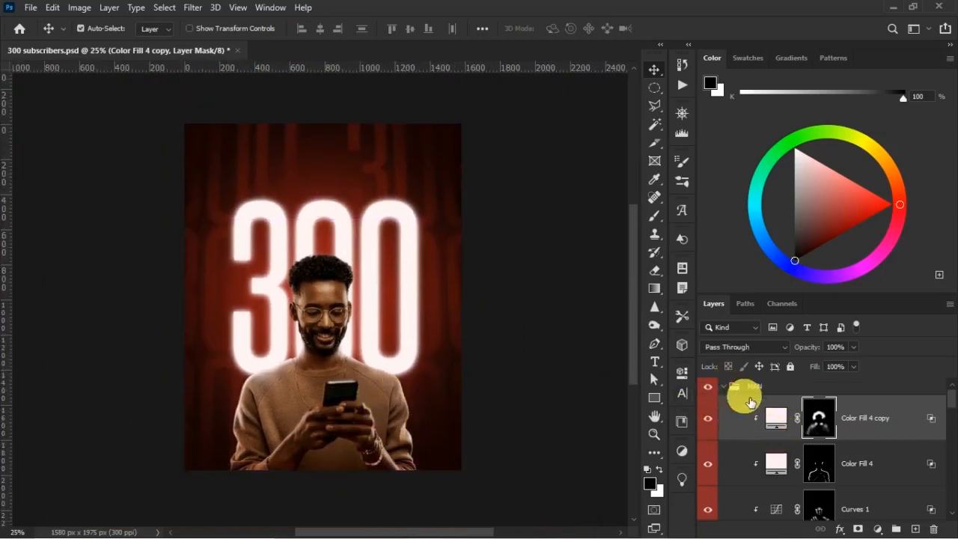
click(723, 387)
click(723, 387)
click(708, 507)
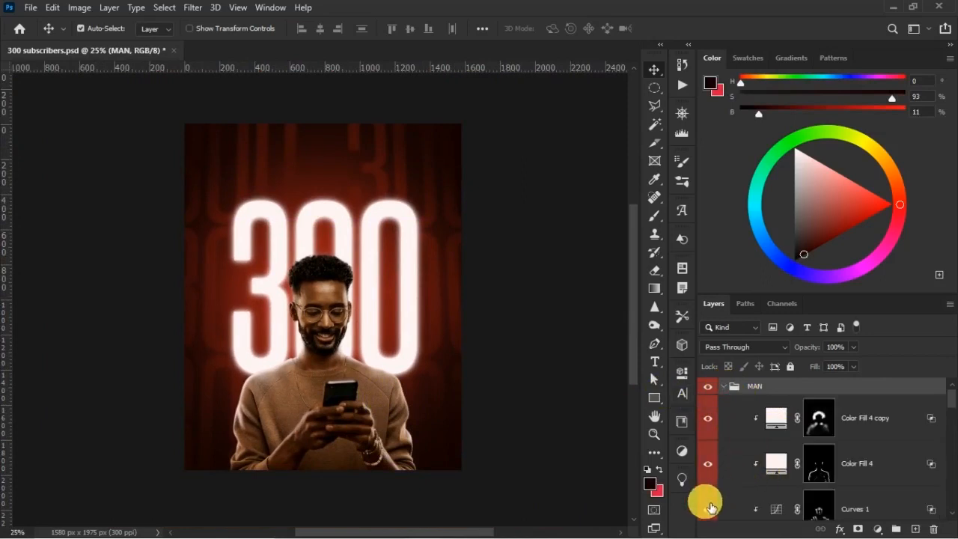
click(714, 433)
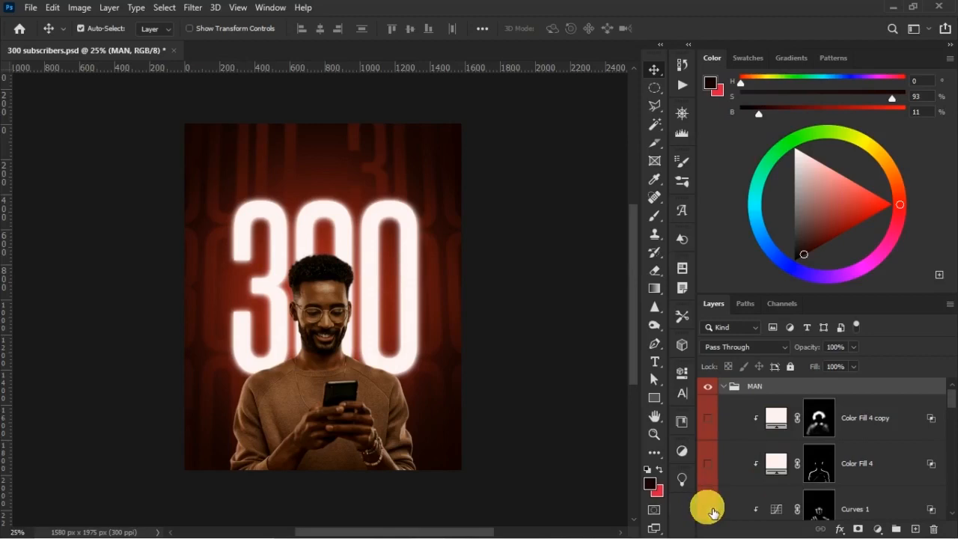
click(708, 428)
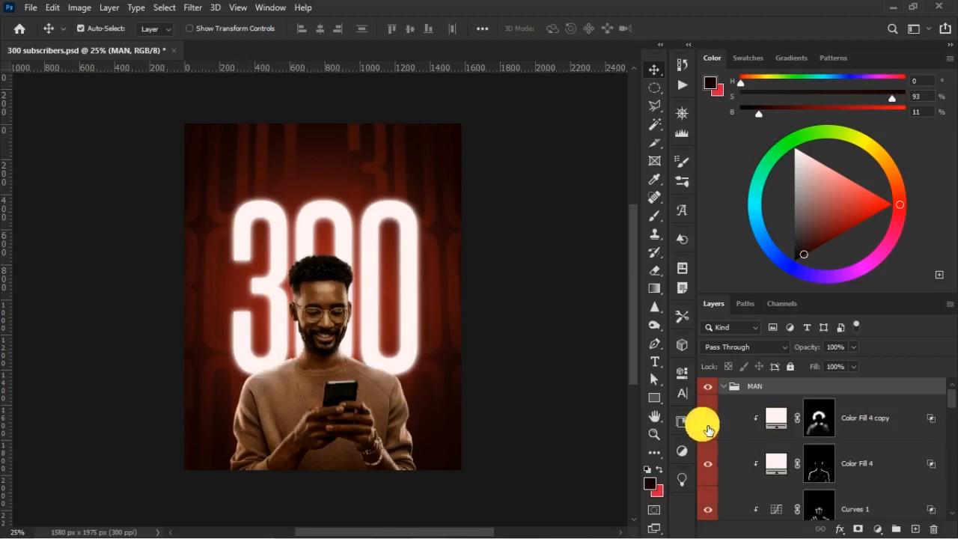
click(713, 431)
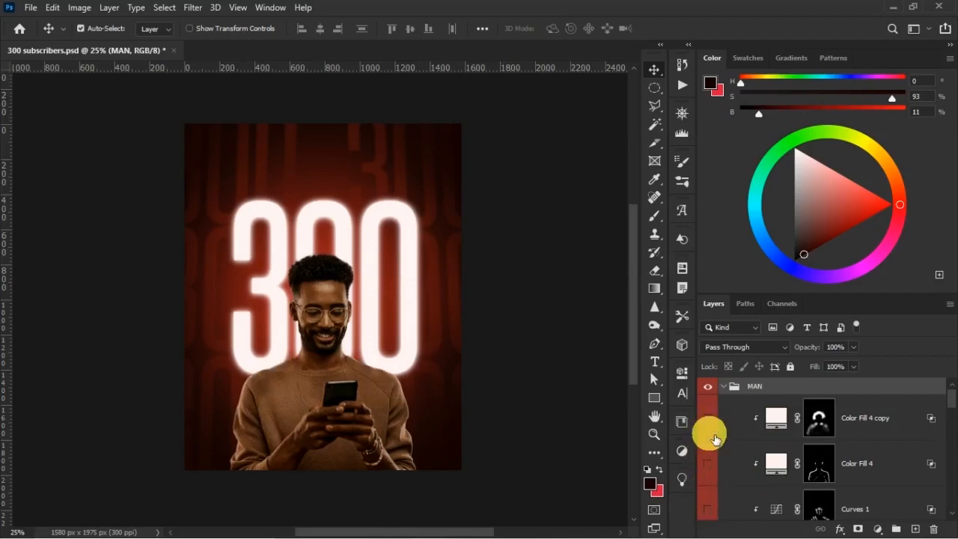
click(723, 387)
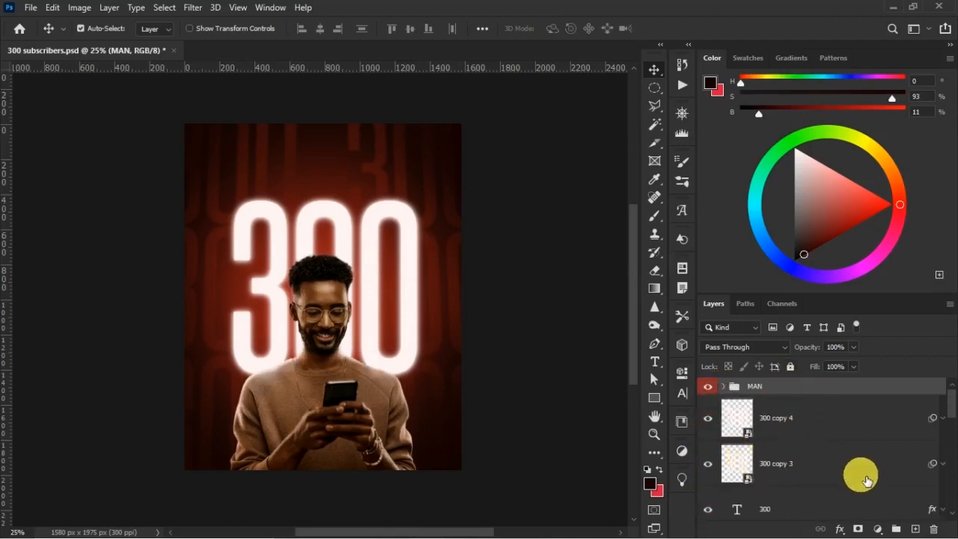
Add a new layer above the MAN group with a black-to-transparent linear gradient rising from the poster's bottom edge to the phone.
click(915, 529)
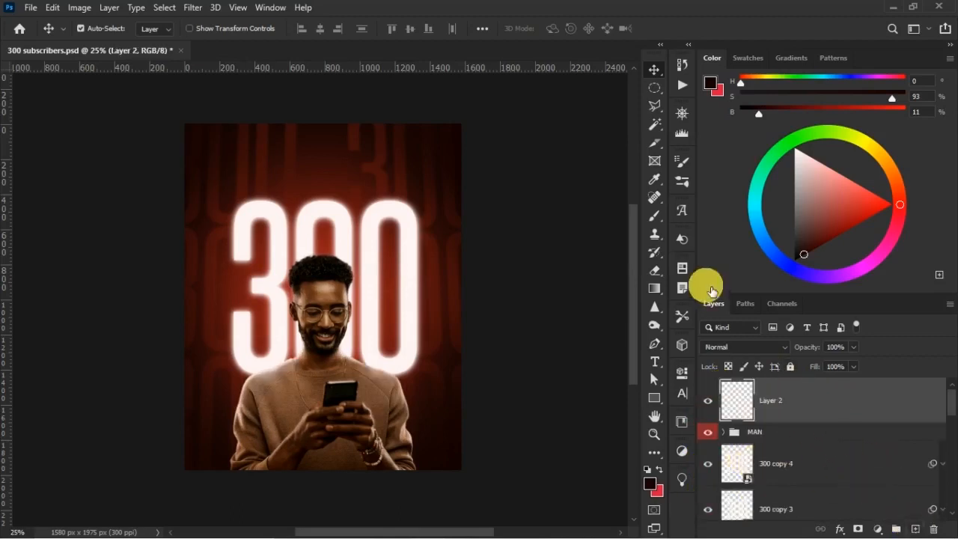
click(655, 289)
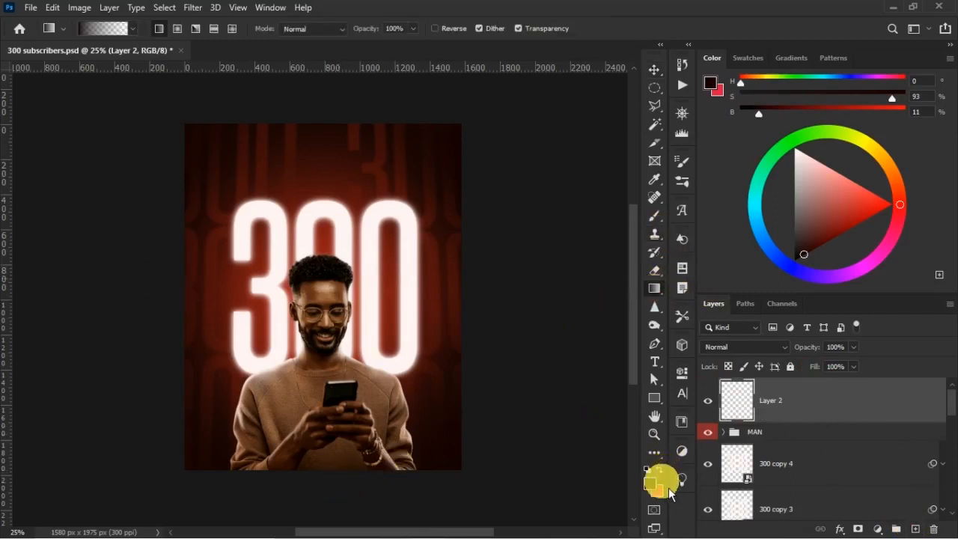
click(647, 470)
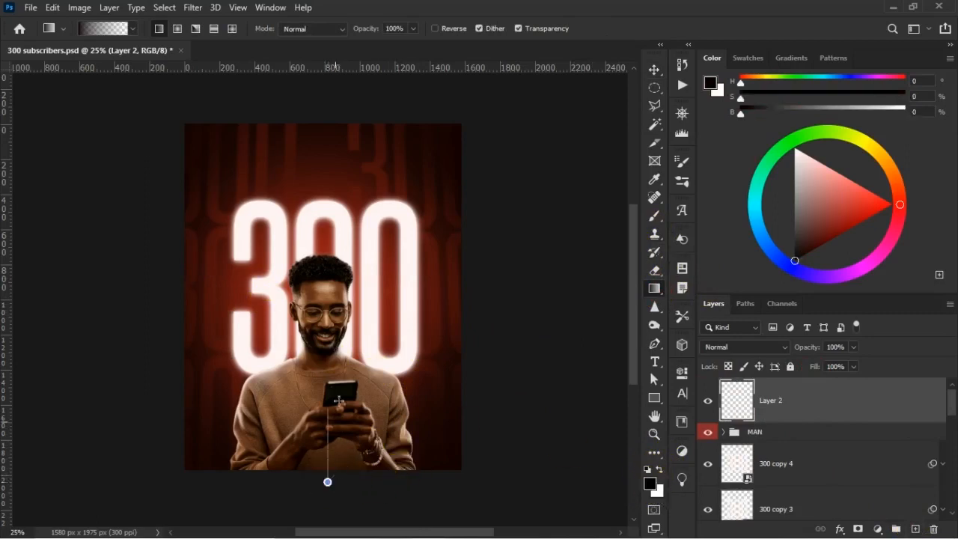
drag(338, 388, 337, 386)
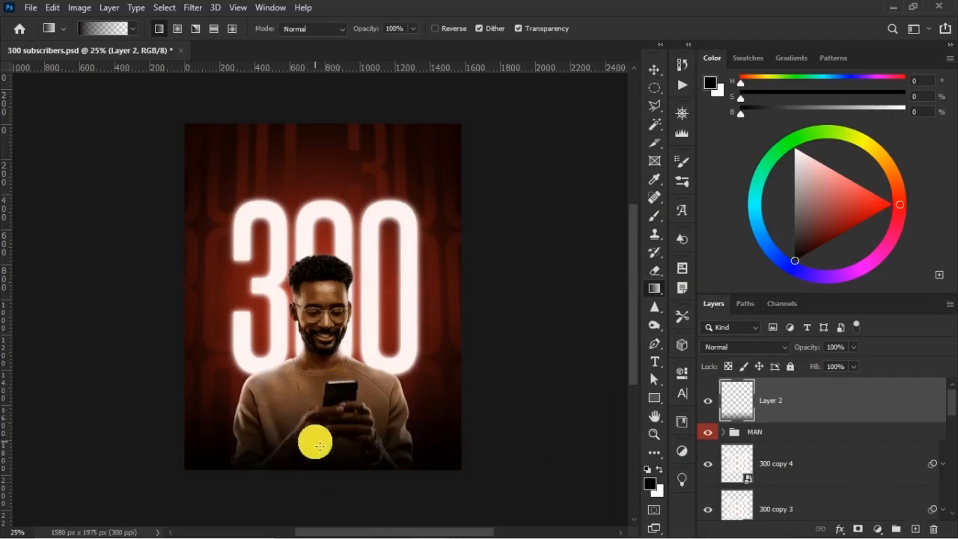
Stretch the black gradient on Layer 2 upward, shift it slightly down to soften the bottom fade, and save the document.
click(654, 70)
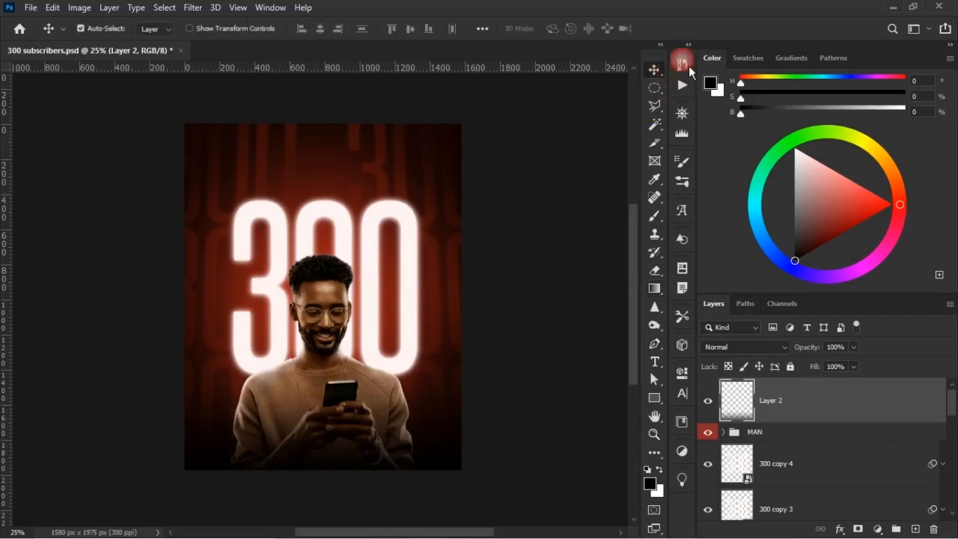
key(ctrl)
key(ctrl+t)
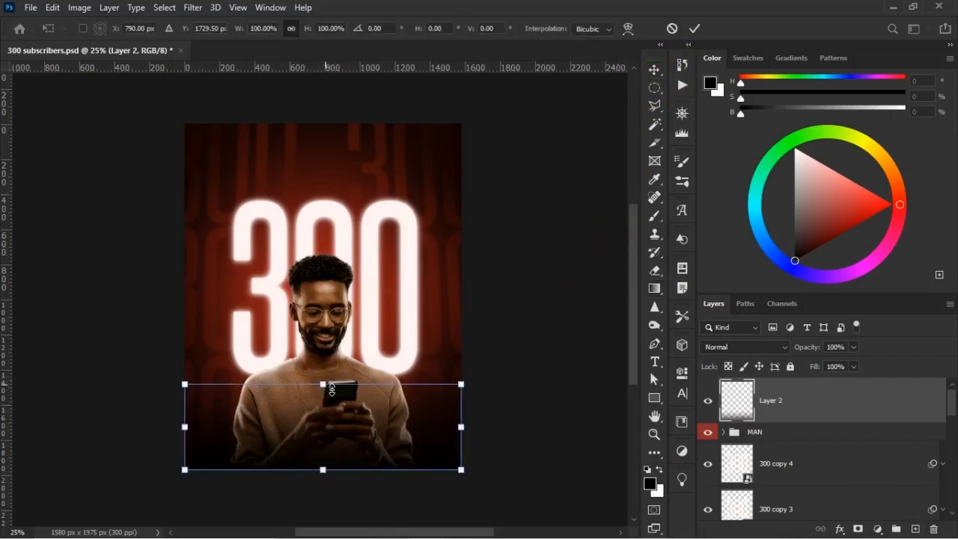
drag(332, 390, 332, 371)
drag(351, 430, 343, 438)
key(Return)
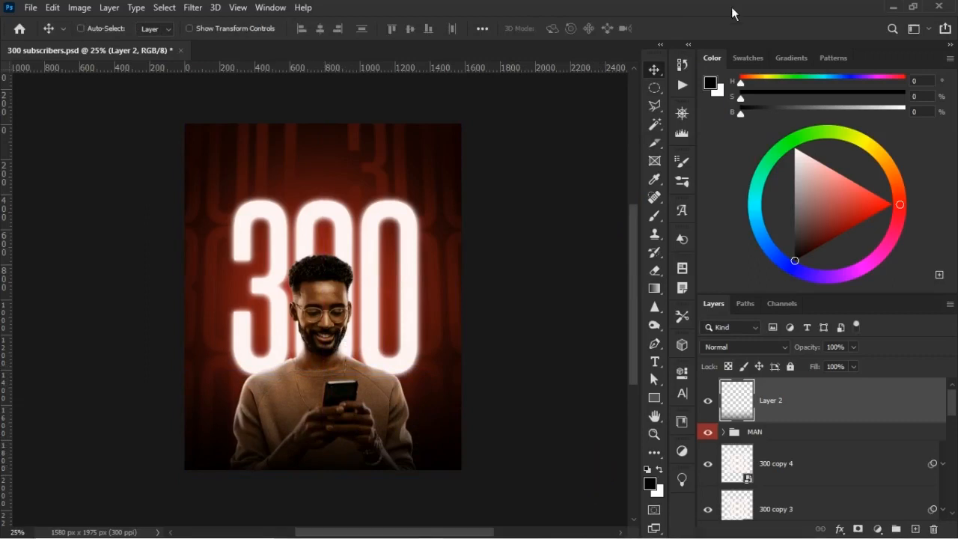
key(ctrl+s)
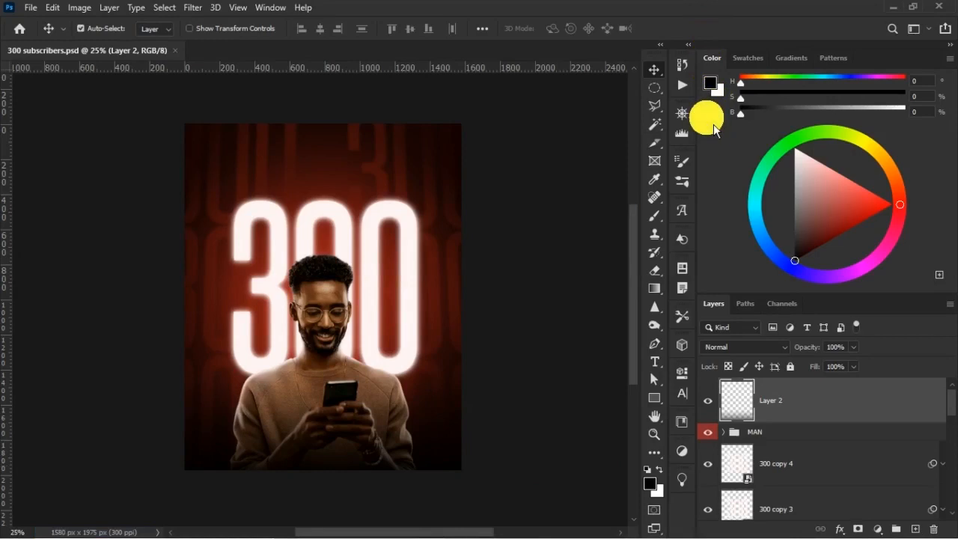
Lower the man's Exposure 1 adjustment to -1.48 and compare the poster with that adjustment hidden and shown.
click(333, 370)
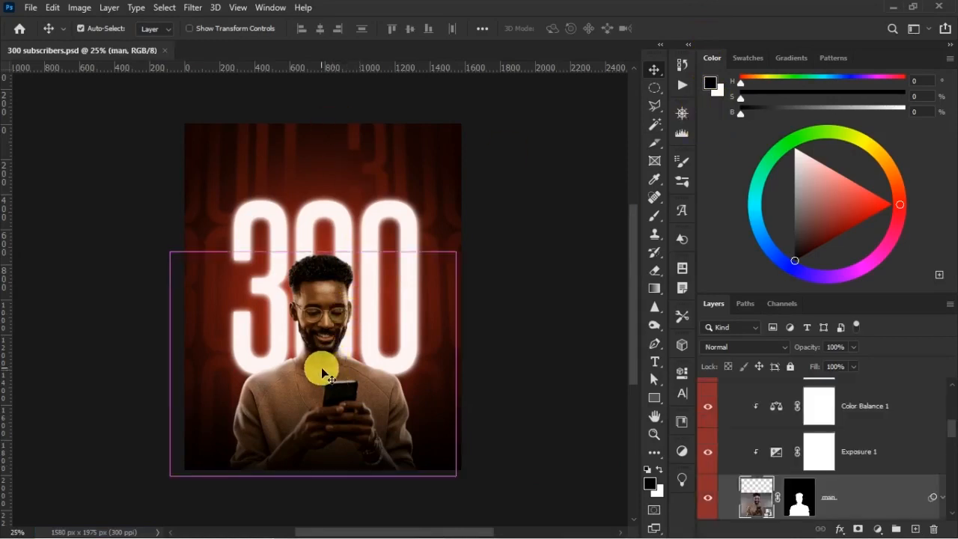
key(ctrl+plus)
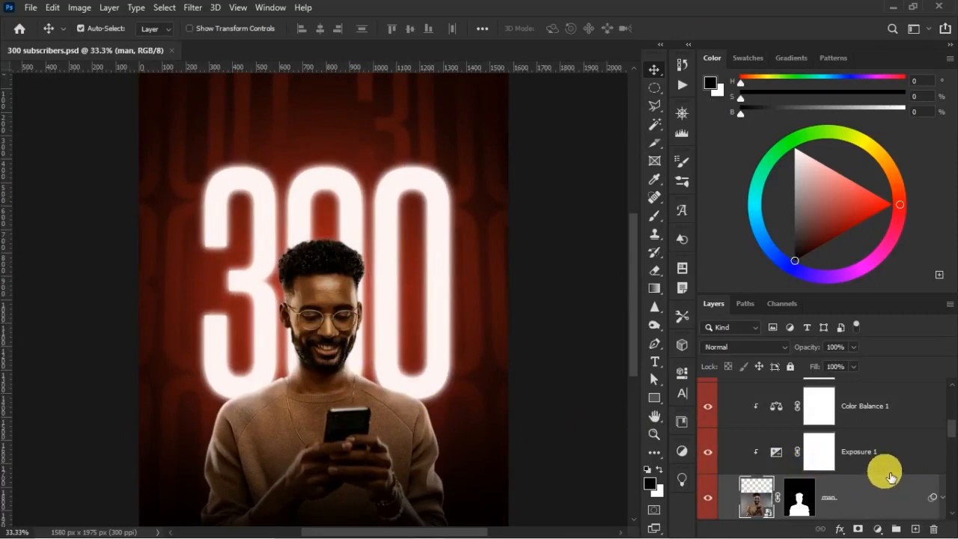
click(781, 459)
double_click(778, 456)
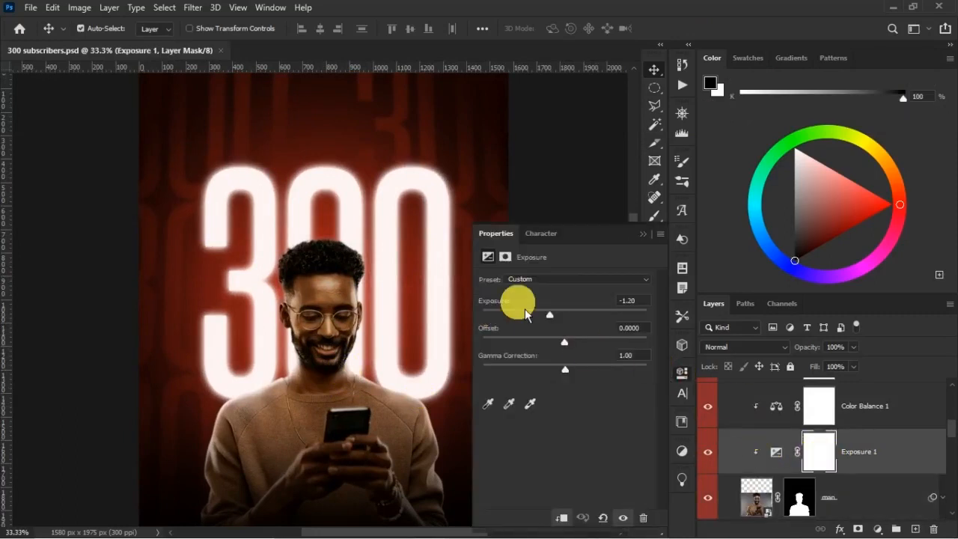
drag(556, 322, 553, 324)
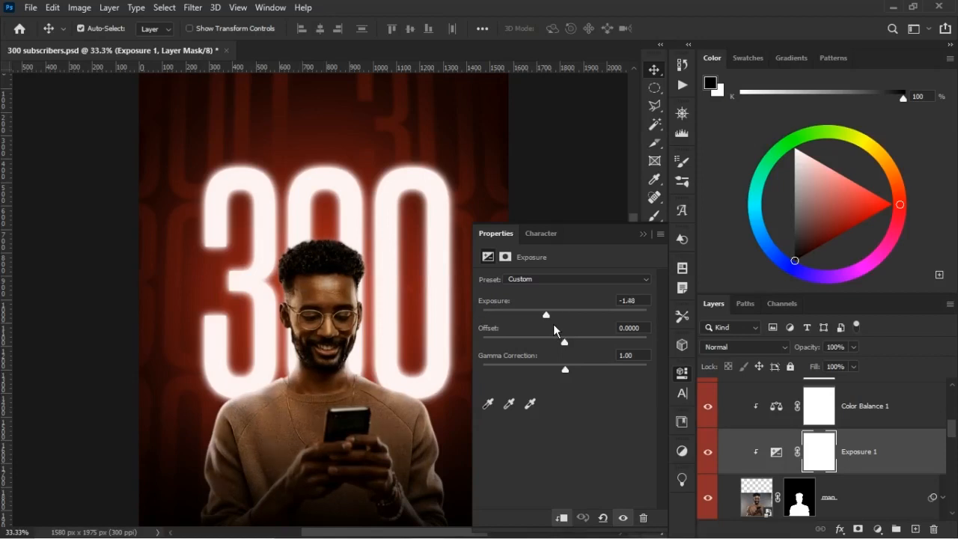
click(644, 236)
click(709, 451)
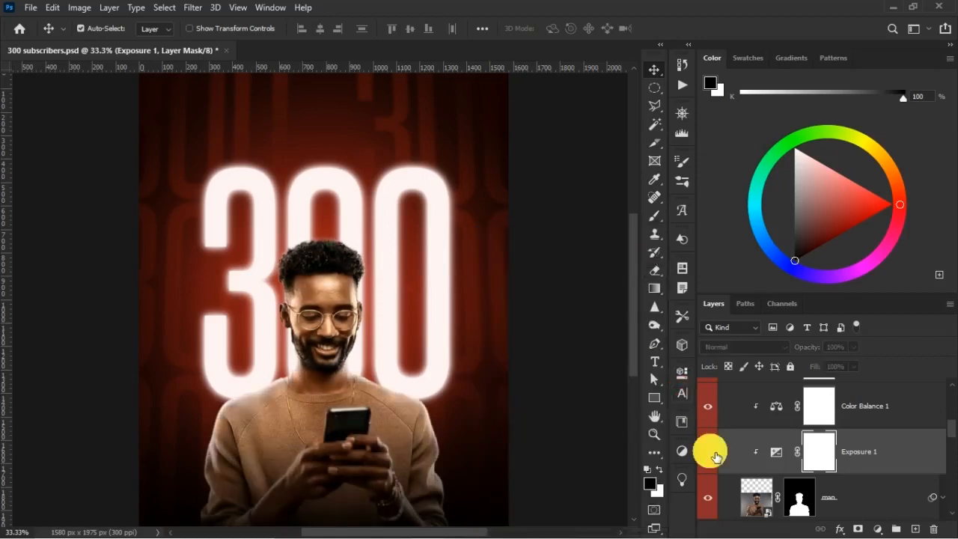
key(ctrl+minus)
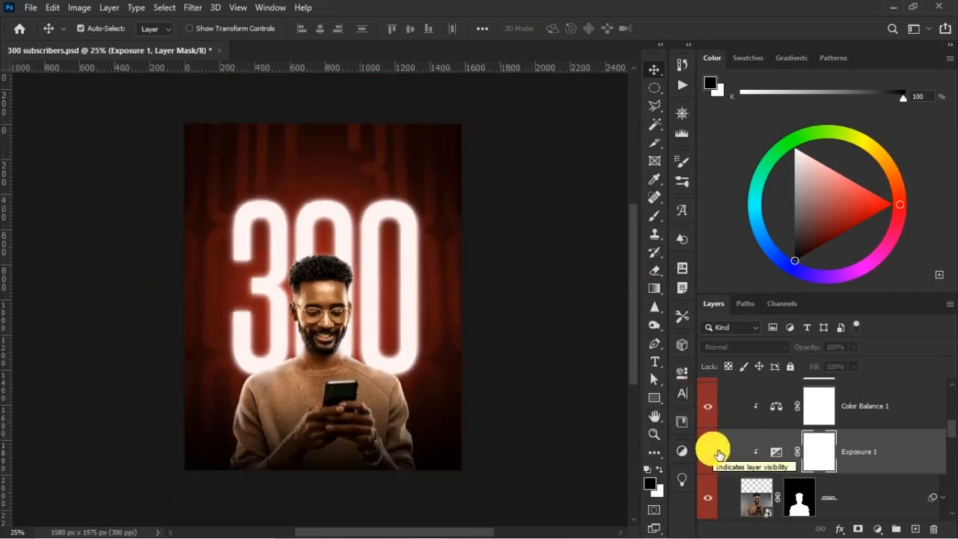
click(717, 452)
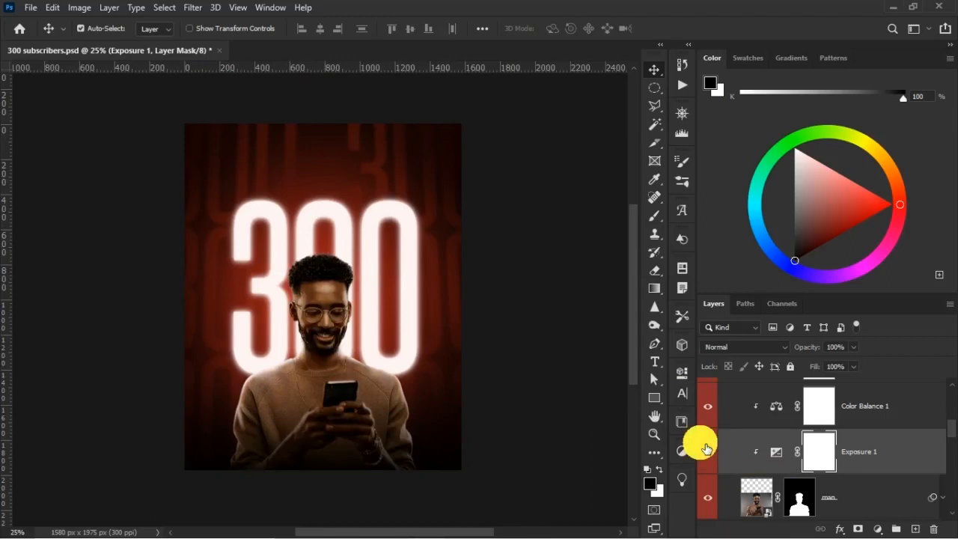
Set the exposure value of the Exposure 1 adjustment to -1.3.
double_click(776, 451)
click(641, 300)
text(-1.2)
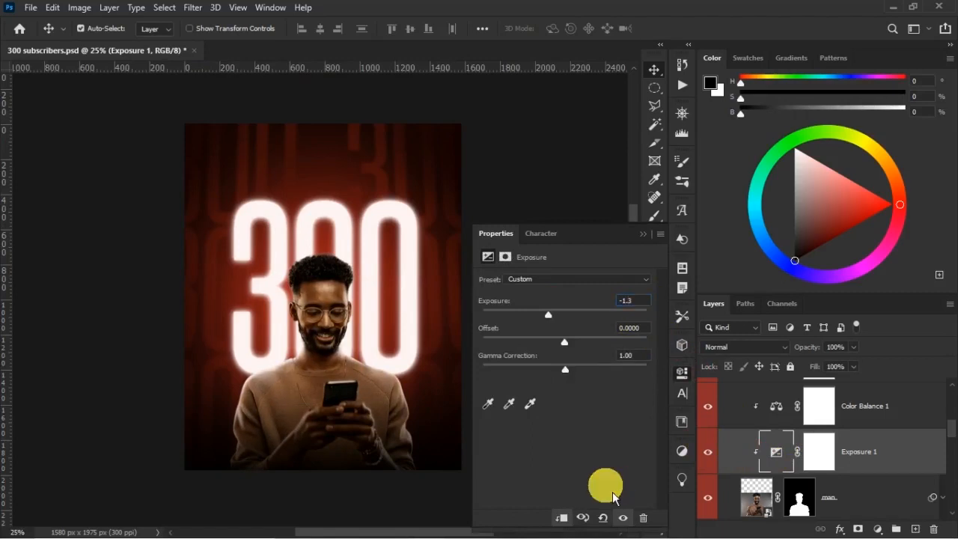
click(646, 237)
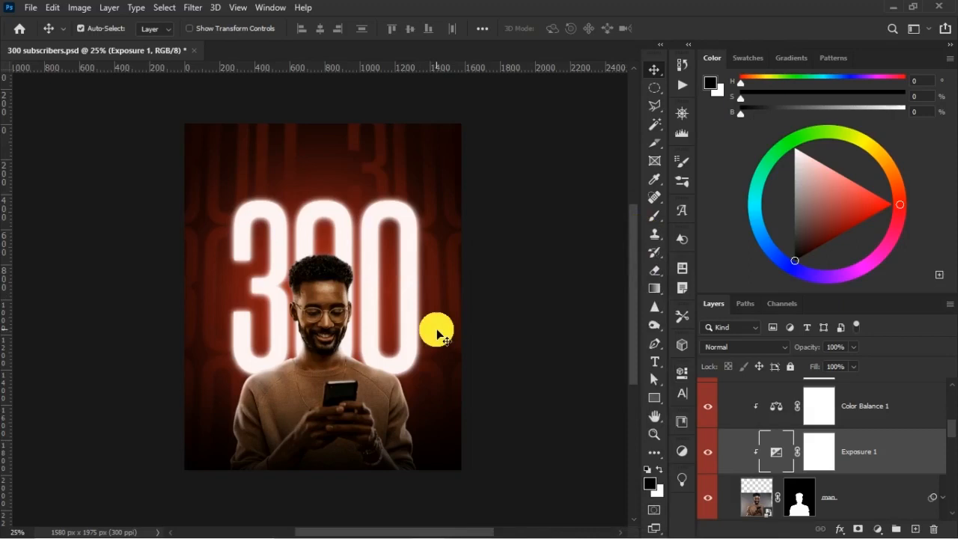
Examine the man's brightness against the glowing 300 and the background, both close up and across the whole poster.
key(ctrl+plus)
key(ctrl+plus)
key(ctrl+minus)
key(ctrl+minus)
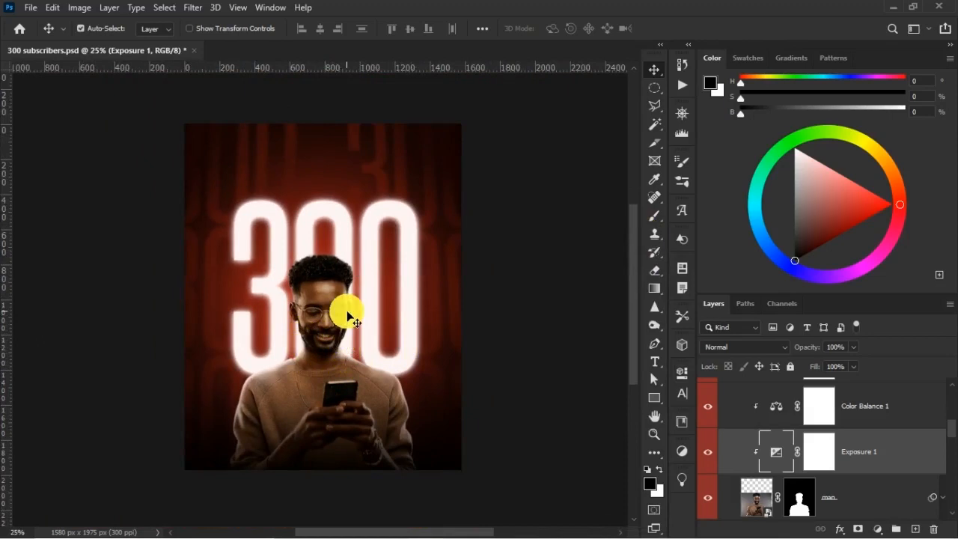
key(ctrl+plus)
key(ctrl+plus)
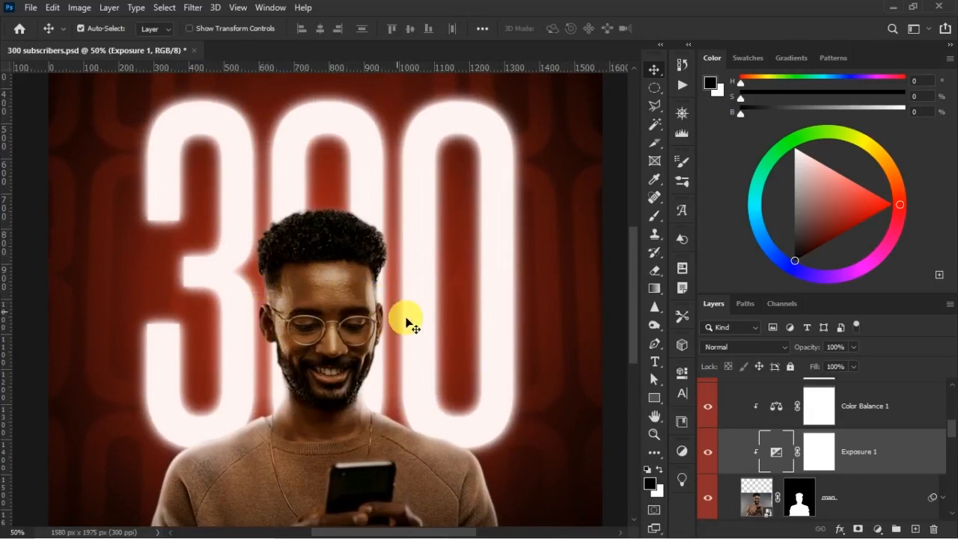
key(ctrl+minus)
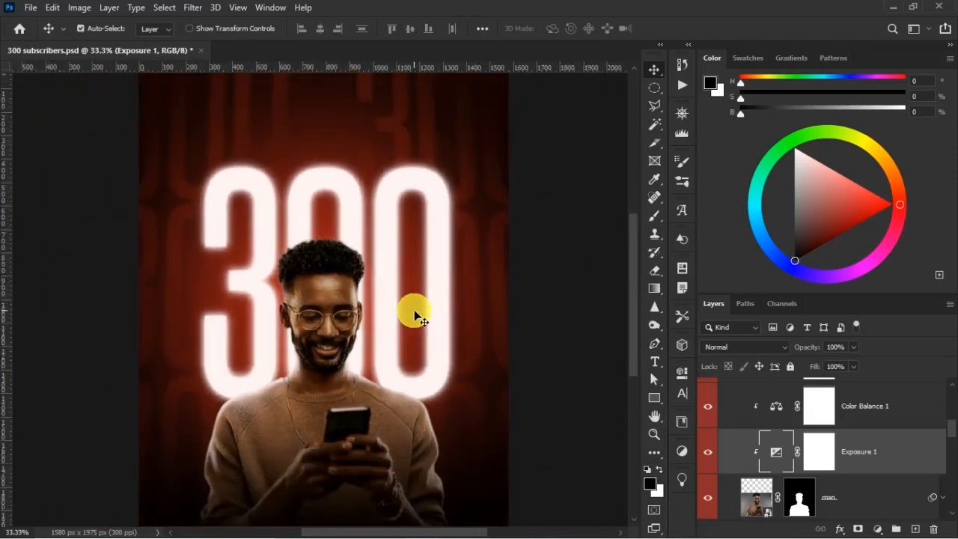
key(ctrl+minus)
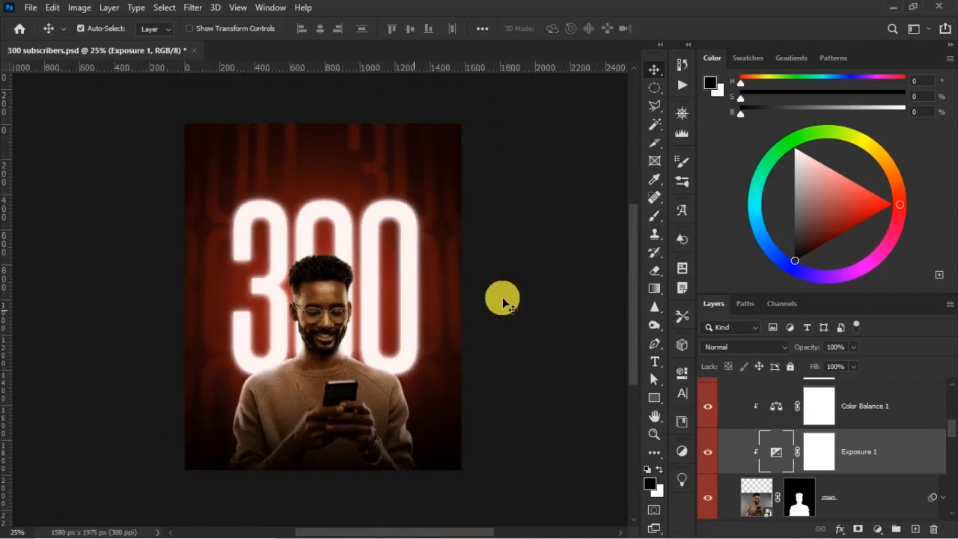
Collapse the MAN group and compare the poster with the 300 copy 4 and 300 BG copy layers hidden and shown.
click(354, 149)
scroll(758, 424, up, 10)
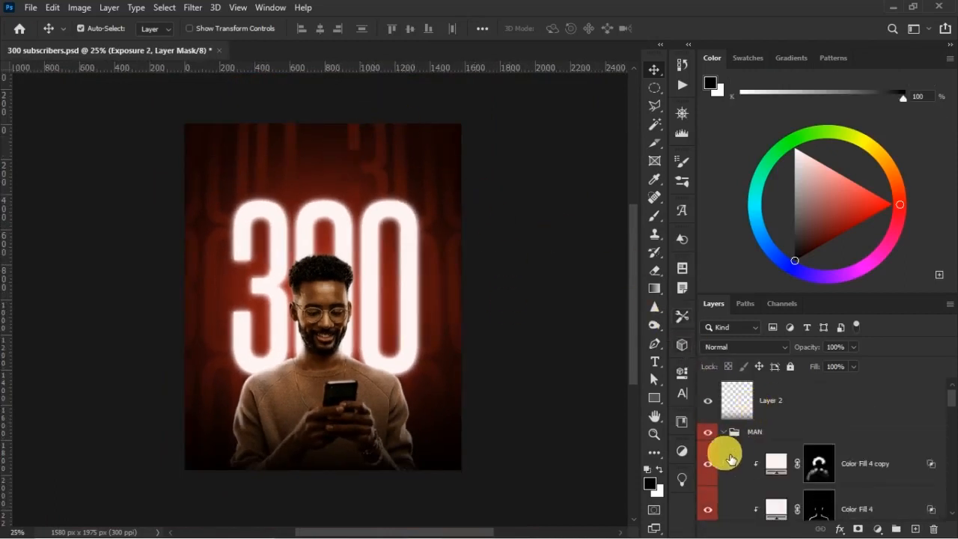
click(724, 433)
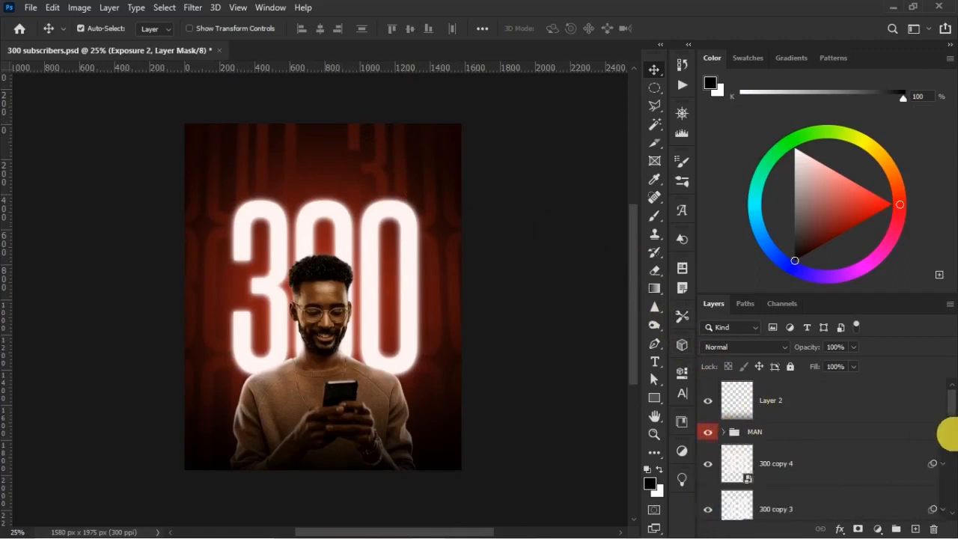
click(793, 464)
click(709, 466)
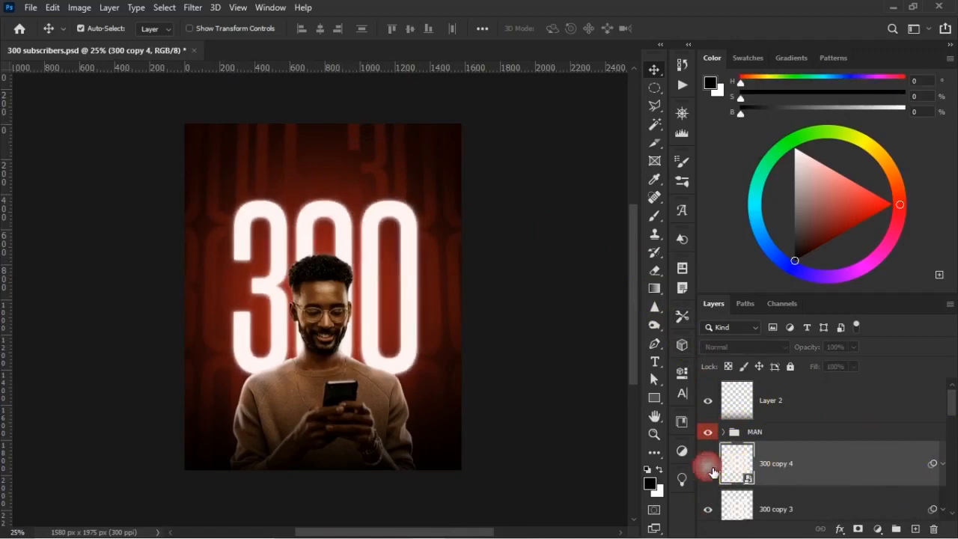
click(709, 465)
scroll(779, 471, down, 5)
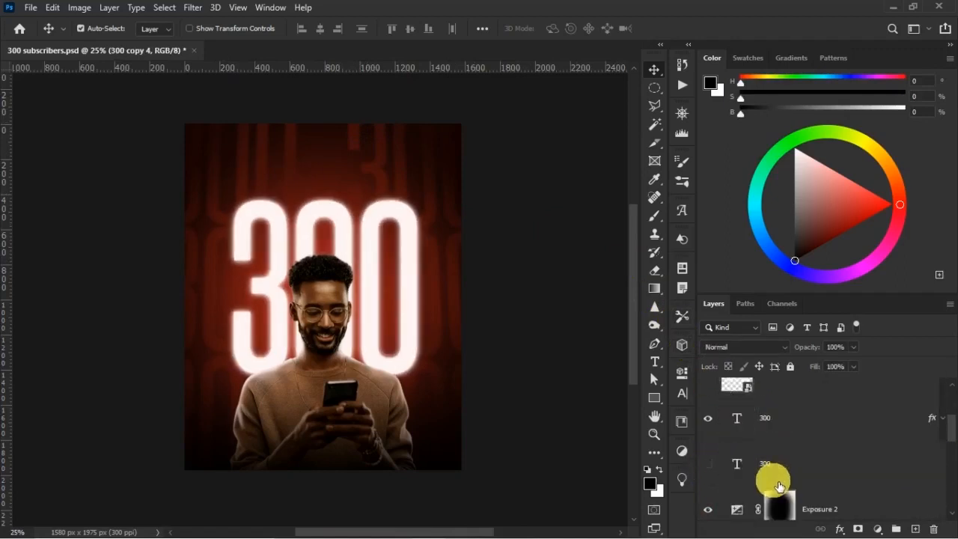
scroll(747, 486, down, 3)
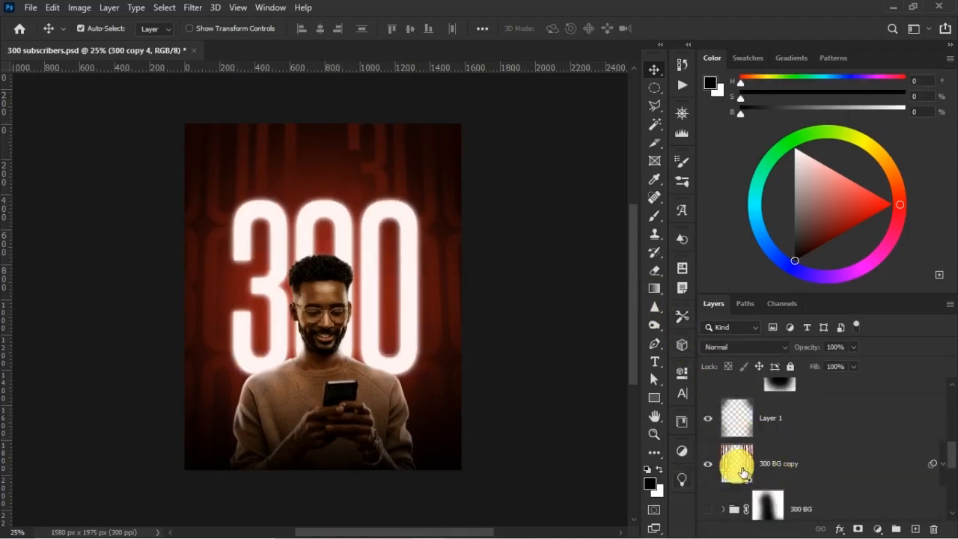
click(716, 465)
click(710, 465)
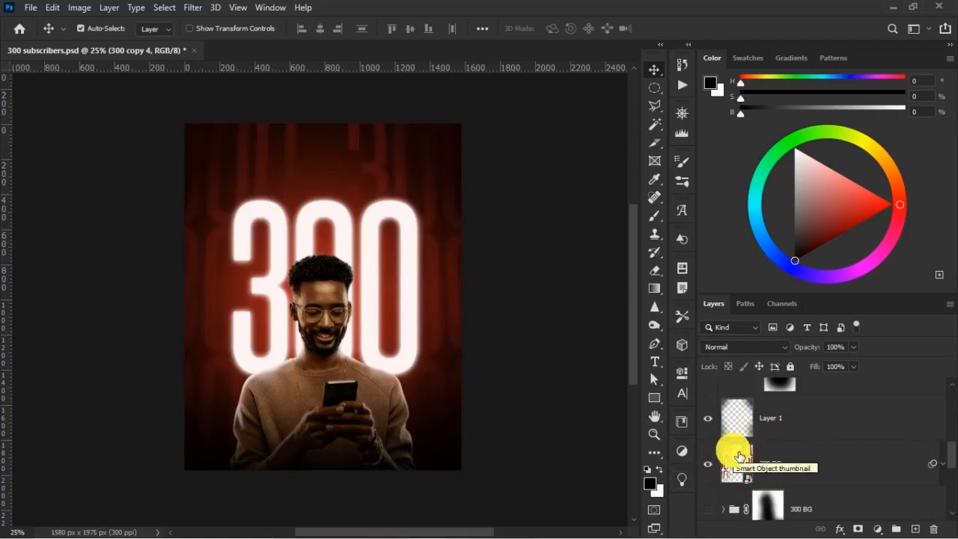
Add a new layer above 300 BG copy and sample the dark red inside the middle digit as the brush colour.
click(845, 458)
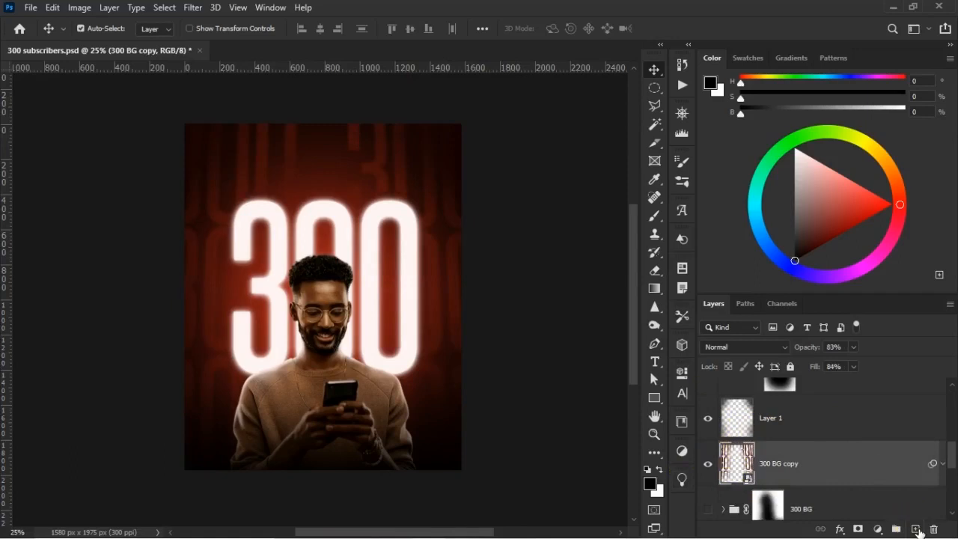
click(915, 529)
click(656, 218)
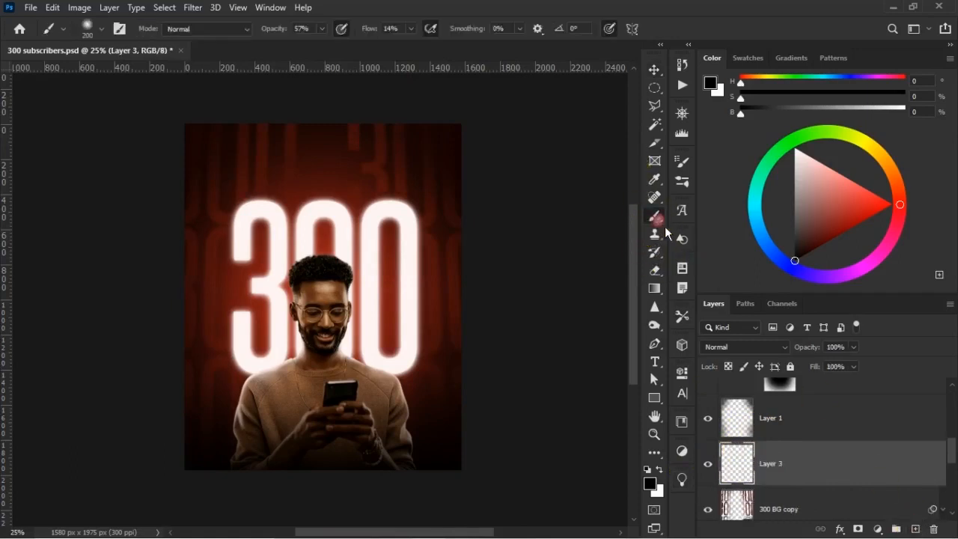
alt+click(327, 251)
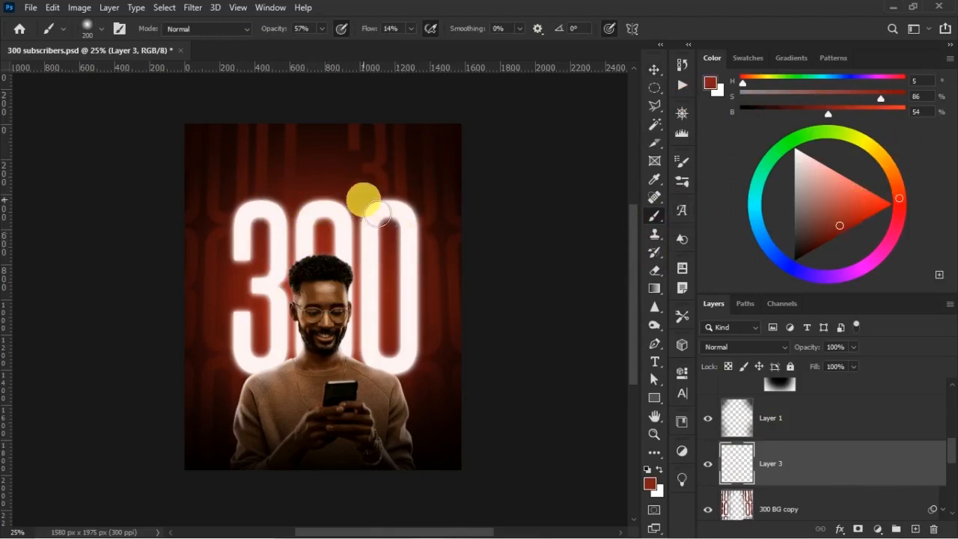
Paint a soft red glow around the 300 on Layer 3 with a 700 px brush at 85% opacity and 42% flow.
drag(288, 31, 293, 35)
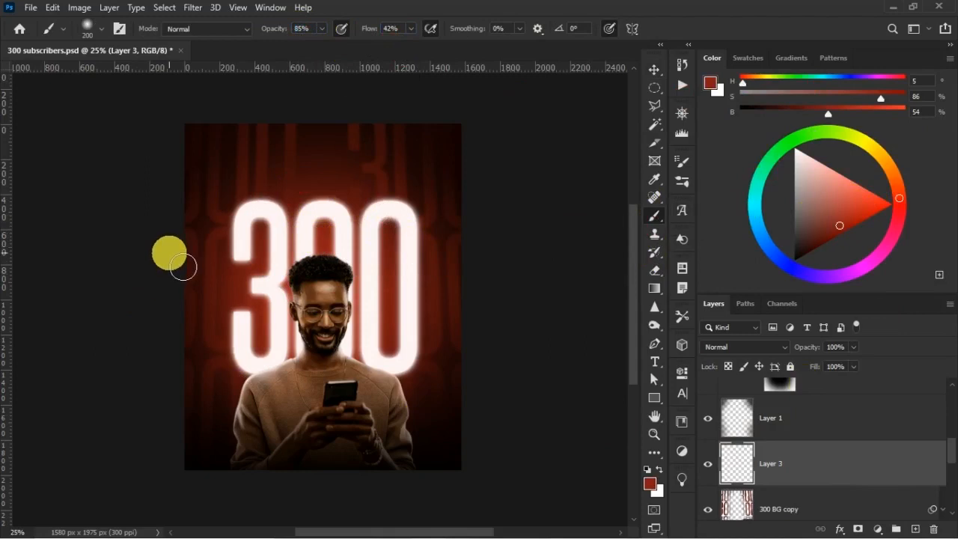
key(bracketright)
key(bracketright)
key(bracketright)
key(bracketright)
key(bracketright)
key(bracketright)
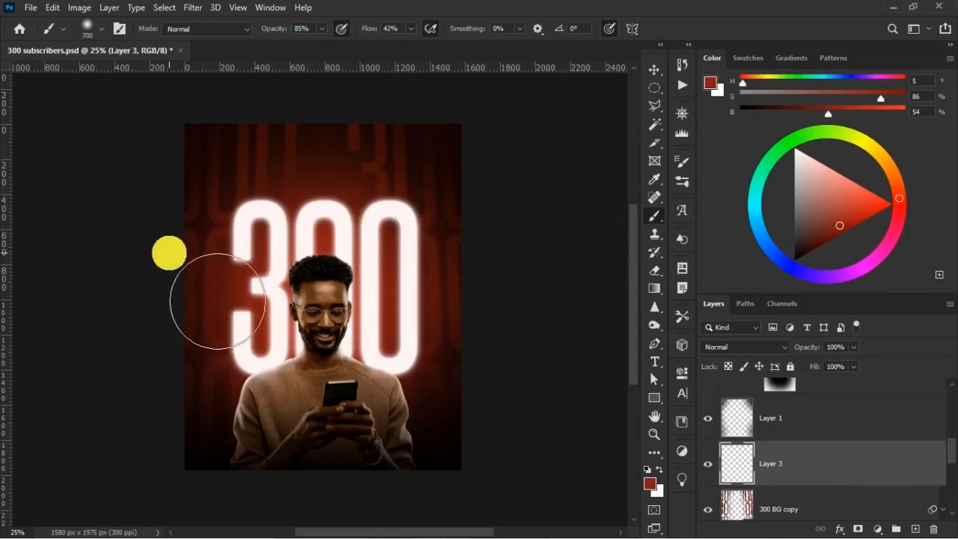
mouse_move(349, 195)
mouse_down()
mouse_move(391, 230)
mouse_move(392, 217)
mouse_move(270, 265)
mouse_up()
drag(241, 185, 232, 286)
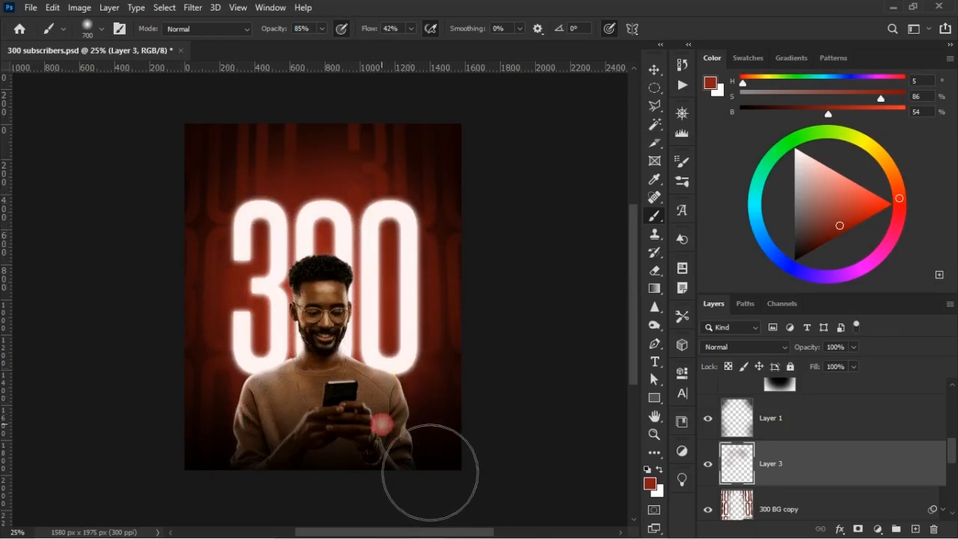
drag(242, 405, 250, 388)
drag(402, 248, 417, 290)
mouse_move(270, 293)
mouse_down()
mouse_move(272, 302)
mouse_move(268, 291)
mouse_up()
mouse_move(324, 281)
mouse_down()
mouse_move(380, 354)
mouse_move(417, 347)
mouse_up()
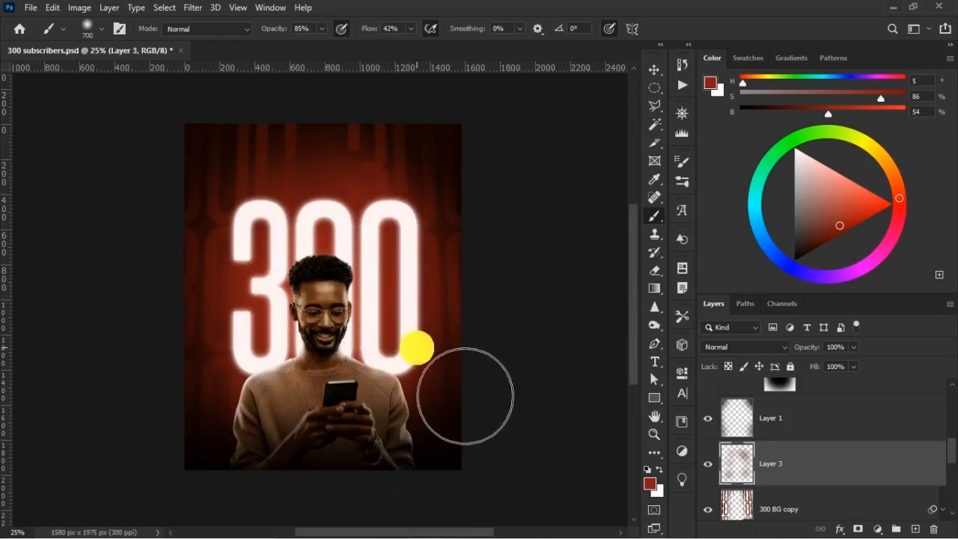
key(v)
Place the Youtube YT 3D Play Logo Icon PNG as an embedded image above Layer 2.
scroll(819, 435, up, 5)
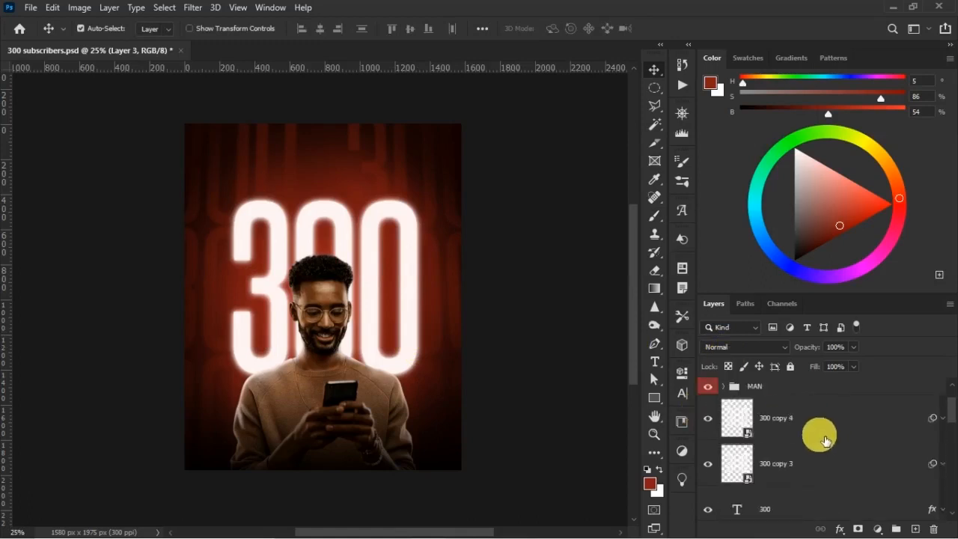
click(798, 408)
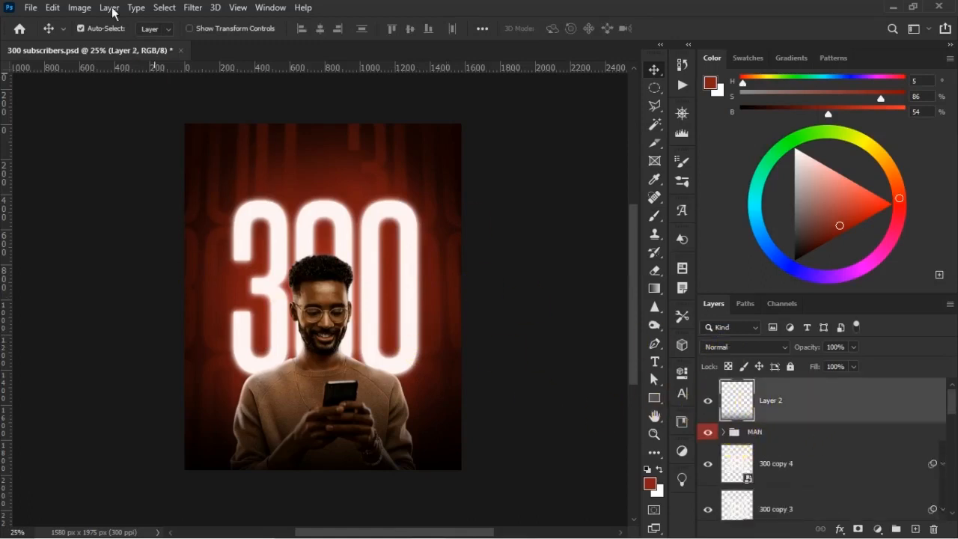
click(31, 7)
click(135, 283)
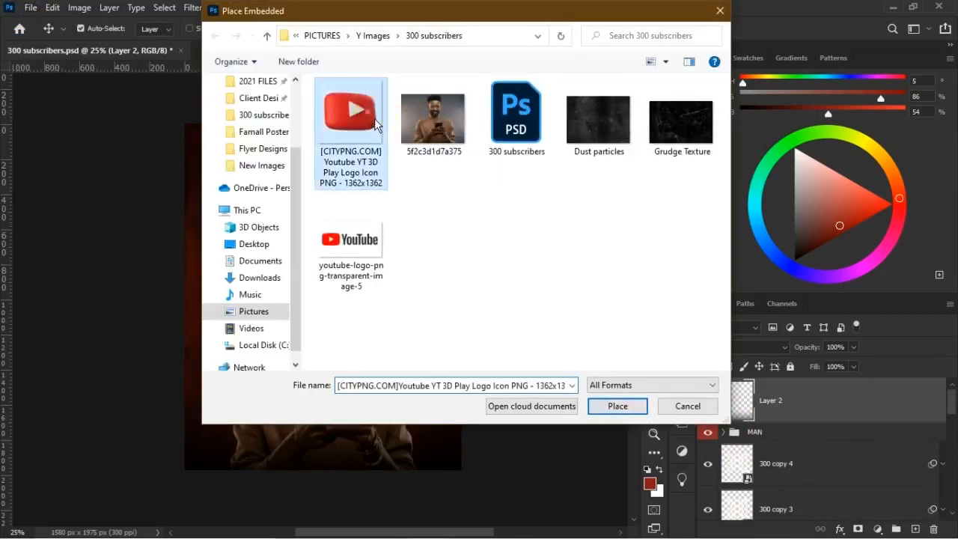
double_click(371, 117)
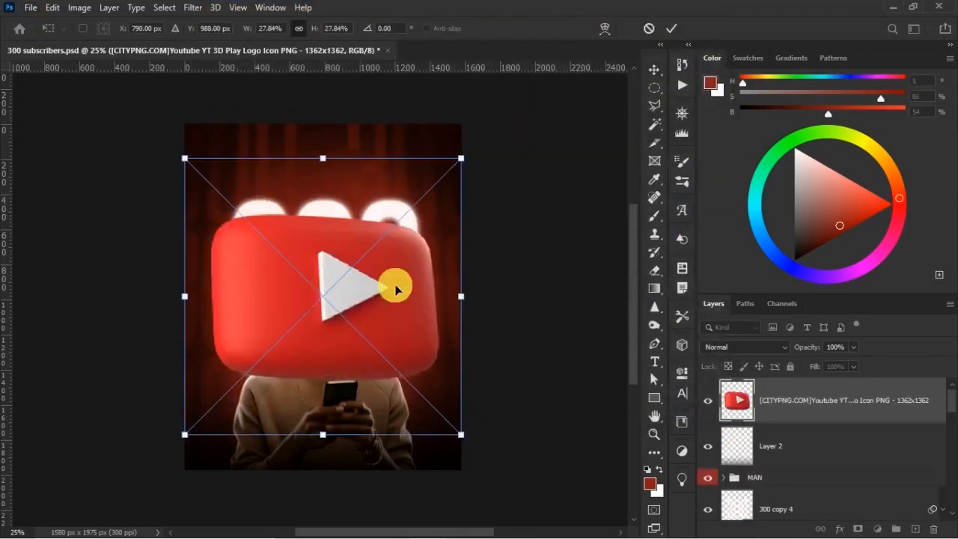
Rotate the YouTube logo to about 19.8°, scale it to about 11.6% and position it partly beyond the poster's upper-left corner.
drag(514, 308, 482, 420)
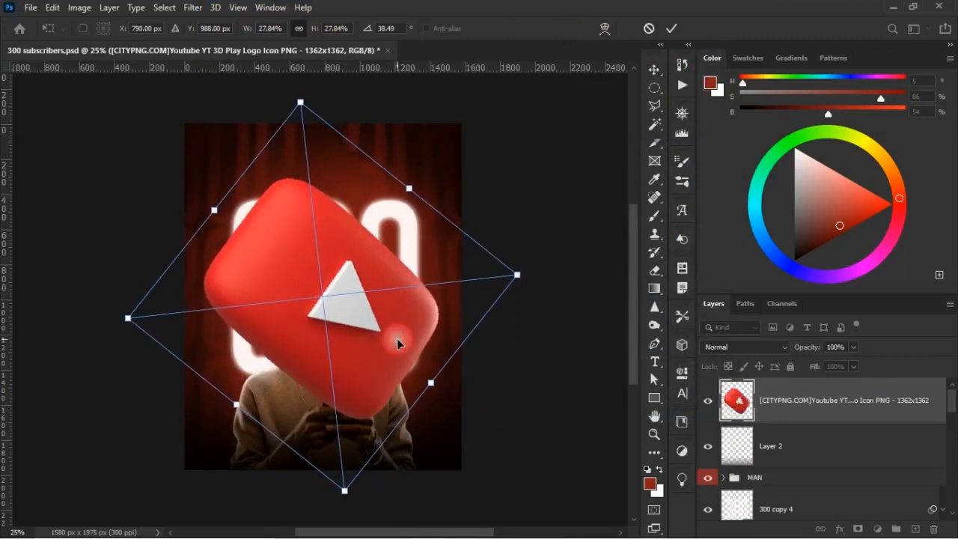
drag(398, 337, 277, 215)
drag(226, 362, 224, 224)
drag(228, 100, 234, 174)
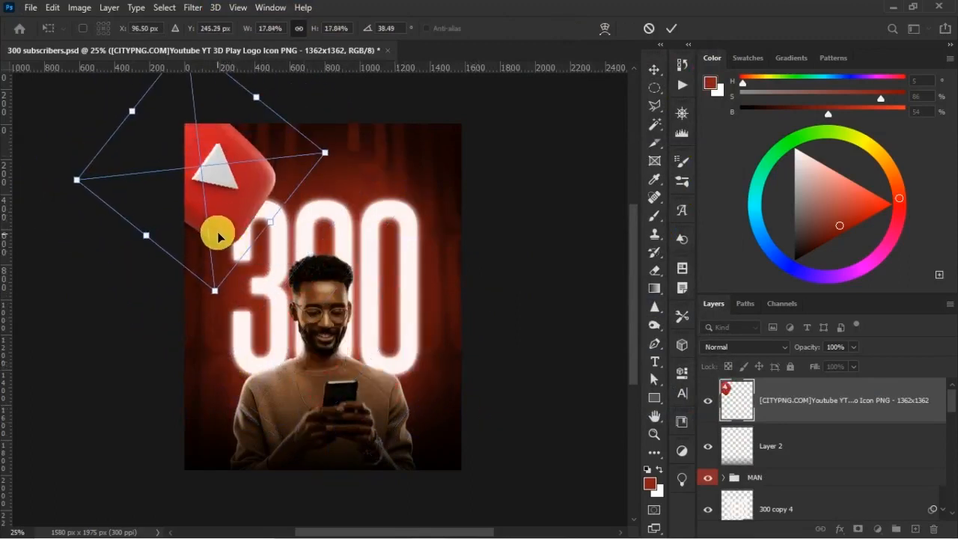
drag(215, 292, 223, 209)
drag(270, 229, 296, 210)
drag(232, 148, 223, 170)
drag(275, 186, 281, 178)
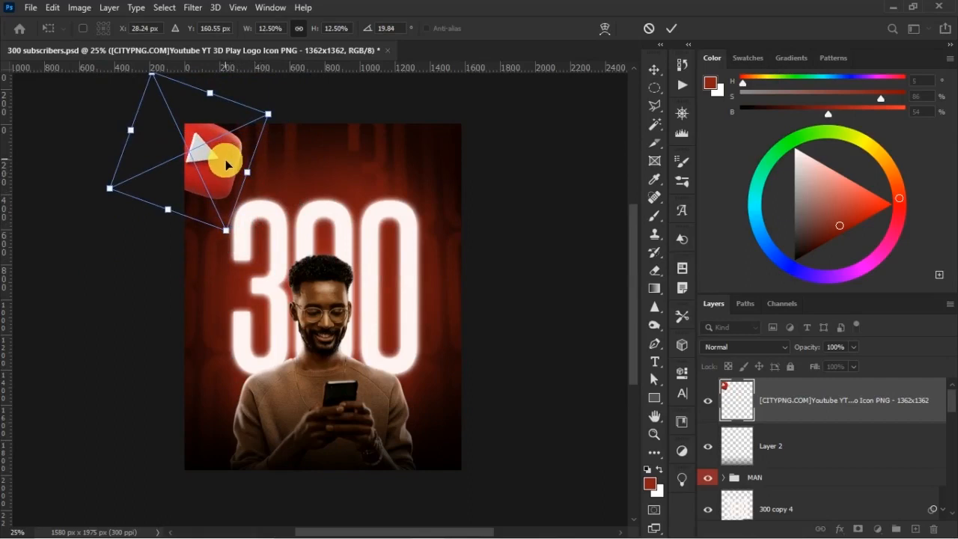
drag(225, 160, 226, 162)
drag(234, 237, 226, 193)
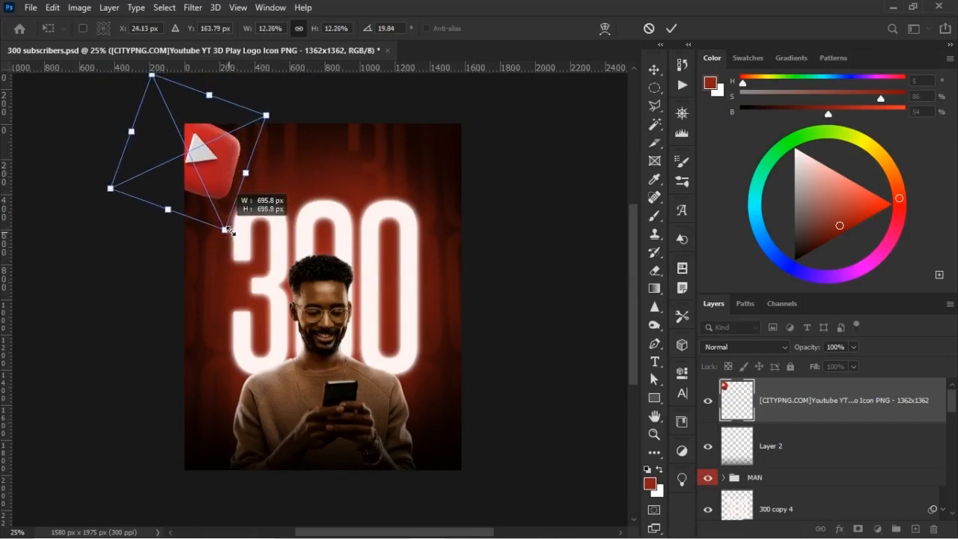
click(364, 156)
drag(182, 164, 187, 166)
Give the YouTube logo a black drop shadow with 23% opacity, 27° angle, 85 px distance and 114 px size.
double_click(890, 395)
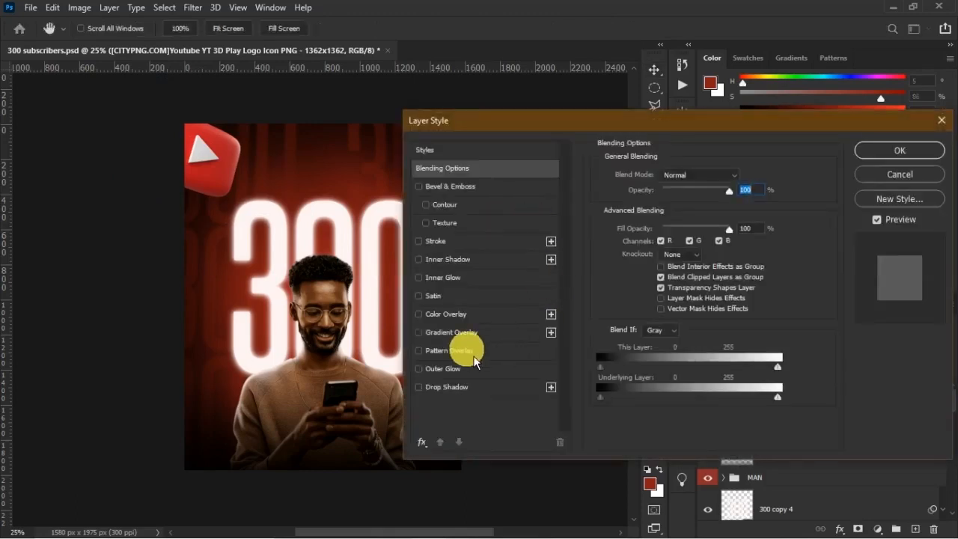
click(448, 388)
click(749, 180)
drag(650, 349, 572, 475)
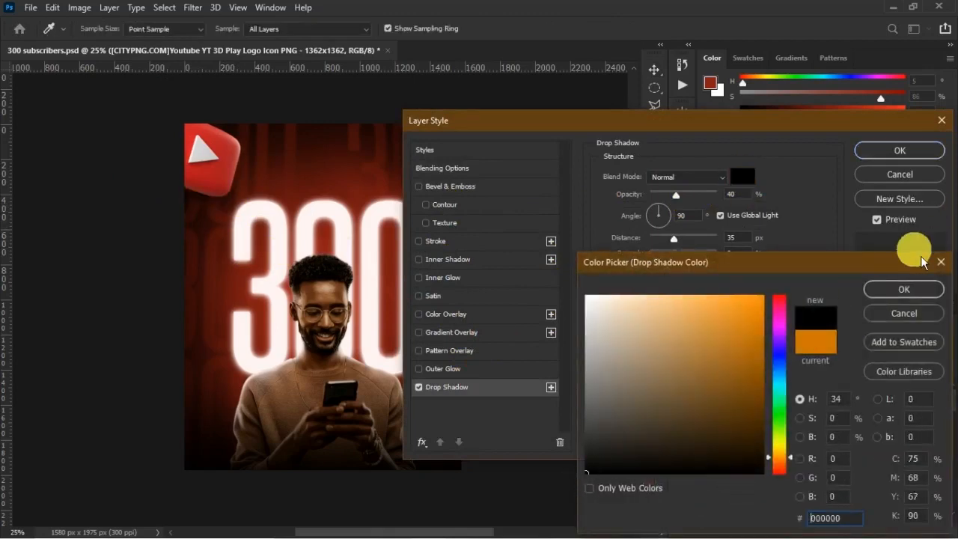
click(908, 289)
drag(208, 230, 204, 210)
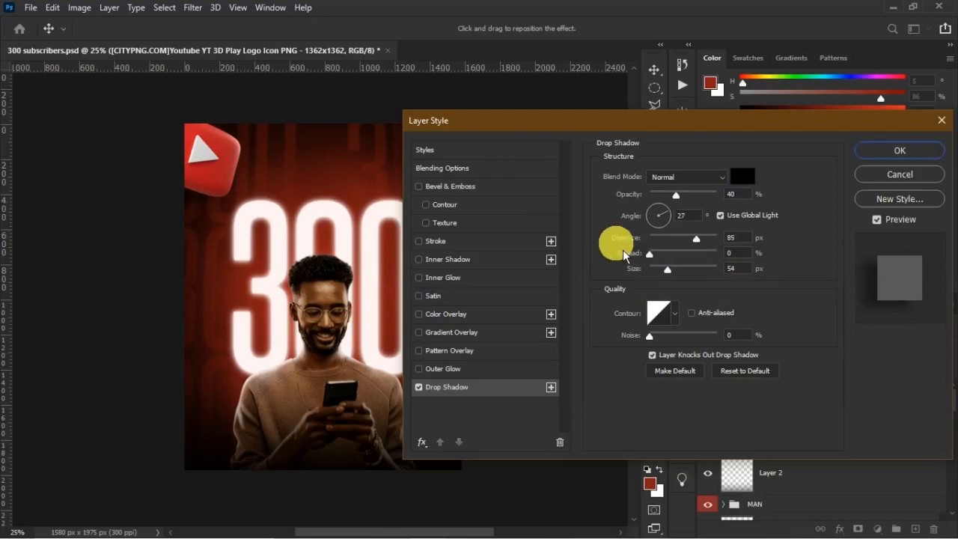
drag(666, 268, 684, 269)
drag(693, 212, 673, 201)
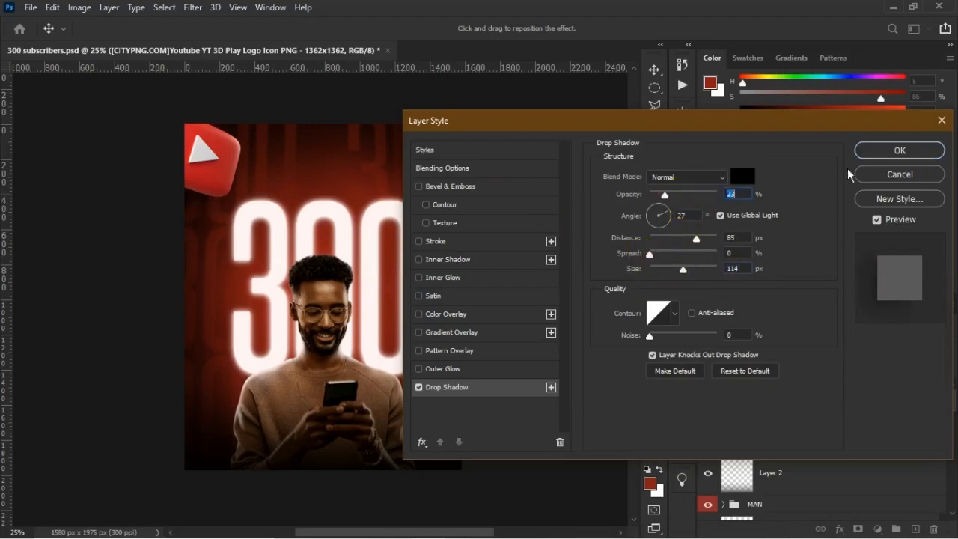
click(873, 150)
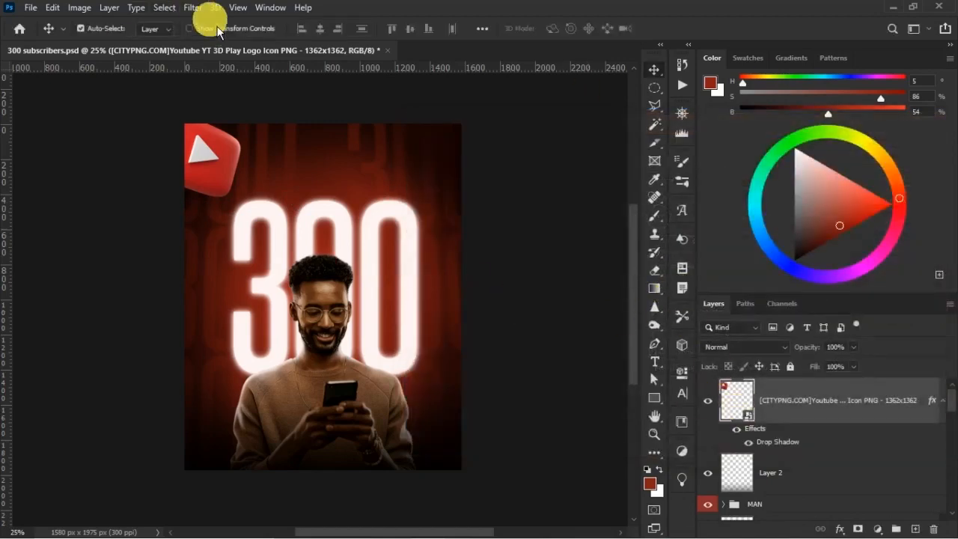
Apply a Motion Blur to the YouTube logo at an angle of -29° with a reduced distance.
click(194, 7)
mouse_move(242, 166)
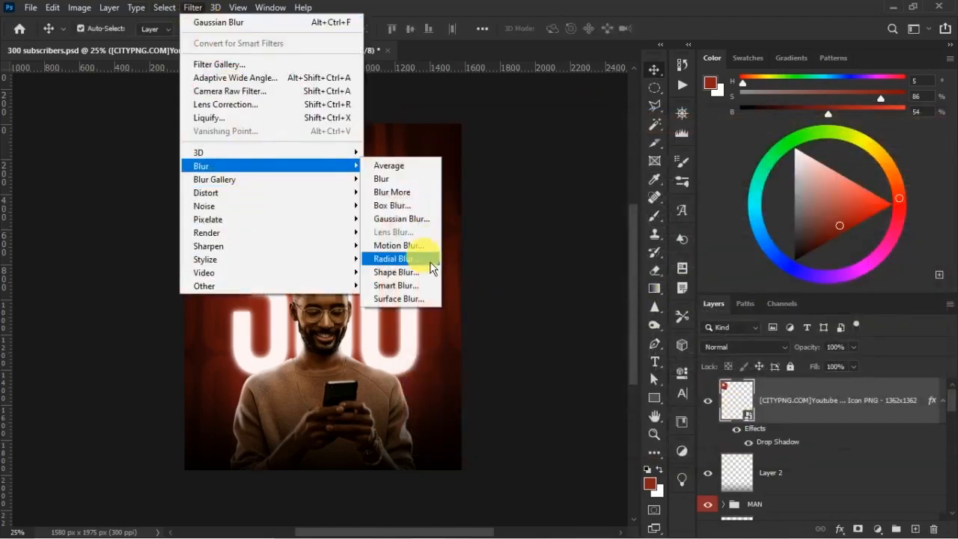
click(419, 245)
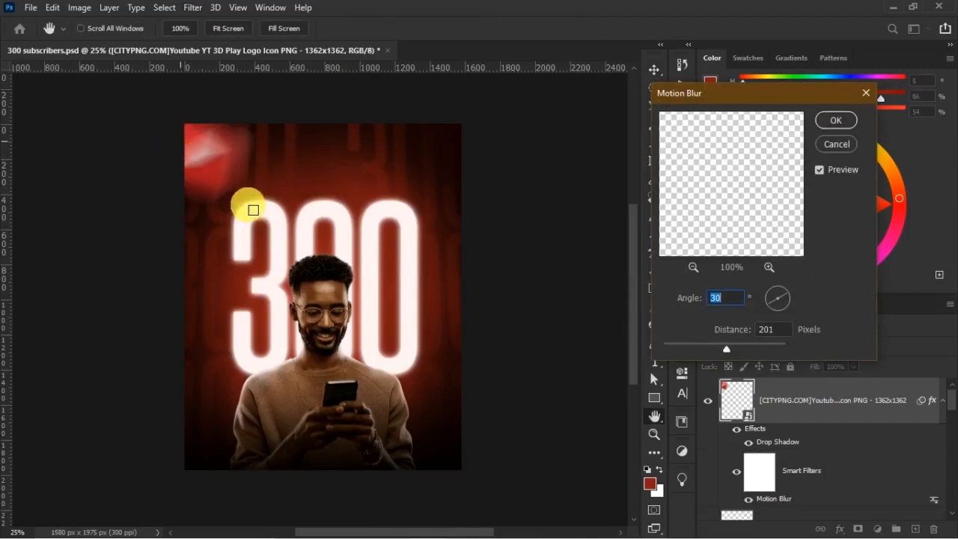
click(796, 307)
key(Down)
key(Down)
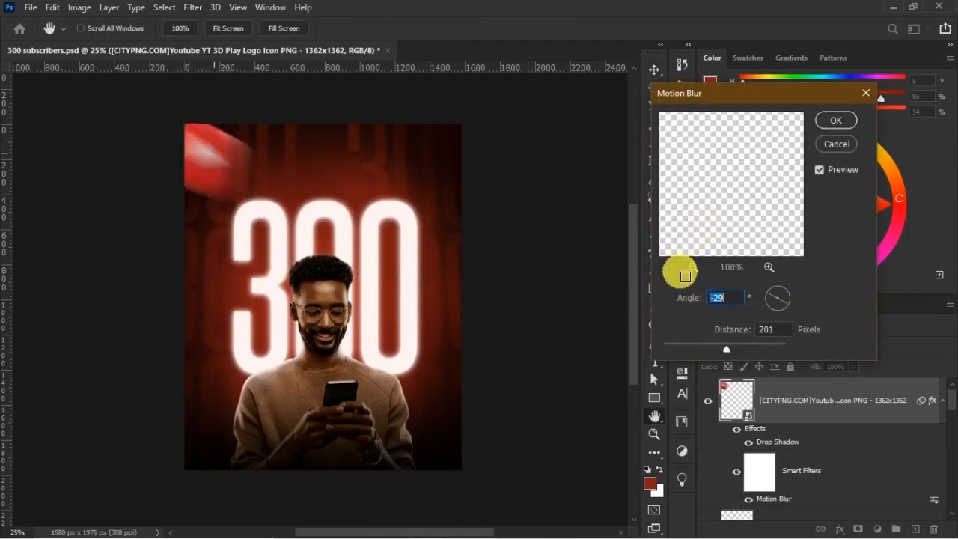
drag(705, 351, 688, 350)
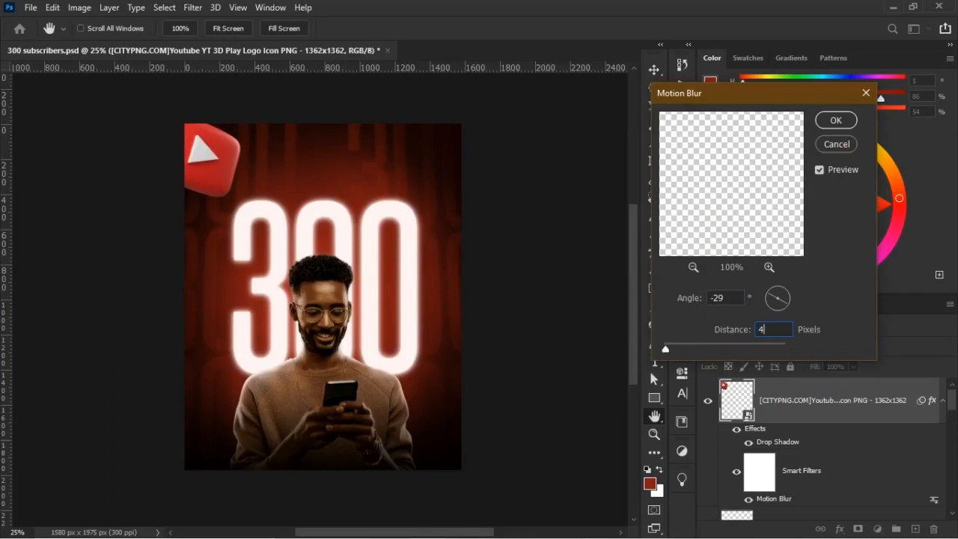
key(Return)
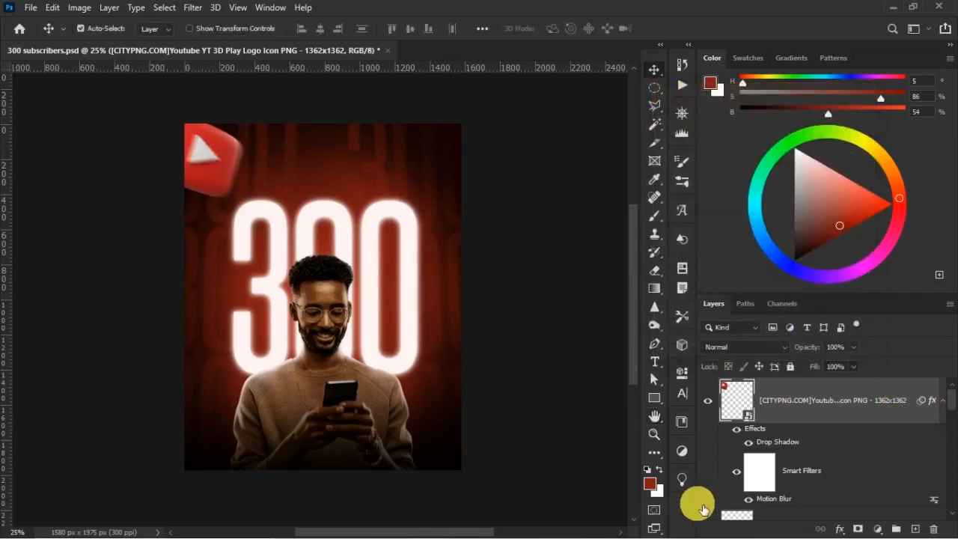
Duplicate the YouTube logo layer and flip the copy horizontally.
key(ctrl+j)
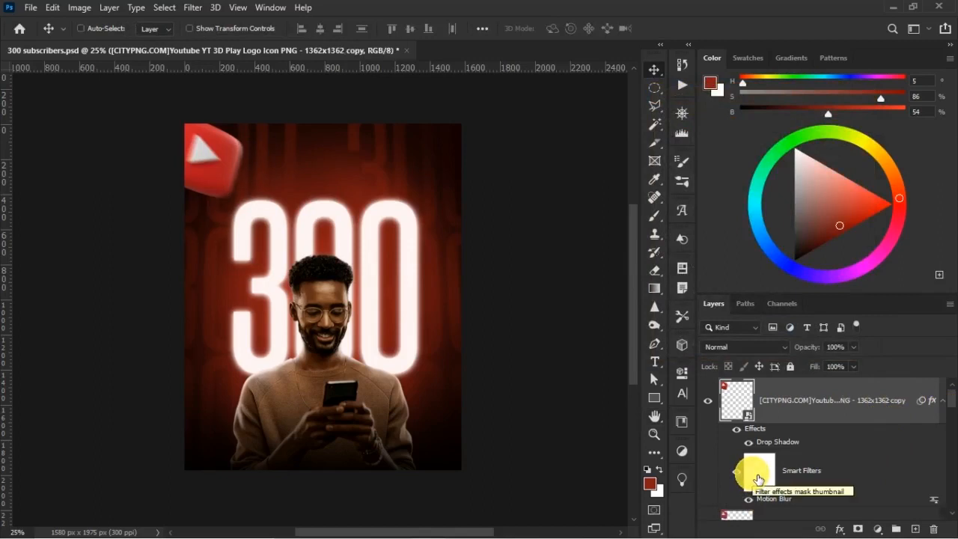
key(ctrl+t)
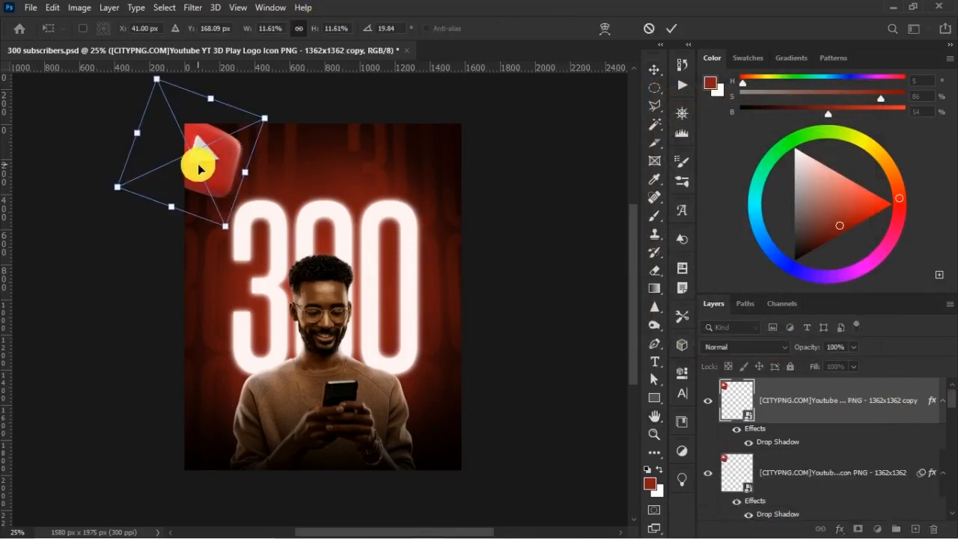
right_click(250, 164)
click(273, 383)
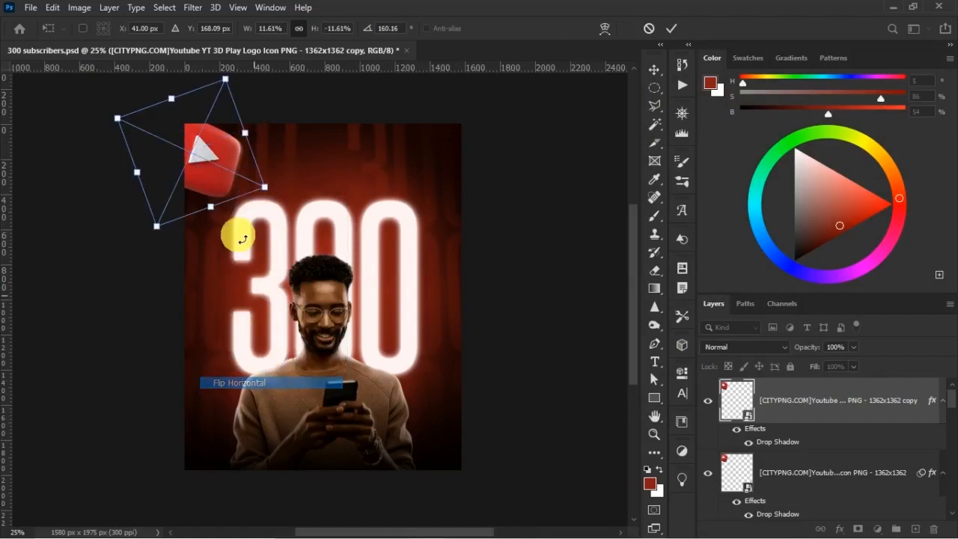
Move the logo copy partly beyond the poster's lower-right corner, rotate it to about -171.3° and scale it down slightly.
drag(221, 159, 480, 444)
drag(545, 463, 522, 506)
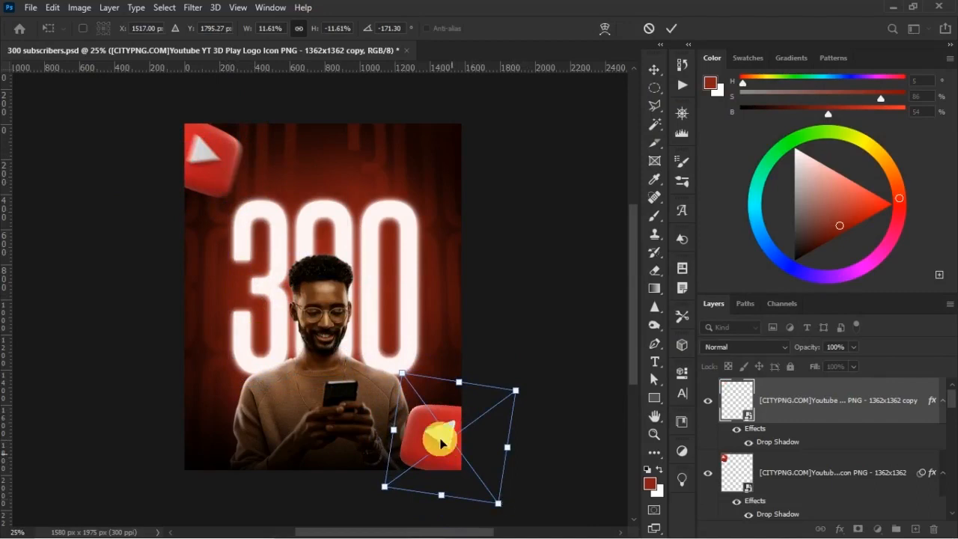
drag(449, 450, 463, 454)
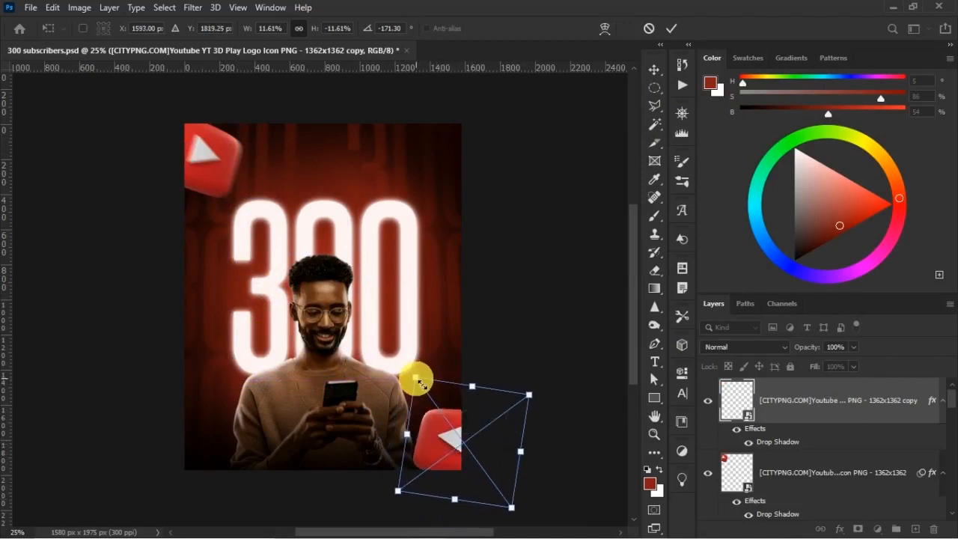
drag(417, 381, 426, 392)
drag(435, 450, 424, 444)
double_click(484, 416)
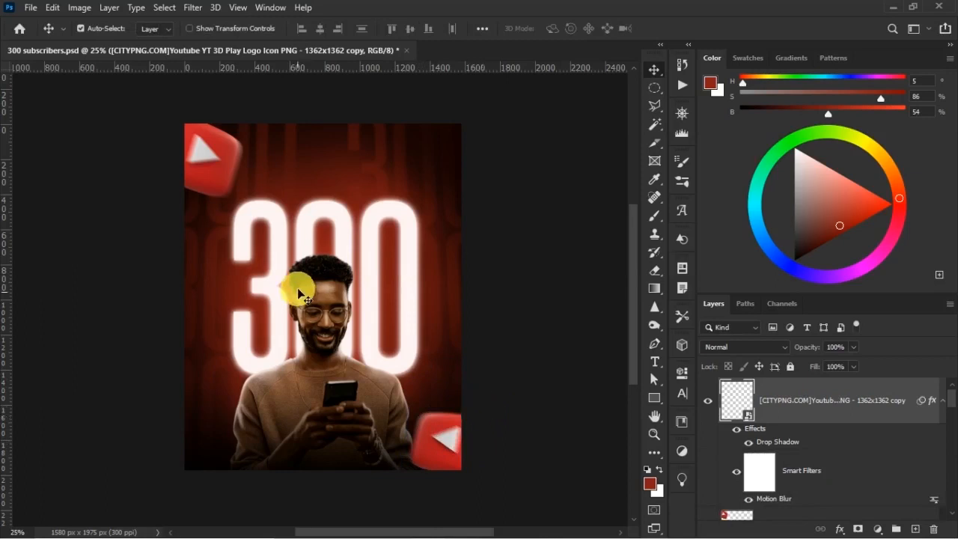
Add the text "Thank you" above the 300 and set its font to Autograf PERSONAL USE ONLY Regular.
click(290, 238)
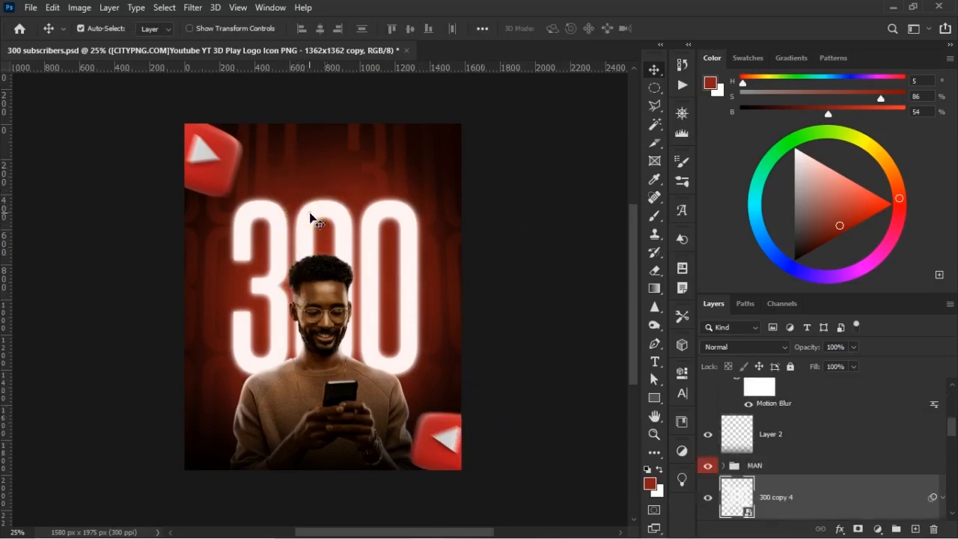
click(657, 364)
click(279, 179)
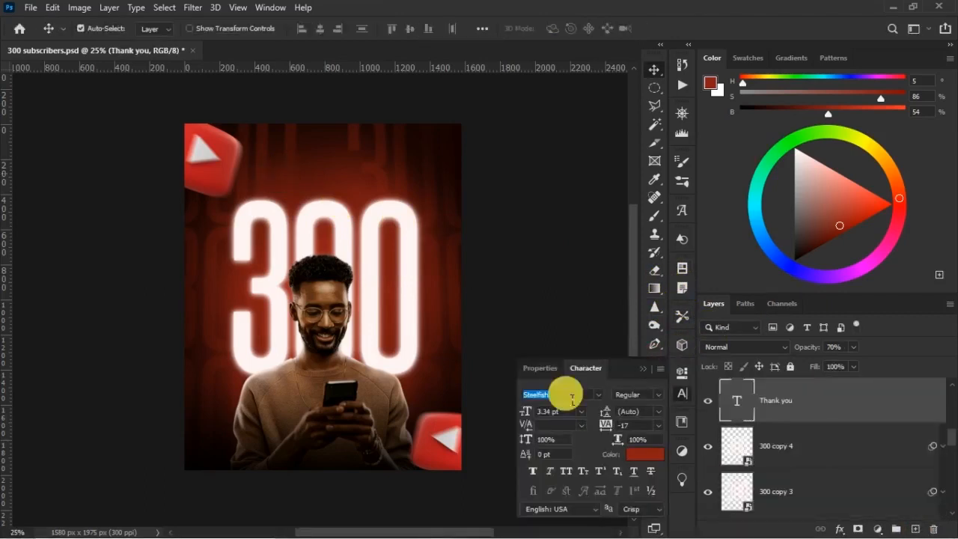
click(561, 394)
text(autogr)
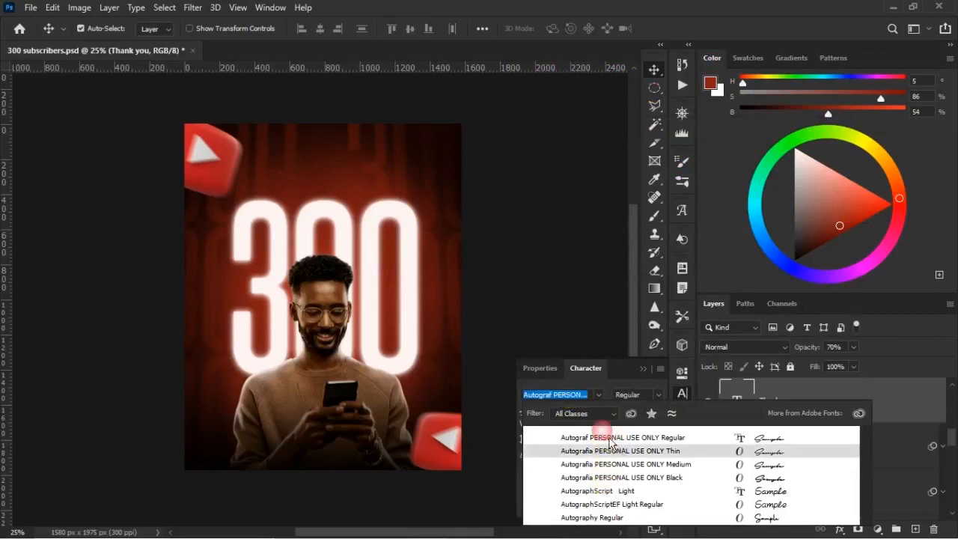
click(603, 440)
Enlarge the "Thank you" text to about 39.88 pt above the 300.
key(ctrl+t)
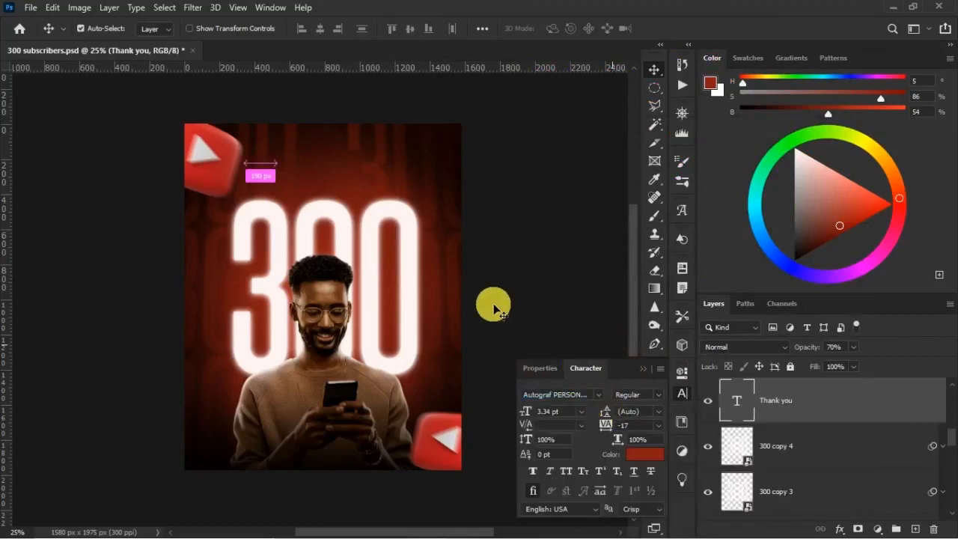
drag(318, 197, 402, 221)
key(Return)
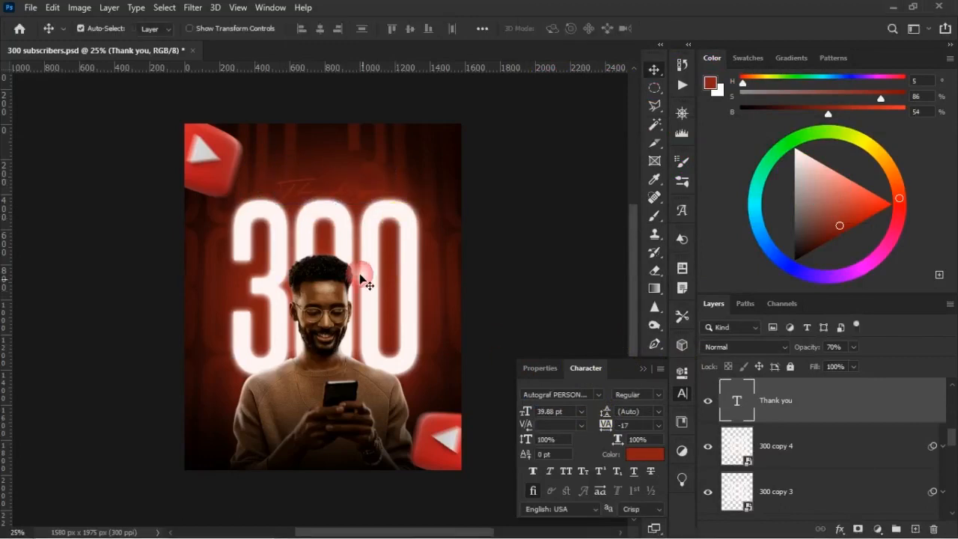
Recolour the "Thank you" text with the white sampled from the 300 and shift it to sit centred above the number.
click(651, 449)
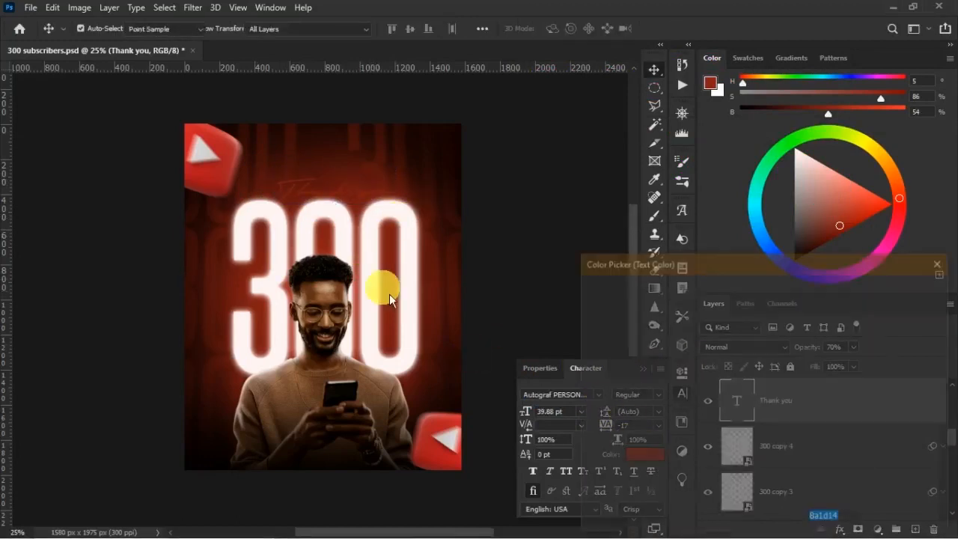
click(370, 241)
click(897, 290)
key(v)
drag(344, 189, 331, 189)
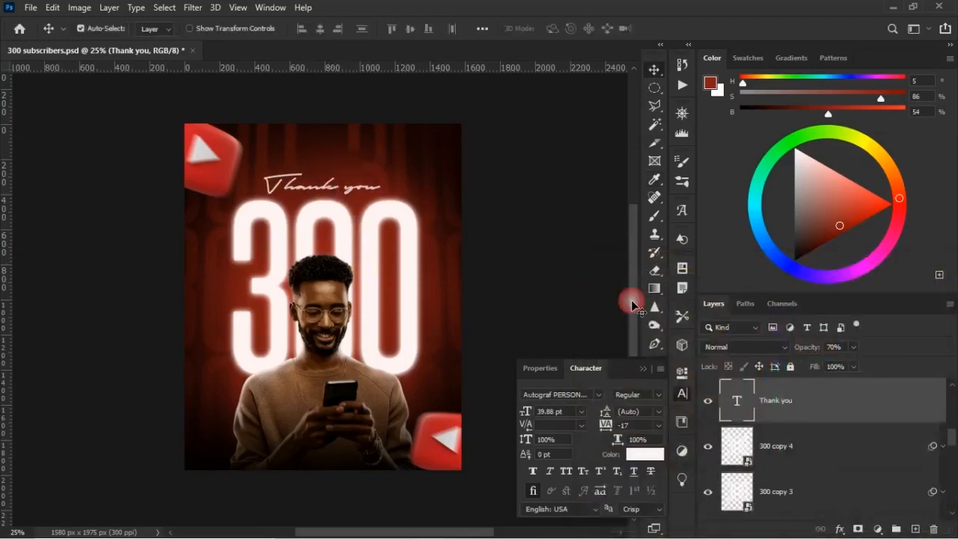
Give the "Thank you" text a soft pale pink Outer Glow in Normal mode, adjusting its opacity and size.
double_click(843, 406)
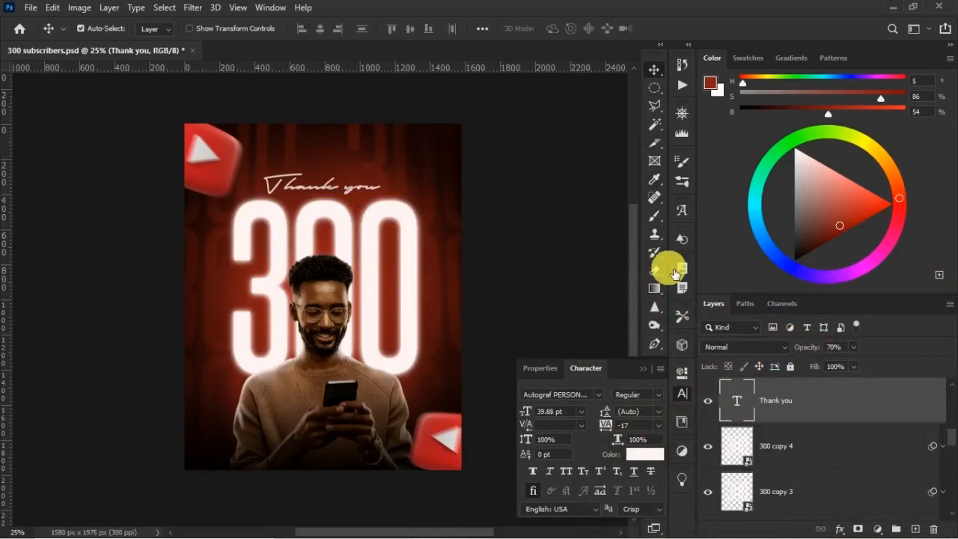
click(448, 370)
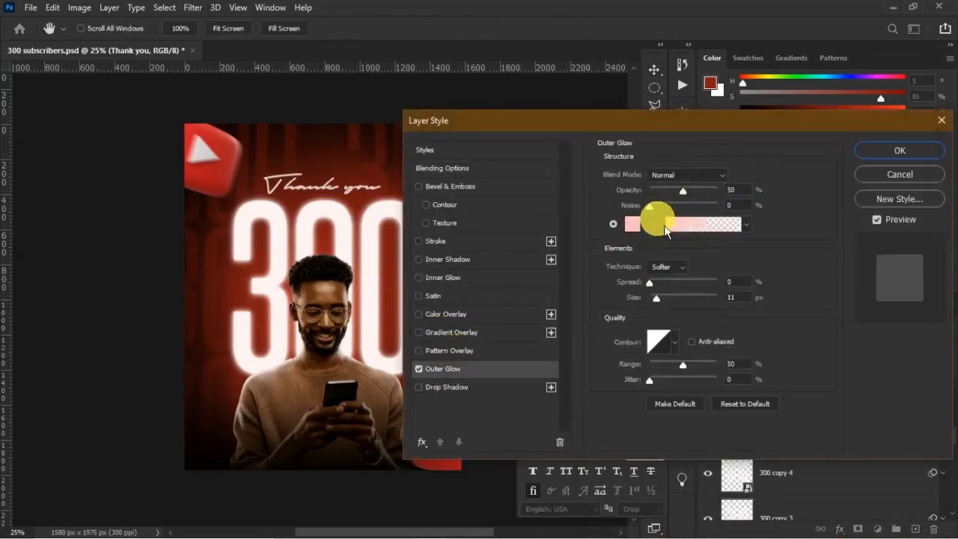
click(635, 224)
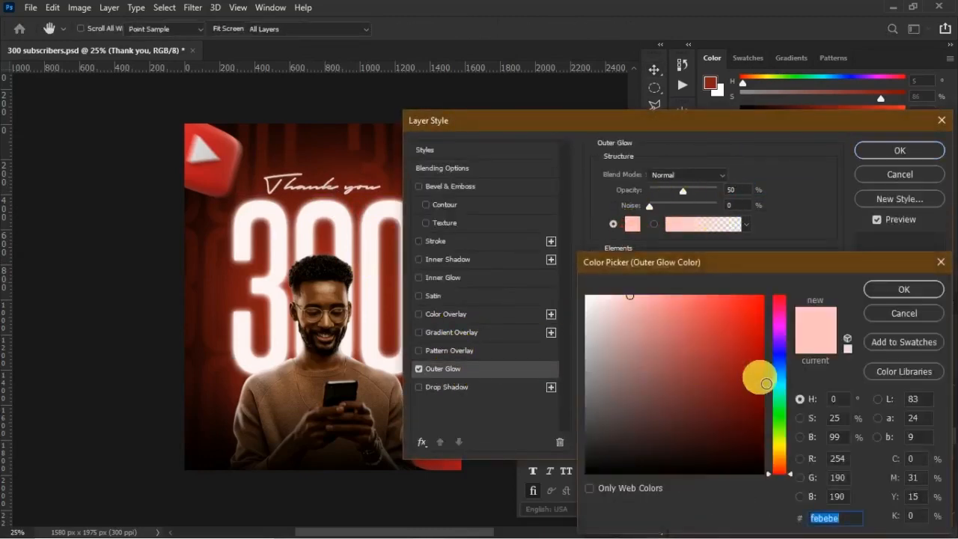
click(892, 289)
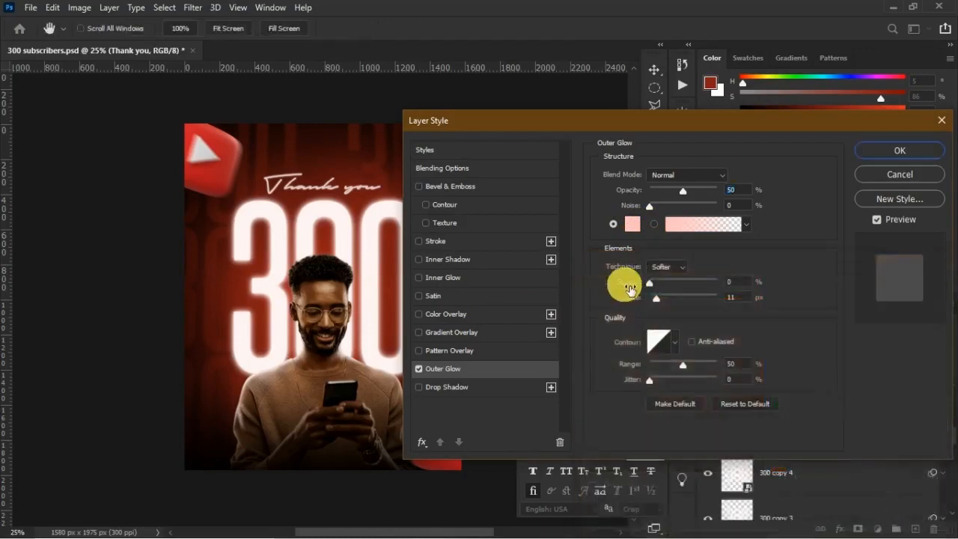
drag(674, 305, 671, 306)
drag(690, 193, 681, 193)
drag(679, 303, 676, 304)
click(900, 150)
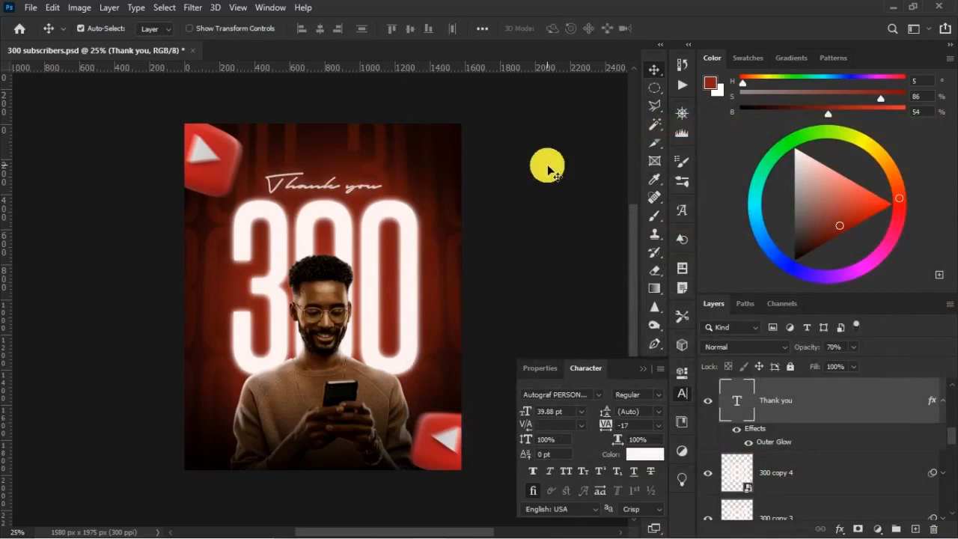
Compare the background with Layer 3 and the Exposure 2 adjustment hidden and shown.
click(431, 164)
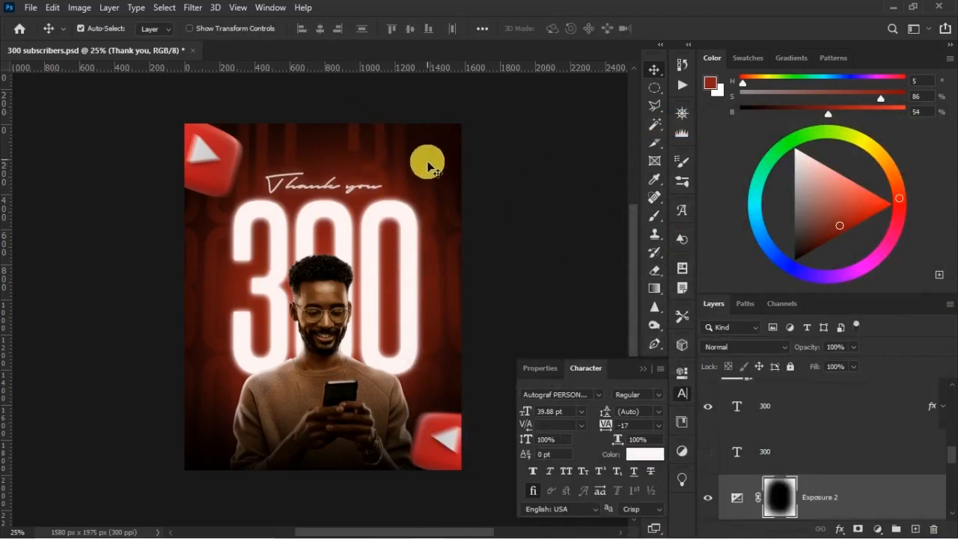
scroll(732, 412, down, 3)
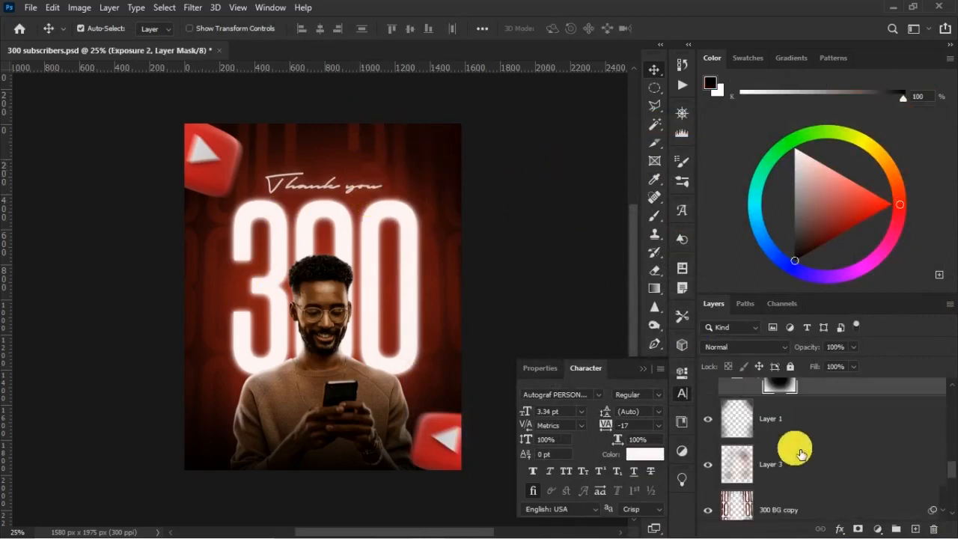
click(707, 468)
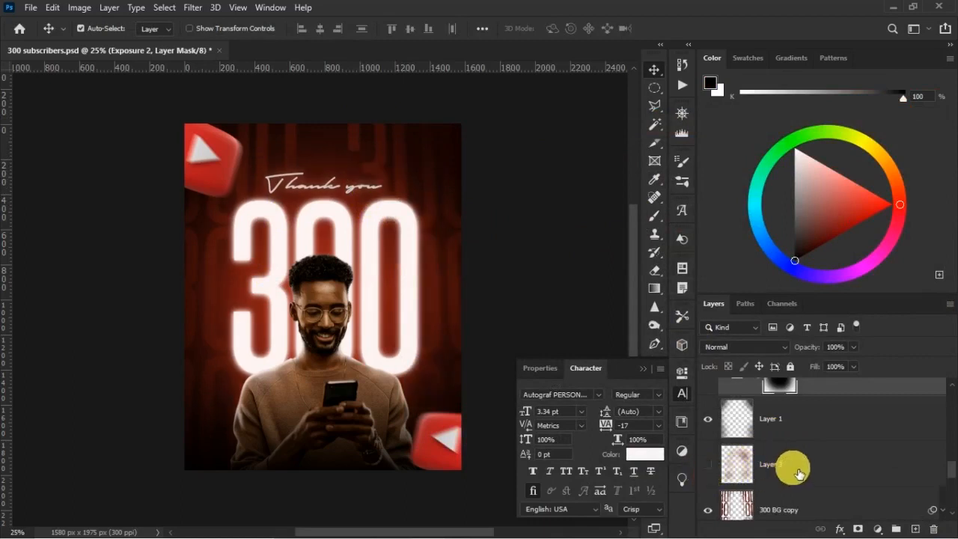
scroll(775, 424, up, 2)
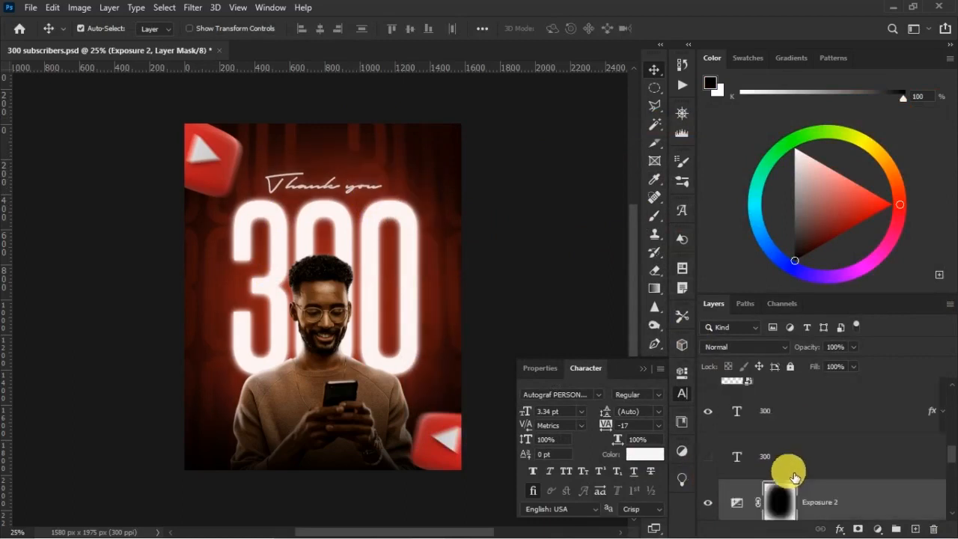
scroll(792, 467, down, 2)
scroll(733, 419, up, 2)
click(709, 503)
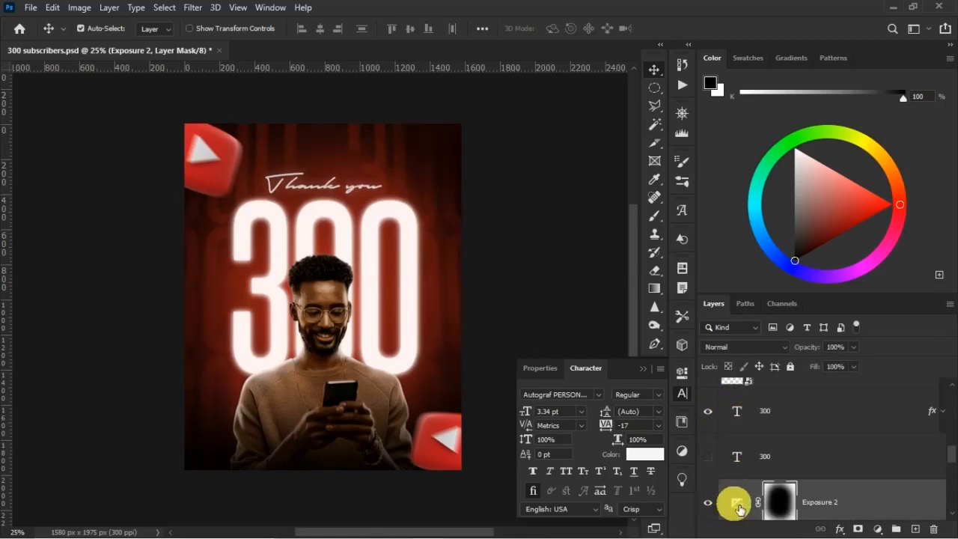
click(747, 502)
click(777, 497)
double_click(772, 483)
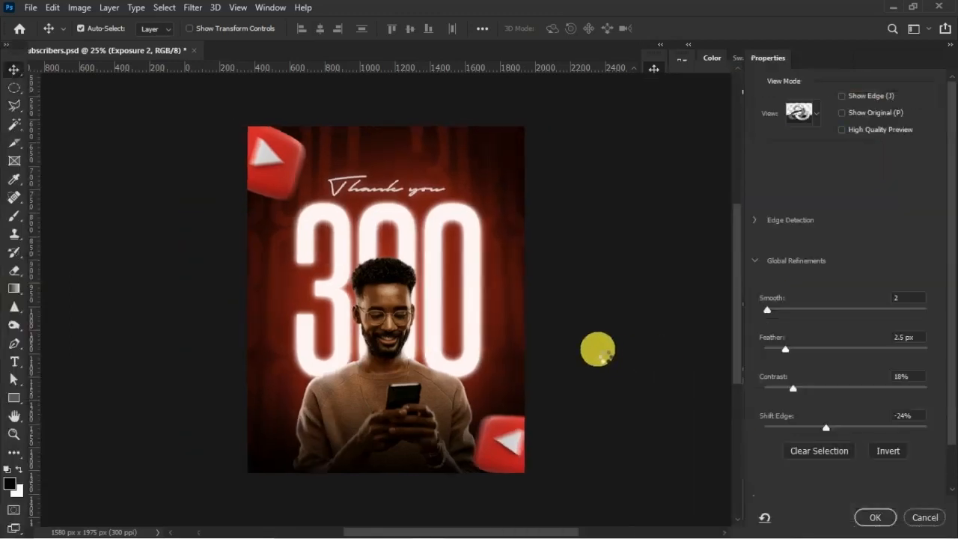
click(928, 518)
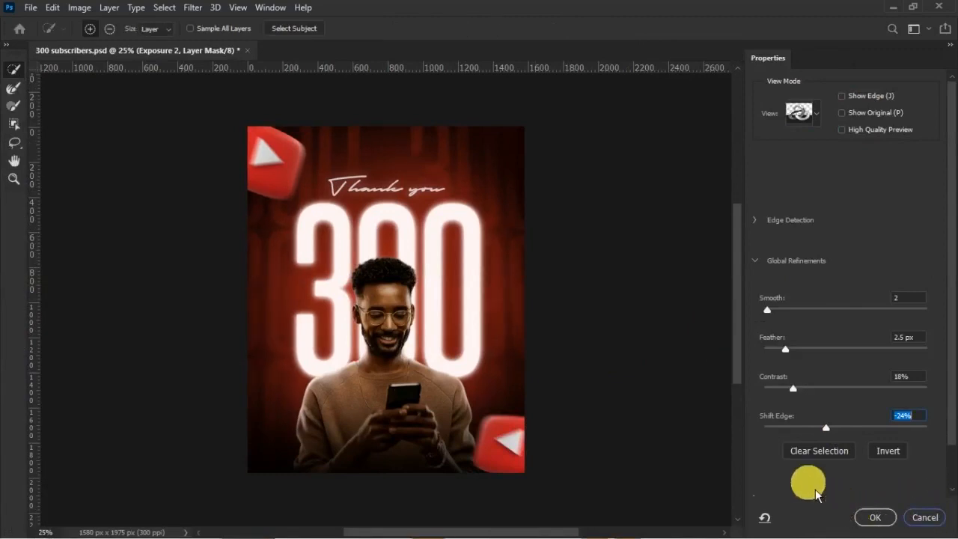
Paint black on the Exposure 2 mask around the "Thank you" text with a 700 px soft brush at 85% opacity and 42% flow.
click(654, 216)
click(415, 169)
drag(349, 163, 309, 190)
mouse_move(293, 152)
mouse_down()
mouse_move(267, 132)
mouse_move(226, 173)
mouse_up()
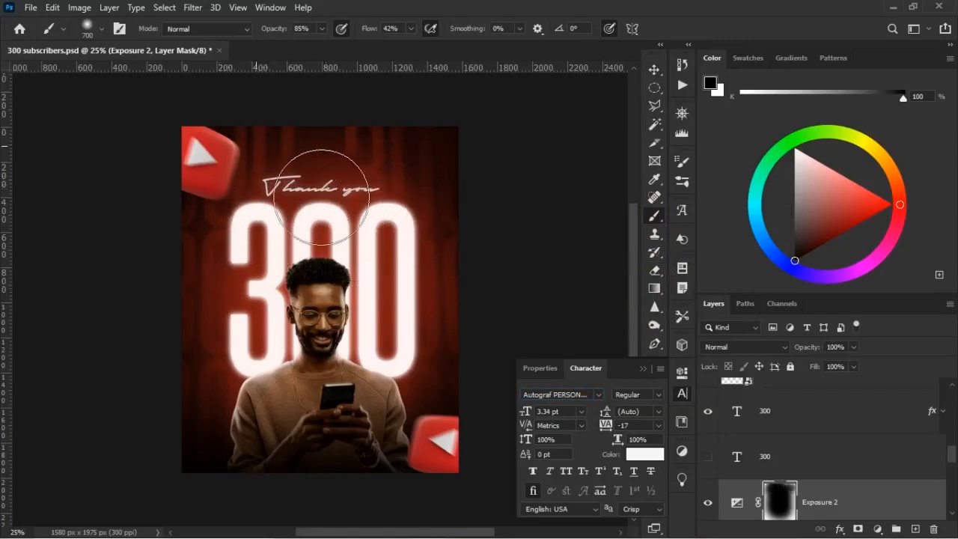
Add a layer mask to 300 BG copy and paint black on it behind the "Thank you" text to fade the pattern there.
scroll(777, 453, up, 4)
scroll(779, 464, down, 3)
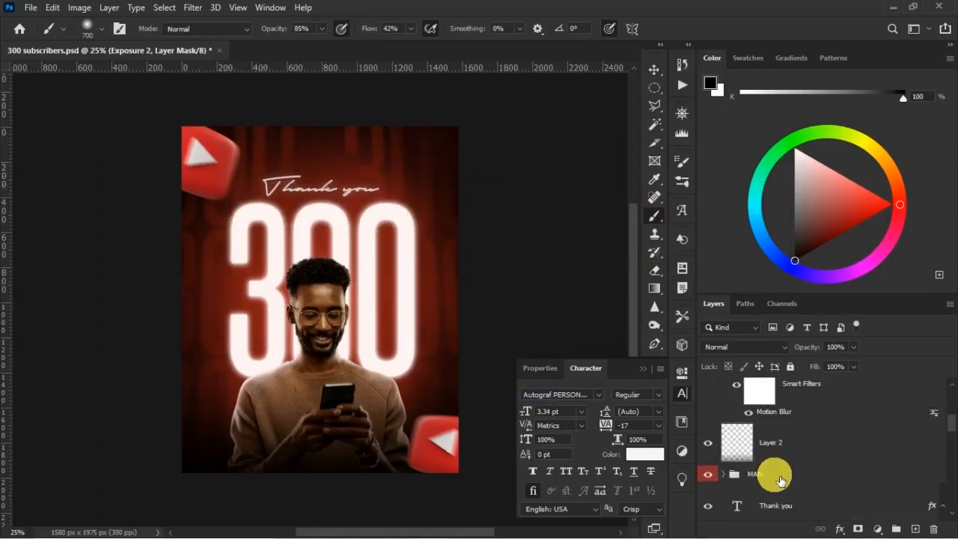
scroll(776, 480, down, 3)
scroll(774, 480, down, 9)
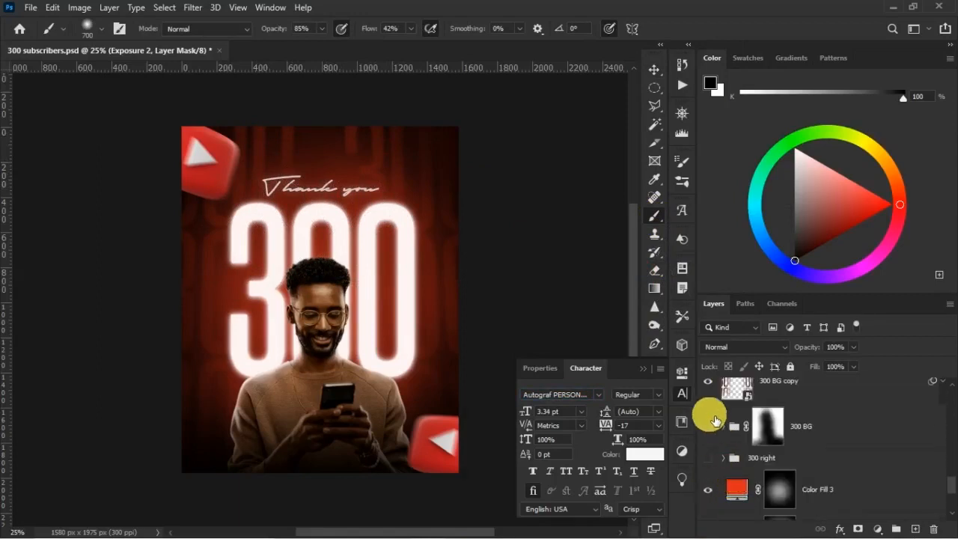
click(709, 382)
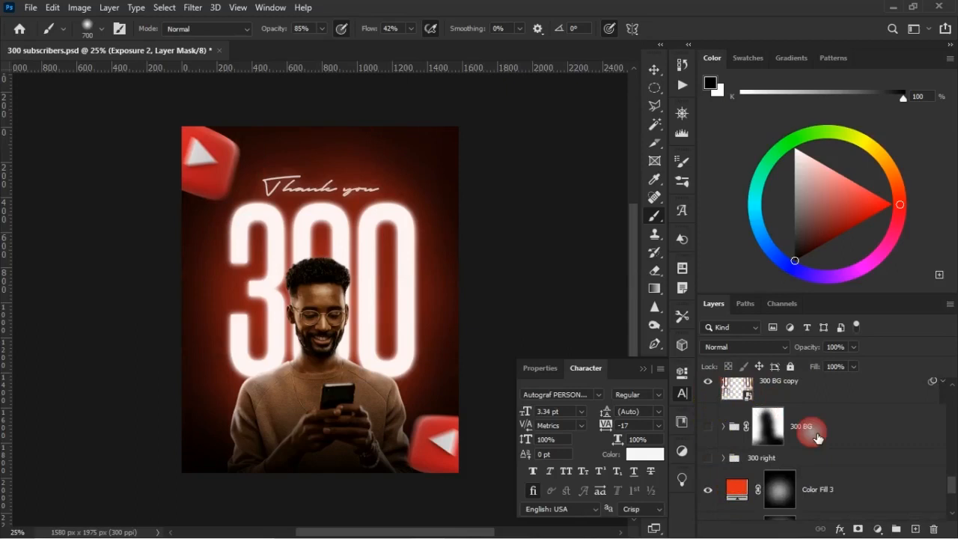
click(808, 387)
click(860, 529)
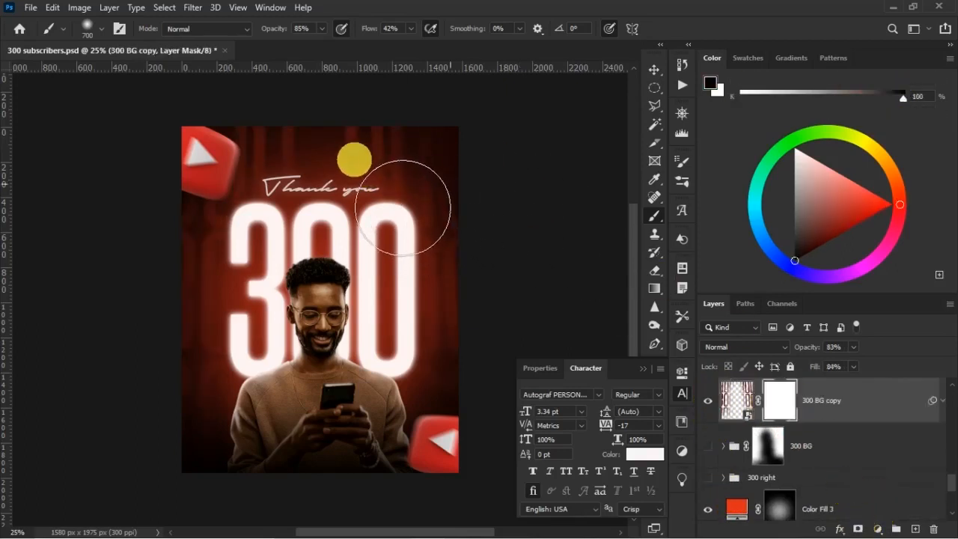
mouse_move(344, 204)
mouse_down()
mouse_move(313, 207)
mouse_move(316, 227)
mouse_move(340, 236)
mouse_up()
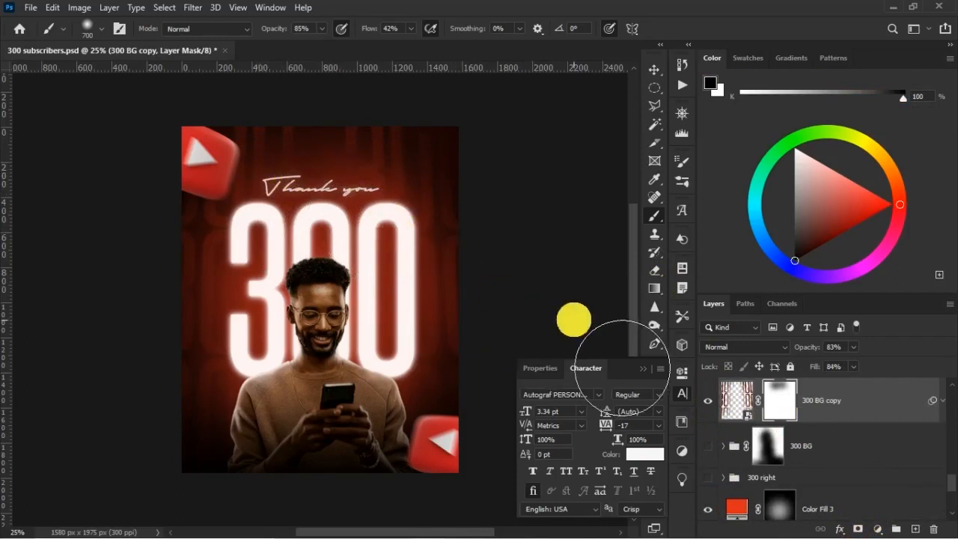
click(643, 368)
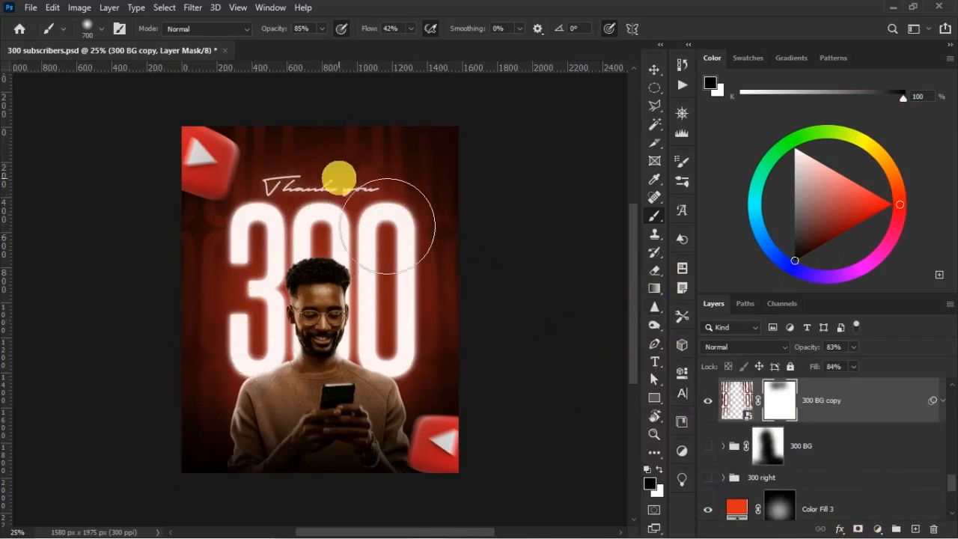
click(358, 317)
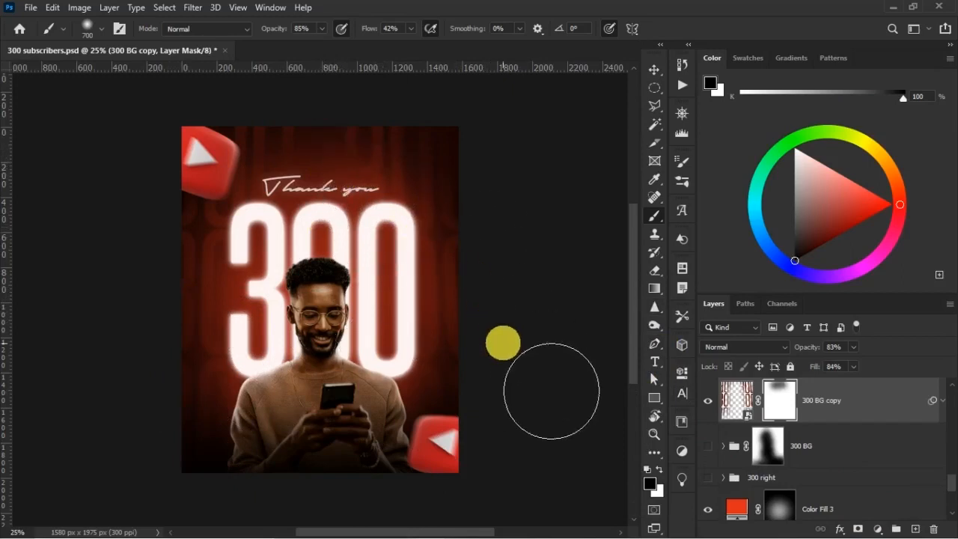
Add a new empty layer above the YouTube logo copy at the top of the layer stack.
key(v)
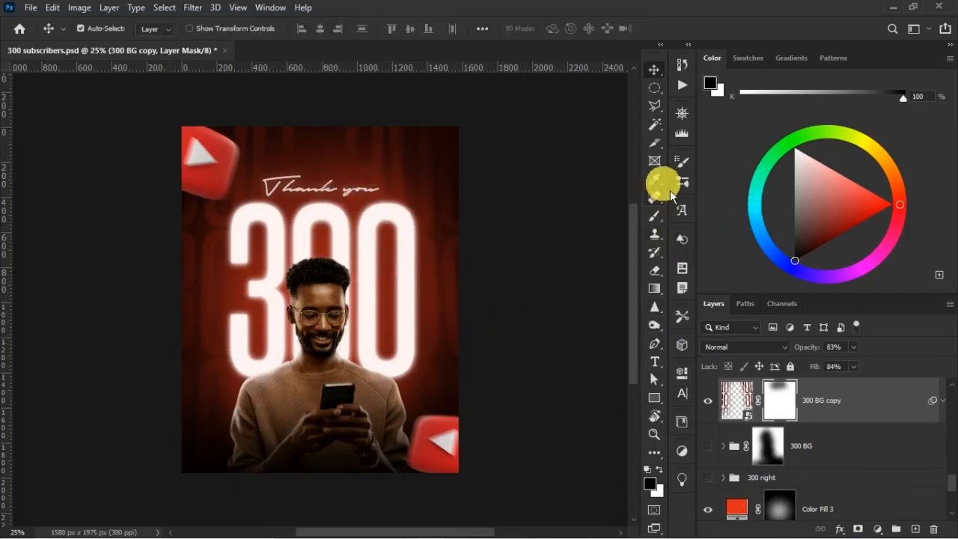
click(655, 362)
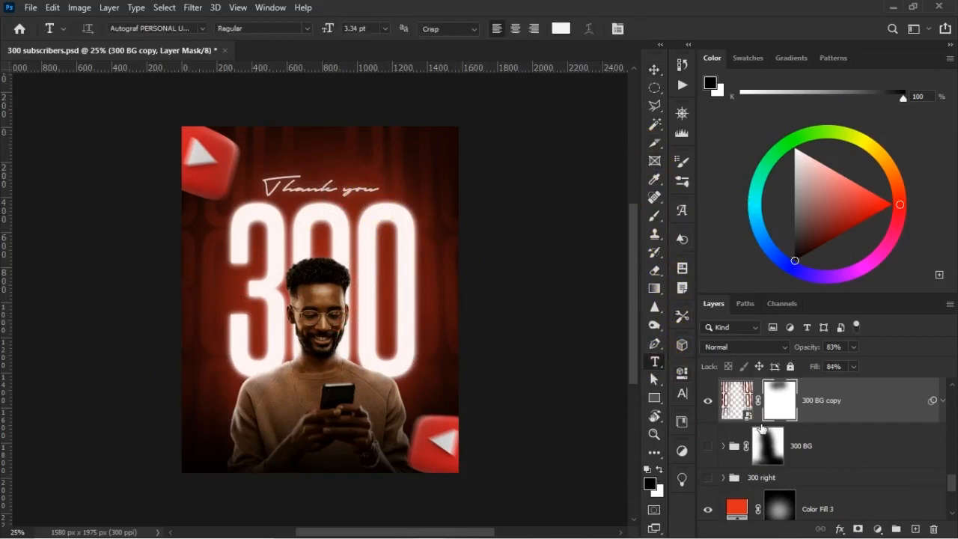
scroll(801, 424, up, 10)
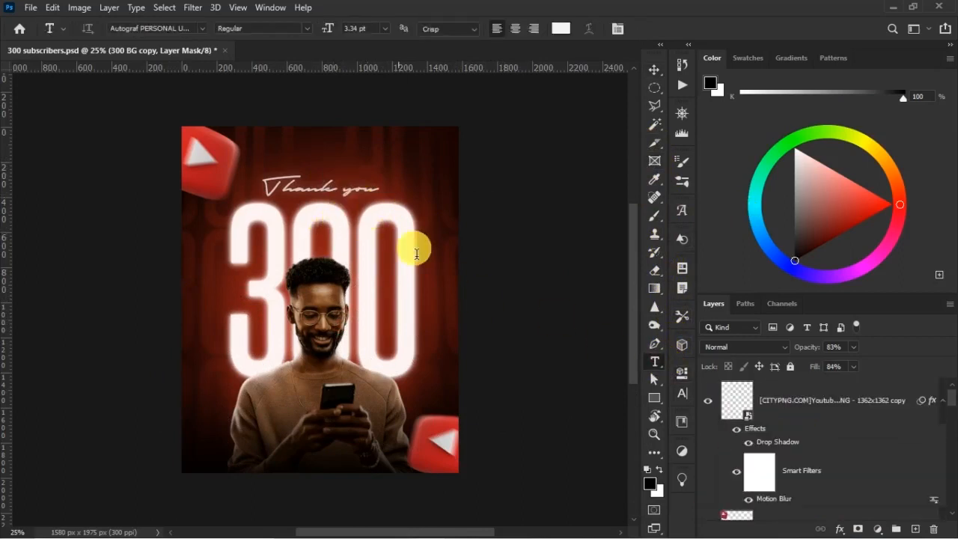
click(813, 398)
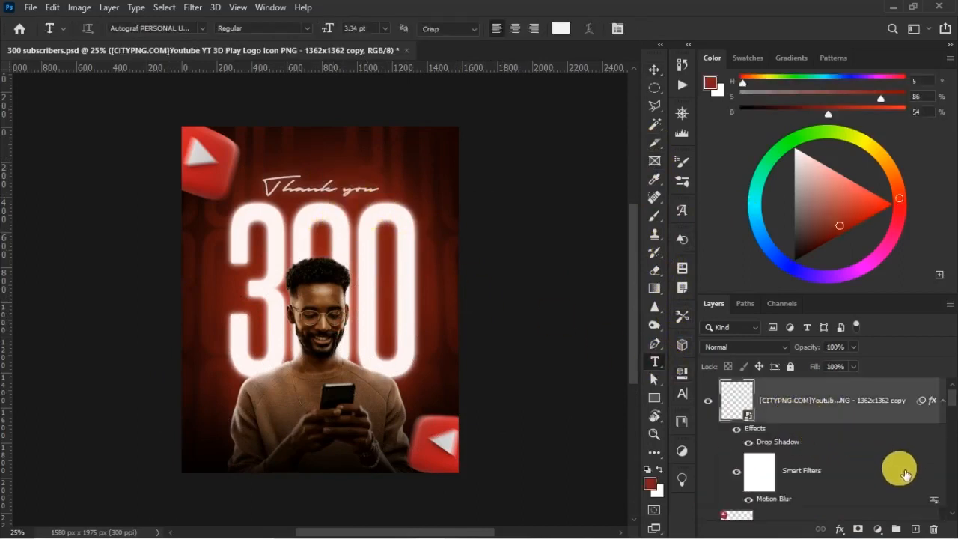
click(915, 529)
Add the word "SUBSCRIBERS" with the Vertical Type tool just beside the end of the "Thank you" text.
click(656, 364)
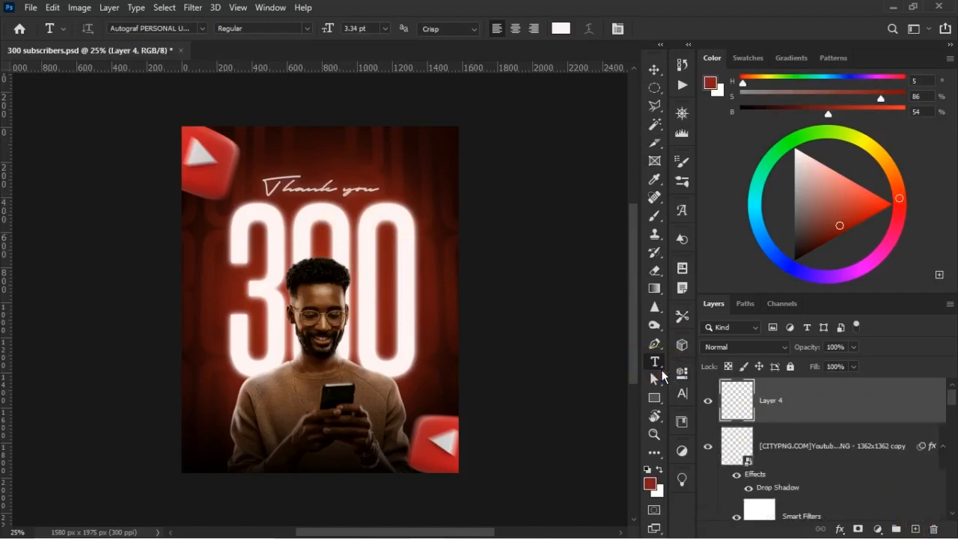
right_click(661, 369)
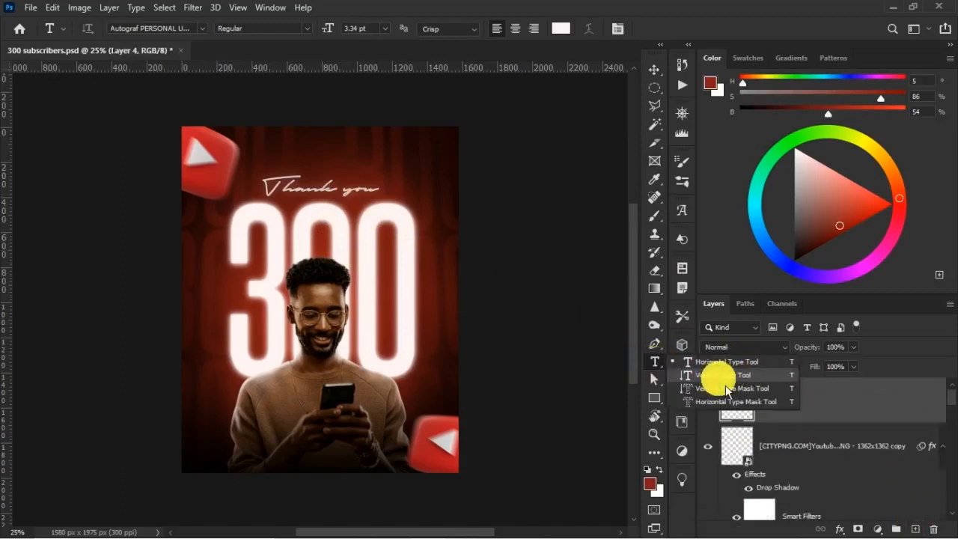
click(724, 378)
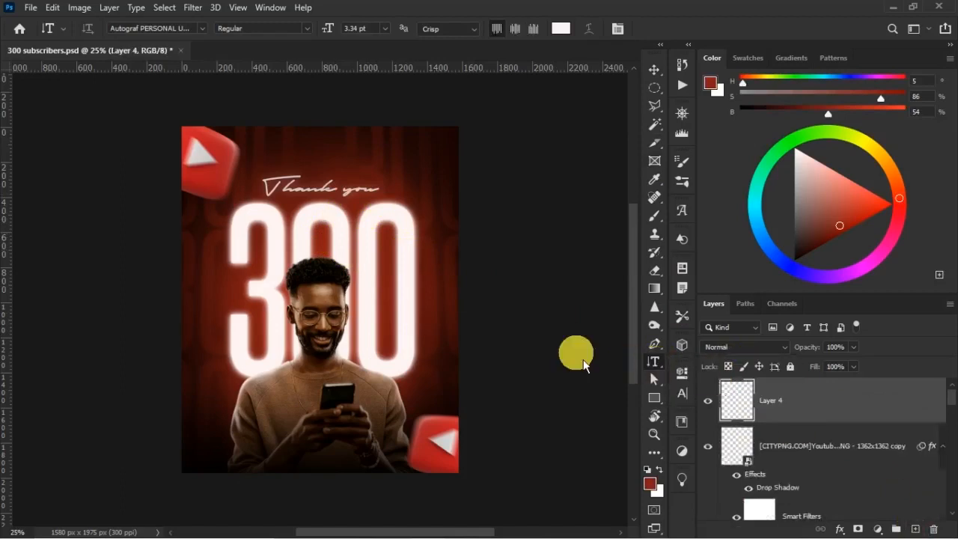
click(389, 247)
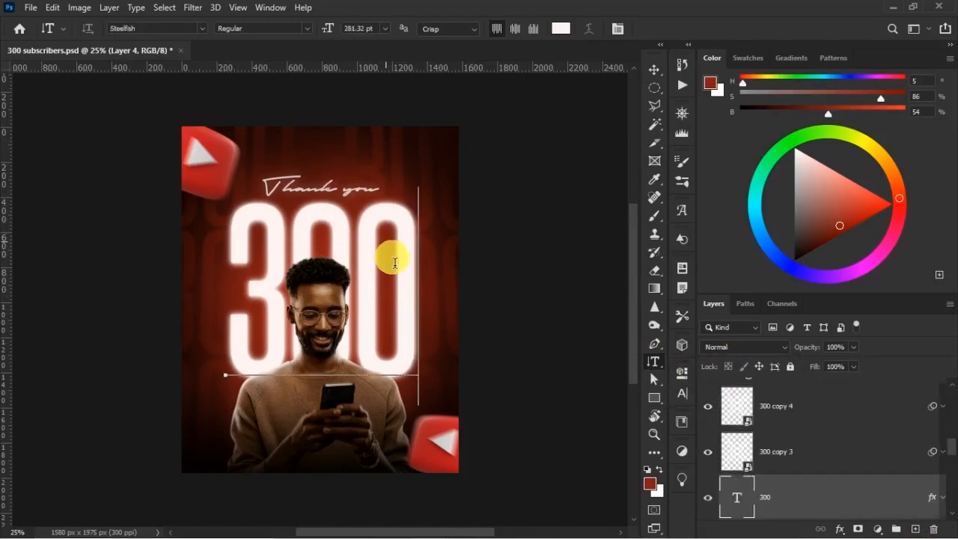
click(473, 257)
click(388, 159)
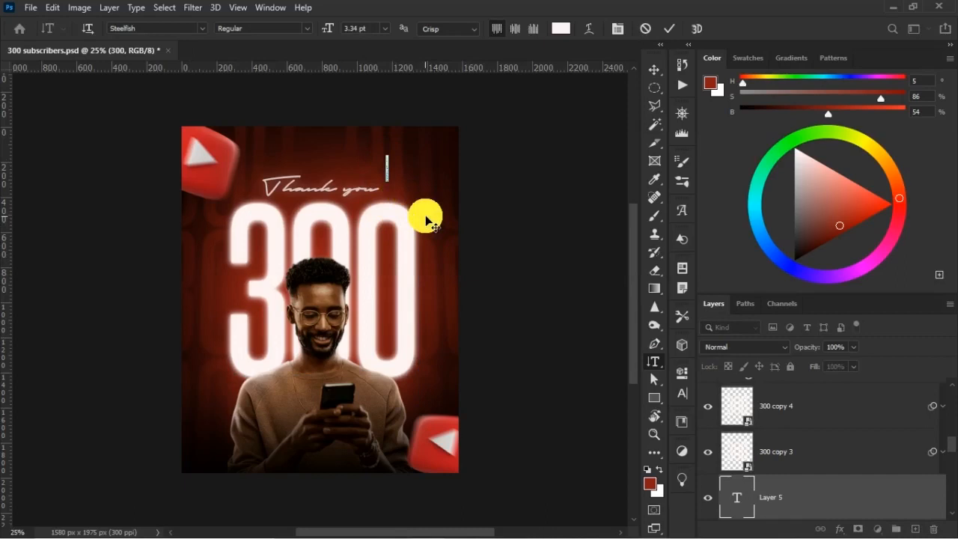
text(SUBSCRIBERS)
click(425, 217)
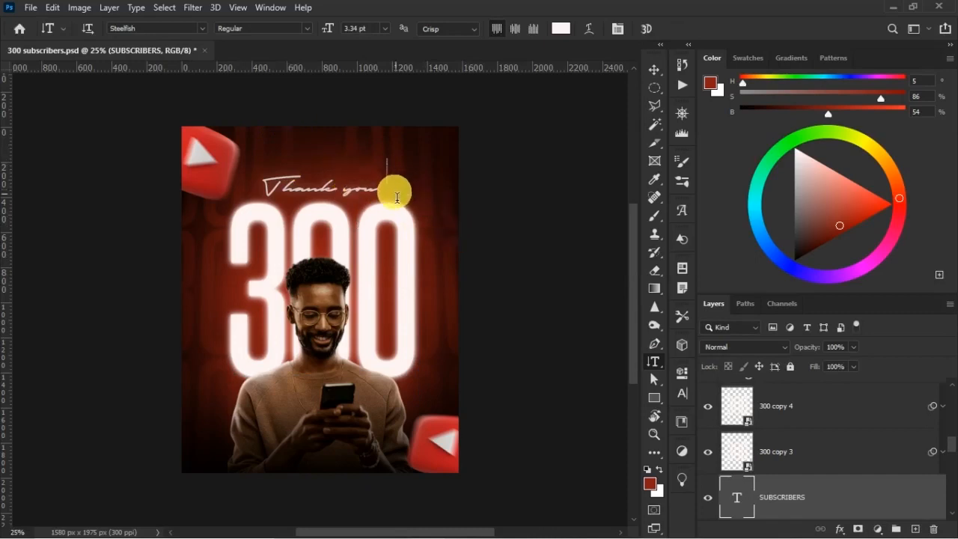
Scale the SUBSCRIBERS text to about 390% and move it inside the last zero of the 300.
click(654, 71)
key(ctrl+t)
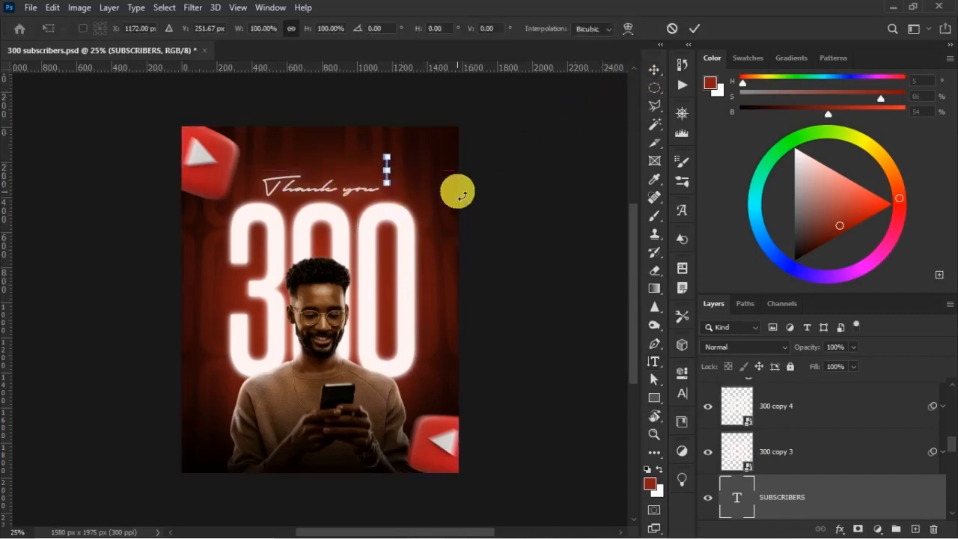
drag(448, 244, 445, 253)
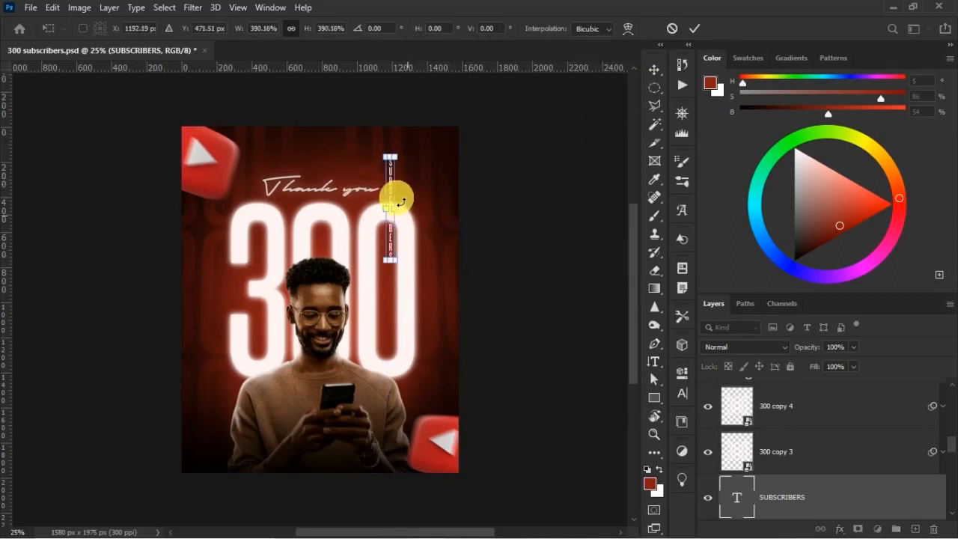
drag(391, 191, 389, 278)
key(Return)
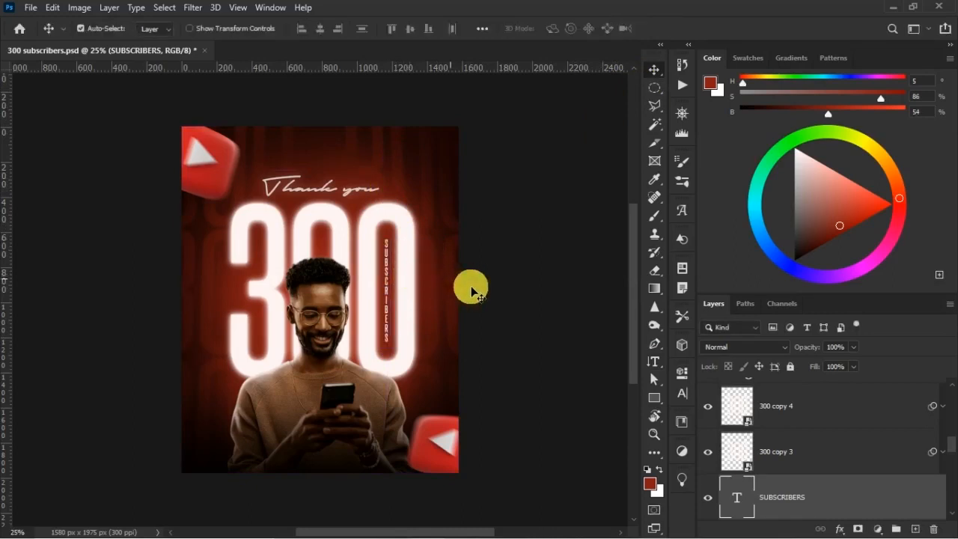
Set the SUBSCRIBERS text to Montserrat Medium at 12 pt.
click(690, 397)
click(563, 397)
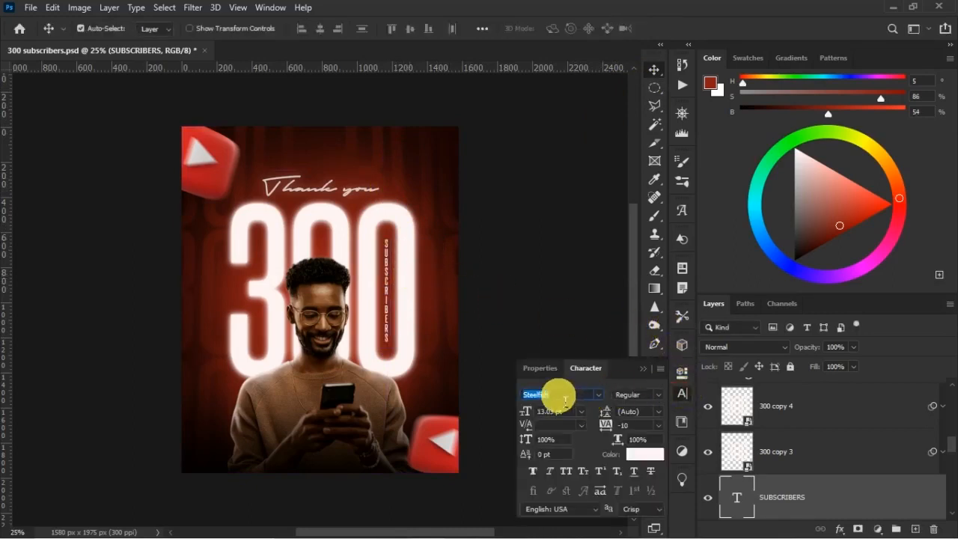
text(MONTS)
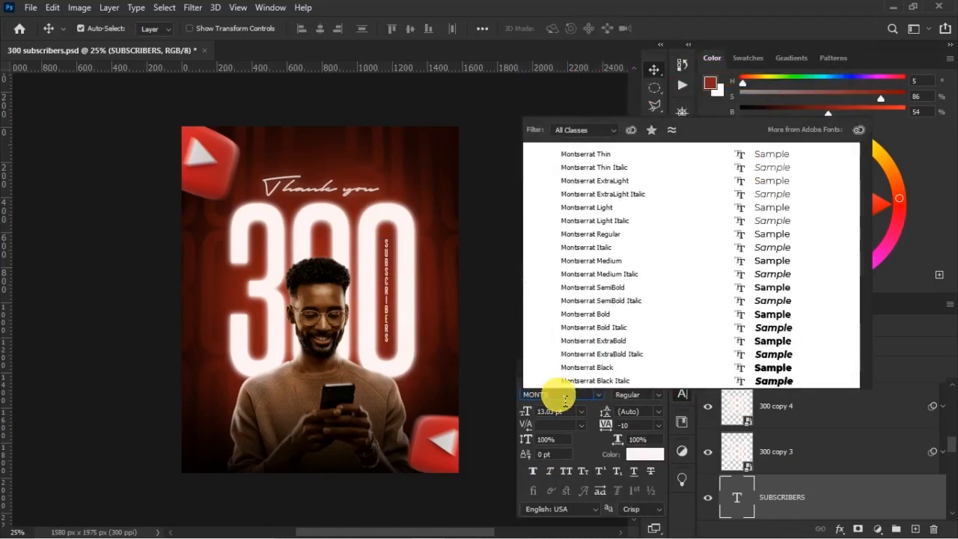
click(608, 264)
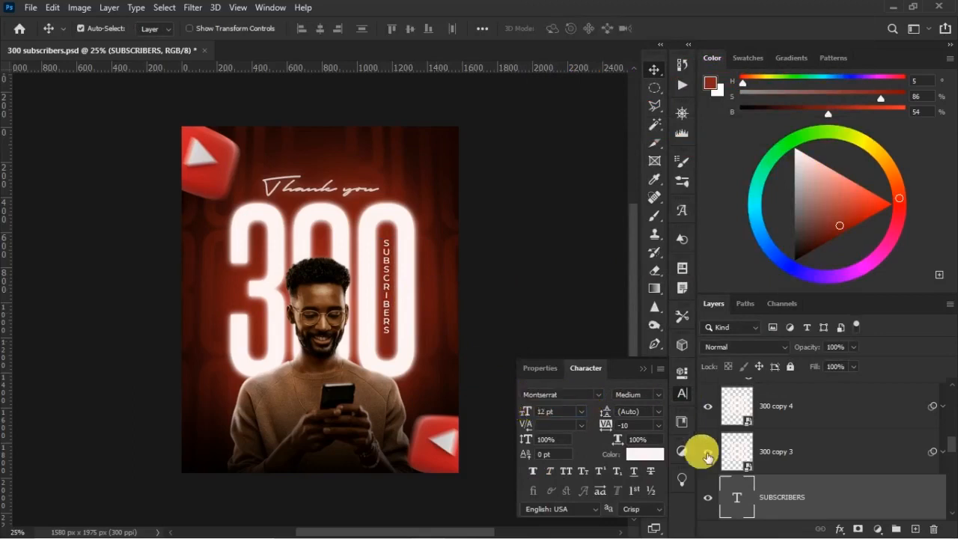
Copy the layer style of the "Thank you" text and paste it onto the SUBSCRIBERS text.
scroll(805, 458, down, 2)
scroll(788, 464, up, 5)
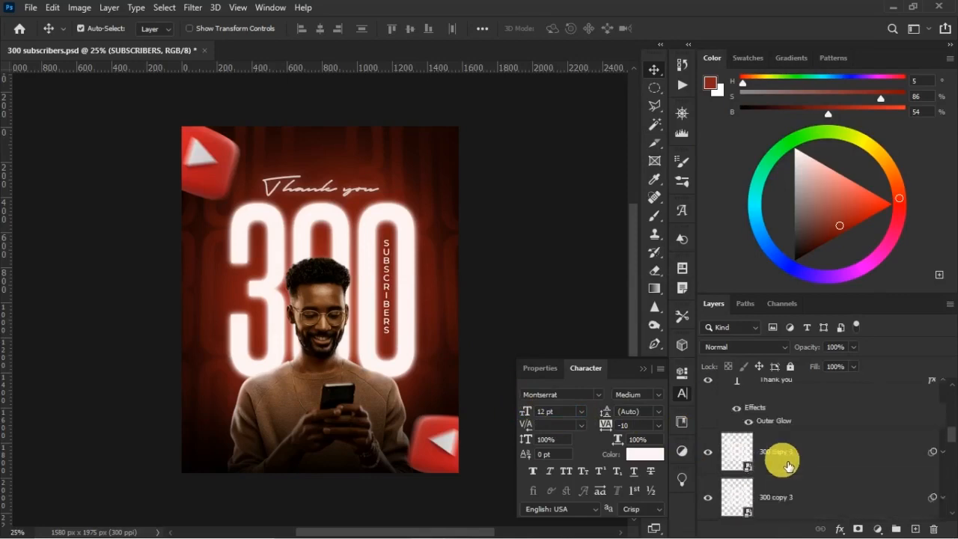
scroll(786, 427, down, 4)
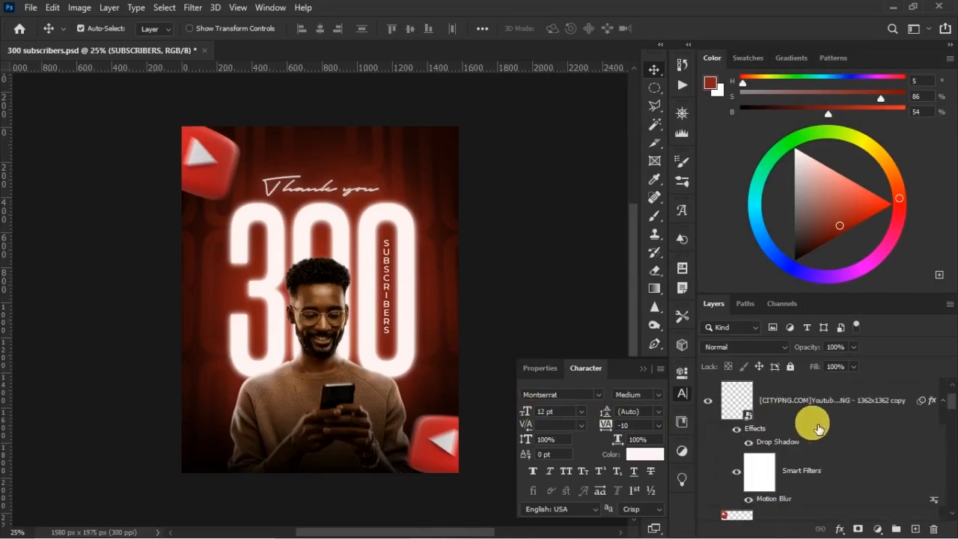
scroll(803, 458, down, 5)
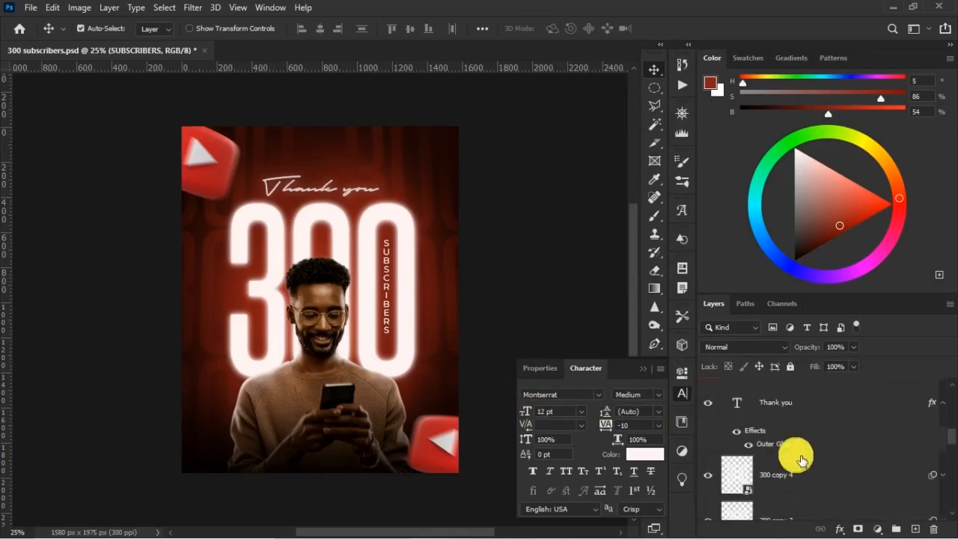
right_click(796, 417)
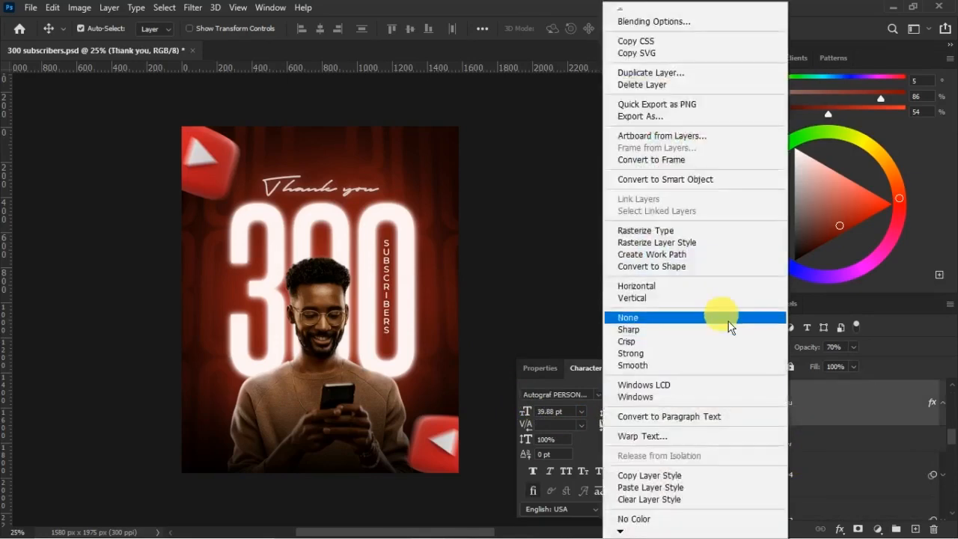
click(694, 472)
scroll(845, 460, down, 3)
scroll(839, 462, down, 10)
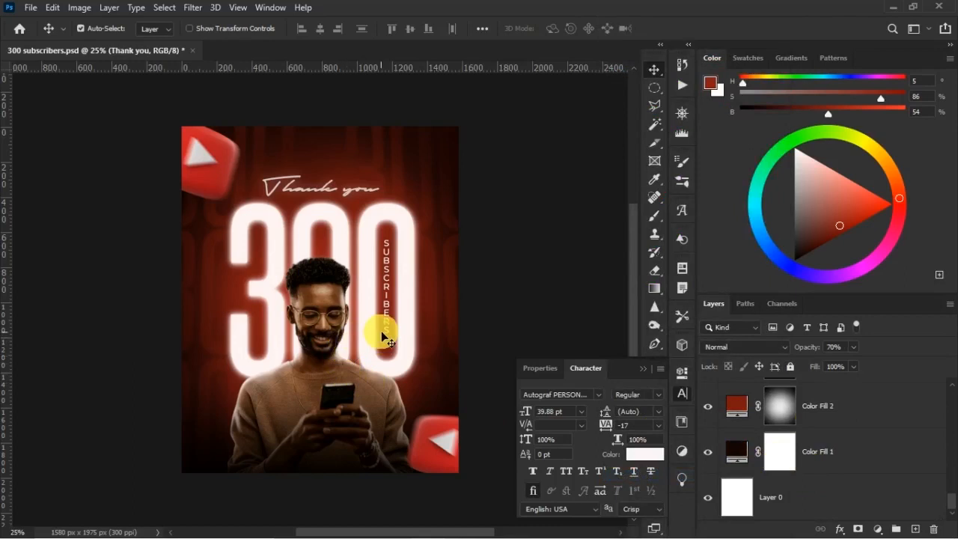
click(384, 335)
right_click(798, 394)
click(732, 484)
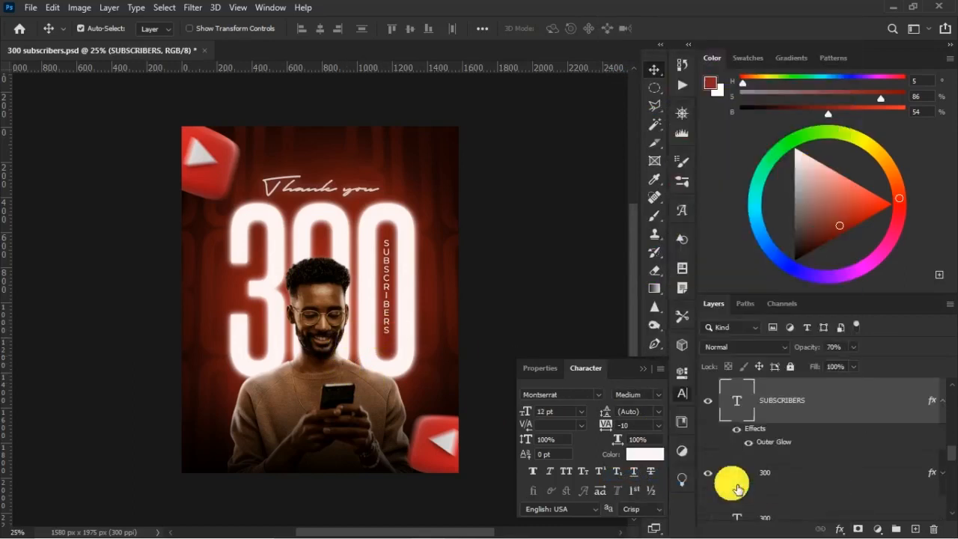
click(531, 276)
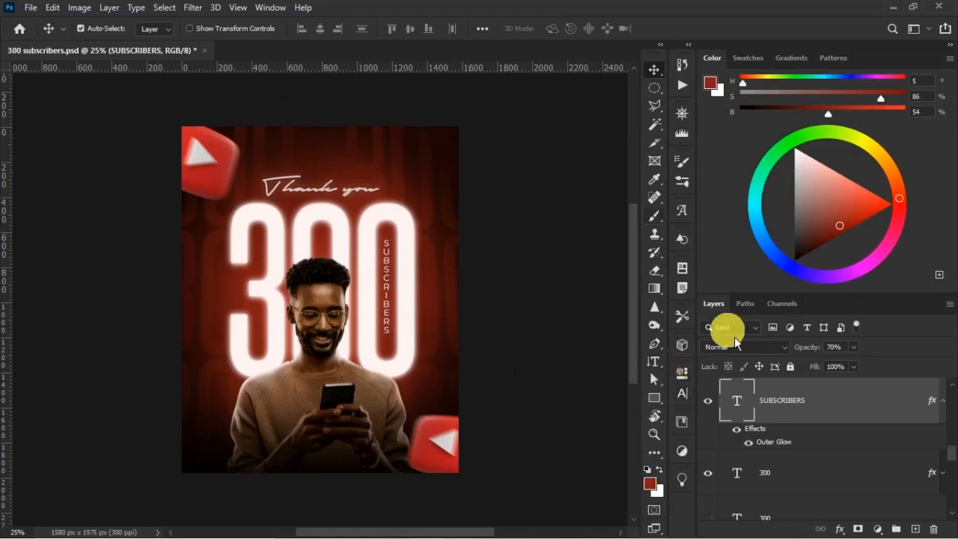
Add a new layer above Layer 4 and draw a rectangle about 636 x 101 px across the man's lower torso.
scroll(845, 424, down, 8)
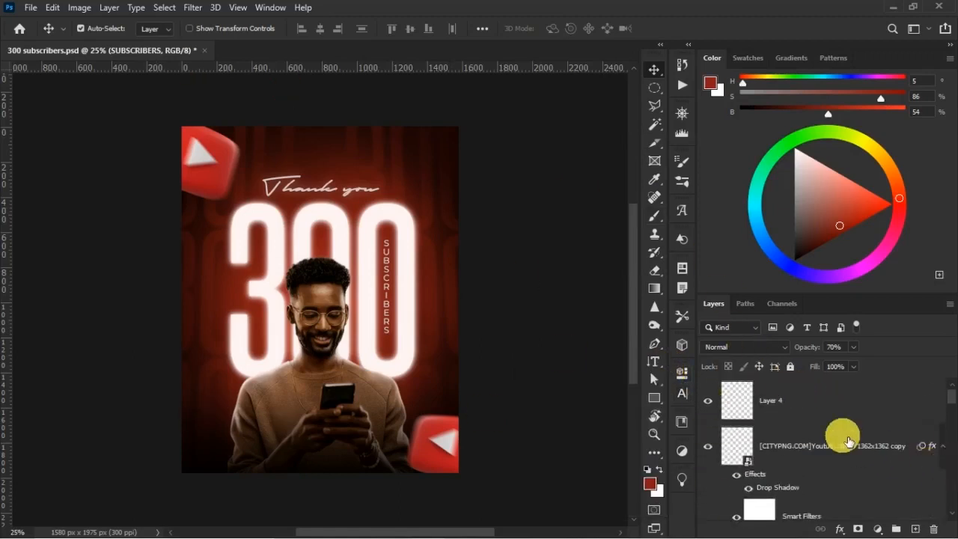
click(846, 405)
click(915, 529)
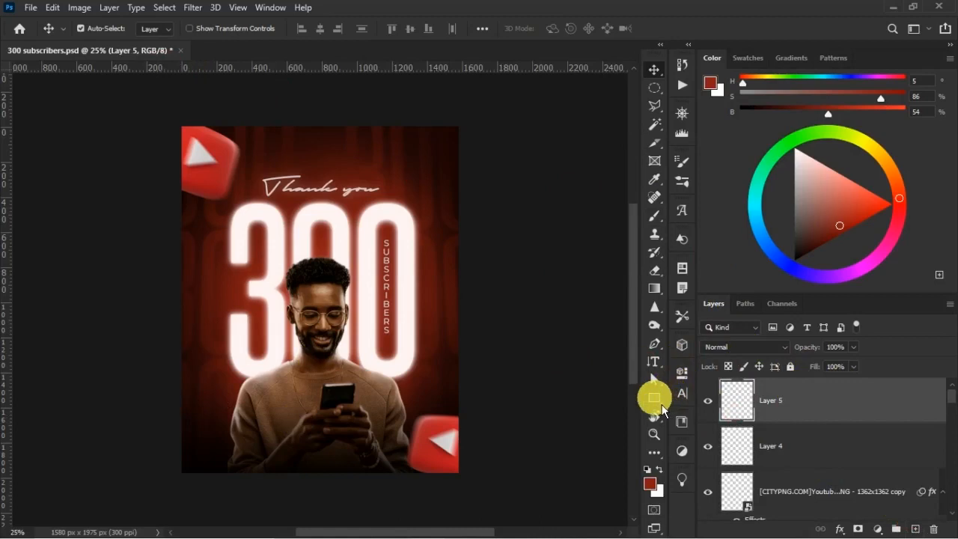
click(655, 397)
click(702, 401)
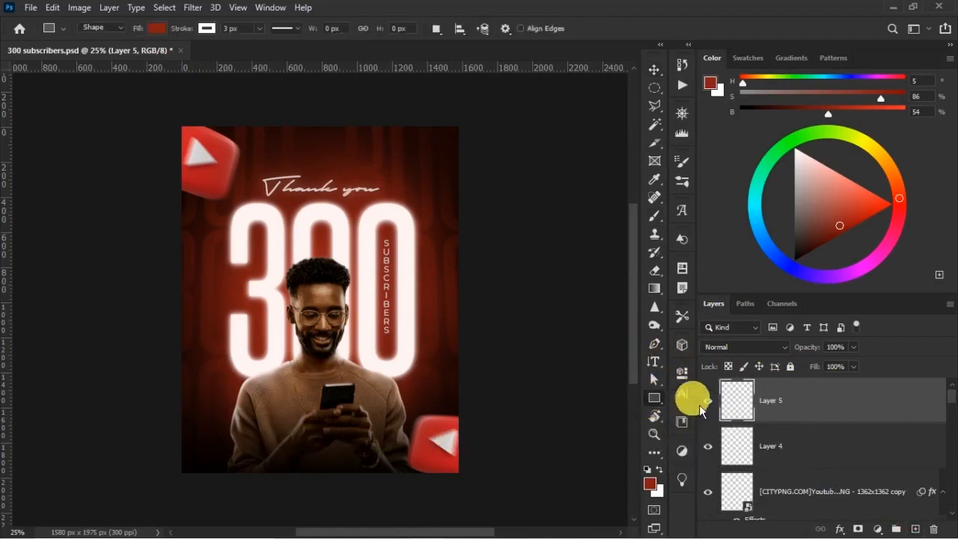
drag(264, 441, 381, 466)
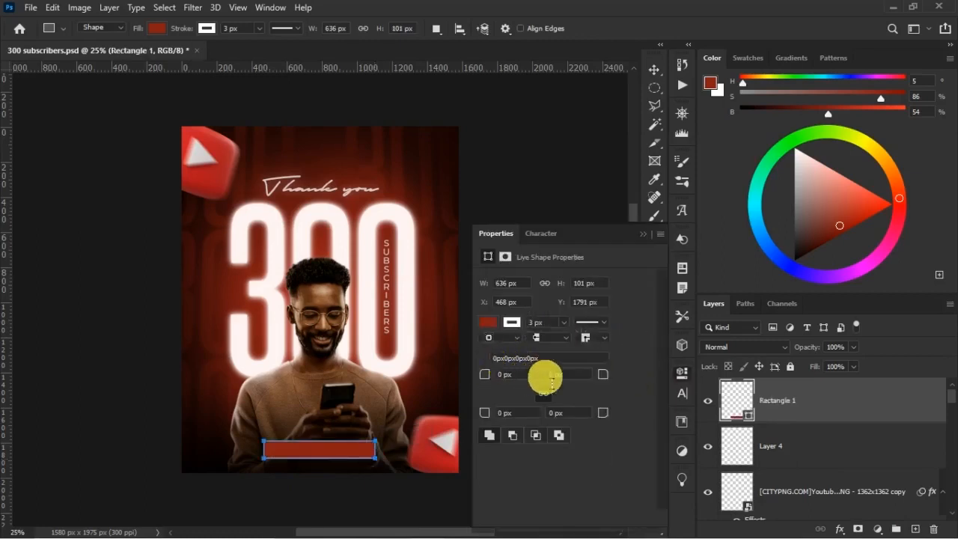
Remove the rectangle's fill, leaving its 3 px white stroke, and round all its corners to 5 px.
click(504, 329)
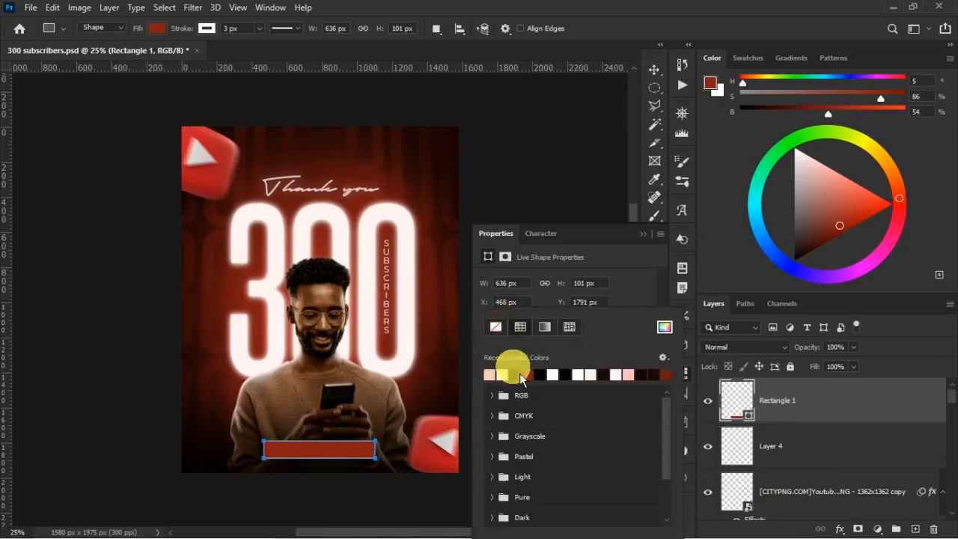
click(496, 328)
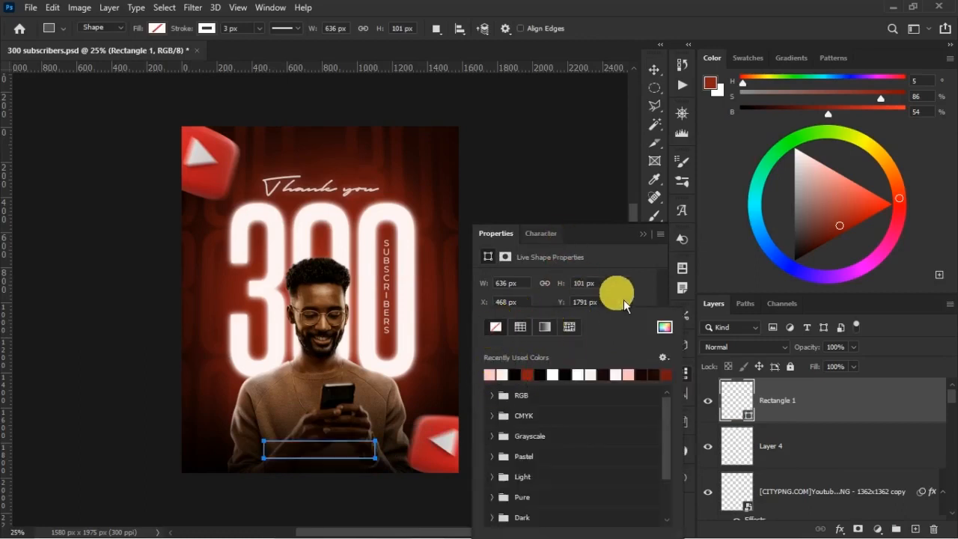
click(538, 351)
click(513, 325)
click(647, 279)
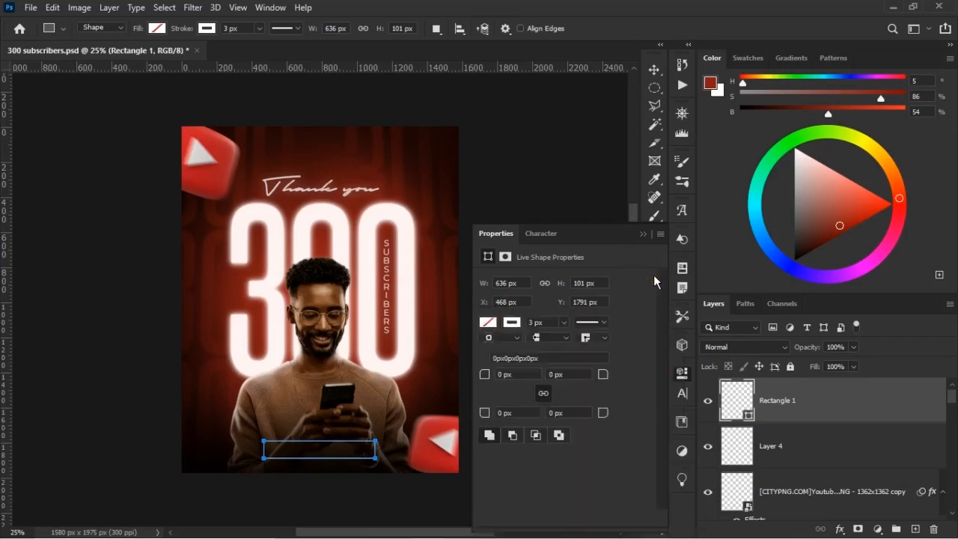
click(509, 376)
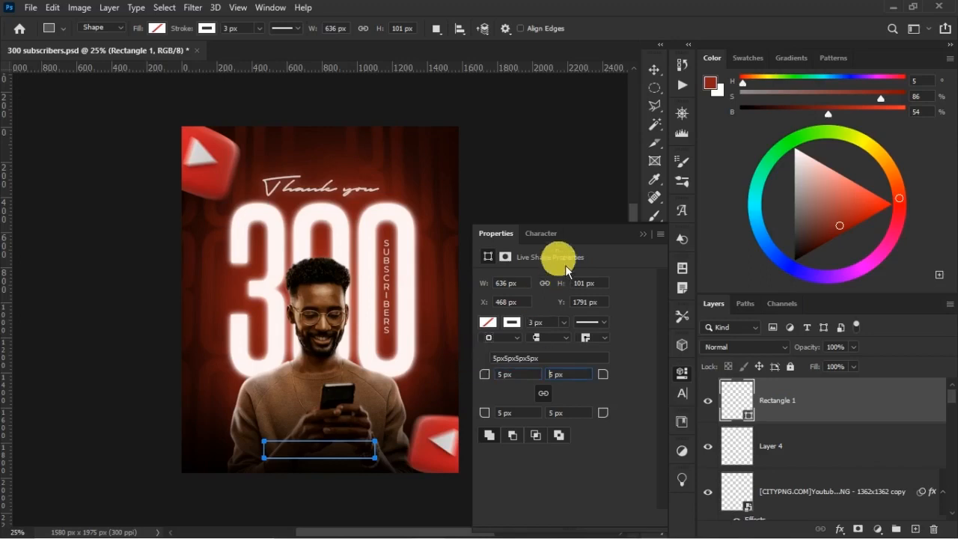
click(643, 234)
Add a new empty layer above Rectangle 1 and inspect the outlined box up close.
click(920, 530)
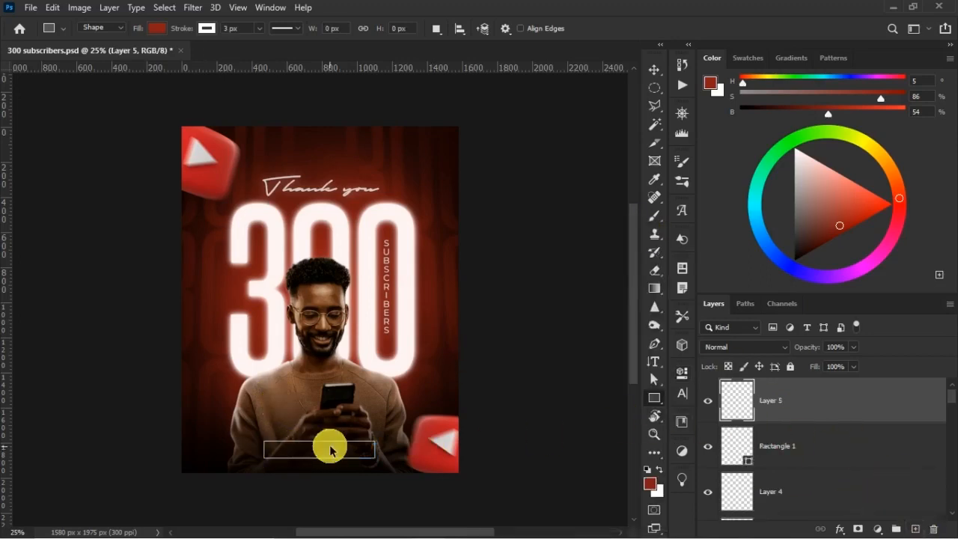
scroll(331, 449, up, 2)
scroll(337, 445, down, 3)
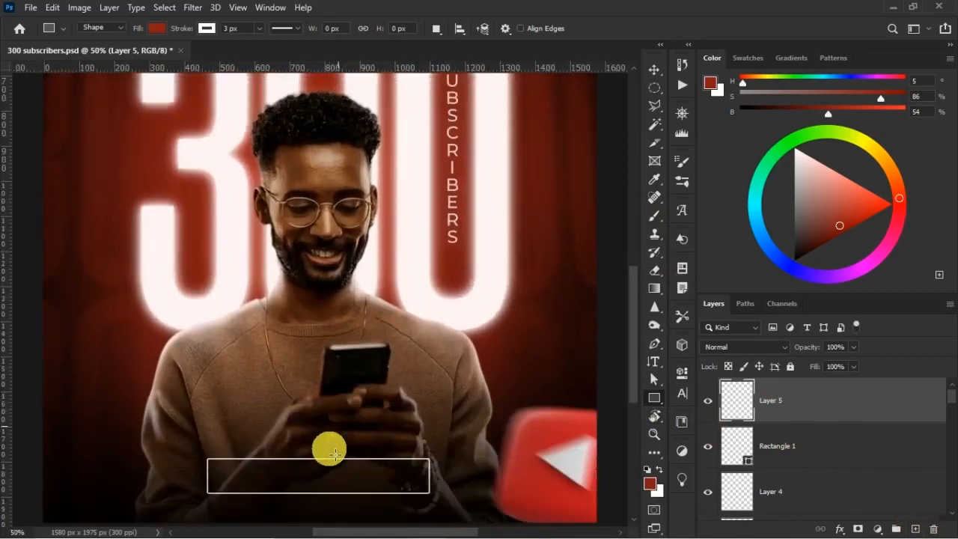
scroll(331, 453, down, 2)
key(v)
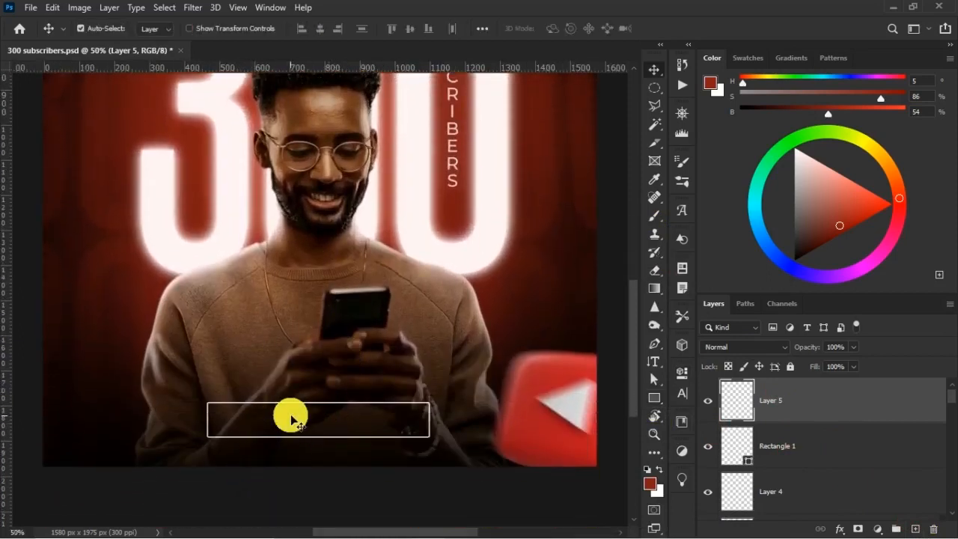
key(ctrl+minus)
key(ctrl+minus)
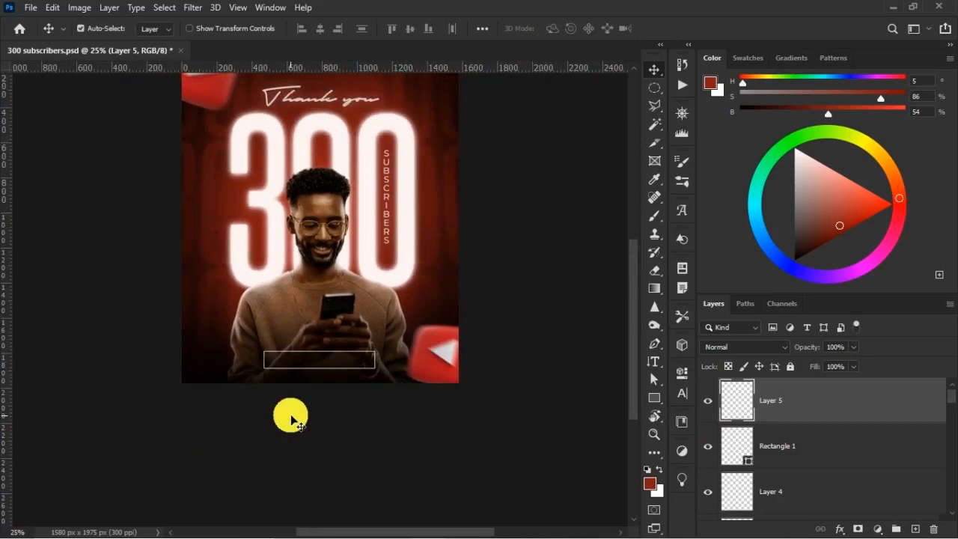
Nudge the vertical SUBSCRIBERS text slightly downward inside the last zero of the 300.
scroll(391, 262, up, 2)
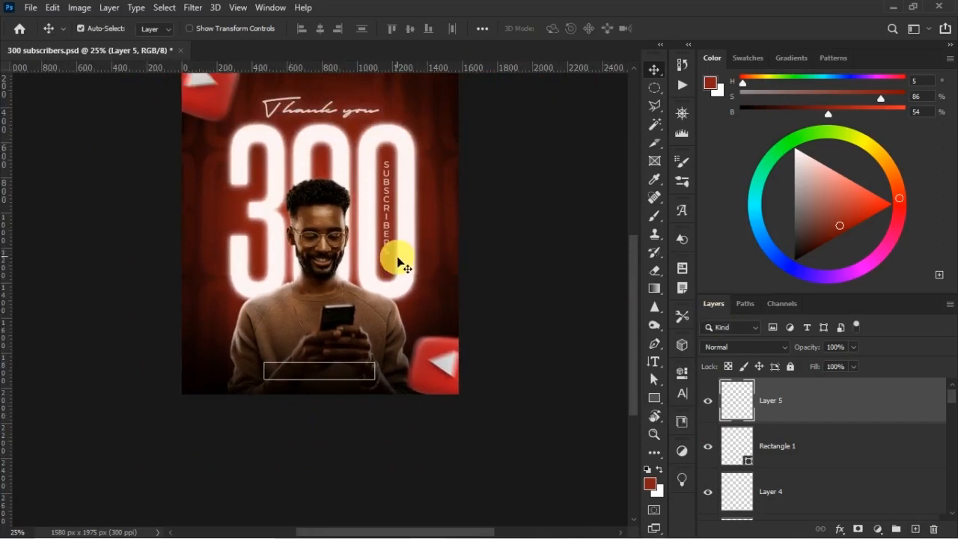
scroll(414, 347, up, 2)
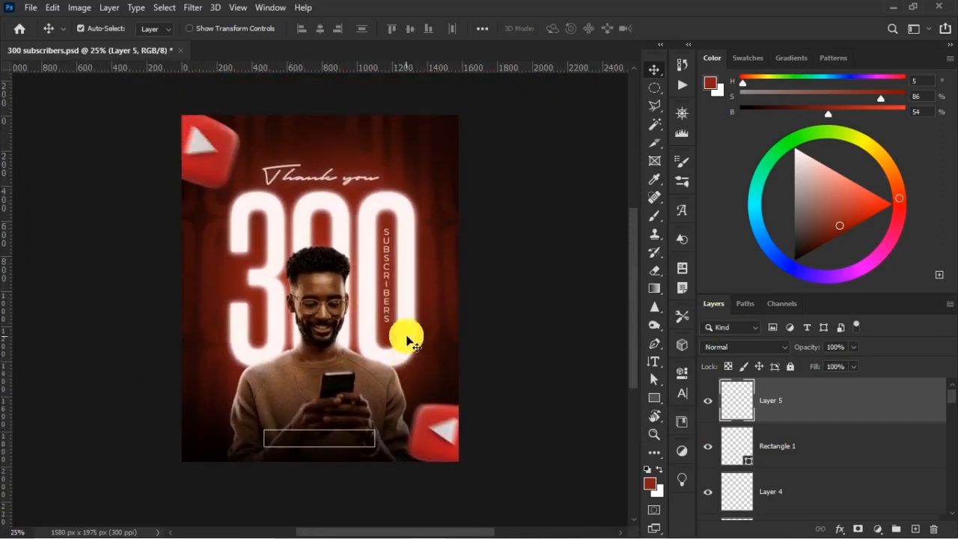
click(389, 299)
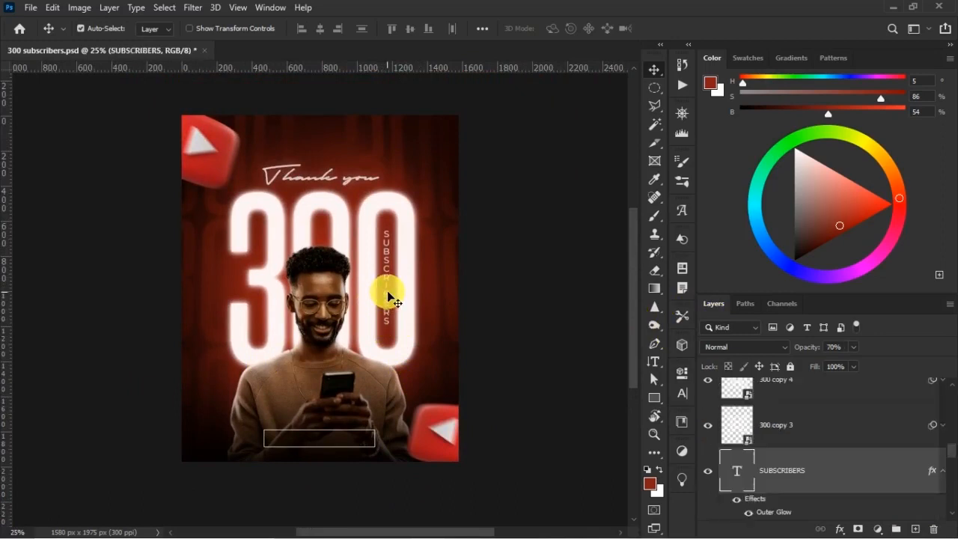
Place the Dust particles texture on Layer 5, scale it to 61.49% and position it over the poster's lower half.
scroll(891, 395, down, 5)
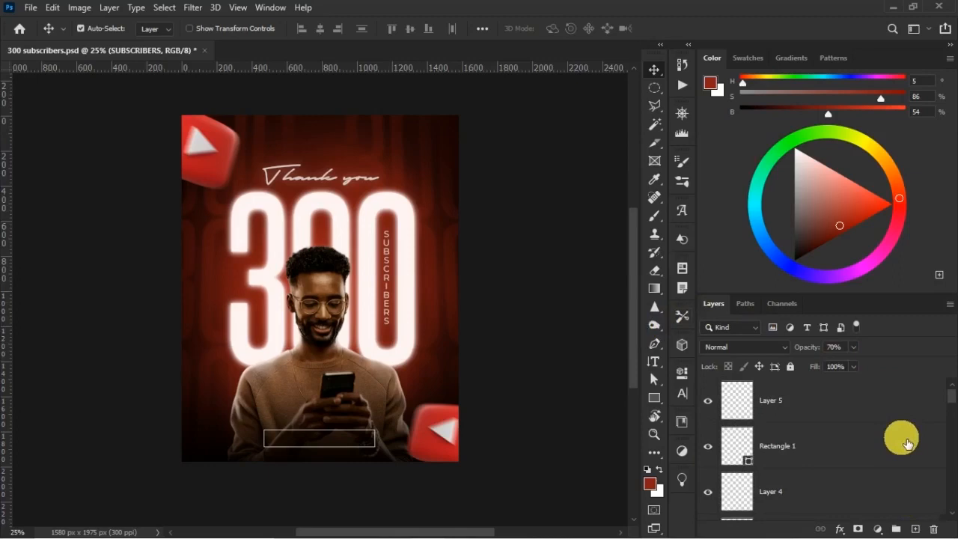
click(854, 402)
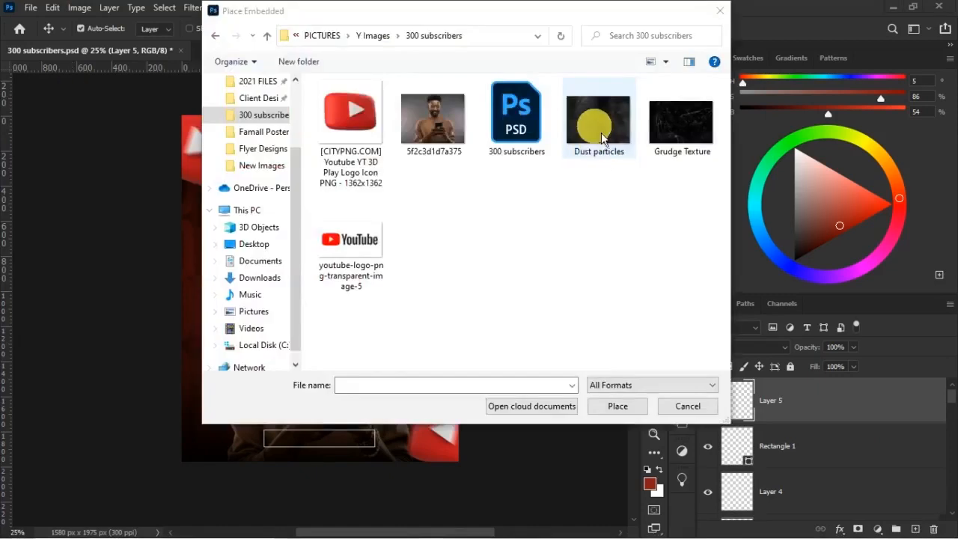
double_click(599, 123)
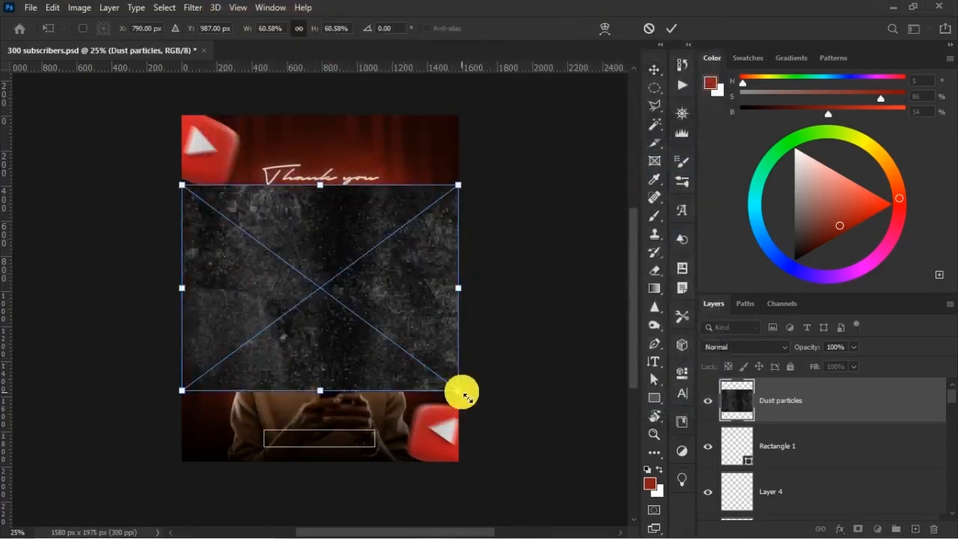
drag(464, 396, 472, 400)
drag(409, 396, 391, 420)
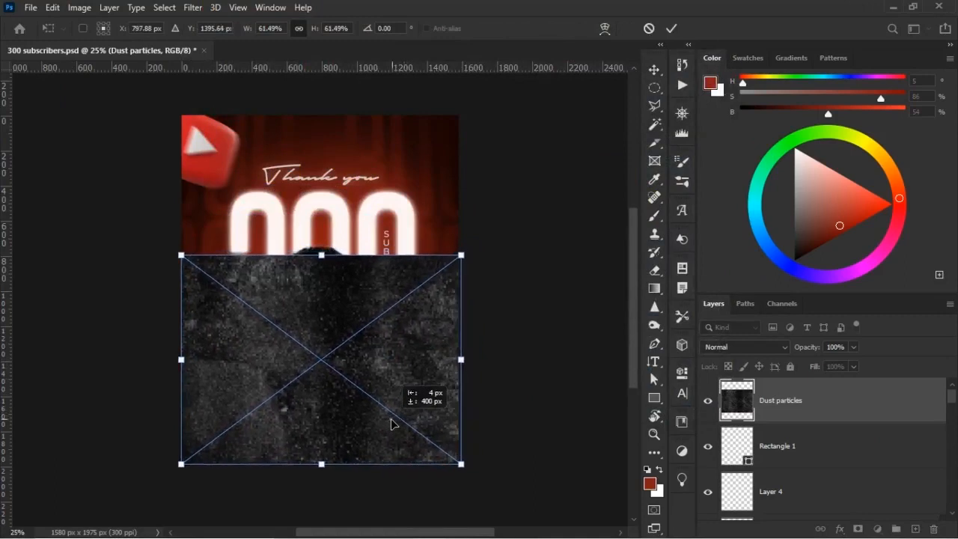
key(Return)
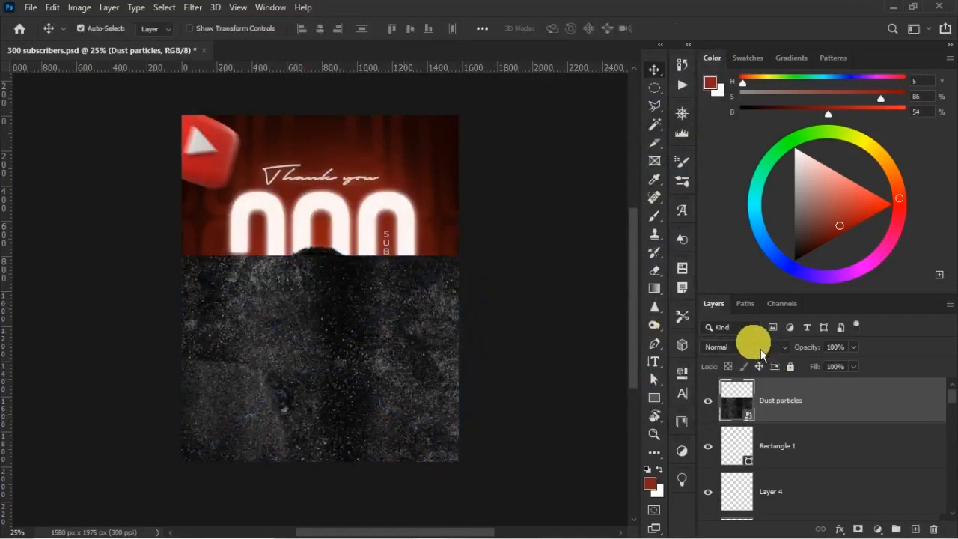
Blend the Dust particles layer in Screen mode and add a black layer mask that hides it.
click(758, 346)
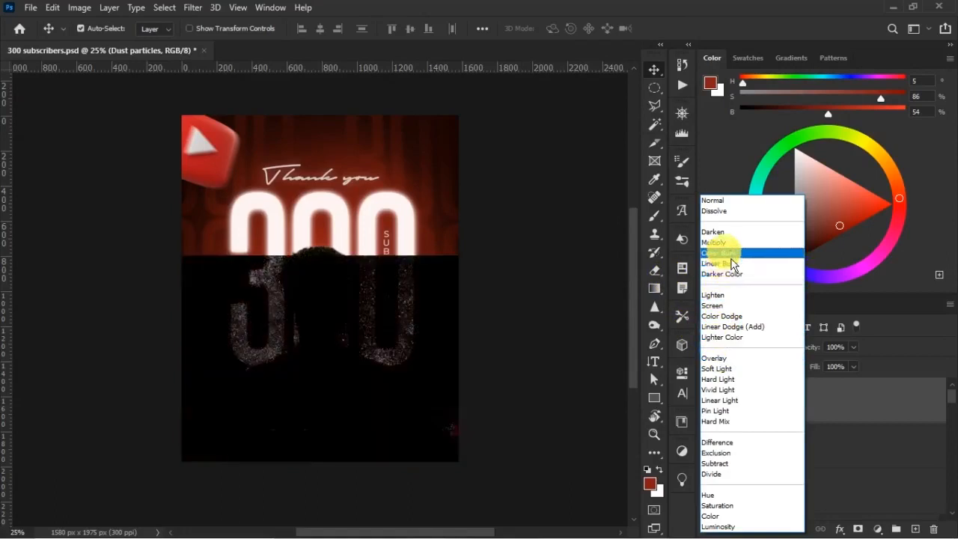
click(739, 307)
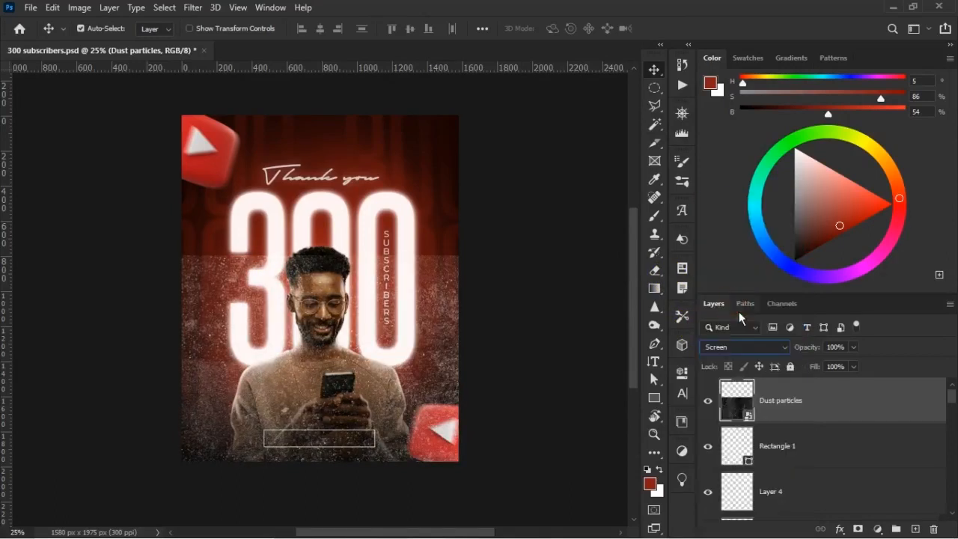
alt+click(859, 529)
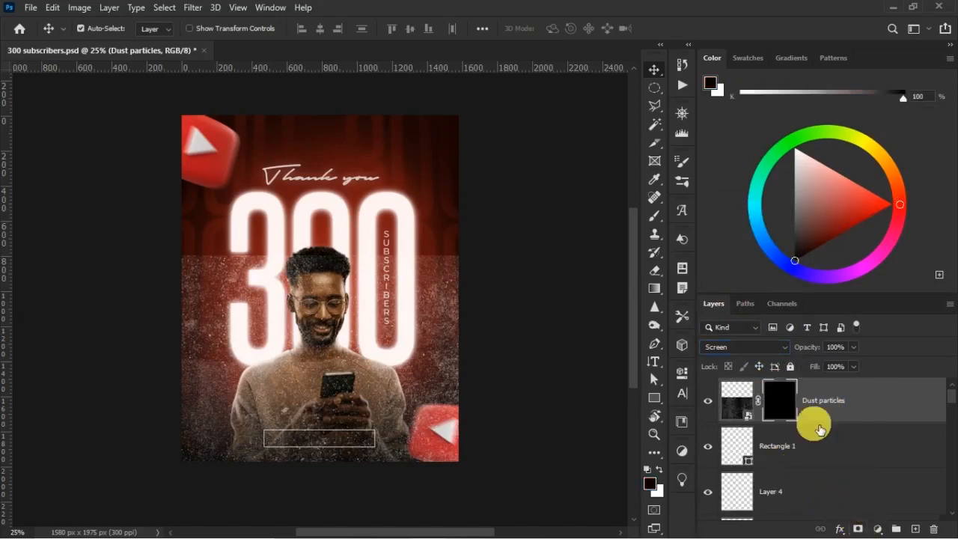
Reveal dust along the poster's lower sides by painting white on the mask with a 64% opacity, 28% flow brush.
key(b)
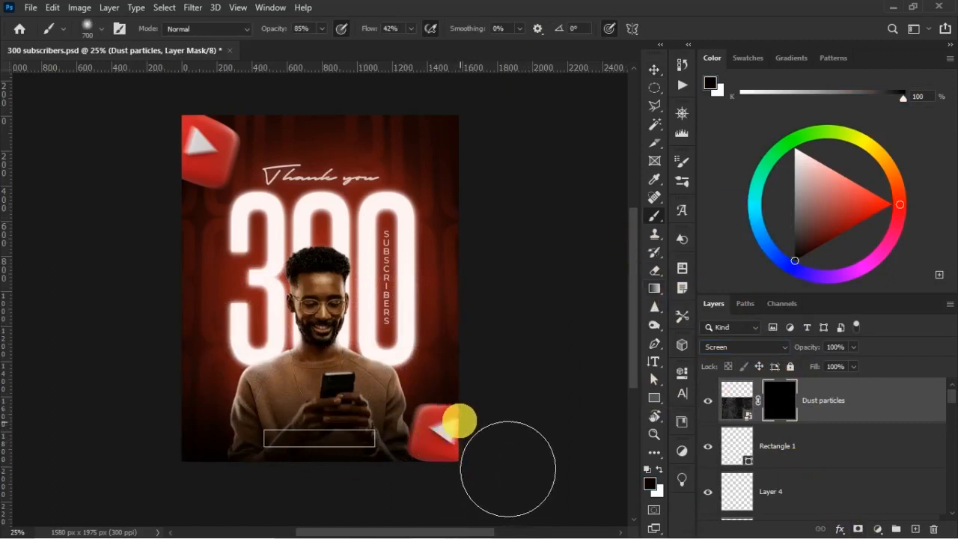
mouse_move(201, 440)
mouse_down()
mouse_move(236, 458)
mouse_move(201, 419)
mouse_up()
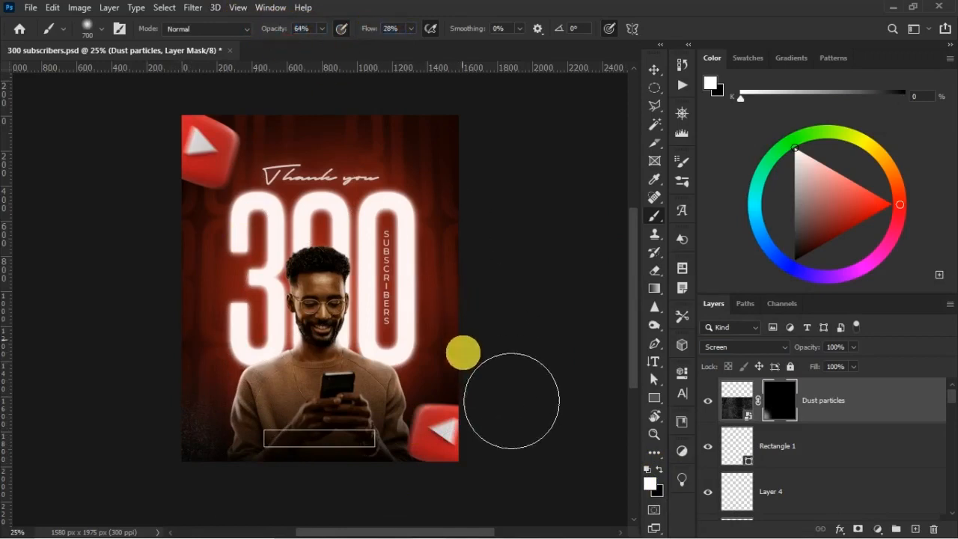
mouse_move(504, 454)
mouse_down()
mouse_move(505, 417)
mouse_move(204, 482)
mouse_move(360, 485)
mouse_up()
key(ctrl+z)
mouse_move(161, 349)
mouse_down()
mouse_move(150, 410)
mouse_move(156, 350)
mouse_move(201, 387)
mouse_up()
drag(378, 480, 349, 494)
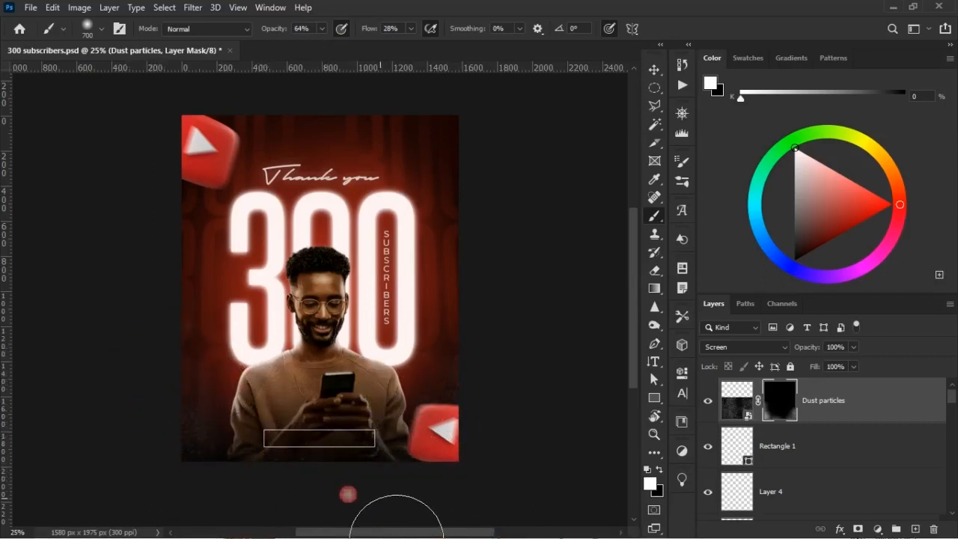
key(v)
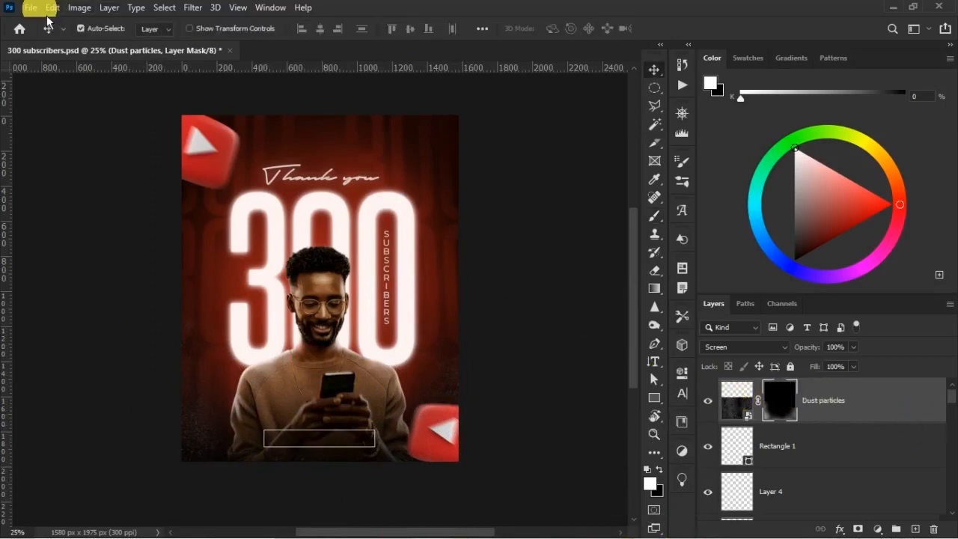
Place the Grudge Texture image above the Dust particles layer and move it down over the lower half of the poster.
click(31, 8)
click(120, 285)
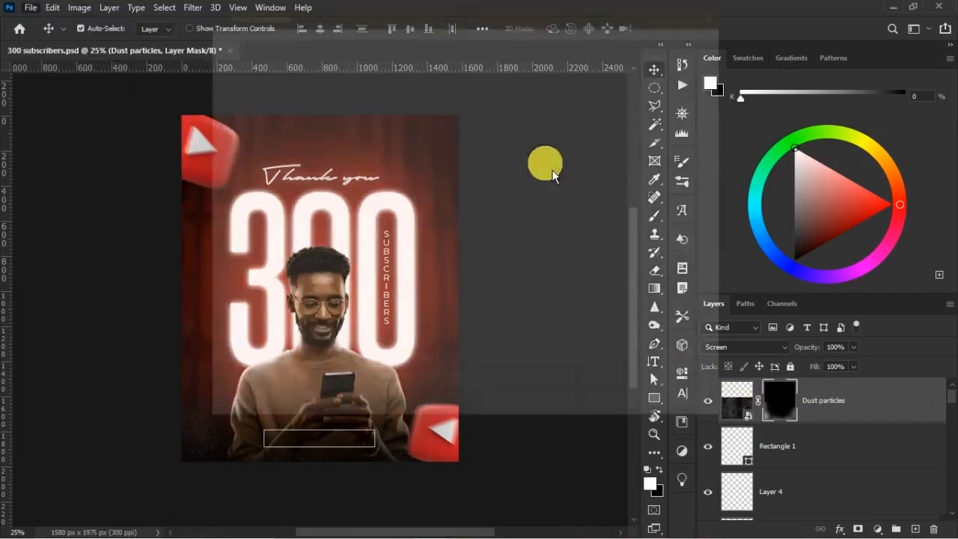
double_click(676, 138)
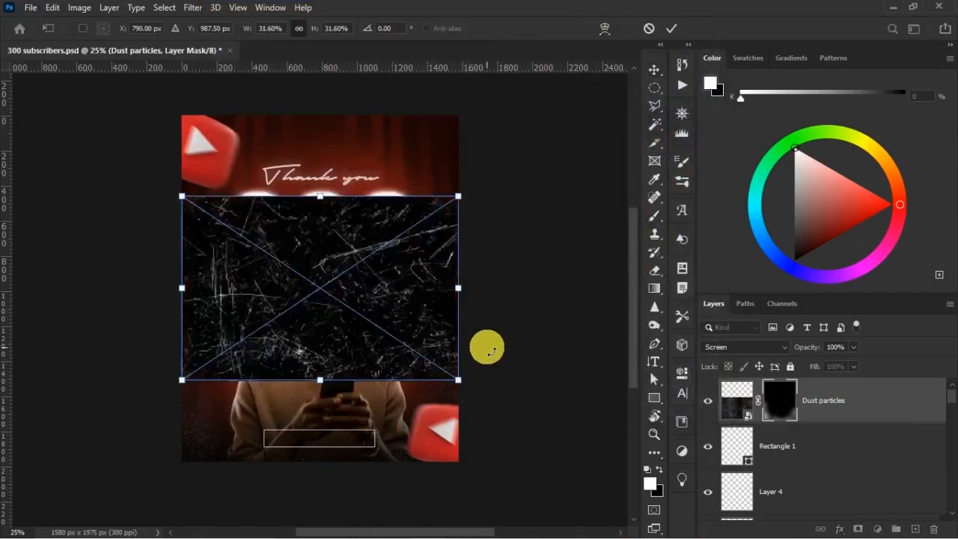
drag(402, 340, 412, 412)
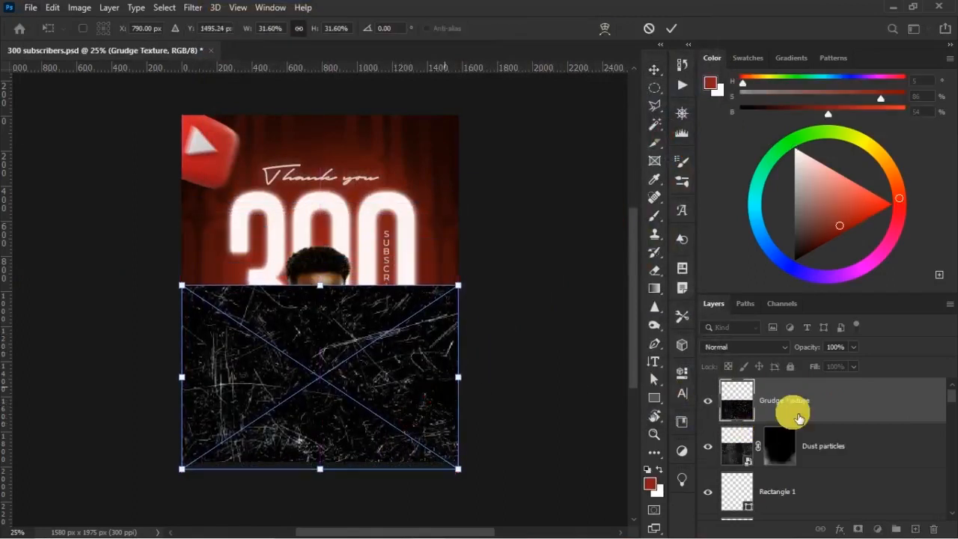
key(Return)
click(823, 441)
click(783, 399)
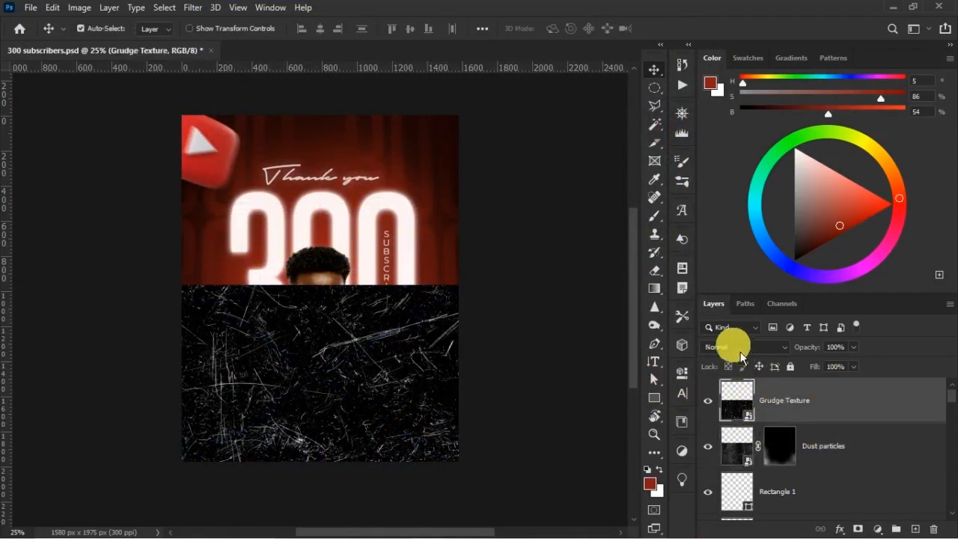
Blend the Grudge Texture layer in Screen mode and hide it with a black layer mask.
click(737, 349)
click(734, 315)
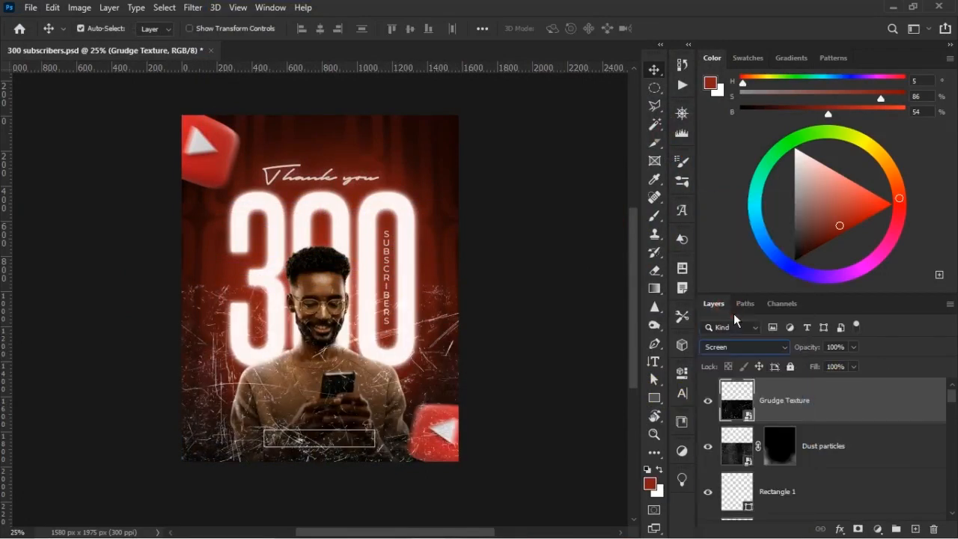
alt+click(860, 529)
key(d)
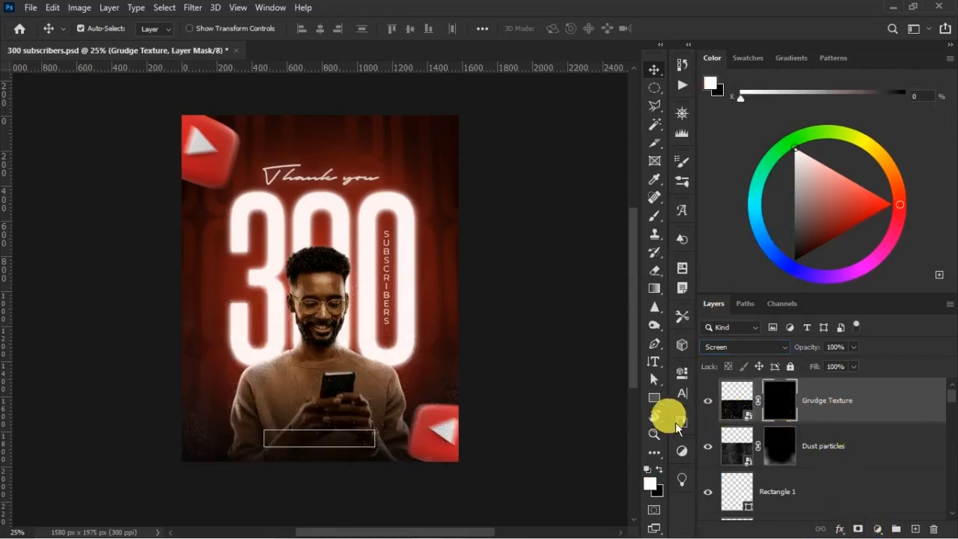
Paint the Grudge Texture mask to reveal scratches around the poster's lower corners and edges, toning them down with black where too strong.
key(b)
click(431, 412)
click(203, 434)
click(183, 397)
drag(182, 397, 150, 432)
mouse_move(155, 350)
mouse_down()
mouse_move(284, 486)
mouse_move(337, 482)
mouse_up()
drag(245, 439, 245, 409)
key(x)
click(218, 380)
drag(421, 432, 416, 405)
mouse_move(263, 405)
mouse_down()
mouse_move(219, 407)
mouse_move(237, 391)
mouse_move(217, 402)
mouse_up()
Duplicate the Grudge Texture layer, disable the copy's mask and move the copy up about 976 px over the upper half.
click(815, 415)
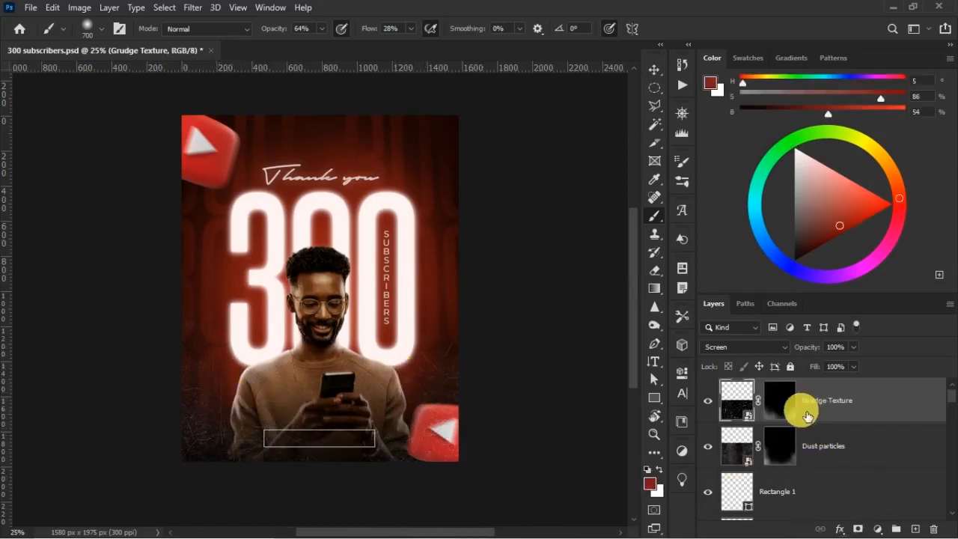
key(ctrl+j)
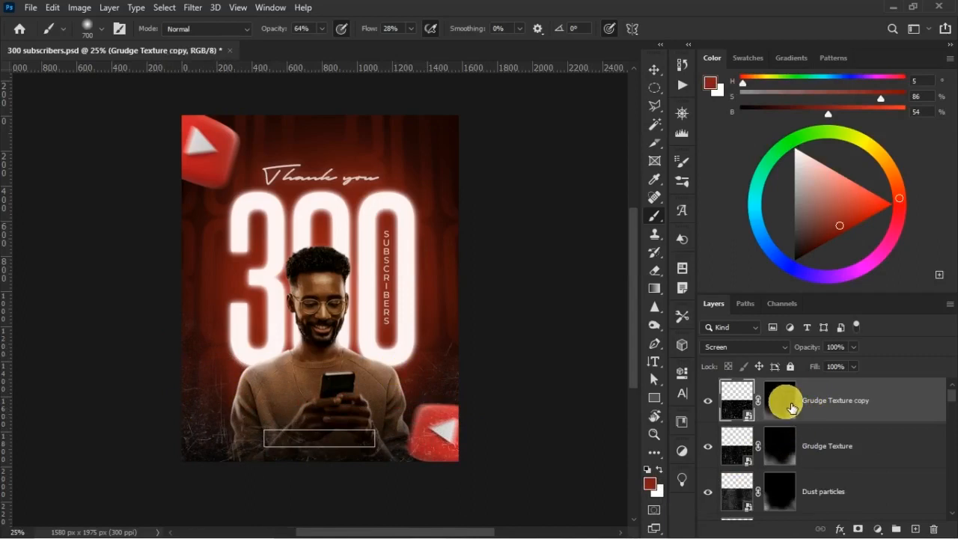
right_click(785, 401)
click(800, 411)
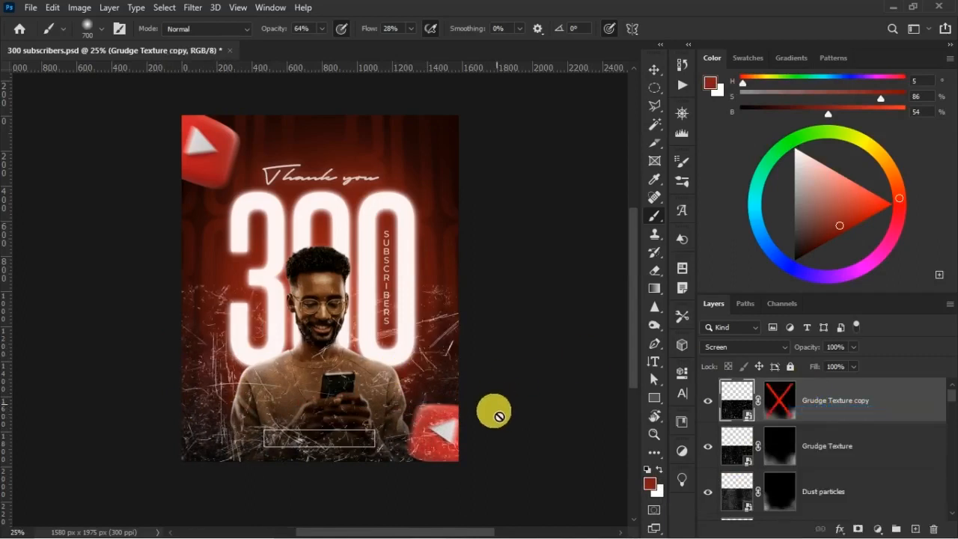
key(ctrl+t)
drag(376, 414, 378, 242)
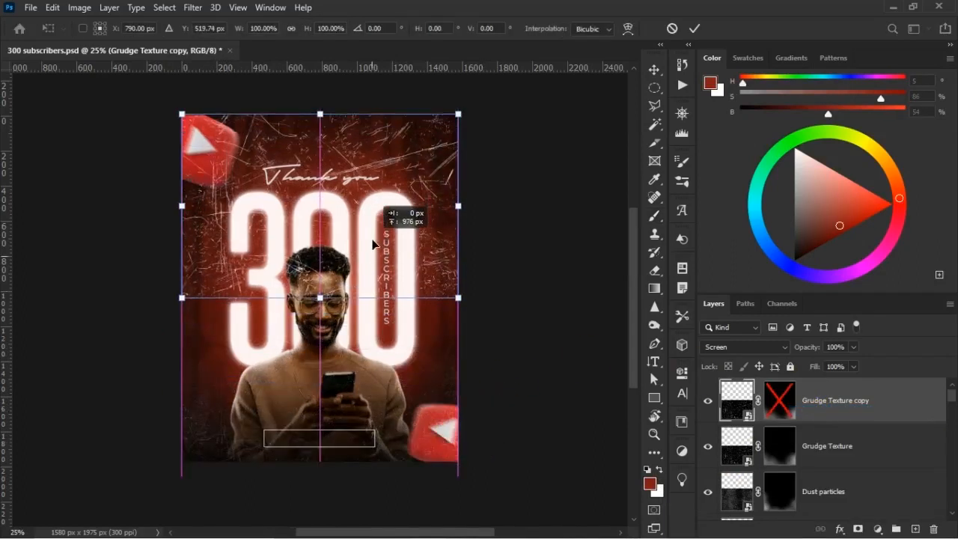
double_click(376, 242)
Delete the Grudge Texture copy's old layer mask and give the layer a fresh black mask.
key(b)
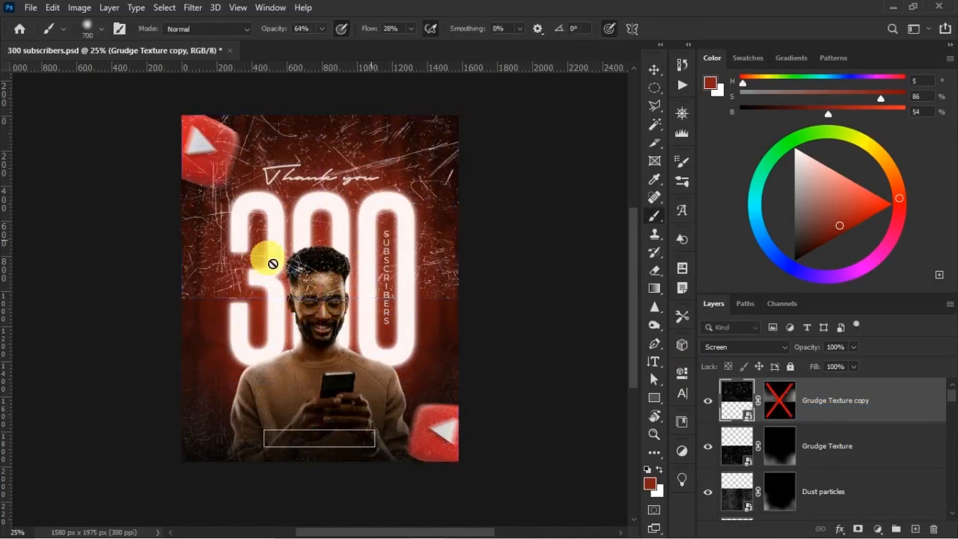
click(786, 407)
right_click(792, 416)
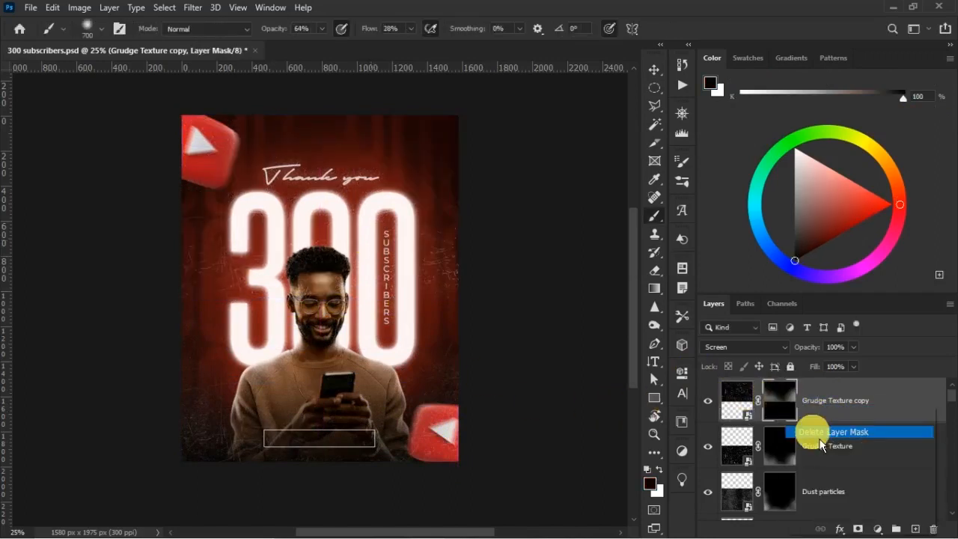
click(820, 430)
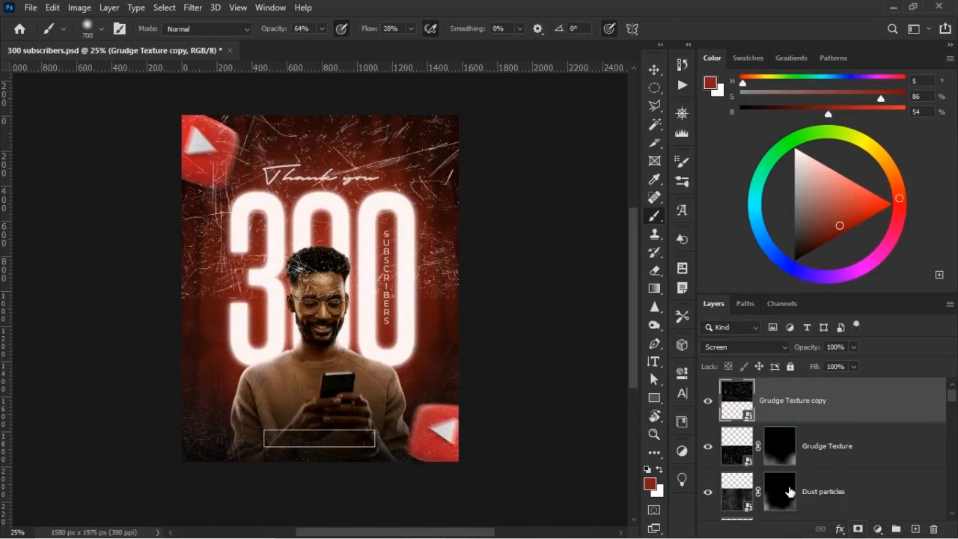
alt+click(858, 529)
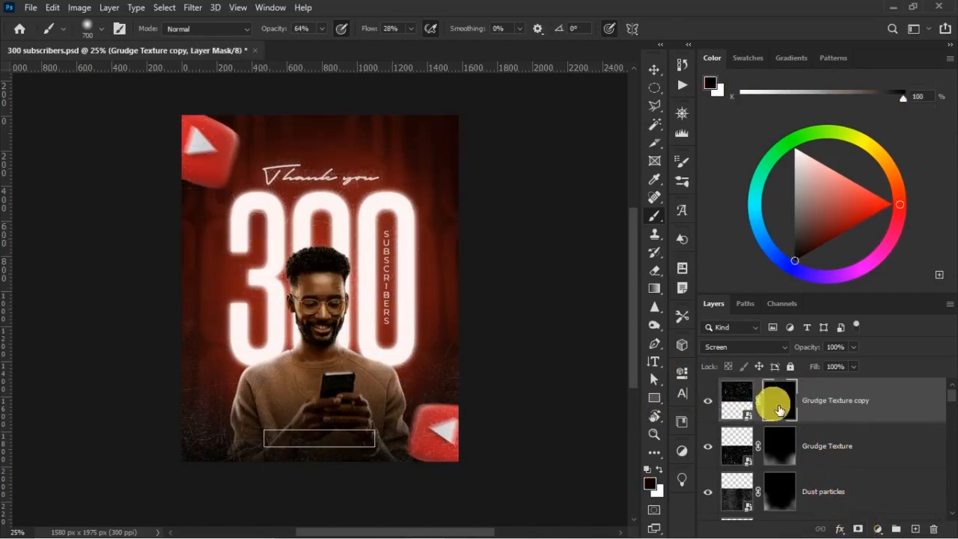
Paint white on the copy's mask to reveal scratches along the poster's upper side edges, softening them with black near the 300.
mouse_move(458, 159)
mouse_down()
mouse_move(449, 150)
mouse_move(514, 299)
mouse_up()
key(x)
mouse_move(237, 201)
mouse_down()
mouse_move(153, 246)
mouse_move(211, 274)
mouse_move(147, 296)
mouse_up()
mouse_move(494, 225)
mouse_down()
mouse_move(462, 171)
mouse_move(456, 118)
mouse_move(457, 161)
mouse_up()
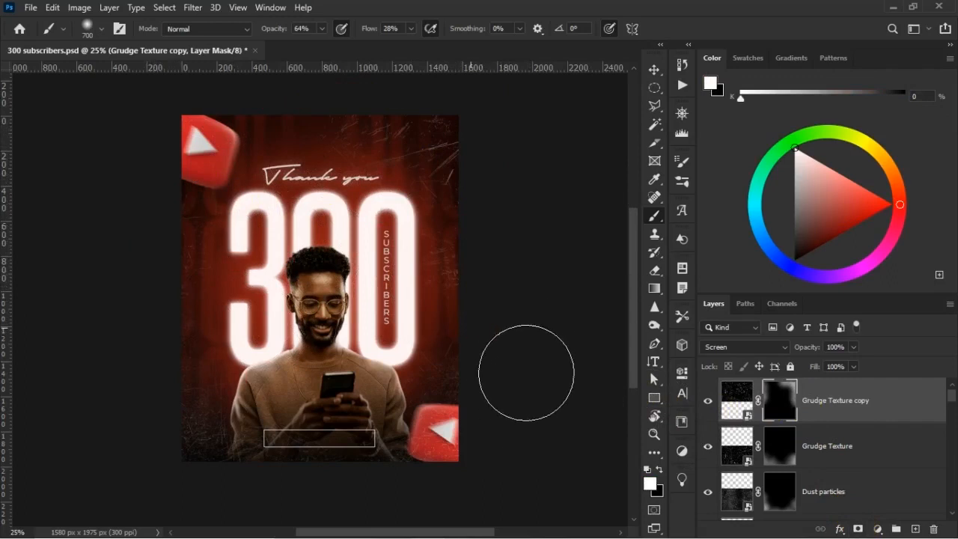
key(x)
drag(450, 303, 413, 217)
drag(404, 277, 453, 325)
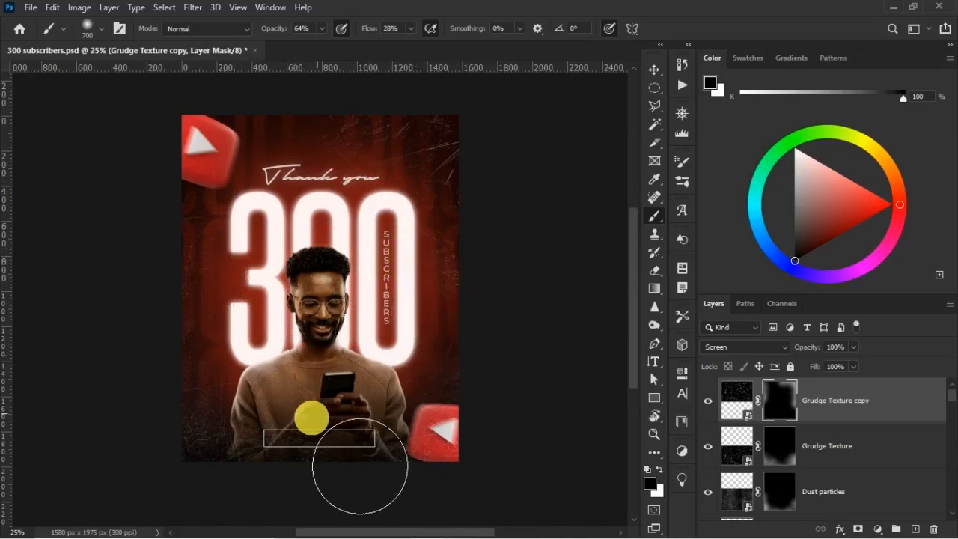
Touch up the Grudge Texture, Dust particles and Grudge Texture copy masks with black to clear texture from the man's lower body.
click(786, 441)
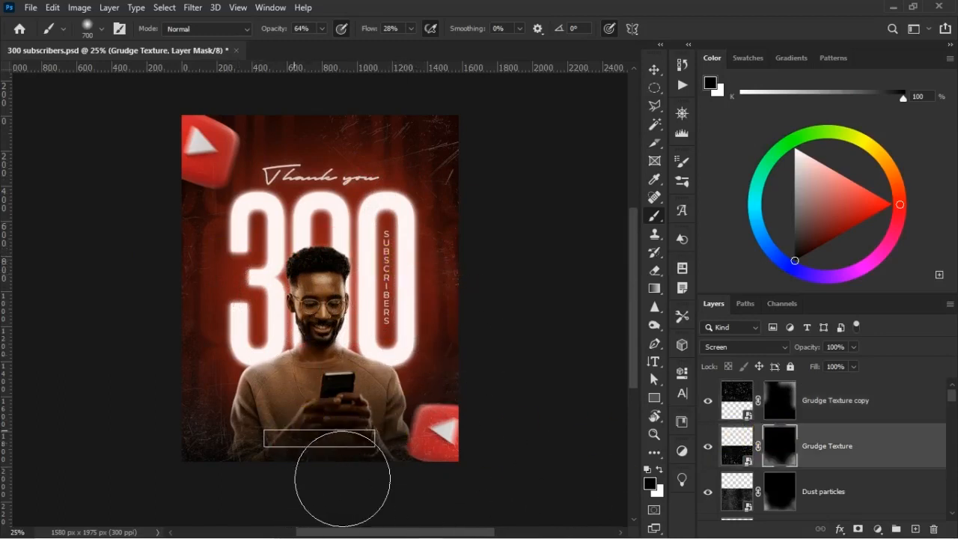
click(780, 491)
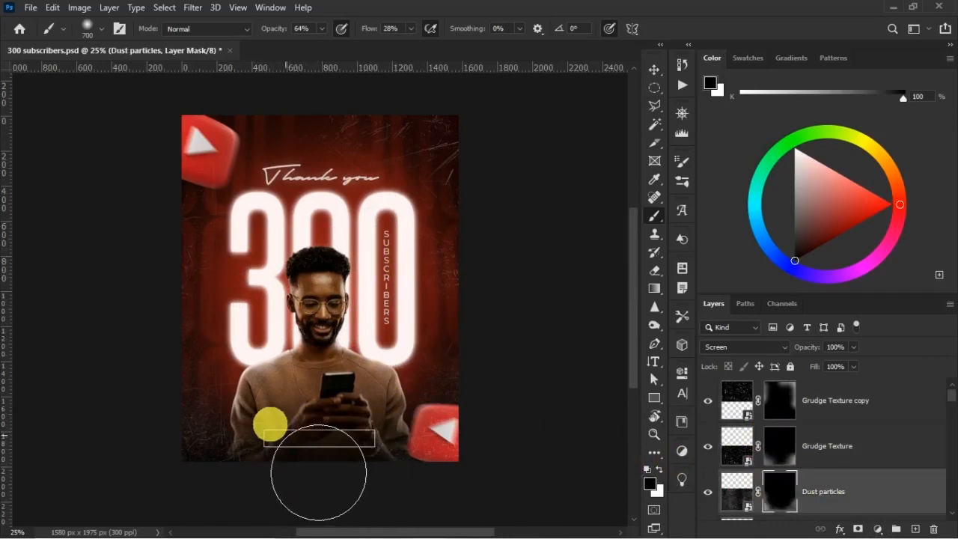
click(794, 414)
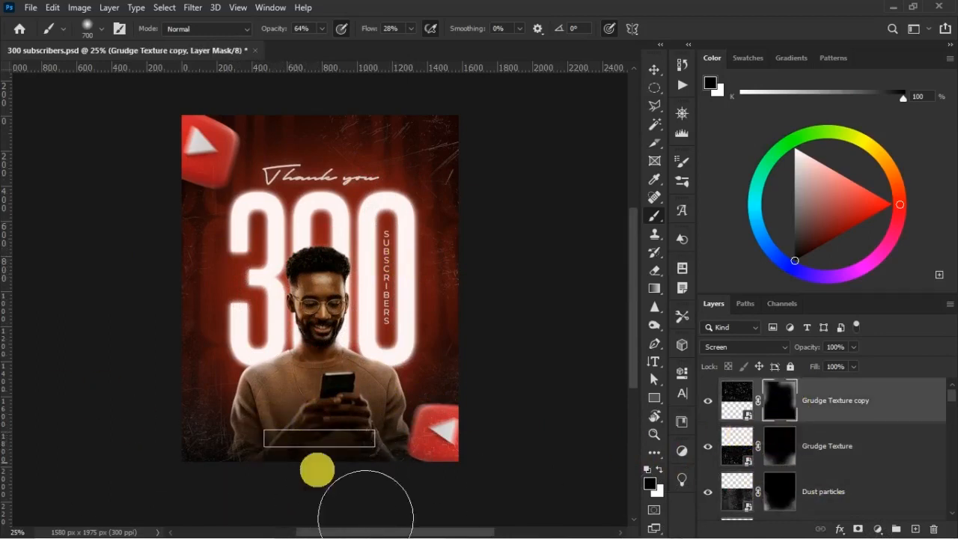
click(796, 403)
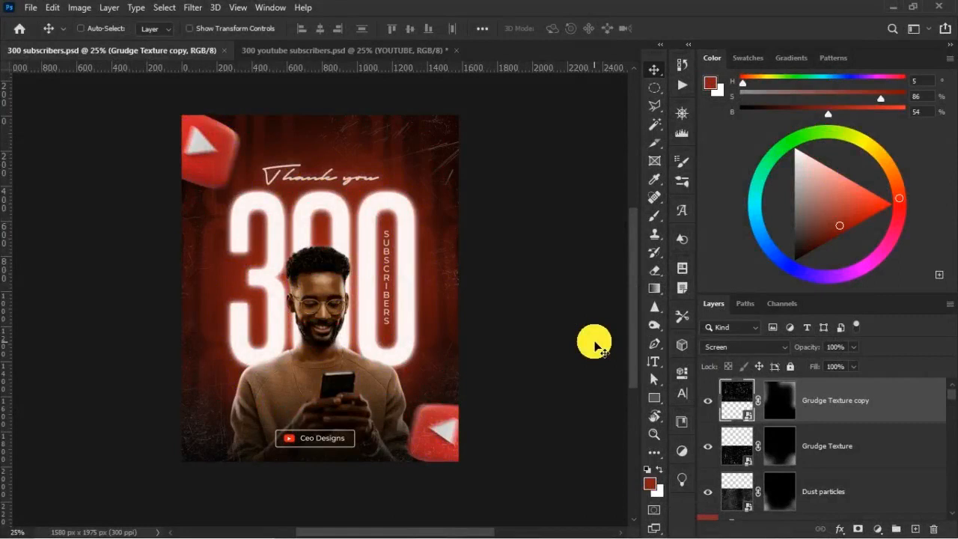
Add a Soft Light layer filled with 50% gray above the Grudge Texture copy and convert it to a smart object.
key(ctrl+shift+n)
click(429, 222)
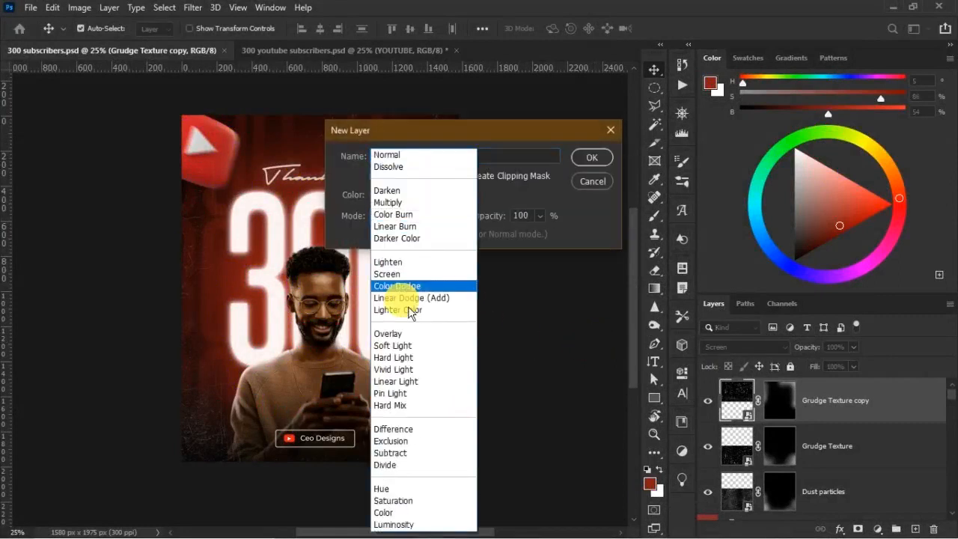
click(396, 341)
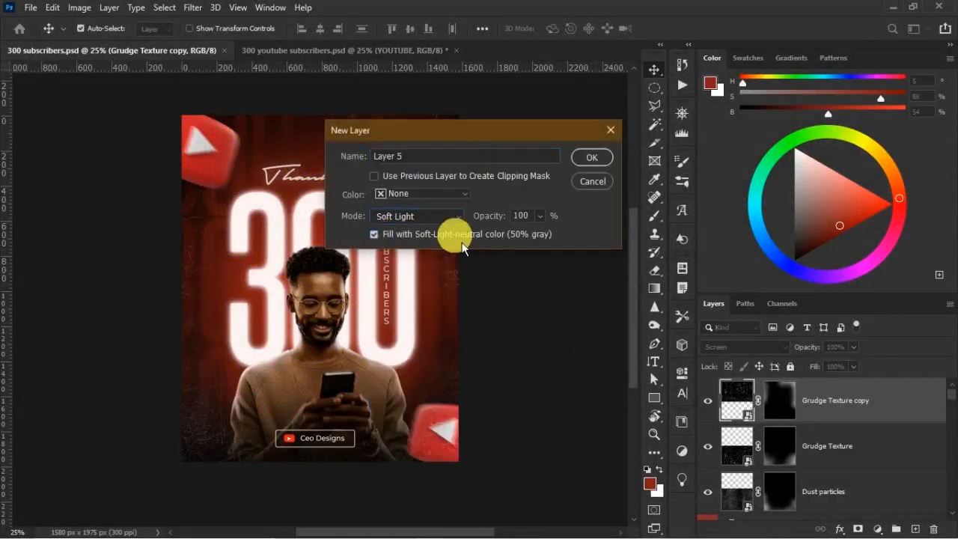
click(591, 158)
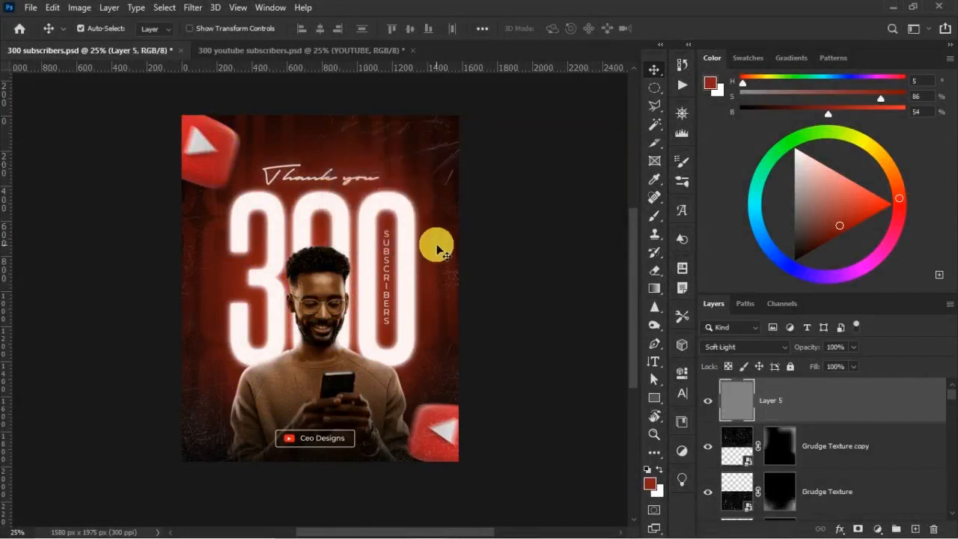
right_click(825, 403)
click(730, 196)
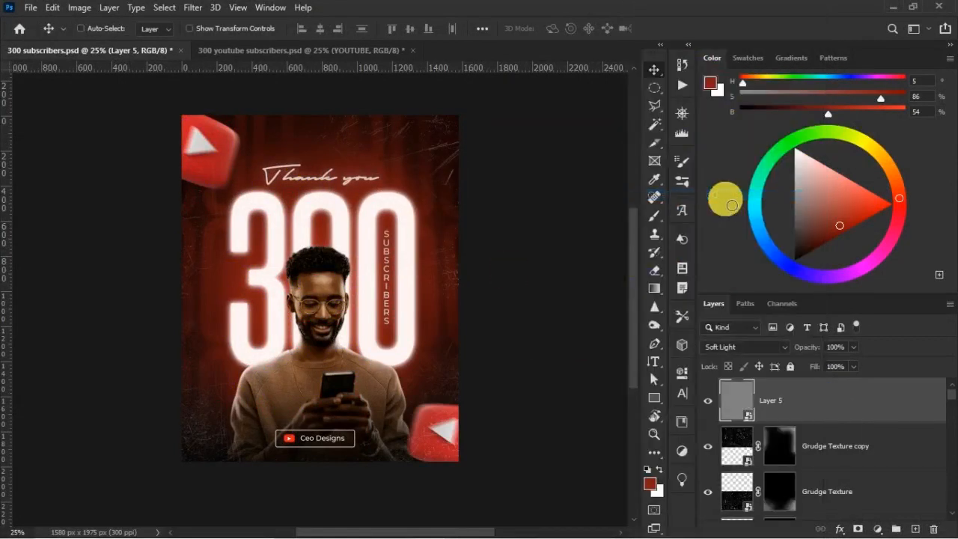
Apply a 7% uniform, monochromatic Add Noise filter to the gray Layer 5.
key(ctrl+plus)
click(193, 8)
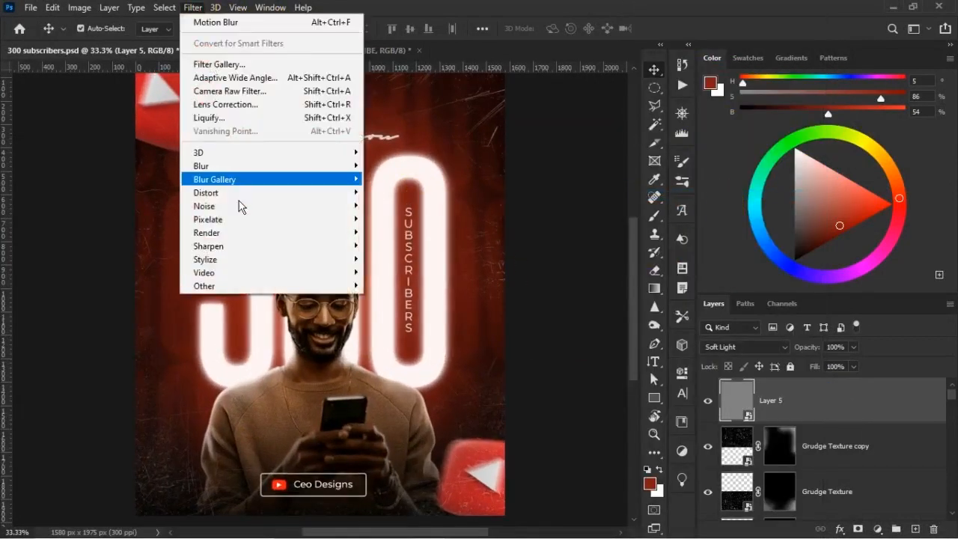
mouse_move(285, 208)
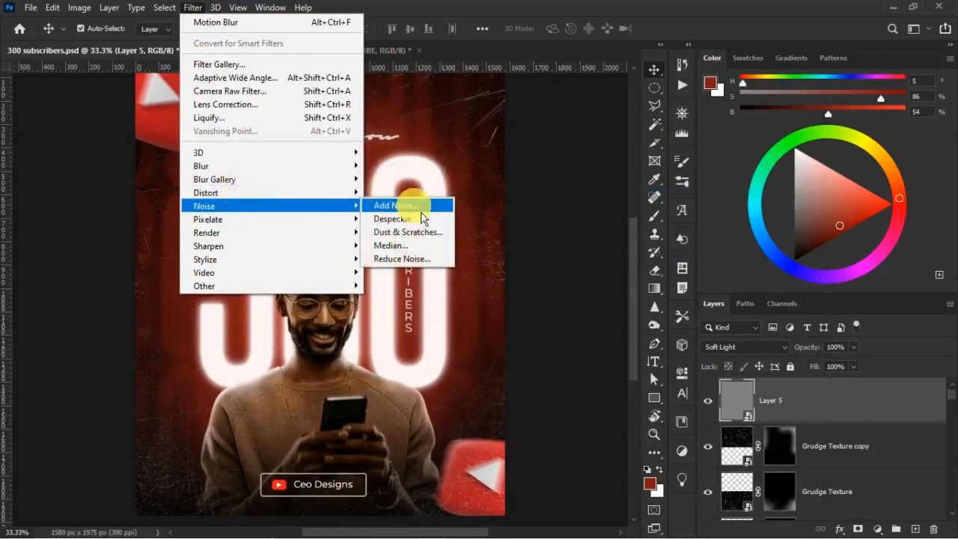
click(404, 205)
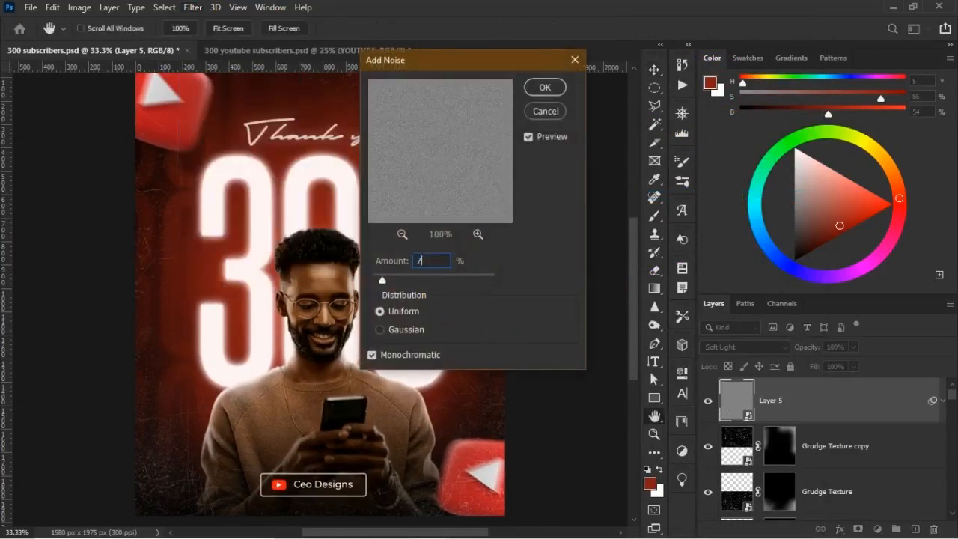
text(7)
key(Return)
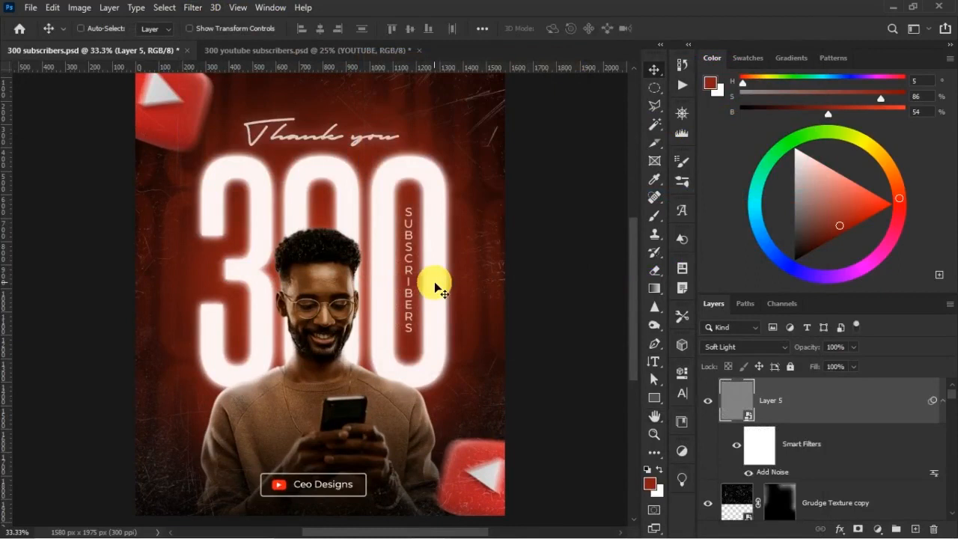
Refine the man's ear highlight on the Color Fill 4 copy mask with white, and soften it over his face with a 175 px black brush.
key(ctrl+plus)
key(ctrl+plus)
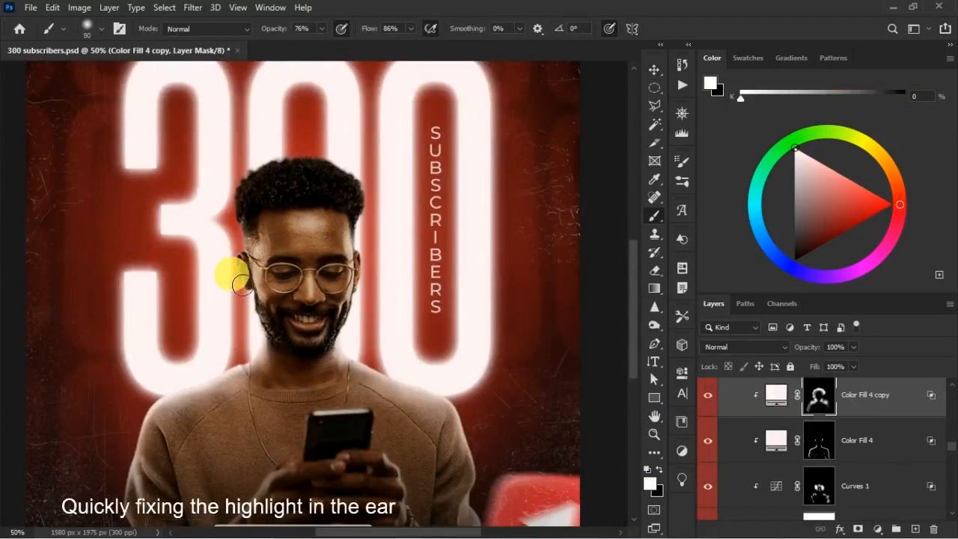
mouse_move(253, 238)
mouse_down()
mouse_move(317, 267)
mouse_move(232, 235)
mouse_move(367, 251)
mouse_move(327, 279)
mouse_move(332, 262)
mouse_up()
key(x)
key(bracketright)
key(bracketright)
key(bracketright)
key(bracketright)
key(x)
key(x)
key(bracketright)
key(bracketright)
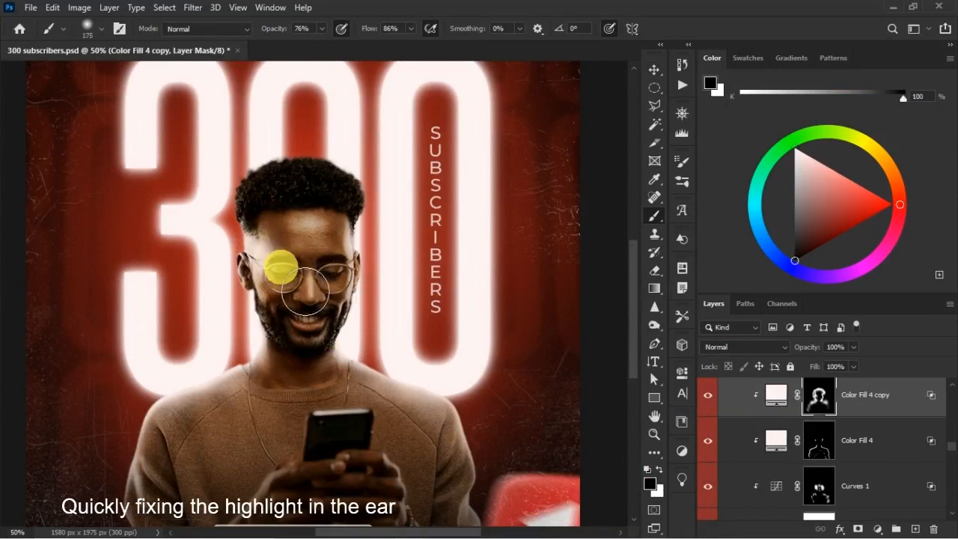
drag(271, 259, 310, 301)
Touch up the Color Fill 4 copy mask over the man's sweater and phone with white and black, using a 300 px brush.
key(x)
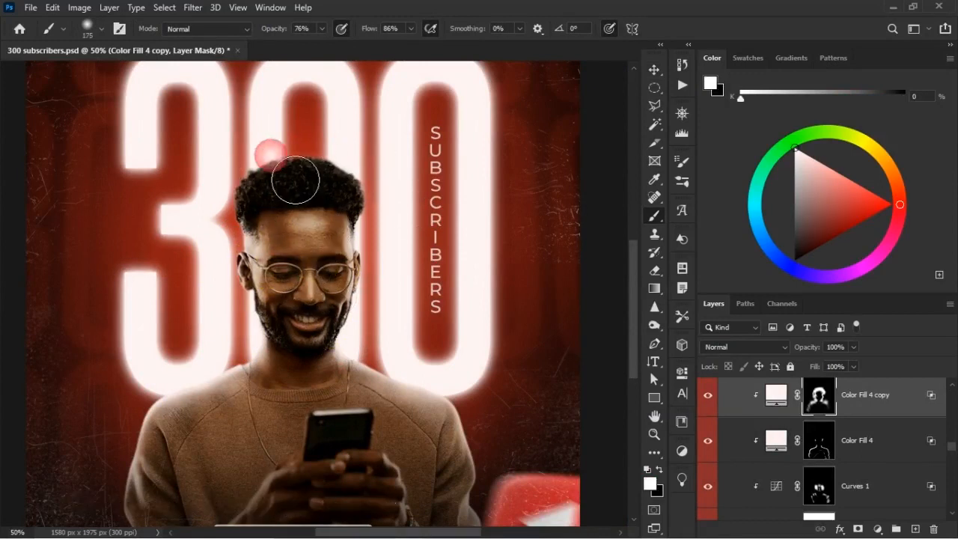
key(x)
key(bracketright)
key(bracketright)
key(bracketright)
key(x)
drag(246, 411, 308, 494)
key(x)
mouse_move(307, 494)
mouse_down()
mouse_move(298, 492)
mouse_move(313, 486)
mouse_up()
mouse_move(319, 529)
mouse_down()
mouse_move(304, 492)
mouse_move(309, 475)
mouse_move(288, 510)
mouse_move(331, 518)
mouse_up()
key(ctrl+minus)
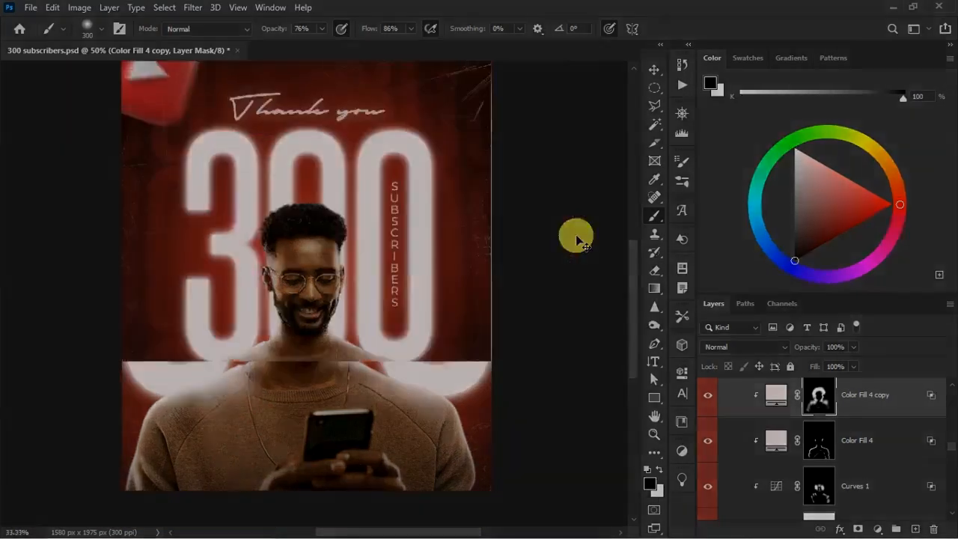